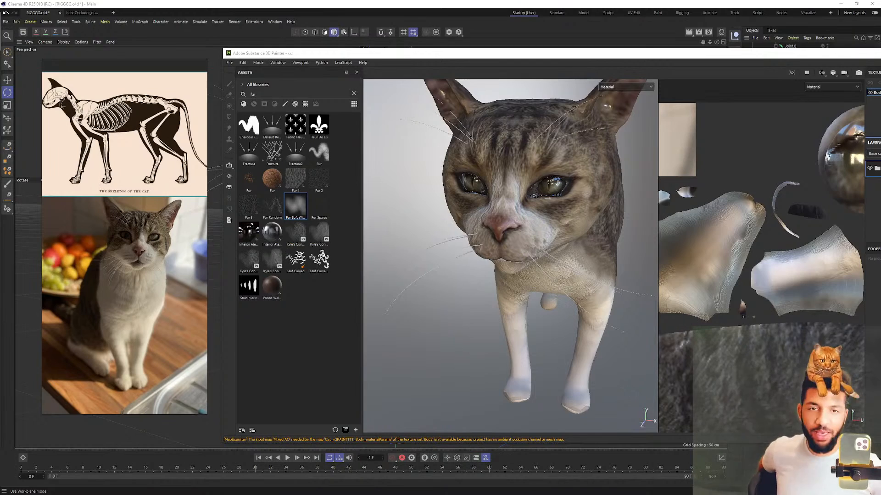
# Examine the textured cat model from the front, sides and close up alongside the reference images
pyautogui.moveTo(481, 222)
pyautogui.keyDown('alt'); pyautogui.mouseDown()
pyautogui.moveTo(463, 181)
pyautogui.moveTo(387, 183)
pyautogui.moveTo(531, 190)
pyautogui.moveTo(467, 189)
pyautogui.moveTo(155, 261)
pyautogui.mouseUp(); pyautogui.keyUp('alt')
pyautogui.scroll(-3, 155, 261)
pyautogui.scroll(6, 120, 273)
pyautogui.moveTo(504, 226)
pyautogui.keyDown('alt'); pyautogui.mouseDown()
pyautogui.moveTo(438, 202)
pyautogui.moveTo(474, 259)
pyautogui.mouseUp(); pyautogui.keyUp('alt')
pyautogui.scroll(-3, 159, 313)
pyautogui.keyDown('alt'); pyautogui.moveTo(556, 264); pyautogui.dragTo(560, 264); pyautogui.keyUp('alt')
pyautogui.scroll(-4, 51, 248)
pyautogui.scroll(5, 128, 190)
pyautogui.scroll(-1, 129, 190)
pyautogui.keyDown('alt'); pyautogui.moveTo(500, 155); pyautogui.dragTo(508, 217); pyautogui.keyUp('alt')
pyautogui.scroll(3, 558, 151)
pyautogui.keyDown('alt'); pyautogui.moveTo(508, 218); pyautogui.dragTo(580, 248, button='right'); pyautogui.keyUp('alt')
pyautogui.keyDown('alt'); pyautogui.moveTo(580, 247); pyautogui.dragTo(532, 248); pyautogui.keyUp('alt')
pyautogui.scroll(-5, 125, 214)
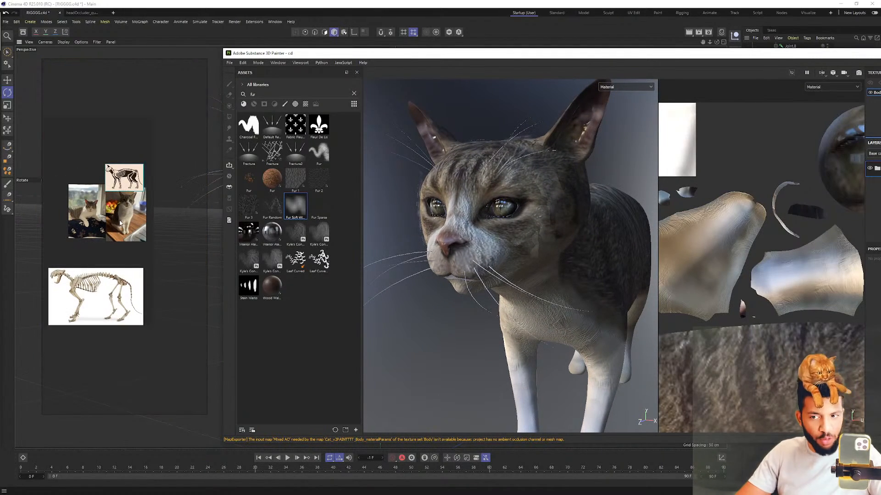
pyautogui.scroll(1, 444, 176)
pyautogui.keyDown('alt'); pyautogui.moveTo(444, 229); pyautogui.dragTo(404, 161); pyautogui.keyUp('alt')
pyautogui.keyDown('alt'); pyautogui.moveTo(612, 195); pyautogui.dragTo(399, 225); pyautogui.keyUp('alt')
pyautogui.keyDown('alt'); pyautogui.moveTo(399, 224); pyautogui.dragTo(388, 248, button='right'); pyautogui.keyUp('alt')
pyautogui.moveTo(388, 248)
pyautogui.keyDown('alt'); pyautogui.mouseDown()
pyautogui.moveTo(459, 239)
pyautogui.moveTo(514, 211)
pyautogui.moveTo(548, 209)
pyautogui.moveTo(535, 191)
pyautogui.mouseUp(); pyautogui.keyUp('alt')
pyautogui.keyDown('alt'); pyautogui.moveTo(535, 190); pyautogui.dragTo(620, 193, button='right'); pyautogui.keyUp('alt')
# Maximize the Substance 3D Painter window and examine the cat's UV islands and painted fur textures in the 2D view
pyautogui.doubleClick(655, 57)
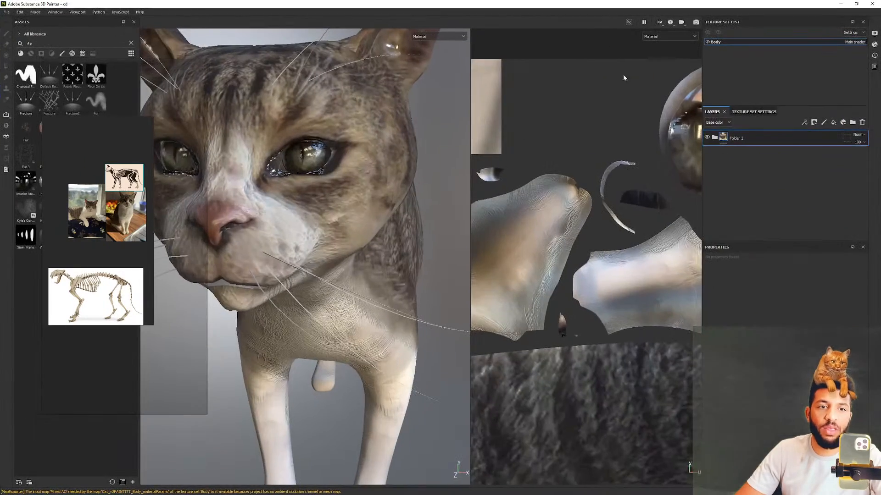
pyautogui.keyDown('alt'); pyautogui.moveTo(360, 204); pyautogui.dragTo(440, 203); pyautogui.keyUp('alt')
pyautogui.scroll(-2, 573, 200)
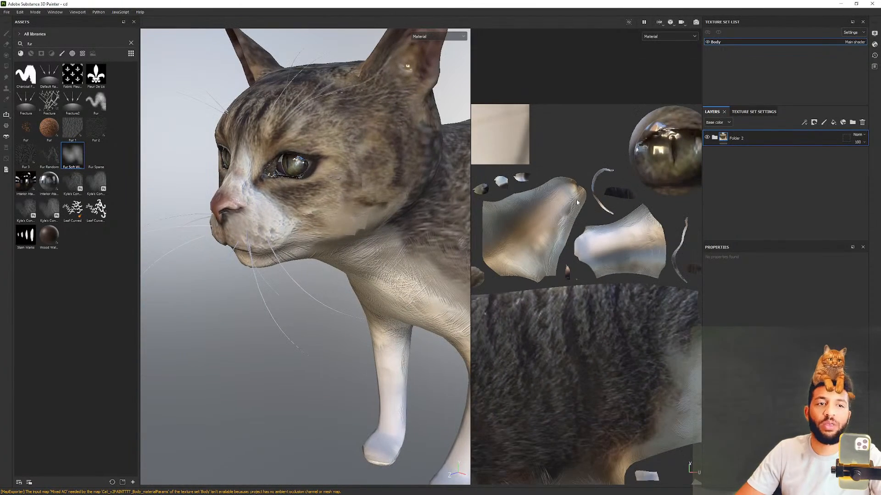
pyautogui.scroll(6, 590, 186)
pyautogui.scroll(-3, 606, 141)
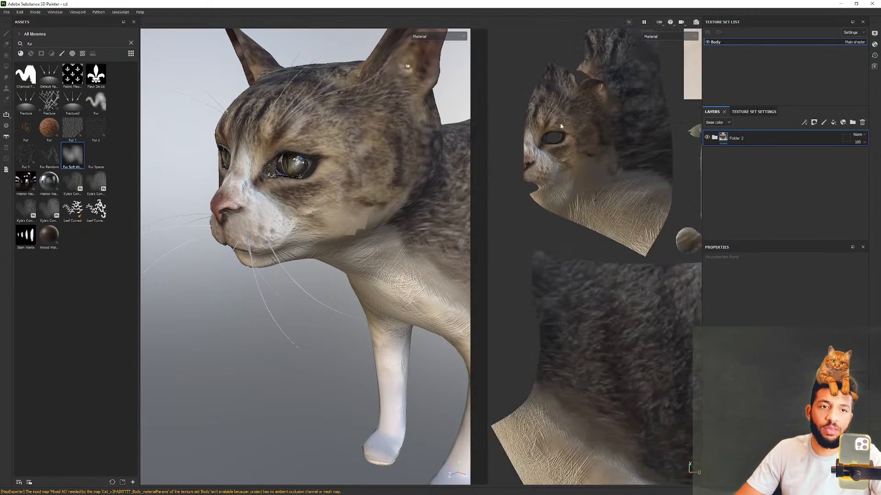
pyautogui.moveTo(652, 188); pyautogui.dragTo(519, 170, button='middle')
pyautogui.moveTo(616, 252); pyautogui.dragTo(481, 197, button='middle')
pyautogui.keyDown('alt'); pyautogui.moveTo(354, 197); pyautogui.dragTo(215, 186); pyautogui.keyUp('alt')
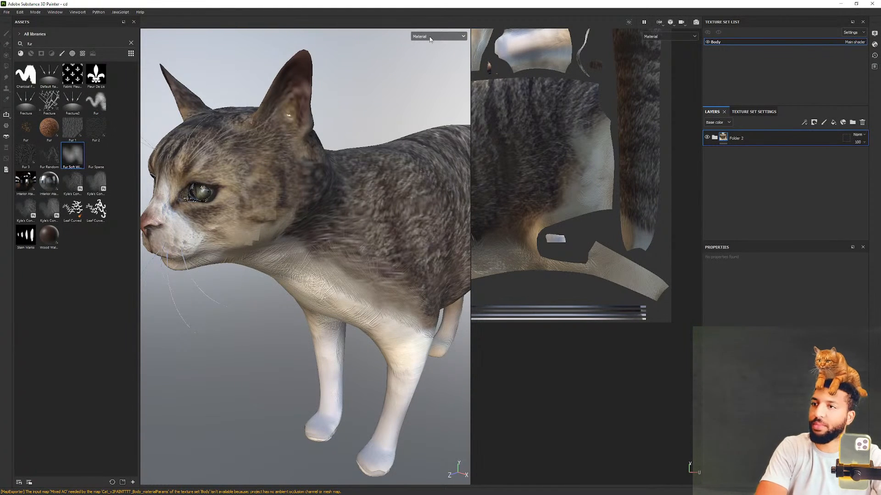
# Inspect the cat's base color, height and roughness channels one after another on the model
pyautogui.press('c')
pyautogui.keyDown('alt'); pyautogui.moveTo(363, 161); pyautogui.dragTo(418, 46); pyautogui.keyUp('alt')
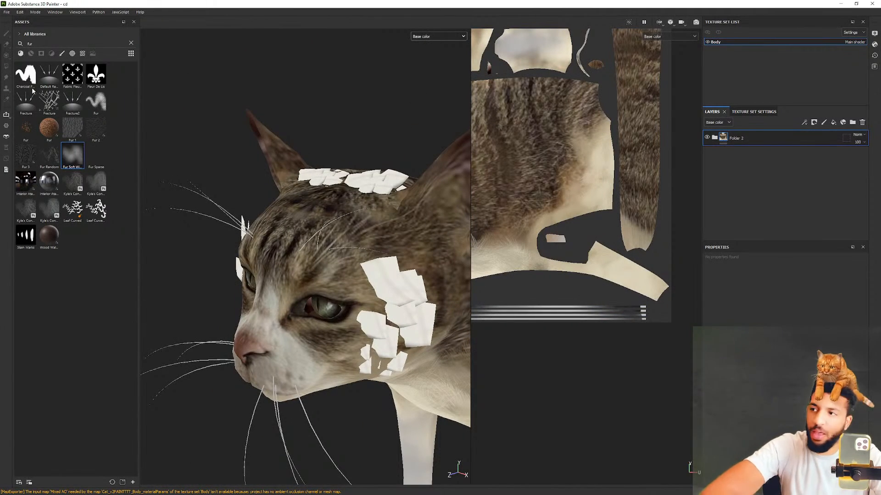
pyautogui.press('c')
pyautogui.scroll(-2, 332, 279)
pyautogui.keyDown('alt'); pyautogui.moveTo(332, 279); pyautogui.dragTo(328, 179, button='middle'); pyautogui.keyUp('alt')
pyautogui.keyDown('alt'); pyautogui.moveTo(328, 179); pyautogui.dragTo(426, 227); pyautogui.keyUp('alt')
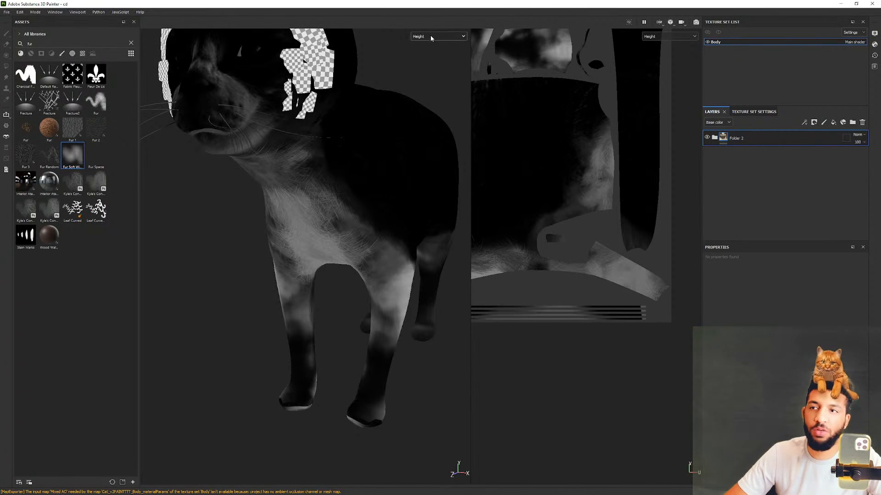
pyautogui.press('c')
pyautogui.keyDown('alt'); pyautogui.moveTo(349, 140); pyautogui.dragTo(264, 201); pyautogui.keyUp('alt')
pyautogui.keyDown('alt'); pyautogui.moveTo(265, 203); pyautogui.dragTo(384, 179, button='right'); pyautogui.keyUp('alt')
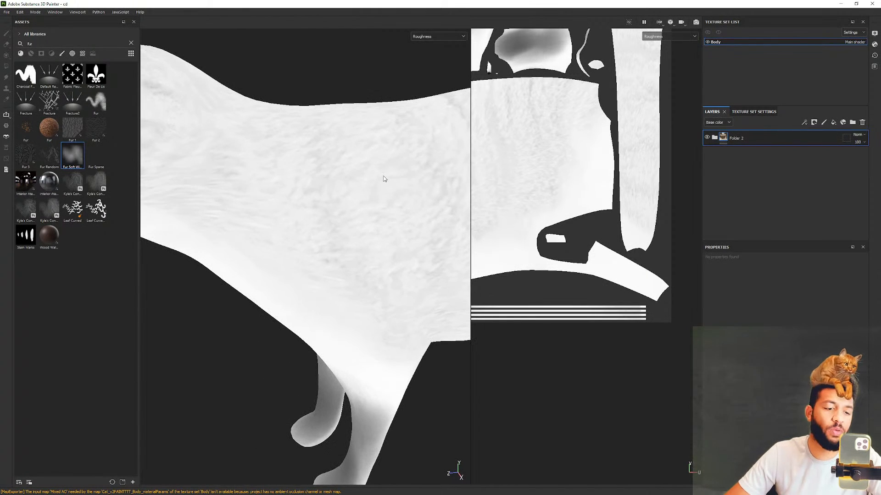
pyautogui.moveTo(344, 177)
pyautogui.keyDown('alt'); pyautogui.mouseDown()
pyautogui.moveTo(295, 191)
pyautogui.moveTo(350, 184)
pyautogui.mouseUp(); pyautogui.keyUp('alt')
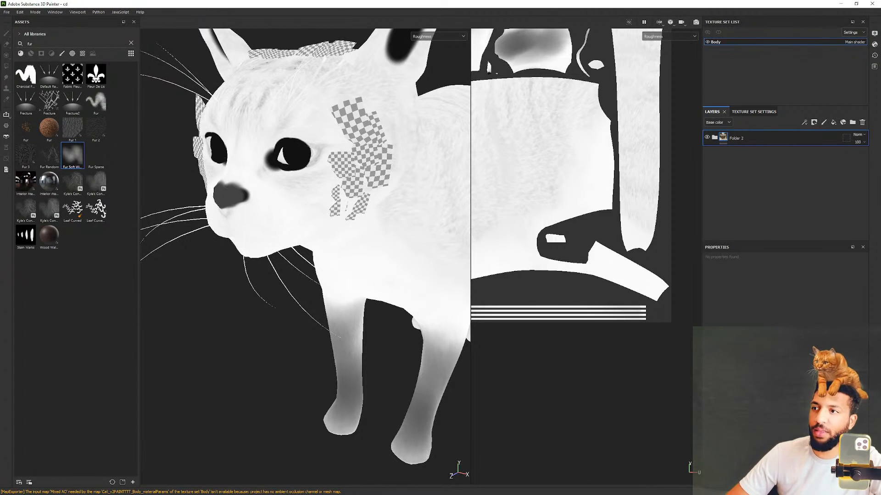
# Return the viewport to the full material display and look over the cat's body from the side
pyautogui.press('m')
pyautogui.keyDown('alt'); pyautogui.moveTo(408, 174); pyautogui.dragTo(378, 169, button='right'); pyautogui.keyUp('alt')
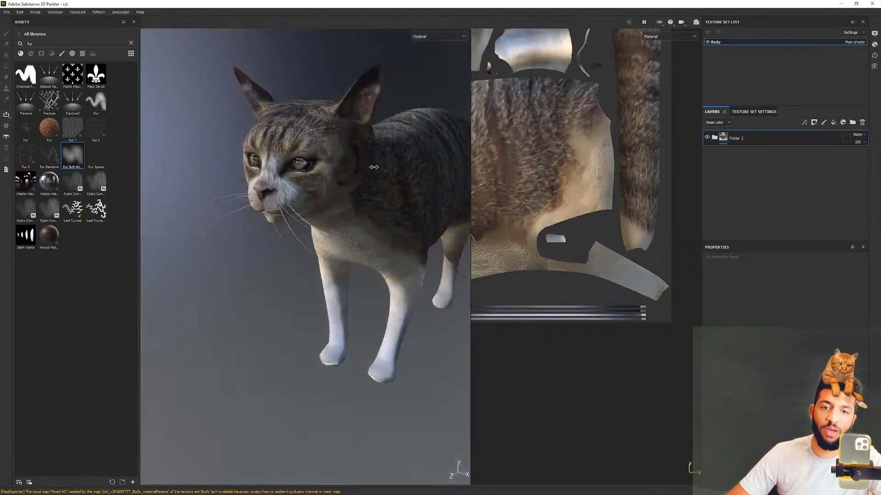
pyautogui.keyDown('alt'); pyautogui.moveTo(378, 171); pyautogui.dragTo(437, 96); pyautogui.keyUp('alt')
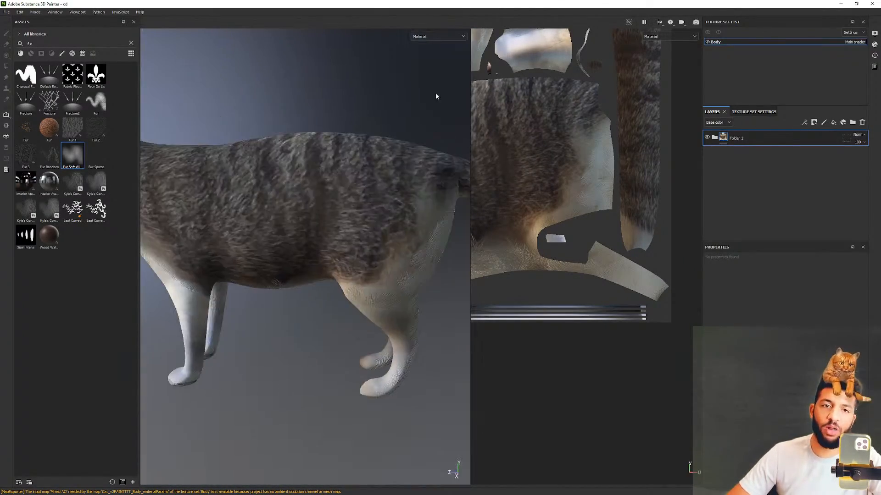
# Switch to the rigged cat in Cinema 4D and enlarge the cat skeleton drawing on the reference board
pyautogui.doubleClick(466, 4)
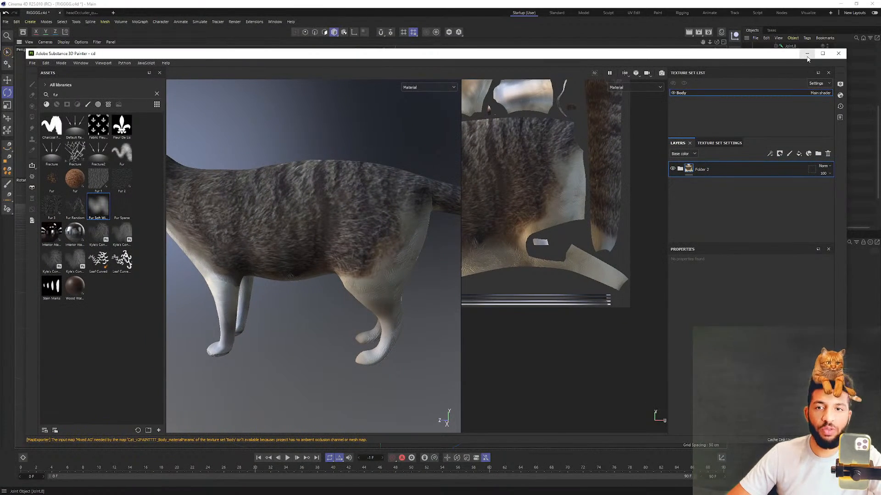
pyautogui.click(807, 56)
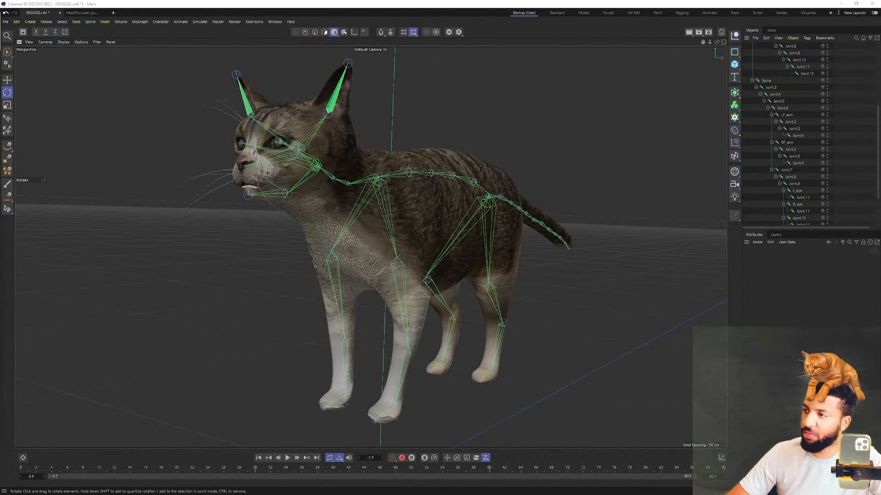
pyautogui.moveTo(0, 124); pyautogui.dragTo(143, 135, button='right')
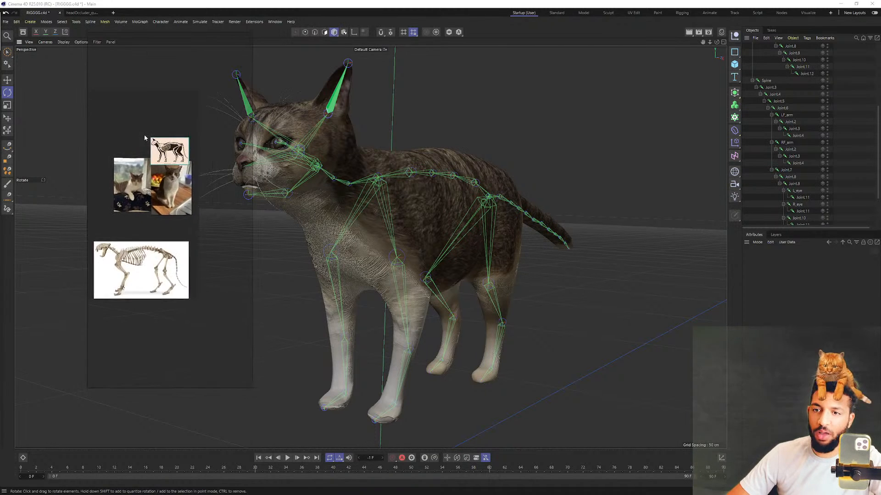
pyautogui.scroll(4, 143, 136)
pyautogui.scroll(4, 196, 184)
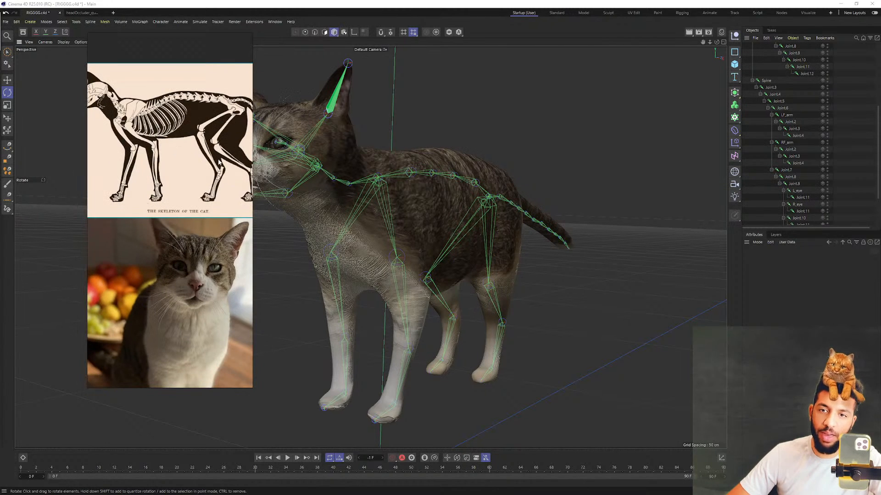
pyautogui.moveTo(219, 162); pyautogui.dragTo(224, 154, button='right')
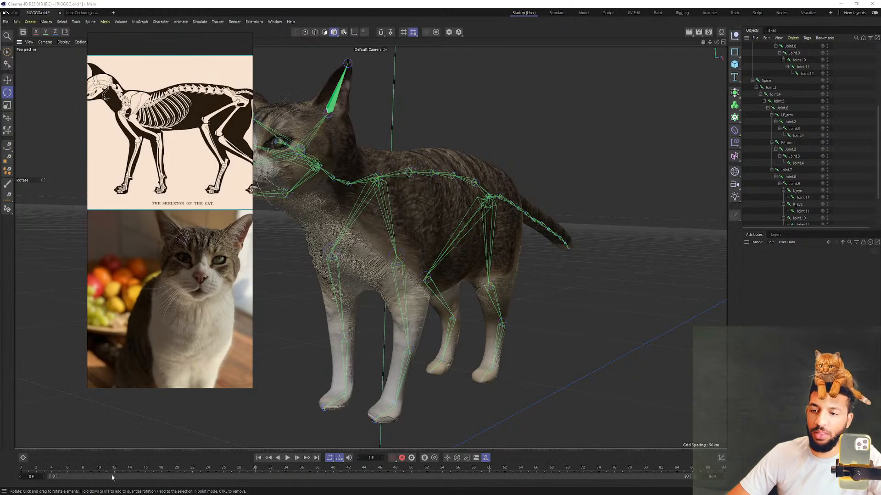
# Enlarge the reference board window and frame the whole cat skeleton drawing above the seated cat photo
pyautogui.moveTo(88, 388); pyautogui.dragTo(9, 434)
pyautogui.moveTo(161, 125); pyautogui.dragTo(126, 111, button='middle')
pyautogui.scroll(4, 103, 122)
pyautogui.scroll(-2, 136, 114)
pyautogui.scroll(2, 136, 114)
pyautogui.scroll(-2, 136, 114)
pyautogui.scroll(-2, 126, 110)
pyautogui.scroll(2, 126, 110)
pyautogui.scroll(-2, 126, 110)
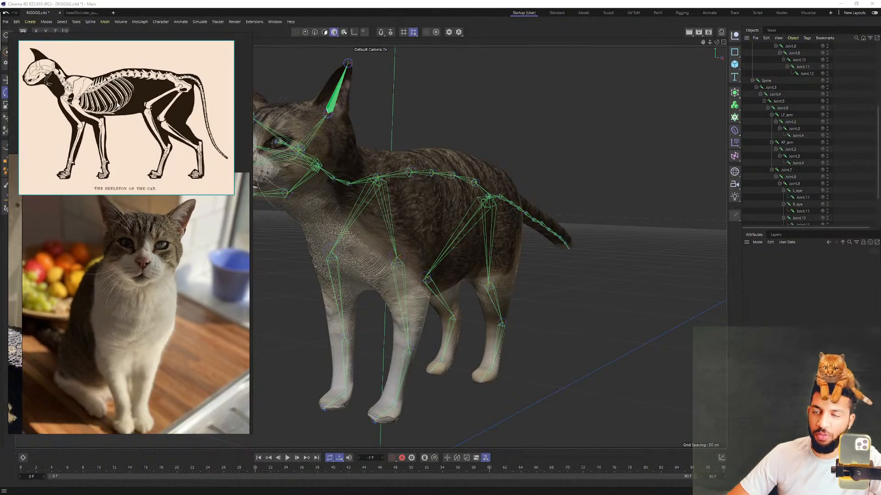
# Look over the cat's rig and enlarge the object list to show the joint hierarchy from Hips to the head joints
pyautogui.keyDown('alt'); pyautogui.moveTo(416, 155); pyautogui.dragTo(467, 121, button='middle'); pyautogui.keyUp('alt')
pyautogui.keyDown('alt'); pyautogui.moveTo(467, 121); pyautogui.dragTo(401, 138); pyautogui.keyUp('alt')
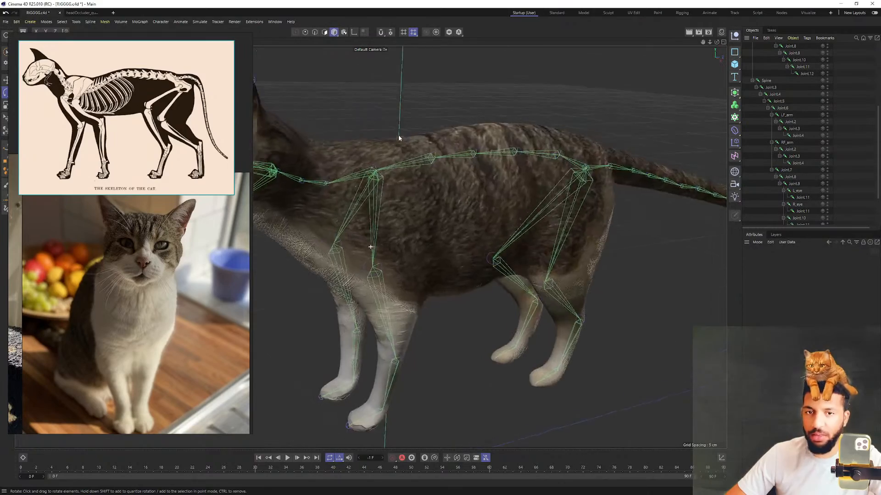
pyautogui.keyDown('alt'); pyautogui.moveTo(401, 137); pyautogui.dragTo(534, 136, button='middle'); pyautogui.keyUp('alt')
pyautogui.keyDown('alt'); pyautogui.moveTo(534, 135); pyautogui.dragTo(406, 179); pyautogui.keyUp('alt')
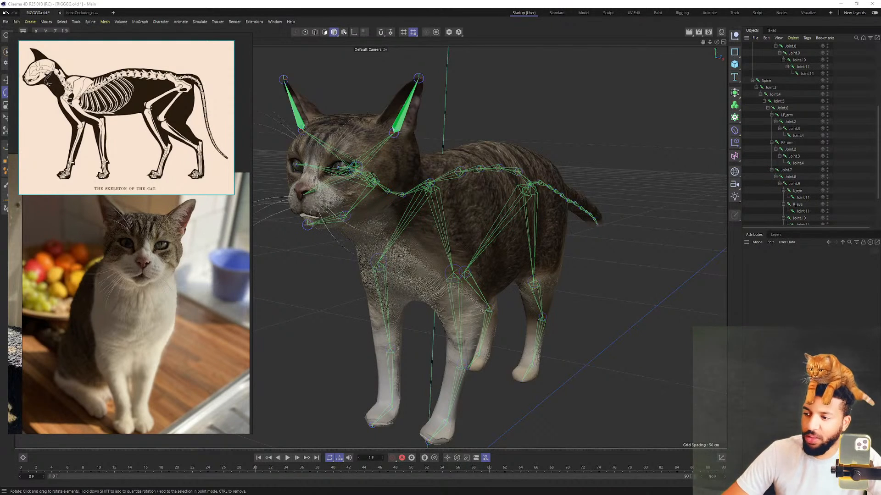
pyautogui.keyDown('alt'); pyautogui.moveTo(449, 171); pyautogui.dragTo(469, 157); pyautogui.keyUp('alt')
pyautogui.scroll(5, 780, 138)
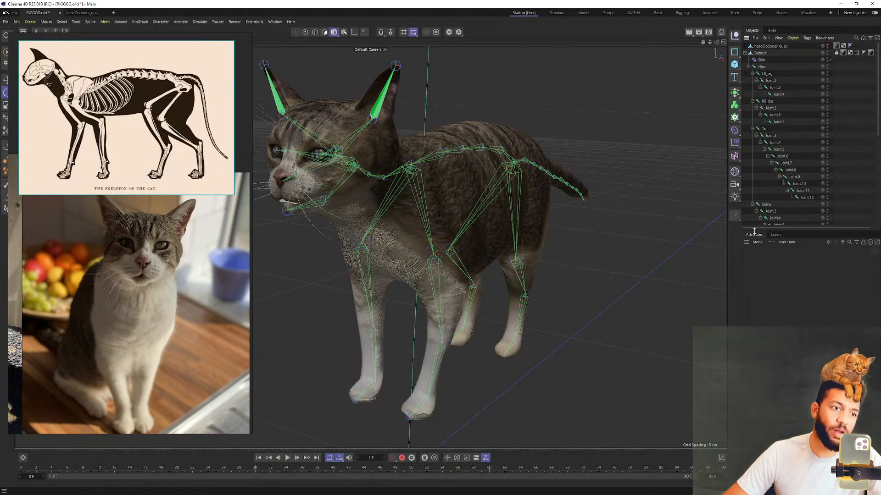
pyautogui.moveTo(755, 230); pyautogui.dragTo(755, 316)
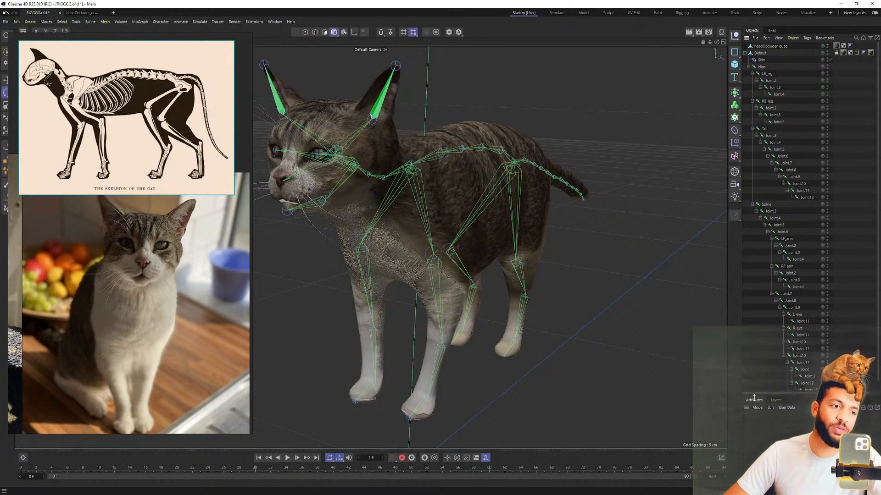
# Try rotating the Hips and LB_leg joints to test the rig, and undo the last change
pyautogui.keyDown('alt'); pyautogui.moveTo(500, 180); pyautogui.dragTo(518, 139); pyautogui.keyUp('alt')
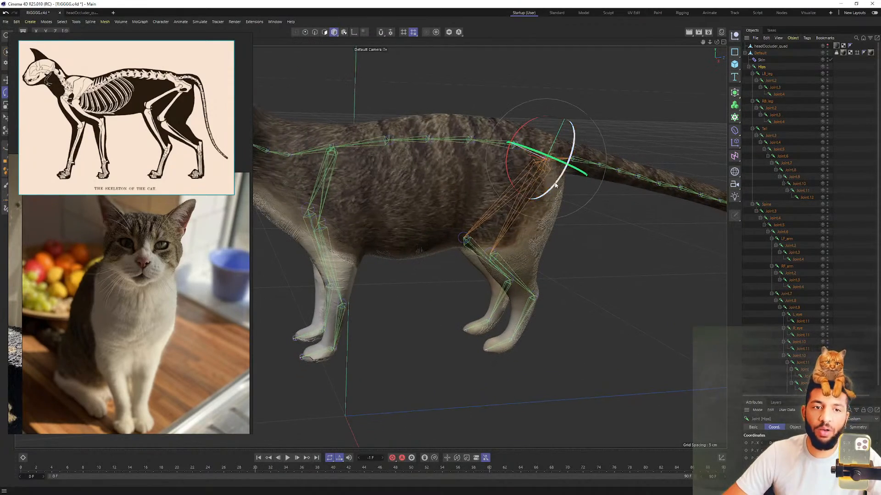
pyautogui.click(771, 73)
pyautogui.keyDown('alt'); pyautogui.moveTo(476, 280); pyautogui.dragTo(335, 281); pyautogui.keyUp('alt')
pyautogui.hotkey('ctrl', 'z')
pyautogui.keyDown('alt'); pyautogui.moveTo(442, 215); pyautogui.dragTo(481, 211, button='middle'); pyautogui.keyUp('alt')
pyautogui.keyDown('alt'); pyautogui.moveTo(481, 211); pyautogui.dragTo(415, 211, button='right'); pyautogui.keyUp('alt')
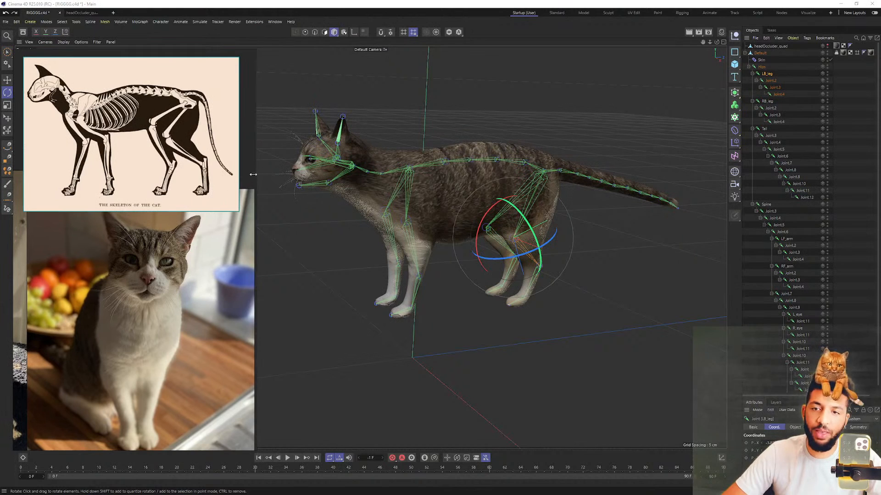
# Narrow the reference board window so it leaves more of the viewport free around the cat
pyautogui.moveTo(255, 173); pyautogui.dragTo(194, 179)
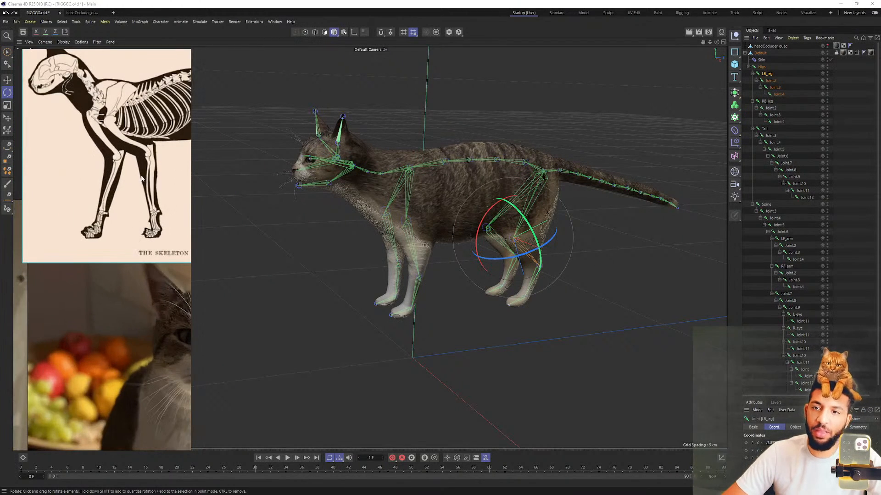
pyautogui.moveTo(171, 168)
pyautogui.mouseDown(button='right')
pyautogui.moveTo(148, 169)
pyautogui.moveTo(177, 165)
pyautogui.mouseUp(button='right')
pyautogui.keyDown('alt'); pyautogui.moveTo(458, 196); pyautogui.dragTo(416, 196, button='right'); pyautogui.keyUp('alt')
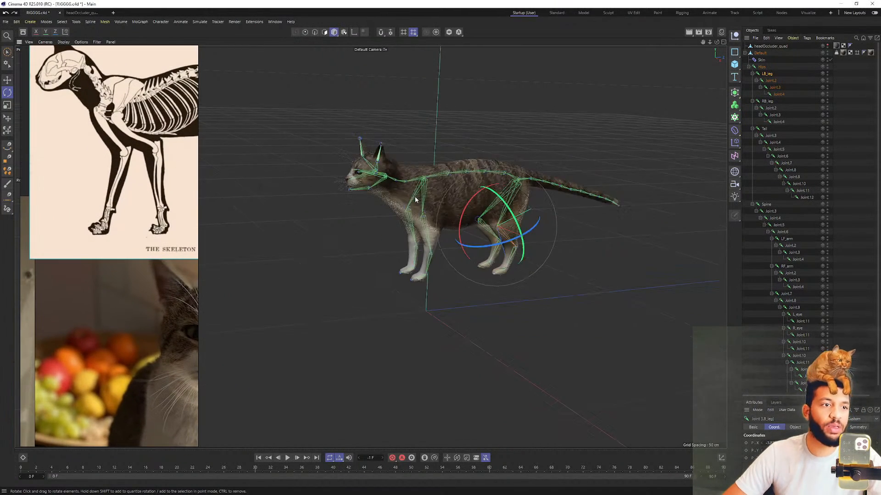
pyautogui.keyDown('alt'); pyautogui.moveTo(417, 197); pyautogui.dragTo(379, 184, button='middle'); pyautogui.keyUp('alt')
# Select the Default cat mesh and switch to the Rigging layout to display its joint weights
pyautogui.click(763, 54)
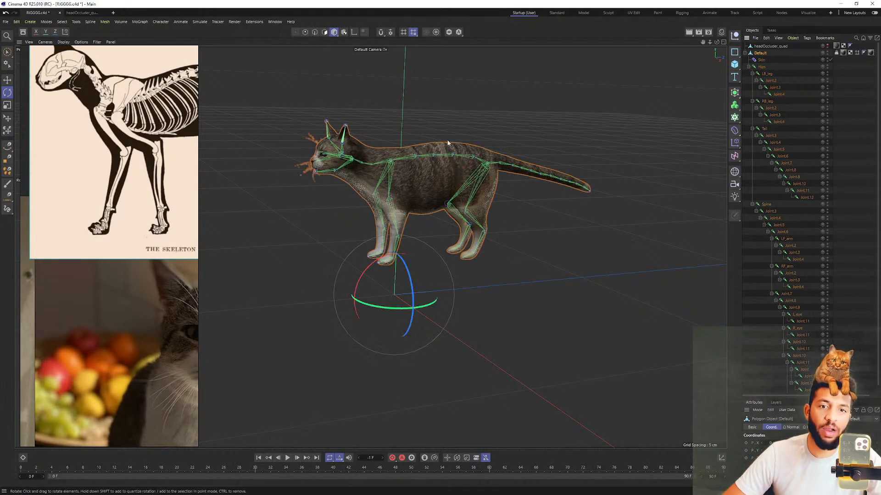
pyautogui.click(681, 13)
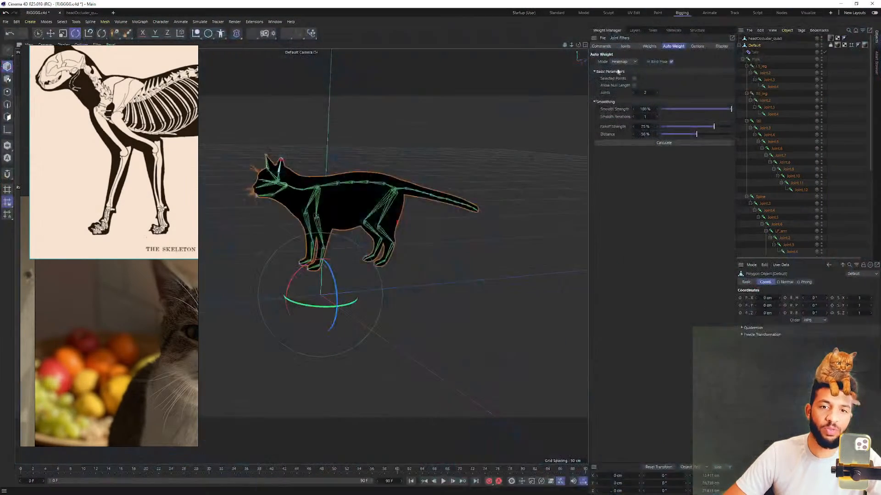
pyautogui.scroll(5, 411, 137)
pyautogui.keyDown('alt'); pyautogui.moveTo(412, 138); pyautogui.dragTo(348, 181); pyautogui.keyUp('alt')
pyautogui.scroll(5, 390, 150)
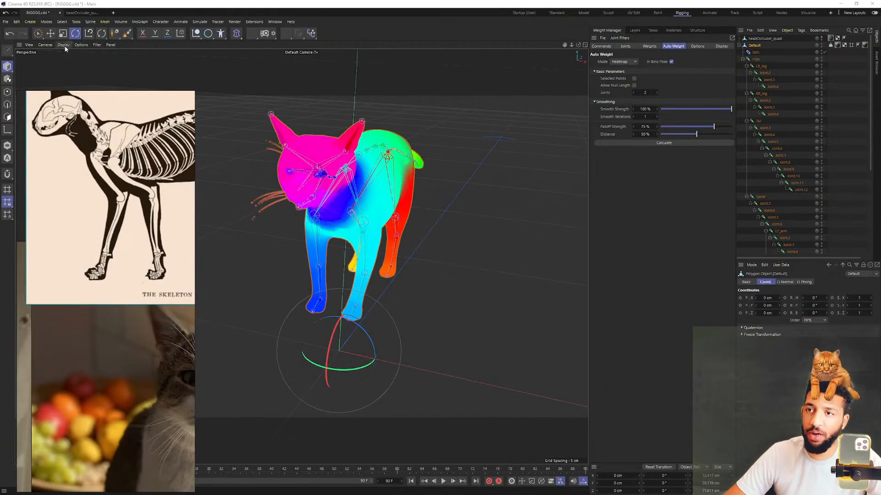
# Examine the weight coloring on the cat's neck, shoulder and front legs against the skeleton drawing
pyautogui.keyDown('alt'); pyautogui.moveTo(357, 277); pyautogui.dragTo(341, 231); pyautogui.keyUp('alt')
pyautogui.scroll(3, 341, 230)
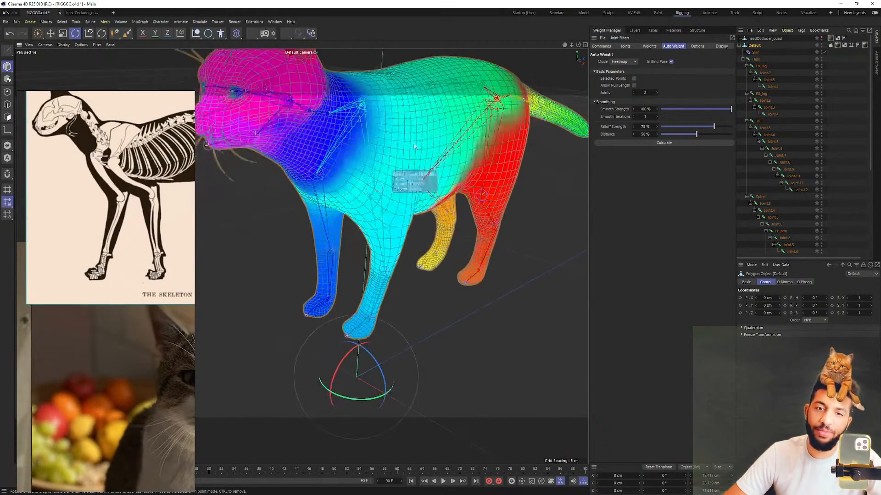
pyautogui.keyDown('alt'); pyautogui.moveTo(301, 255); pyautogui.dragTo(112, 211); pyautogui.keyUp('alt')
pyautogui.keyDown('alt'); pyautogui.moveTo(352, 227); pyautogui.dragTo(406, 165); pyautogui.keyUp('alt')
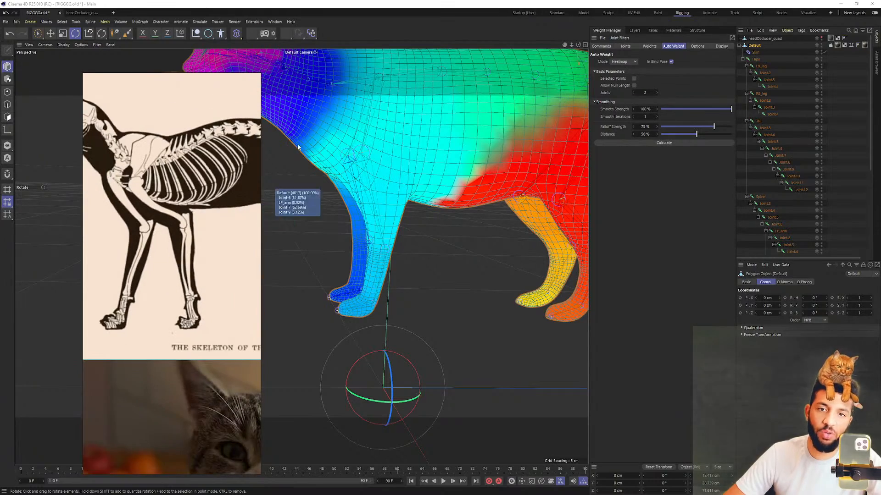
pyautogui.moveTo(346, 139)
pyautogui.keyDown('alt'); pyautogui.mouseDown()
pyautogui.moveTo(321, 146)
pyautogui.moveTo(338, 146)
pyautogui.mouseUp(); pyautogui.keyUp('alt')
pyautogui.scroll(-3, 319, 146)
pyautogui.keyDown('alt'); pyautogui.moveTo(317, 147); pyautogui.dragTo(324, 160, button='middle'); pyautogui.keyUp('alt')
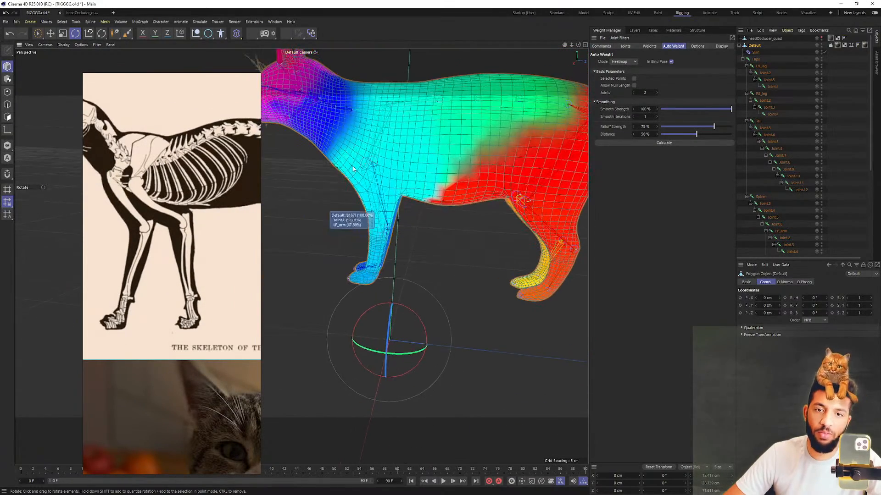
pyautogui.keyDown('alt'); pyautogui.moveTo(366, 159); pyautogui.dragTo(370, 157); pyautogui.keyUp('alt')
pyautogui.keyDown('alt'); pyautogui.moveTo(370, 156); pyautogui.dragTo(375, 155, button='right'); pyautogui.keyUp('alt')
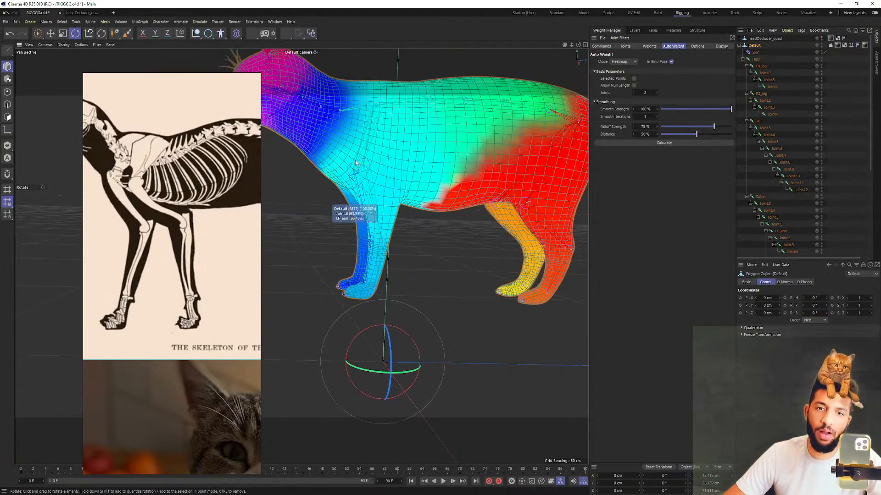
pyautogui.scroll(-2, 355, 163)
pyautogui.moveTo(229, 172); pyautogui.dragTo(173, 168, button='right')
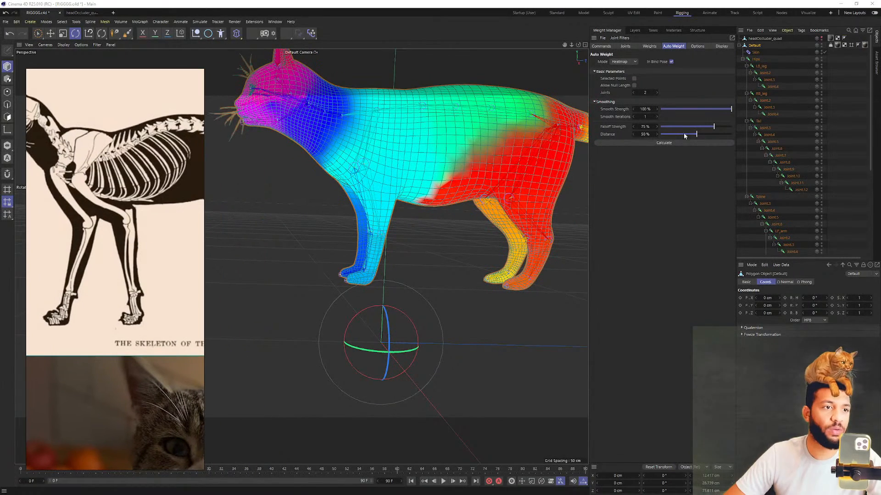
# Delete the weight tag from the Default cat mesh
pyautogui.click(757, 60)
pyautogui.click(756, 53)
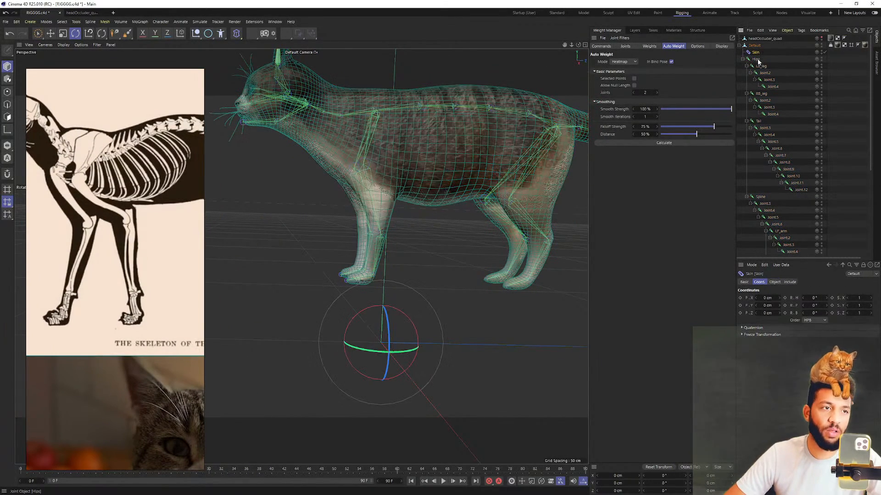
pyautogui.click(830, 46)
pyautogui.press('Delete')
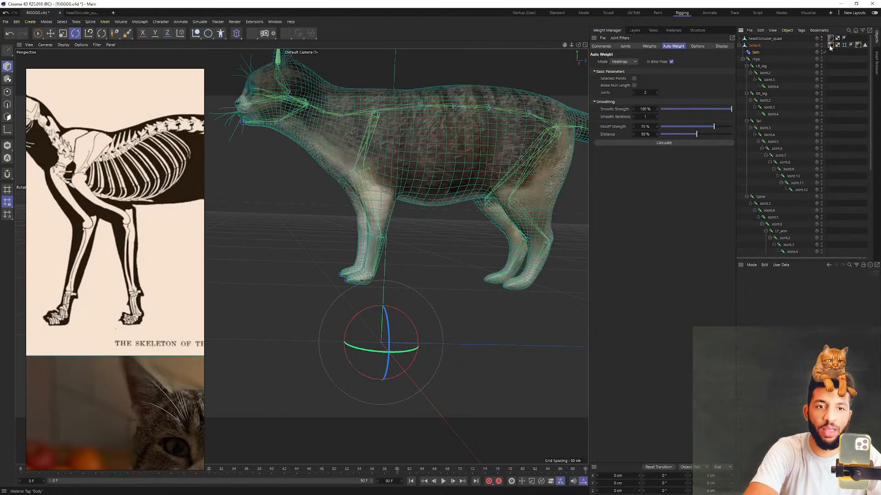
# Delete the Skin object under the Default cat mesh and select the Hips joint
pyautogui.press('Delete')
pyautogui.click(756, 52)
pyautogui.keyDown('alt'); pyautogui.moveTo(340, 136); pyautogui.dragTo(436, 158); pyautogui.keyUp('alt')
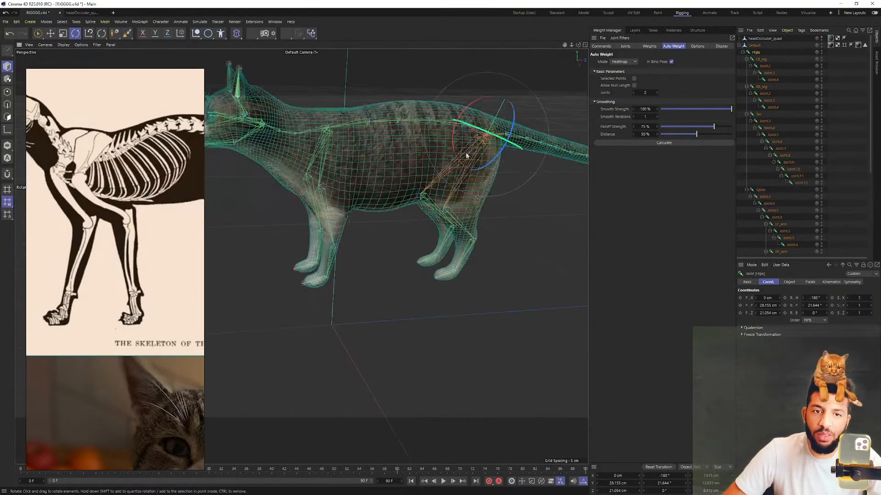
# Try rotating the LB_leg joint to test the back leg's pivot, then undo the rotation
pyautogui.click(404, 244)
pyautogui.click(479, 230)
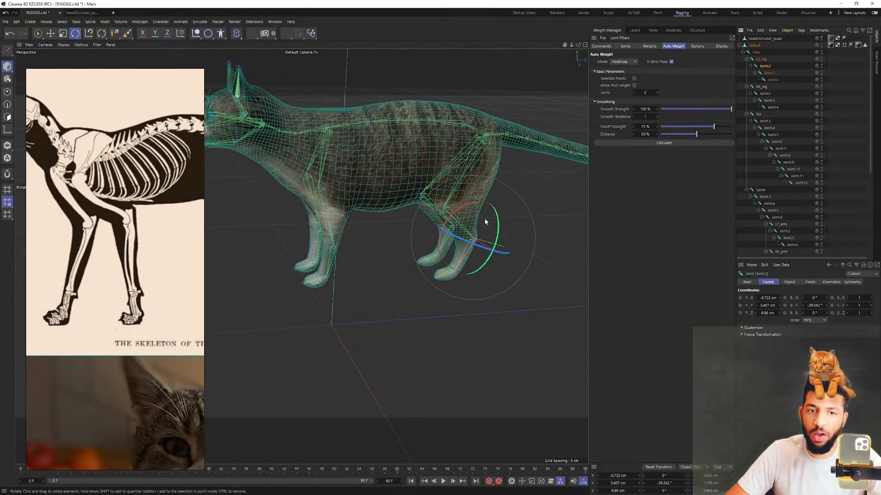
pyautogui.click(761, 59)
pyautogui.scroll(10, 461, 183)
pyautogui.moveTo(409, 205); pyautogui.dragTo(406, 226)
pyautogui.hotkey('ctrl', 'z')
pyautogui.scroll(-8, 459, 179)
pyautogui.keyDown('alt'); pyautogui.moveTo(476, 190); pyautogui.dragTo(468, 207, button='middle'); pyautogui.keyUp('alt')
pyautogui.keyDown('alt'); pyautogui.moveTo(449, 206); pyautogui.dragTo(389, 207); pyautogui.keyUp('alt')
# Move the reference board closer to the cat and compare the skeleton's shoulder and front legs with the rig's front leg joints
pyautogui.moveTo(143, 190); pyautogui.dragTo(205, 224)
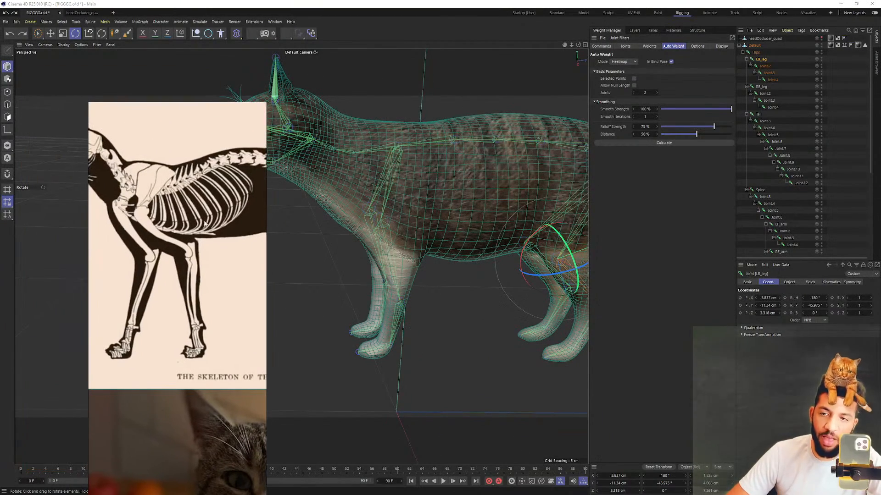
pyautogui.keyDown('alt'); pyautogui.moveTo(317, 197); pyautogui.dragTo(300, 188); pyautogui.keyUp('alt')
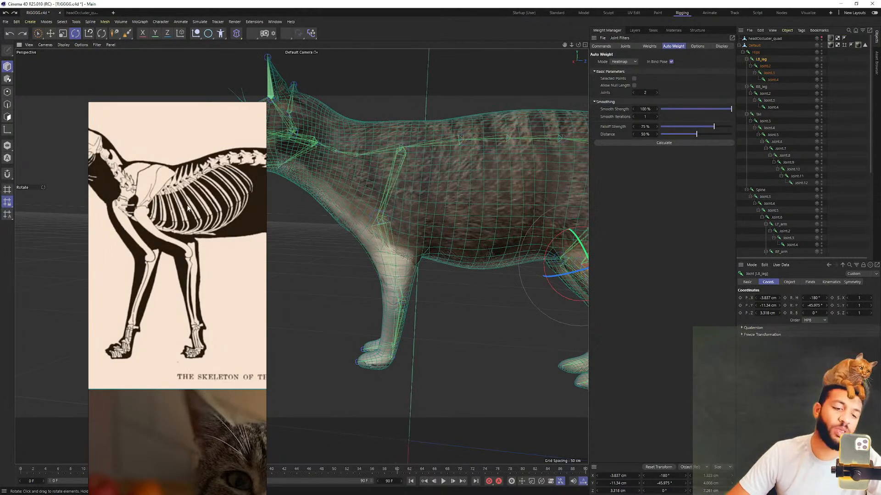
pyautogui.scroll(-2, 189, 205)
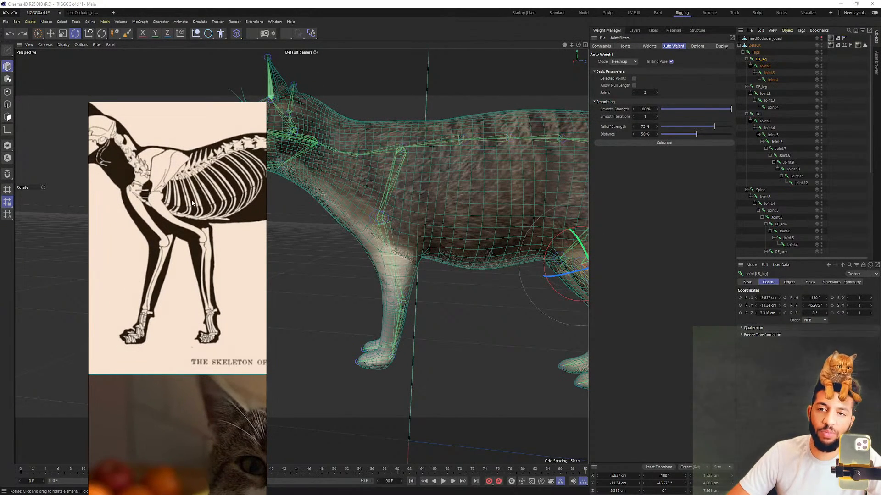
pyautogui.scroll(-3, 203, 205)
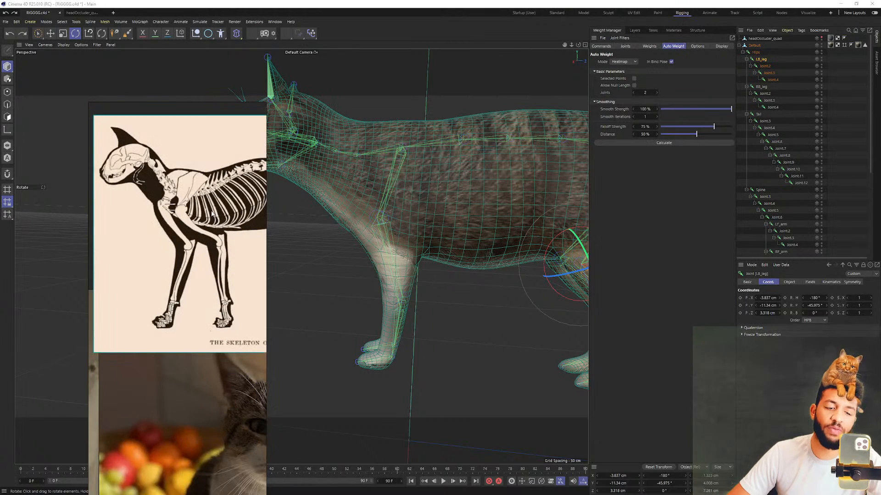
pyautogui.scroll(3, 188, 193)
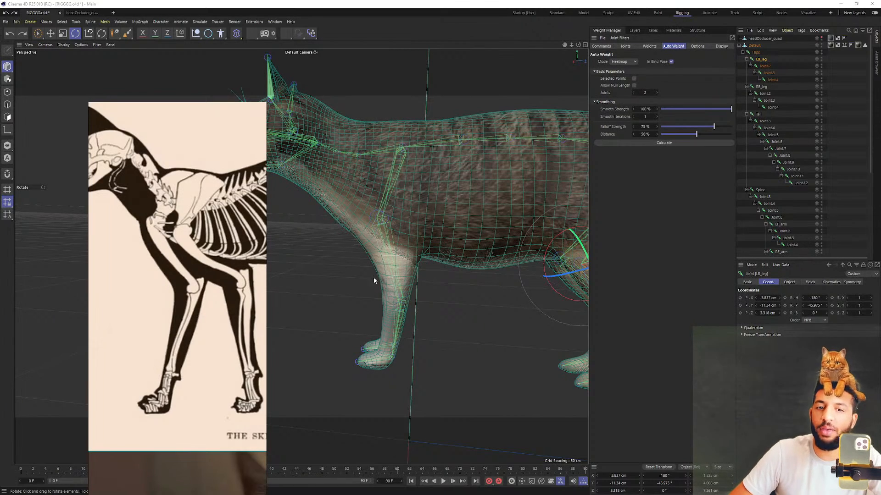
pyautogui.moveTo(398, 320)
pyautogui.keyDown('alt'); pyautogui.mouseDown()
pyautogui.moveTo(390, 277)
pyautogui.moveTo(408, 301)
pyautogui.moveTo(399, 318)
pyautogui.mouseUp(); pyautogui.keyUp('alt')
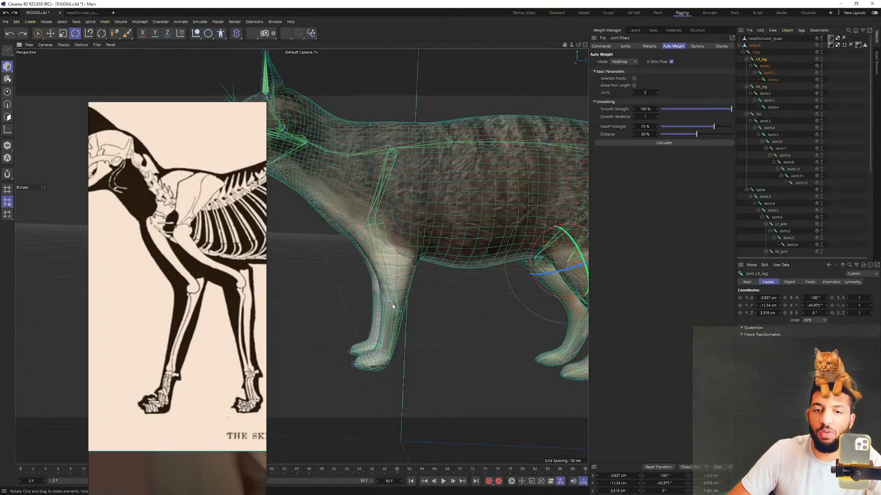
pyautogui.scroll(4, 394, 306)
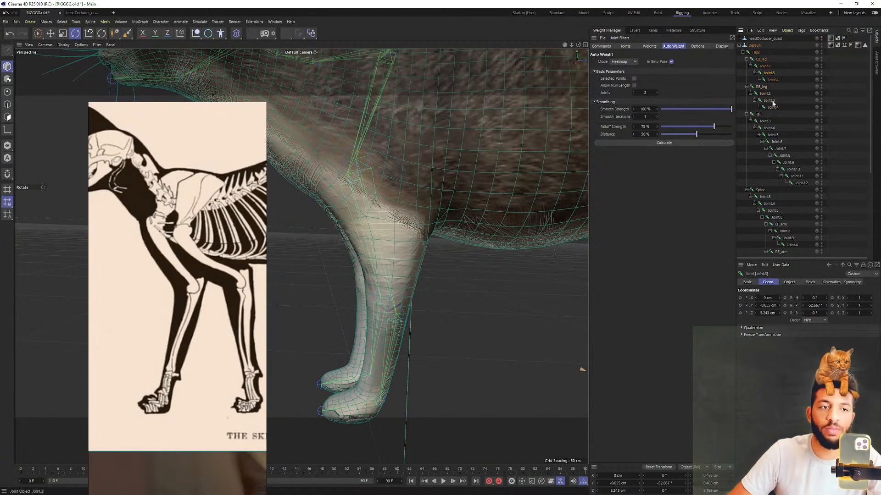
# Move the LF_arm and RF_arm joints together up and forward to about Y 24.4 cm, Z -6.44 cm, matching the skeleton's shoulder
pyautogui.scroll(-6, 766, 202)
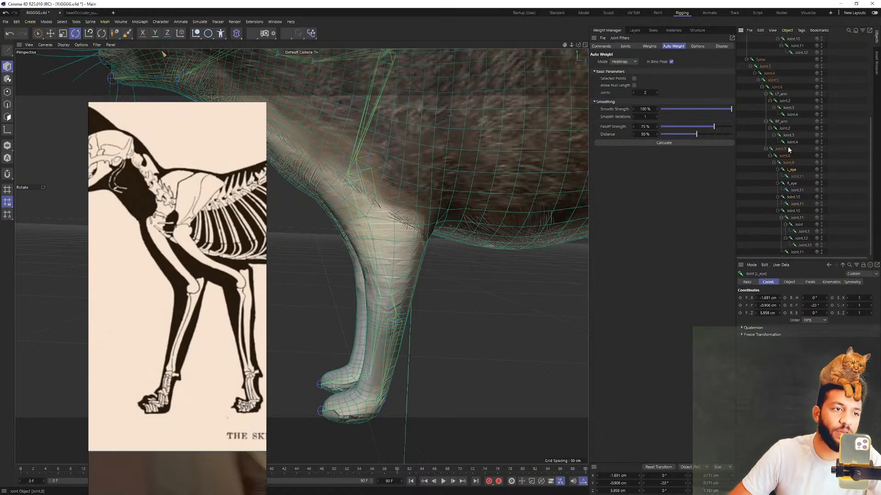
pyautogui.scroll(-5, 350, 175)
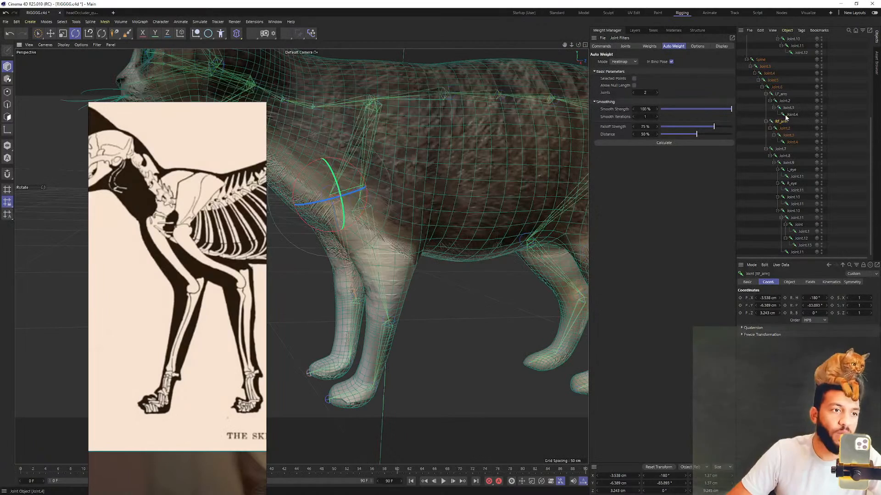
pyautogui.keyDown('ctrl'); pyautogui.click(779, 95); pyautogui.keyUp('ctrl')
pyautogui.keyDown('alt'); pyautogui.moveTo(309, 181); pyautogui.dragTo(341, 206); pyautogui.keyUp('alt')
pyautogui.keyDown('alt'); pyautogui.moveTo(340, 206); pyautogui.dragTo(415, 218, button='middle'); pyautogui.keyUp('alt')
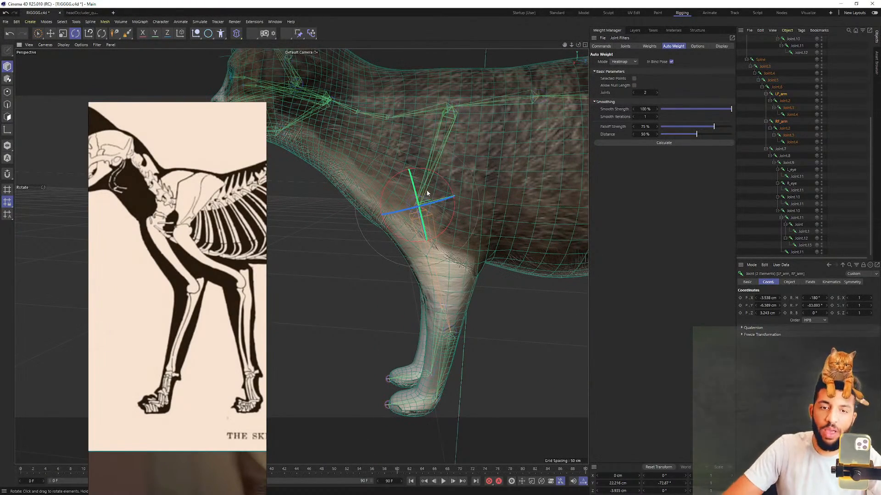
pyautogui.press('e')
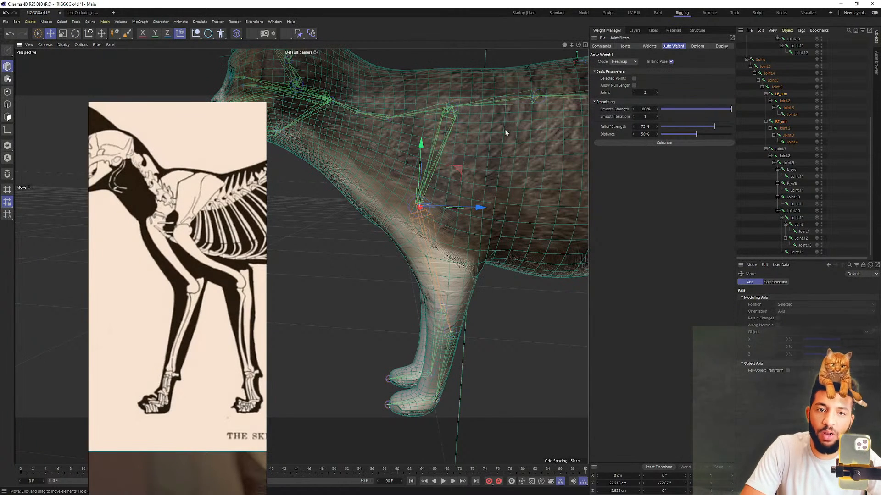
pyautogui.moveTo(457, 169); pyautogui.dragTo(404, 165)
pyautogui.hotkey('ctrl', 'z')
pyautogui.keyDown('alt'); pyautogui.moveTo(425, 278); pyautogui.dragTo(440, 260); pyautogui.keyUp('alt')
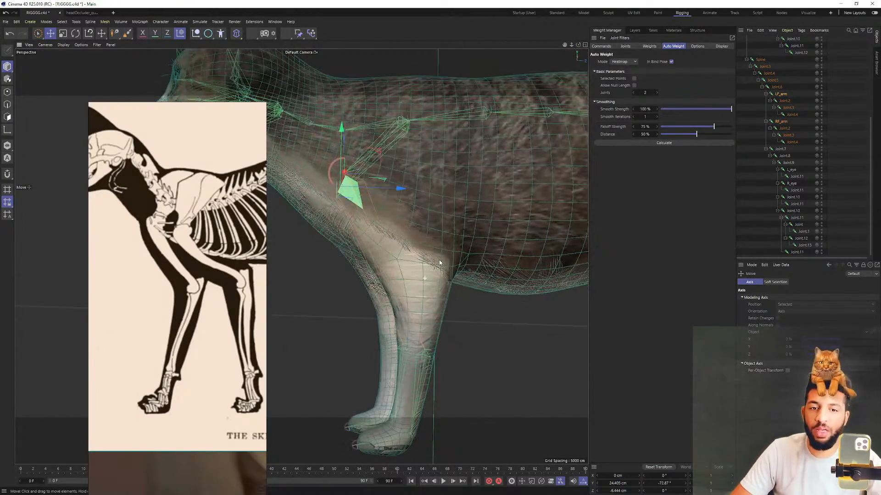
# Raise Joint.2 of both front legs together to the elbow, at about Y 18.7 cm
pyautogui.click(782, 102)
pyautogui.keyDown('ctrl'); pyautogui.click(785, 129); pyautogui.keyUp('ctrl')
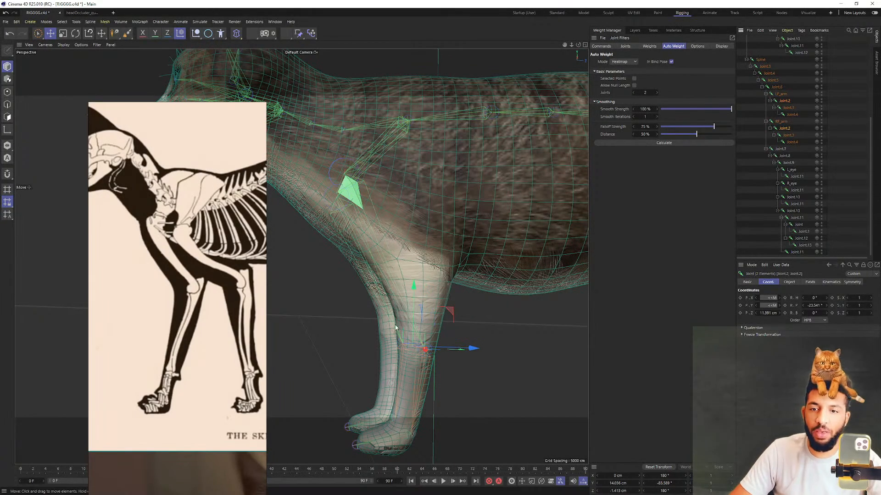
pyautogui.keyDown('alt'); pyautogui.moveTo(420, 292); pyautogui.dragTo(445, 209); pyautogui.keyUp('alt')
pyautogui.keyDown('alt'); pyautogui.moveTo(432, 306); pyautogui.dragTo(449, 317); pyautogui.keyUp('alt')
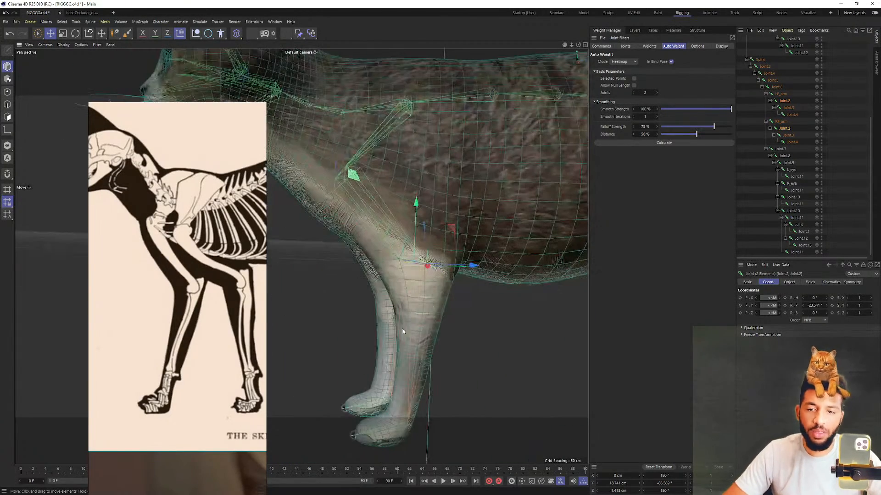
# Examine the repositioned shoulder and elbow joints of the front legs from several angles and distances
pyautogui.keyDown('alt'); pyautogui.moveTo(375, 318); pyautogui.dragTo(400, 265); pyautogui.keyUp('alt')
pyautogui.keyDown('alt'); pyautogui.moveTo(301, 256); pyautogui.dragTo(308, 229); pyautogui.keyUp('alt')
pyautogui.moveTo(409, 275)
pyautogui.keyDown('alt'); pyautogui.mouseDown()
pyautogui.moveTo(412, 262)
pyautogui.moveTo(417, 273)
pyautogui.moveTo(346, 269)
pyautogui.moveTo(403, 267)
pyautogui.mouseUp(); pyautogui.keyUp('alt')
pyautogui.keyDown('alt'); pyautogui.moveTo(403, 267); pyautogui.dragTo(344, 365, button='middle'); pyautogui.keyUp('alt')
pyautogui.scroll(2, 377, 255)
pyautogui.keyDown('alt'); pyautogui.moveTo(377, 255); pyautogui.dragTo(390, 319, button='middle'); pyautogui.keyUp('alt')
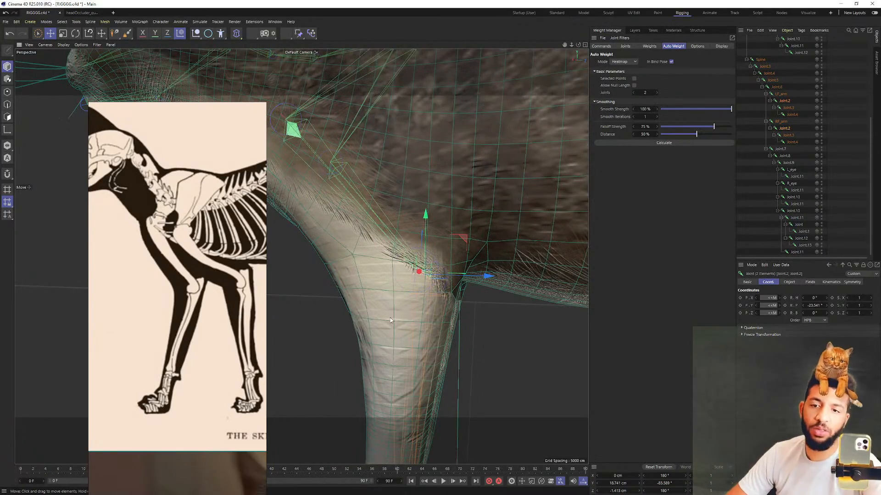
pyautogui.scroll(-5, 381, 183)
pyautogui.moveTo(380, 180)
pyautogui.keyDown('alt'); pyautogui.mouseDown()
pyautogui.moveTo(457, 189)
pyautogui.moveTo(392, 191)
pyautogui.moveTo(365, 214)
pyautogui.moveTo(445, 220)
pyautogui.moveTo(362, 235)
pyautogui.moveTo(374, 216)
pyautogui.moveTo(303, 205)
pyautogui.moveTo(404, 215)
pyautogui.moveTo(363, 218)
pyautogui.moveTo(394, 215)
pyautogui.mouseUp(); pyautogui.keyUp('alt')
pyautogui.scroll(2, 365, 215)
pyautogui.scroll(2, 384, 219)
pyautogui.scroll(-5, 394, 214)
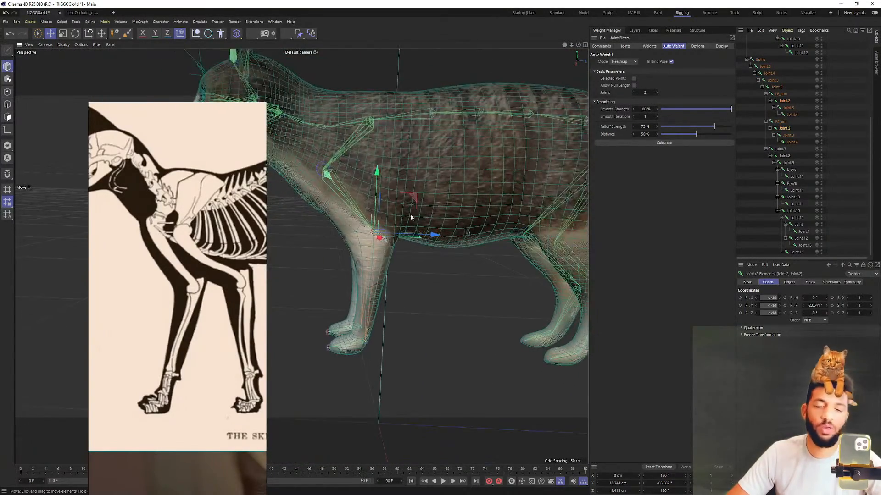
# Compare the cat's hind leg joints with the hind legs in the skeleton drawing
pyautogui.keyDown('alt'); pyautogui.moveTo(397, 220); pyautogui.dragTo(297, 206, button='middle'); pyautogui.keyUp('alt')
pyautogui.keyDown('alt'); pyautogui.moveTo(494, 253); pyautogui.dragTo(487, 257); pyautogui.keyUp('alt')
pyautogui.keyDown('alt'); pyautogui.moveTo(487, 257); pyautogui.dragTo(471, 241, button='middle'); pyautogui.keyUp('alt')
pyautogui.moveTo(234, 332); pyautogui.dragTo(112, 297, button='middle')
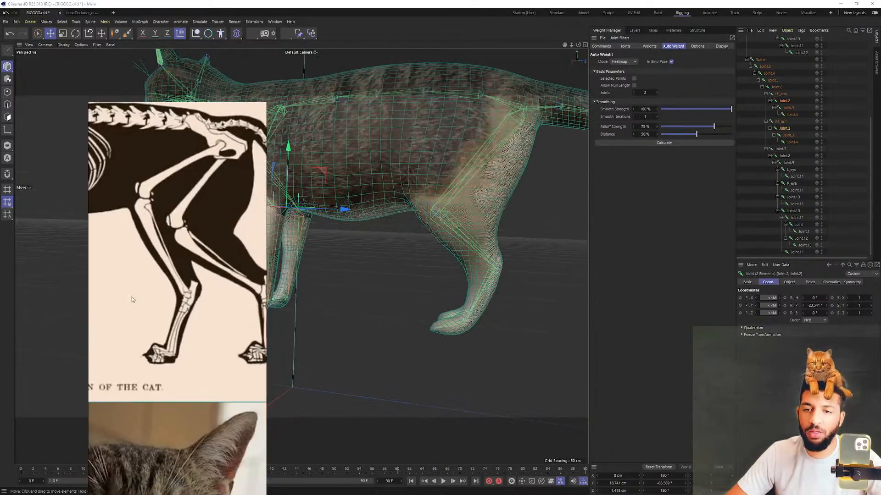
pyautogui.moveTo(172, 289); pyautogui.dragTo(125, 286, button='middle')
pyautogui.scroll(6, 463, 327)
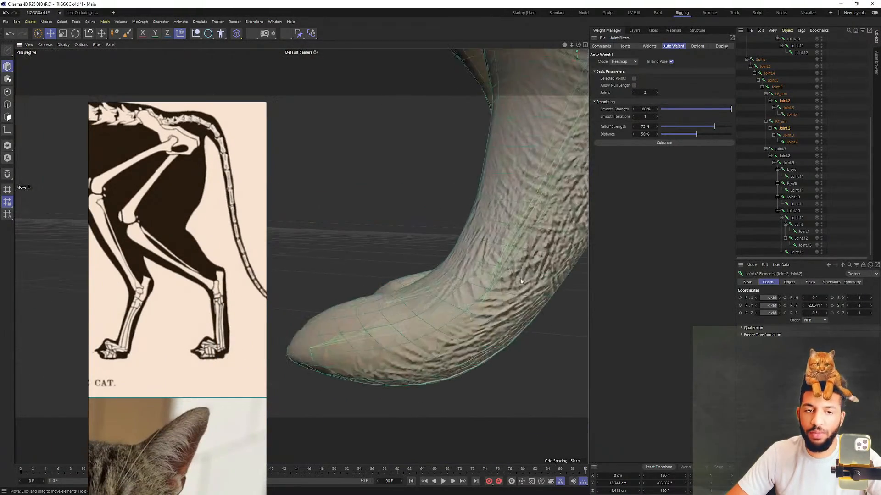
pyautogui.scroll(-3, 544, 255)
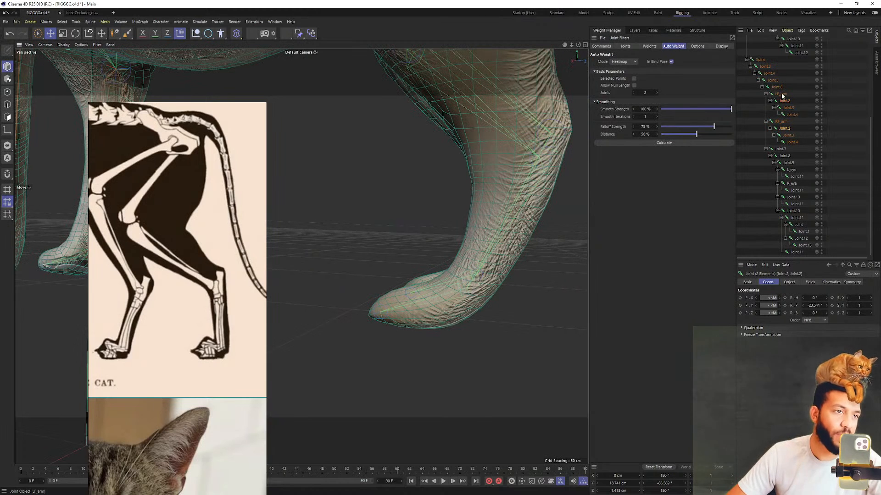
# Lower Joint.3 of both the LB_leg and RB_leg chains slightly toward the hind paws
pyautogui.scroll(4, 777, 84)
pyautogui.click(796, 128)
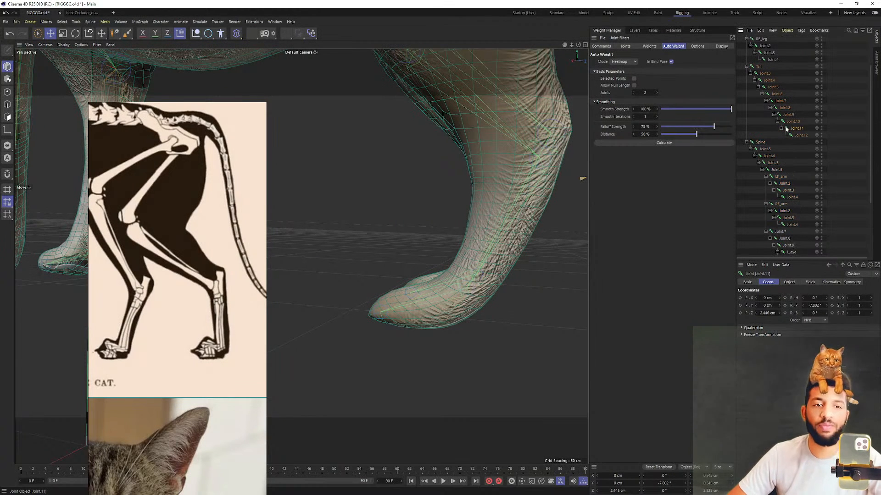
pyautogui.scroll(-4, 752, 193)
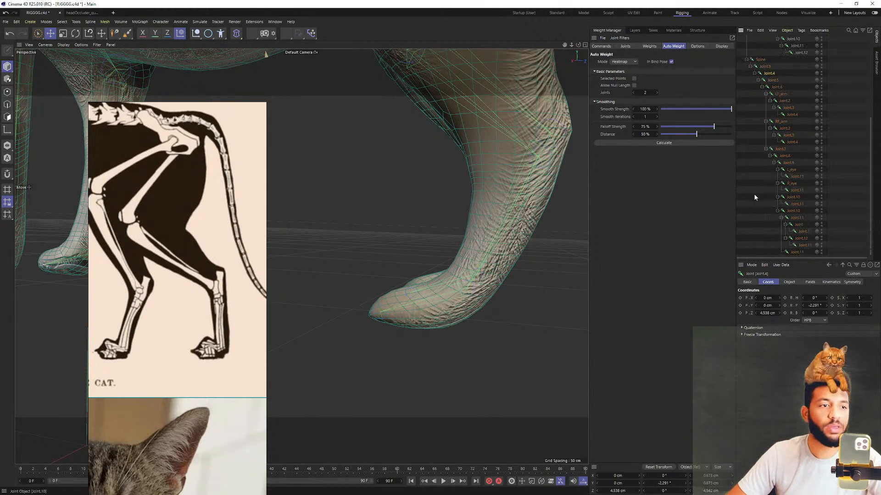
pyautogui.click(796, 246)
pyautogui.scroll(2, 796, 213)
pyautogui.scroll(5, 764, 70)
pyautogui.click(769, 74)
pyautogui.keyDown('ctrl'); pyautogui.click(769, 100); pyautogui.keyUp('ctrl')
pyautogui.keyDown('alt'); pyautogui.moveTo(373, 274); pyautogui.dragTo(451, 278); pyautogui.keyUp('alt')
pyautogui.moveTo(488, 224); pyautogui.dragTo(487, 246)
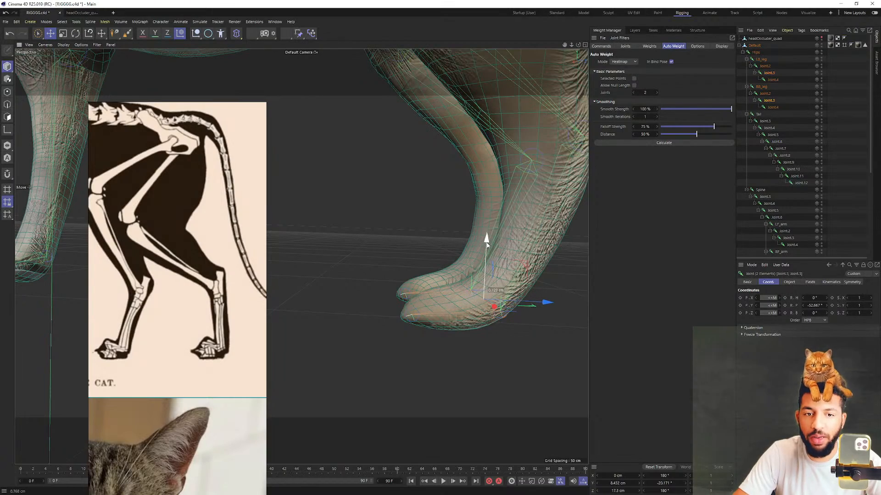
# Examine the adjusted hind paws and the rest of the rig from around the cat, up to the head
pyautogui.keyDown('alt'); pyautogui.moveTo(490, 287); pyautogui.dragTo(385, 239); pyautogui.keyUp('alt')
pyautogui.keyDown('alt'); pyautogui.moveTo(386, 239); pyautogui.dragTo(336, 232, button='right'); pyautogui.keyUp('alt')
pyautogui.keyDown('alt'); pyautogui.moveTo(393, 279); pyautogui.dragTo(452, 288); pyautogui.keyUp('alt')
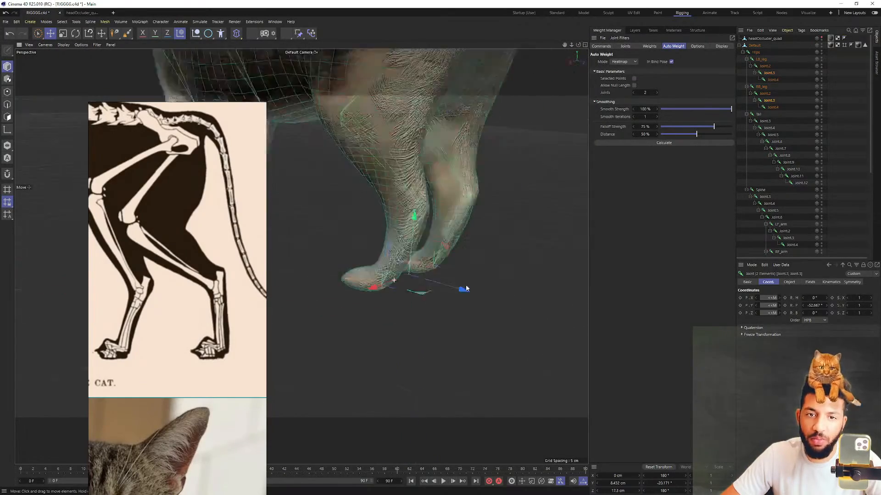
pyautogui.keyDown('alt'); pyautogui.moveTo(301, 255); pyautogui.dragTo(475, 277); pyautogui.keyUp('alt')
pyautogui.keyDown('alt'); pyautogui.moveTo(407, 208); pyautogui.dragTo(358, 209, button='right'); pyautogui.keyUp('alt')
pyautogui.keyDown('alt'); pyautogui.moveTo(357, 208); pyautogui.dragTo(417, 204); pyautogui.keyUp('alt')
pyautogui.keyDown('alt'); pyautogui.moveTo(353, 172); pyautogui.dragTo(429, 189, button='middle'); pyautogui.keyUp('alt')
pyautogui.keyDown('alt'); pyautogui.moveTo(341, 143); pyautogui.dragTo(356, 142, button='right'); pyautogui.keyUp('alt')
pyautogui.keyDown('alt'); pyautogui.moveTo(333, 144); pyautogui.dragTo(451, 195); pyautogui.keyUp('alt')
# Try rotating the second Joint.10 in the head to test its pivot, then undo the rotations
pyautogui.scroll(-6, 778, 176)
pyautogui.click(802, 231)
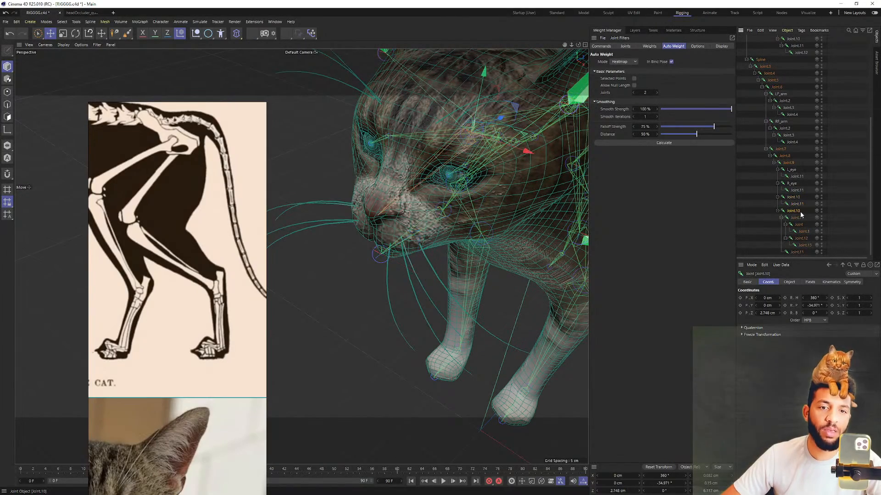
pyautogui.keyDown('alt'); pyautogui.moveTo(455, 161); pyautogui.dragTo(377, 147); pyautogui.keyUp('alt')
pyautogui.press('r')
pyautogui.moveTo(505, 155); pyautogui.dragTo(477, 177)
pyautogui.hotkey('ctrl', 'z')
pyautogui.moveTo(465, 141)
pyautogui.mouseDown()
pyautogui.moveTo(471, 125)
pyautogui.moveTo(453, 133)
pyautogui.moveTo(473, 139)
pyautogui.mouseUp()
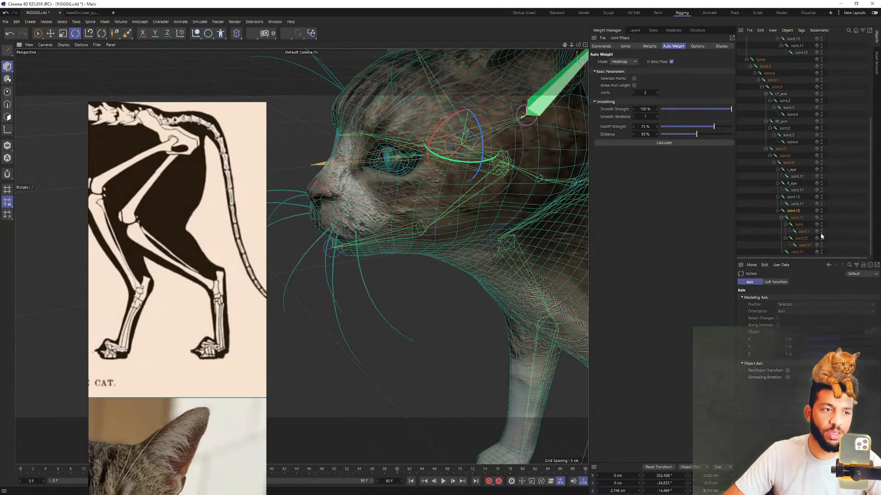
pyautogui.hotkey('ctrl', 'z')
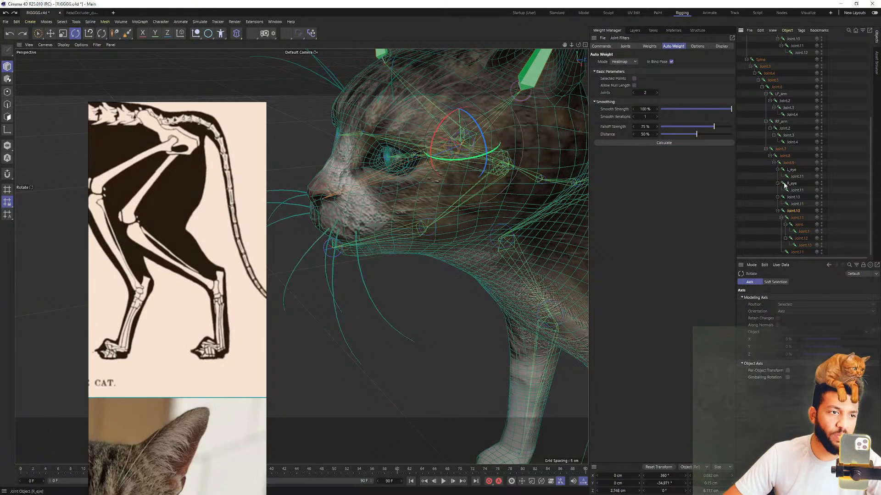
# Collapse the L_eye, R_eye and first Joint.10 branches in the head's joint hierarchy
pyautogui.click(776, 170)
pyautogui.click(778, 184)
pyautogui.click(778, 203)
pyautogui.scroll(3, 787, 192)
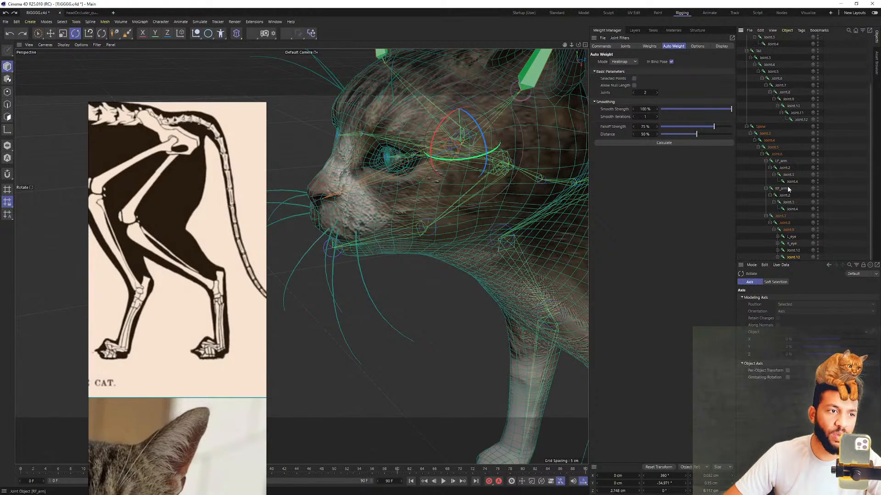
# Try rotating the head joint that parents L_eye and R_eye, then undo the rotation
pyautogui.click(786, 231)
pyautogui.keyDown('alt'); pyautogui.moveTo(331, 135); pyautogui.dragTo(480, 183); pyautogui.keyUp('alt')
pyautogui.hotkey('ctrl', 'z')
pyautogui.hotkey('ctrl', 'z')
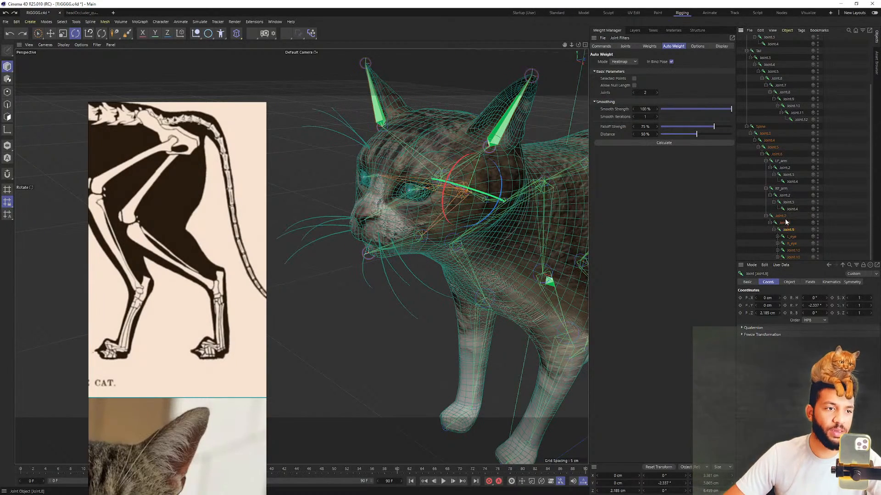
# Inspect the head's child joints, expand the second Joint.10 branch and collapse the first Joint.11 inside it
pyautogui.click(785, 223)
pyautogui.click(790, 251)
pyautogui.click(799, 256)
pyautogui.click(777, 257)
pyautogui.scroll(-2, 779, 251)
pyautogui.click(798, 218)
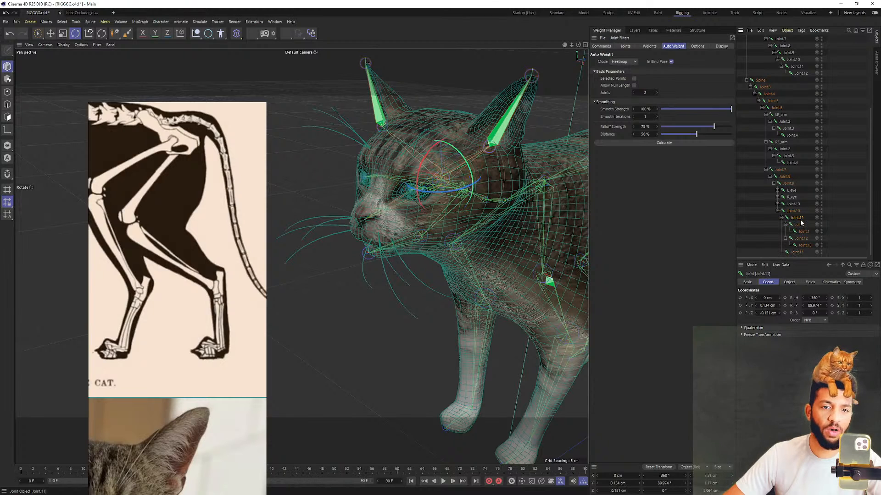
pyautogui.click(781, 217)
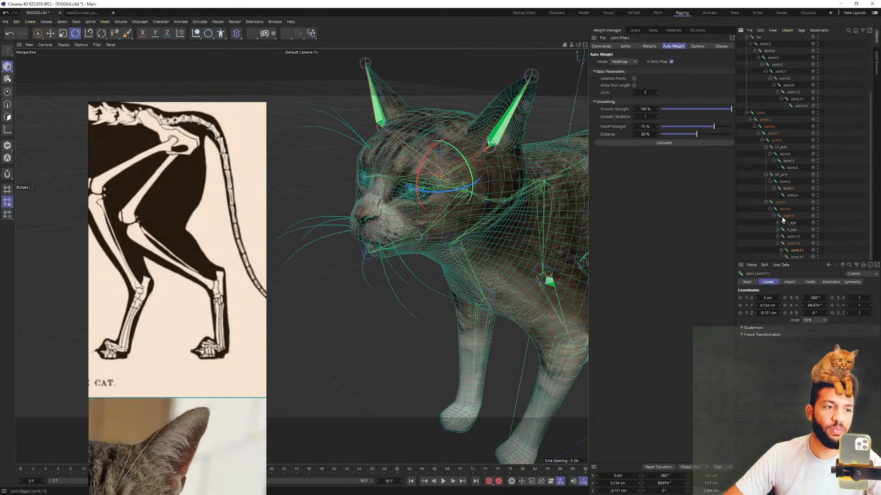
# Compare the two Joint.11 joints under the second Joint.10 by selecting each one and then both together
pyautogui.click(797, 257)
pyautogui.click(798, 251)
pyautogui.click(798, 257)
pyautogui.click(798, 252)
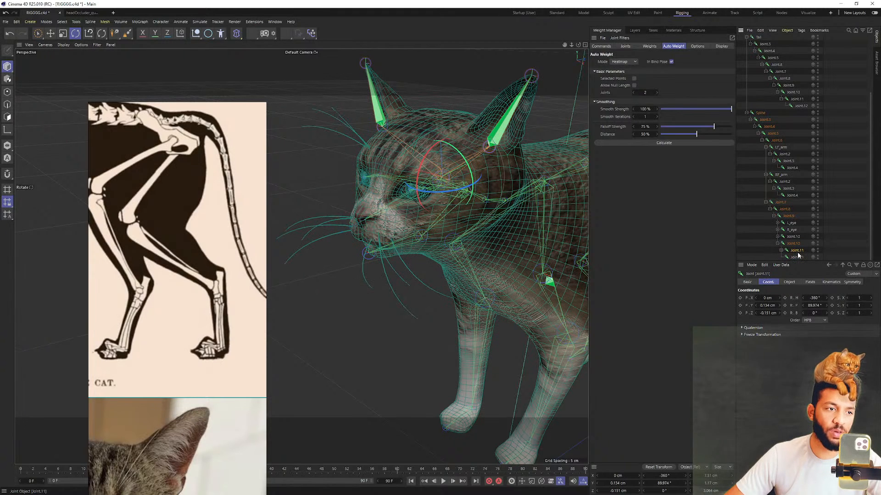
pyautogui.keyDown('ctrl'); pyautogui.click(799, 258); pyautogui.keyUp('ctrl')
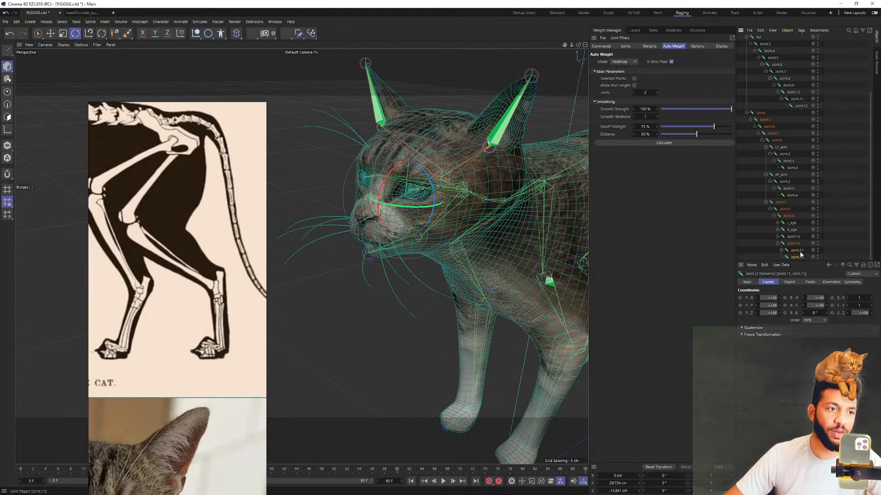
# Rename the joint that parents L_eye and R_eye to HEAD and move both Joint.11 joints directly under it
pyautogui.click(789, 216)
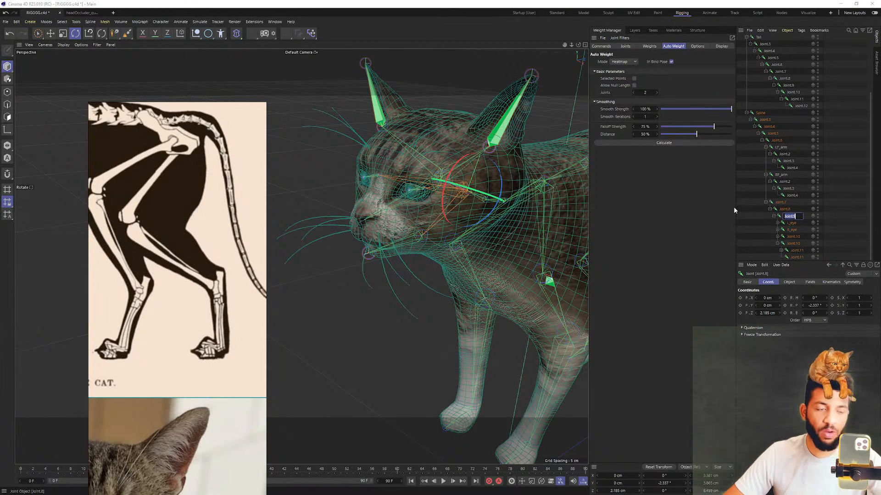
pyautogui.write('HEAD')
pyautogui.press('Return')
pyautogui.click(799, 254)
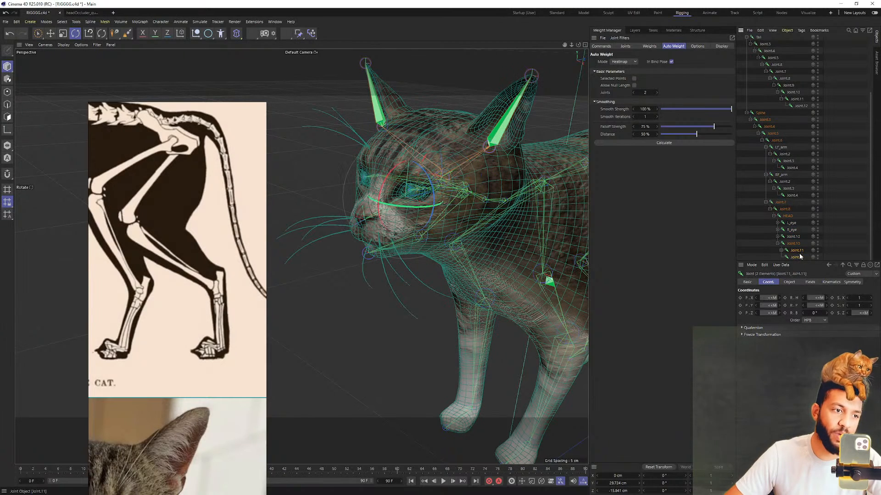
pyautogui.moveTo(801, 254); pyautogui.dragTo(793, 219)
# Try rotating the HEAD joint with its regrouped children, then undo the rotation
pyautogui.click(788, 216)
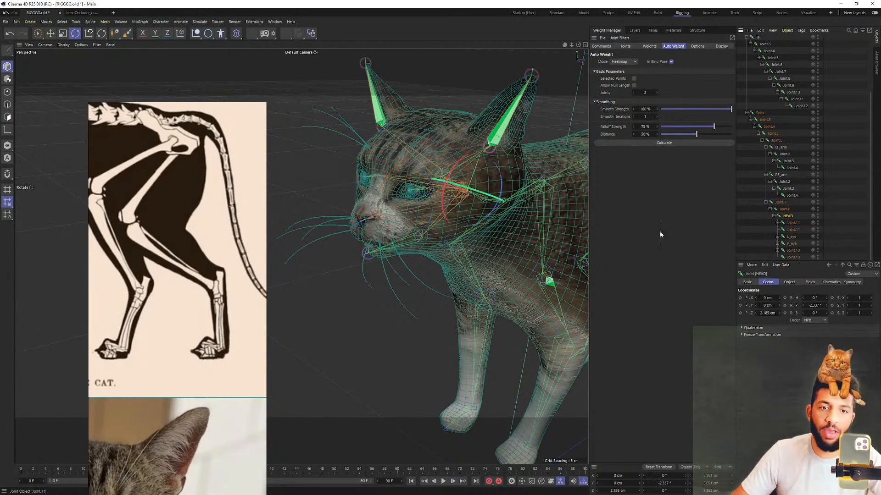
pyautogui.moveTo(475, 205); pyautogui.dragTo(481, 179)
pyautogui.hotkey('ctrl', 'z')
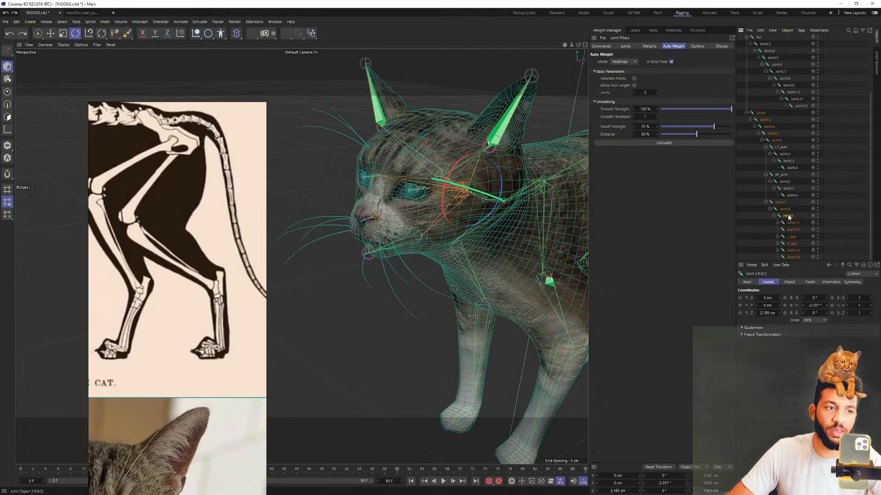
# Compare the two Joint.10 joints under HEAD and delete the second one
pyautogui.click(791, 259)
pyautogui.click(796, 251)
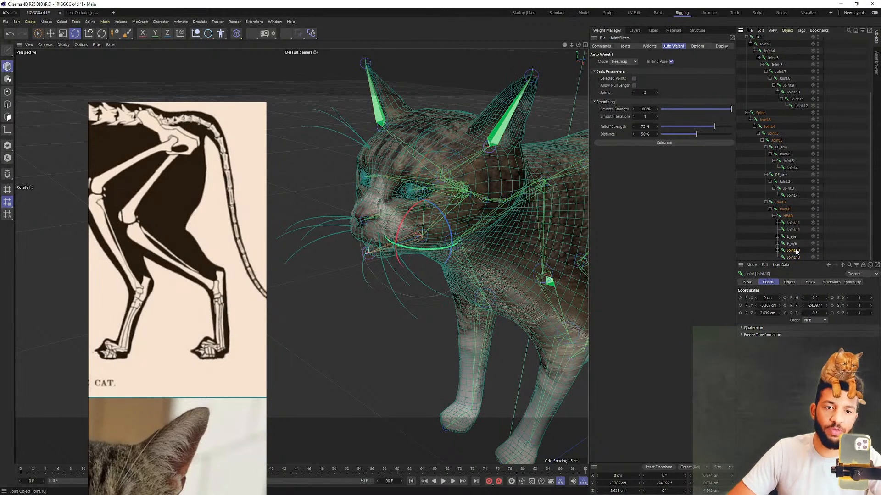
pyautogui.click(794, 258)
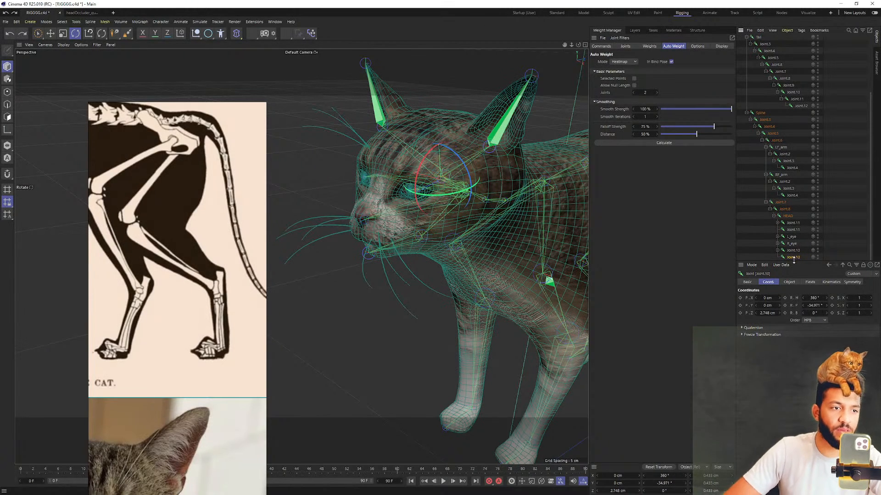
pyautogui.press('Delete')
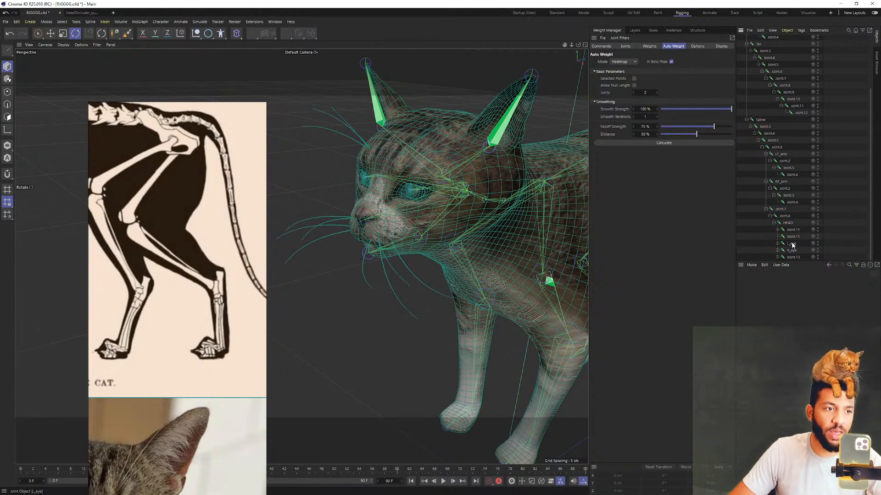
# Expand the first Joint.11 under HEAD and inspect its ear joints, comparing them with the HEAD joint
pyautogui.click(792, 236)
pyautogui.click(796, 232)
pyautogui.click(793, 236)
pyautogui.scroll(-2, 796, 243)
pyautogui.click(800, 230)
pyautogui.click(799, 224)
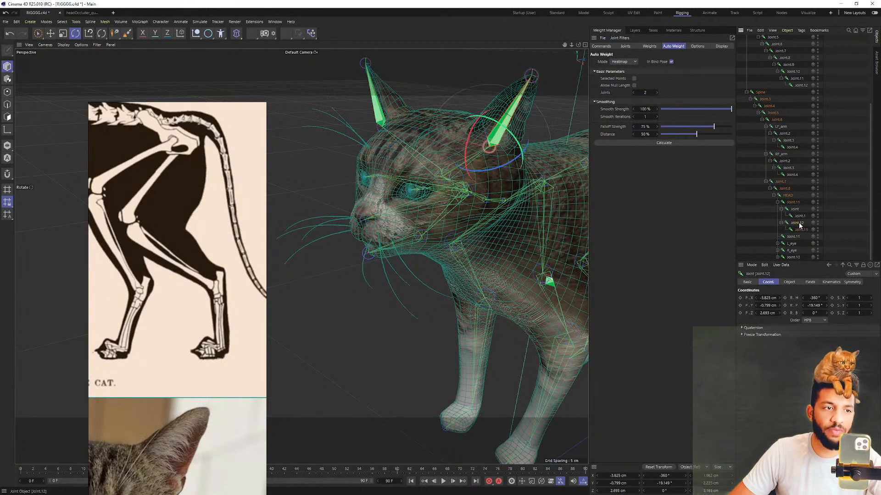
pyautogui.click(789, 196)
pyautogui.click(792, 203)
pyautogui.click(788, 197)
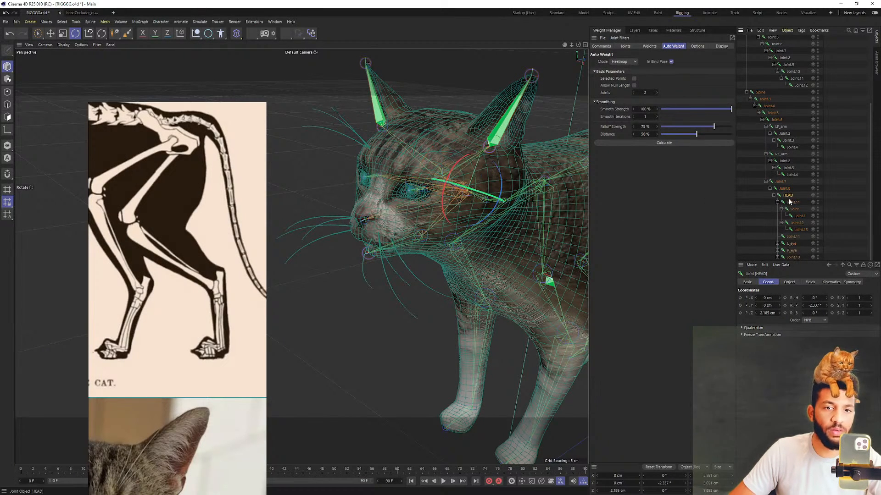
pyautogui.click(792, 203)
pyautogui.keyDown('alt'); pyautogui.moveTo(415, 184); pyautogui.dragTo(352, 169); pyautogui.keyUp('alt')
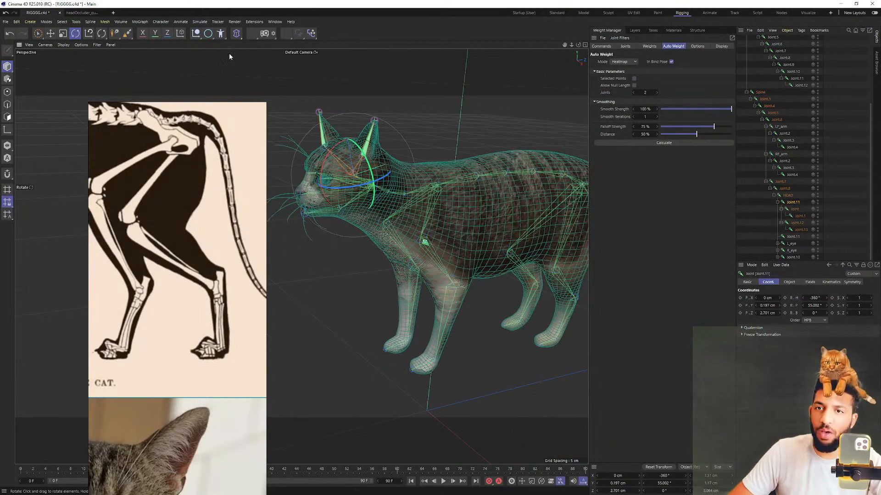
pyautogui.click(80, 45)
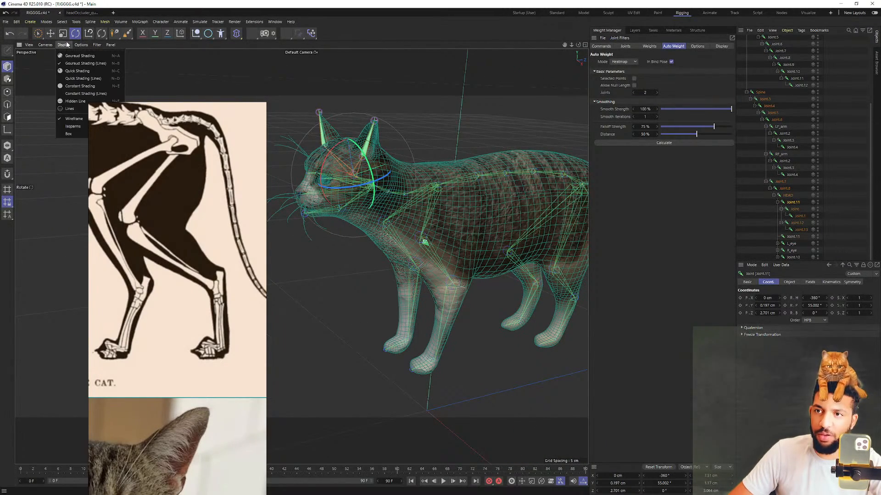
pyautogui.click(100, 45)
pyautogui.click(97, 45)
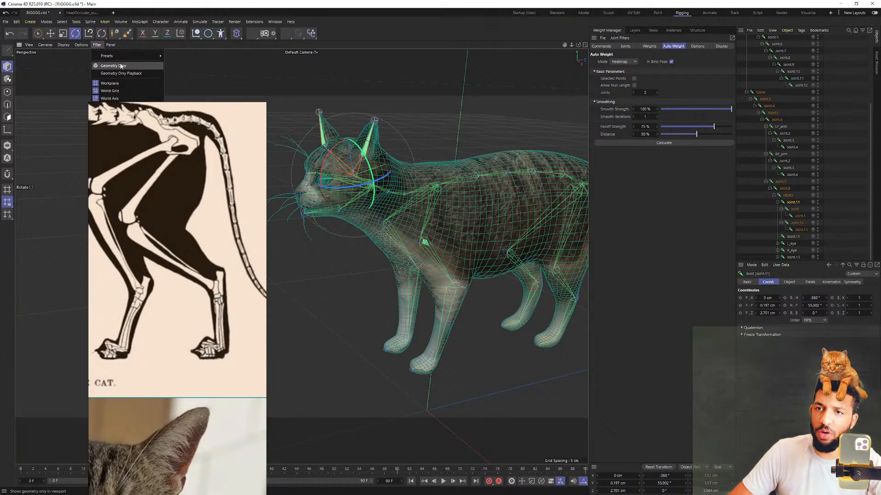
pyautogui.moveTo(205, 125); pyautogui.dragTo(94, 263, button='right')
pyautogui.click(106, 45)
pyautogui.click(107, 45)
# Enable X-Ray on the Default cat mesh in its basic properties
pyautogui.scroll(5, 774, 112)
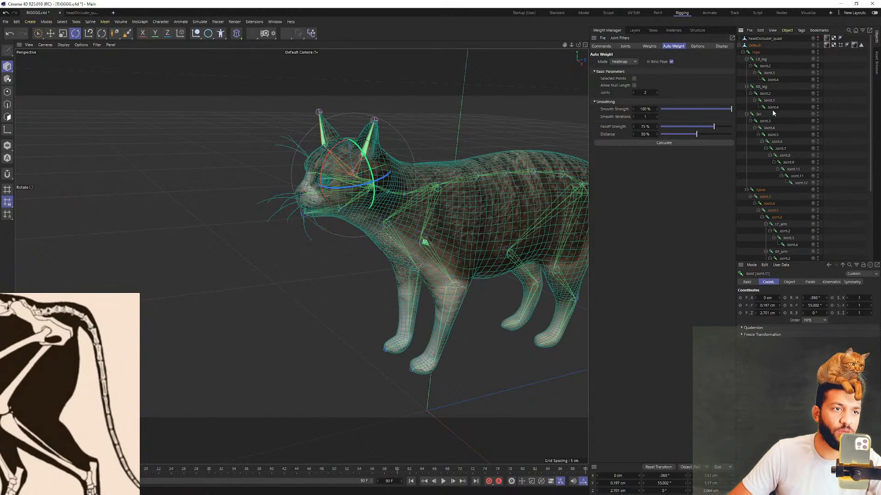
pyautogui.click(753, 45)
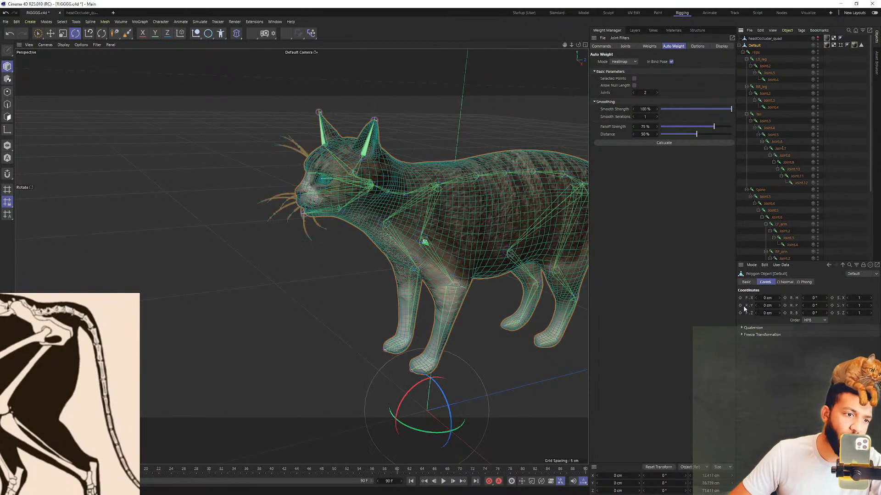
pyautogui.click(747, 282)
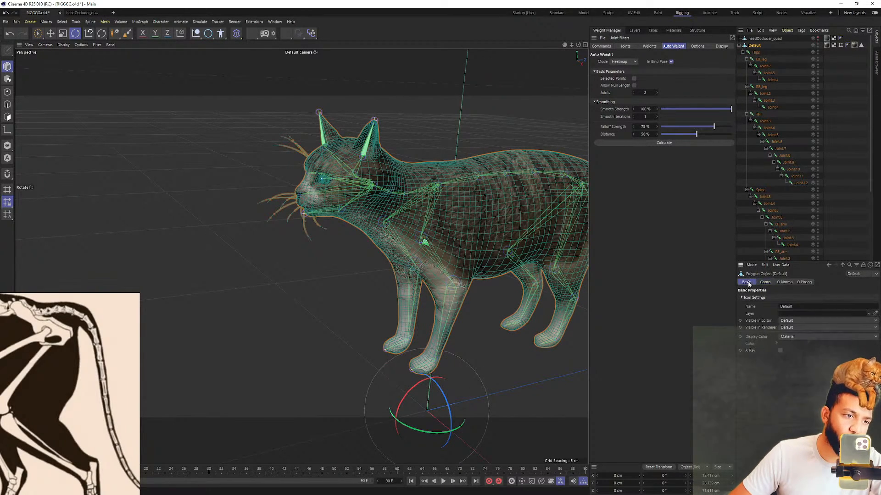
pyautogui.click(781, 351)
# Examine the head, eye, ear and jaw joints through the X-ray mesh, with the skeleton reference placed back beside the cat
pyautogui.keyDown('alt'); pyautogui.moveTo(390, 191); pyautogui.dragTo(348, 185); pyautogui.keyUp('alt')
pyautogui.scroll(2, 348, 184)
pyautogui.moveTo(110, 343); pyautogui.dragTo(199, 133, button='right')
pyautogui.scroll(2, 421, 186)
pyautogui.keyDown('alt'); pyautogui.moveTo(421, 186); pyautogui.dragTo(343, 169); pyautogui.keyUp('alt')
pyautogui.scroll(4, 344, 170)
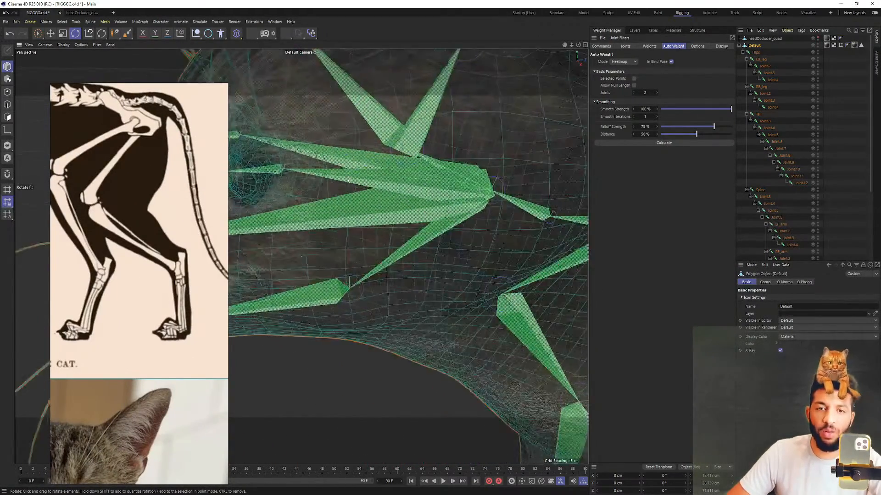
pyautogui.keyDown('alt'); pyautogui.moveTo(350, 176); pyautogui.dragTo(435, 190, button='middle'); pyautogui.keyUp('alt')
pyautogui.keyDown('alt'); pyautogui.moveTo(376, 192); pyautogui.dragTo(383, 176); pyautogui.keyUp('alt')
pyautogui.scroll(4, 485, 216)
pyautogui.keyDown('alt'); pyautogui.moveTo(487, 215); pyautogui.dragTo(356, 200); pyautogui.keyUp('alt')
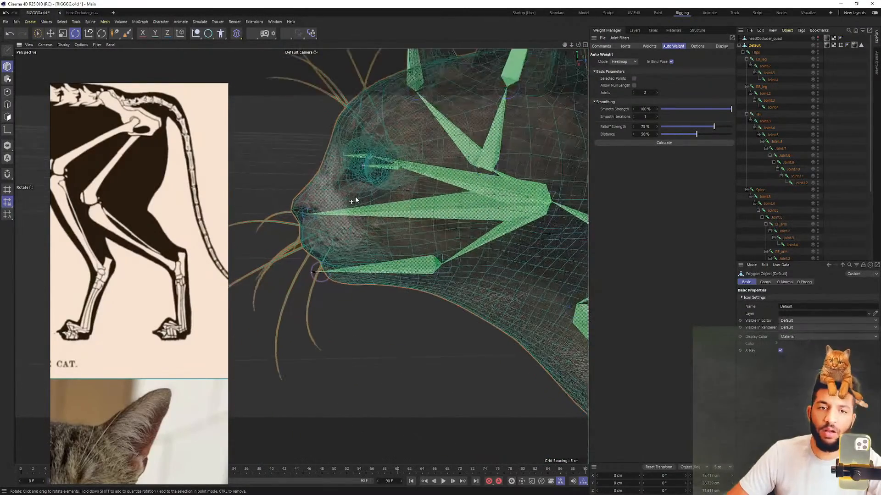
# Find the childless Joint.11 under HEAD that ends at the cat's nose and delete it
pyautogui.click(788, 162)
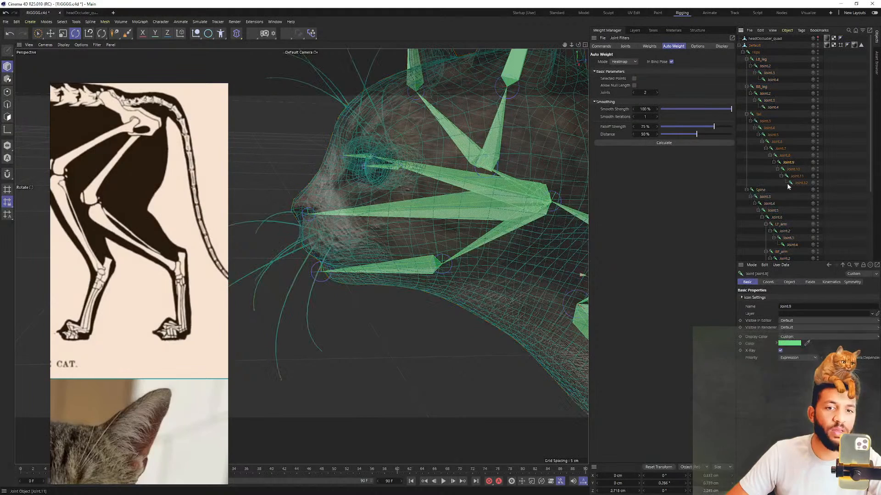
pyautogui.scroll(-5, 780, 235)
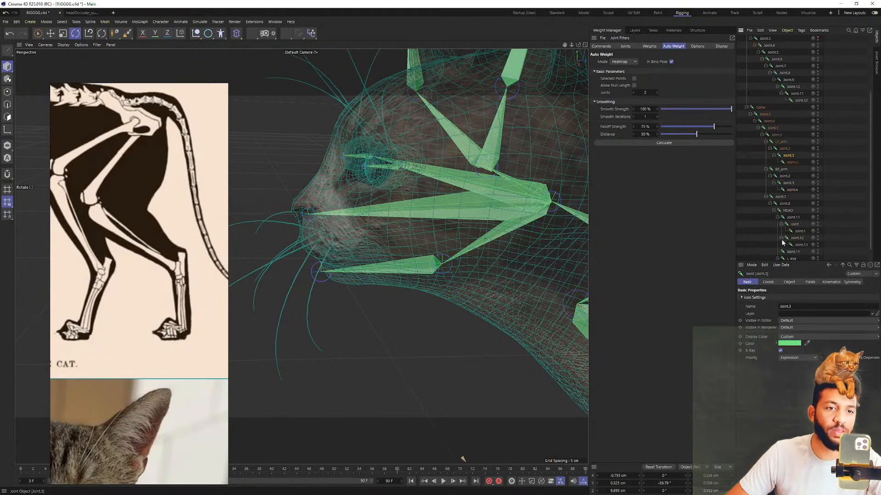
pyautogui.click(786, 174)
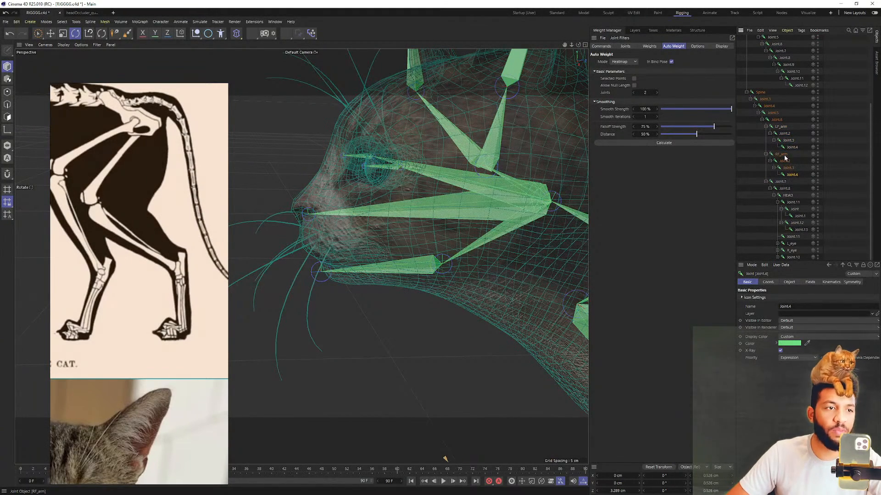
pyautogui.click(788, 195)
pyautogui.click(785, 188)
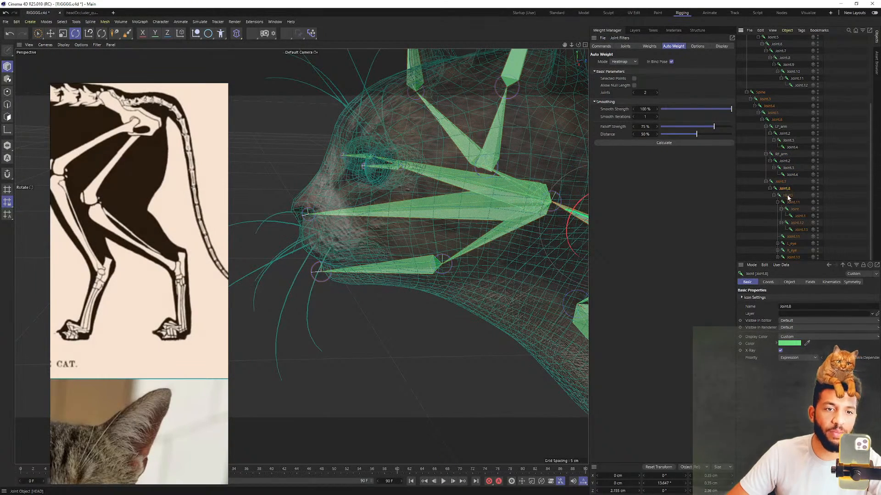
pyautogui.click(798, 216)
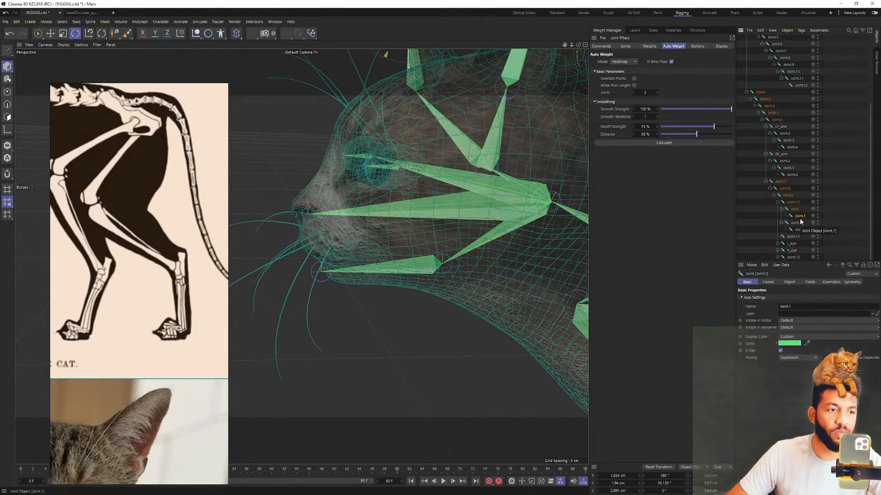
pyautogui.click(797, 224)
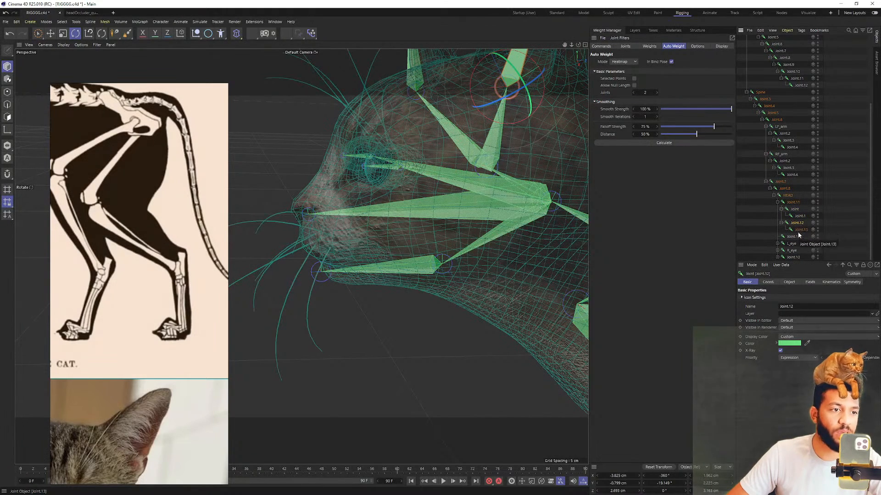
pyautogui.click(796, 237)
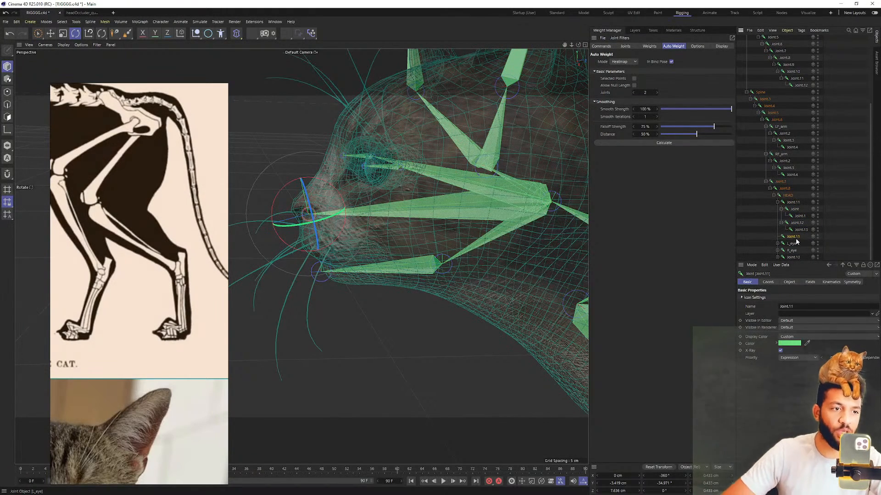
pyautogui.press('Delete')
# Move the remaining Joint.11, which parents the ear joints, up and back toward the rear of the skull
pyautogui.keyDown('alt'); pyautogui.moveTo(379, 156); pyautogui.dragTo(448, 156); pyautogui.keyUp('alt')
pyautogui.keyDown('alt'); pyautogui.moveTo(426, 201); pyautogui.dragTo(441, 198); pyautogui.keyUp('alt')
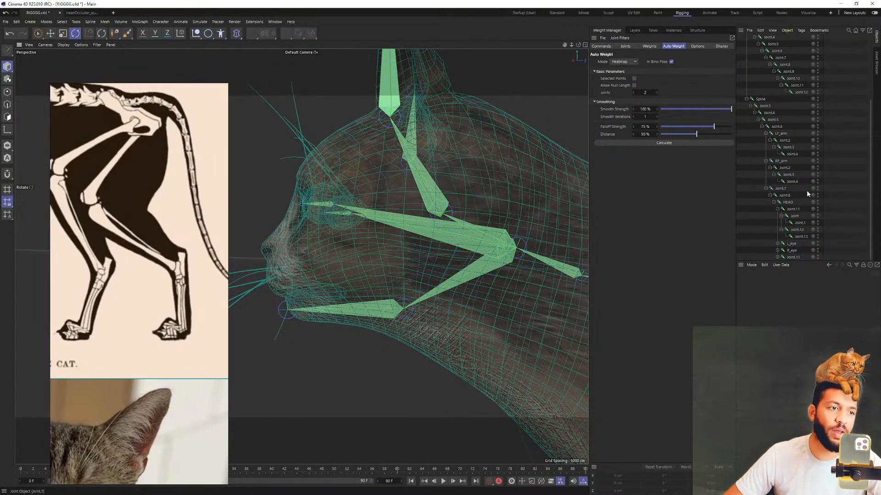
pyautogui.click(794, 208)
pyautogui.keyDown('alt'); pyautogui.moveTo(405, 217); pyautogui.dragTo(416, 188); pyautogui.keyUp('alt')
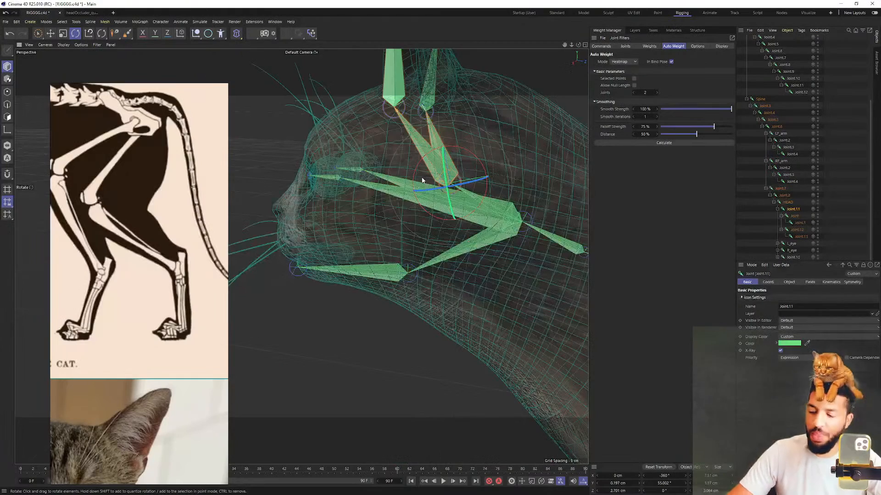
pyautogui.press('e')
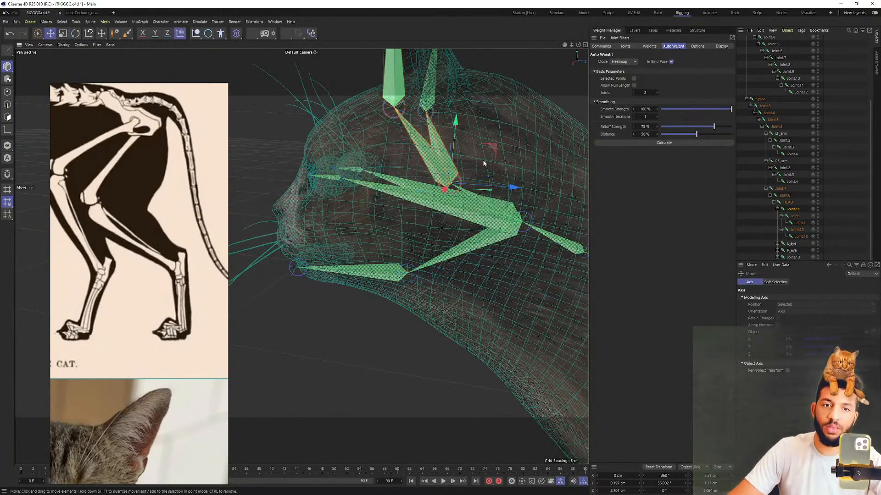
pyautogui.moveTo(493, 151); pyautogui.dragTo(543, 89)
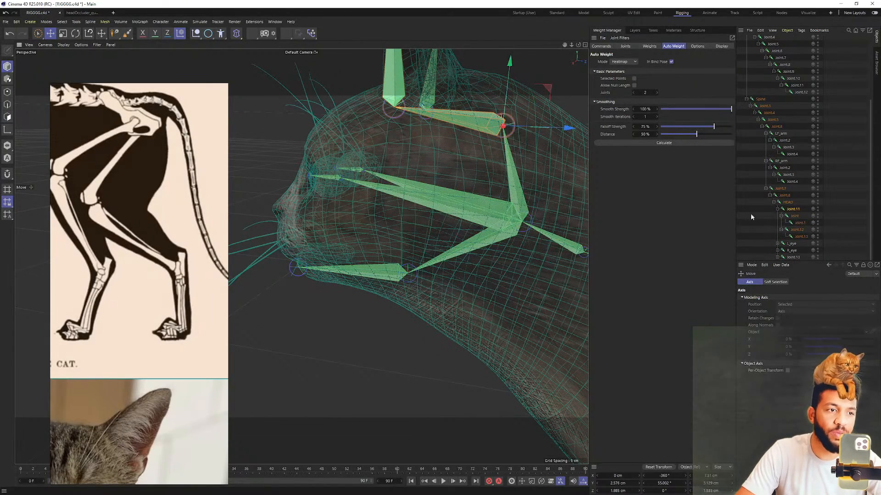
# Move the two ear branches, Joint and Joint.12, directly under HEAD and delete the leftover Joint.11
pyautogui.click(794, 216)
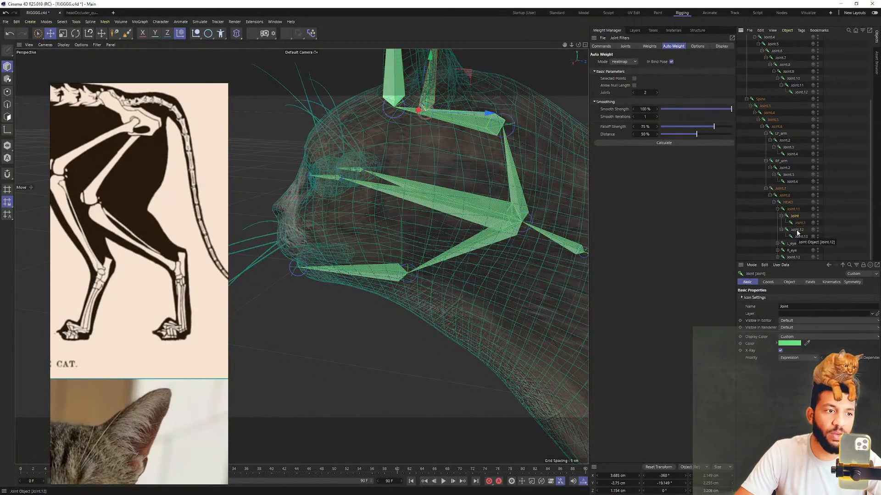
pyautogui.click(797, 210)
pyautogui.click(788, 203)
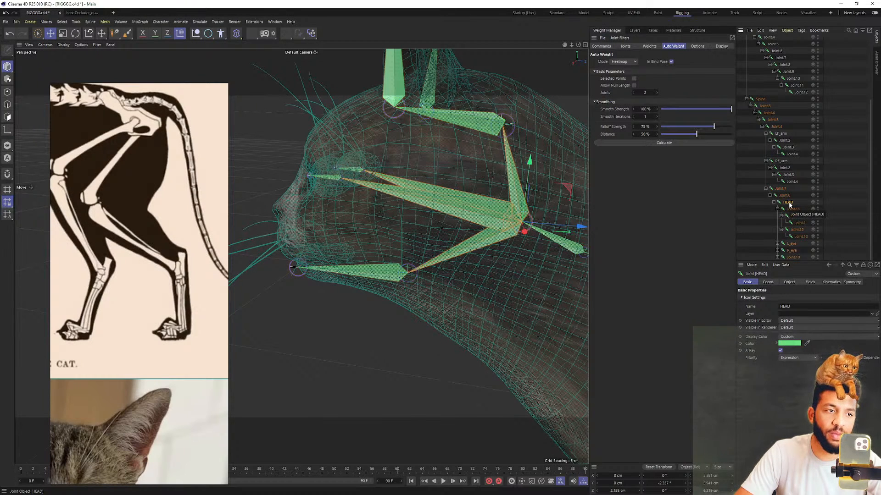
pyautogui.click(793, 209)
pyautogui.scroll(1, 789, 221)
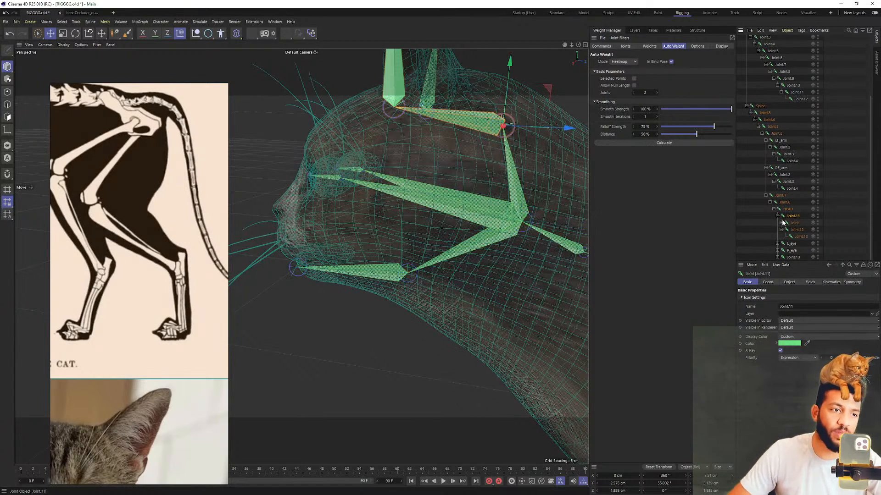
pyautogui.click(795, 230)
pyautogui.keyDown('ctrl'); pyautogui.click(797, 237); pyautogui.keyUp('ctrl')
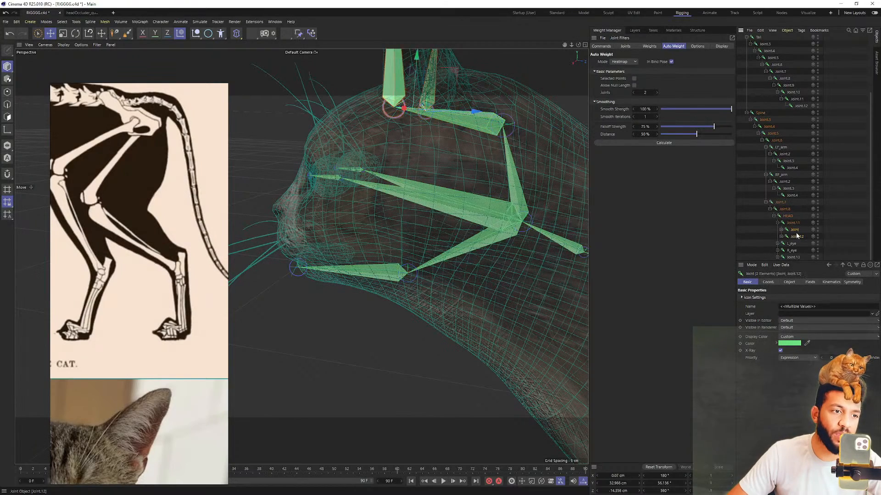
pyautogui.moveTo(794, 220); pyautogui.dragTo(794, 221)
pyautogui.click(795, 237)
pyautogui.press('Delete')
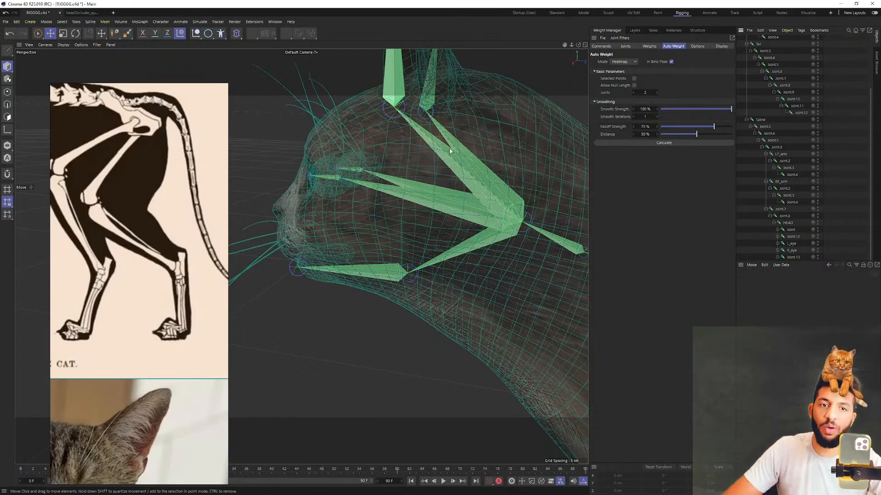
# Examine the rig's head, spine and legs from several angles and compare them with the cat skeleton reference picture
pyautogui.keyDown('alt'); pyautogui.moveTo(449, 152); pyautogui.dragTo(430, 196, button='middle'); pyautogui.keyUp('alt')
pyautogui.moveTo(430, 196)
pyautogui.keyDown('alt'); pyautogui.mouseDown()
pyautogui.moveTo(488, 190)
pyautogui.moveTo(424, 183)
pyautogui.moveTo(421, 200)
pyautogui.mouseUp(); pyautogui.keyUp('alt')
pyautogui.keyDown('alt'); pyautogui.moveTo(421, 201); pyautogui.dragTo(434, 188, button='right'); pyautogui.keyUp('alt')
pyautogui.keyDown('alt'); pyautogui.moveTo(434, 189); pyautogui.dragTo(493, 145); pyautogui.keyUp('alt')
pyautogui.scroll(-8, 428, 156)
pyautogui.keyDown('alt'); pyautogui.moveTo(494, 145); pyautogui.dragTo(411, 112, button='middle'); pyautogui.keyUp('alt')
pyautogui.scroll(-5, 184, 212)
pyautogui.keyDown('alt'); pyautogui.moveTo(467, 179); pyautogui.dragTo(255, 177); pyautogui.keyUp('alt')
pyautogui.keyDown('alt'); pyautogui.moveTo(425, 151); pyautogui.dragTo(360, 219); pyautogui.keyUp('alt')
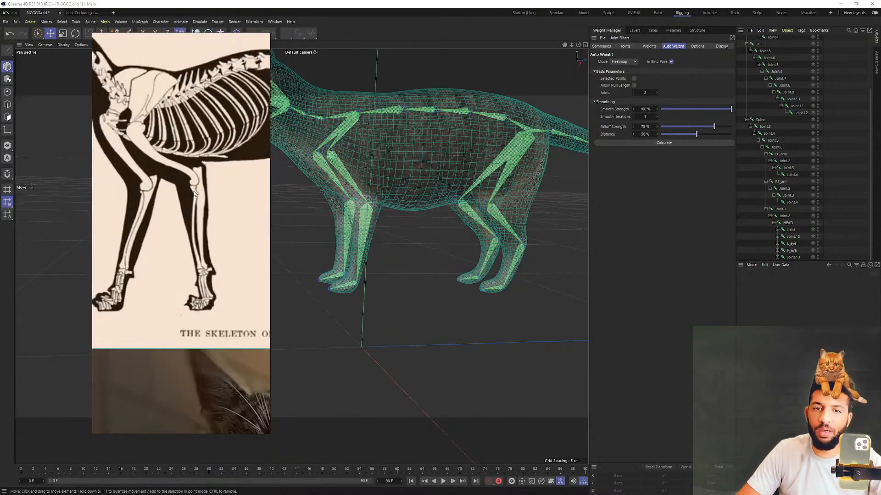
pyautogui.keyDown('alt'); pyautogui.moveTo(427, 196); pyautogui.dragTo(437, 219, button='middle'); pyautogui.keyUp('alt')
pyautogui.scroll(-4, 178, 169)
pyautogui.moveTo(208, 141); pyautogui.dragTo(170, 150, button='middle')
pyautogui.scroll(-2, 170, 150)
pyautogui.keyDown('alt'); pyautogui.moveTo(367, 153); pyautogui.dragTo(455, 150); pyautogui.keyUp('alt')
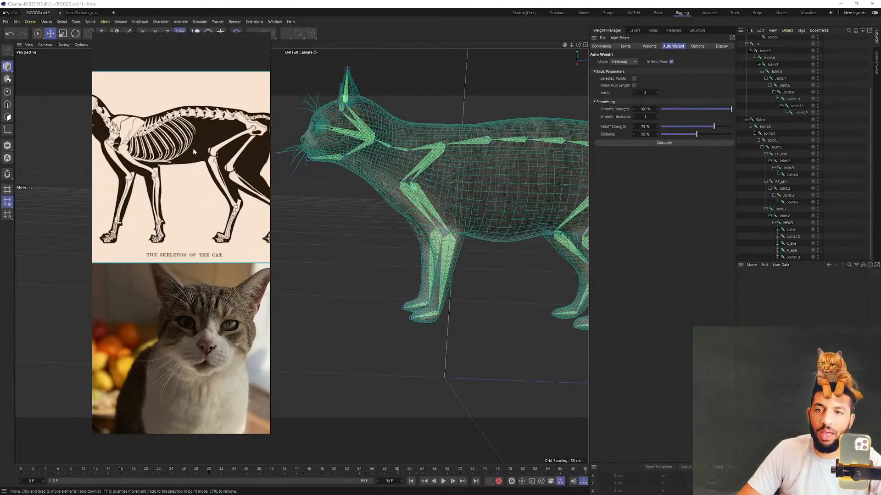
# Rename Joint.6, the spine joint that parents both front arm branches, as SHLDRS
pyautogui.scroll(3, 414, 137)
pyautogui.keyDown('alt'); pyautogui.moveTo(427, 131); pyautogui.dragTo(463, 141); pyautogui.keyUp('alt')
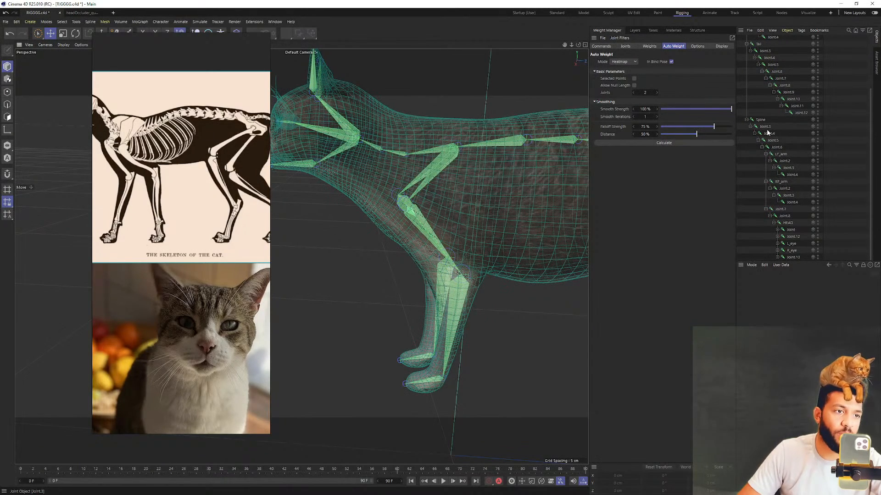
pyautogui.click(775, 147)
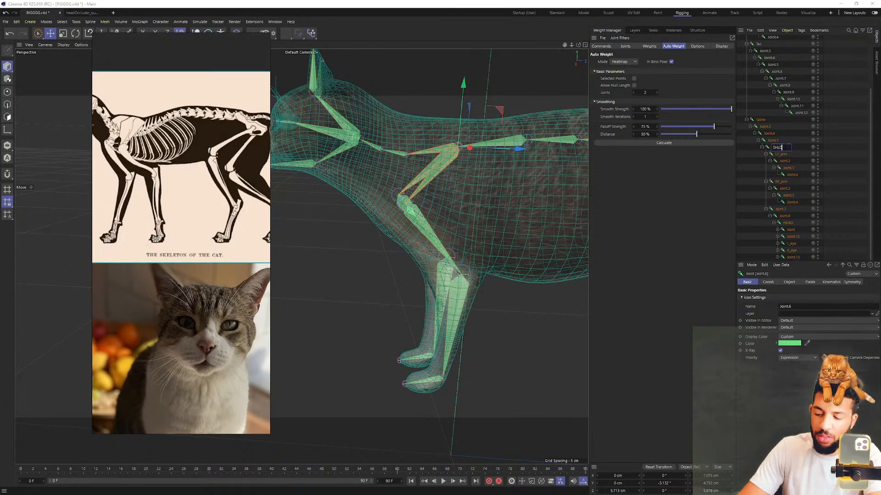
pyautogui.press('Return')
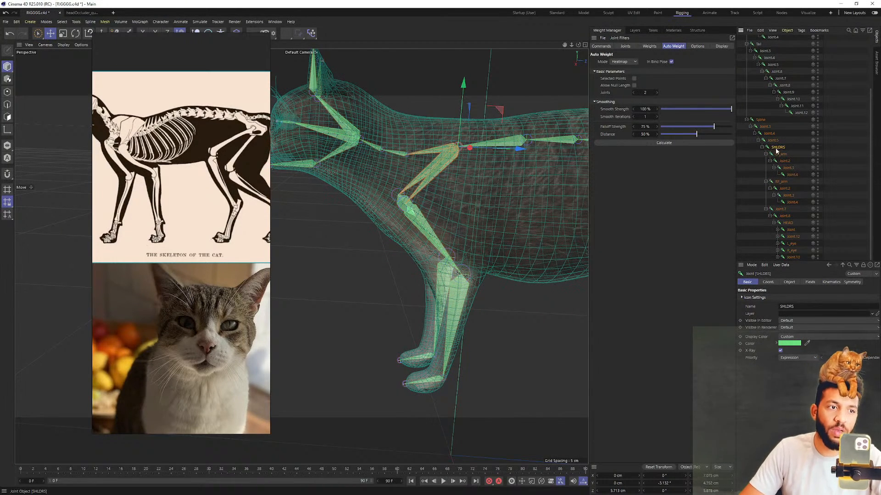
# Move the SHLDRS joint up and forward to match the shoulder position in the cat skeleton reference
pyautogui.moveTo(458, 91); pyautogui.dragTo(457, 73)
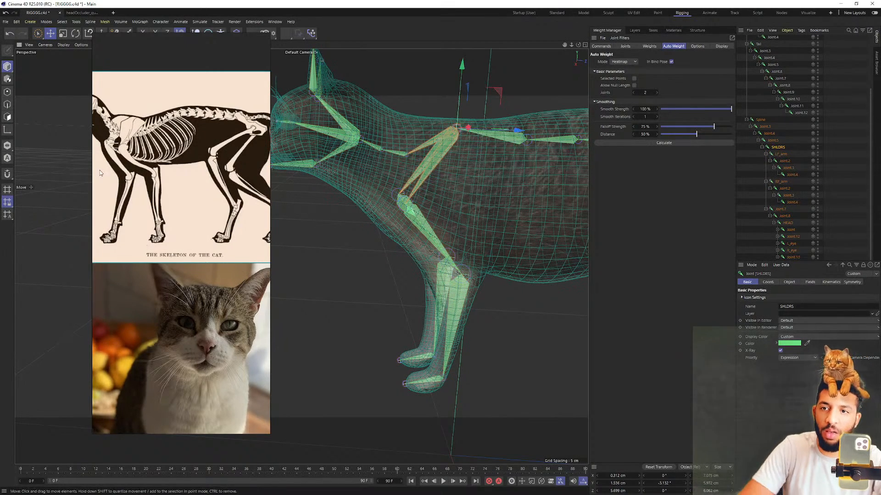
pyautogui.scroll(5, 181, 142)
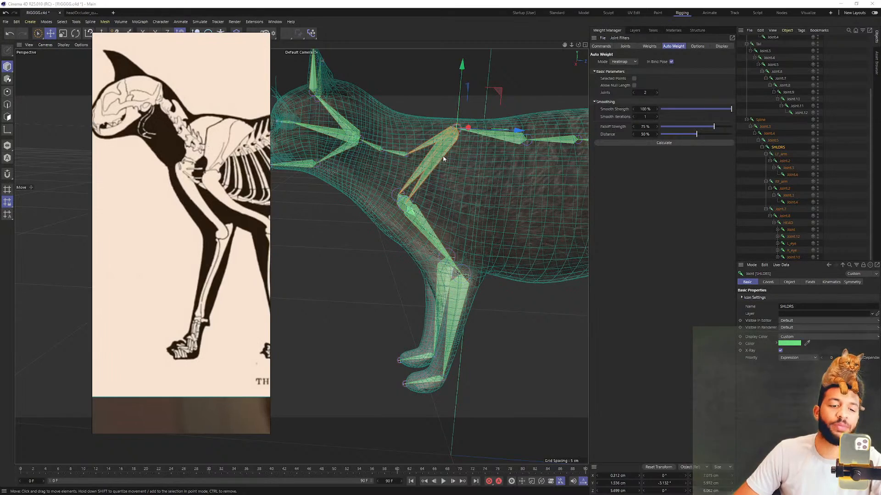
pyautogui.keyDown('alt'); pyautogui.moveTo(464, 146); pyautogui.dragTo(512, 100); pyautogui.keyUp('alt')
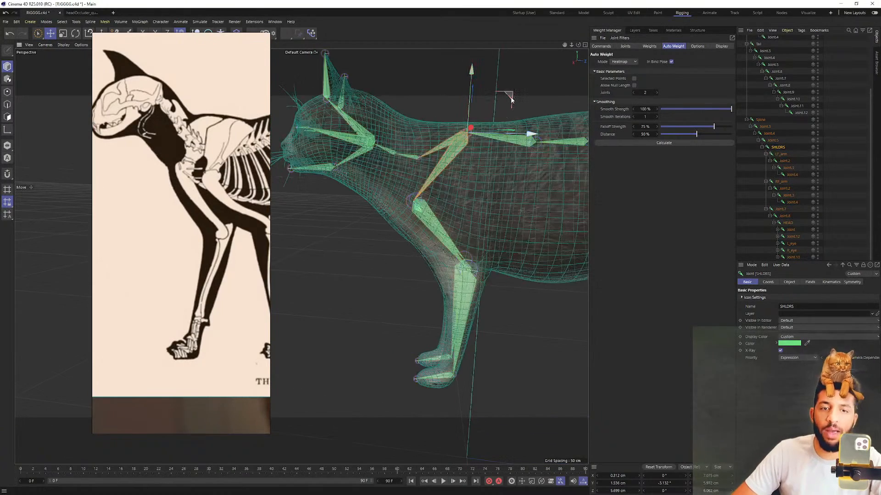
pyautogui.moveTo(535, 140)
pyautogui.mouseDown()
pyautogui.moveTo(468, 140)
pyautogui.moveTo(517, 141)
pyautogui.mouseUp()
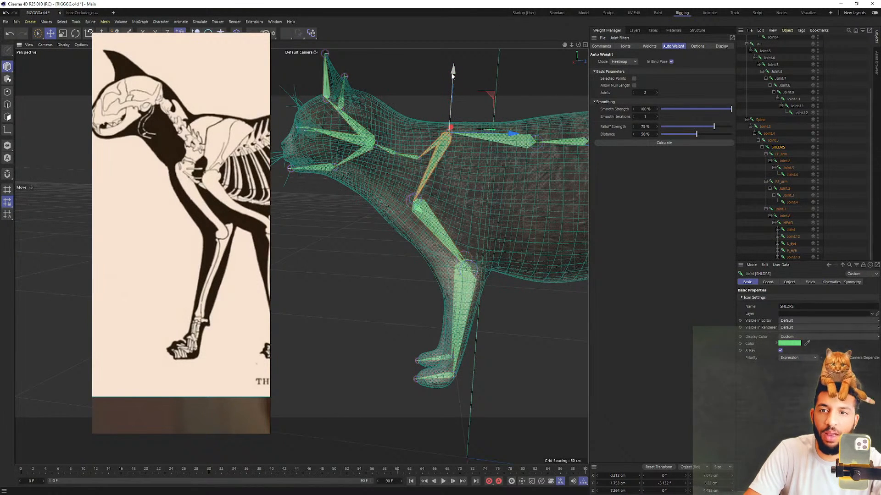
pyautogui.moveTo(453, 75); pyautogui.dragTo(481, 101)
pyautogui.keyDown('alt'); pyautogui.moveTo(463, 134); pyautogui.dragTo(424, 152); pyautogui.keyUp('alt')
# Locate the spine, tail and hip joints along the cat's back and collapse the Tail branch in the hierarchy
pyautogui.click(788, 155)
pyautogui.click(766, 127)
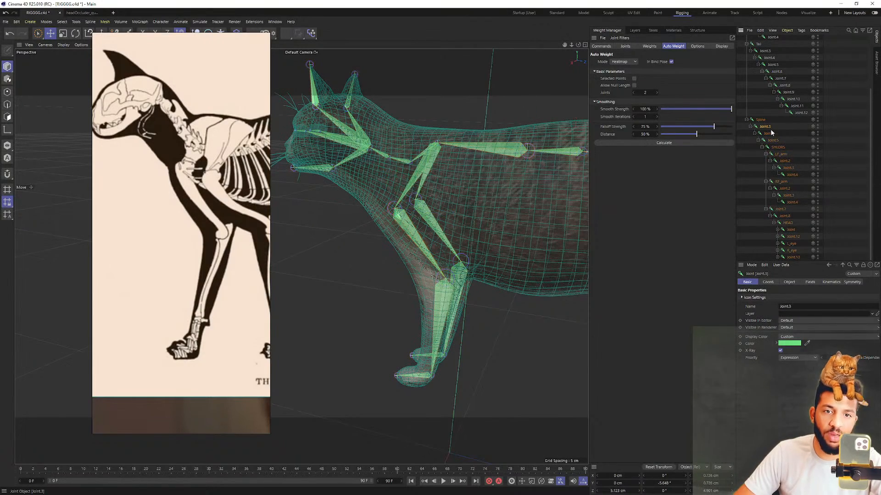
pyautogui.click(764, 119)
pyautogui.scroll(-5, 396, 153)
pyautogui.keyDown('alt'); pyautogui.moveTo(396, 153); pyautogui.dragTo(371, 160, button='middle'); pyautogui.keyUp('alt')
pyautogui.scroll(2, 371, 160)
pyautogui.click(761, 120)
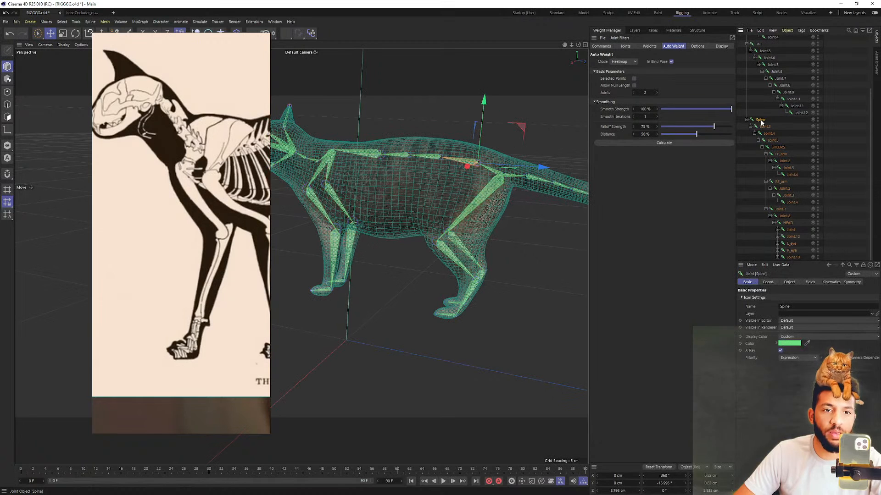
pyautogui.click(747, 44)
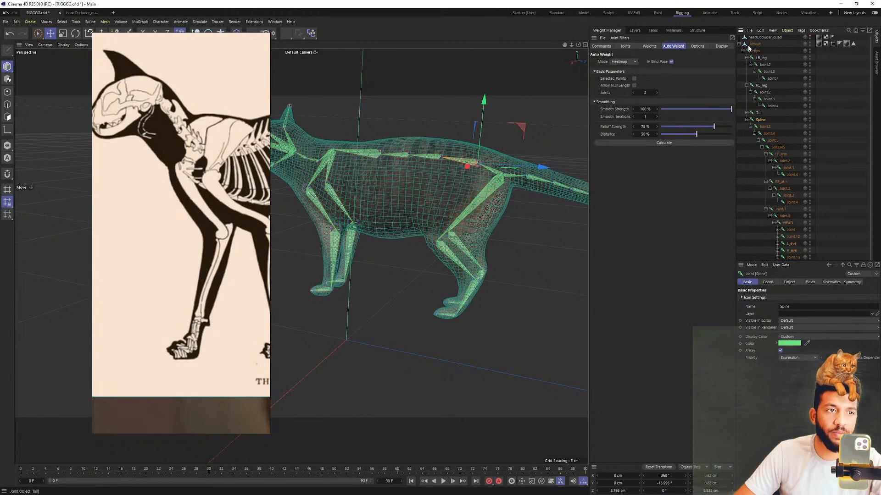
pyautogui.click(756, 113)
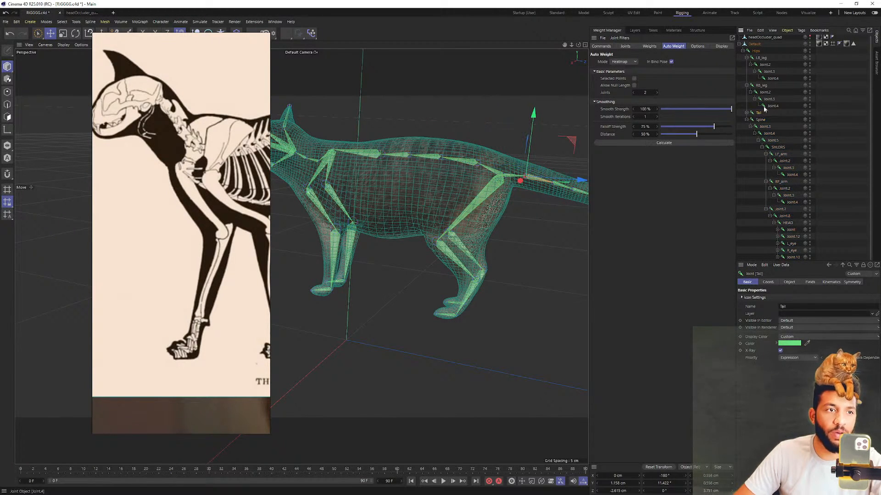
pyautogui.click(755, 51)
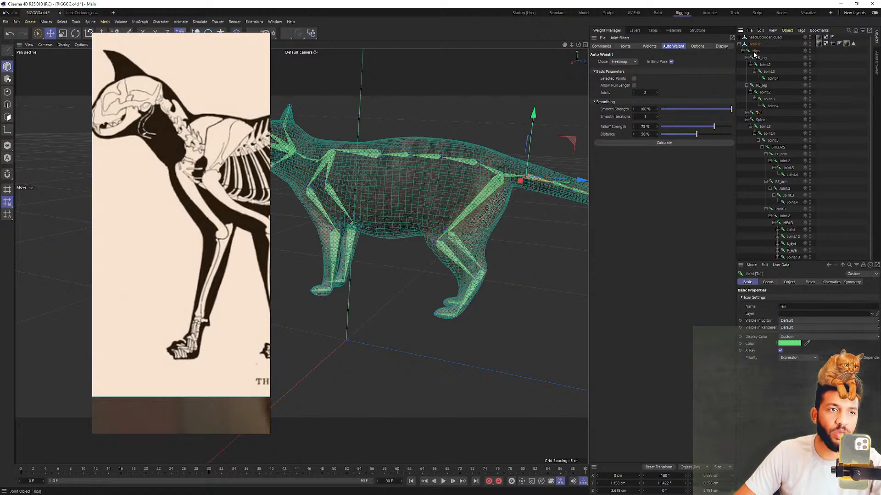
# Rename the Spine joint as Spine1 and its child Joint.3 as Spine2
pyautogui.click(759, 121)
pyautogui.doubleClick(765, 120)
pyautogui.click(766, 121)
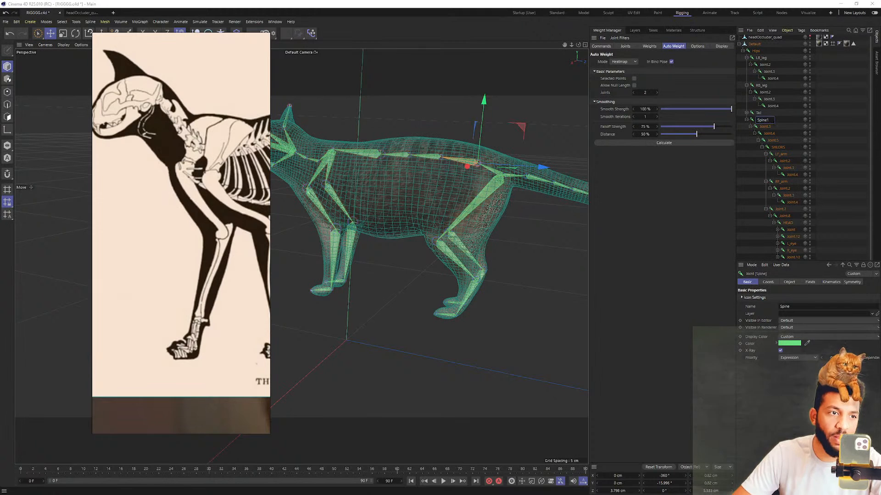
pyautogui.write('1')
pyautogui.press('Tab')
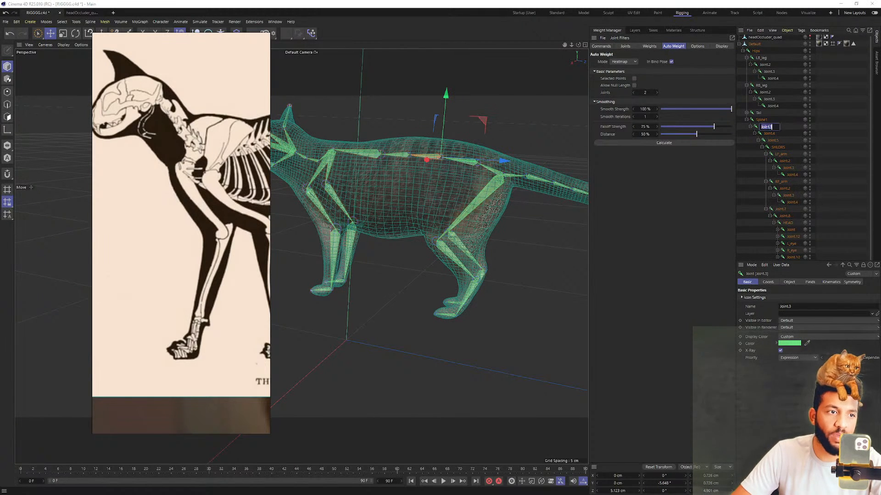
pyautogui.write('Spine2')
pyautogui.press('Tab')
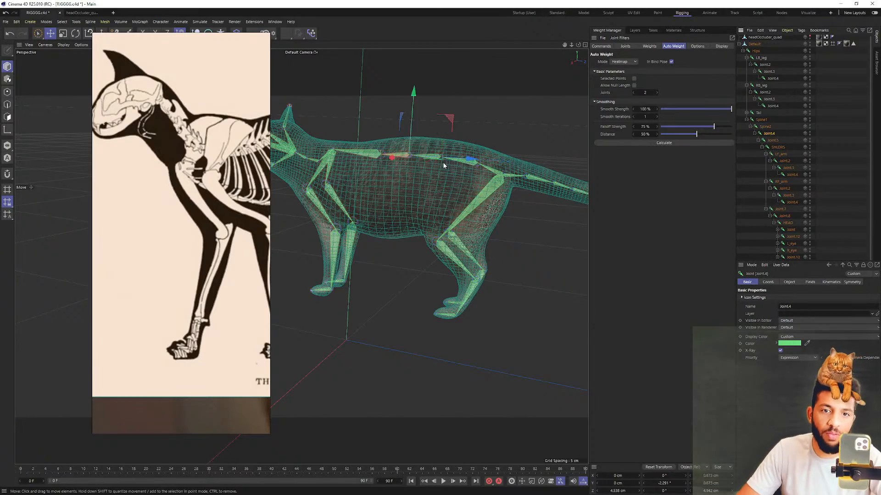
# Rename the next two joints up the spine chain, Joint.4 and Joint.5, as Spine3 and Spine4
pyautogui.press('o')
pyautogui.doubleClick(778, 133)
pyautogui.write('spine')
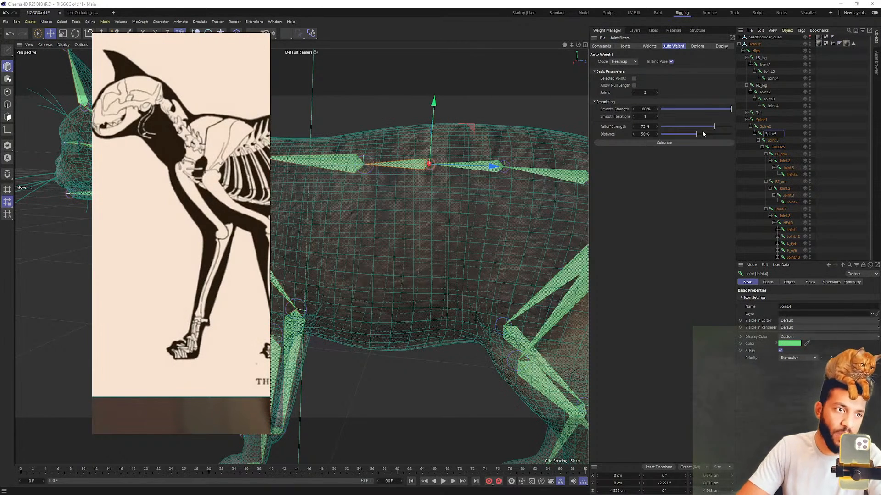
pyautogui.press('Tab')
pyautogui.press('Return')
pyautogui.scroll(-6, 508, 161)
pyautogui.scroll(3, 465, 145)
pyautogui.doubleClick(785, 141)
pyautogui.write('Spine4')
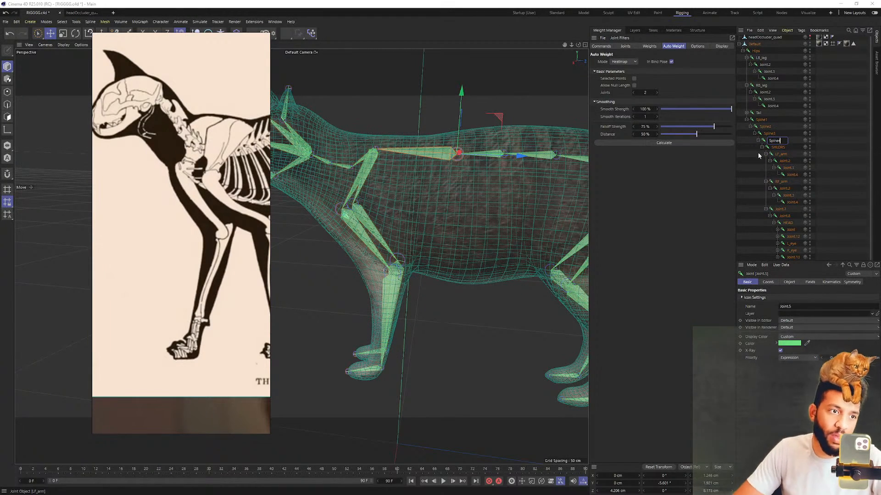
# Examine where the SHLDRS, LF_arm and following Joint.2 joints sit in the left front leg
pyautogui.click(778, 148)
pyautogui.scroll(2, 419, 137)
pyautogui.keyDown('alt'); pyautogui.moveTo(301, 255); pyautogui.dragTo(383, 156); pyautogui.keyUp('alt')
pyautogui.keyDown('alt'); pyautogui.moveTo(384, 156); pyautogui.dragTo(420, 153, button='middle'); pyautogui.keyUp('alt')
pyautogui.keyDown('alt'); pyautogui.moveTo(421, 153); pyautogui.dragTo(413, 181); pyautogui.keyUp('alt')
pyautogui.click(781, 155)
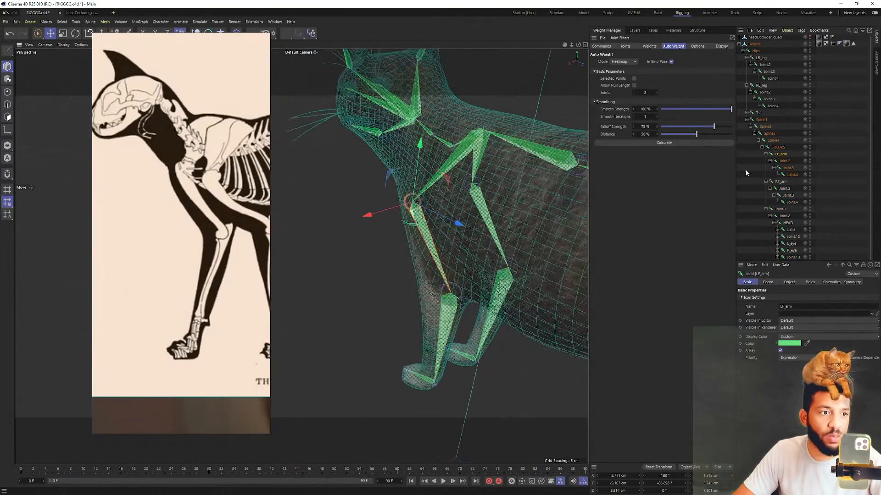
pyautogui.click(787, 162)
pyautogui.keyDown('alt'); pyautogui.moveTo(463, 261); pyautogui.dragTo(456, 213, button='middle'); pyautogui.keyUp('alt')
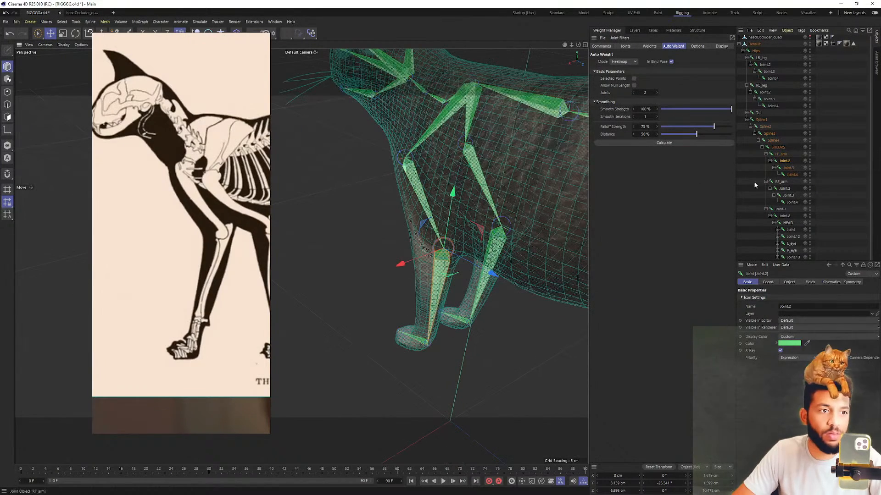
# Rename Joint.2 under LF_arm as LF_forarm, reusing the parent joint's name
pyautogui.doubleClick(780, 155)
pyautogui.hotkey('ctrl', 'c')
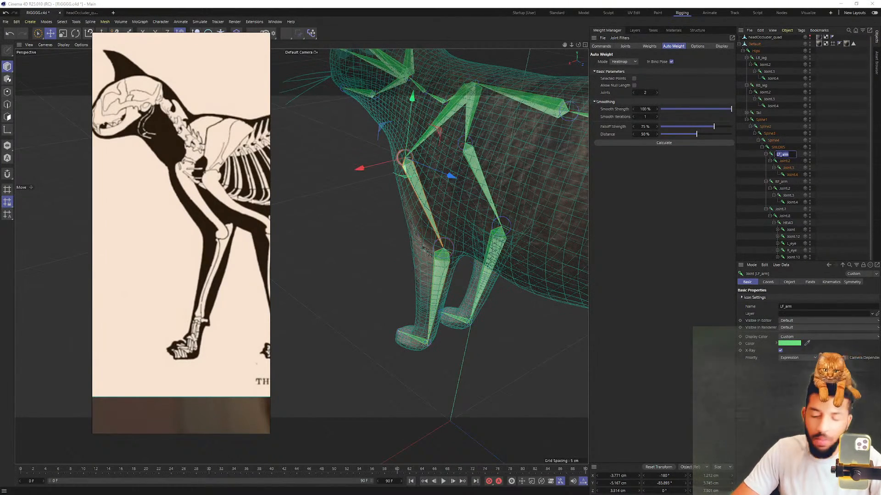
pyautogui.click(786, 161)
pyautogui.doubleClick(787, 161)
pyautogui.hotkey('ctrl', 'v')
pyautogui.write('for')
pyautogui.press('Return')
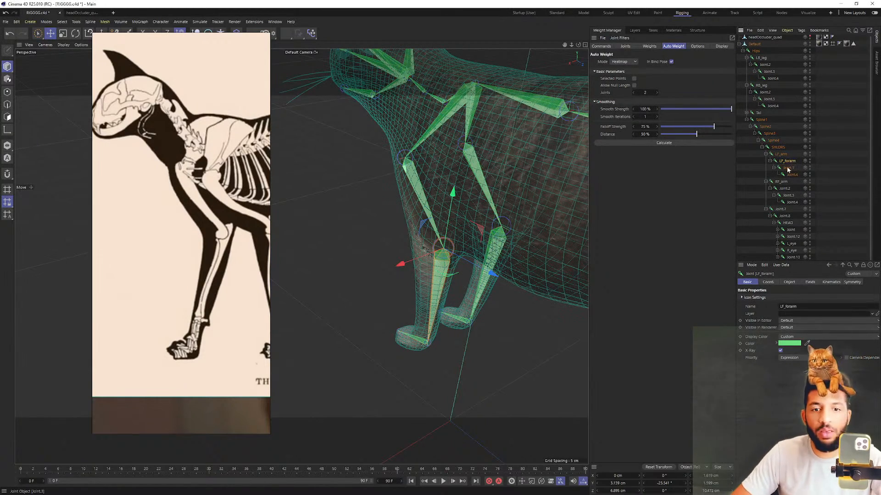
# Rename Joint.3 under LF_forarm, at the left front foot, as LF_paw
pyautogui.click(788, 167)
pyautogui.scroll(5, 503, 303)
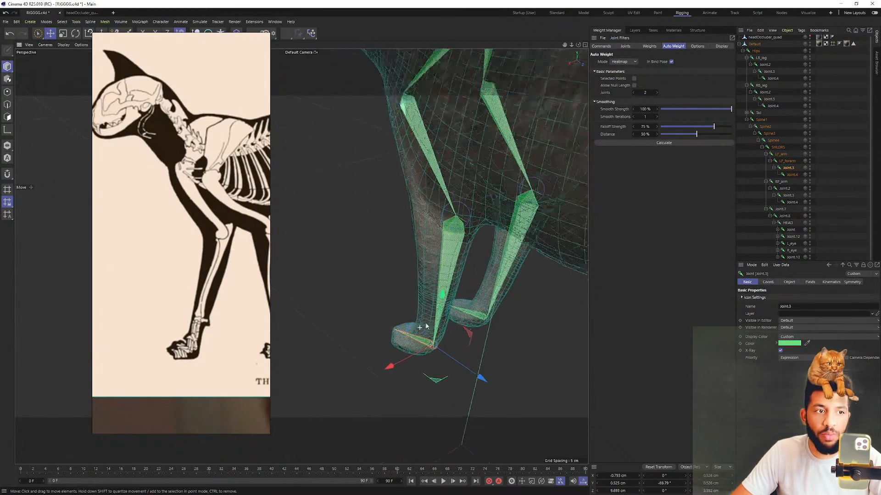
pyautogui.scroll(-2, 503, 301)
pyautogui.doubleClick(788, 168)
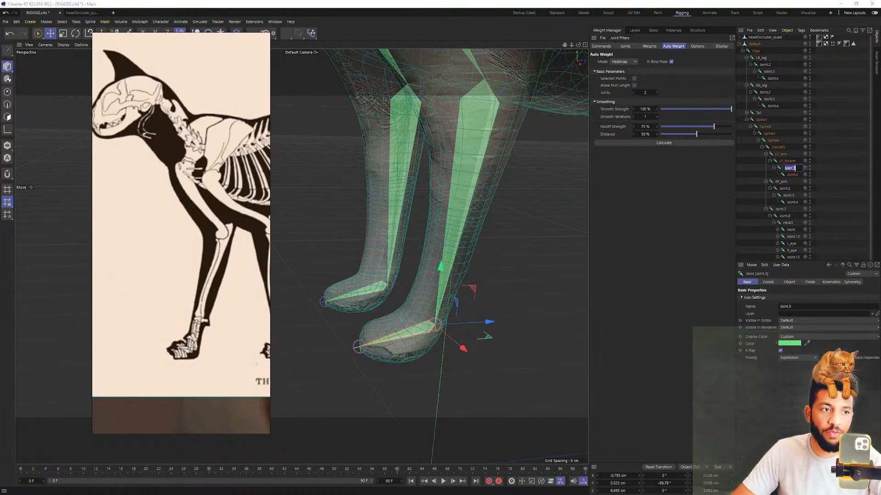
pyautogui.write('LF')
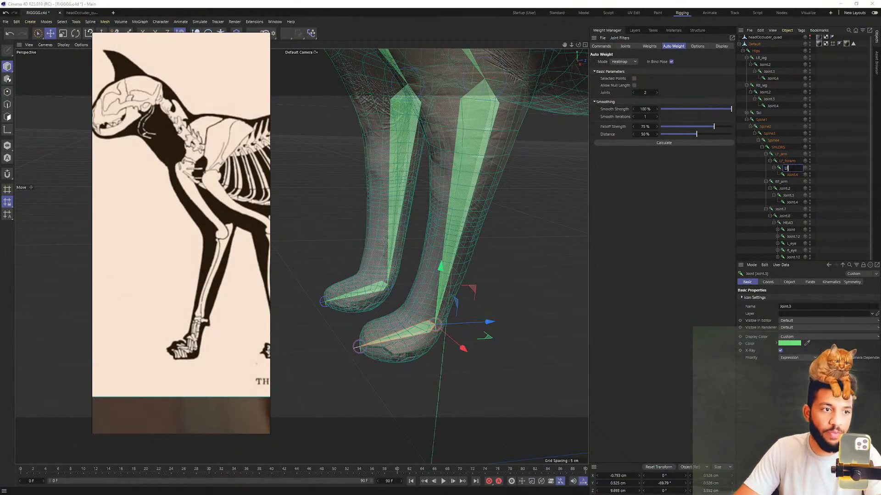
pyautogui.write('_paw')
pyautogui.press('Return')
# Rename Joint.2 under RF_arm as RF_forarm, reusing the parent joint's name
pyautogui.click(785, 182)
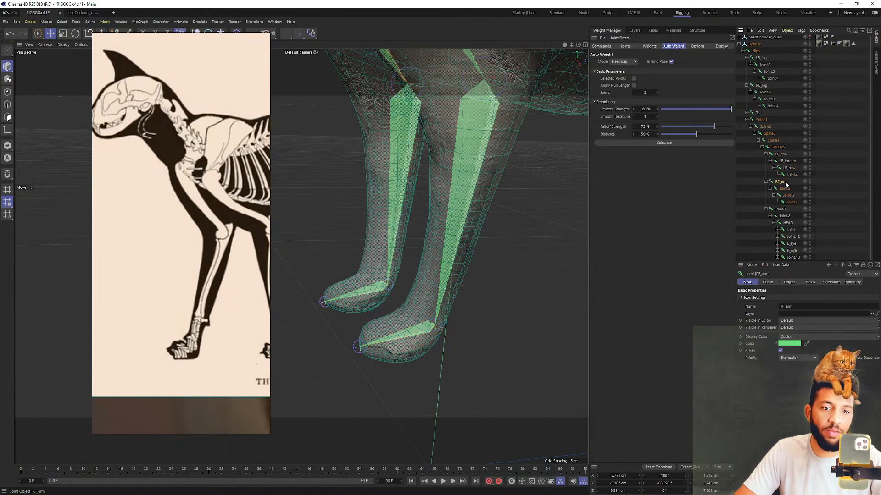
pyautogui.doubleClick(786, 189)
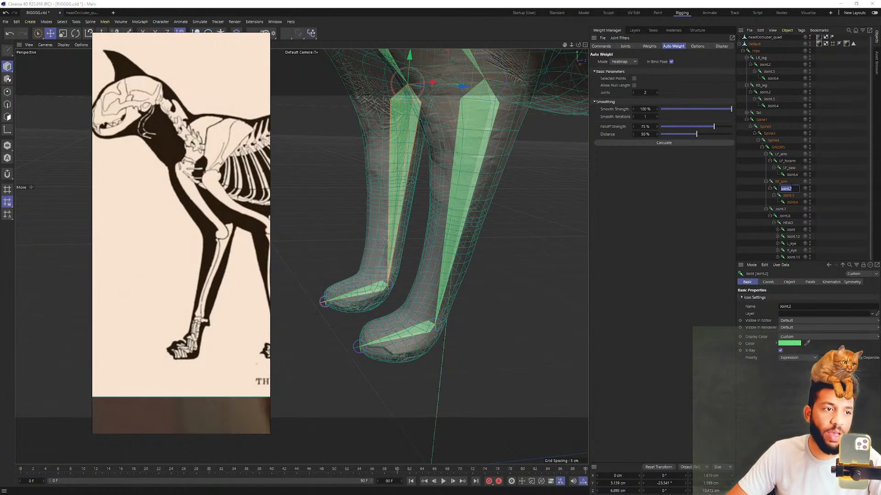
pyautogui.press('Return')
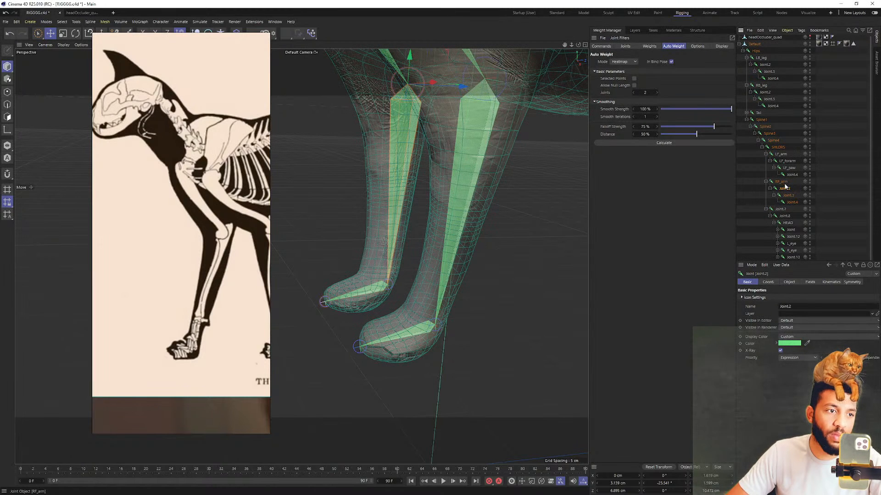
pyautogui.doubleClick(783, 182)
pyautogui.hotkey('ctrl', 'c')
pyautogui.click(786, 189)
pyautogui.doubleClick(787, 189)
pyautogui.hotkey('ctrl', 'v')
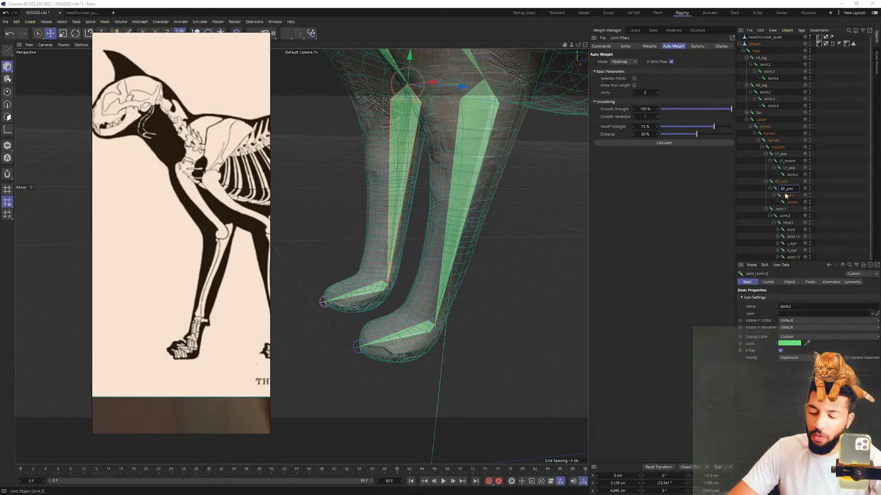
pyautogui.press('Left')
pyautogui.press('Left')
pyautogui.press('Left')
pyautogui.write('for')
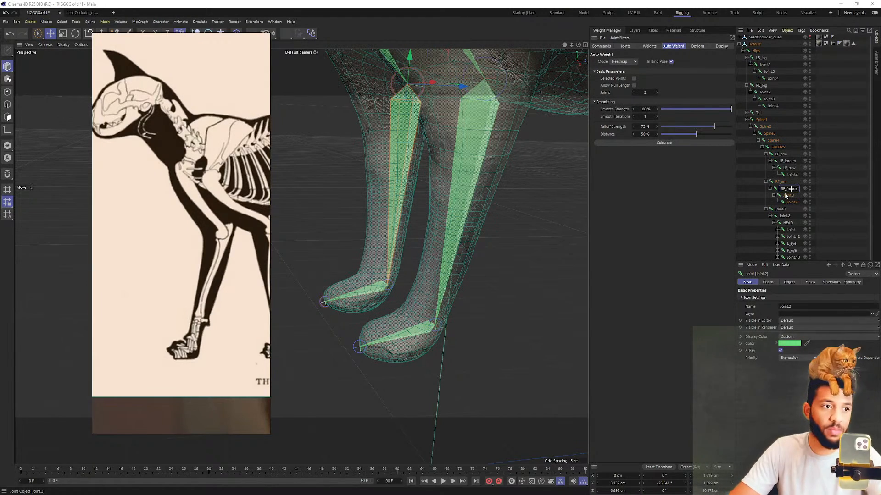
pyautogui.press('Return')
# Rename Joint.3 under RF_forarm, at the right front foot, as RF_paw and save the project
pyautogui.keyDown('alt'); pyautogui.moveTo(420, 166); pyautogui.dragTo(438, 208, button='middle'); pyautogui.keyUp('alt')
pyautogui.moveTo(439, 208)
pyautogui.keyDown('alt'); pyautogui.mouseDown()
pyautogui.moveTo(453, 198)
pyautogui.moveTo(431, 216)
pyautogui.mouseUp(); pyautogui.keyUp('alt')
pyautogui.click(407, 257)
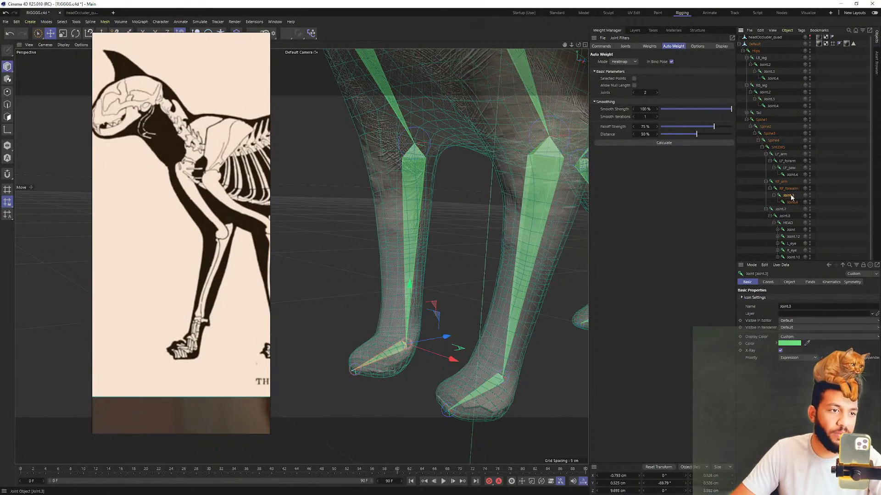
pyautogui.doubleClick(790, 196)
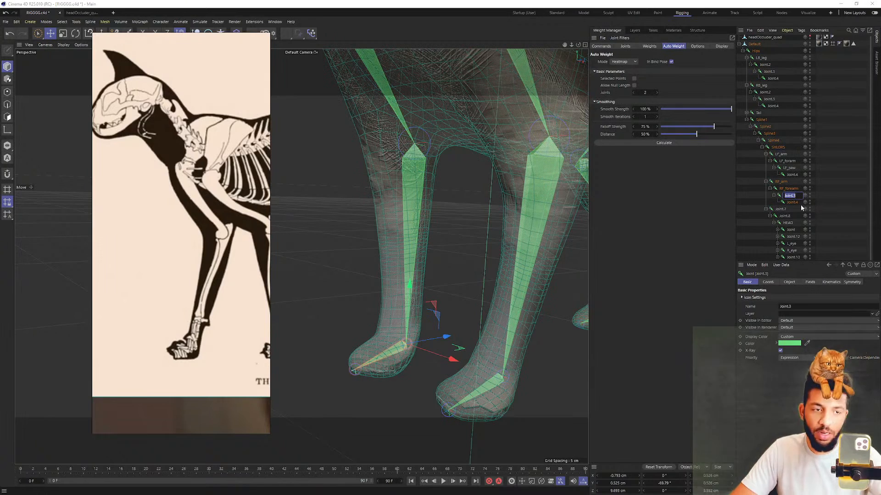
pyautogui.write('RF_paw')
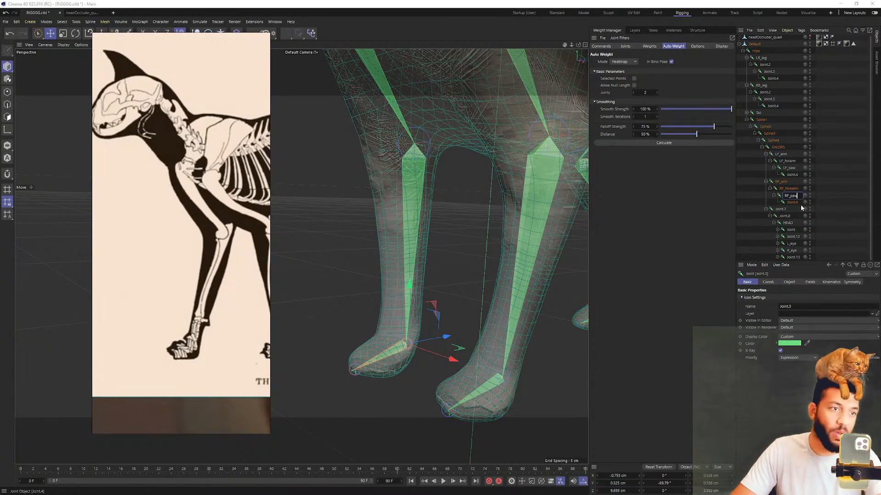
pyautogui.press('Return')
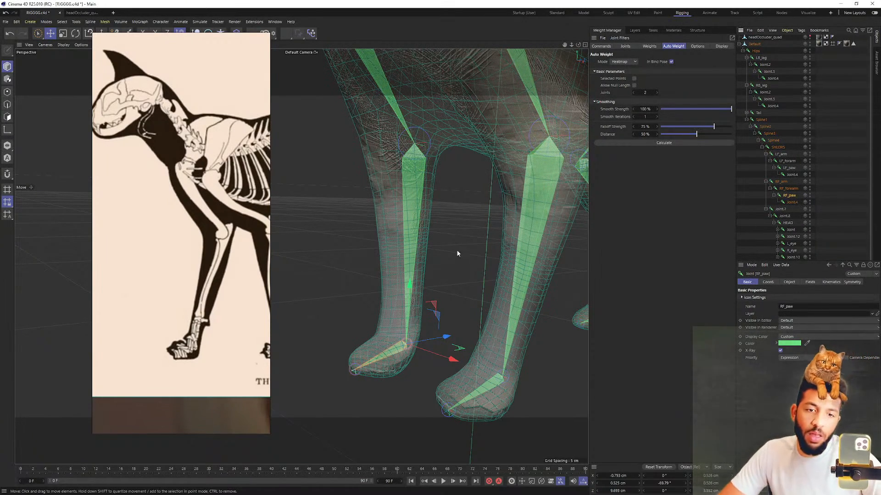
pyautogui.scroll(-8, 433, 204)
pyautogui.hotkey('ctrl', 's')
# Examine Joint.7 at the base of the neck and compare it with the neck in the cat skeleton reference
pyautogui.click(780, 209)
pyautogui.scroll(6, 422, 164)
pyautogui.keyDown('alt'); pyautogui.moveTo(423, 164); pyautogui.dragTo(466, 169); pyautogui.keyUp('alt')
pyautogui.keyDown('alt'); pyautogui.moveTo(466, 169); pyautogui.dragTo(473, 180, button='middle'); pyautogui.keyUp('alt')
pyautogui.scroll(2, 472, 181)
pyautogui.keyDown('alt'); pyautogui.moveTo(473, 180); pyautogui.dragTo(454, 191); pyautogui.keyUp('alt')
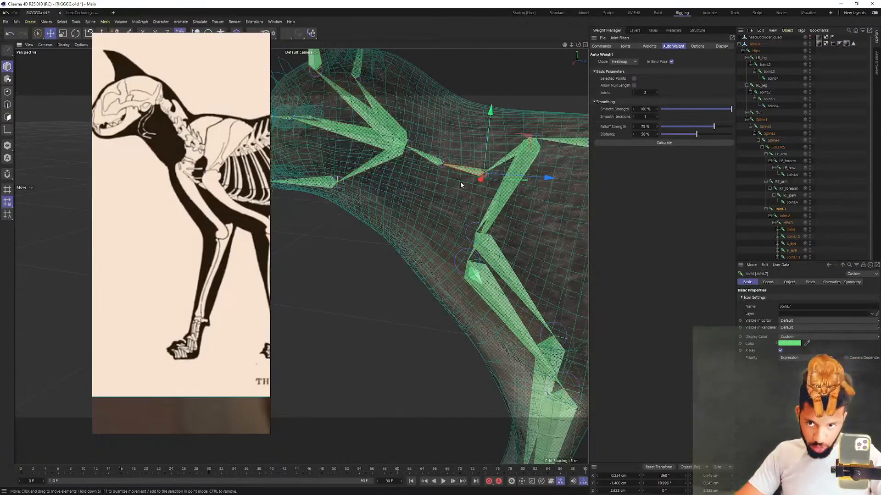
pyautogui.keyDown('alt'); pyautogui.moveTo(461, 182); pyautogui.dragTo(492, 212, button='middle'); pyautogui.keyUp('alt')
pyautogui.moveTo(157, 98); pyautogui.dragTo(209, 103, button='middle')
pyautogui.scroll(2, 209, 102)
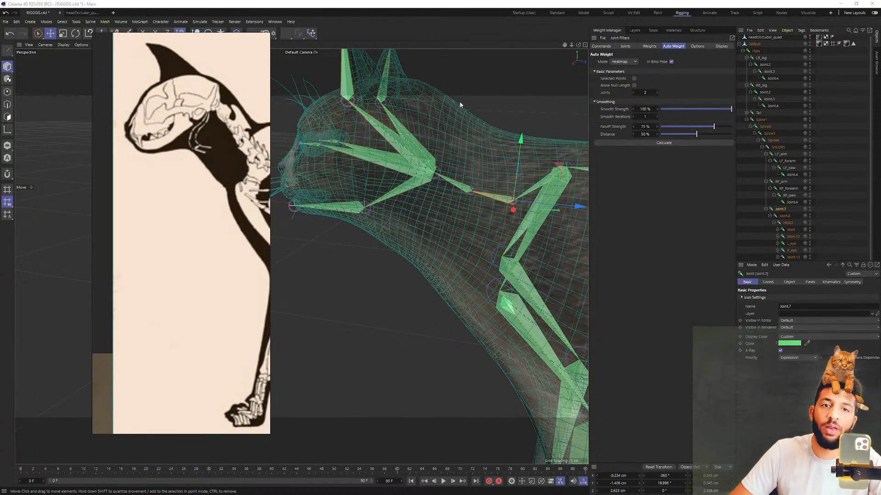
# Check the right back leg, tail, SHLDRS and LF_forarm joints in the rig hierarchy alongside the cat skeleton reference
pyautogui.scroll(-2, 240, 113)
pyautogui.scroll(3, 233, 109)
pyautogui.scroll(-2, 229, 107)
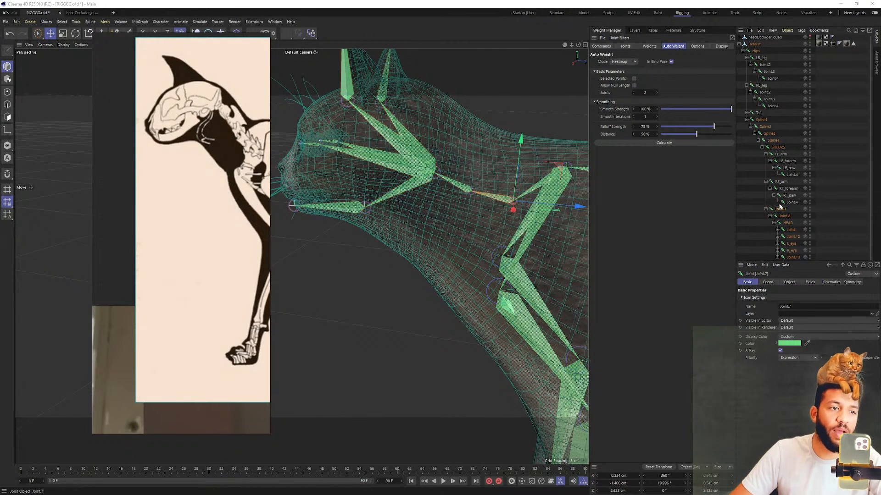
pyautogui.click(773, 105)
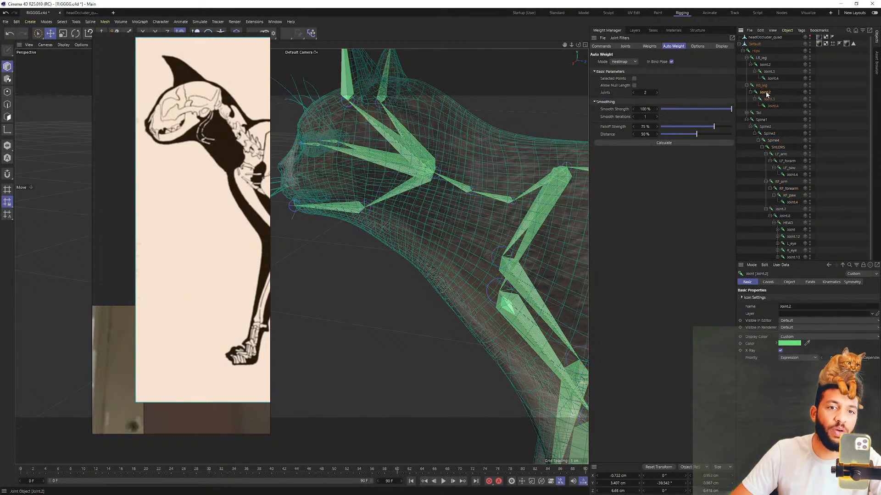
pyautogui.click(757, 113)
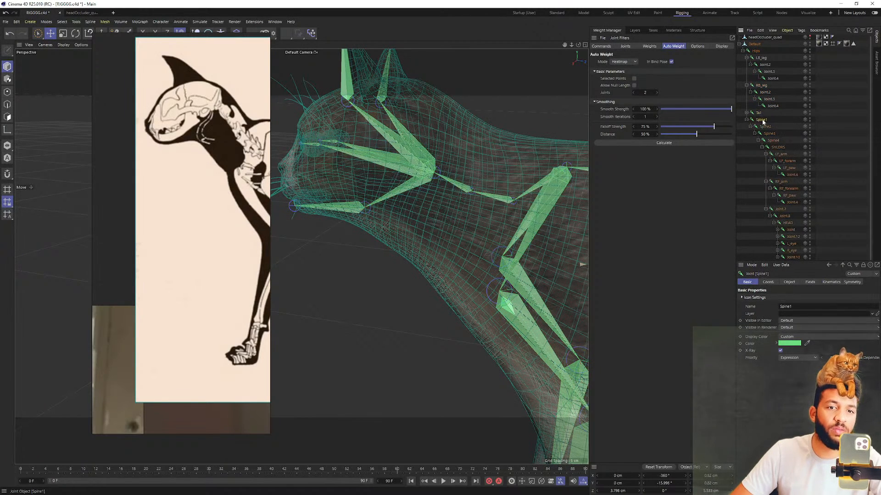
pyautogui.click(777, 146)
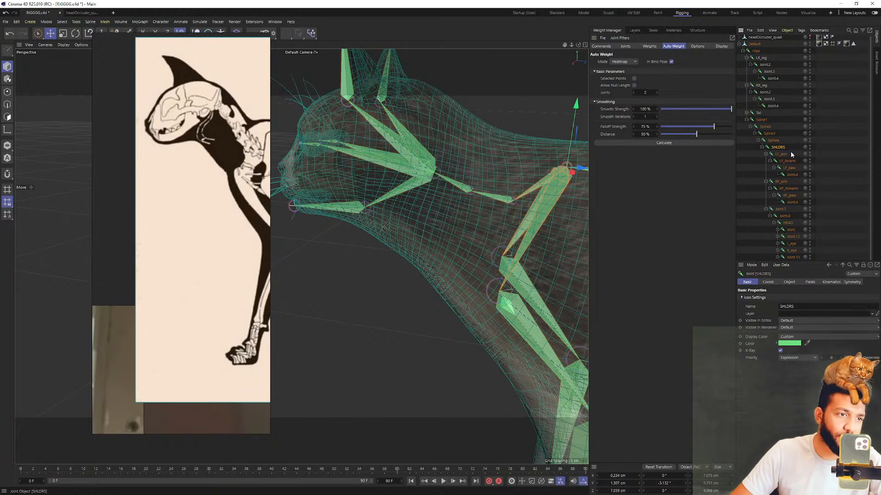
pyautogui.click(787, 161)
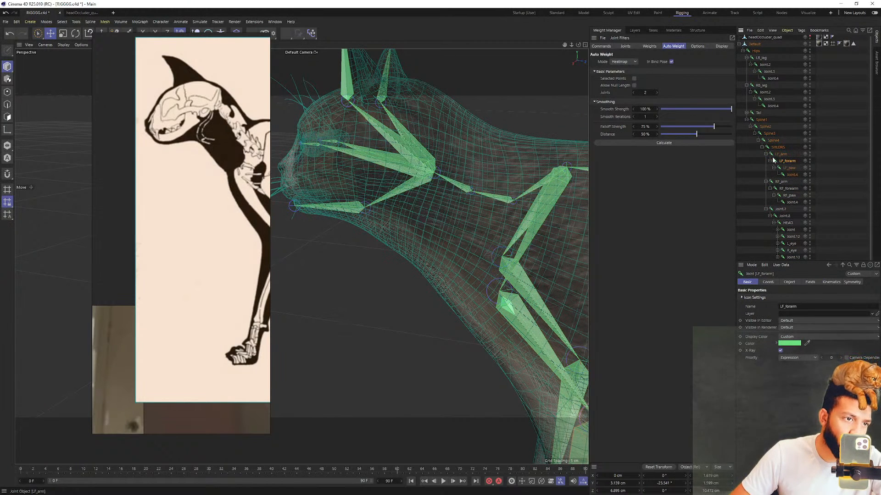
# Add the HEAD joint to a new layer
pyautogui.click(787, 225)
pyautogui.rightClick(789, 225)
pyautogui.click(791, 225)
pyautogui.rightClick(791, 225)
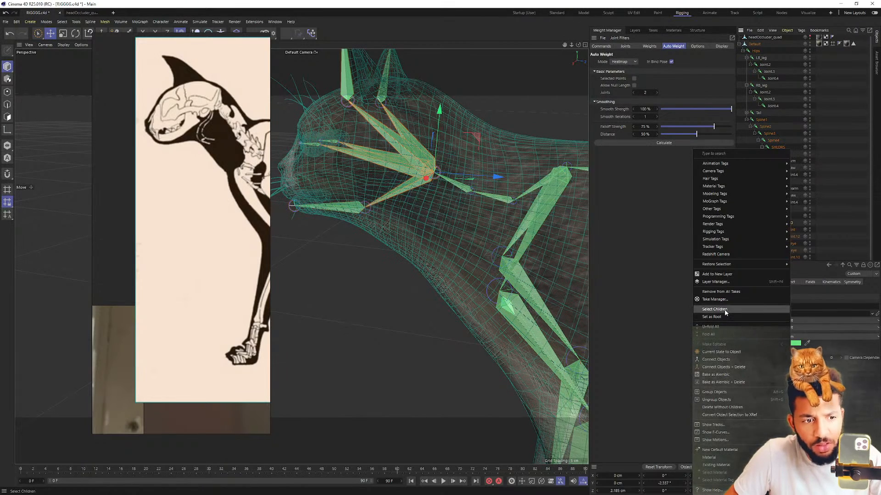
pyautogui.click(861, 213)
pyautogui.rightClick(773, 224)
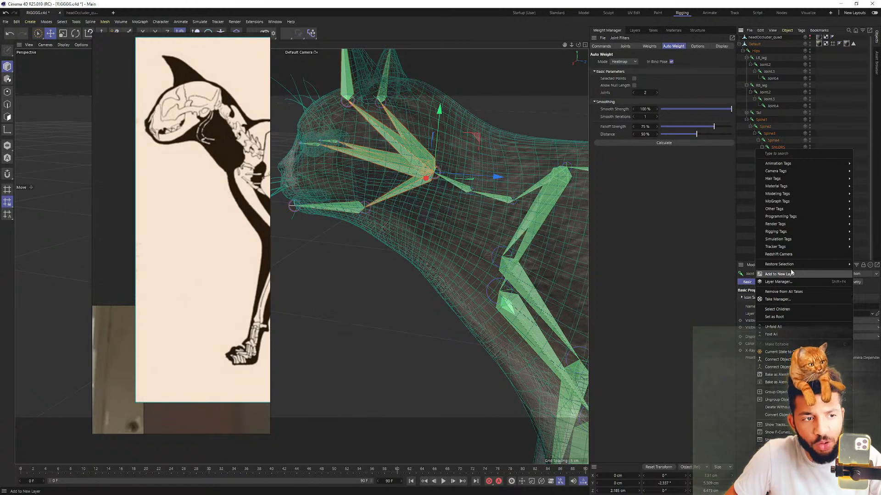
pyautogui.click(779, 274)
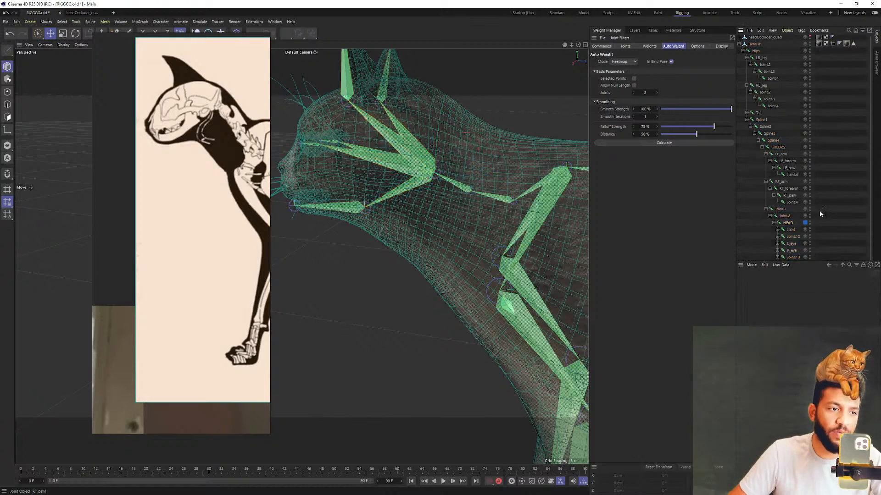
# Move the HEAD joint up and back to the rear of the skull, following the cat skull reference
pyautogui.keyDown('alt'); pyautogui.moveTo(411, 133); pyautogui.dragTo(420, 157, button='middle'); pyautogui.keyUp('alt')
pyautogui.scroll(4, 192, 93)
pyautogui.scroll(-4, 192, 93)
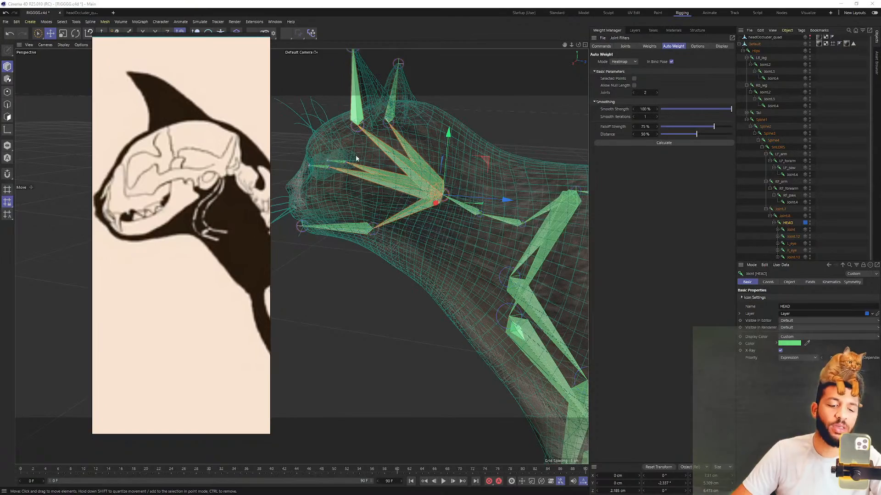
pyautogui.moveTo(427, 158)
pyautogui.keyDown('alt'); pyautogui.mouseDown()
pyautogui.moveTo(448, 154)
pyautogui.moveTo(424, 167)
pyautogui.mouseUp(); pyautogui.keyUp('alt')
pyautogui.keyDown('alt'); pyautogui.moveTo(422, 169); pyautogui.dragTo(463, 174, button='middle'); pyautogui.keyUp('alt')
pyautogui.keyDown('alt'); pyautogui.moveTo(463, 174); pyautogui.dragTo(434, 170); pyautogui.keyUp('alt')
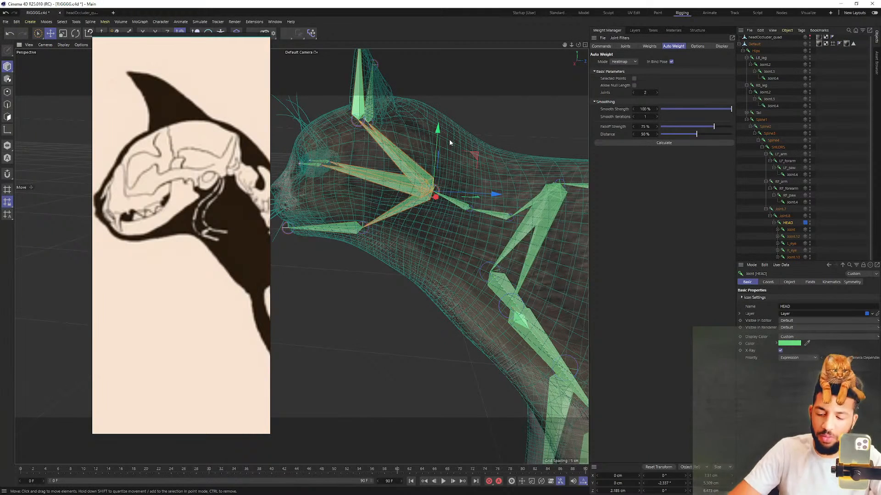
pyautogui.moveTo(453, 132); pyautogui.dragTo(493, 115)
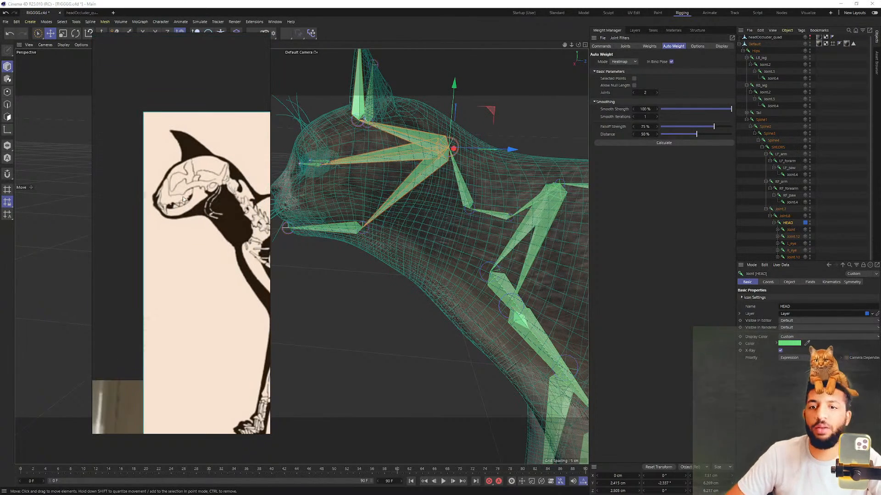
# Raise the neck joints Joint.8 and Joint.7 so the neck chain runs from the HEAD joint down to the shoulders
pyautogui.click(785, 217)
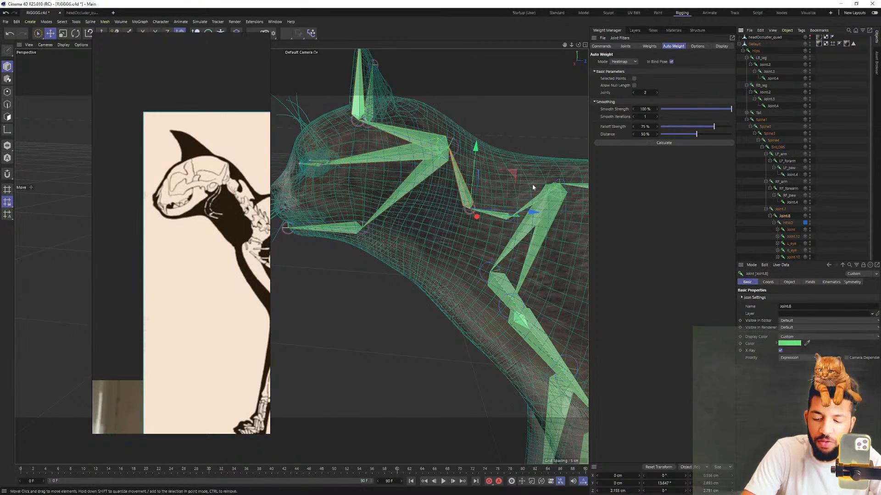
pyautogui.moveTo(514, 176); pyautogui.dragTo(532, 137)
pyautogui.click(781, 209)
pyautogui.moveTo(552, 186); pyautogui.dragTo(556, 146)
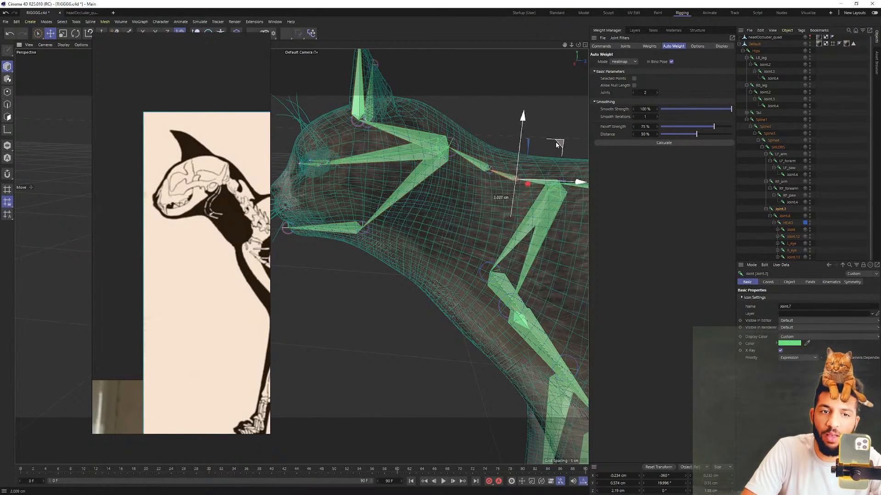
# Lower Joint.7 at the base of the neck below the shoulder joint and shift it slightly back, following the skeleton reference
pyautogui.keyDown('alt'); pyautogui.moveTo(484, 173); pyautogui.dragTo(360, 166); pyautogui.keyUp('alt')
pyautogui.scroll(-3, 203, 207)
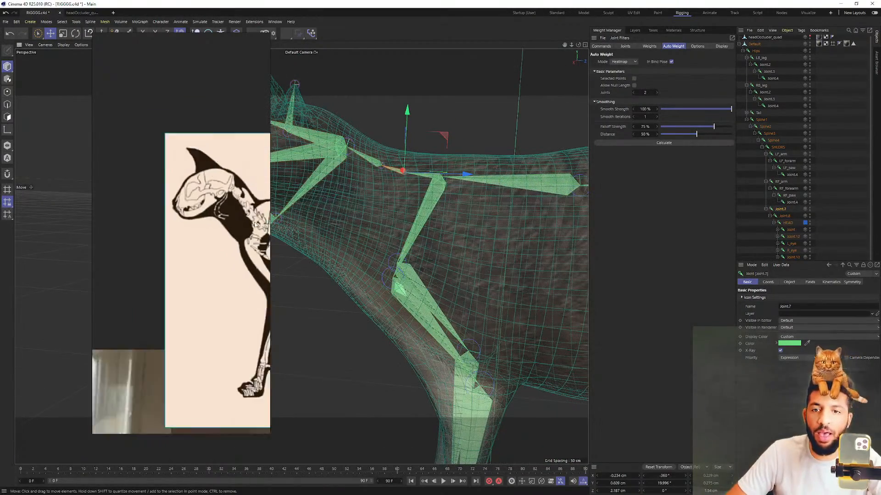
pyautogui.scroll(3, 204, 207)
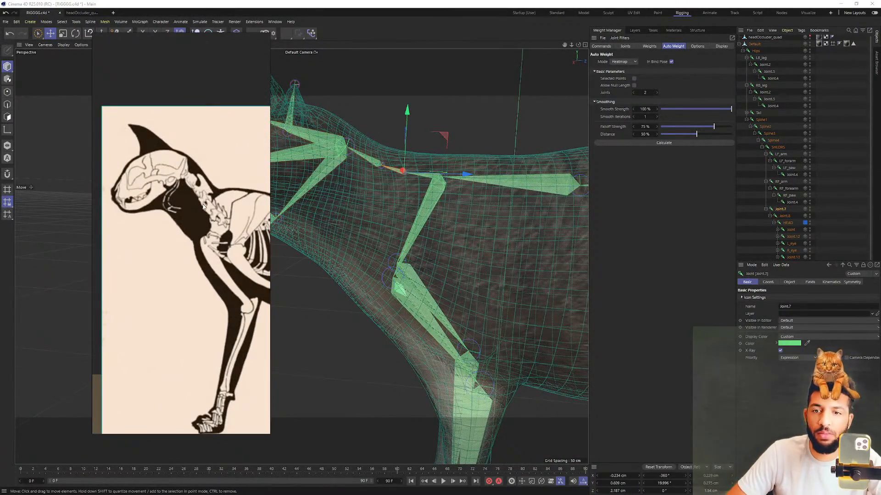
pyautogui.scroll(-2, 204, 204)
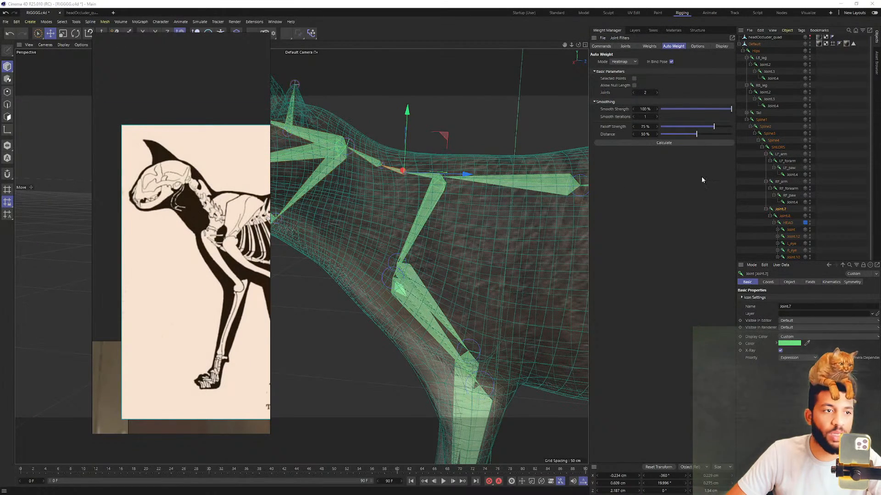
pyautogui.click(782, 216)
pyautogui.click(786, 209)
pyautogui.click(777, 147)
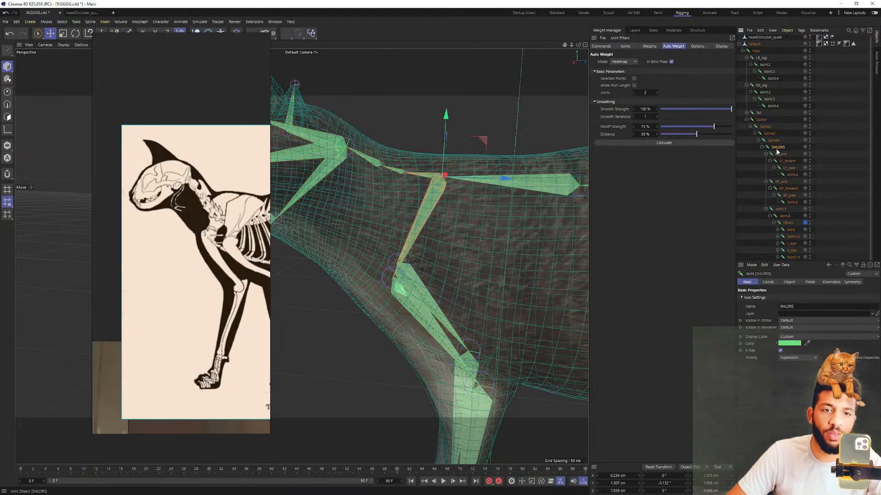
pyautogui.click(785, 212)
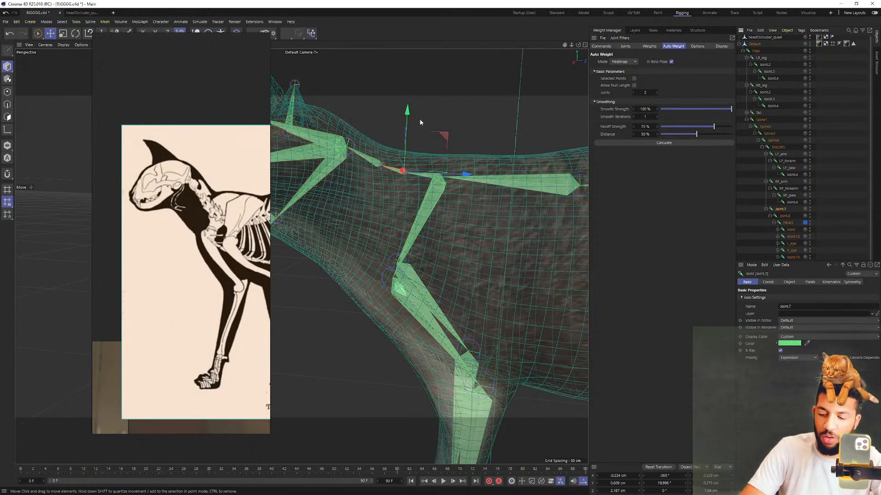
pyautogui.moveTo(408, 115); pyautogui.dragTo(407, 141)
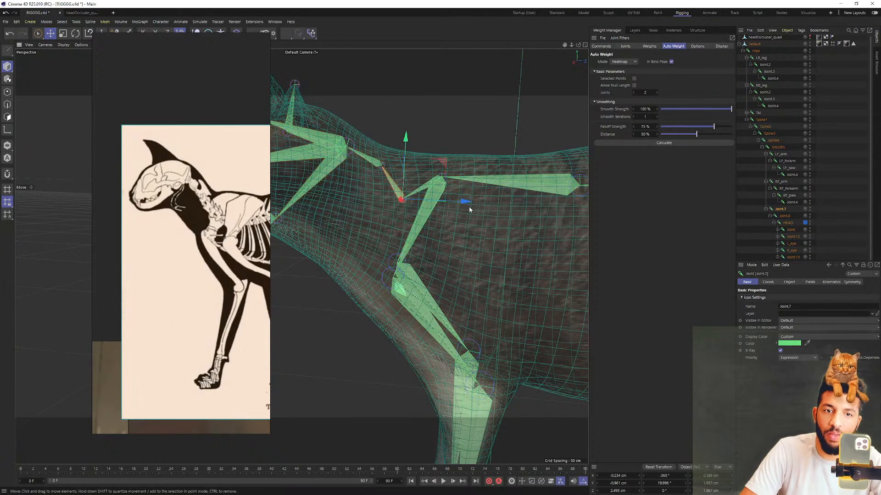
pyautogui.moveTo(473, 206); pyautogui.dragTo(476, 206)
# Examine the skull and jaw in the cat skeleton reference and compare them with the rig's head and jaw joints
pyautogui.moveTo(419, 141); pyautogui.dragTo(365, 191)
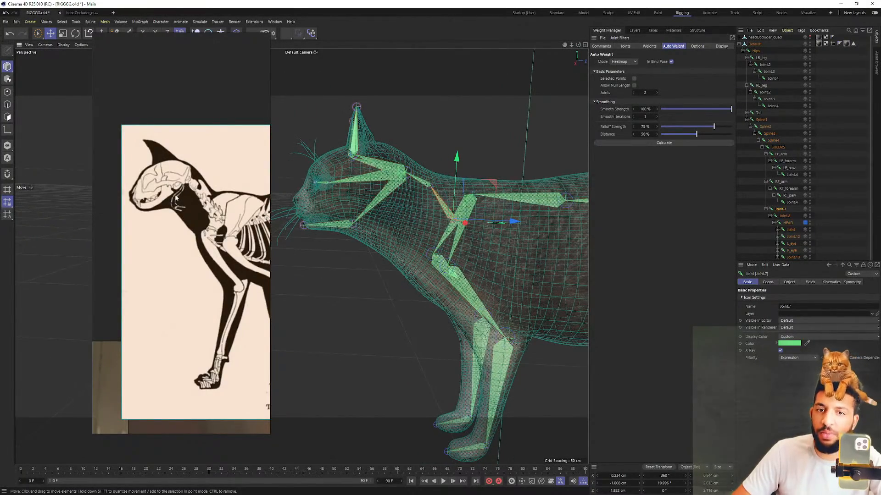
pyautogui.scroll(5, 175, 204)
pyautogui.scroll(-3, 148, 200)
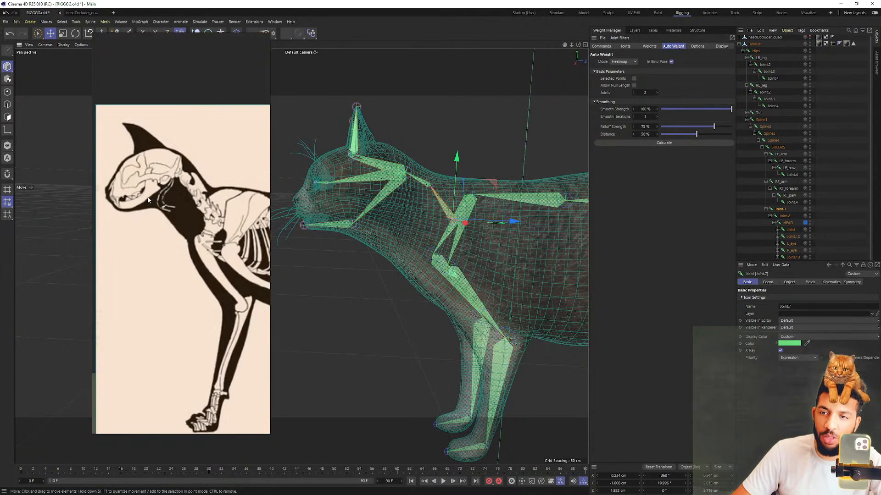
pyautogui.scroll(3, 148, 184)
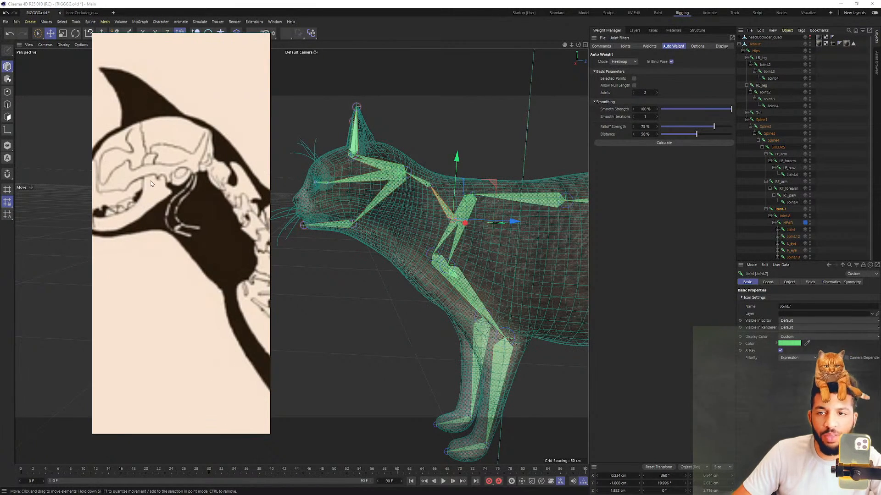
pyautogui.scroll(-2, 150, 182)
pyautogui.moveTo(149, 183); pyautogui.dragTo(193, 184, button='middle')
pyautogui.scroll(3, 193, 190)
pyautogui.scroll(3, 329, 200)
pyautogui.keyDown('alt'); pyautogui.moveTo(328, 200); pyautogui.dragTo(379, 194); pyautogui.keyUp('alt')
pyautogui.scroll(4, 338, 247)
pyautogui.keyDown('alt'); pyautogui.moveTo(337, 247); pyautogui.dragTo(370, 213); pyautogui.keyUp('alt')
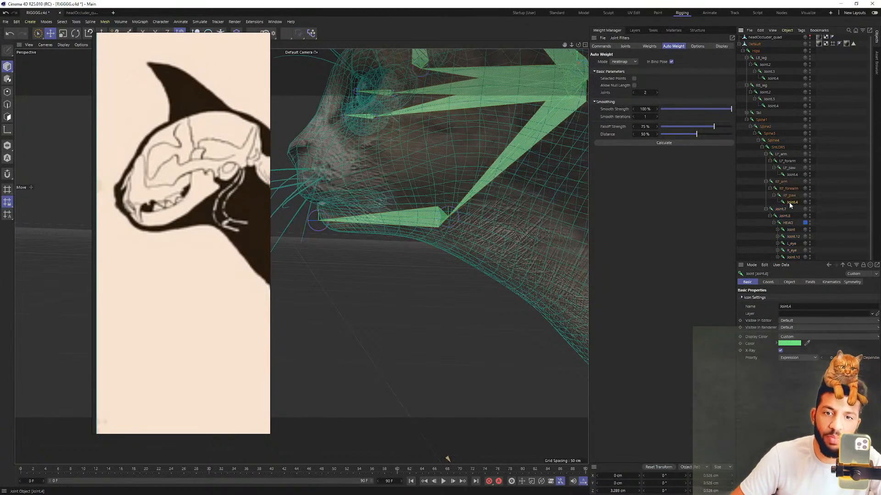
# Move the jaw joint Joint.10 forward toward the chin to shorten the jaw bone
pyautogui.scroll(1, 782, 234)
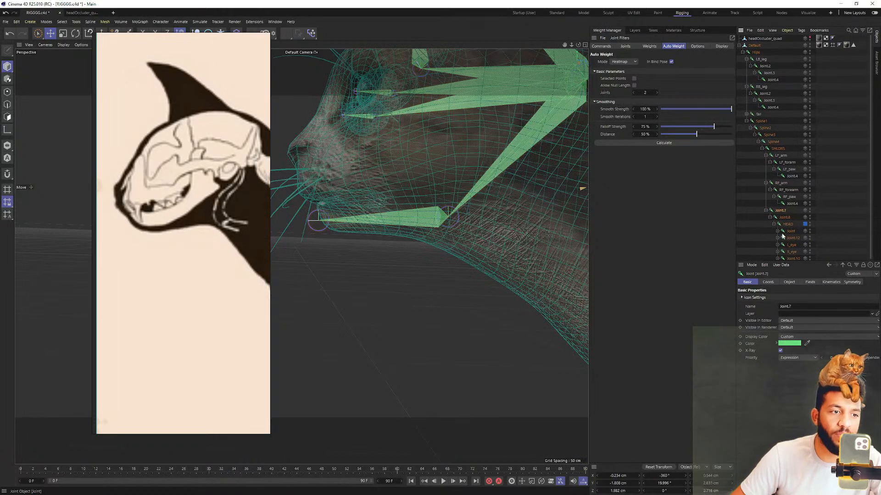
pyautogui.click(792, 258)
pyautogui.keyDown('alt'); pyautogui.moveTo(507, 224); pyautogui.dragTo(499, 226); pyautogui.keyUp('alt')
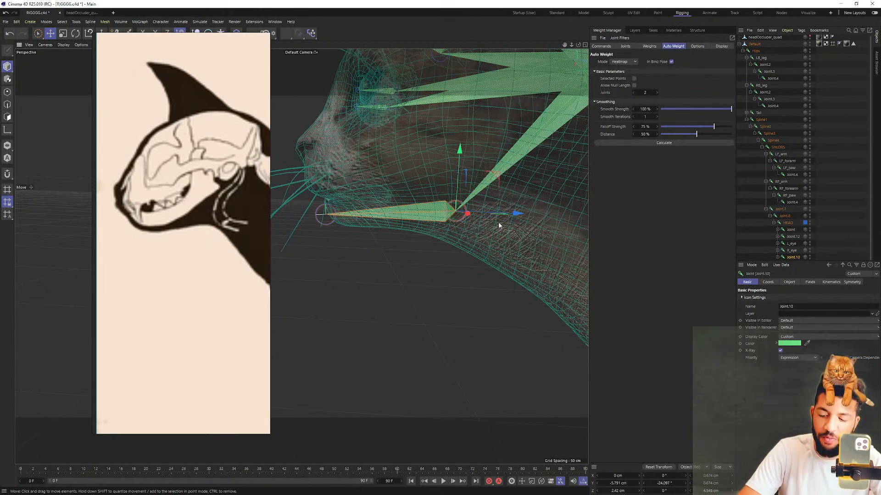
pyautogui.moveTo(517, 213); pyautogui.dragTo(462, 221)
pyautogui.keyDown('alt'); pyautogui.moveTo(351, 192); pyautogui.dragTo(353, 213); pyautogui.keyUp('alt')
pyautogui.keyDown('alt'); pyautogui.moveTo(409, 181); pyautogui.dragTo(422, 176); pyautogui.keyUp('alt')
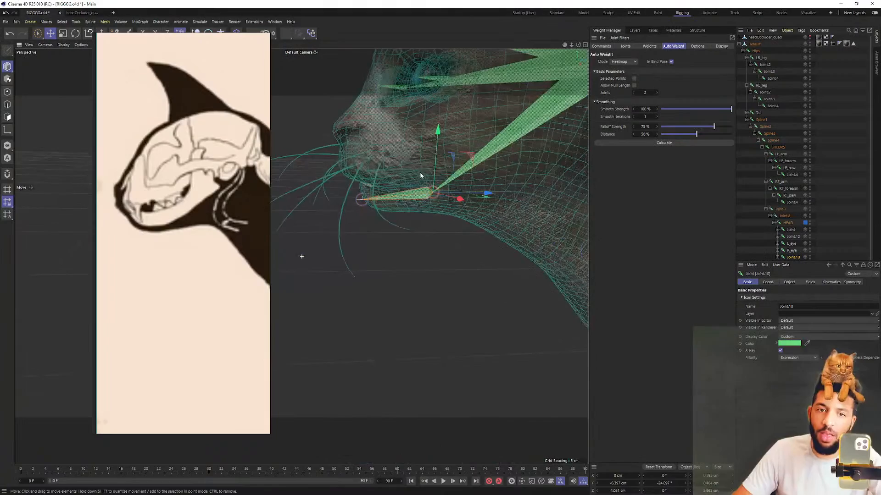
# Inspect the adjusted jaw and head joints from several angles and save the project
pyautogui.keyDown('alt'); pyautogui.moveTo(421, 173); pyautogui.dragTo(417, 170, button='middle'); pyautogui.keyUp('alt')
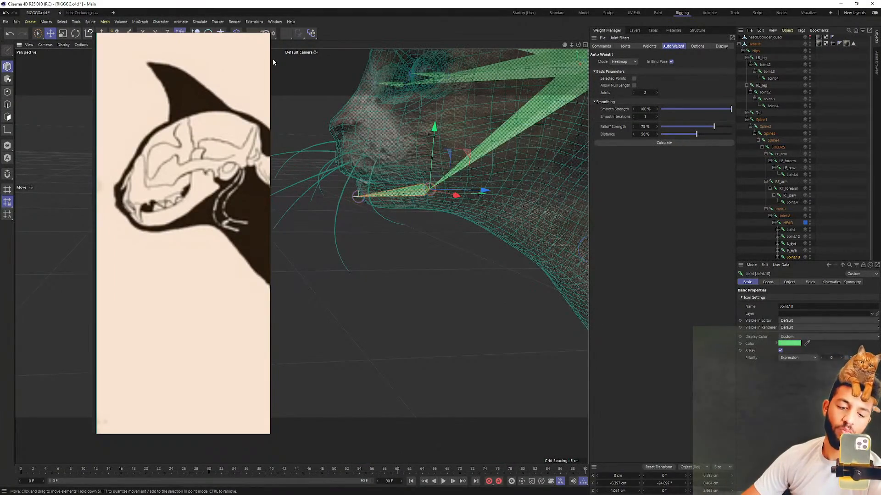
pyautogui.keyDown('alt'); pyautogui.moveTo(359, 103); pyautogui.dragTo(465, 230); pyautogui.keyUp('alt')
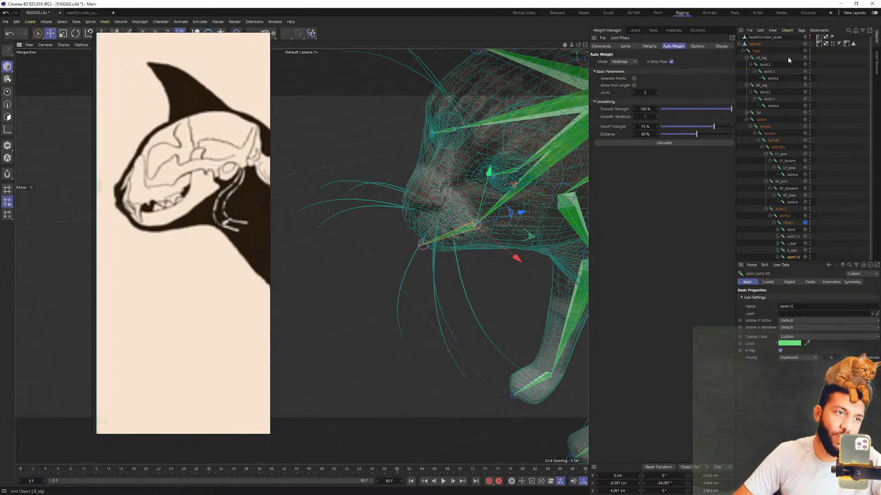
pyautogui.keyDown('alt'); pyautogui.moveTo(445, 229); pyautogui.dragTo(472, 222); pyautogui.keyUp('alt')
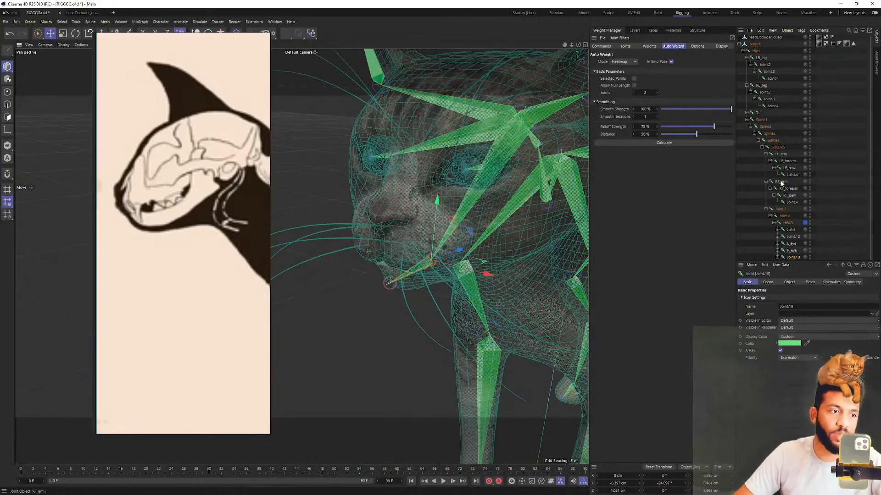
pyautogui.keyDown('alt'); pyautogui.moveTo(425, 223); pyautogui.dragTo(336, 212); pyautogui.keyUp('alt')
pyautogui.keyDown('alt'); pyautogui.moveTo(410, 199); pyautogui.dragTo(420, 191); pyautogui.keyUp('alt')
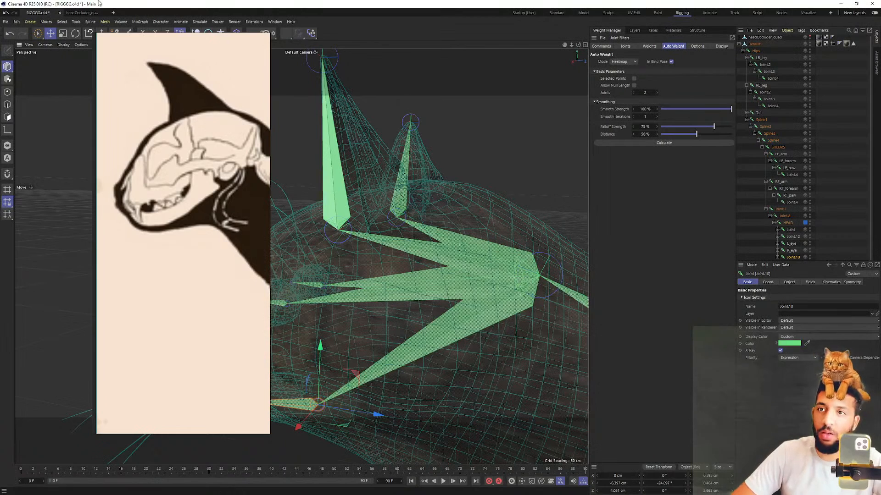
pyautogui.click(5, 22)
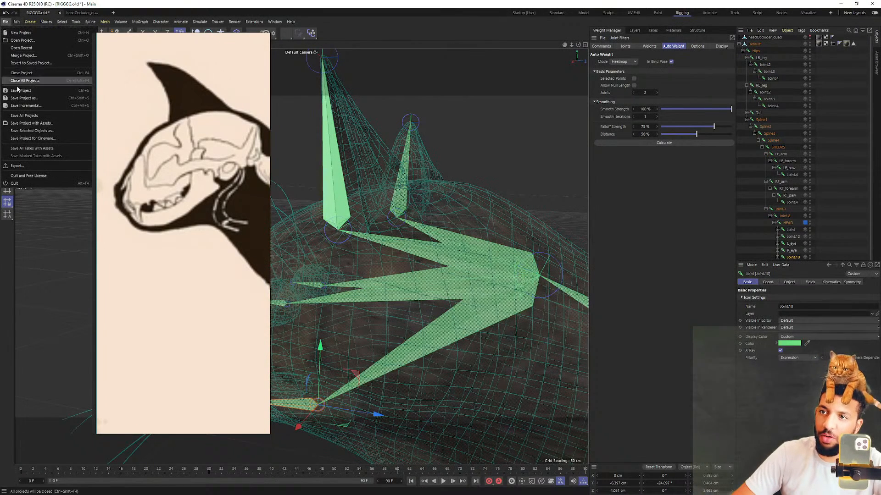
pyautogui.click(19, 91)
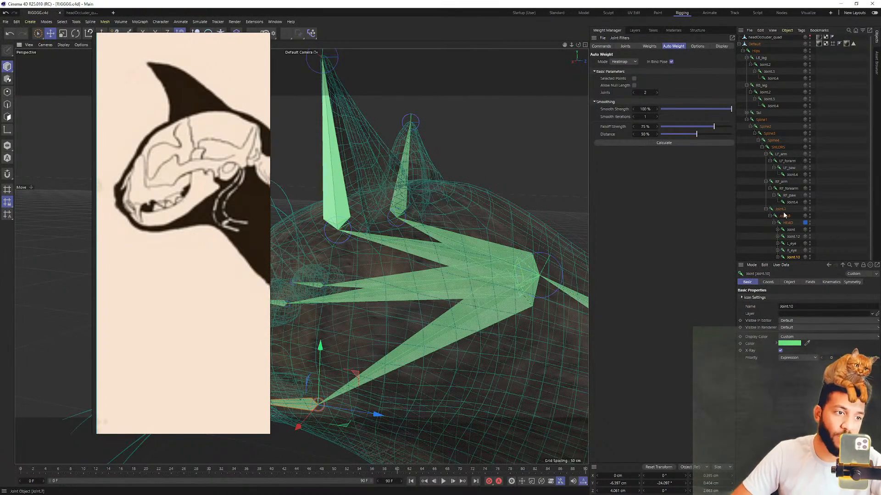
# Expand Joint.10 under HEAD and select both ear joints, Joint and Joint.12
pyautogui.click(795, 251)
pyautogui.click(794, 258)
pyautogui.click(778, 257)
pyautogui.click(792, 230)
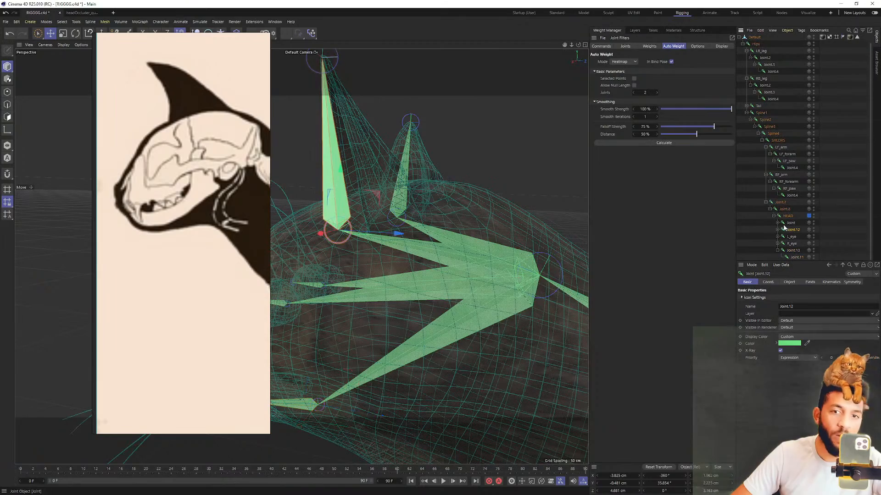
pyautogui.click(791, 224)
pyautogui.keyDown('shift'); pyautogui.click(791, 228); pyautogui.keyUp('shift')
pyautogui.keyDown('alt'); pyautogui.moveTo(302, 202); pyautogui.dragTo(427, 215); pyautogui.keyUp('alt')
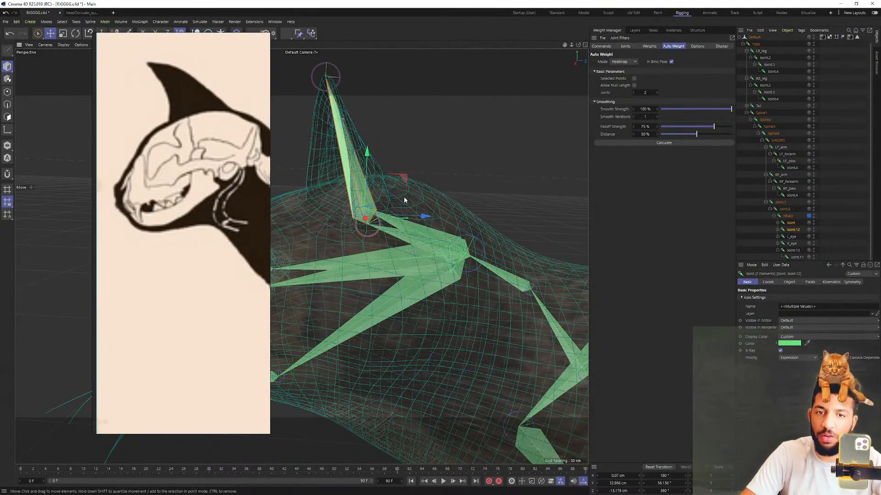
# Try to scale the two selected ear joints slightly closer together across the head, and undo the scaling
pyautogui.keyDown('alt'); pyautogui.moveTo(390, 179); pyautogui.dragTo(364, 191); pyautogui.keyUp('alt')
pyautogui.press('t')
pyautogui.moveTo(479, 215); pyautogui.dragTo(474, 215)
pyautogui.hotkey('ctrl', 'z')
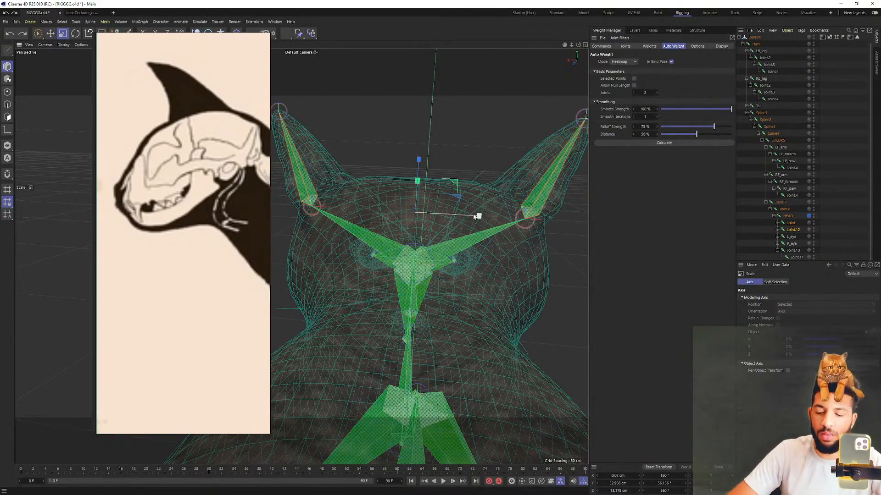
# Scale the two selected ear joints slightly closer together and move them slightly upward toward the ear bases
pyautogui.moveTo(479, 216); pyautogui.dragTo(463, 219)
pyautogui.keyDown('alt'); pyautogui.moveTo(387, 194); pyautogui.dragTo(515, 210); pyautogui.keyUp('alt')
pyautogui.press('e')
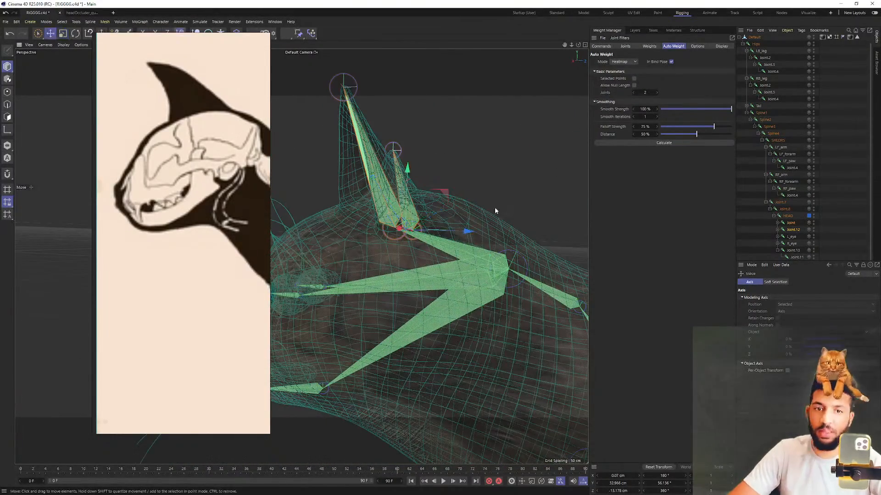
pyautogui.moveTo(407, 170); pyautogui.dragTo(408, 151)
pyautogui.keyDown('alt'); pyautogui.moveTo(410, 187); pyautogui.dragTo(462, 187); pyautogui.keyUp('alt')
pyautogui.keyDown('alt'); pyautogui.moveTo(463, 187); pyautogui.dragTo(460, 166, button='middle'); pyautogui.keyUp('alt')
pyautogui.keyDown('alt'); pyautogui.moveTo(459, 166); pyautogui.dragTo(490, 192); pyautogui.keyUp('alt')
pyautogui.keyDown('alt'); pyautogui.moveTo(490, 192); pyautogui.dragTo(373, 180, button='right'); pyautogui.keyUp('alt')
pyautogui.keyDown('alt'); pyautogui.moveTo(378, 178); pyautogui.dragTo(394, 173); pyautogui.keyUp('alt')
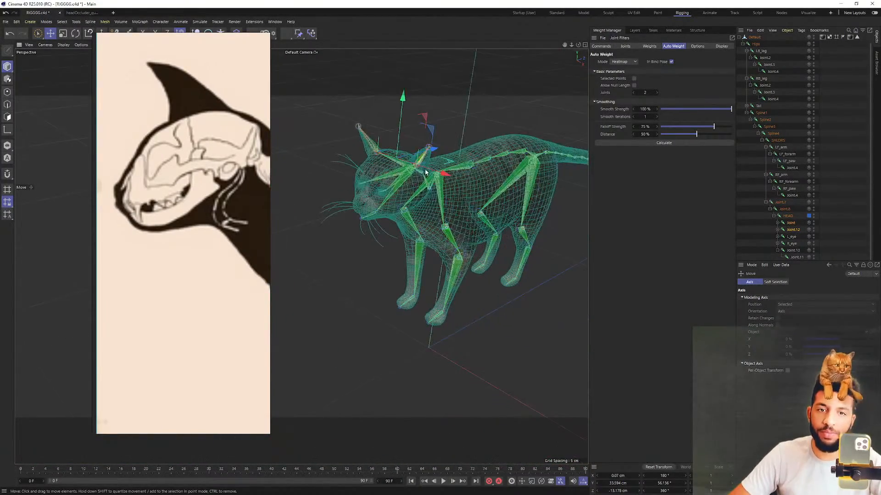
# Compare the rig's spine, front legs, hind legs and tail with the cat skeleton reference
pyautogui.scroll(4, 426, 173)
pyautogui.scroll(-4, 206, 204)
pyautogui.moveTo(205, 205); pyautogui.dragTo(153, 175, button='middle')
pyautogui.moveTo(211, 212); pyautogui.dragTo(179, 213, button='middle')
pyautogui.keyDown('alt'); pyautogui.moveTo(431, 213); pyautogui.dragTo(422, 237); pyautogui.keyUp('alt')
pyautogui.scroll(-3, 204, 234)
pyautogui.moveTo(204, 234); pyautogui.dragTo(152, 227, button='middle')
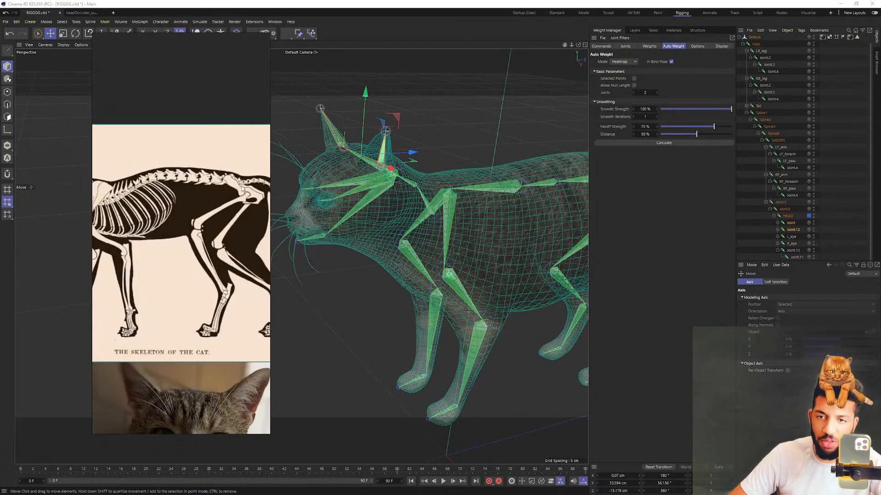
pyautogui.keyDown('alt'); pyautogui.moveTo(475, 198); pyautogui.dragTo(452, 213); pyautogui.keyUp('alt')
pyautogui.keyDown('alt'); pyautogui.moveTo(451, 212); pyautogui.dragTo(348, 199, button='middle'); pyautogui.keyUp('alt')
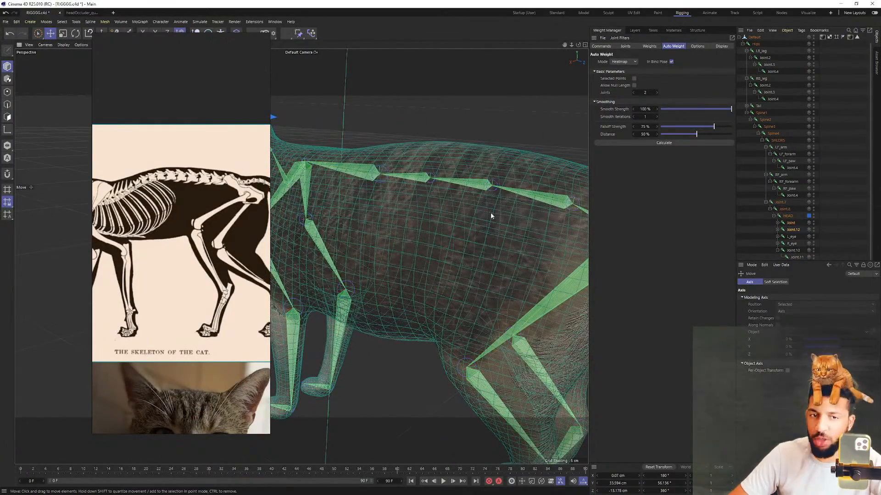
pyautogui.keyDown('alt'); pyautogui.moveTo(492, 213); pyautogui.dragTo(417, 196); pyautogui.keyUp('alt')
pyautogui.keyDown('alt'); pyautogui.moveTo(410, 180); pyautogui.dragTo(321, 214, button='right'); pyautogui.keyUp('alt')
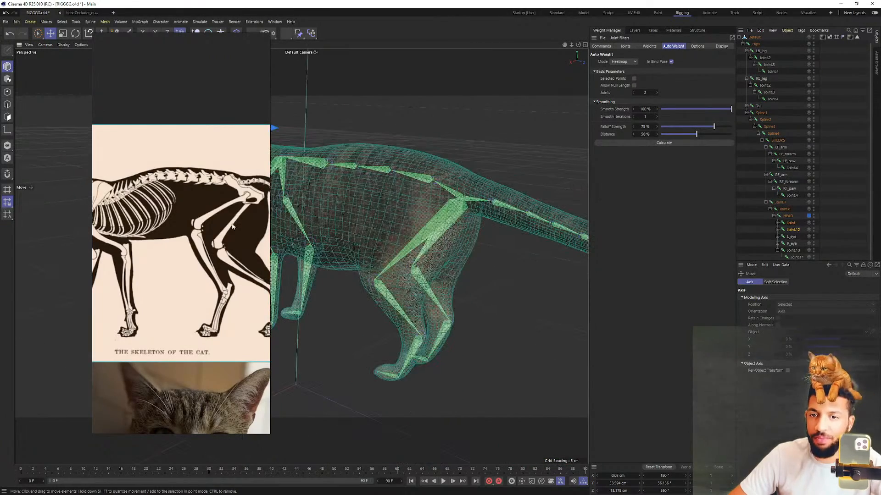
pyautogui.keyDown('alt'); pyautogui.moveTo(358, 253); pyautogui.dragTo(374, 239); pyautogui.keyUp('alt')
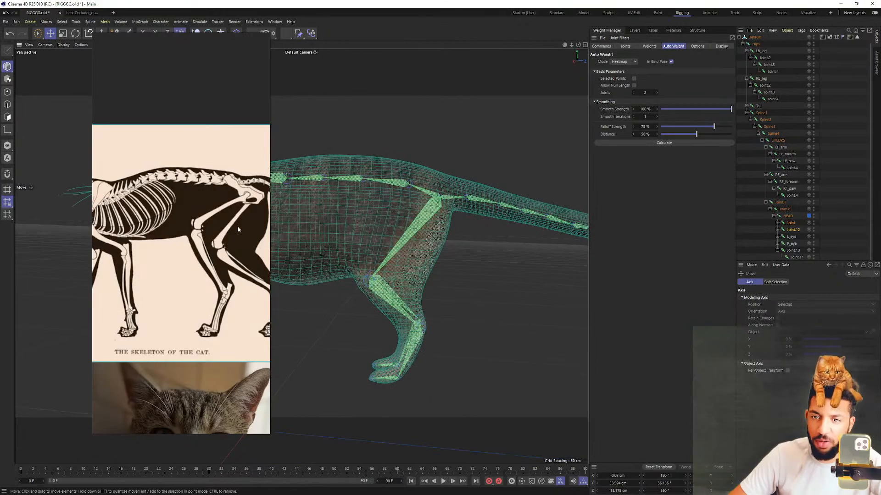
pyautogui.scroll(-3, 239, 224)
pyautogui.moveTo(238, 222); pyautogui.dragTo(177, 211, button='middle')
pyautogui.keyDown('alt'); pyautogui.moveTo(371, 258); pyautogui.dragTo(517, 261, button='middle'); pyautogui.keyUp('alt')
pyautogui.keyDown('alt'); pyautogui.moveTo(359, 210); pyautogui.dragTo(421, 220, button='middle'); pyautogui.keyUp('alt')
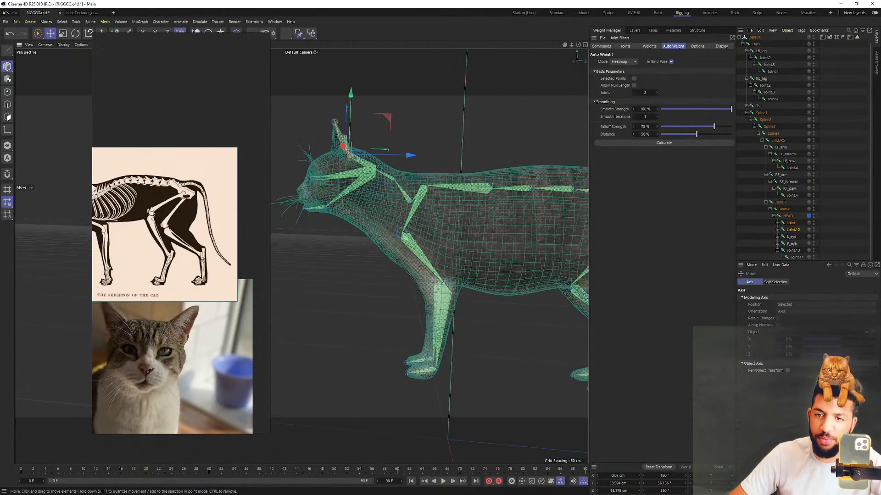
pyautogui.scroll(5, 171, 214)
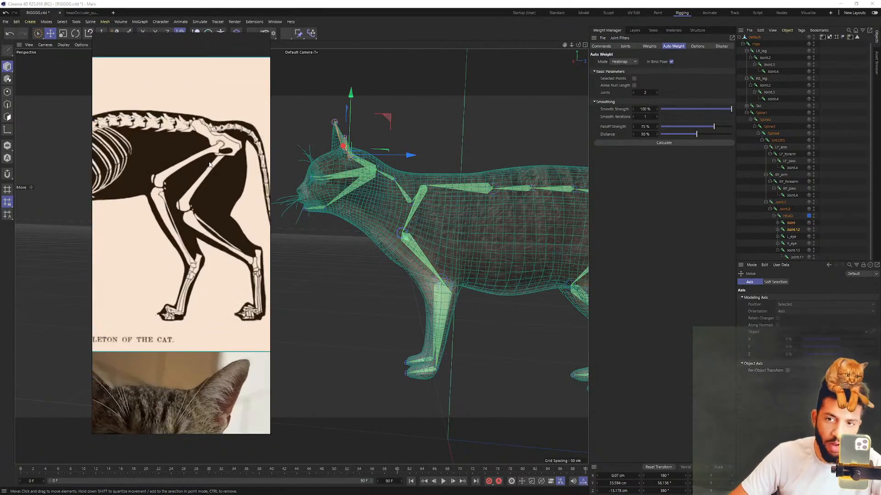
pyautogui.moveTo(210, 164); pyautogui.dragTo(186, 134, button='middle')
# Examine the ear, eye and jaw joints inside the head mesh from several angles
pyautogui.keyDown('alt'); pyautogui.moveTo(301, 255); pyautogui.dragTo(386, 173); pyautogui.keyUp('alt')
pyautogui.scroll(10, 386, 172)
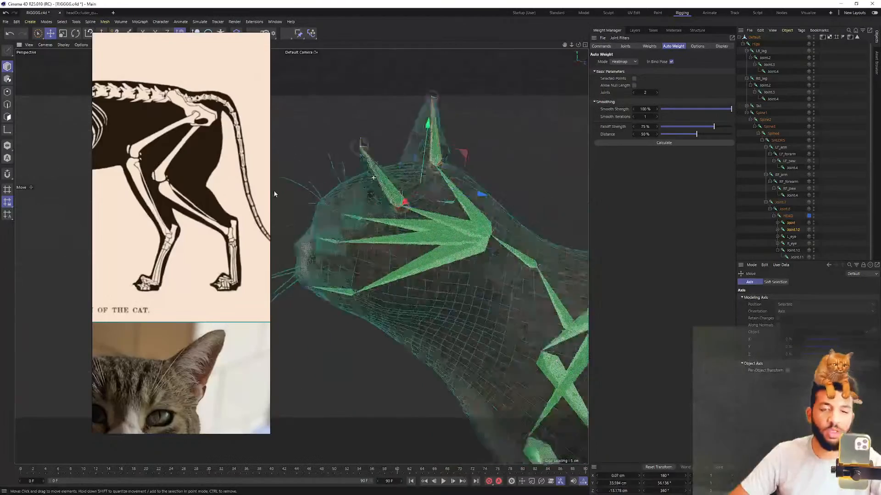
pyautogui.keyDown('alt'); pyautogui.moveTo(222, 191); pyautogui.dragTo(345, 175); pyautogui.keyUp('alt')
pyautogui.scroll(10, 345, 176)
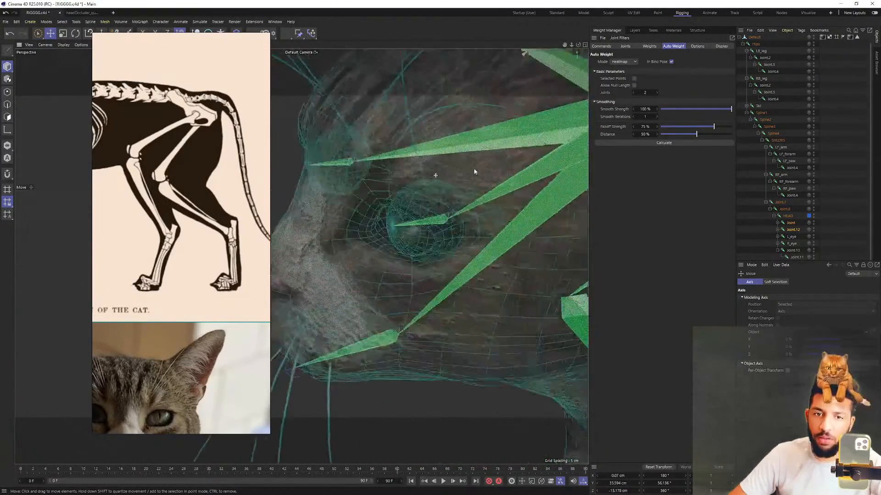
pyautogui.scroll(-8, 423, 243)
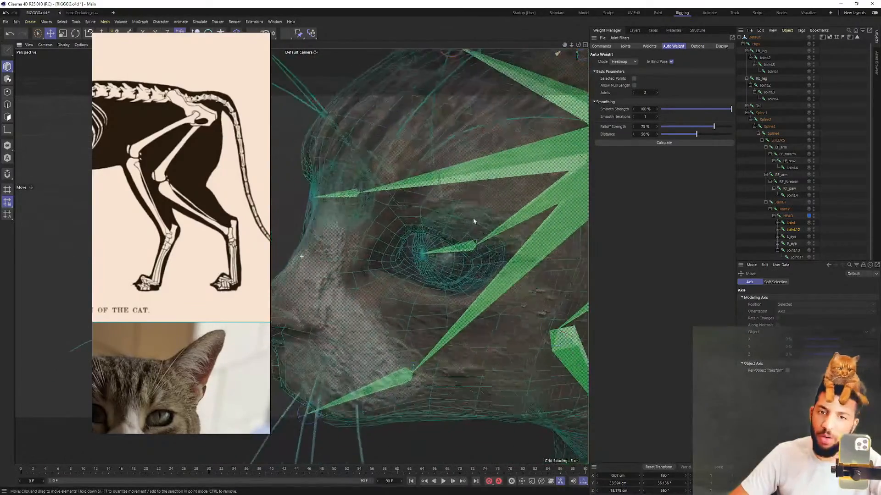
pyautogui.keyDown('alt'); pyautogui.moveTo(380, 236); pyautogui.dragTo(472, 173); pyautogui.keyUp('alt')
pyautogui.keyDown('alt'); pyautogui.moveTo(472, 191); pyautogui.dragTo(460, 180); pyautogui.keyUp('alt')
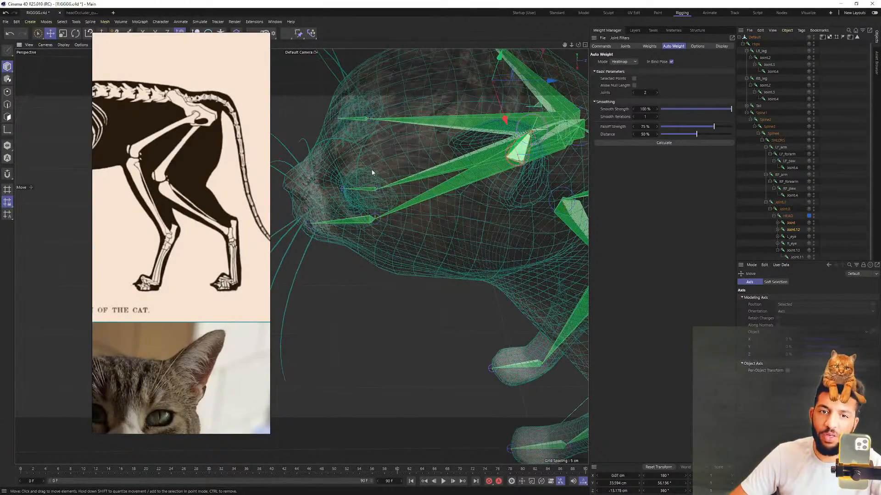
pyautogui.keyDown('alt'); pyautogui.moveTo(372, 169); pyautogui.dragTo(381, 159); pyautogui.keyUp('alt')
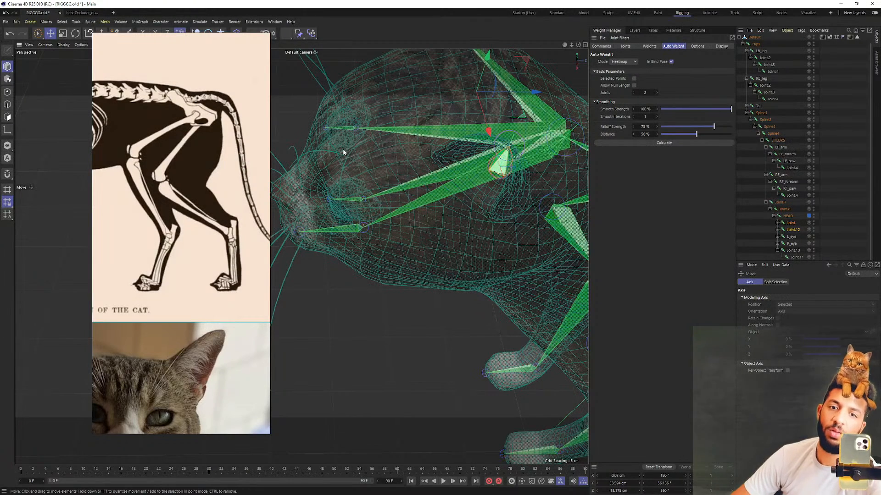
pyautogui.keyDown('alt'); pyautogui.moveTo(344, 153); pyautogui.dragTo(378, 161); pyautogui.keyUp('alt')
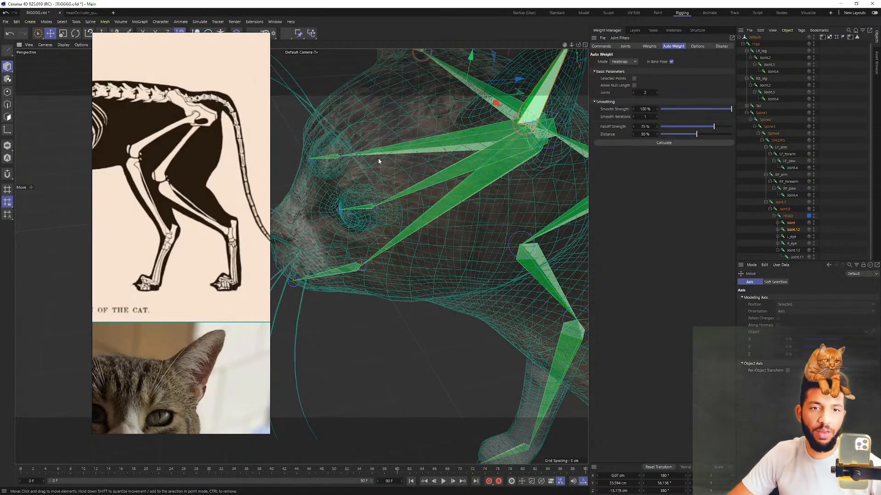
pyautogui.keyDown('alt'); pyautogui.moveTo(433, 153); pyautogui.dragTo(412, 114); pyautogui.keyUp('alt')
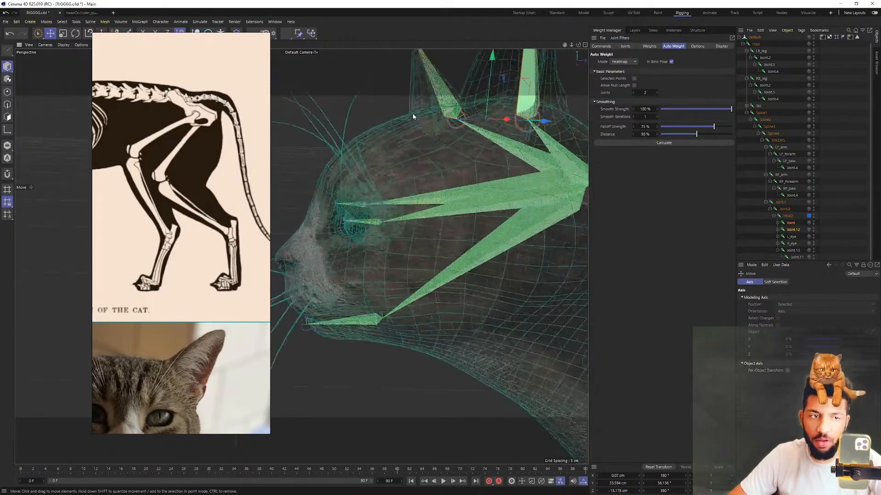
# Check the eye and neck joints in the hierarchy, leave L_eye selected, and save the project
pyautogui.click(790, 236)
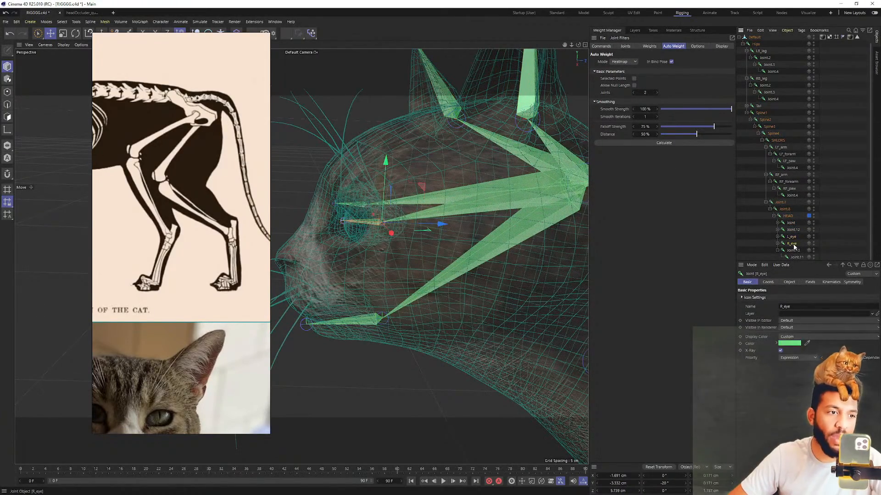
pyautogui.click(788, 216)
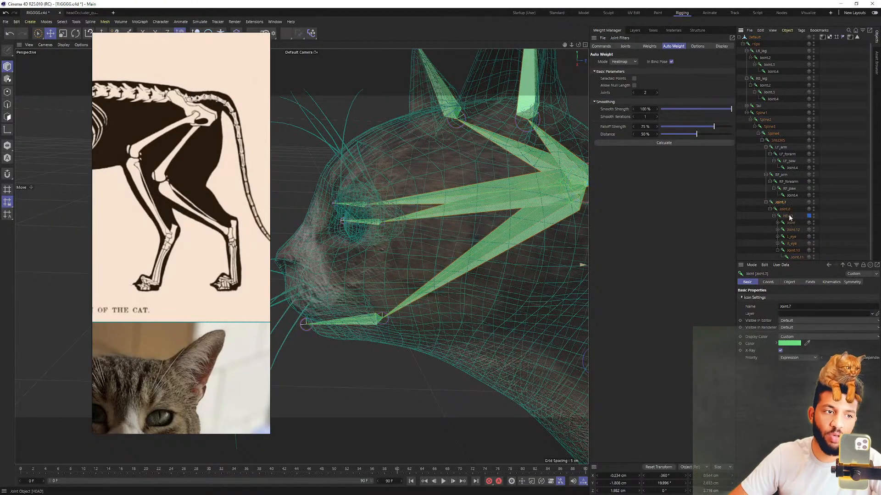
pyautogui.click(795, 238)
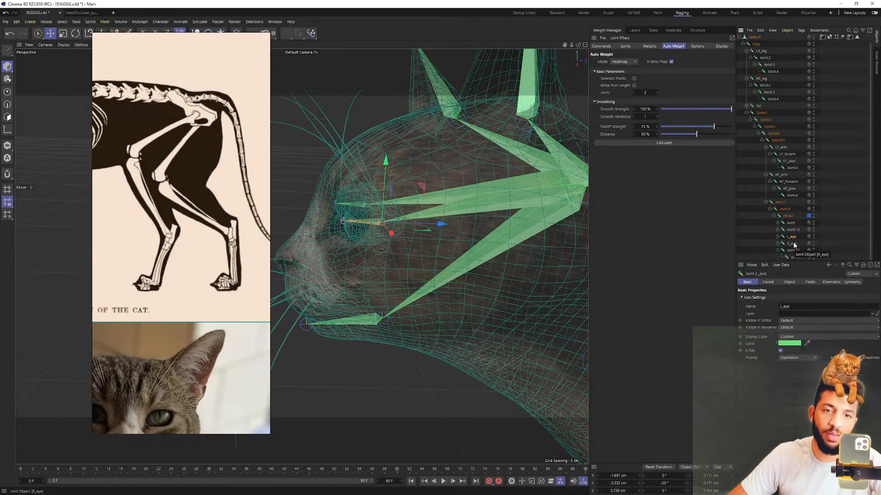
pyautogui.moveTo(372, 200)
pyautogui.keyDown('alt'); pyautogui.mouseDown()
pyautogui.moveTo(409, 203)
pyautogui.moveTo(367, 215)
pyautogui.mouseUp(); pyautogui.keyUp('alt')
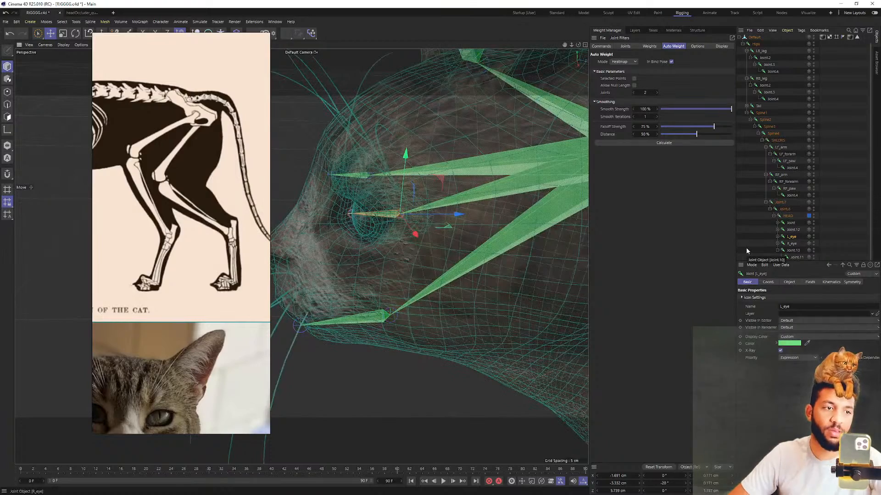
pyautogui.keyDown('alt'); pyautogui.moveTo(477, 156); pyautogui.dragTo(500, 154); pyautogui.keyUp('alt')
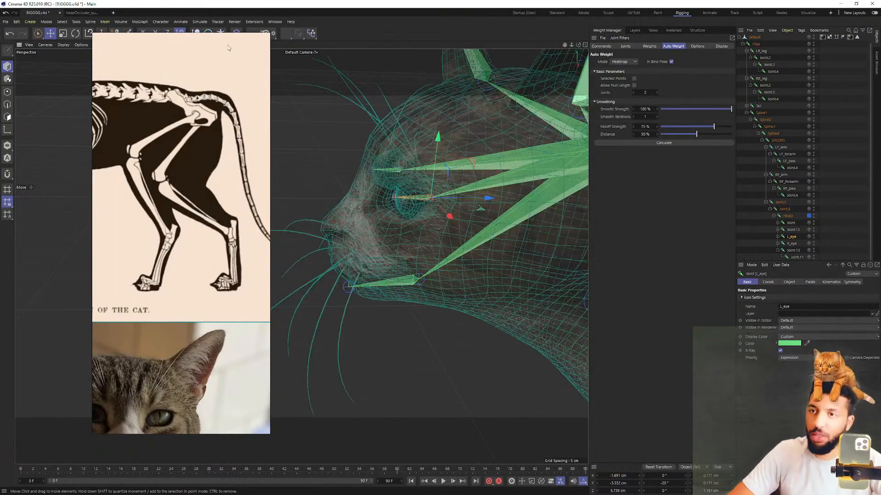
pyautogui.click(6, 21)
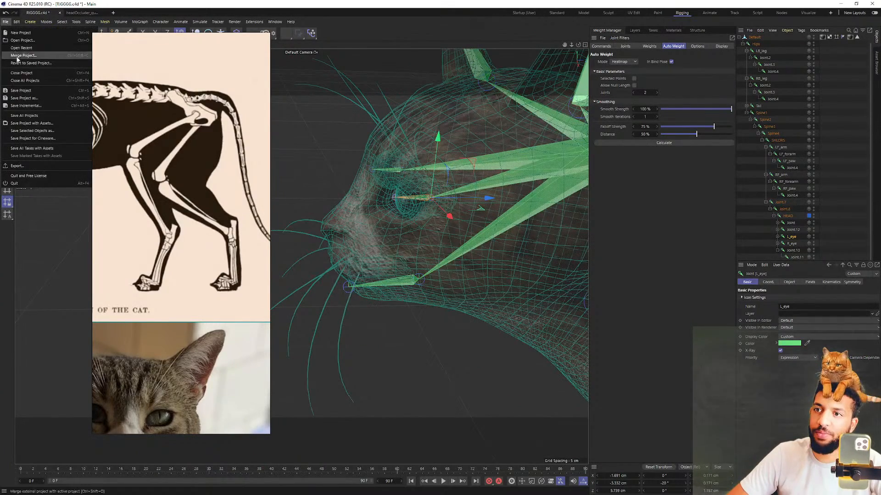
pyautogui.click(20, 90)
# Switch the Default mesh to polygon editing and select the three brow whiskers above one eye
pyautogui.scroll(-5, 378, 187)
pyautogui.keyDown('alt'); pyautogui.moveTo(378, 186); pyautogui.dragTo(463, 178); pyautogui.keyUp('alt')
pyautogui.scroll(1, 759, 51)
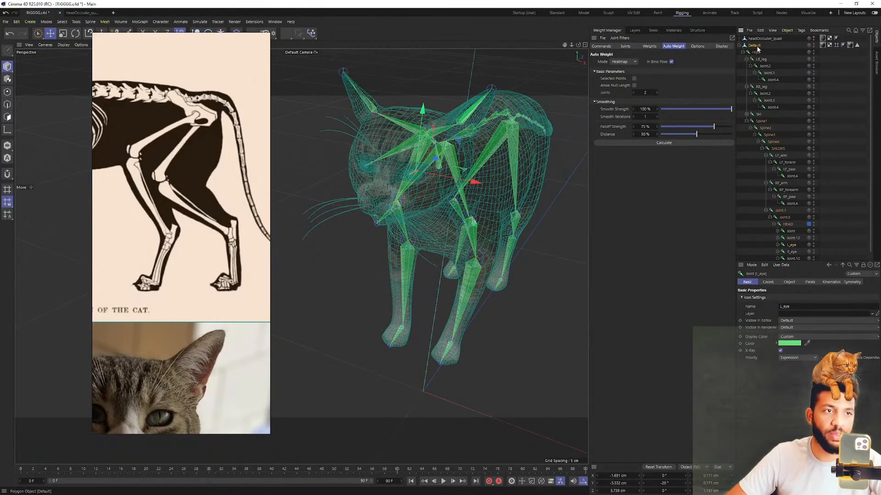
pyautogui.click(754, 46)
pyautogui.keyDown('alt'); pyautogui.moveTo(394, 174); pyautogui.dragTo(298, 103); pyautogui.keyUp('alt')
pyautogui.scroll(5, 366, 138)
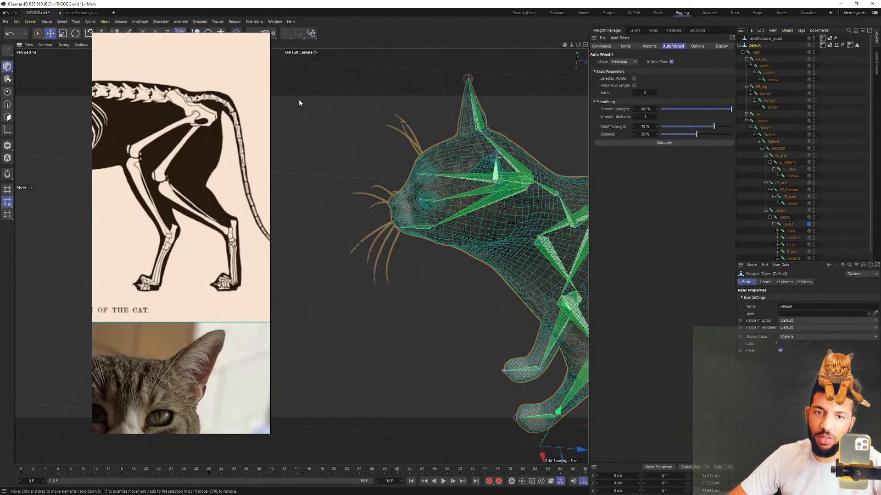
pyautogui.click(857, 45)
pyautogui.keyDown('alt'); pyautogui.moveTo(395, 155); pyautogui.dragTo(179, 89); pyautogui.keyUp('alt')
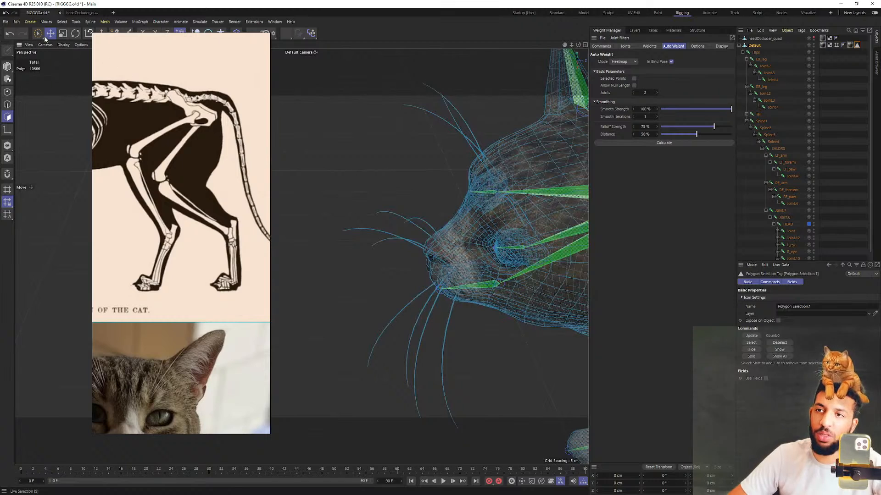
pyautogui.click(49, 34)
pyautogui.scroll(10, 457, 131)
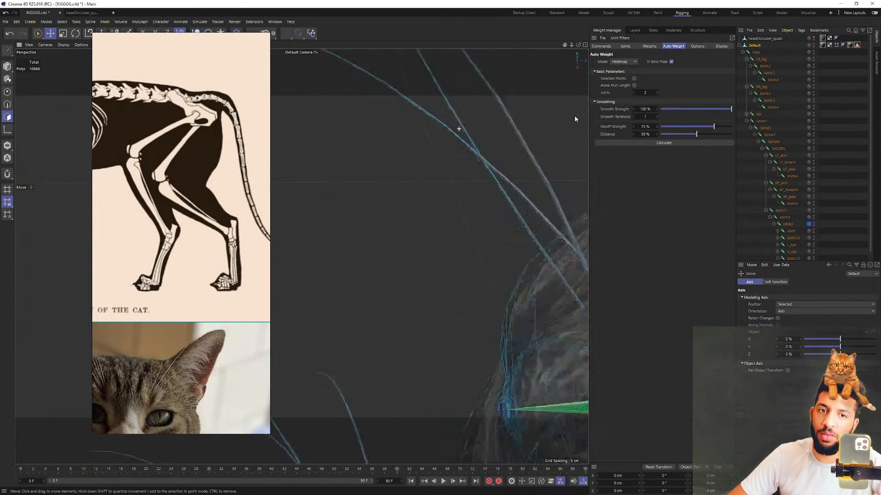
pyautogui.click(464, 153)
pyautogui.keyDown('shift'); pyautogui.doubleClick(476, 146); pyautogui.keyUp('shift')
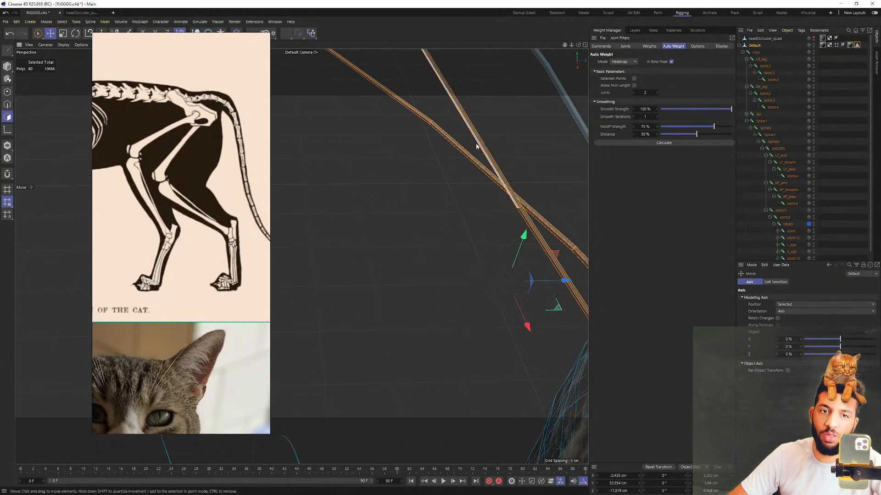
pyautogui.keyDown('alt'); pyautogui.moveTo(548, 120); pyautogui.dragTo(501, 133, button='middle'); pyautogui.keyUp('alt')
pyautogui.keyDown('shift'); pyautogui.doubleClick(527, 132); pyautogui.keyUp('shift')
# Add all remaining brow and muzzle whiskers on both sides of the face to the polygon selection
pyautogui.scroll(-10, 436, 191)
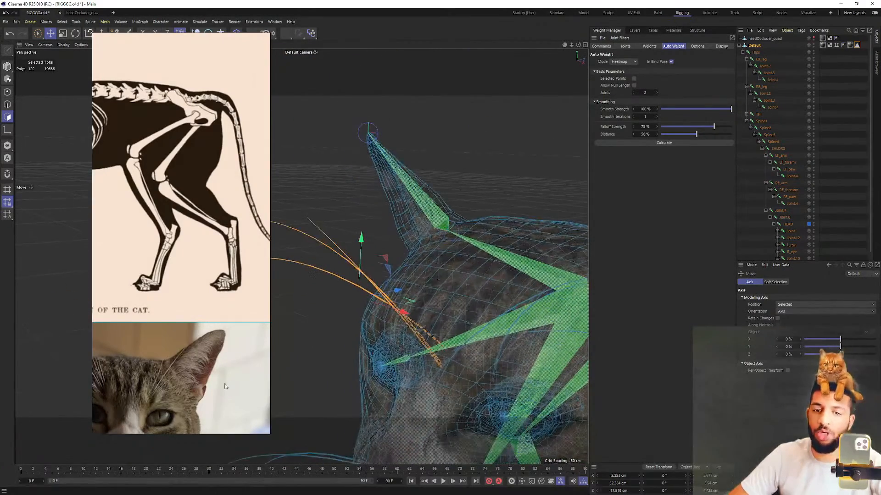
pyautogui.scroll(2, 357, 408)
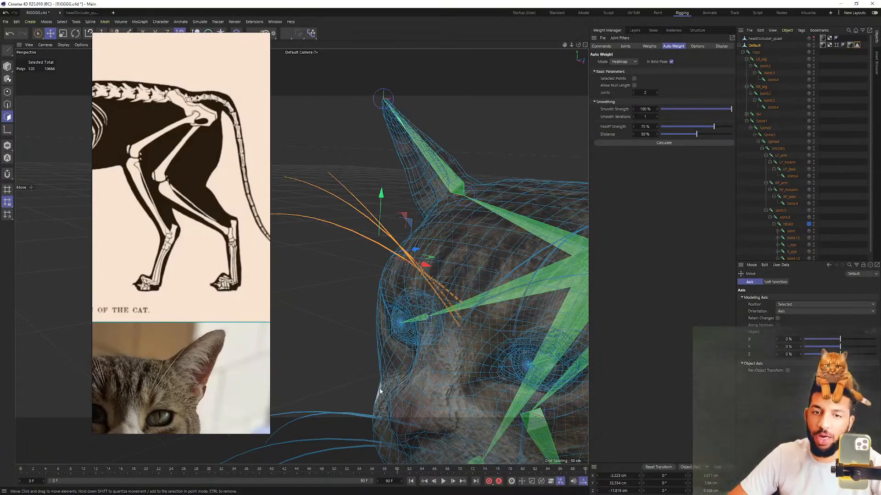
pyautogui.scroll(5, 379, 391)
pyautogui.scroll(-6, 430, 222)
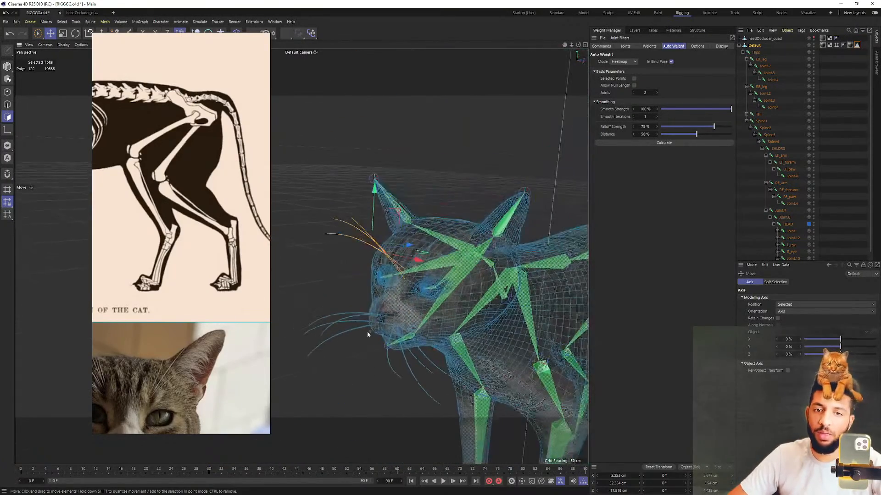
pyautogui.scroll(5, 467, 263)
pyautogui.scroll(-2, 500, 244)
pyautogui.scroll(2, 426, 271)
pyautogui.scroll(-2, 419, 268)
pyautogui.click(419, 270)
pyautogui.keyDown('shift'); pyautogui.click(371, 233); pyautogui.keyUp('shift')
pyautogui.keyDown('shift'); pyautogui.click(435, 375); pyautogui.keyUp('shift')
pyautogui.scroll(-3, 500, 342)
pyautogui.scroll(3, 493, 230)
pyautogui.scroll(5, 504, 295)
pyautogui.keyDown('shift'); pyautogui.click(340, 343); pyautogui.keyUp('shift')
pyautogui.keyDown('shift'); pyautogui.click(389, 358); pyautogui.keyUp('shift')
pyautogui.keyDown('shift'); pyautogui.click(400, 348); pyautogui.keyUp('shift')
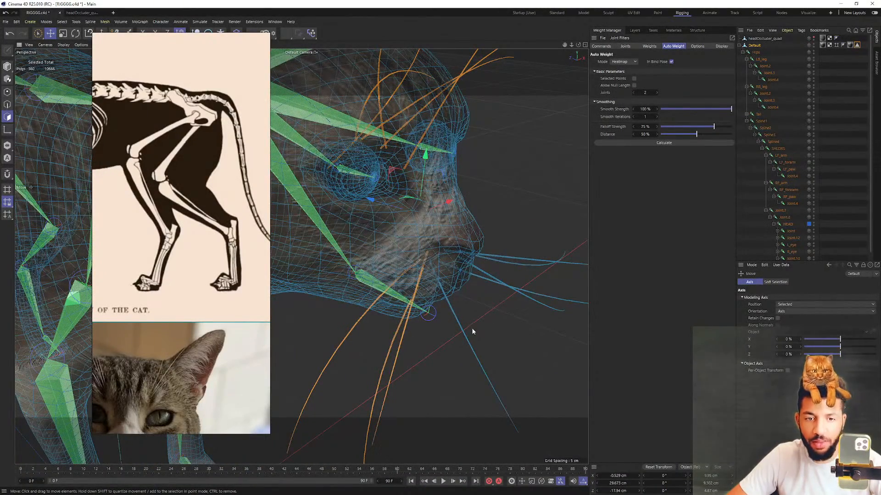
pyautogui.keyDown('shift'); pyautogui.click(463, 333); pyautogui.keyUp('shift')
pyautogui.keyDown('shift'); pyautogui.click(499, 282); pyautogui.keyUp('shift')
pyautogui.keyDown('shift'); pyautogui.click(510, 264); pyautogui.keyUp('shift')
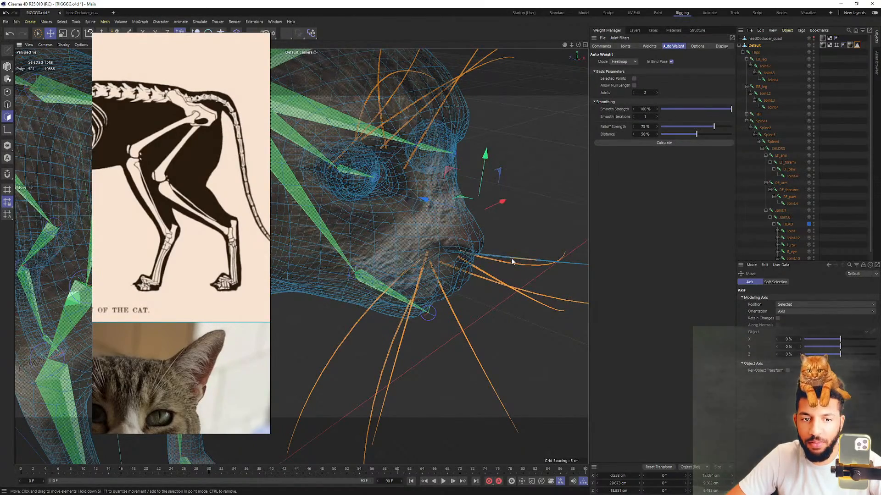
# Split the selected whiskers into a separate object, remove them from the Default mesh, and select the new whisker object
pyautogui.keyDown('alt'); pyautogui.moveTo(510, 264); pyautogui.dragTo(361, 256); pyautogui.keyUp('alt')
pyautogui.keyDown('alt'); pyautogui.moveTo(389, 294); pyautogui.dragTo(451, 248); pyautogui.keyUp('alt')
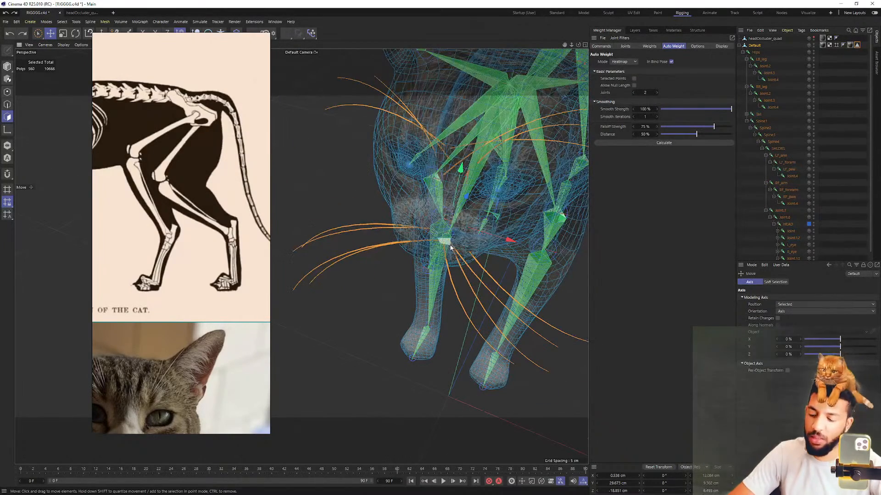
pyautogui.press('Delete')
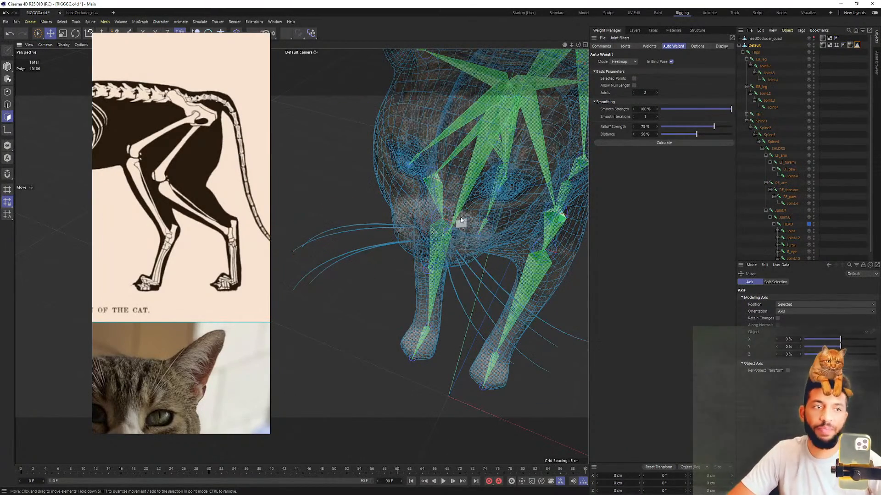
pyautogui.click(739, 45)
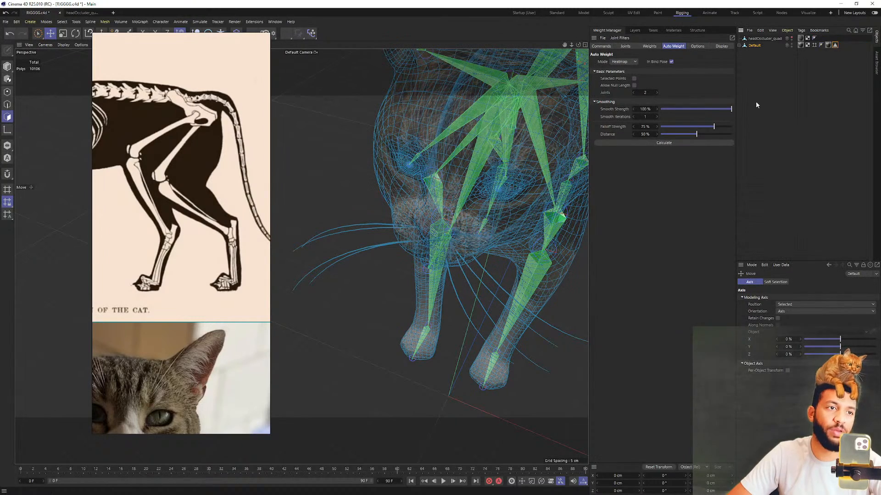
pyautogui.hotkey('ctrl', 'v')
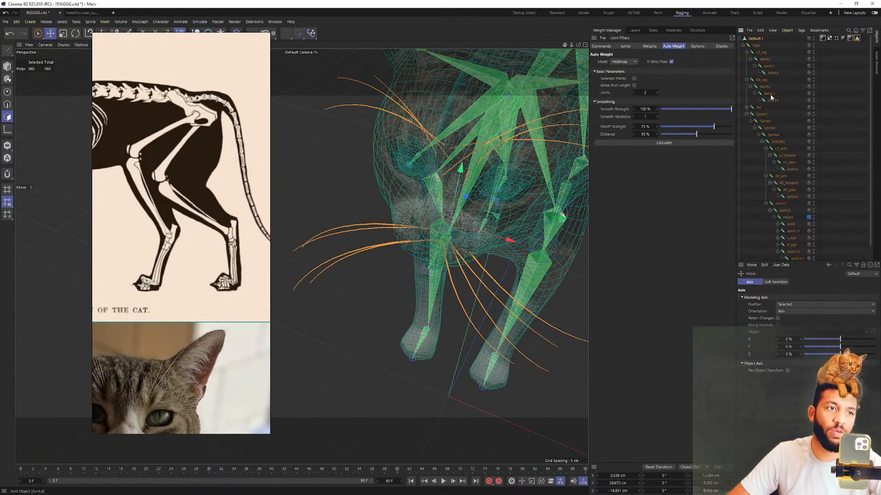
# Delete the duplicate Hips joint hierarchy under the separated whisker object and rename that object wISK
pyautogui.scroll(-2, 753, 64)
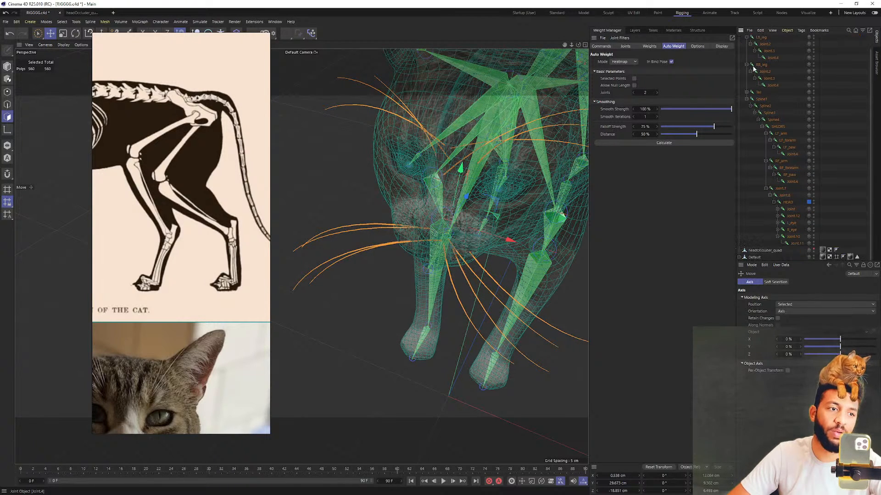
pyautogui.scroll(2, 752, 64)
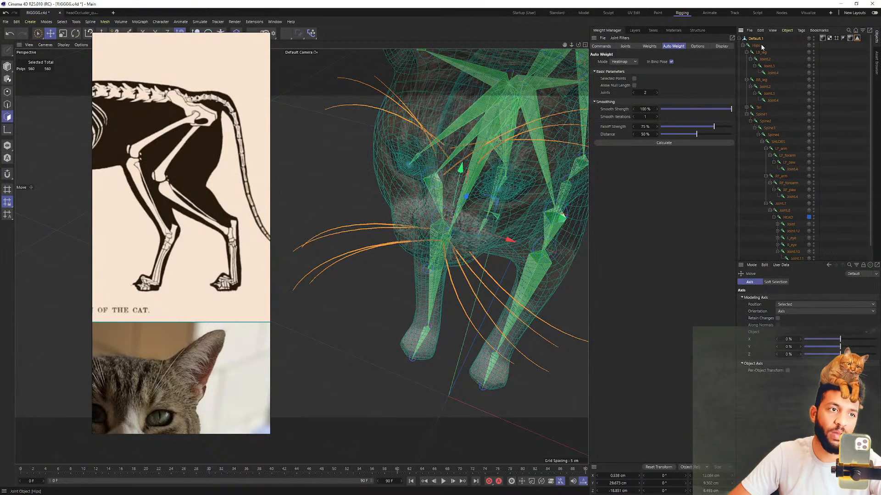
pyautogui.click(760, 46)
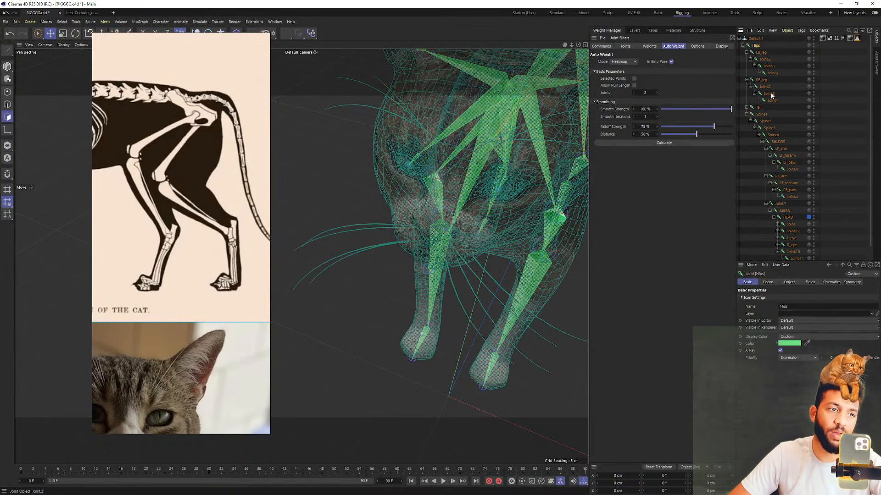
pyautogui.press('Delete')
pyautogui.click(761, 39)
pyautogui.doubleClick(762, 39)
pyautogui.write('wISK')
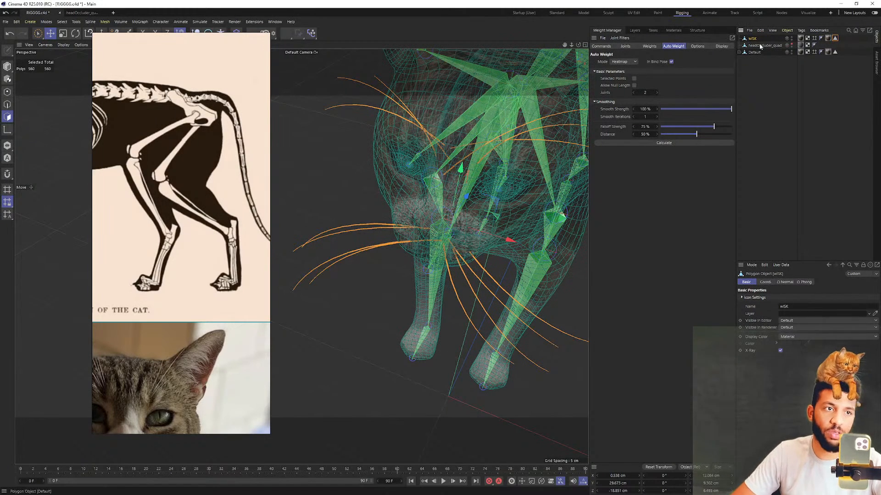
# Return to the Default mesh and select all muzzle whiskers on one side of the face as polygons
pyautogui.click(755, 52)
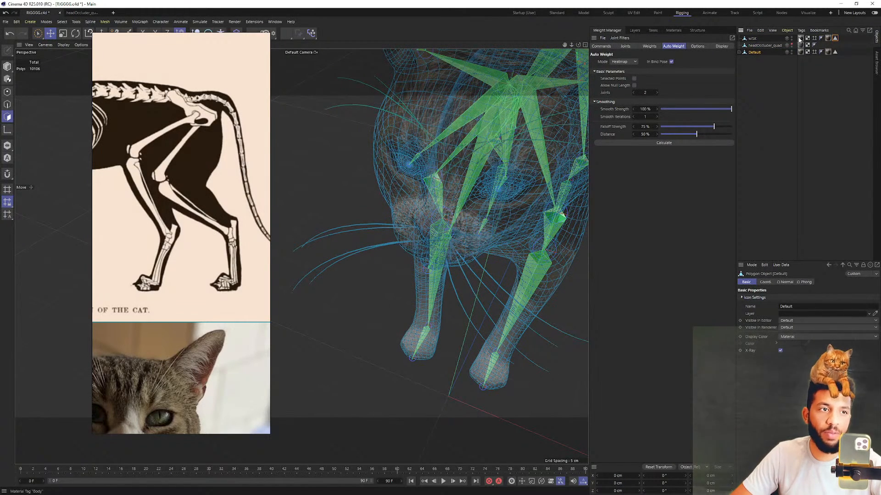
pyautogui.click(741, 52)
pyautogui.keyDown('alt'); pyautogui.moveTo(442, 328); pyautogui.dragTo(353, 250); pyautogui.keyUp('alt')
pyautogui.click(353, 252)
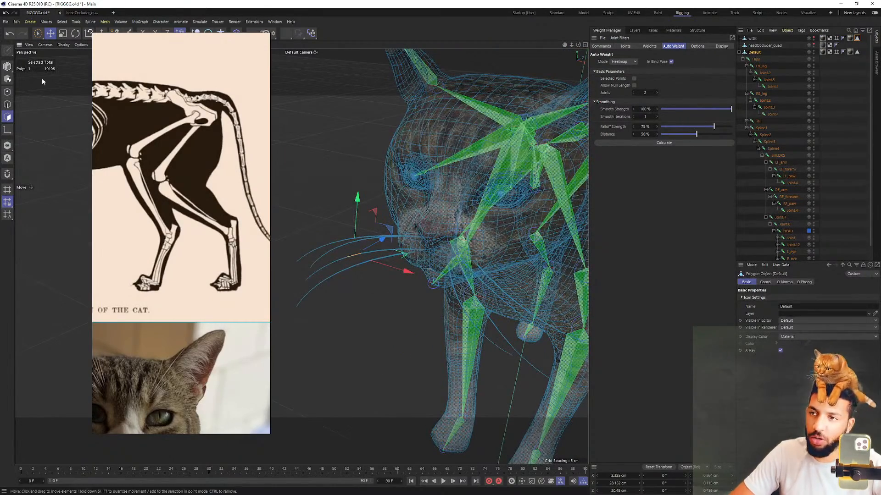
pyautogui.moveTo(186, 70); pyautogui.dragTo(146, 96, button='right')
pyautogui.scroll(5, 373, 260)
pyautogui.keyDown('alt'); pyautogui.moveTo(395, 261); pyautogui.dragTo(400, 274); pyautogui.keyUp('alt')
pyautogui.doubleClick(398, 261)
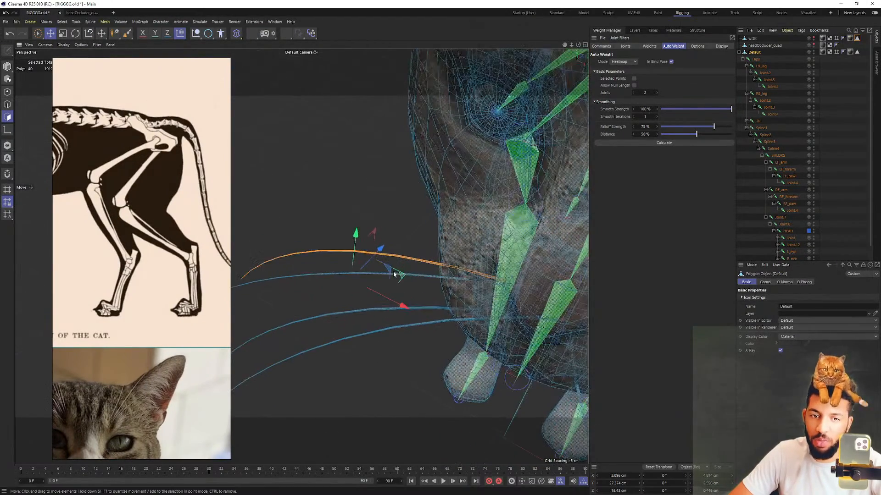
pyautogui.keyDown('shift'); pyautogui.doubleClick(386, 275); pyautogui.keyUp('shift')
pyautogui.keyDown('shift'); pyautogui.doubleClick(385, 308); pyautogui.keyUp('shift')
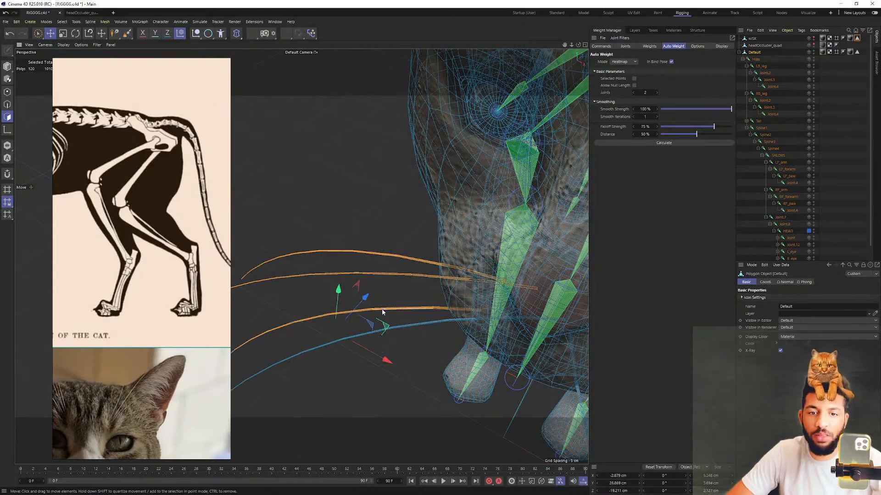
pyautogui.keyDown('shift'); pyautogui.doubleClick(392, 330); pyautogui.keyUp('shift')
# Add the muzzle whiskers on the opposite side to the selection and delete all selected whiskers from the Default mesh
pyautogui.keyDown('alt'); pyautogui.moveTo(393, 330); pyautogui.dragTo(412, 281); pyautogui.keyUp('alt')
pyautogui.keyDown('shift'); pyautogui.doubleClick(428, 313); pyautogui.keyUp('shift')
pyautogui.keyDown('shift'); pyautogui.doubleClick(424, 321); pyautogui.keyUp('shift')
pyautogui.keyDown('shift'); pyautogui.doubleClick(472, 307); pyautogui.keyUp('shift')
pyautogui.keyDown('shift'); pyautogui.doubleClick(391, 285); pyautogui.keyUp('shift')
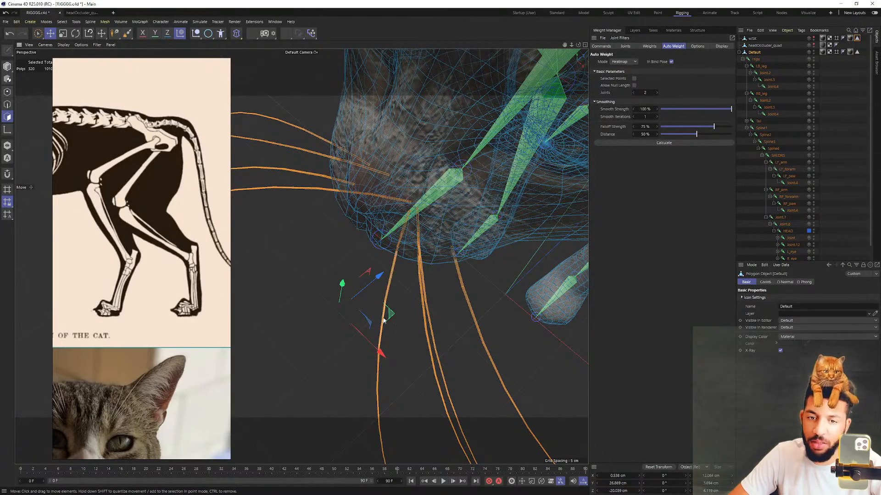
pyautogui.scroll(-3, 384, 319)
pyautogui.moveTo(398, 357); pyautogui.dragTo(354, 337)
pyautogui.press('Delete')
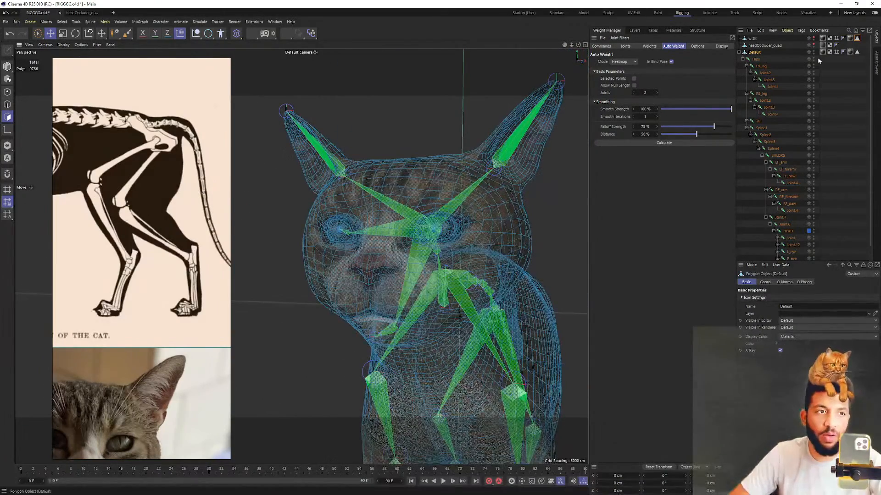
# Show the separated whisker object in the viewport and rename the Default mesh CAT_body
pyautogui.click(813, 38)
pyautogui.keyDown('alt'); pyautogui.moveTo(467, 131); pyautogui.dragTo(454, 149); pyautogui.keyUp('alt')
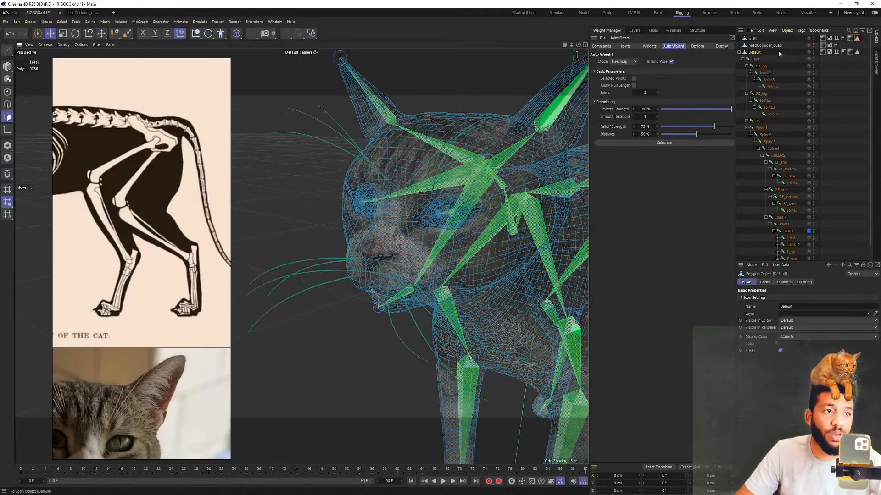
pyautogui.doubleClick(757, 53)
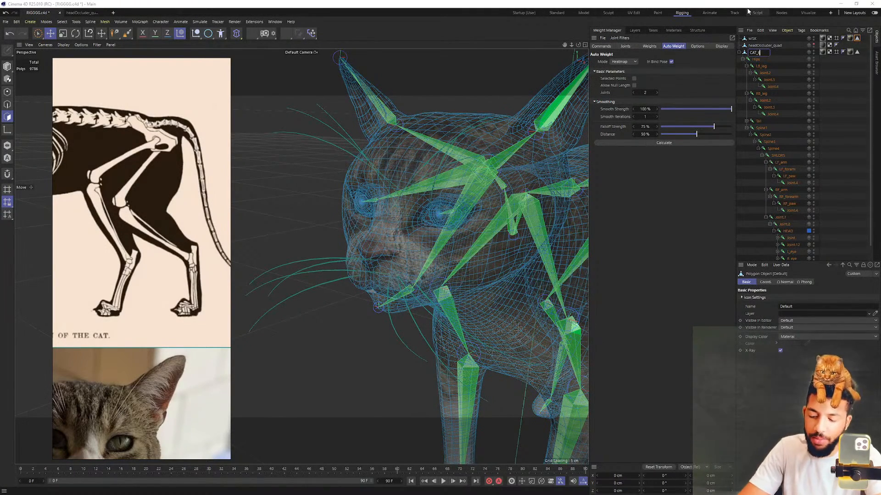
pyautogui.press('Return')
# Make the headOccluder_quad object visible in the viewport
pyautogui.click(751, 39)
pyautogui.click(755, 45)
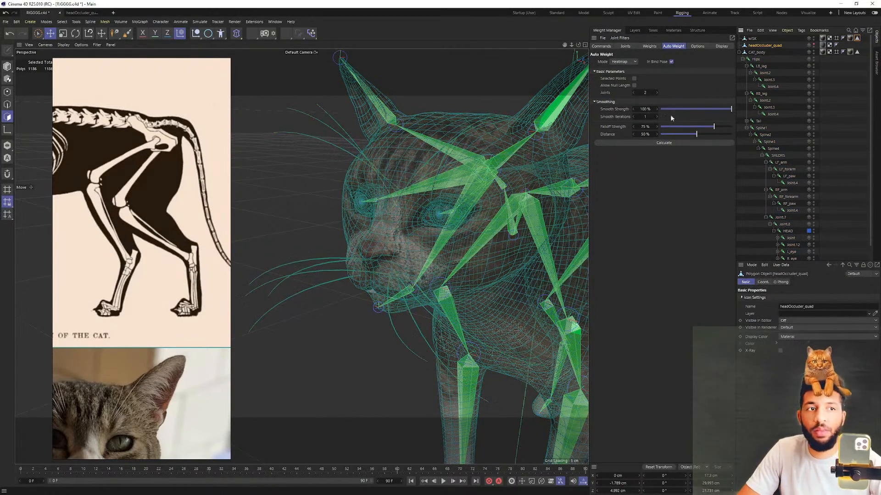
pyautogui.click(814, 45)
pyautogui.click(813, 44)
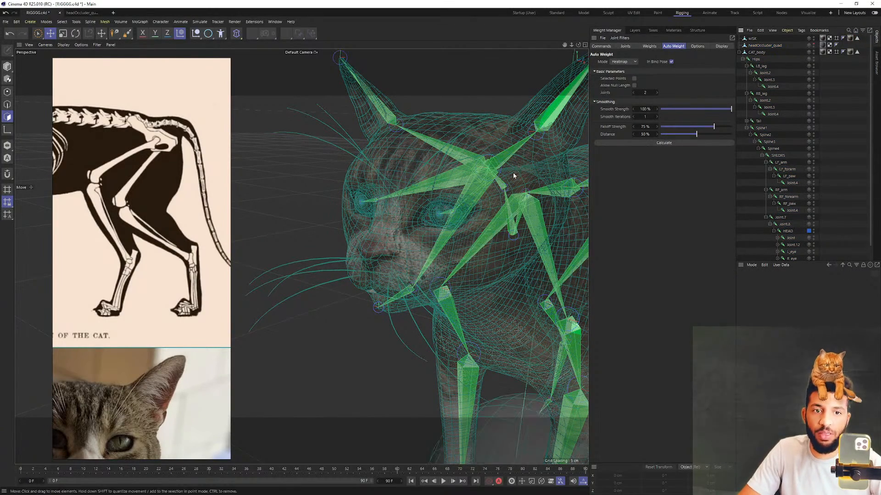
# Examine the cat rig standing on the head model and compare its head and neck joints with the skeleton drawing
pyautogui.keyDown('alt'); pyautogui.moveTo(518, 167); pyautogui.dragTo(414, 185, button='right'); pyautogui.keyUp('alt')
pyautogui.keyDown('alt'); pyautogui.moveTo(414, 185); pyautogui.dragTo(364, 187, button='middle'); pyautogui.keyUp('alt')
pyautogui.keyDown('alt'); pyautogui.moveTo(447, 222); pyautogui.dragTo(442, 221); pyautogui.keyUp('alt')
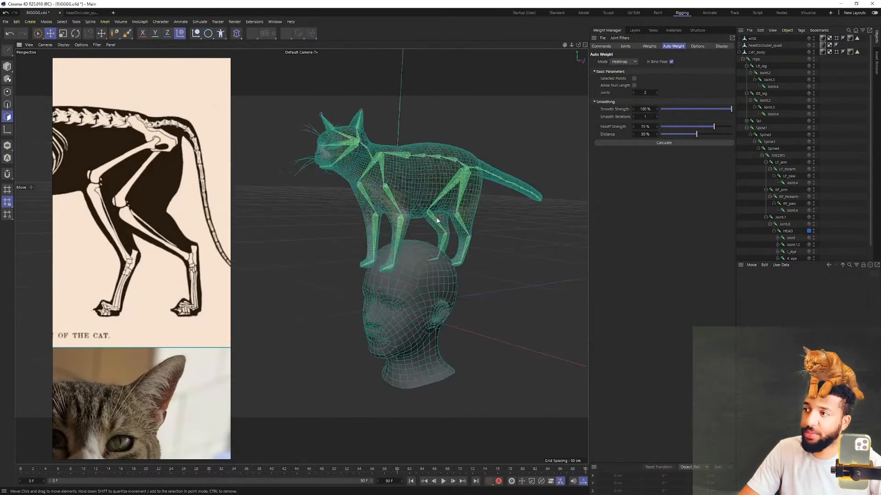
pyautogui.keyDown('alt'); pyautogui.moveTo(442, 221); pyautogui.dragTo(468, 220, button='right'); pyautogui.keyUp('alt')
pyautogui.moveTo(468, 220)
pyautogui.keyDown('alt'); pyautogui.mouseDown()
pyautogui.moveTo(461, 217)
pyautogui.moveTo(470, 215)
pyautogui.moveTo(469, 225)
pyautogui.moveTo(469, 205)
pyautogui.mouseUp(); pyautogui.keyUp('alt')
pyautogui.keyDown('alt'); pyautogui.moveTo(474, 186); pyautogui.dragTo(430, 160, button='middle'); pyautogui.keyUp('alt')
pyautogui.moveTo(208, 144); pyautogui.dragTo(257, 139, button='right')
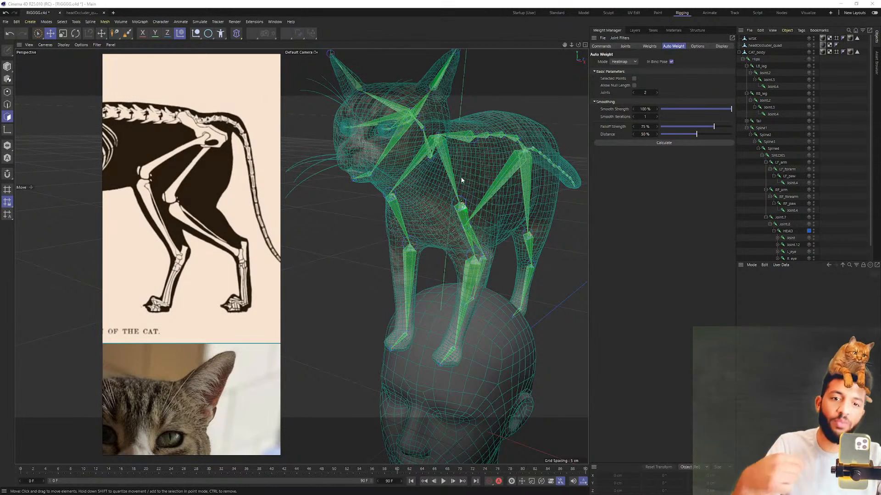
pyautogui.keyDown('alt'); pyautogui.moveTo(506, 177); pyautogui.dragTo(419, 157); pyautogui.keyUp('alt')
pyautogui.moveTo(203, 161); pyautogui.dragTo(321, 170, button='middle')
pyautogui.scroll(-1, 321, 169)
pyautogui.moveTo(206, 140); pyautogui.dragTo(288, 118, button='middle')
pyautogui.scroll(6, 189, 111)
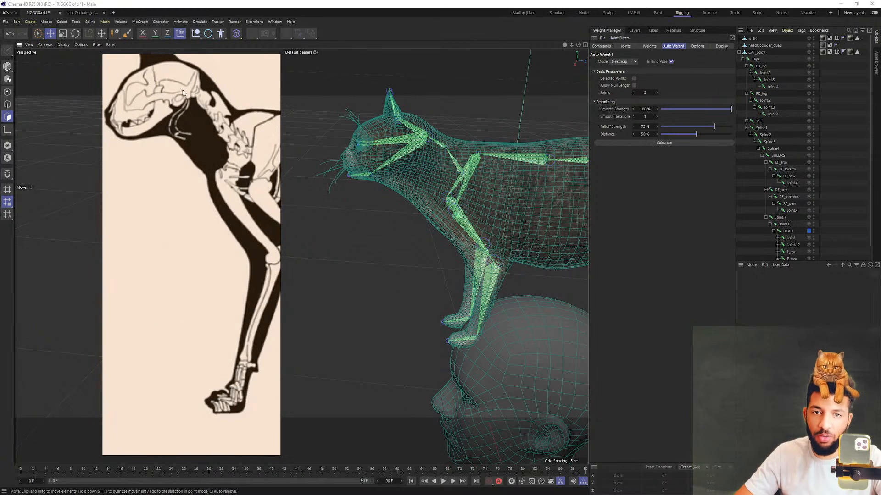
pyautogui.scroll(-4, 189, 111)
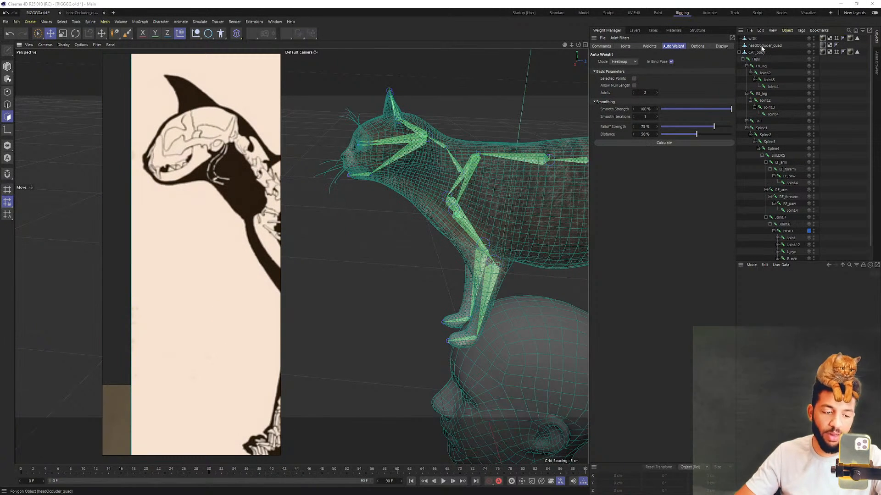
pyautogui.scroll(4, 431, 120)
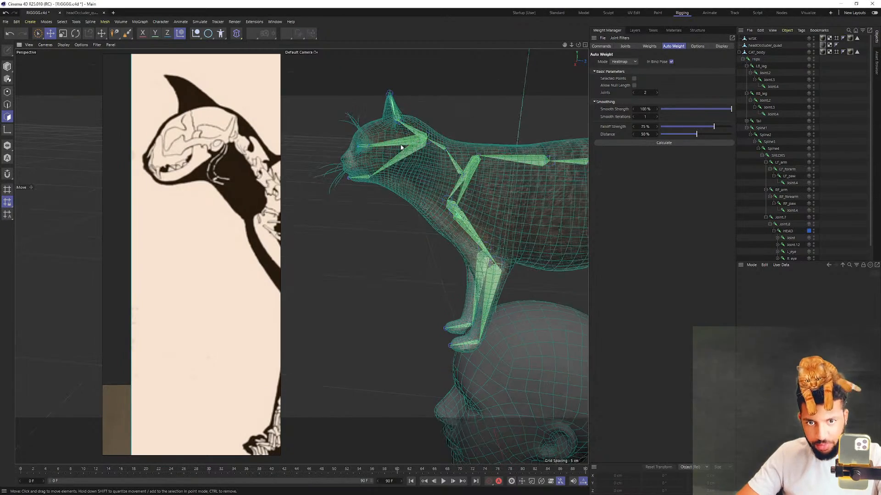
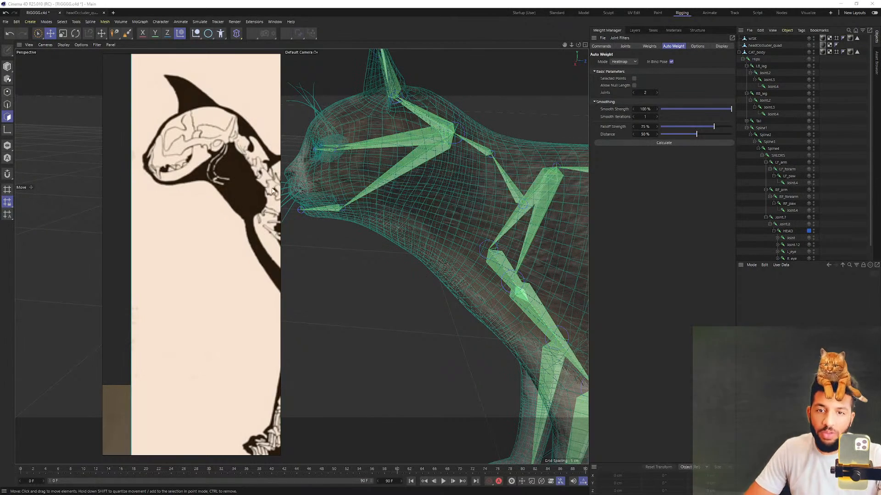
# Compare the rig's shoulders, forelegs, spine and hind legs with the matching bones in the skeleton drawing
pyautogui.scroll(-2, 231, 130)
pyautogui.moveTo(269, 143); pyautogui.dragTo(170, 149, button='middle')
pyautogui.scroll(-2, 181, 136)
pyautogui.scroll(-2, 442, 197)
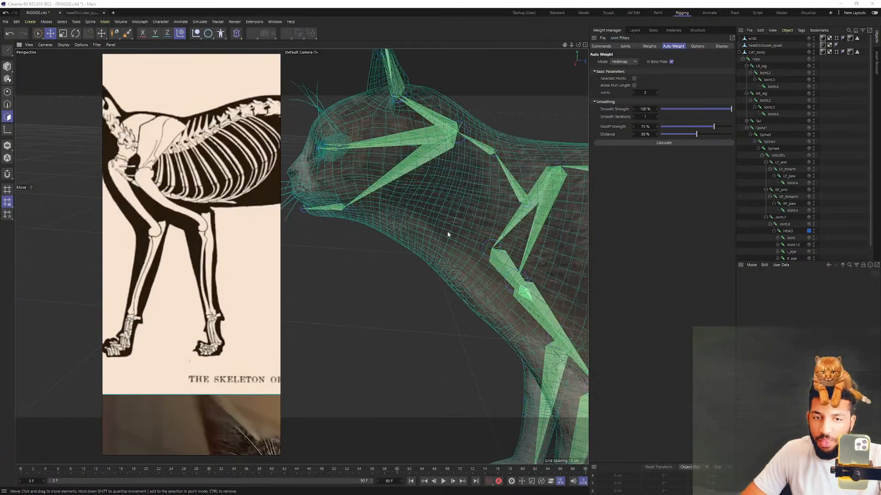
pyautogui.scroll(-3, 448, 234)
pyautogui.scroll(-3, 476, 253)
pyautogui.scroll(6, 431, 238)
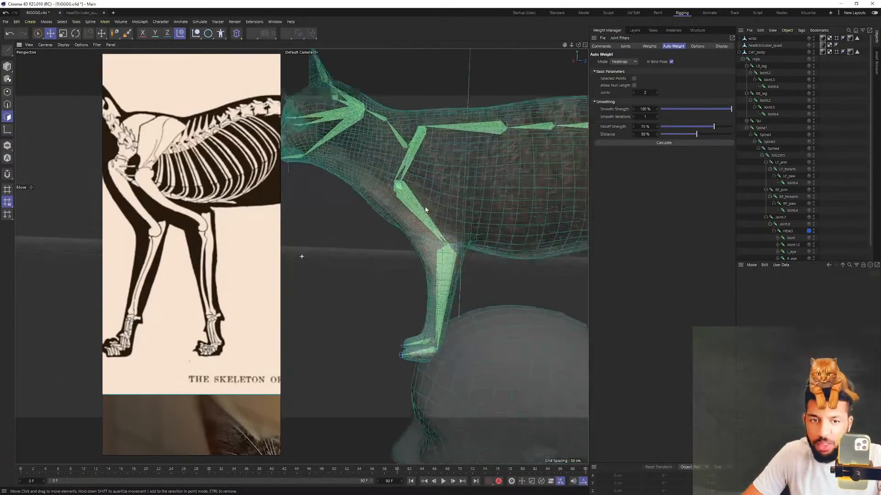
pyautogui.keyDown('alt'); pyautogui.moveTo(412, 181); pyautogui.dragTo(429, 194); pyautogui.keyUp('alt')
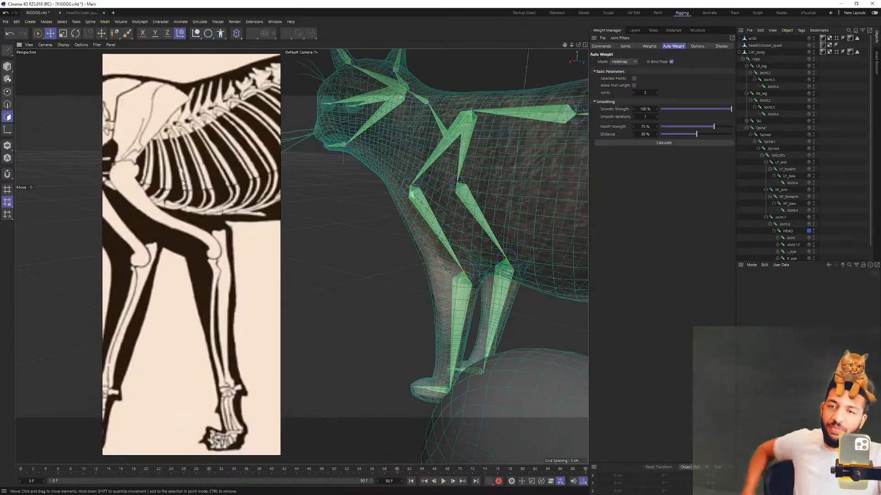
pyautogui.keyDown('alt'); pyautogui.moveTo(500, 202); pyautogui.dragTo(280, 227); pyautogui.keyUp('alt')
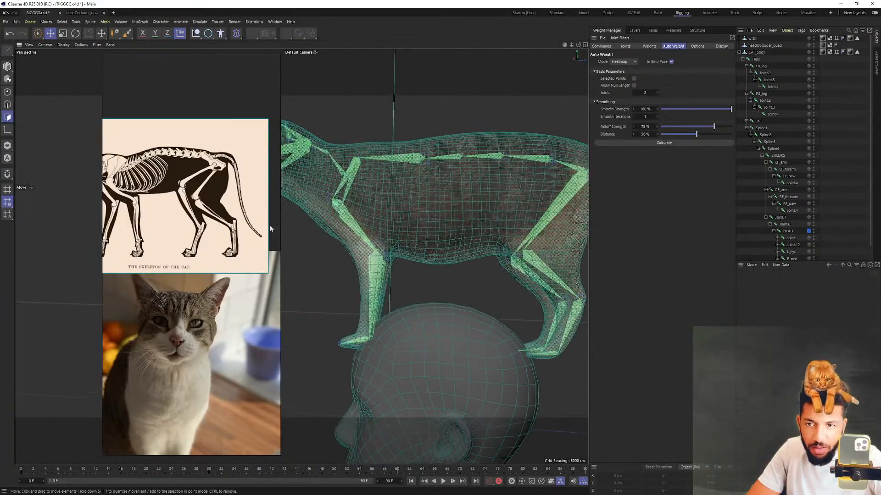
pyautogui.keyDown('alt'); pyautogui.moveTo(301, 255); pyautogui.dragTo(473, 257); pyautogui.keyUp('alt')
pyautogui.scroll(3, 472, 228)
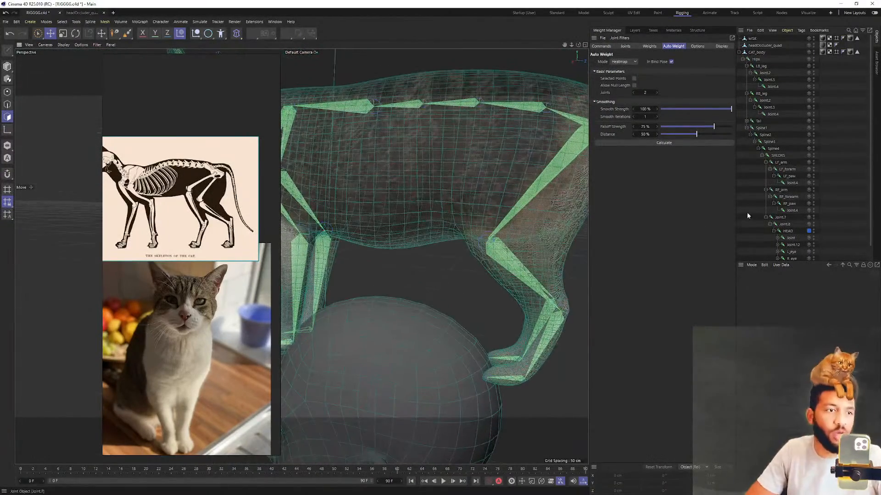
# Select the LB_leg and RB_leg joints together, switch to Model mode, and move both slightly, to about Y 19.04 cm and Z 13.75 cm
pyautogui.click(760, 121)
pyautogui.click(762, 94)
pyautogui.click(765, 73)
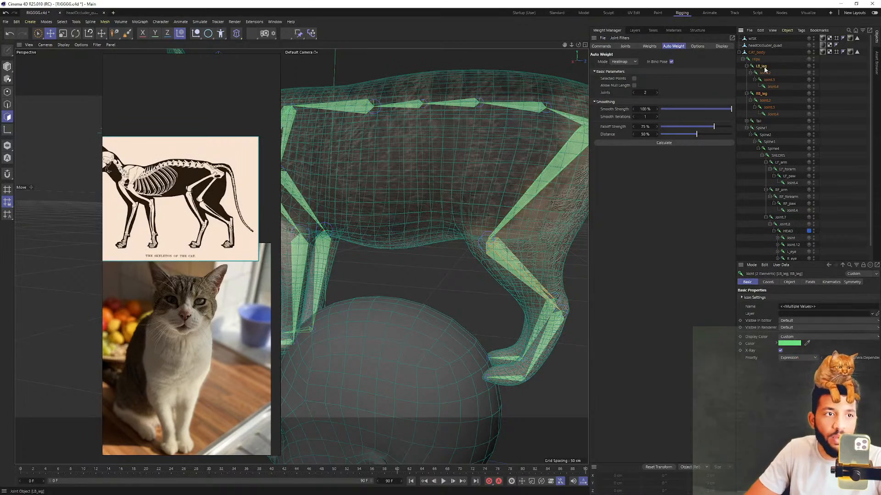
pyautogui.click(764, 94)
pyautogui.keyDown('alt'); pyautogui.moveTo(463, 230); pyautogui.dragTo(457, 208); pyautogui.keyUp('alt')
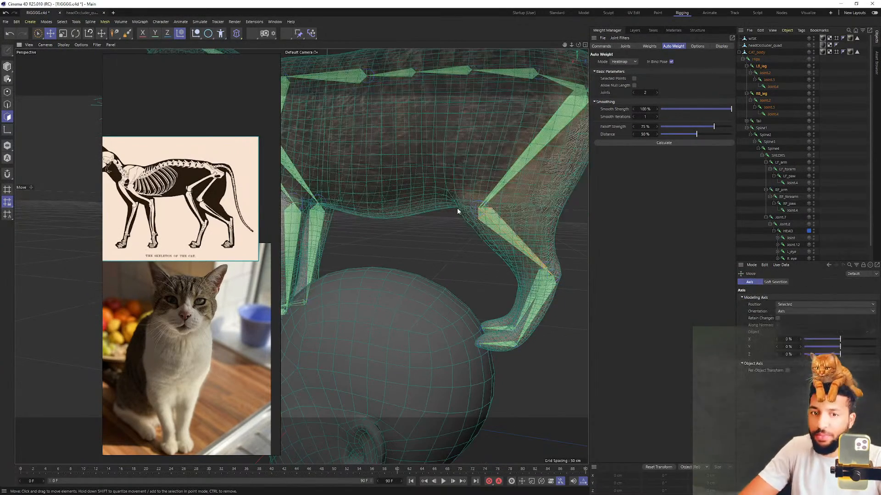
pyautogui.click(7, 68)
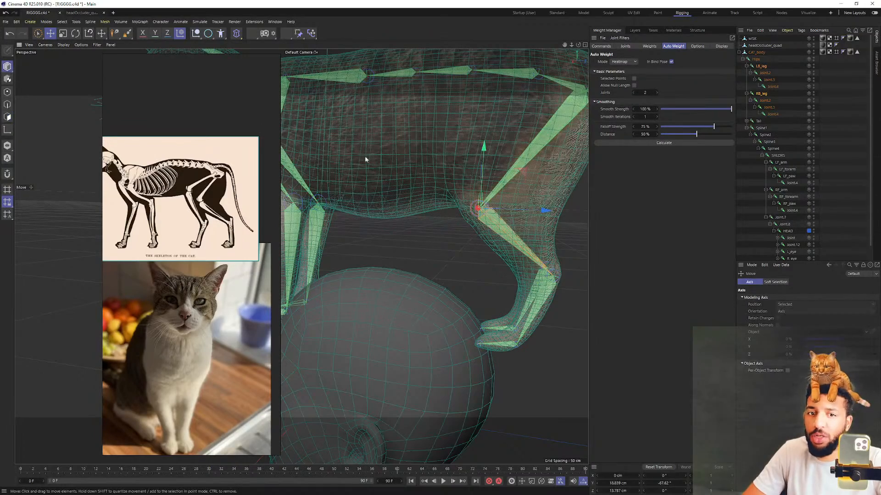
pyautogui.scroll(4, 484, 162)
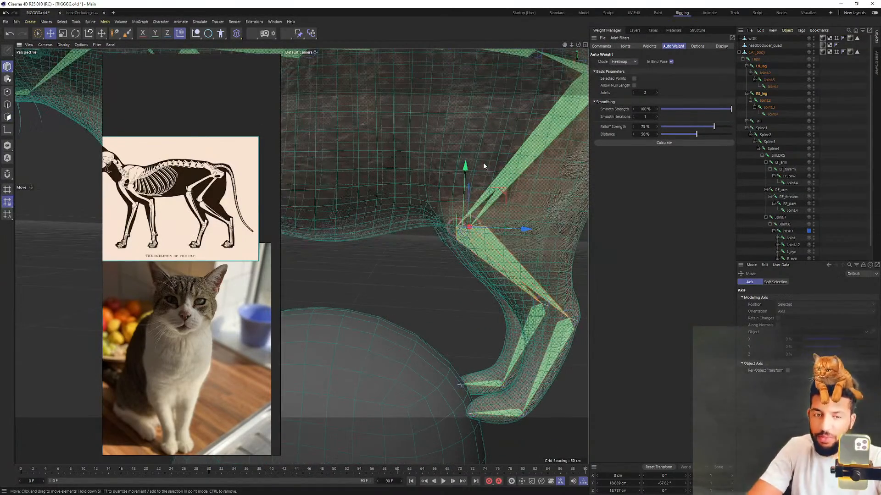
pyautogui.moveTo(506, 195); pyautogui.dragTo(349, 184)
# Try moving the paired LB_leg and RB_leg joints to a different knee position, and undo that move
pyautogui.scroll(-4, 475, 167)
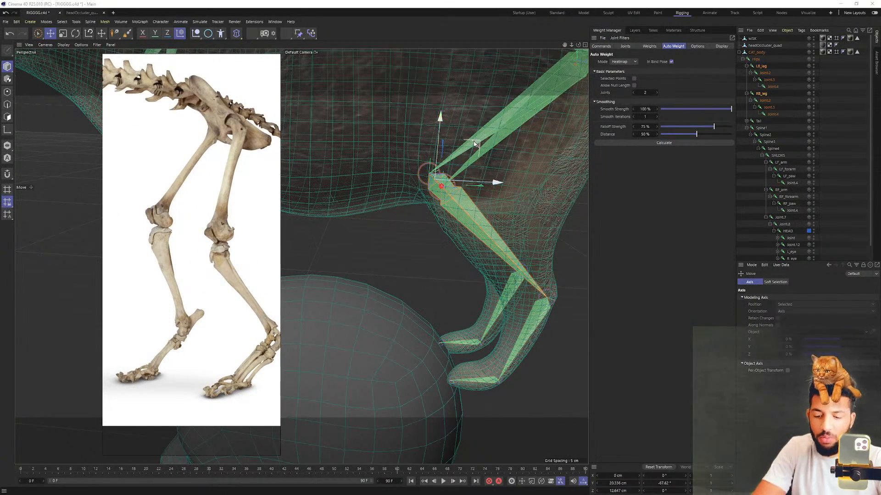
pyautogui.moveTo(477, 148); pyautogui.dragTo(475, 166)
pyautogui.hotkey('ctrl', 'z')
# Compare the full side view of the cat rig with the enlarged photographic reference of the whole skeleton
pyautogui.keyDown('alt'); pyautogui.moveTo(476, 166); pyautogui.dragTo(301, 255, button='right'); pyautogui.keyUp('alt')
pyautogui.keyDown('alt'); pyautogui.moveTo(494, 226); pyautogui.dragTo(486, 233); pyautogui.keyUp('alt')
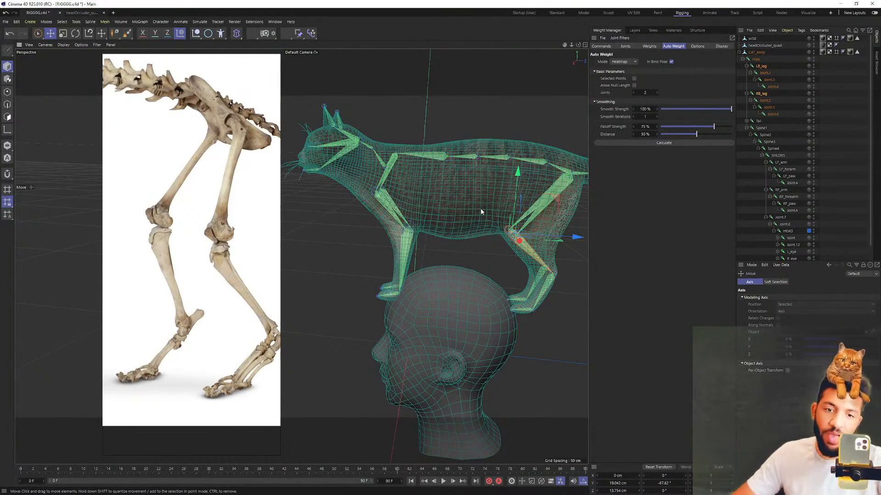
pyautogui.scroll(-5, 247, 182)
pyautogui.scroll(1, 243, 182)
pyautogui.moveTo(183, 179); pyautogui.dragTo(205, 168, button='middle')
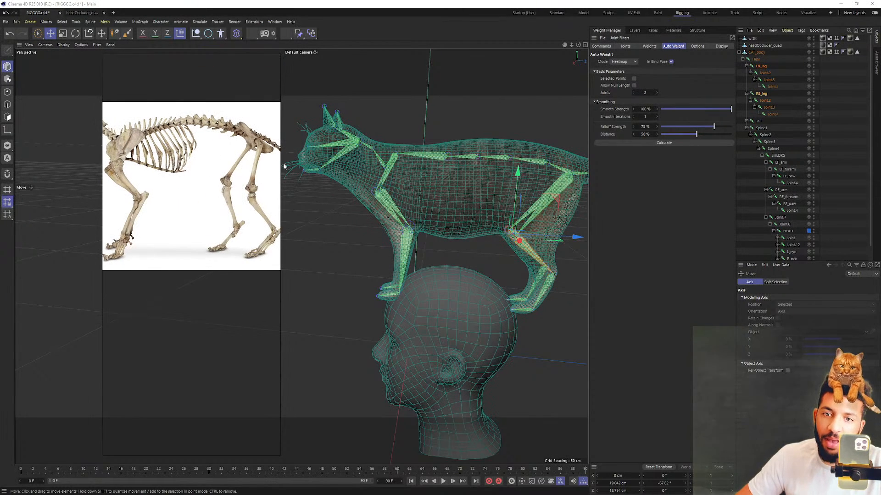
pyautogui.moveTo(278, 163); pyautogui.dragTo(510, 177)
pyautogui.moveTo(211, 173); pyautogui.dragTo(339, 206, button='middle')
pyautogui.scroll(4, 325, 201)
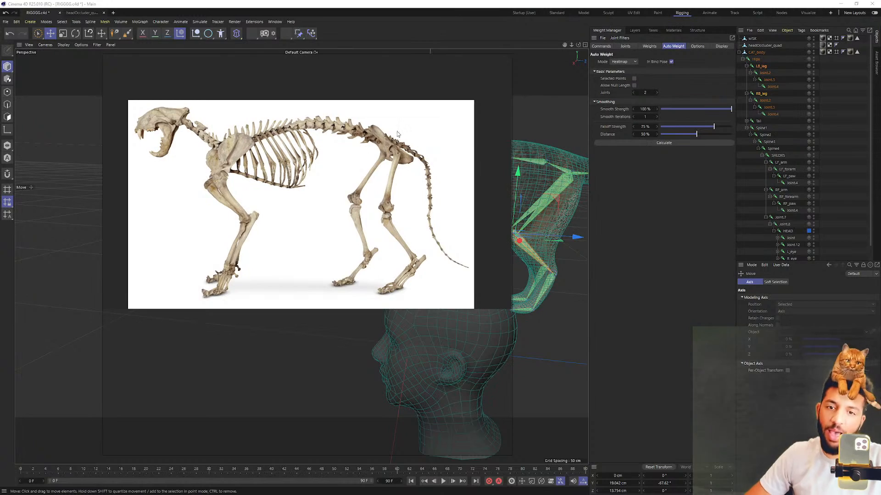
# Set the skeleton reference aside and examine the complete cat rig from the front and side
pyautogui.moveTo(398, 164); pyautogui.dragTo(93, 252, button='right')
pyautogui.keyDown('alt'); pyautogui.moveTo(437, 200); pyautogui.dragTo(408, 196); pyautogui.keyUp('alt')
pyautogui.scroll(3, 408, 196)
pyautogui.keyDown('alt'); pyautogui.moveTo(262, 157); pyautogui.dragTo(464, 180); pyautogui.keyUp('alt')
pyautogui.keyDown('alt'); pyautogui.moveTo(464, 179); pyautogui.dragTo(569, 154, button='middle'); pyautogui.keyUp('alt')
pyautogui.keyDown('alt'); pyautogui.moveTo(569, 154); pyautogui.dragTo(523, 184, button='right'); pyautogui.keyUp('alt')
pyautogui.keyDown('alt'); pyautogui.moveTo(523, 184); pyautogui.dragTo(462, 159); pyautogui.keyUp('alt')
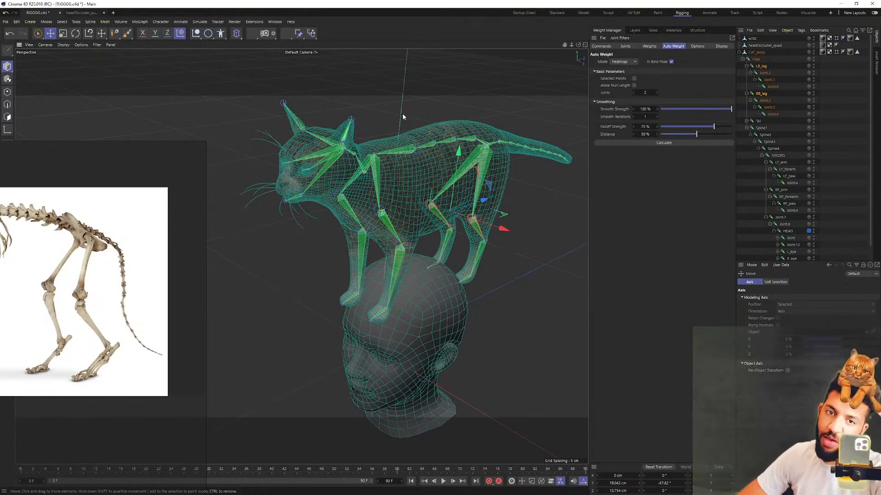
pyautogui.keyDown('alt'); pyautogui.moveTo(393, 146); pyautogui.dragTo(413, 106, button='middle'); pyautogui.keyUp('alt')
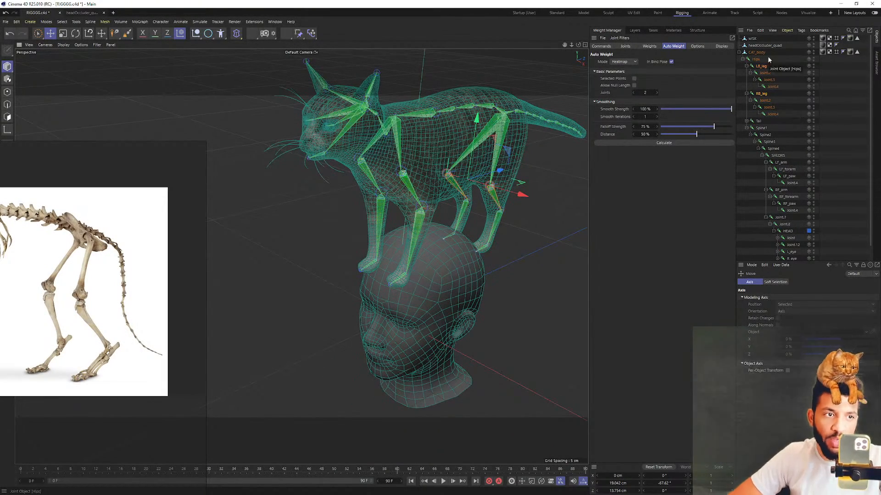
# Select the Spine1 joint, switch to the Rotate tool, and check its pivot from the side of the cat
pyautogui.click(769, 131)
pyautogui.press('r')
pyautogui.keyDown('alt'); pyautogui.moveTo(501, 155); pyautogui.dragTo(481, 128); pyautogui.keyUp('alt')
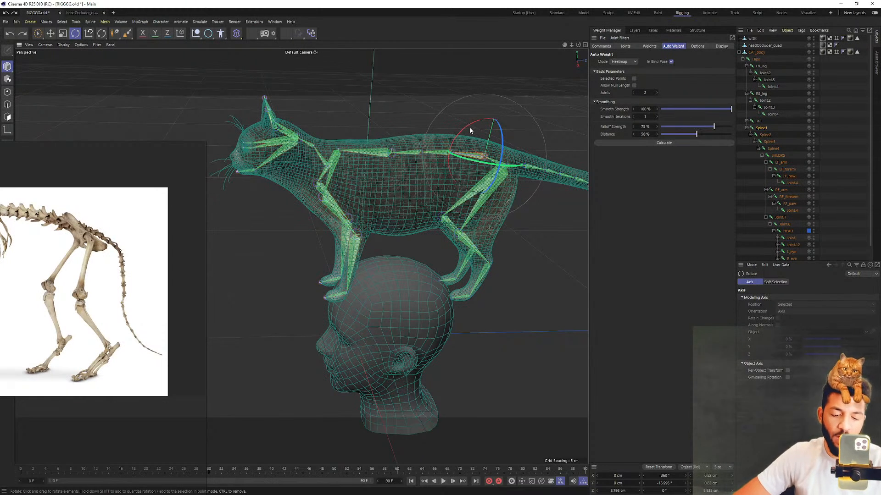
# Bring the reference board forward and enlarge the illustrated cat skeleton beside the rig
pyautogui.moveTo(158, 235); pyautogui.dragTo(444, 196, button='right')
pyautogui.scroll(-8, 279, 211)
pyautogui.moveTo(281, 185); pyautogui.dragTo(255, 232, button='middle')
pyautogui.scroll(10, 255, 232)
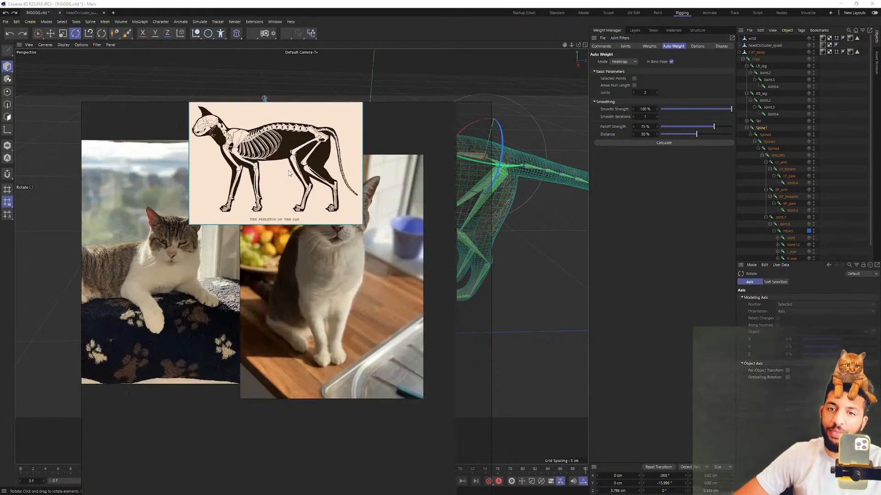
pyautogui.scroll(10, 296, 207)
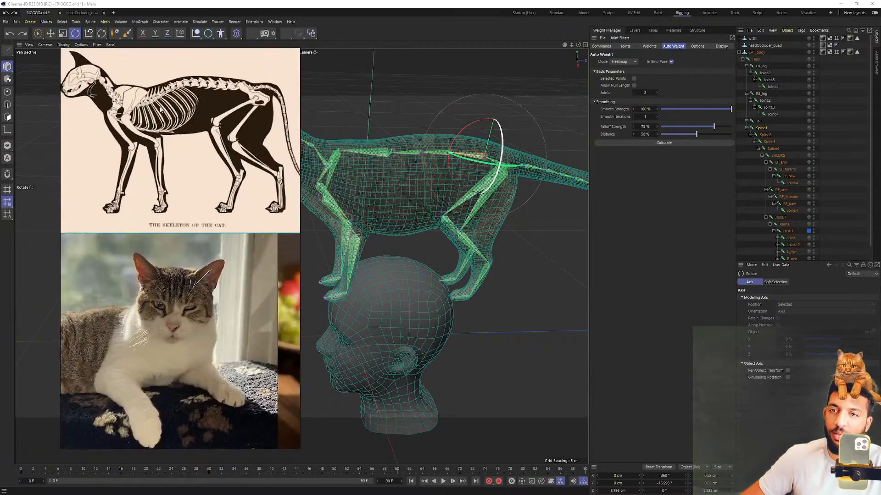
# Select the CAT_body mesh and inspect the front leg joints up close from the side and front
pyautogui.click(339, 182)
pyautogui.scroll(10, 344, 165)
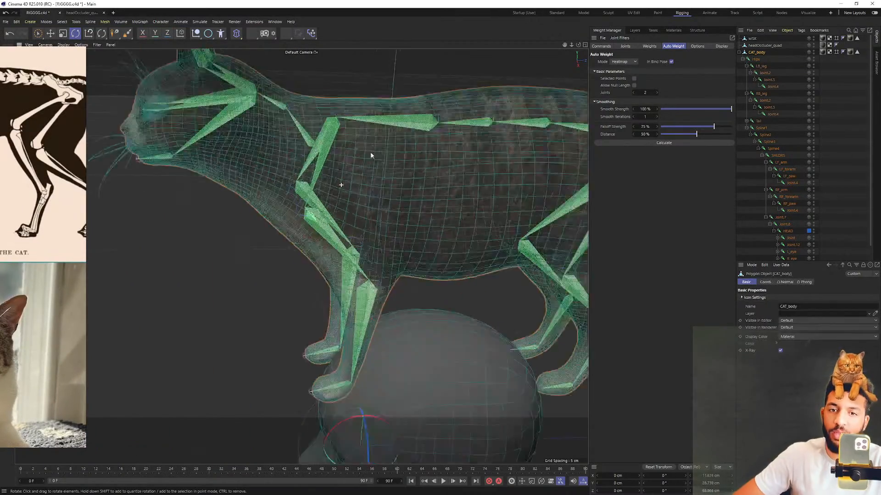
pyautogui.keyDown('alt'); pyautogui.moveTo(342, 145); pyautogui.dragTo(364, 195); pyautogui.keyUp('alt')
pyautogui.scroll(8, 322, 158)
pyautogui.scroll(-8, 223, 167)
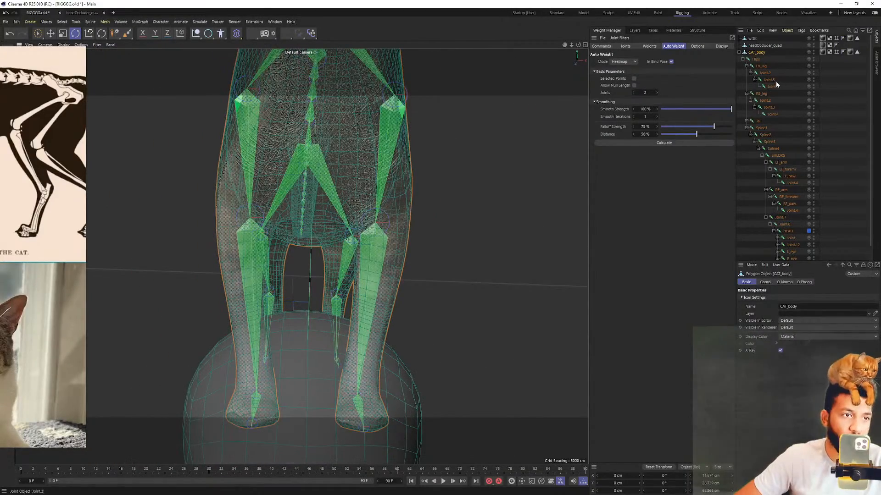
# Select the RF_forearm and LF_forearm joints together, switch to the Scale tool, and examine the lower leg joints
pyautogui.click(782, 199)
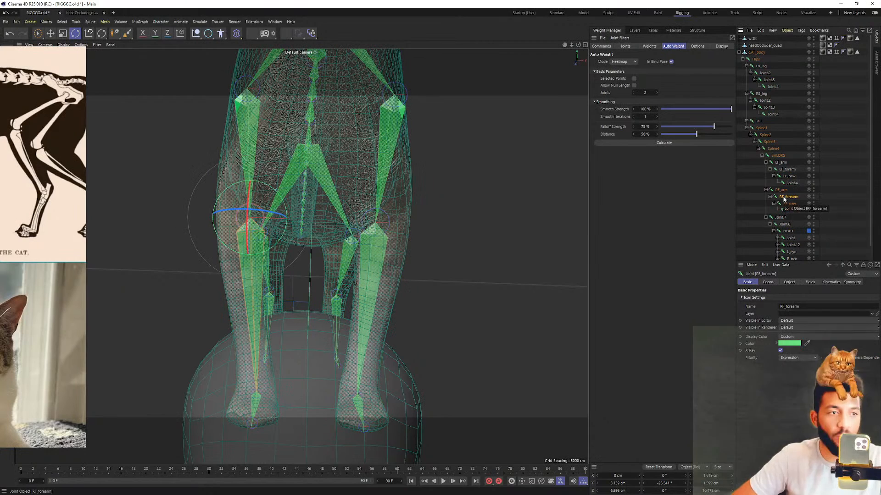
pyautogui.keyDown('ctrl'); pyautogui.click(787, 169); pyautogui.keyUp('ctrl')
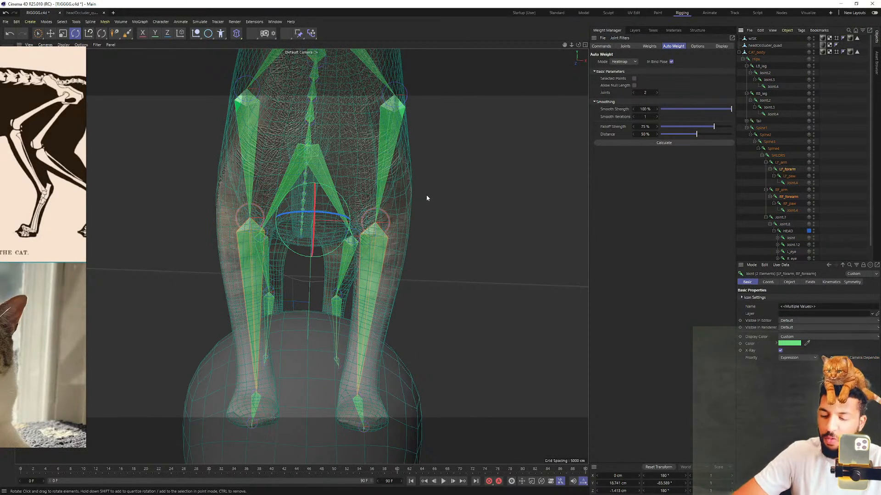
pyautogui.press('t')
pyautogui.moveTo(375, 224); pyautogui.dragTo(223, 188)
pyautogui.keyDown('alt'); pyautogui.moveTo(342, 195); pyautogui.dragTo(202, 222); pyautogui.keyUp('alt')
pyautogui.keyDown('alt'); pyautogui.moveTo(274, 212); pyautogui.dragTo(383, 201); pyautogui.keyUp('alt')
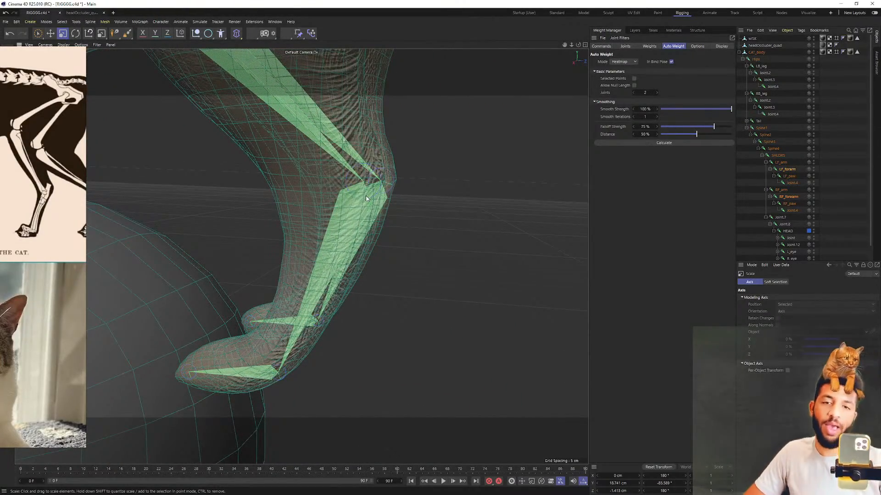
# Compare the hind leg joints with the enlarged hind-leg bones in the skeleton drawing, including from behind
pyautogui.keyDown('alt'); pyautogui.moveTo(275, 260); pyautogui.dragTo(371, 256, button='middle'); pyautogui.keyUp('alt')
pyautogui.scroll(-3, 476, 185)
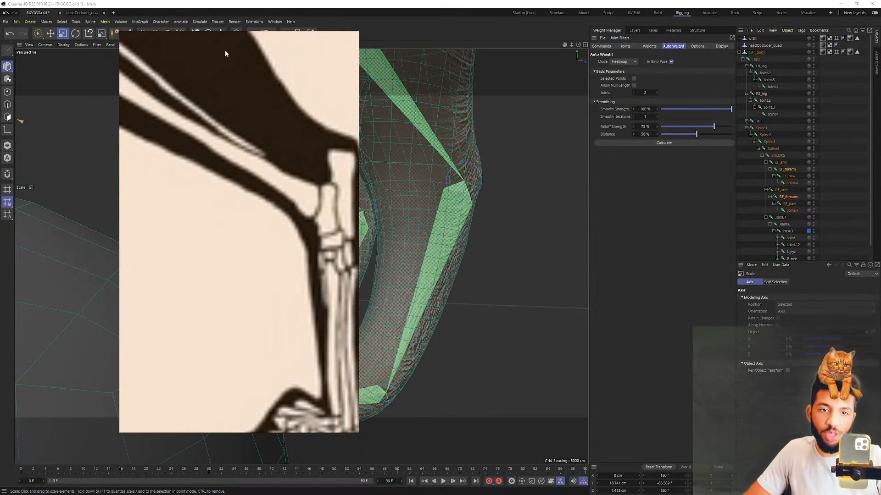
pyautogui.scroll(-3, 339, 190)
pyautogui.moveTo(339, 189); pyautogui.dragTo(182, 185, button='right')
pyautogui.scroll(-4, 447, 181)
pyautogui.moveTo(416, 183)
pyautogui.keyDown('alt'); pyautogui.mouseDown()
pyautogui.moveTo(466, 188)
pyautogui.moveTo(405, 195)
pyautogui.mouseUp(); pyautogui.keyUp('alt')
pyautogui.scroll(3, 413, 190)
pyautogui.keyDown('alt'); pyautogui.moveTo(452, 171); pyautogui.dragTo(504, 187); pyautogui.keyUp('alt')
pyautogui.keyDown('alt'); pyautogui.moveTo(449, 195); pyautogui.dragTo(511, 165); pyautogui.keyUp('alt')
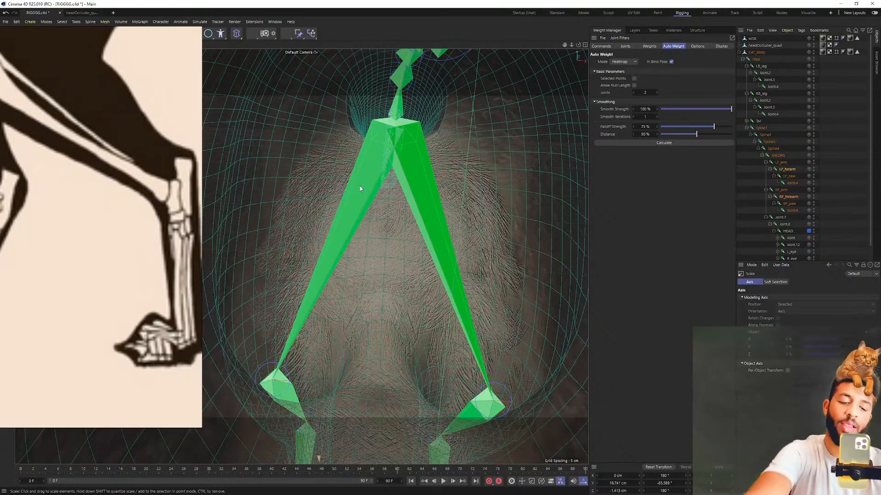
# Examine the complete cat rig standing on the head while repositioning the hind-leg skeleton reference beside it
pyautogui.keyDown('alt'); pyautogui.moveTo(519, 209); pyautogui.dragTo(479, 91); pyautogui.keyUp('alt')
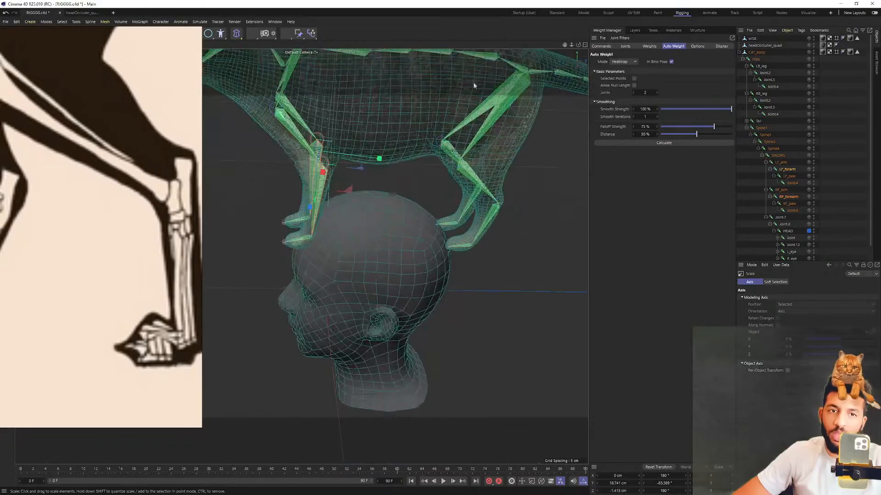
pyautogui.scroll(-2, 466, 107)
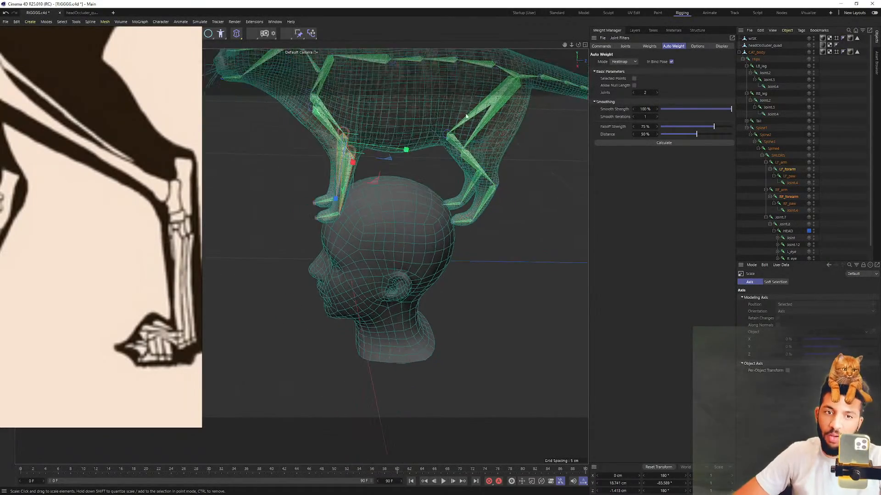
pyautogui.keyDown('alt'); pyautogui.moveTo(466, 106); pyautogui.dragTo(435, 172, button='middle'); pyautogui.keyUp('alt')
pyautogui.keyDown('alt'); pyautogui.moveTo(434, 173); pyautogui.dragTo(445, 131); pyautogui.keyUp('alt')
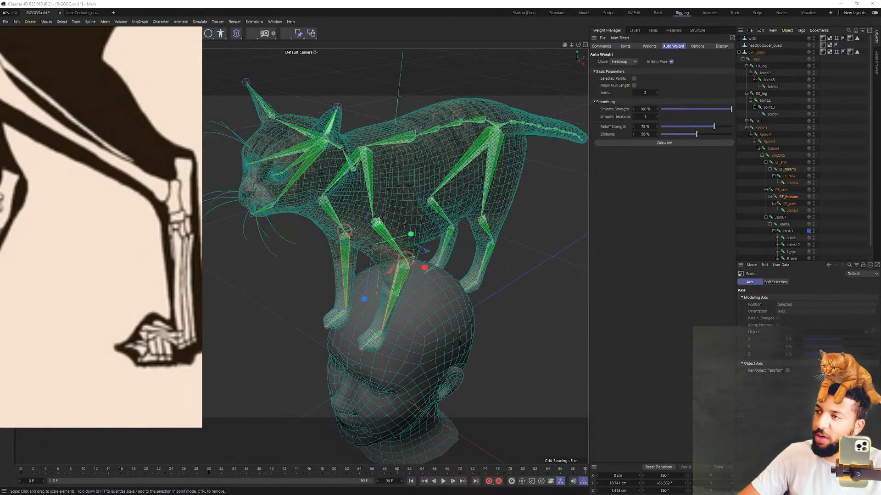
pyautogui.moveTo(178, 99); pyautogui.dragTo(226, 120)
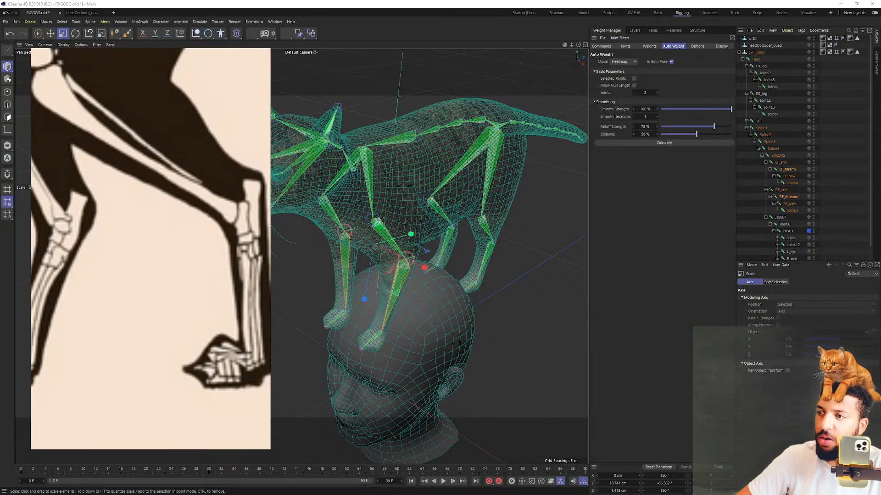
pyautogui.moveTo(255, 263)
pyautogui.mouseDown(button='right')
pyautogui.moveTo(205, 271)
pyautogui.moveTo(259, 258)
pyautogui.mouseUp(button='right')
pyautogui.moveTo(447, 166)
pyautogui.keyDown('alt'); pyautogui.mouseDown()
pyautogui.moveTo(427, 163)
pyautogui.moveTo(452, 154)
pyautogui.mouseUp(); pyautogui.keyUp('alt')
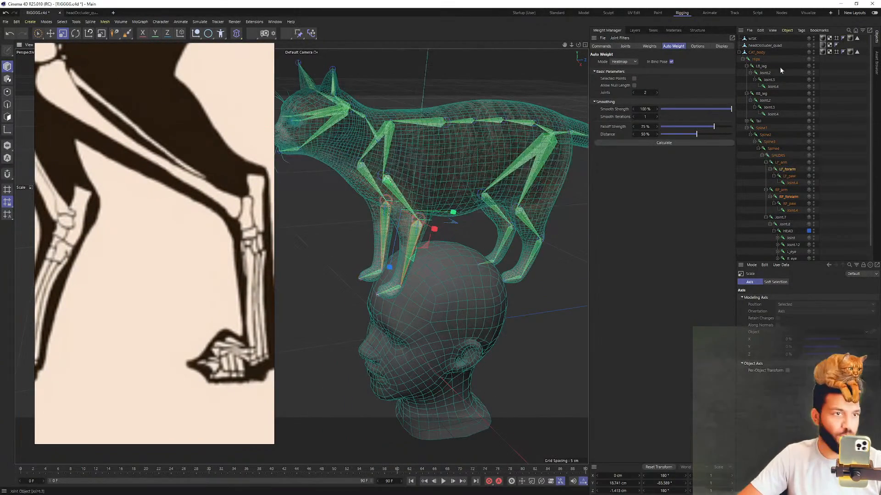
# Hide headOccluder_quad and select the wISK mesh to inspect the whiskers on the cat alone
pyautogui.click(814, 44)
pyautogui.keyDown('alt'); pyautogui.moveTo(513, 207); pyautogui.dragTo(312, 125); pyautogui.keyUp('alt')
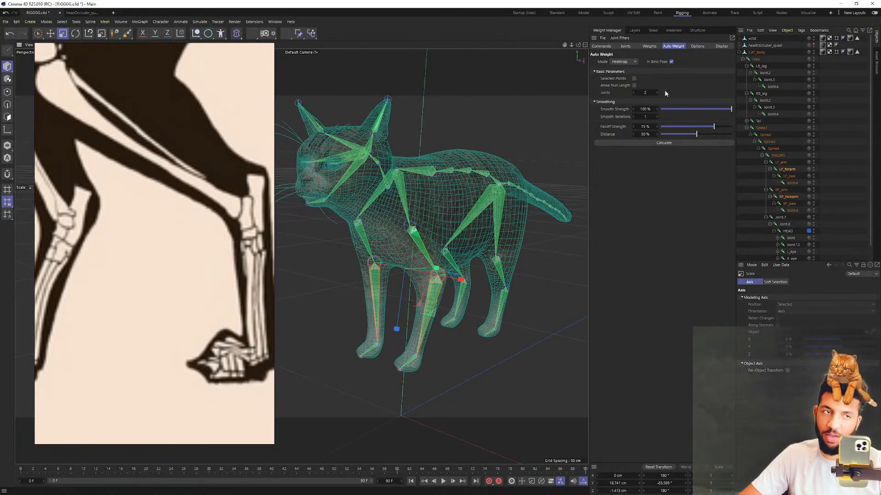
pyautogui.click(752, 39)
pyautogui.keyDown('alt'); pyautogui.moveTo(400, 298); pyautogui.dragTo(432, 216); pyautogui.keyUp('alt')
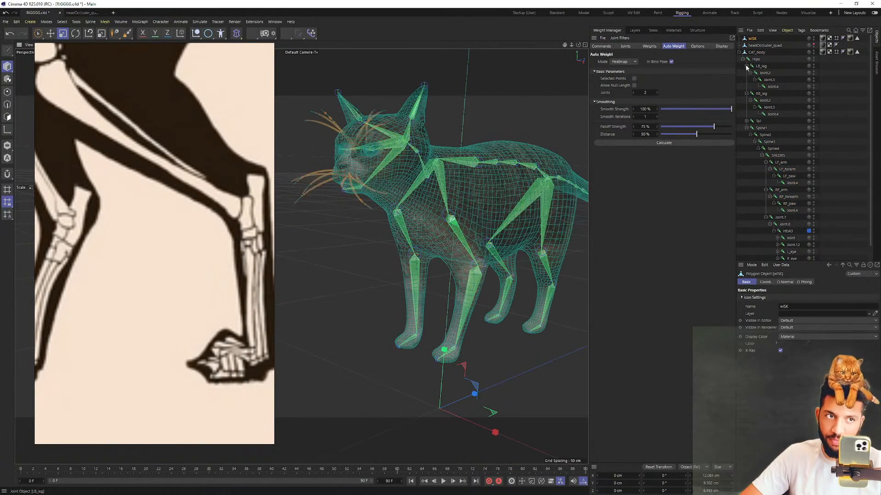
# Collapse the joint hierarchy under CAT_body and select the CAT_body mesh
pyautogui.click(740, 52)
pyautogui.keyDown('alt'); pyautogui.moveTo(381, 204); pyautogui.dragTo(365, 243); pyautogui.keyUp('alt')
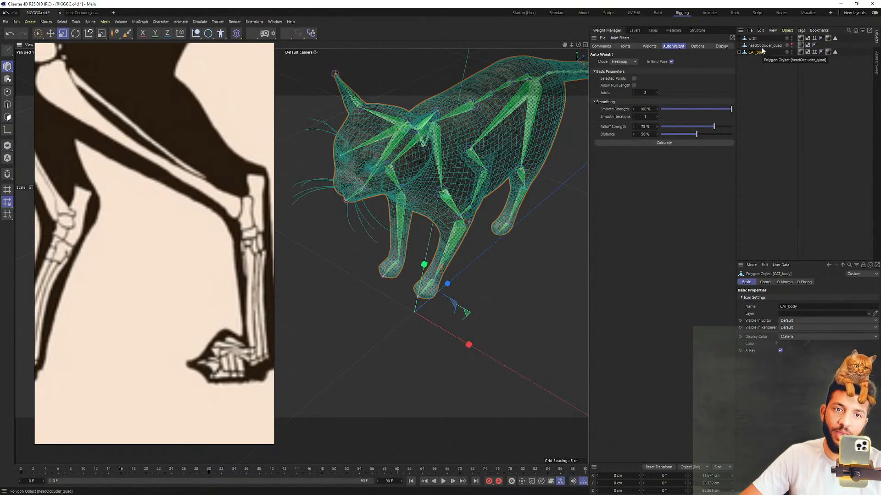
pyautogui.keyDown('alt'); pyautogui.moveTo(447, 123); pyautogui.dragTo(384, 157); pyautogui.keyUp('alt')
# Resize the reference window, frame the head and front legs of the skeleton drawing, and compare them with the rig
pyautogui.moveTo(273, 45); pyautogui.dragTo(219, 77)
pyautogui.scroll(-4, 169, 153)
pyautogui.moveTo(158, 166); pyautogui.dragTo(219, 258, button='middle')
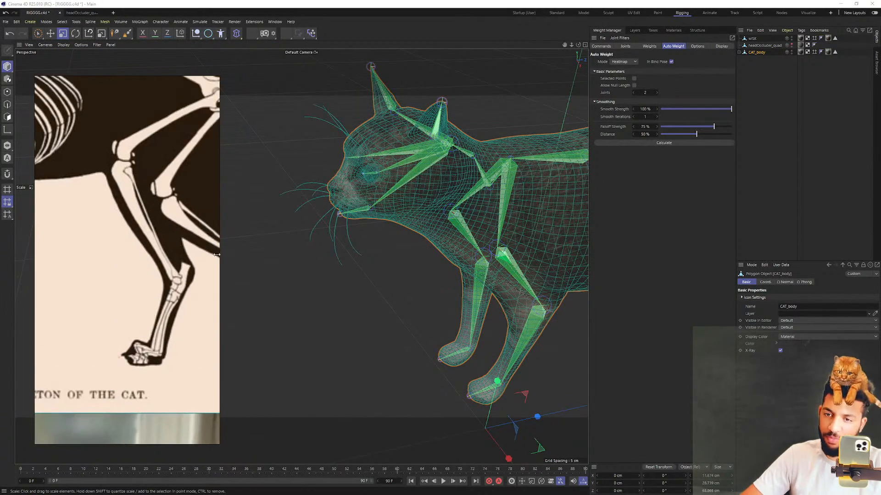
pyautogui.moveTo(136, 207); pyautogui.dragTo(242, 213, button='middle')
pyautogui.moveTo(78, 176); pyautogui.dragTo(178, 209, button='middle')
pyautogui.scroll(-3, 176, 208)
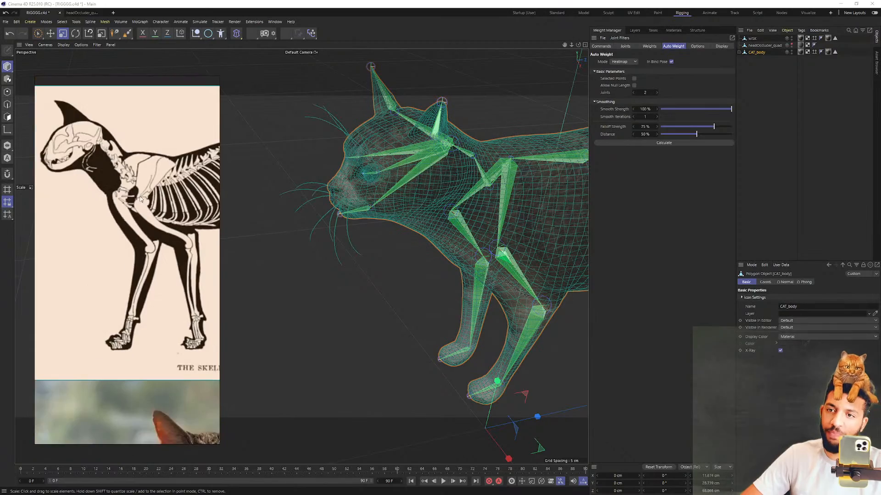
pyautogui.moveTo(86, 177); pyautogui.dragTo(77, 155, button='right')
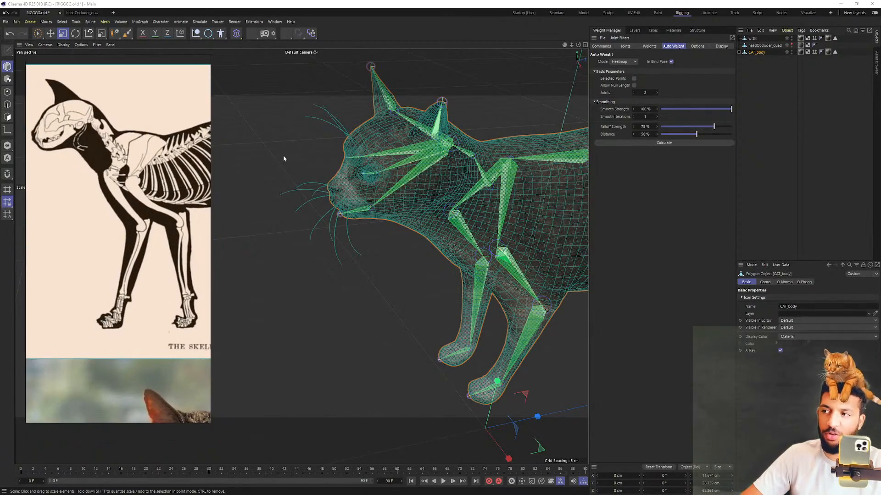
pyautogui.keyDown('alt'); pyautogui.moveTo(360, 164); pyautogui.dragTo(449, 152); pyautogui.keyUp('alt')
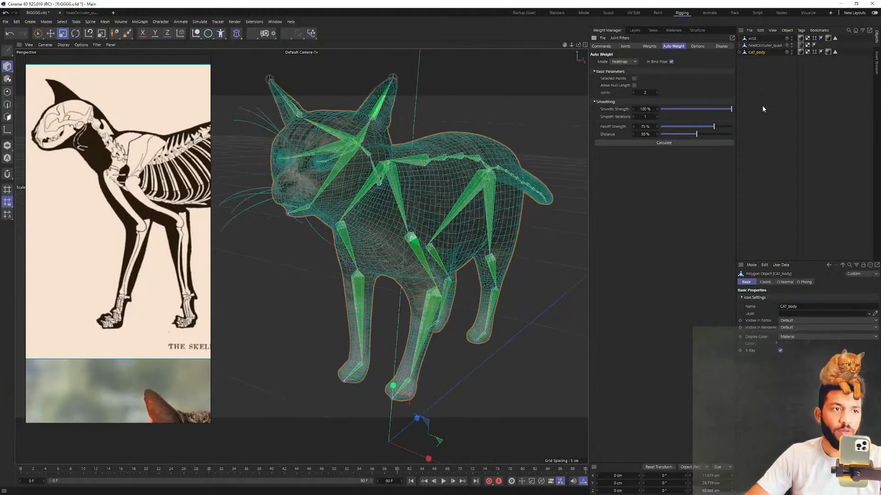
# Clear the object selection and save the RIGGGG.c4d project
pyautogui.click(761, 105)
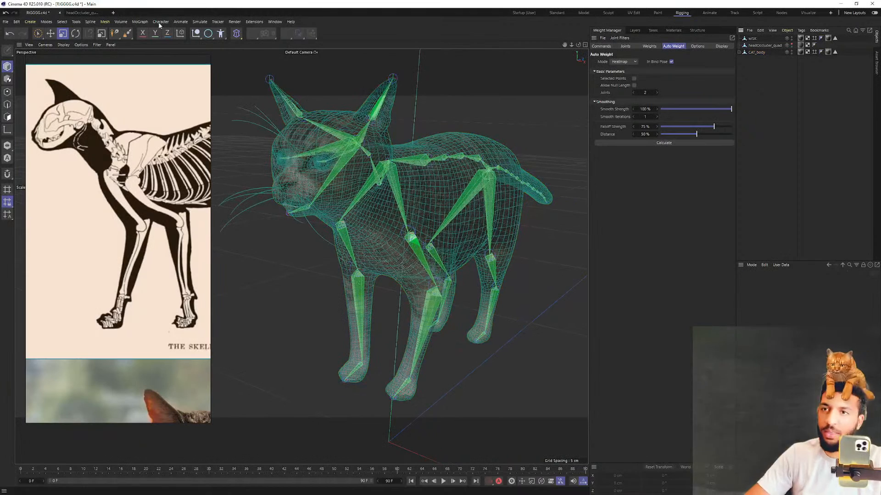
pyautogui.click(8, 22)
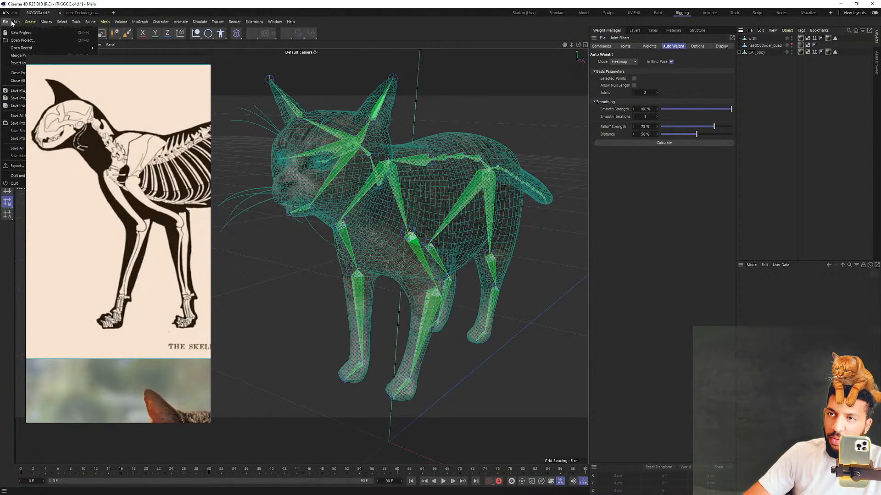
pyautogui.click(16, 91)
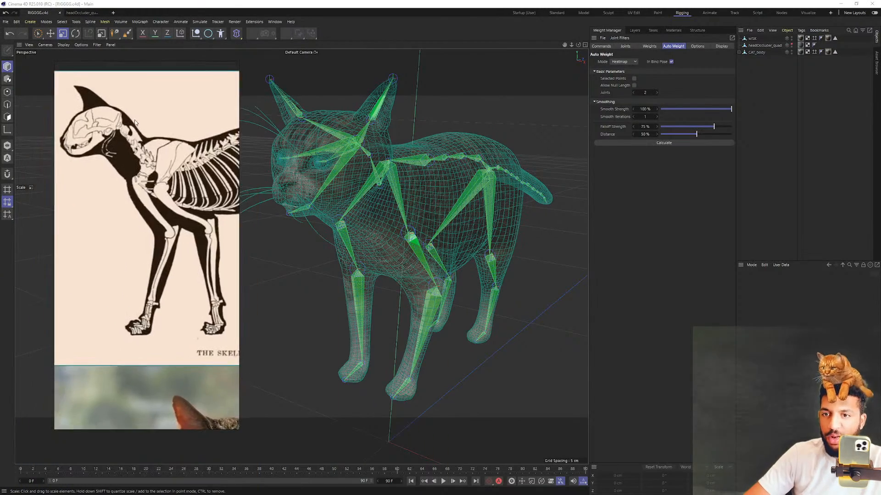
# Make headOccluder_quad visible again, return its visibility to default, and select CAT_body
pyautogui.keyDown('alt'); pyautogui.moveTo(270, 163); pyautogui.dragTo(352, 176); pyautogui.keyUp('alt')
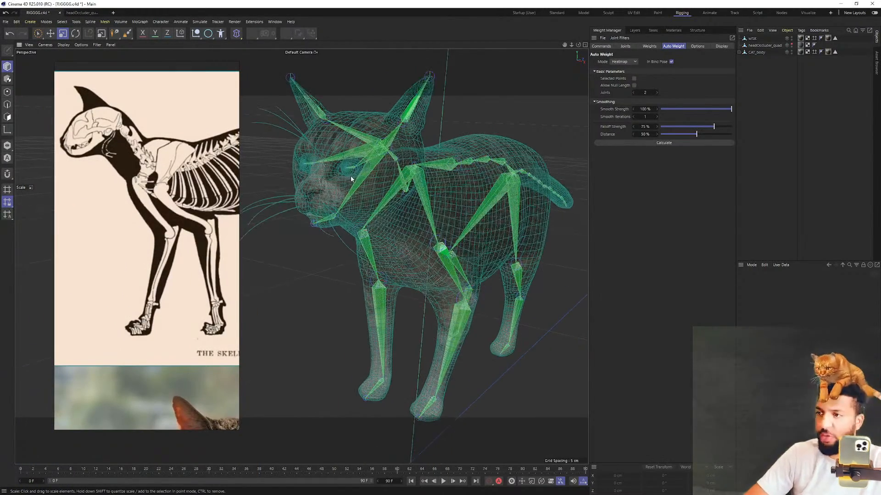
pyautogui.keyDown('alt'); pyautogui.moveTo(423, 182); pyautogui.dragTo(555, 121); pyautogui.keyUp('alt')
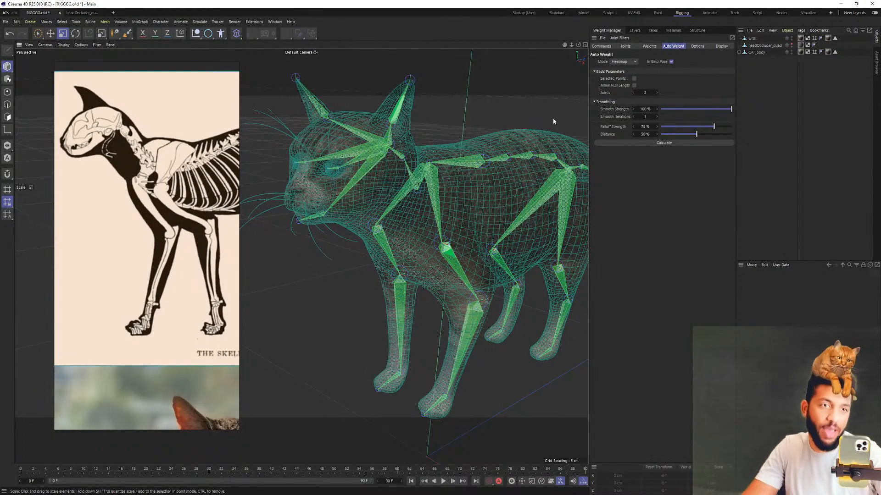
pyautogui.keyDown('alt'); pyautogui.moveTo(517, 175); pyautogui.dragTo(479, 165, button='middle'); pyautogui.keyUp('alt')
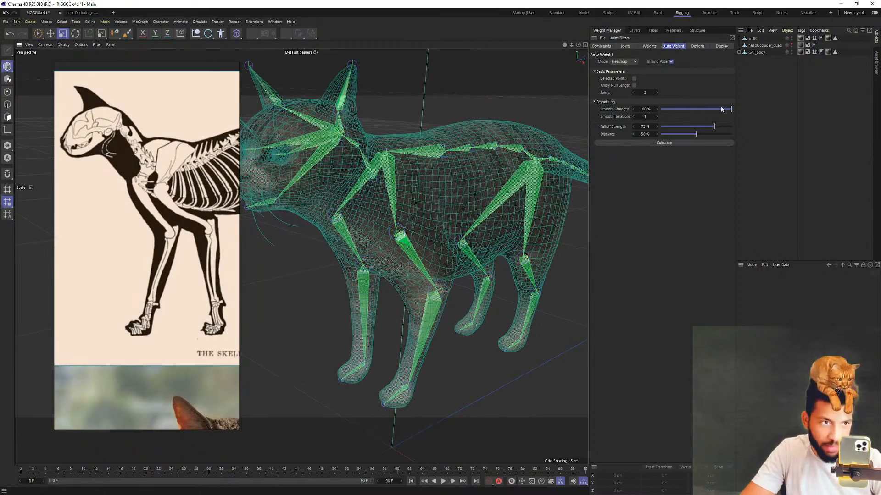
pyautogui.click(791, 44)
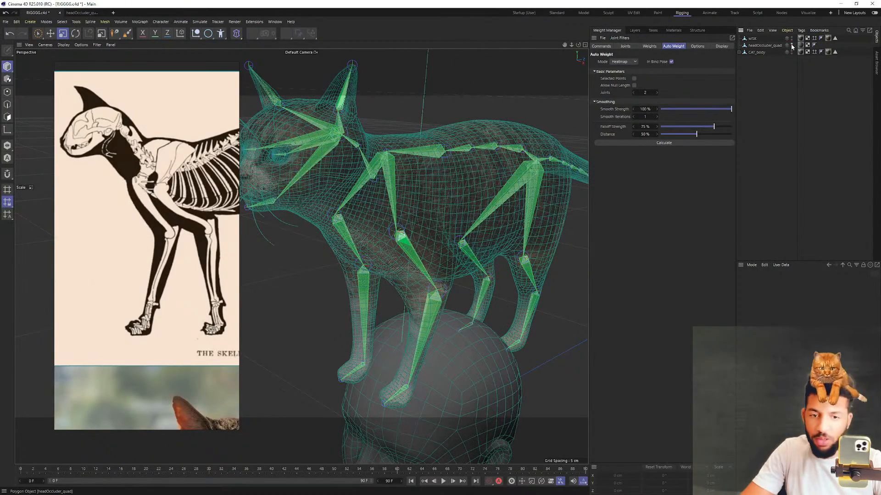
pyautogui.click(757, 53)
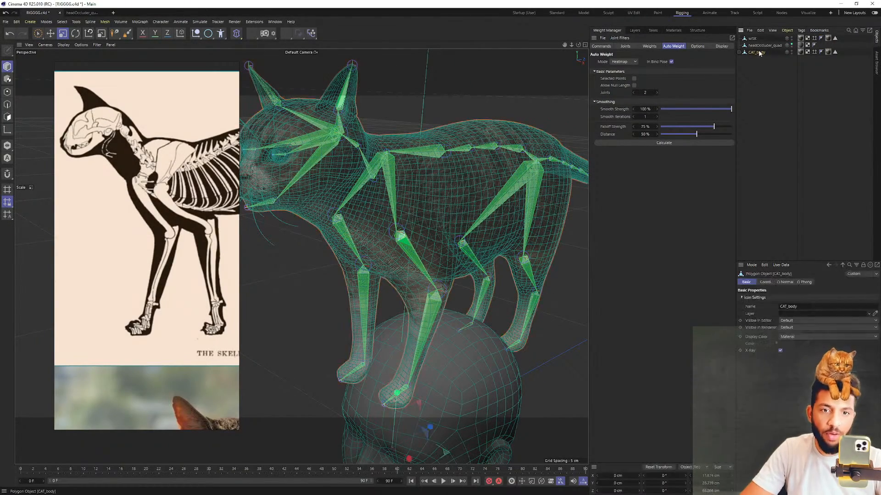
pyautogui.scroll(-6, 510, 200)
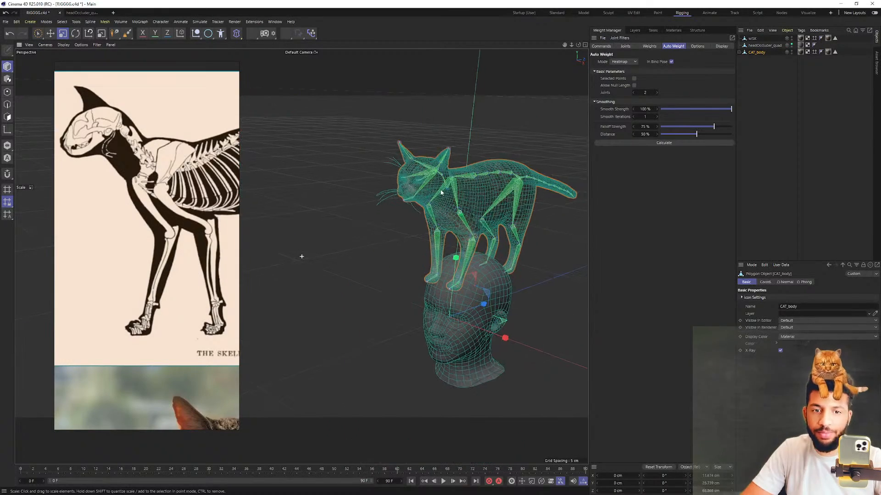
pyautogui.click(791, 45)
pyautogui.click(791, 45)
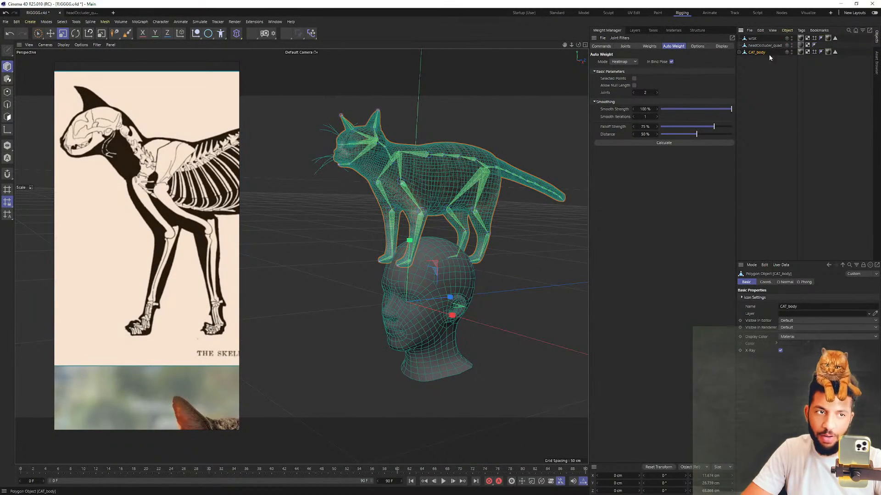
# Save the project again with the head and cat meshes both displayed
pyautogui.keyDown('alt'); pyautogui.moveTo(463, 190); pyautogui.dragTo(443, 175); pyautogui.keyUp('alt')
pyautogui.scroll(5, 472, 178)
pyautogui.hotkey('ctrl', 's')
pyautogui.scroll(3, 346, 159)
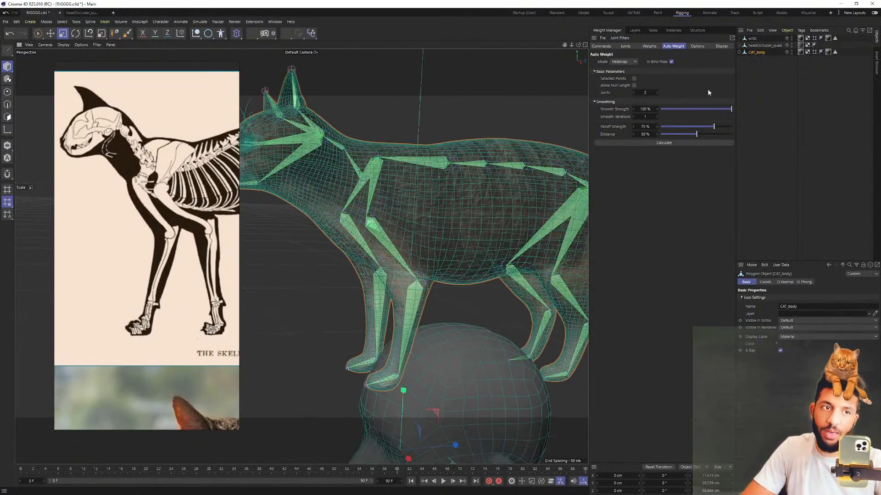
# Unfold the CAT_body joint hierarchy and select Joint.2 of the LB_leg chain with the Rotate tool active
pyautogui.click(739, 51)
pyautogui.click(764, 74)
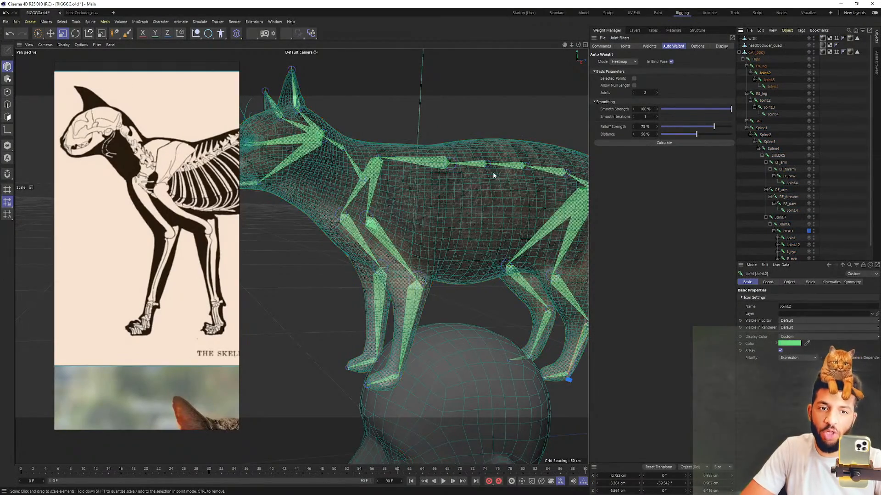
pyautogui.scroll(-4, 487, 177)
pyautogui.press('r')
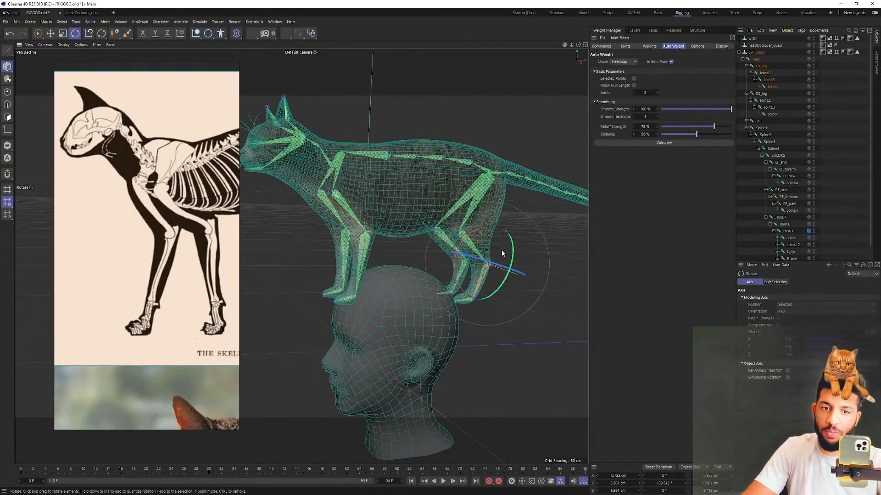
pyautogui.scroll(5, 505, 243)
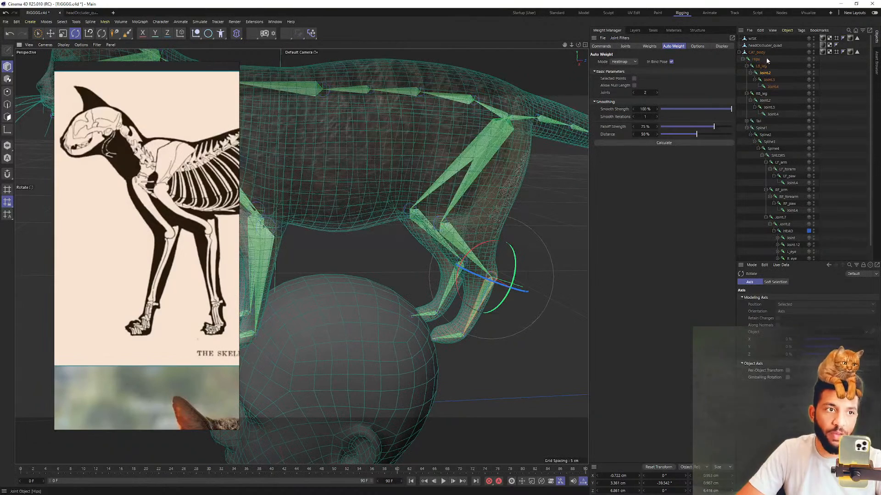
# Try rotating the LB_leg joint without any binding and undo the rotation
pyautogui.click(762, 66)
pyautogui.moveTo(416, 196); pyautogui.dragTo(399, 298)
pyautogui.hotkey('ctrl', 'z')
# Unfold the Tail joint chain and enlarge the object list to show the entire joint hierarchy
pyautogui.keyDown('alt'); pyautogui.moveTo(408, 262); pyautogui.dragTo(301, 255, button='right'); pyautogui.keyUp('alt')
pyautogui.keyDown('alt'); pyautogui.moveTo(301, 255); pyautogui.dragTo(473, 208); pyautogui.keyUp('alt')
pyautogui.keyDown('alt'); pyautogui.moveTo(473, 209); pyautogui.dragTo(498, 205, button='right'); pyautogui.keyUp('alt')
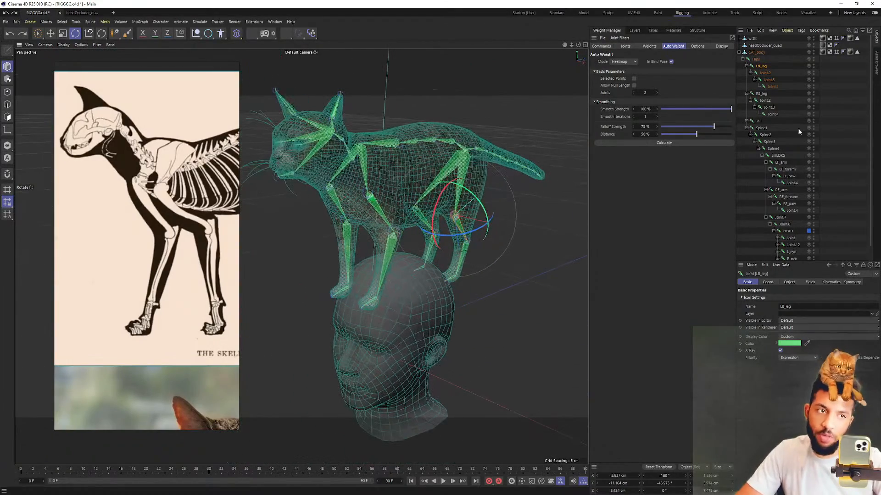
pyautogui.click(747, 121)
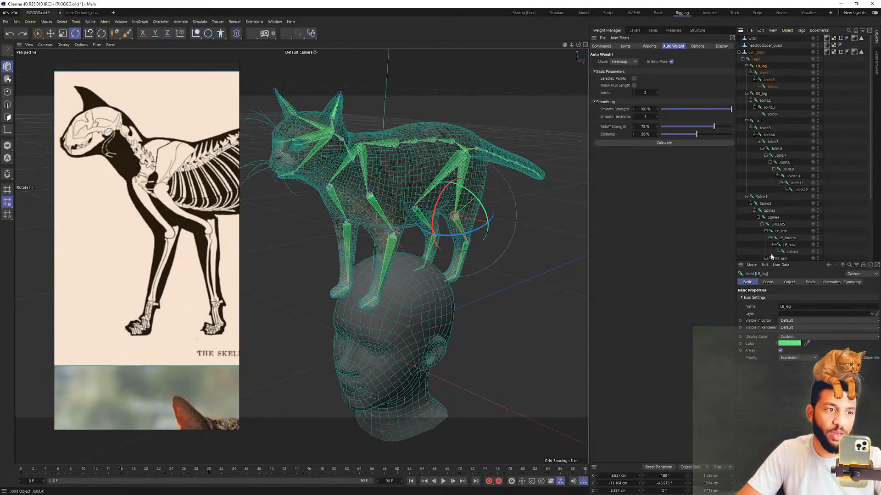
pyautogui.moveTo(770, 261); pyautogui.dragTo(777, 403)
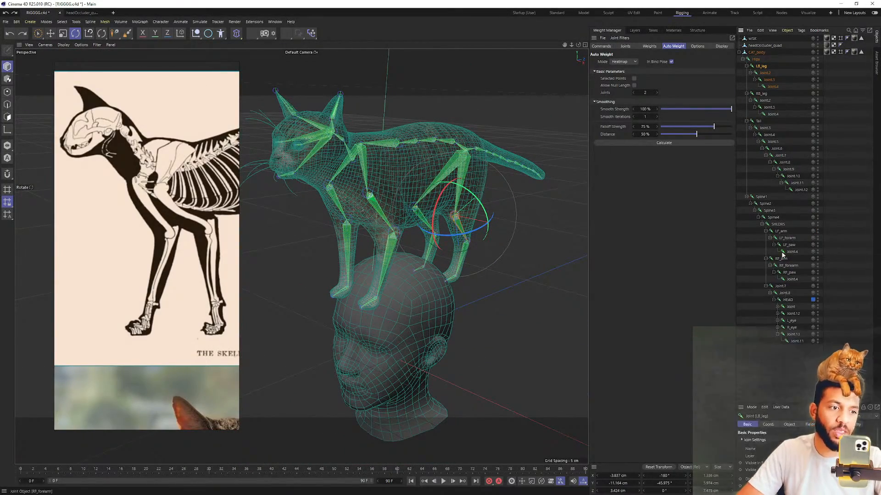
# Select all the cat's joints from Hips through the last joint in the hierarchy and open their context commands
pyautogui.click(754, 60)
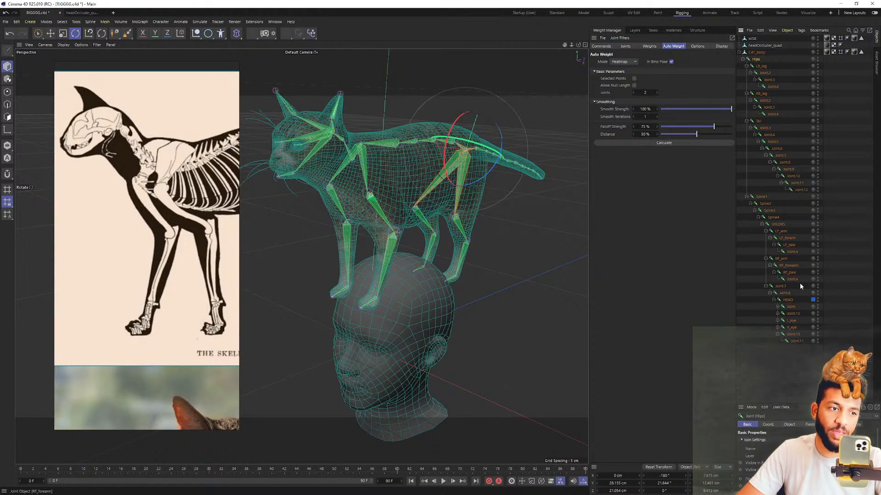
pyautogui.keyDown('shift'); pyautogui.click(790, 342); pyautogui.keyUp('shift')
pyautogui.rightClick(791, 342)
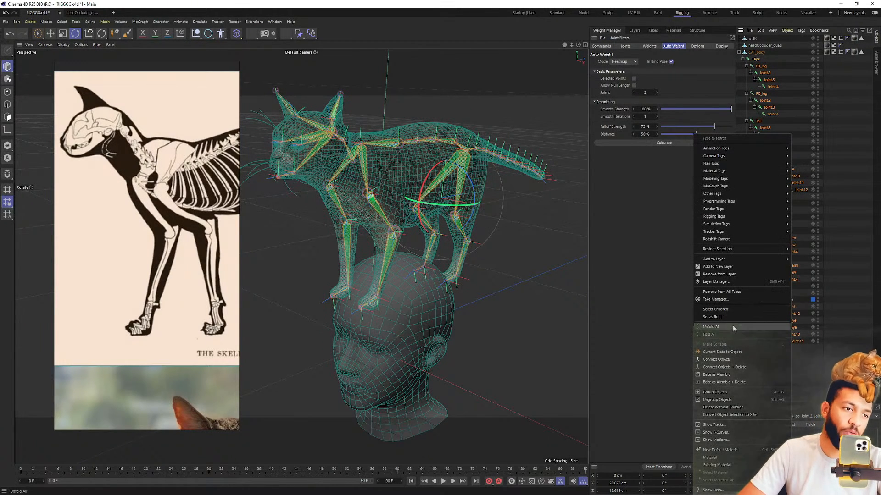
# Unfold the cat's full joint hierarchy and select every joint from Hips down together with the CAT_body mesh
pyautogui.moveTo(724, 260)
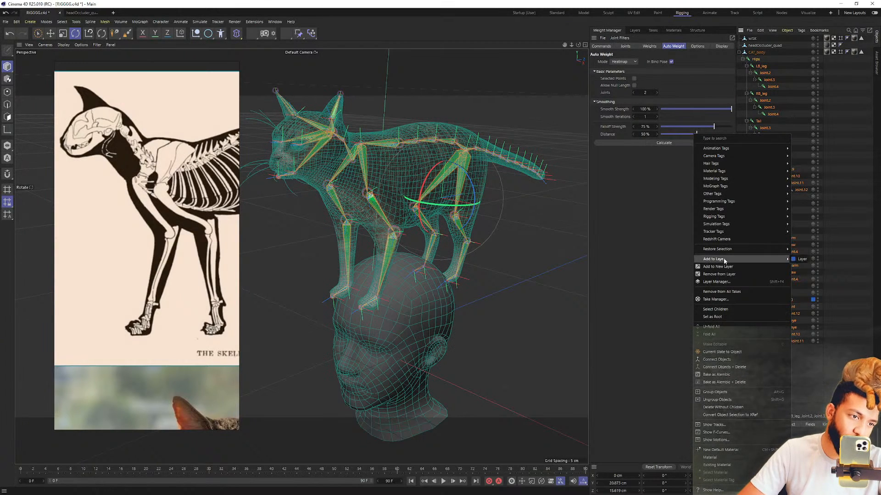
pyautogui.click(723, 328)
pyautogui.click(770, 70)
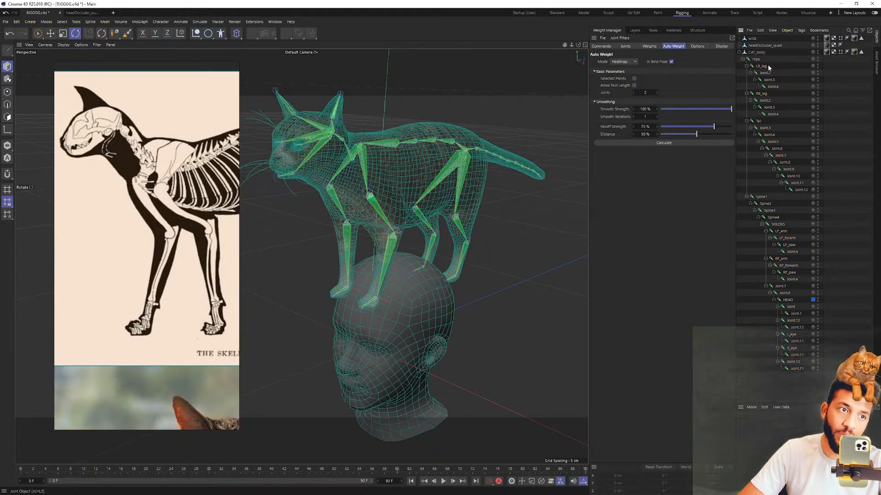
pyautogui.click(756, 59)
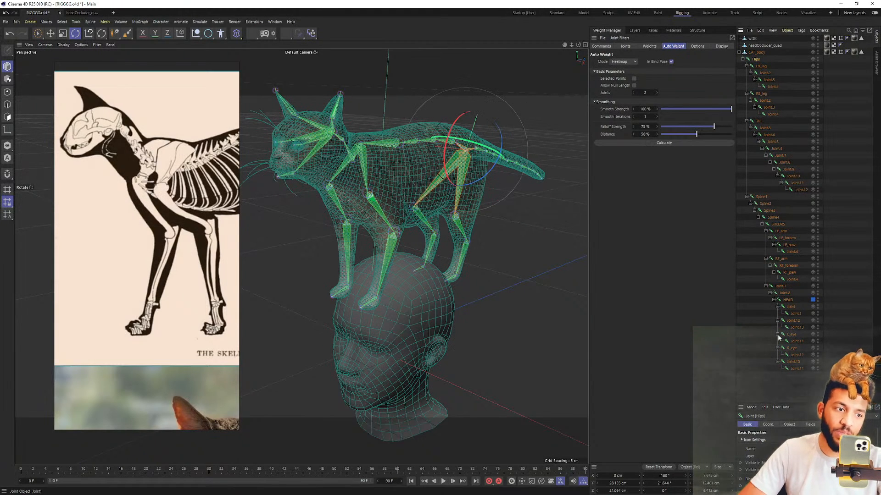
pyautogui.keyDown('shift'); pyautogui.click(796, 369); pyautogui.keyUp('shift')
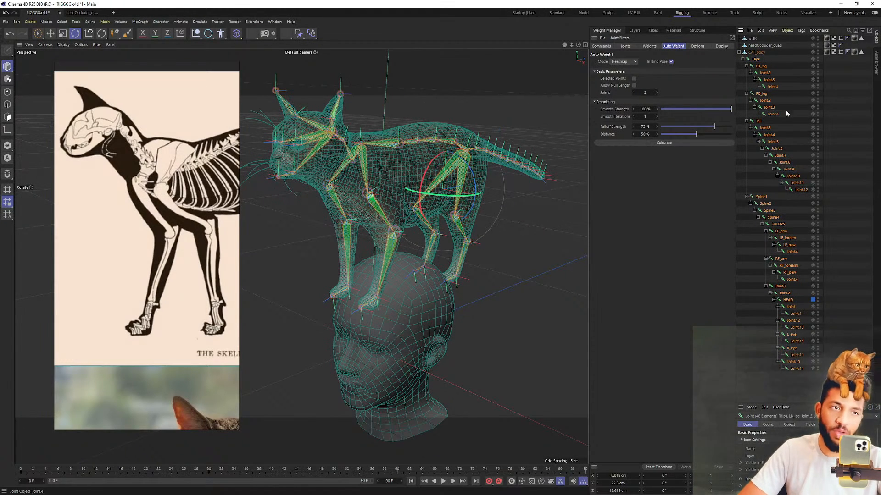
pyautogui.keyDown('shift'); pyautogui.click(756, 52); pyautogui.keyUp('shift')
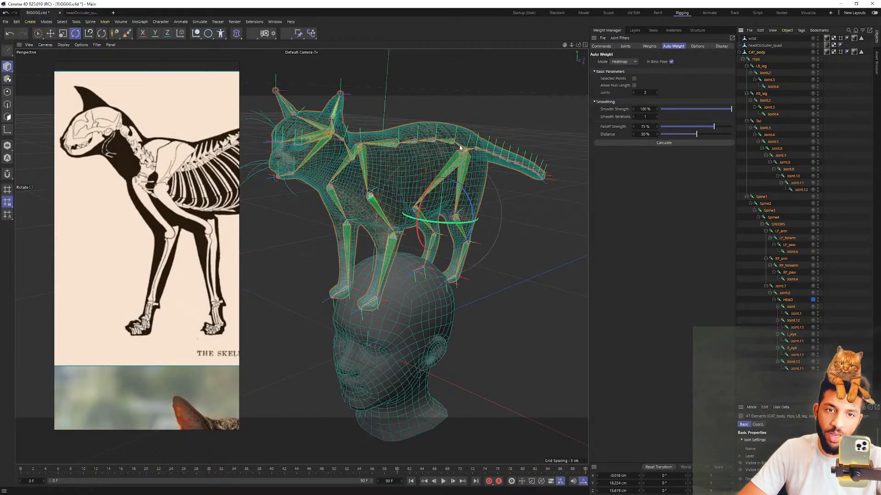
# Bind the selected joints to the CAT_body mesh
pyautogui.scroll(6, 373, 147)
pyautogui.scroll(-6, 373, 147)
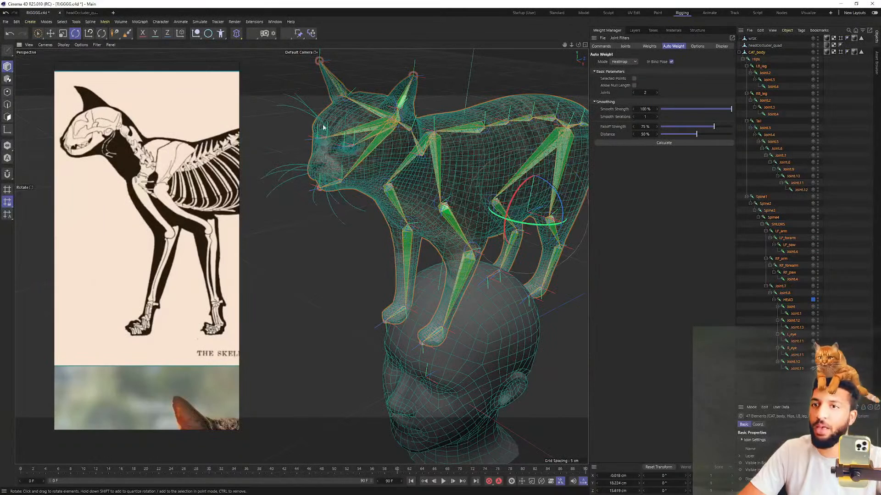
pyautogui.click(166, 22)
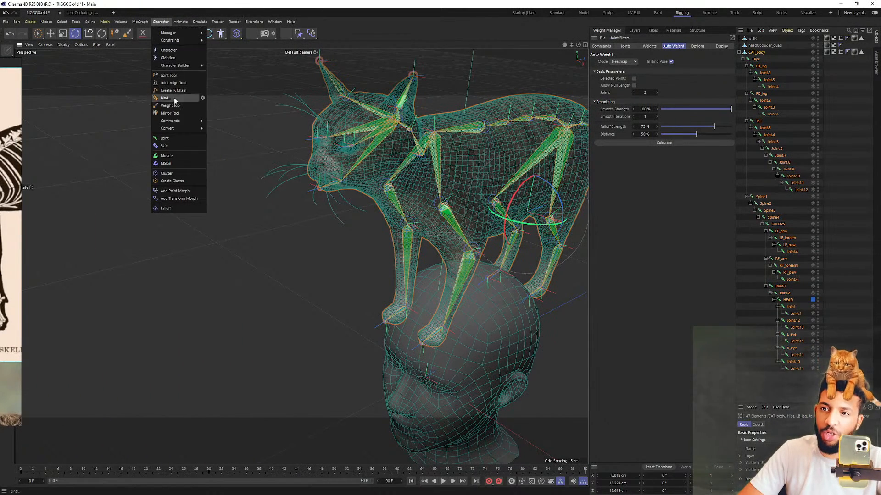
pyautogui.click(166, 98)
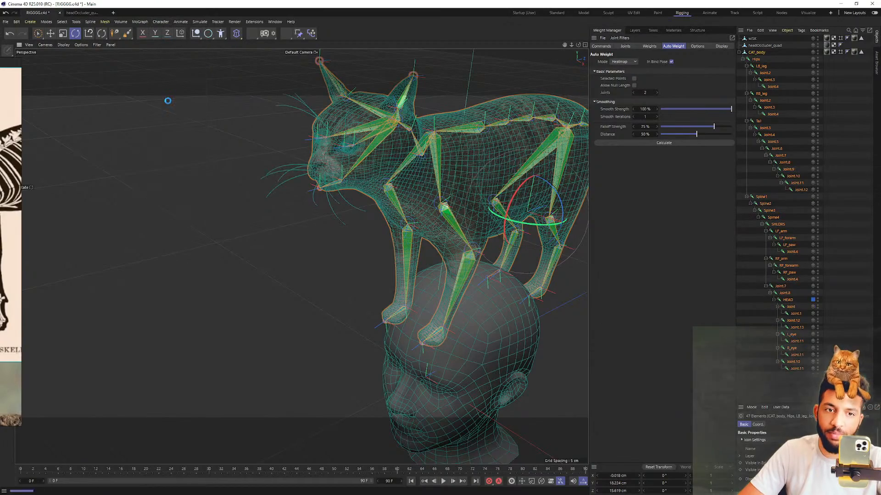
pyautogui.moveTo(20, 213); pyautogui.dragTo(259, 206, button='right')
# Examine the colour-coded joint weights across the cat's head, shoulders, body, tail and hind legs
pyautogui.keyDown('alt'); pyautogui.moveTo(416, 142); pyautogui.dragTo(368, 142, button='middle'); pyautogui.keyUp('alt')
pyautogui.keyDown('alt'); pyautogui.moveTo(368, 142); pyautogui.dragTo(277, 178); pyautogui.keyUp('alt')
pyautogui.keyDown('alt'); pyautogui.moveTo(354, 167); pyautogui.dragTo(401, 140); pyautogui.keyUp('alt')
pyautogui.scroll(5, 401, 140)
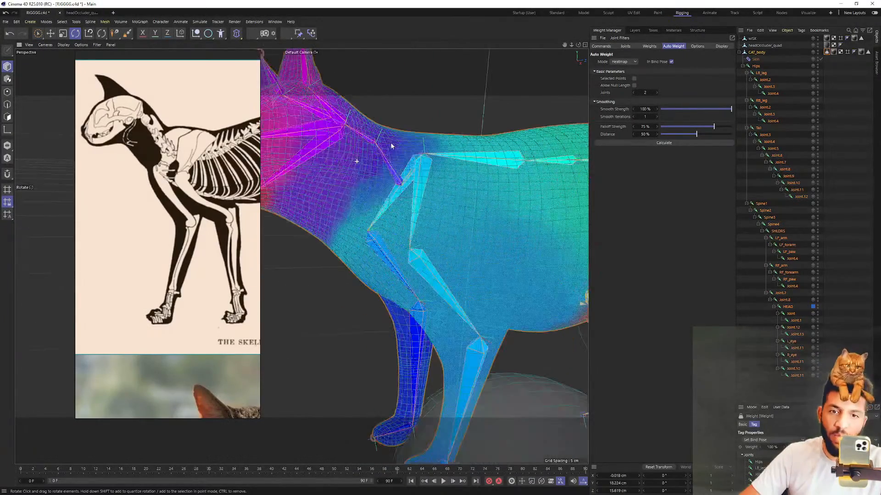
pyautogui.scroll(-5, 403, 159)
pyautogui.moveTo(403, 159)
pyautogui.keyDown('alt'); pyautogui.mouseDown()
pyautogui.moveTo(423, 170)
pyautogui.moveTo(408, 133)
pyautogui.moveTo(395, 138)
pyautogui.moveTo(404, 124)
pyautogui.moveTo(357, 139)
pyautogui.moveTo(389, 155)
pyautogui.moveTo(408, 146)
pyautogui.mouseUp(); pyautogui.keyUp('alt')
pyautogui.scroll(3, 405, 116)
pyautogui.scroll(4, 412, 144)
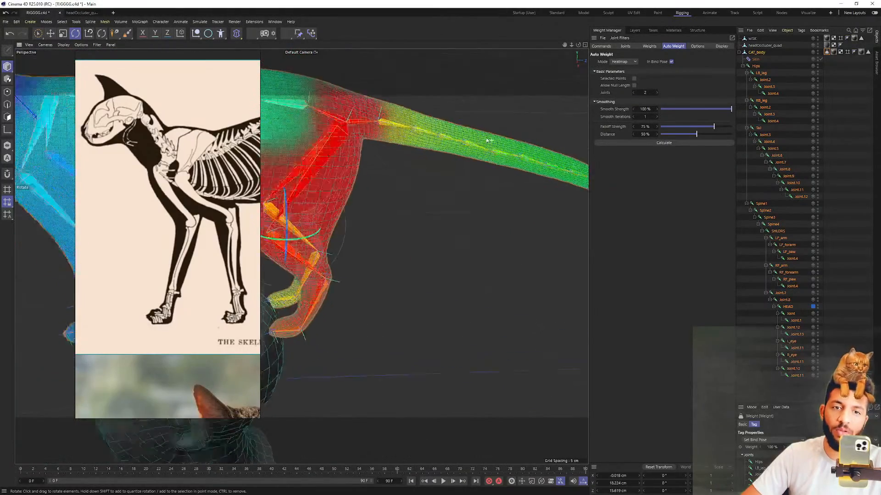
pyautogui.scroll(-3, 418, 142)
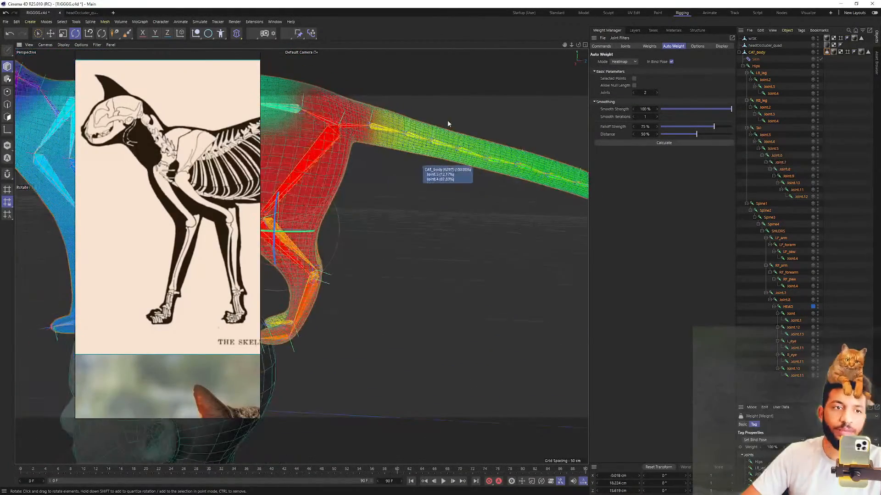
pyautogui.scroll(4, 448, 120)
pyautogui.scroll(2, 357, 187)
pyautogui.keyDown('alt'); pyautogui.moveTo(475, 141); pyautogui.dragTo(381, 148); pyautogui.keyUp('alt')
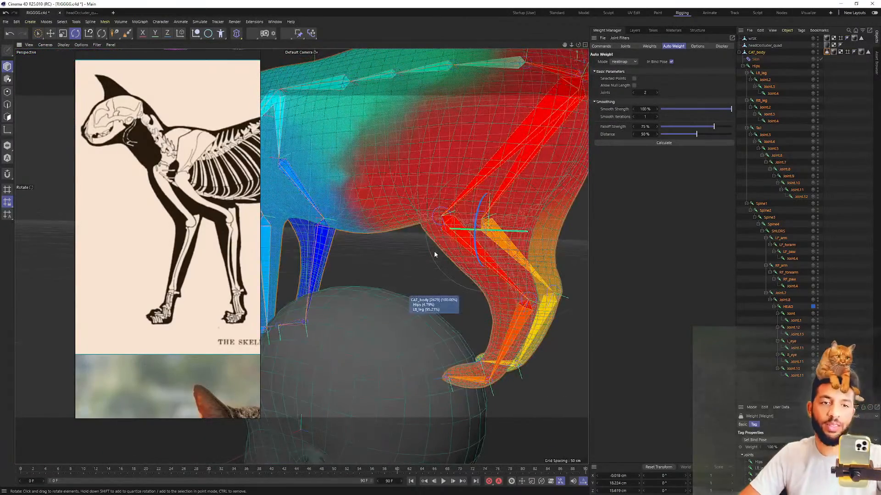
pyautogui.scroll(2, 522, 121)
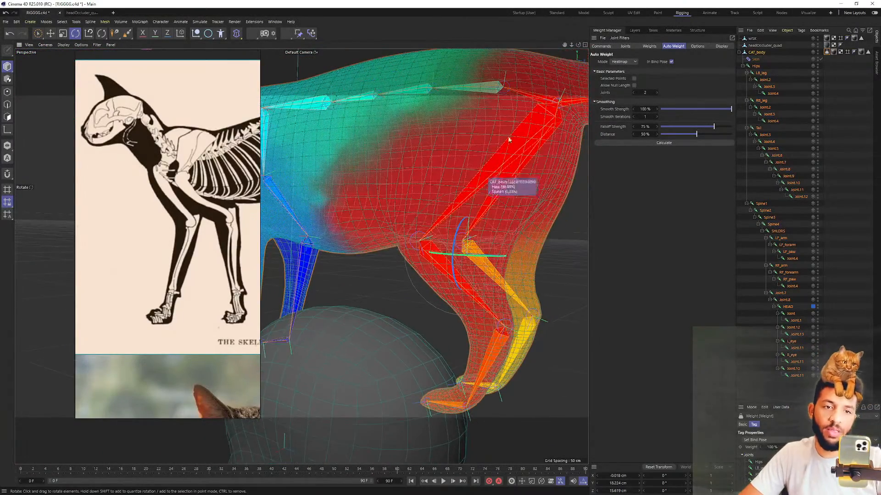
pyautogui.keyDown('alt'); pyautogui.moveTo(419, 211); pyautogui.dragTo(467, 166); pyautogui.keyUp('alt')
pyautogui.keyDown('alt'); pyautogui.moveTo(508, 113); pyautogui.dragTo(535, 118); pyautogui.keyUp('alt')
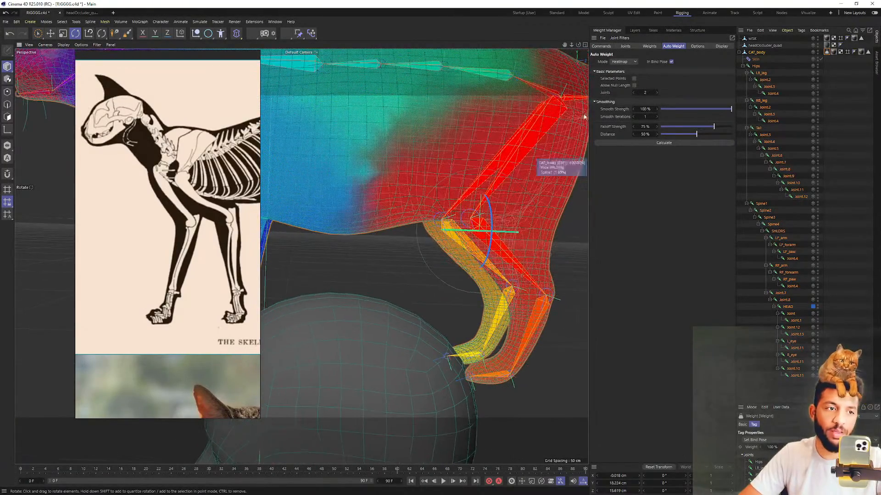
pyautogui.scroll(-3, 483, 173)
pyautogui.keyDown('alt'); pyautogui.moveTo(425, 183); pyautogui.dragTo(386, 187); pyautogui.keyUp('alt')
# Check the hind-leg joints' weights and try rotating LB_leg to test how the skin deforms
pyautogui.click(765, 107)
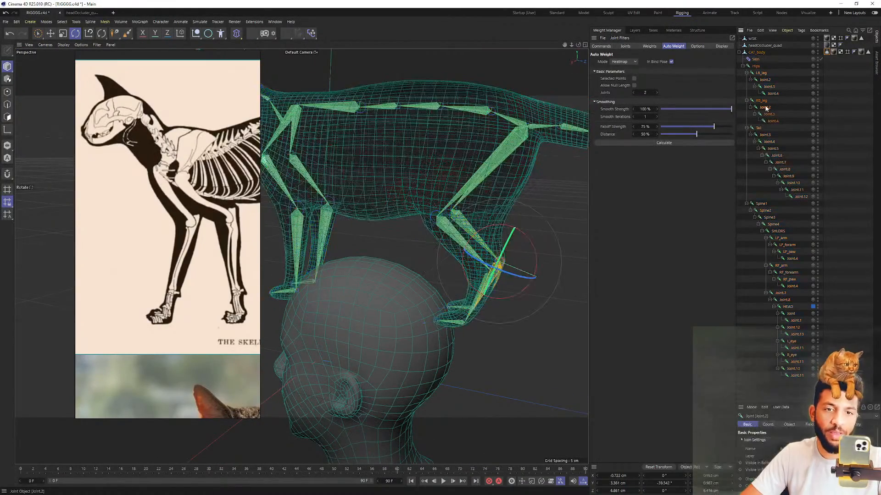
pyautogui.click(767, 86)
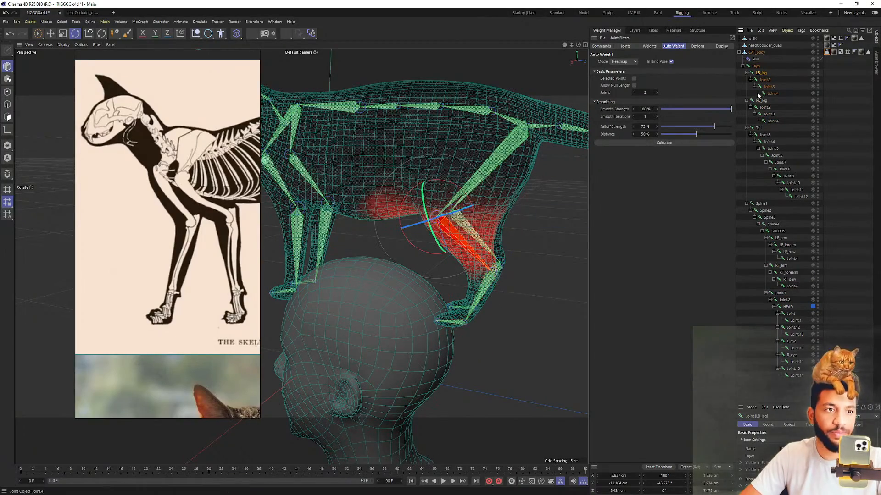
pyautogui.click(757, 67)
pyautogui.keyDown('alt'); pyautogui.moveTo(520, 140); pyautogui.dragTo(405, 205); pyautogui.keyUp('alt')
pyautogui.click(760, 73)
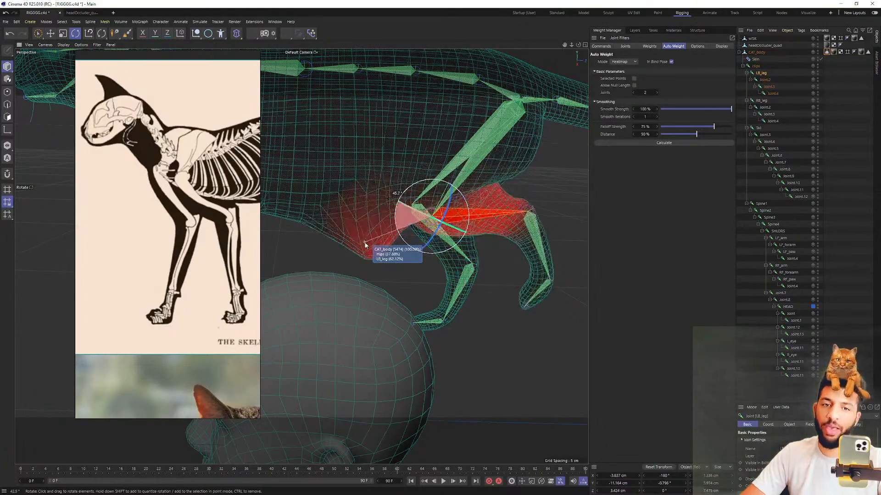
pyautogui.keyDown('alt'); pyautogui.moveTo(379, 184); pyautogui.dragTo(486, 110); pyautogui.keyUp('alt')
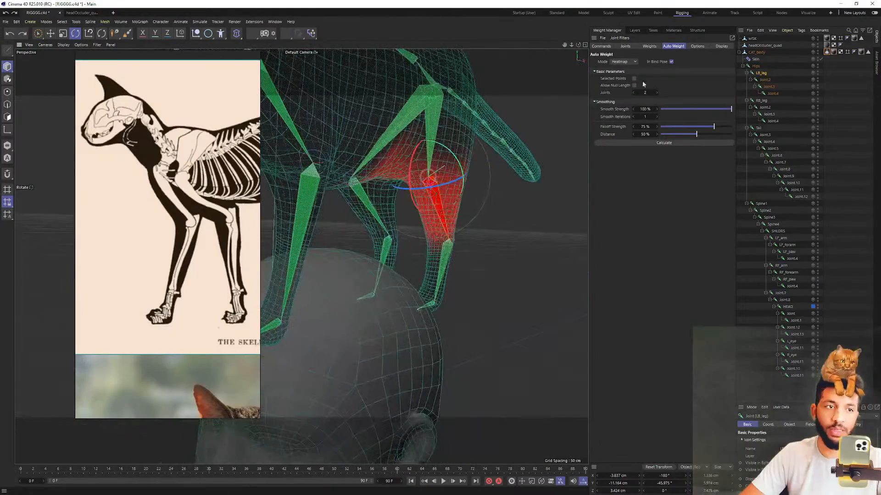
# Hide the headOccluder_quad mesh and activate the Weight Tool for the LB_leg joint
pyautogui.doubleClick(818, 45)
pyautogui.keyDown('alt'); pyautogui.moveTo(513, 146); pyautogui.dragTo(390, 117); pyautogui.keyUp('alt')
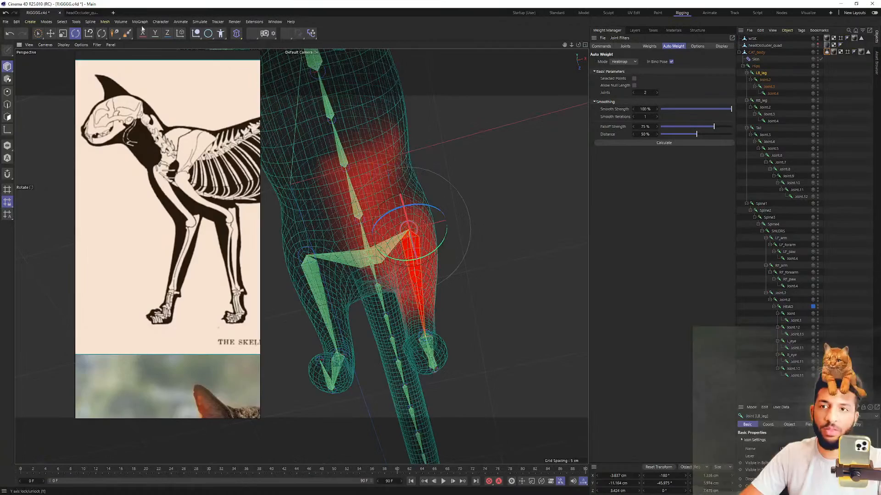
pyautogui.click(126, 35)
# Erase the stray LB_leg weights from the belly and the area around the opposite hind leg
pyautogui.moveTo(381, 150)
pyautogui.keyDown('alt'); pyautogui.mouseDown()
pyautogui.moveTo(438, 124)
pyautogui.moveTo(365, 205)
pyautogui.moveTo(399, 185)
pyautogui.moveTo(366, 158)
pyautogui.moveTo(350, 169)
pyautogui.moveTo(351, 189)
pyautogui.moveTo(309, 187)
pyautogui.moveTo(382, 141)
pyautogui.moveTo(305, 138)
pyautogui.mouseUp(); pyautogui.keyUp('alt')
pyautogui.moveTo(356, 123)
pyautogui.keyDown('alt'); pyautogui.mouseDown()
pyautogui.moveTo(301, 181)
pyautogui.moveTo(273, 182)
pyautogui.mouseUp(); pyautogui.keyUp('alt')
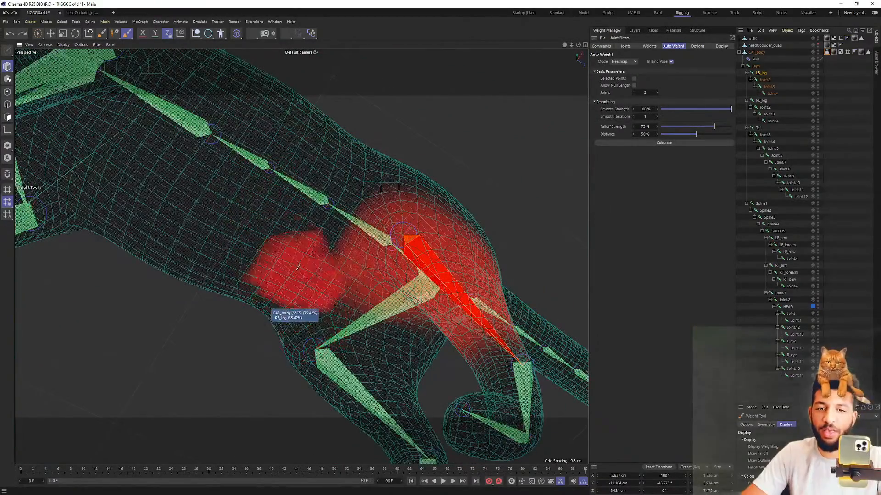
pyautogui.moveTo(290, 268)
pyautogui.keyDown('alt'); pyautogui.mouseDown()
pyautogui.moveTo(329, 278)
pyautogui.moveTo(299, 260)
pyautogui.moveTo(309, 280)
pyautogui.moveTo(385, 264)
pyautogui.moveTo(308, 240)
pyautogui.moveTo(358, 216)
pyautogui.moveTo(220, 197)
pyautogui.moveTo(262, 153)
pyautogui.mouseUp(); pyautogui.keyUp('alt')
pyautogui.hotkey('ctrl', 'z')
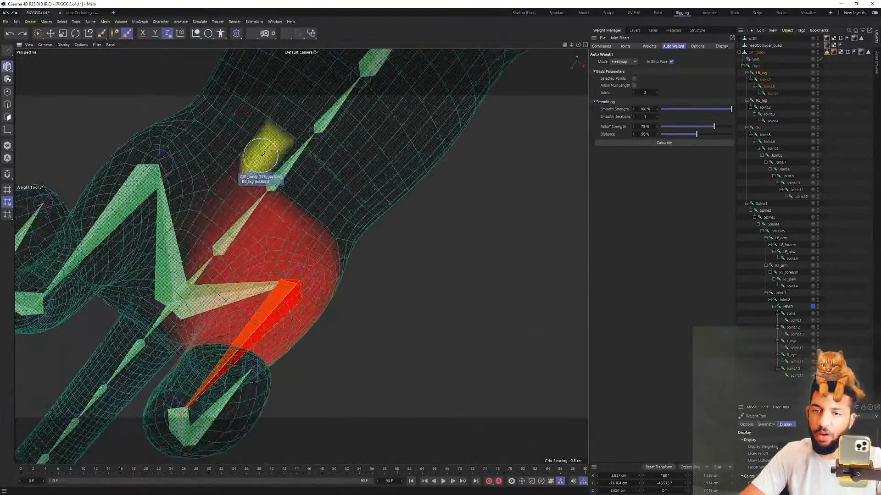
pyautogui.keyDown('alt'); pyautogui.moveTo(165, 262); pyautogui.dragTo(200, 213); pyautogui.keyUp('alt')
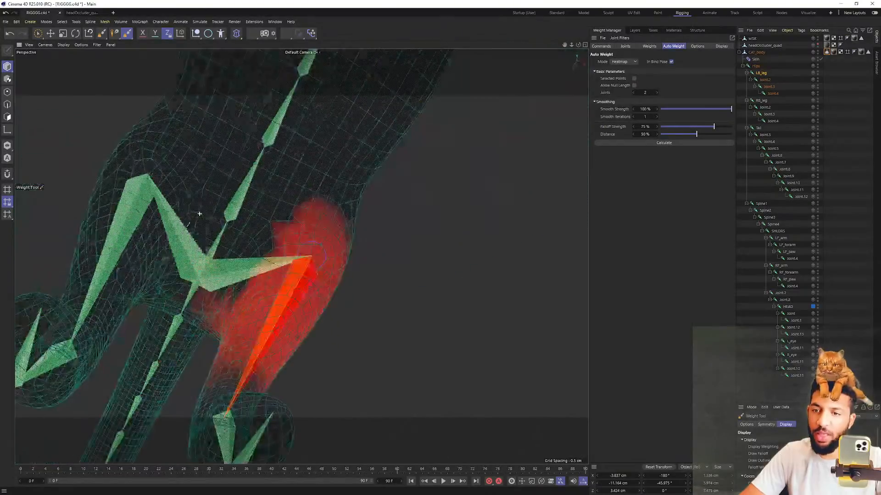
pyautogui.keyDown('alt'); pyautogui.moveTo(315, 251); pyautogui.dragTo(315, 170); pyautogui.keyUp('alt')
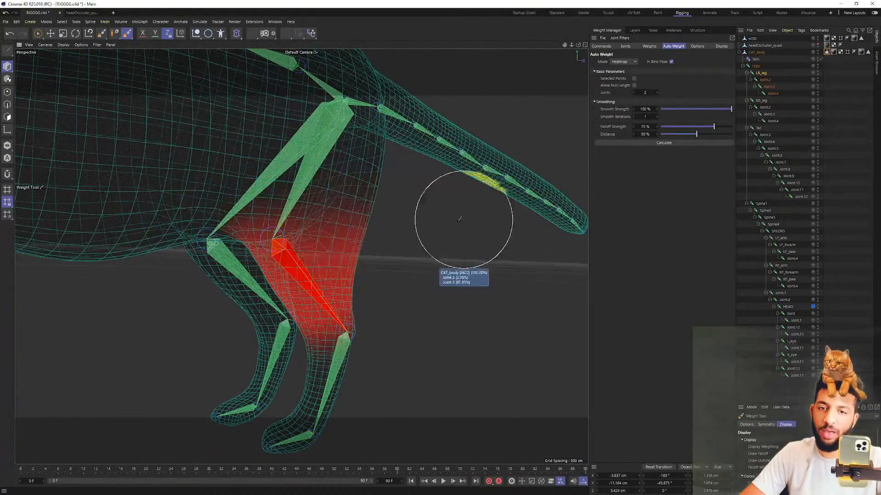
pyautogui.keyDown('alt'); pyautogui.moveTo(469, 217); pyautogui.dragTo(373, 220); pyautogui.keyUp('alt')
pyautogui.moveTo(282, 226)
pyautogui.keyDown('alt'); pyautogui.mouseDown()
pyautogui.moveTo(299, 252)
pyautogui.moveTo(305, 197)
pyautogui.moveTo(390, 211)
pyautogui.moveTo(406, 223)
pyautogui.mouseUp(); pyautogui.keyUp('alt')
pyautogui.moveTo(323, 272)
pyautogui.keyDown('alt'); pyautogui.mouseDown()
pyautogui.moveTo(361, 258)
pyautogui.moveTo(265, 241)
pyautogui.mouseUp(); pyautogui.keyUp('alt')
# Test the cleaned LB_leg weights with trial rotations of the joint, undoing each one
pyautogui.press('r')
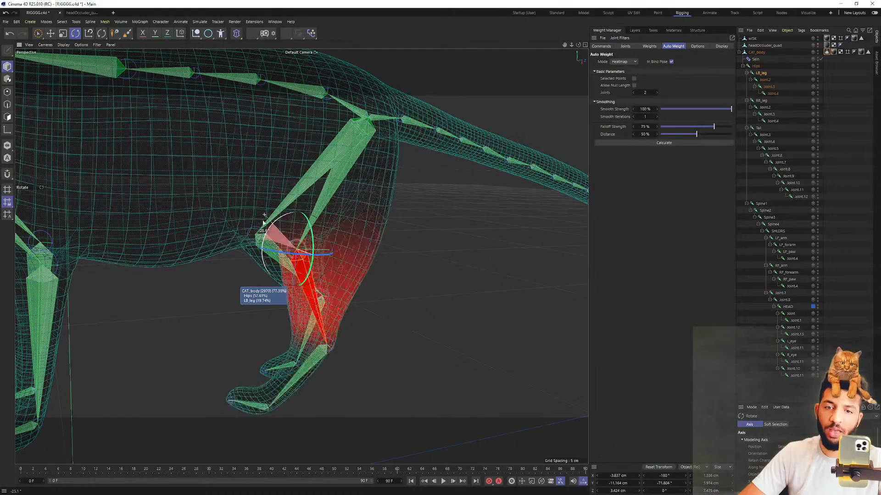
pyautogui.moveTo(249, 255); pyautogui.dragTo(244, 261)
pyautogui.hotkey('ctrl', 'z')
pyautogui.keyDown('alt'); pyautogui.moveTo(279, 227); pyautogui.dragTo(313, 181, button='right'); pyautogui.keyUp('alt')
pyautogui.keyDown('alt'); pyautogui.moveTo(312, 181); pyautogui.dragTo(302, 156); pyautogui.keyUp('alt')
pyautogui.hotkey('ctrl', 'z')
pyautogui.moveTo(379, 194); pyautogui.dragTo(436, 164)
pyautogui.hotkey('ctrl', 'z')
pyautogui.keyDown('alt'); pyautogui.moveTo(436, 165); pyautogui.dragTo(452, 132, button='middle'); pyautogui.keyUp('alt')
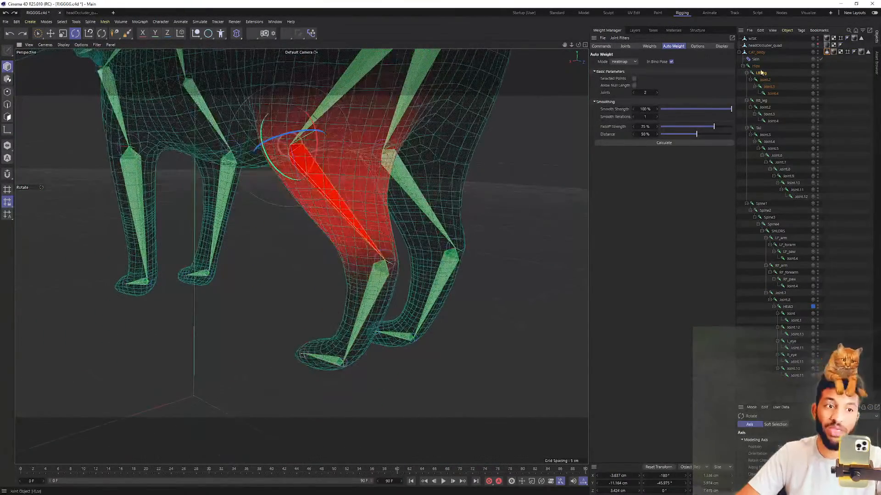
# Test the lower leg and paw deformation by trial-rotating Joint.2 and Joint.3 under LB_leg, undoing each rotation
pyautogui.click(764, 81)
pyautogui.scroll(3, 406, 210)
pyautogui.keyDown('alt'); pyautogui.moveTo(379, 240); pyautogui.dragTo(459, 226); pyautogui.keyUp('alt')
pyautogui.hotkey('ctrl', 'z')
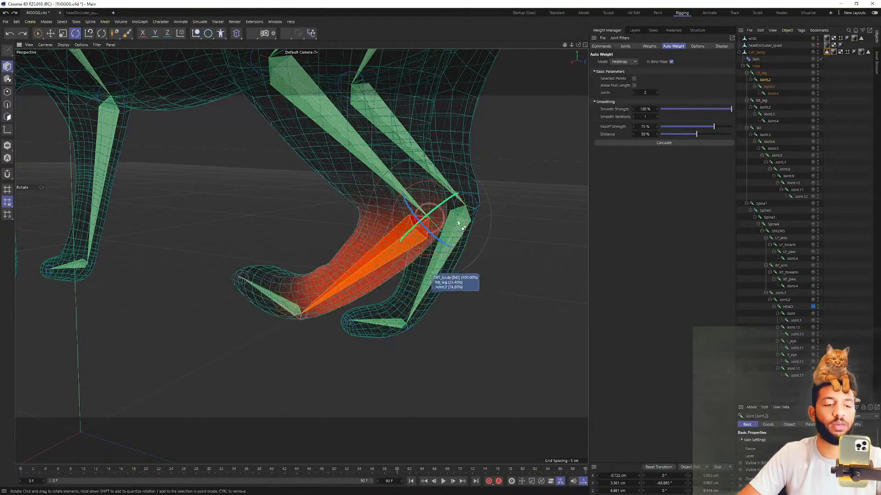
pyautogui.hotkey('ctrl', 'z')
pyautogui.keyDown('alt'); pyautogui.moveTo(357, 293); pyautogui.dragTo(413, 273); pyautogui.keyUp('alt')
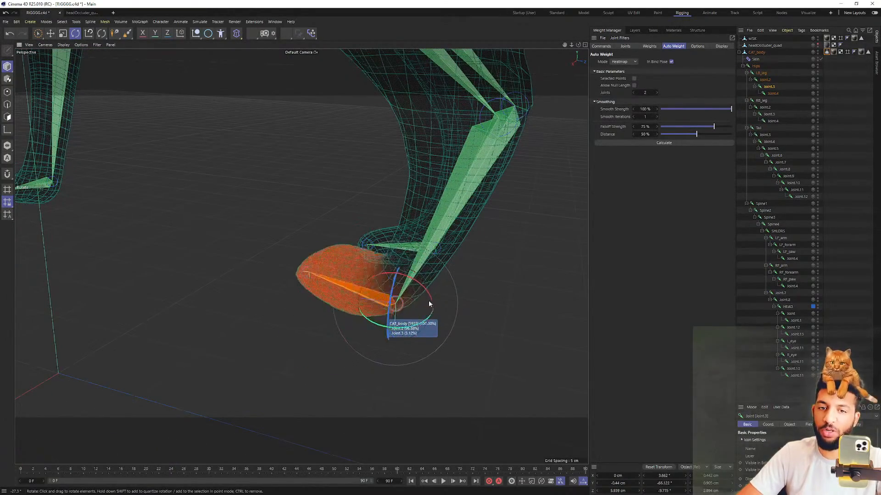
pyautogui.hotkey('ctrl', 'z')
# Look over the head joints, then try rotating the RB_leg joint to test its deformation and undo it
pyautogui.scroll(-8, 370, 241)
pyautogui.keyDown('alt'); pyautogui.moveTo(388, 68); pyautogui.dragTo(390, 205, button='middle'); pyautogui.keyUp('alt')
pyautogui.scroll(6, 205, 133)
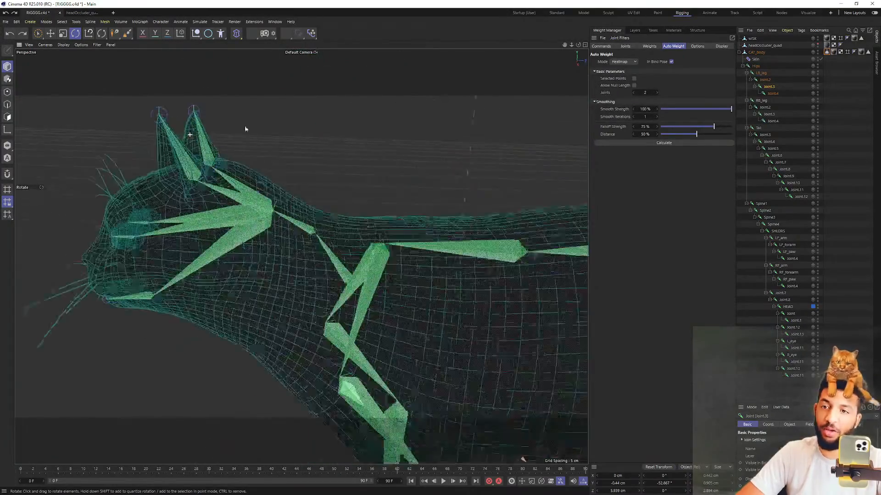
pyautogui.scroll(-6, 182, 176)
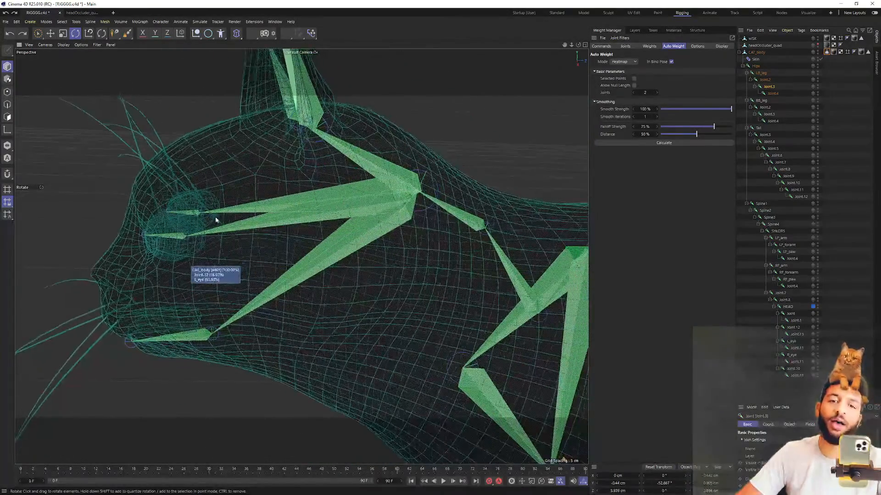
pyautogui.keyDown('alt'); pyautogui.moveTo(472, 225); pyautogui.dragTo(270, 152, button='middle'); pyautogui.keyUp('alt')
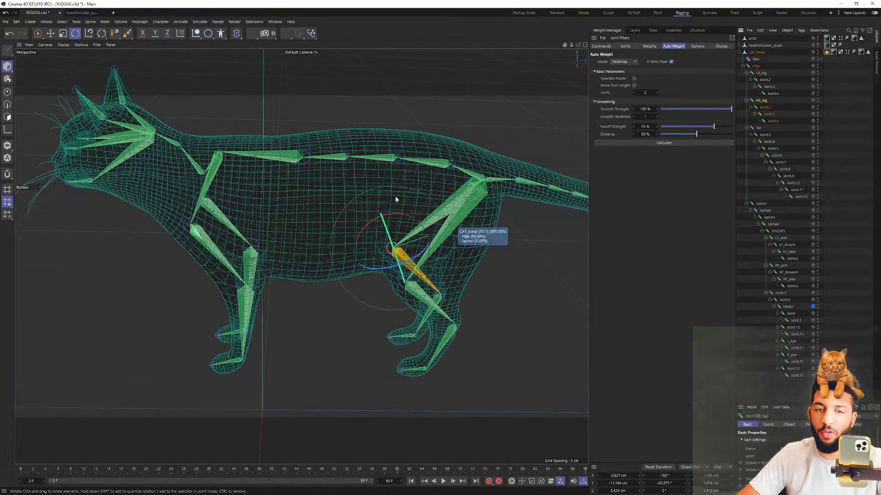
pyautogui.scroll(6, 393, 202)
pyautogui.scroll(6, 391, 155)
pyautogui.keyDown('alt'); pyautogui.moveTo(327, 218); pyautogui.dragTo(250, 194, button='middle'); pyautogui.keyUp('alt')
pyautogui.moveTo(280, 197)
pyautogui.mouseDown()
pyautogui.moveTo(304, 189)
pyautogui.moveTo(275, 203)
pyautogui.moveTo(329, 194)
pyautogui.moveTo(293, 197)
pyautogui.mouseUp()
pyautogui.hotkey('ctrl', 'z')
# Subtract the stray RB_leg weights from the belly and lower body with the Weight Tool
pyautogui.click(128, 34)
pyautogui.moveTo(393, 173)
pyautogui.keyDown('alt'); pyautogui.mouseDown()
pyautogui.moveTo(397, 139)
pyautogui.moveTo(410, 147)
pyautogui.mouseUp(); pyautogui.keyUp('alt')
pyautogui.moveTo(436, 198)
pyautogui.keyDown('ctrl'); pyautogui.mouseDown()
pyautogui.moveTo(441, 222)
pyautogui.moveTo(439, 174)
pyautogui.moveTo(393, 270)
pyautogui.mouseUp(); pyautogui.keyUp('ctrl')
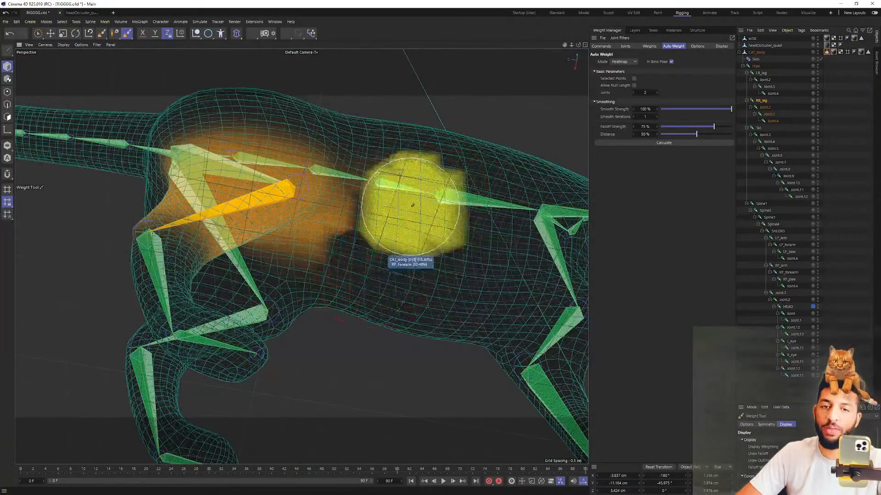
pyautogui.keyDown('alt'); pyautogui.moveTo(411, 207); pyautogui.dragTo(410, 185); pyautogui.keyUp('alt')
pyautogui.keyDown('alt'); pyautogui.moveTo(364, 264); pyautogui.dragTo(318, 276); pyautogui.keyUp('alt')
pyautogui.moveTo(316, 284)
pyautogui.keyDown('alt'); pyautogui.mouseDown()
pyautogui.moveTo(359, 280)
pyautogui.moveTo(337, 266)
pyautogui.mouseUp(); pyautogui.keyUp('alt')
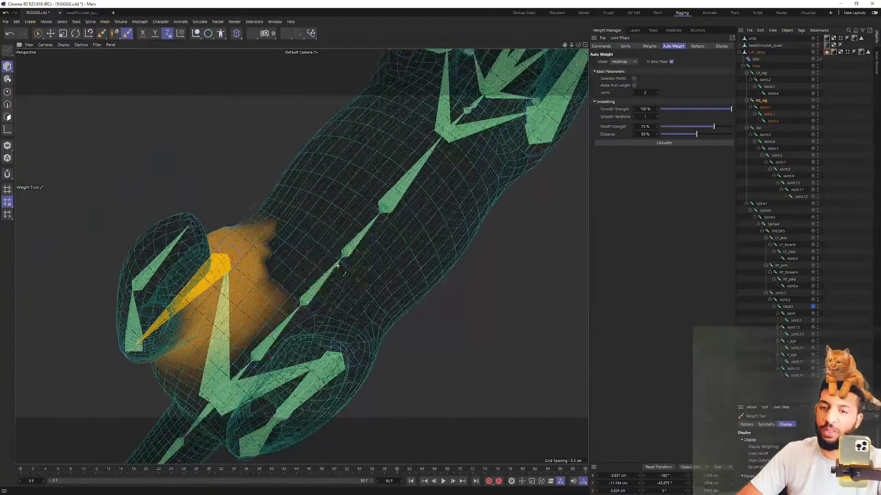
# Clean the remaining RB_leg weights off the flank ahead of the thigh and between the hind legs
pyautogui.keyDown('alt'); pyautogui.moveTo(198, 413); pyautogui.dragTo(201, 398); pyautogui.keyUp('alt')
pyautogui.keyDown('alt'); pyautogui.moveTo(149, 156); pyautogui.dragTo(301, 255); pyautogui.keyUp('alt')
pyautogui.moveTo(320, 185)
pyautogui.keyDown('alt'); pyautogui.mouseDown()
pyautogui.moveTo(444, 240)
pyautogui.moveTo(459, 224)
pyautogui.mouseUp(); pyautogui.keyUp('alt')
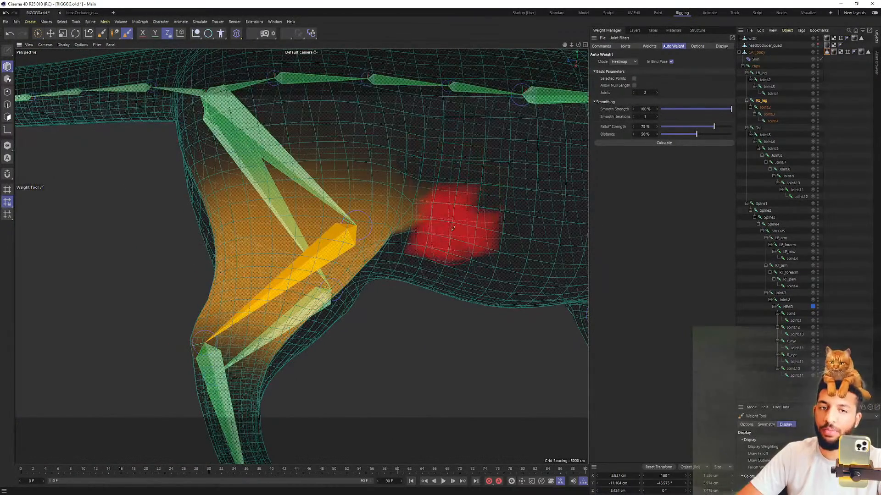
pyautogui.moveTo(468, 176)
pyautogui.keyDown('alt'); pyautogui.mouseDown()
pyautogui.moveTo(358, 197)
pyautogui.moveTo(410, 236)
pyautogui.moveTo(436, 281)
pyautogui.mouseUp(); pyautogui.keyUp('alt')
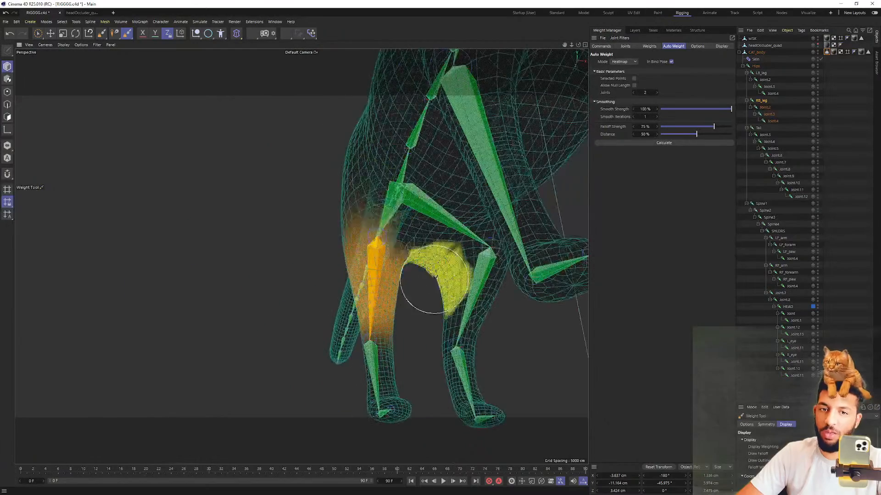
pyautogui.moveTo(406, 232)
pyautogui.keyDown('alt'); pyautogui.mouseDown()
pyautogui.moveTo(435, 244)
pyautogui.moveTo(354, 232)
pyautogui.moveTo(300, 181)
pyautogui.mouseUp(); pyautogui.keyUp('alt')
# Recheck the RB_leg deformation with a trial rotation, undo it, and view the whole cat from the side
pyautogui.moveTo(480, 207)
pyautogui.keyDown('alt'); pyautogui.mouseDown()
pyautogui.moveTo(301, 255)
pyautogui.moveTo(225, 232)
pyautogui.moveTo(269, 178)
pyautogui.moveTo(331, 192)
pyautogui.moveTo(321, 188)
pyautogui.moveTo(337, 182)
pyautogui.moveTo(296, 178)
pyautogui.moveTo(367, 176)
pyautogui.moveTo(287, 169)
pyautogui.moveTo(341, 157)
pyautogui.moveTo(284, 159)
pyautogui.moveTo(381, 167)
pyautogui.moveTo(318, 151)
pyautogui.moveTo(381, 147)
pyautogui.moveTo(333, 150)
pyautogui.moveTo(395, 169)
pyautogui.mouseUp(); pyautogui.keyUp('alt')
pyautogui.hotkey('ctrl', 'z')
pyautogui.scroll(-4, 413, 163)
pyautogui.keyDown('alt'); pyautogui.moveTo(412, 164); pyautogui.dragTo(358, 188, button='middle'); pyautogui.keyUp('alt')
pyautogui.keyDown('alt'); pyautogui.moveTo(351, 182); pyautogui.dragTo(286, 203); pyautogui.keyUp('alt')
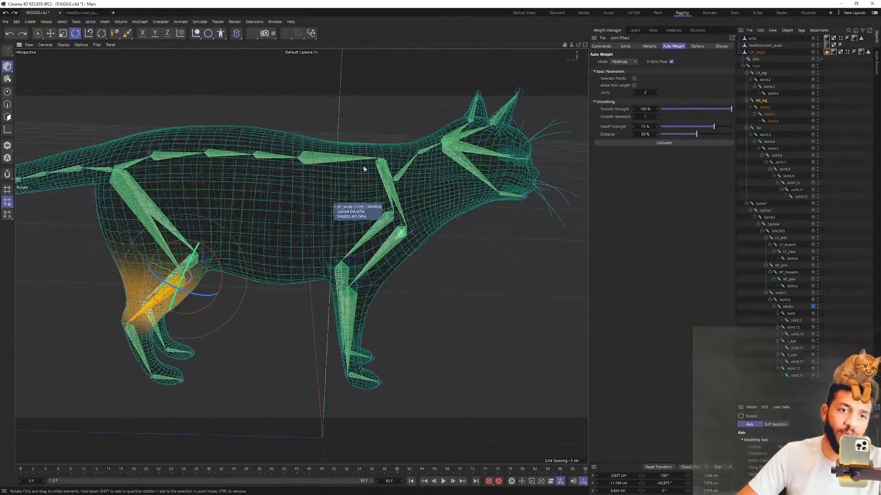
# Examine the weights down the RB_leg chain by selecting RB_leg, Joint.2, Joint.3 and Joint.4 and viewing the cat from several sides
pyautogui.keyDown('alt'); pyautogui.moveTo(455, 176); pyautogui.dragTo(413, 183); pyautogui.keyUp('alt')
pyautogui.scroll(5, 315, 168)
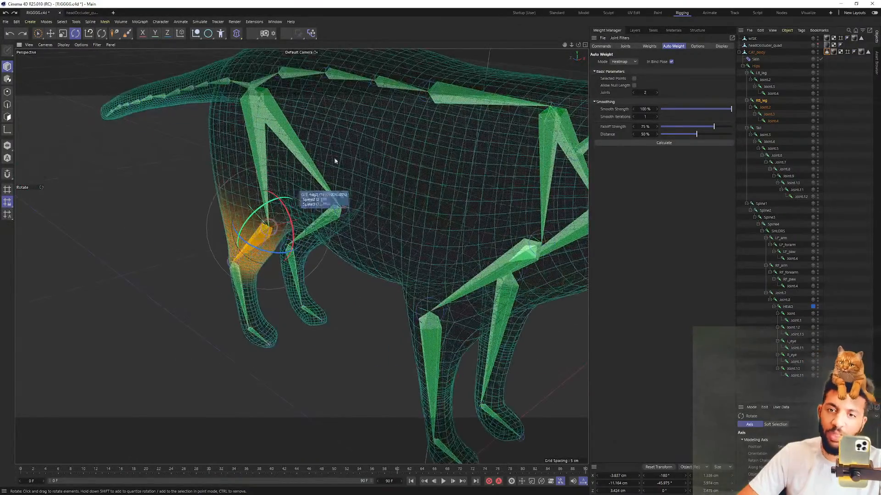
pyautogui.keyDown('alt'); pyautogui.moveTo(344, 156); pyautogui.dragTo(287, 216); pyautogui.keyUp('alt')
pyautogui.keyDown('alt'); pyautogui.moveTo(335, 197); pyautogui.dragTo(282, 164); pyautogui.keyUp('alt')
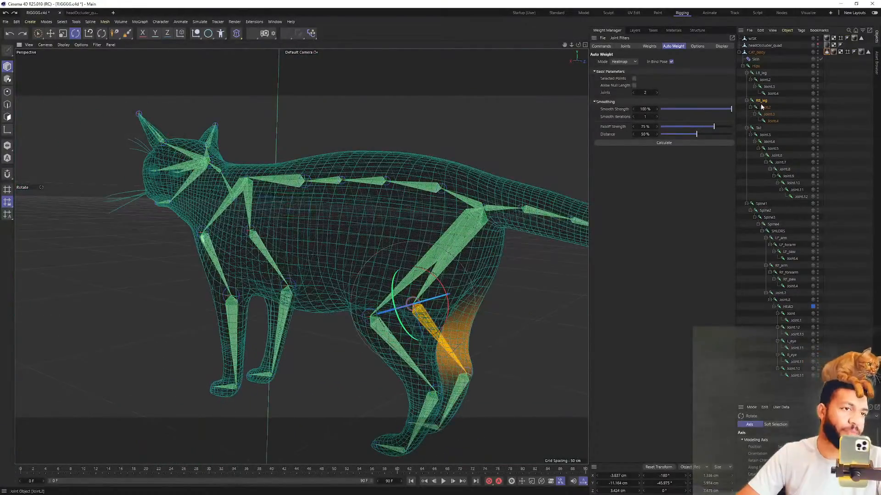
pyautogui.keyDown('alt'); pyautogui.moveTo(505, 138); pyautogui.dragTo(242, 110); pyautogui.keyUp('alt')
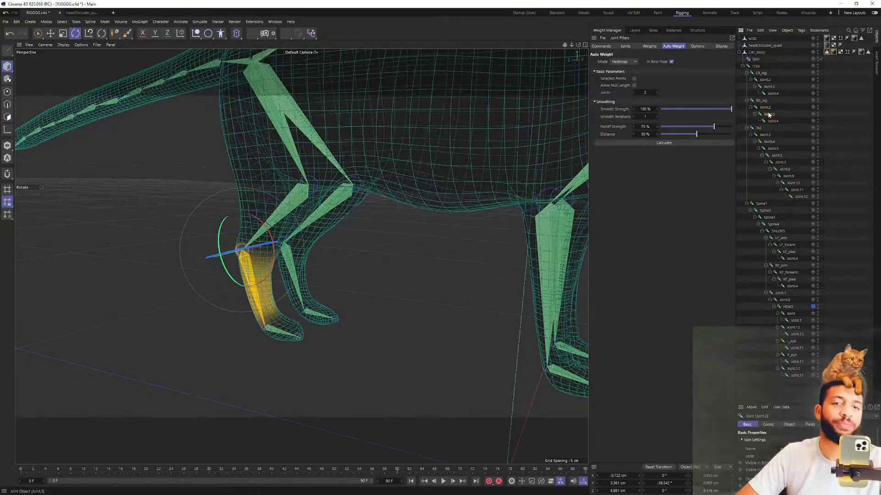
pyautogui.keyDown('alt'); pyautogui.moveTo(375, 198); pyautogui.dragTo(513, 224); pyautogui.keyUp('alt')
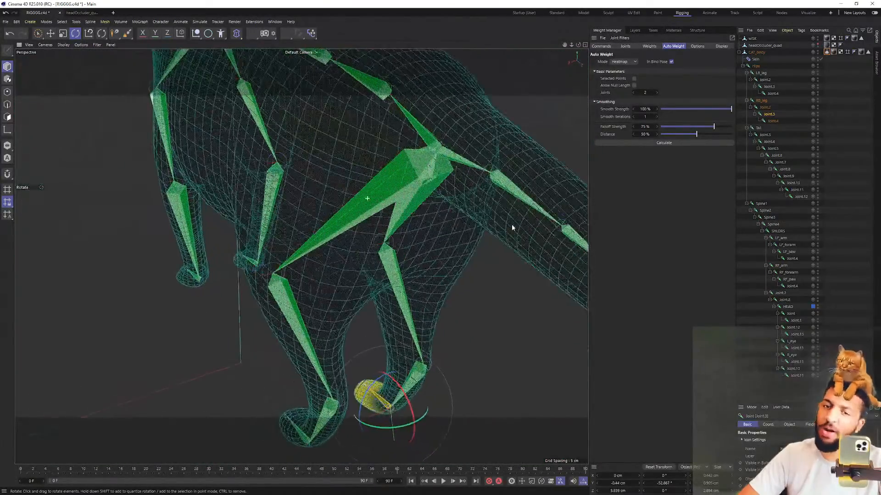
pyautogui.click(773, 121)
pyautogui.keyDown('alt'); pyautogui.moveTo(471, 192); pyautogui.dragTo(331, 158); pyautogui.keyUp('alt')
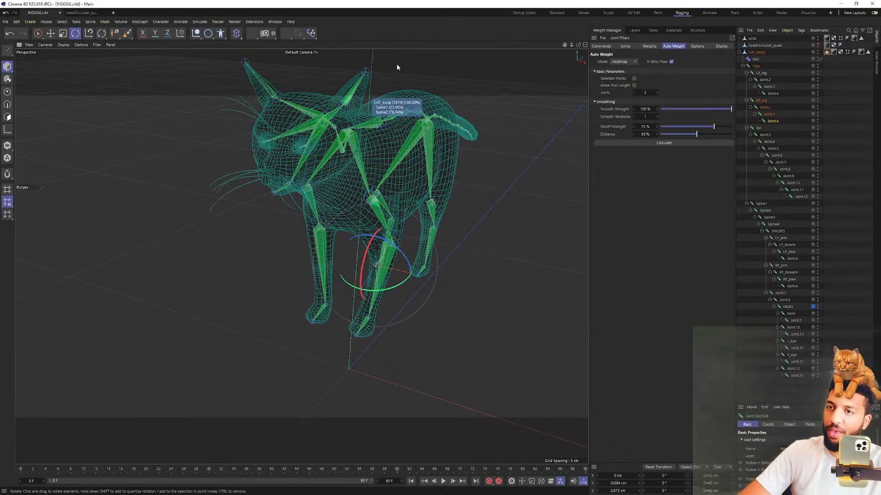
# Try rotating Joint.3 of both hind paws to test their deformation, then inspect the weights of the LB_leg and RB_leg chains
pyautogui.keyDown('alt'); pyautogui.moveTo(400, 181); pyautogui.dragTo(335, 179); pyautogui.keyUp('alt')
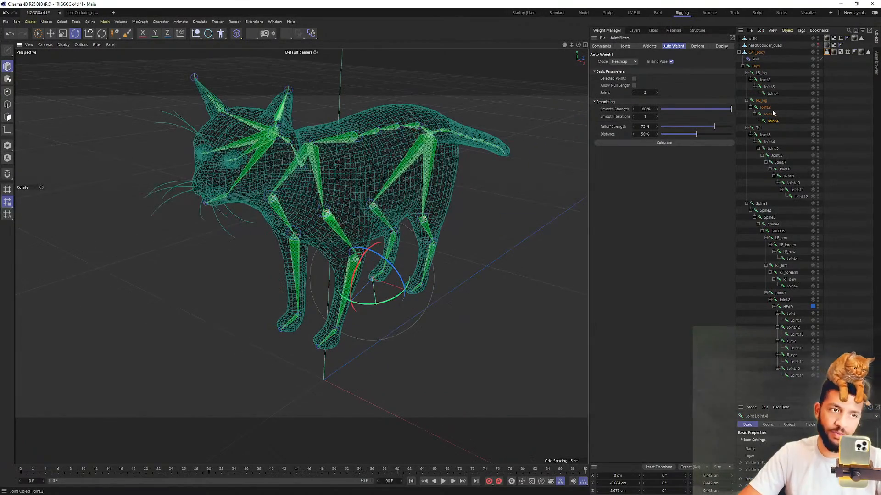
pyautogui.keyDown('alt'); pyautogui.moveTo(386, 146); pyautogui.dragTo(344, 142); pyautogui.keyUp('alt')
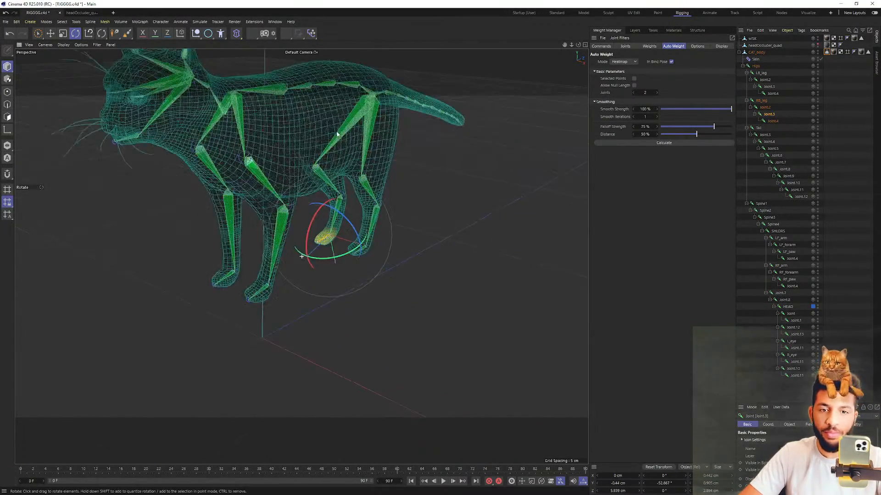
pyautogui.scroll(5, 370, 188)
pyautogui.keyDown('alt'); pyautogui.moveTo(372, 197); pyautogui.dragTo(305, 219); pyautogui.keyUp('alt')
pyautogui.keyDown('alt'); pyautogui.moveTo(417, 272); pyautogui.dragTo(337, 278); pyautogui.keyUp('alt')
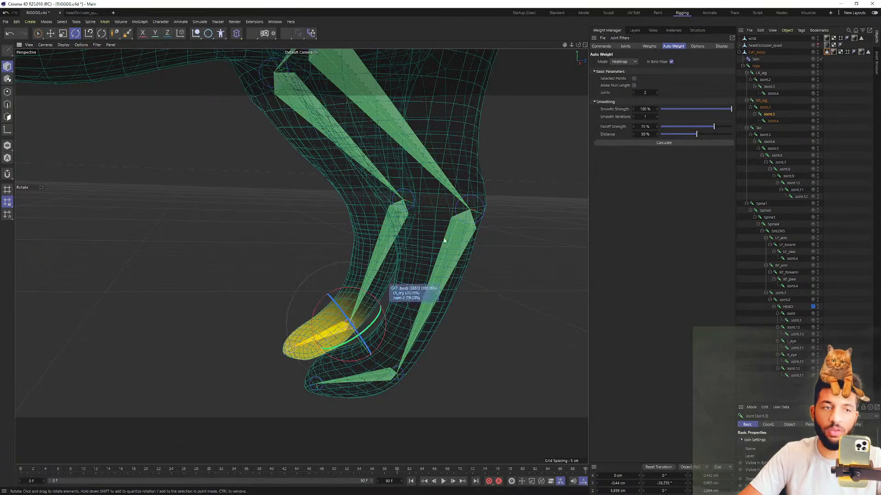
pyautogui.click(769, 86)
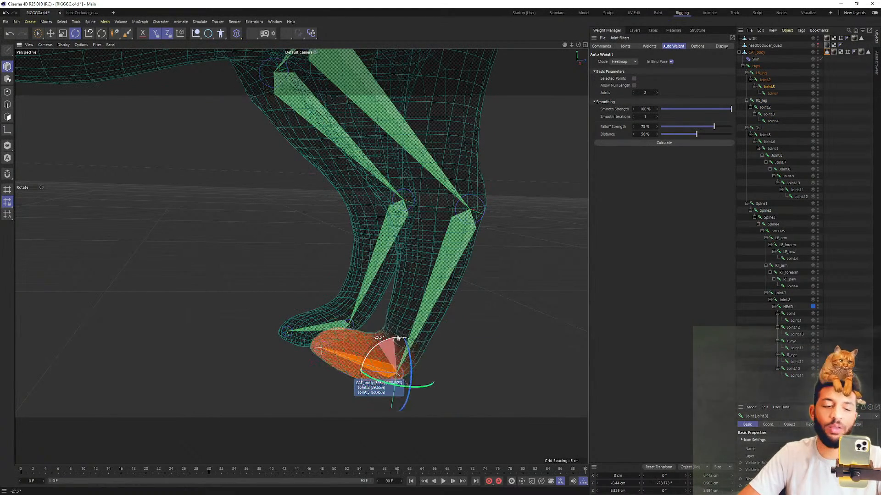
pyautogui.scroll(-6, 412, 183)
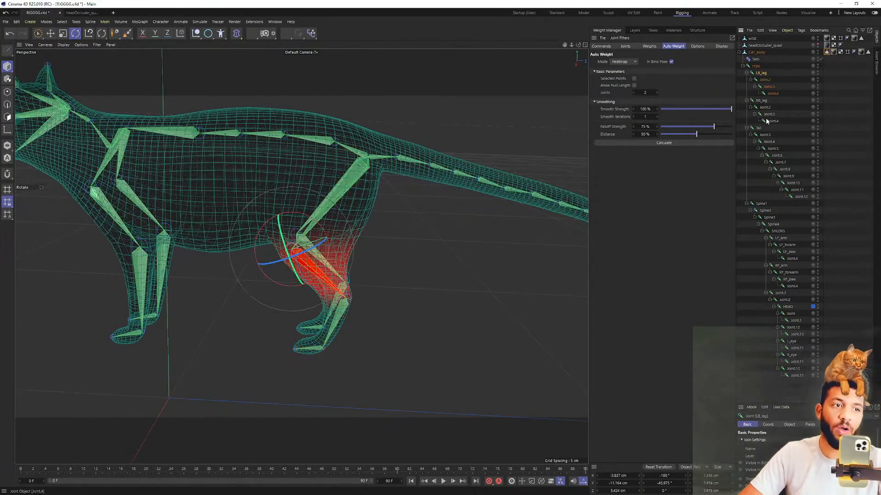
pyautogui.keyDown('alt'); pyautogui.moveTo(342, 178); pyautogui.dragTo(401, 118); pyautogui.keyUp('alt')
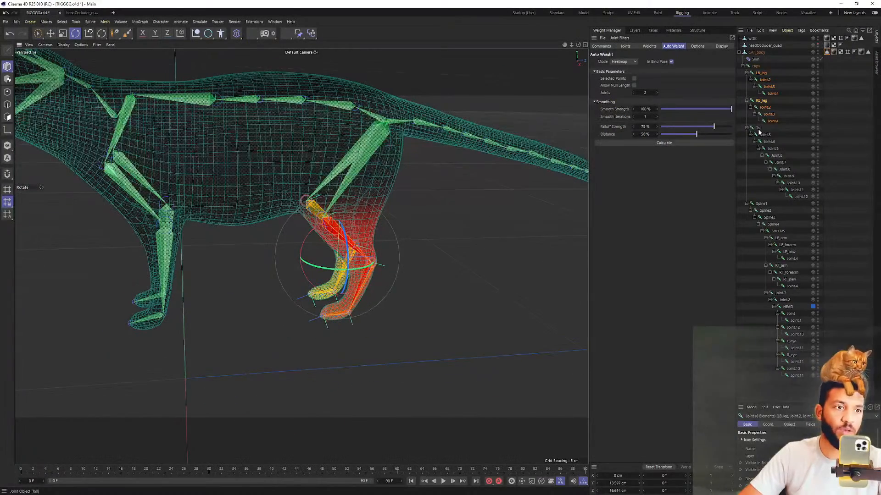
# Test the tail deformation by rotating its first joints one after another, undoing each trial rotation
pyautogui.keyDown('alt'); pyautogui.moveTo(507, 134); pyautogui.dragTo(286, 111, button='middle'); pyautogui.keyUp('alt')
pyautogui.scroll(3, 286, 111)
pyautogui.keyDown('alt'); pyautogui.moveTo(285, 111); pyautogui.dragTo(261, 121); pyautogui.keyUp('alt')
pyautogui.moveTo(248, 153); pyautogui.dragTo(206, 140)
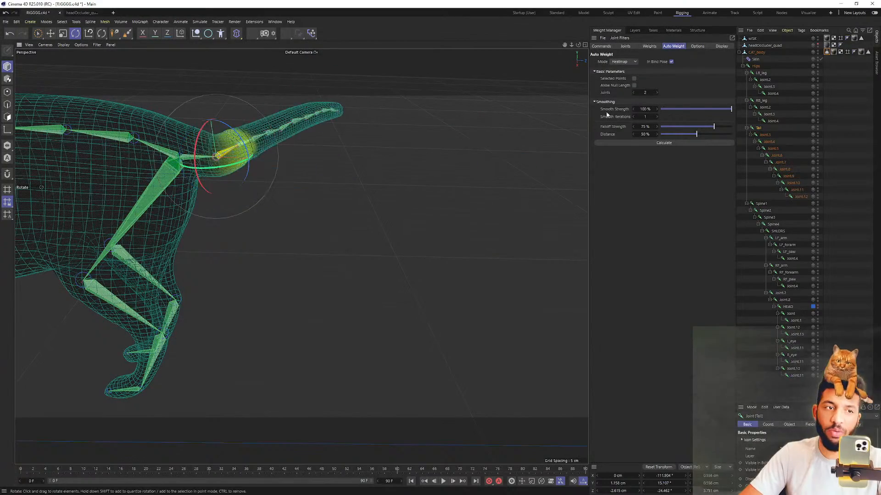
pyautogui.hotkey('ctrl', 'z')
pyautogui.moveTo(290, 172); pyautogui.dragTo(253, 188)
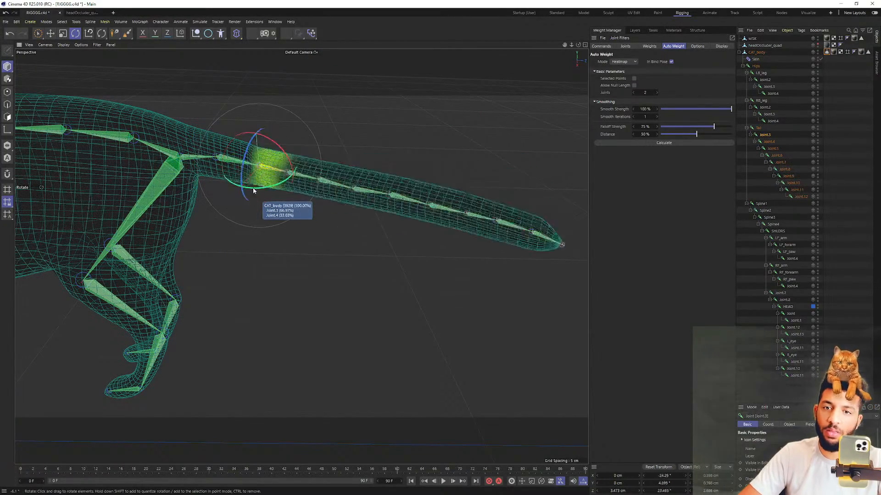
pyautogui.hotkey('ctrl', 'z')
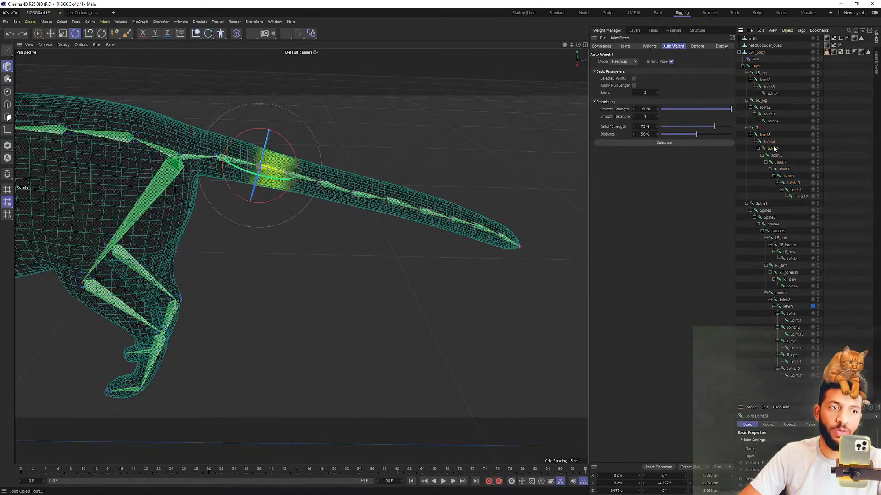
pyautogui.moveTo(352, 145); pyautogui.dragTo(411, 148)
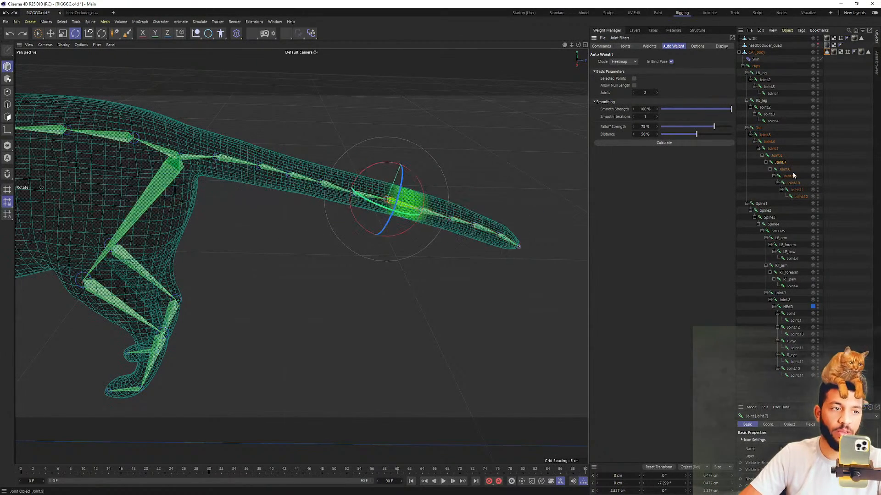
# Examine the weights of the remaining tail joints toward the tip, then move on to the spine joints
pyautogui.scroll(-5, 442, 190)
pyautogui.keyDown('alt'); pyautogui.moveTo(396, 176); pyautogui.dragTo(264, 155); pyautogui.keyUp('alt')
pyautogui.scroll(3, 270, 138)
pyautogui.keyDown('alt'); pyautogui.moveTo(317, 197); pyautogui.dragTo(250, 176); pyautogui.keyUp('alt')
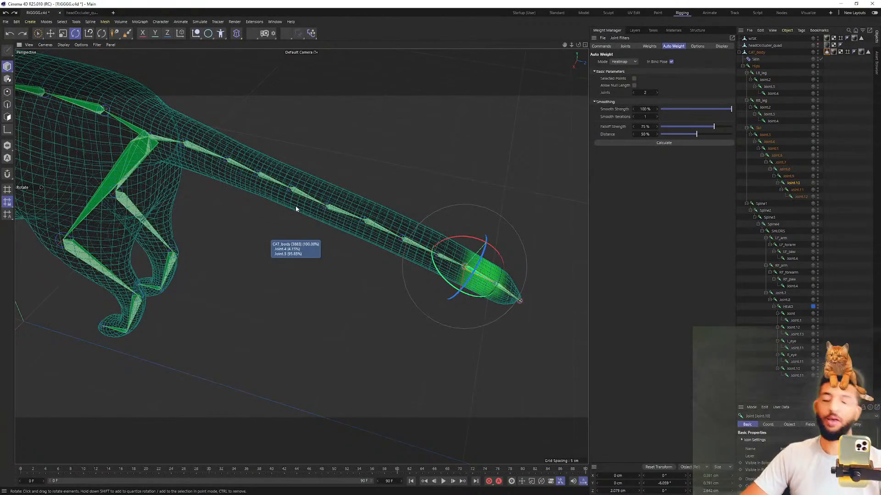
pyautogui.keyDown('alt'); pyautogui.moveTo(295, 208); pyautogui.dragTo(327, 188); pyautogui.keyUp('alt')
pyautogui.moveTo(504, 262)
pyautogui.keyDown('alt'); pyautogui.mouseDown()
pyautogui.moveTo(464, 260)
pyautogui.moveTo(513, 261)
pyautogui.mouseUp(); pyautogui.keyUp('alt')
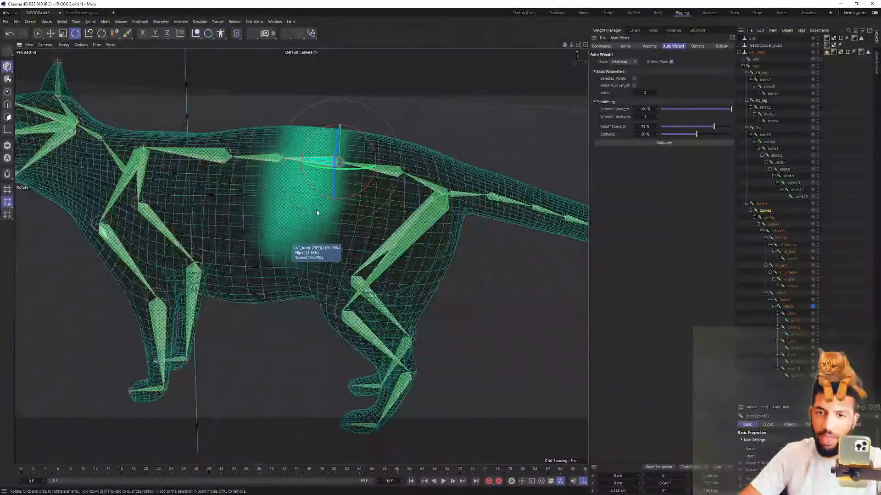
# Check the Spine2 weights on both sides of the torso with trial rotations and undo them
pyautogui.keyDown('alt'); pyautogui.moveTo(317, 212); pyautogui.dragTo(322, 264); pyautogui.keyUp('alt')
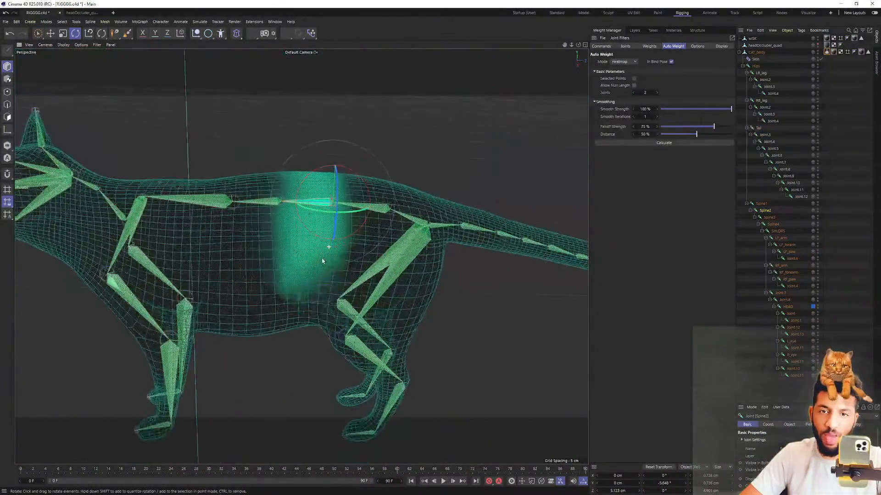
pyautogui.keyDown('alt'); pyautogui.moveTo(319, 182); pyautogui.dragTo(515, 215); pyautogui.keyUp('alt')
pyautogui.hotkey('ctrl', 'z')
pyautogui.moveTo(370, 241); pyautogui.dragTo(290, 386)
pyautogui.hotkey('ctrl', 'z')
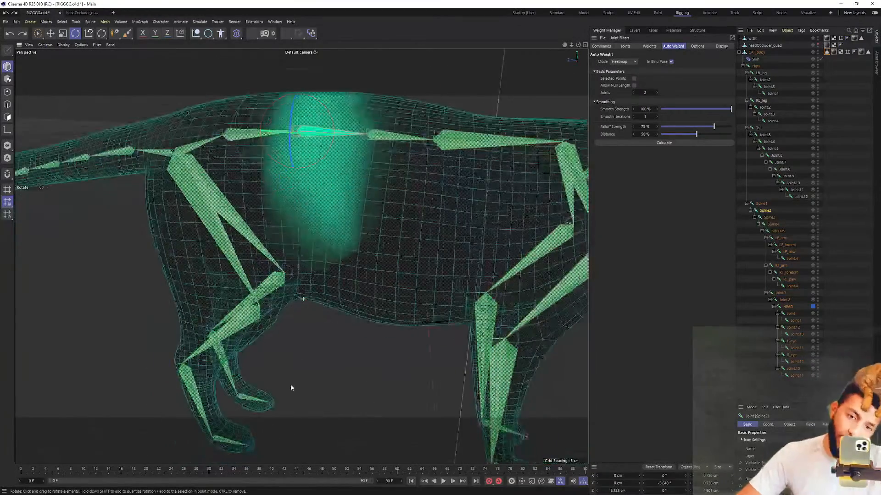
pyautogui.keyDown('alt'); pyautogui.moveTo(325, 294); pyautogui.dragTo(284, 276, button='middle'); pyautogui.keyUp('alt')
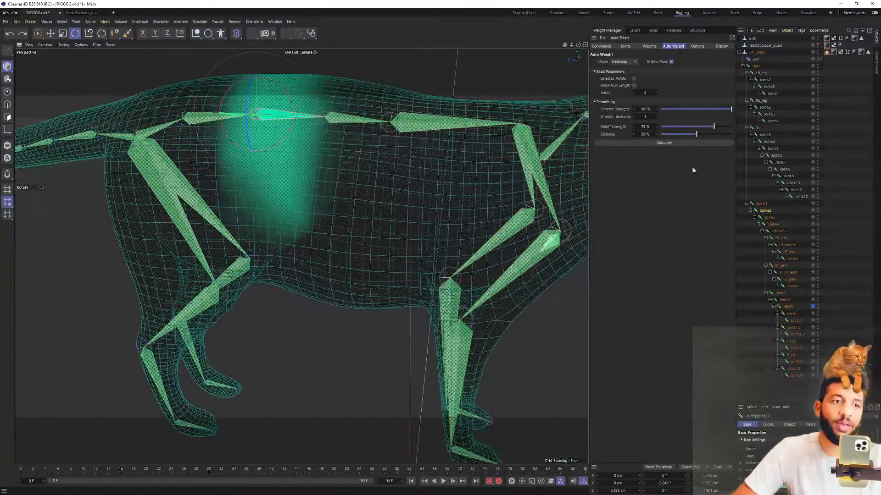
# Select CAT_body to display all joint weights in color and examine the dark area on the rear flank
pyautogui.click(757, 53)
pyautogui.keyDown('alt'); pyautogui.moveTo(379, 188); pyautogui.dragTo(340, 166); pyautogui.keyUp('alt')
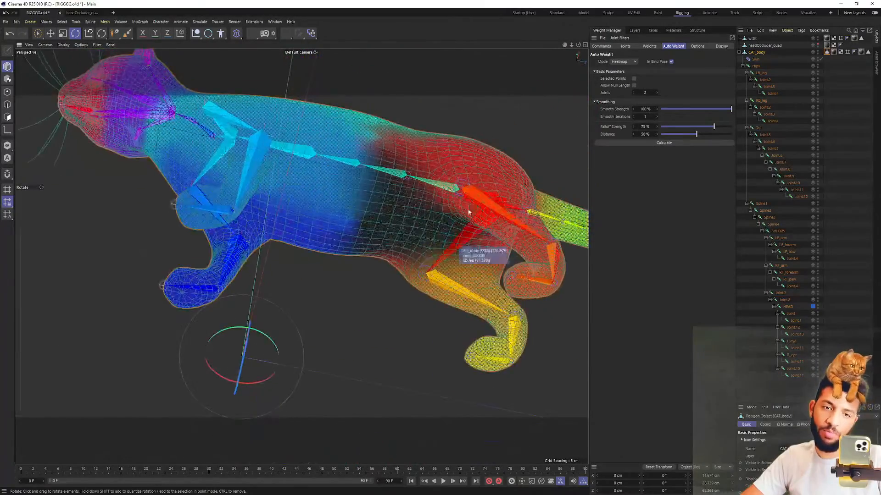
pyautogui.scroll(3, 399, 228)
pyautogui.keyDown('alt'); pyautogui.moveTo(449, 225); pyautogui.dragTo(410, 277); pyautogui.keyUp('alt')
pyautogui.scroll(5, 410, 277)
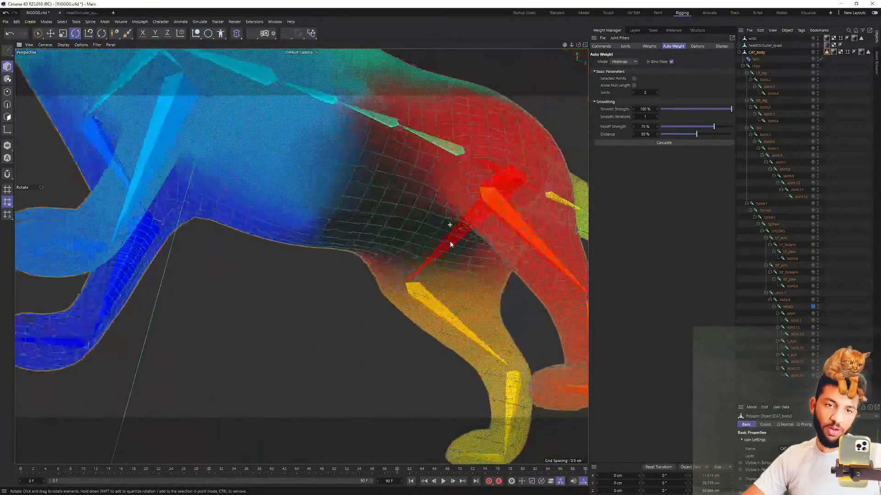
# Select the Hips joint and paint its weights over the rear flank below the spine with the Weight Tool
pyautogui.click(756, 66)
pyautogui.scroll(-5, 473, 216)
pyautogui.keyDown('alt'); pyautogui.moveTo(472, 216); pyautogui.dragTo(301, 256); pyautogui.keyUp('alt')
pyautogui.scroll(5, 356, 183)
pyautogui.scroll(-6, 357, 211)
pyautogui.scroll(3, 301, 256)
pyautogui.moveTo(302, 256)
pyautogui.keyDown('alt'); pyautogui.mouseDown()
pyautogui.moveTo(255, 216)
pyautogui.moveTo(242, 232)
pyautogui.moveTo(280, 220)
pyautogui.moveTo(401, 132)
pyautogui.moveTo(418, 151)
pyautogui.moveTo(472, 137)
pyautogui.moveTo(482, 171)
pyautogui.moveTo(460, 207)
pyautogui.moveTo(470, 199)
pyautogui.mouseUp(); pyautogui.keyUp('alt')
pyautogui.keyDown('alt'); pyautogui.moveTo(270, 144); pyautogui.dragTo(356, 174, button='middle'); pyautogui.keyUp('alt')
pyautogui.moveTo(356, 175)
pyautogui.keyDown('alt'); pyautogui.mouseDown()
pyautogui.moveTo(371, 193)
pyautogui.moveTo(330, 214)
pyautogui.mouseUp(); pyautogui.keyUp('alt')
pyautogui.keyDown('alt'); pyautogui.moveTo(230, 270); pyautogui.dragTo(202, 312, button='middle'); pyautogui.keyUp('alt')
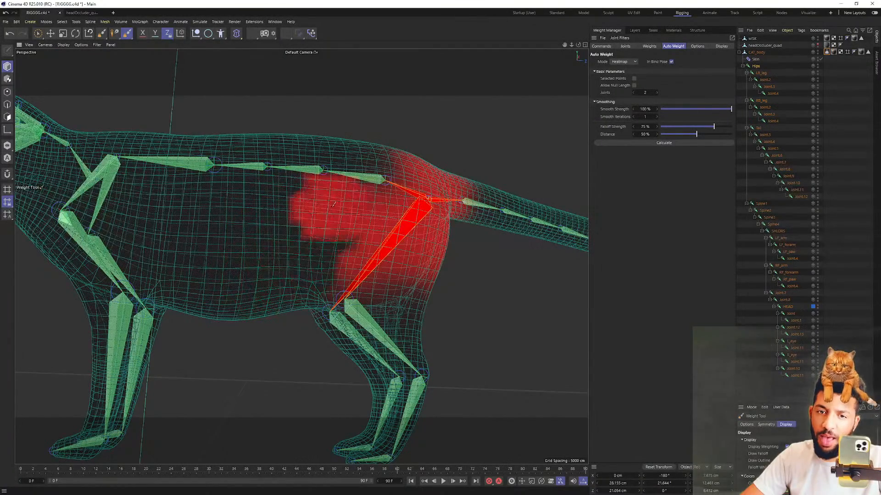
# Extend the Hips weights across the flank ahead of the thigh and bring up the Weight Tool's symmetry settings
pyautogui.moveTo(337, 225)
pyautogui.keyDown('alt'); pyautogui.mouseDown()
pyautogui.moveTo(352, 188)
pyautogui.moveTo(221, 188)
pyautogui.mouseUp(); pyautogui.keyUp('alt')
pyautogui.keyDown('alt'); pyautogui.moveTo(390, 209); pyautogui.dragTo(126, 200); pyautogui.keyUp('alt')
pyautogui.moveTo(362, 234)
pyautogui.keyDown('alt'); pyautogui.mouseDown()
pyautogui.moveTo(300, 255)
pyautogui.moveTo(284, 244)
pyautogui.mouseUp(); pyautogui.keyUp('alt')
pyautogui.keyDown('alt'); pyautogui.moveTo(327, 225); pyautogui.dragTo(413, 316); pyautogui.keyUp('alt')
pyautogui.keyDown('alt'); pyautogui.moveTo(391, 181); pyautogui.dragTo(193, 179); pyautogui.keyUp('alt')
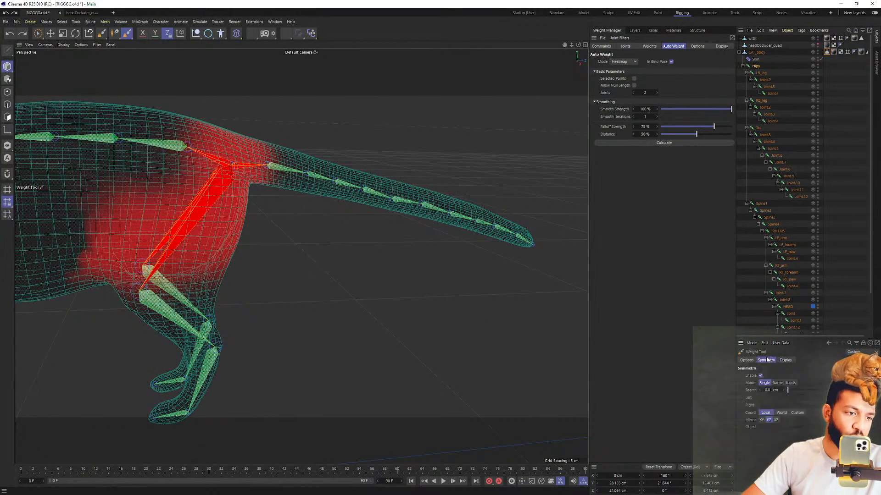
# Paint Hips weights forward along the lower back and upper flank with symmetry enabled, then compare the opposite side
pyautogui.moveTo(285, 193)
pyautogui.keyDown('alt'); pyautogui.mouseDown()
pyautogui.moveTo(259, 173)
pyautogui.moveTo(275, 138)
pyautogui.mouseUp(); pyautogui.keyUp('alt')
pyautogui.click(274, 137)
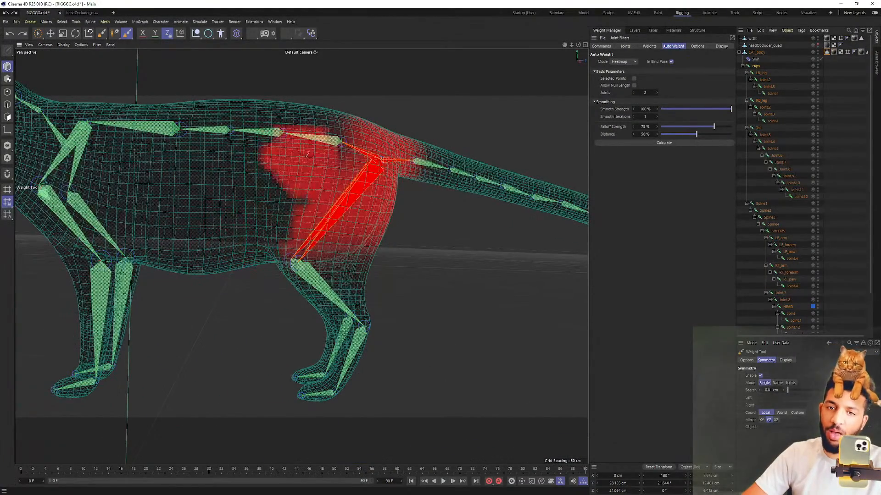
pyautogui.keyDown('alt'); pyautogui.moveTo(296, 163); pyautogui.dragTo(293, 166); pyautogui.keyUp('alt')
pyautogui.keyDown('alt'); pyautogui.moveTo(430, 196); pyautogui.dragTo(413, 188); pyautogui.keyUp('alt')
pyautogui.keyDown('alt'); pyautogui.moveTo(358, 222); pyautogui.dragTo(371, 225); pyautogui.keyUp('alt')
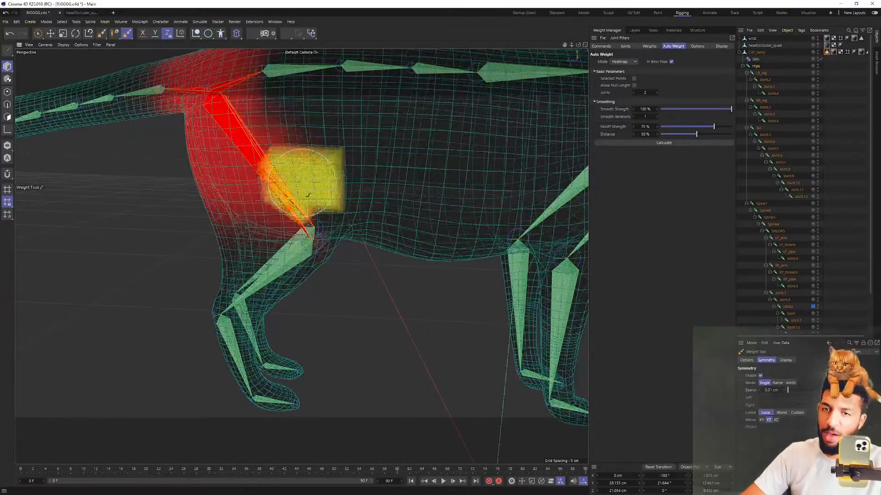
# Examine the Hips weights around both hind knees, the tail base and the rump
pyautogui.keyDown('alt'); pyautogui.moveTo(325, 136); pyautogui.dragTo(345, 255); pyautogui.keyUp('alt')
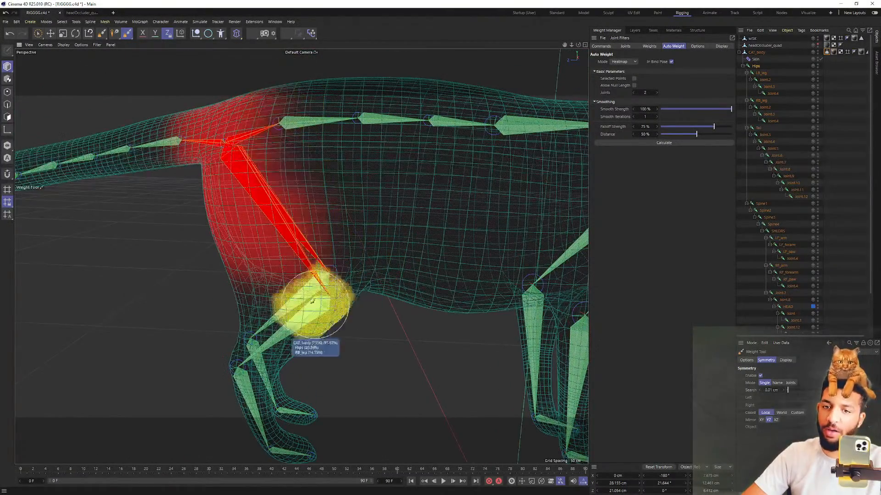
pyautogui.keyDown('alt'); pyautogui.moveTo(331, 313); pyautogui.dragTo(301, 256); pyautogui.keyUp('alt')
pyautogui.keyDown('alt'); pyautogui.moveTo(326, 219); pyautogui.dragTo(329, 234); pyautogui.keyUp('alt')
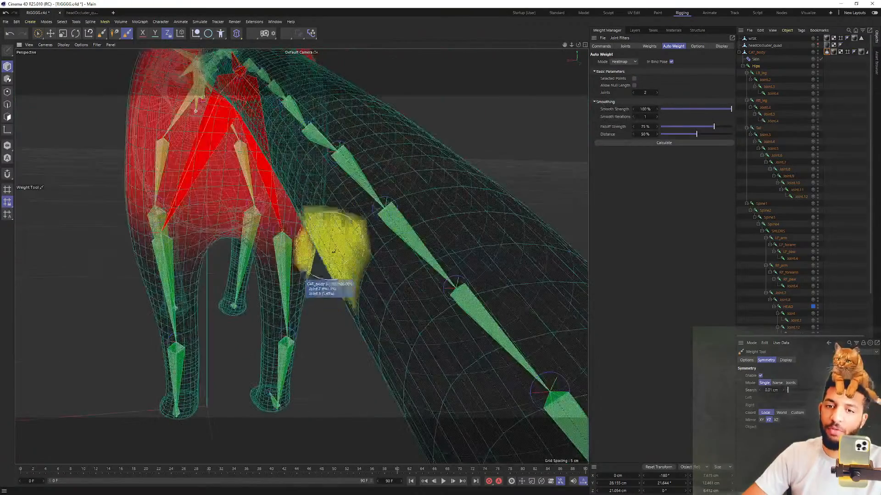
pyautogui.moveTo(198, 226)
pyautogui.keyDown('alt'); pyautogui.mouseDown()
pyautogui.moveTo(335, 226)
pyautogui.moveTo(313, 222)
pyautogui.mouseUp(); pyautogui.keyUp('alt')
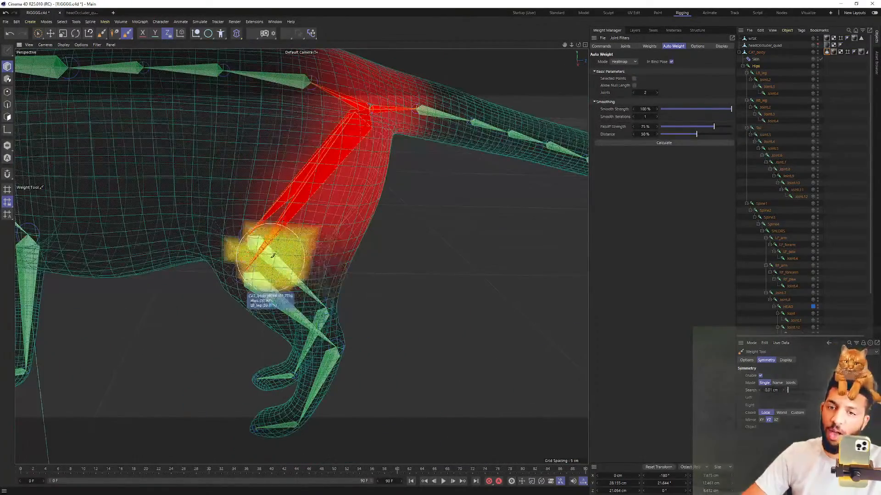
pyautogui.keyDown('alt'); pyautogui.moveTo(427, 145); pyautogui.dragTo(352, 221); pyautogui.keyUp('alt')
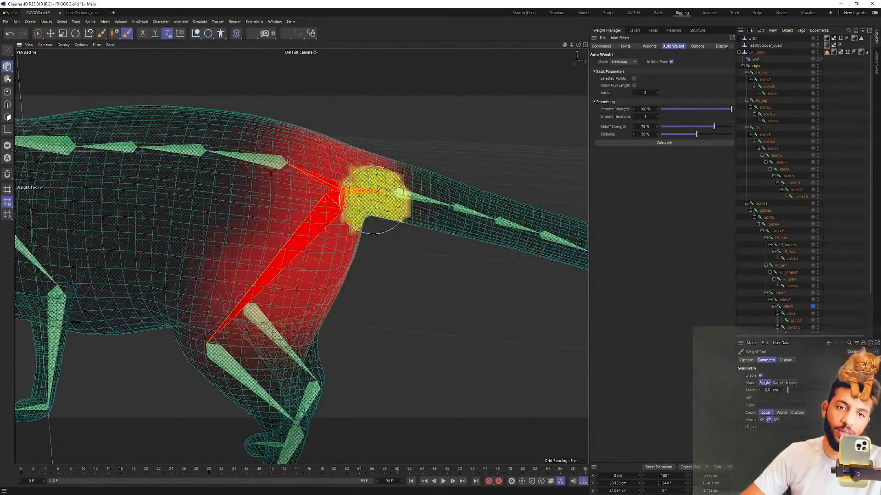
pyautogui.moveTo(406, 263)
pyautogui.keyDown('alt'); pyautogui.mouseDown()
pyautogui.moveTo(301, 254)
pyautogui.moveTo(342, 252)
pyautogui.mouseUp(); pyautogui.keyUp('alt')
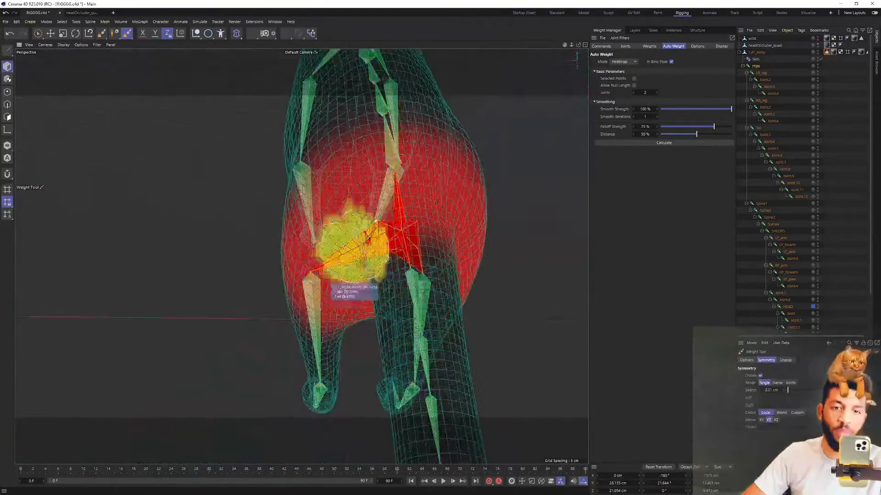
pyautogui.moveTo(449, 255)
pyautogui.keyDown('alt'); pyautogui.mouseDown()
pyautogui.moveTo(350, 256)
pyautogui.moveTo(442, 240)
pyautogui.moveTo(448, 295)
pyautogui.moveTo(648, 238)
pyautogui.mouseUp(); pyautogui.keyUp('alt')
# Review the weights of LB_leg, its Joint.2 and Spine1 where they border the Hips area
pyautogui.click(764, 74)
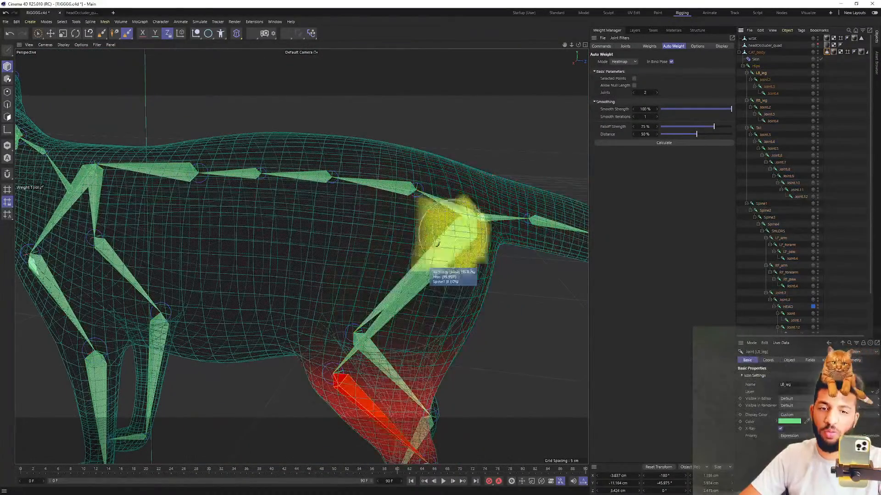
pyautogui.keyDown('alt'); pyautogui.moveTo(398, 303); pyautogui.dragTo(390, 167, button='middle'); pyautogui.keyUp('alt')
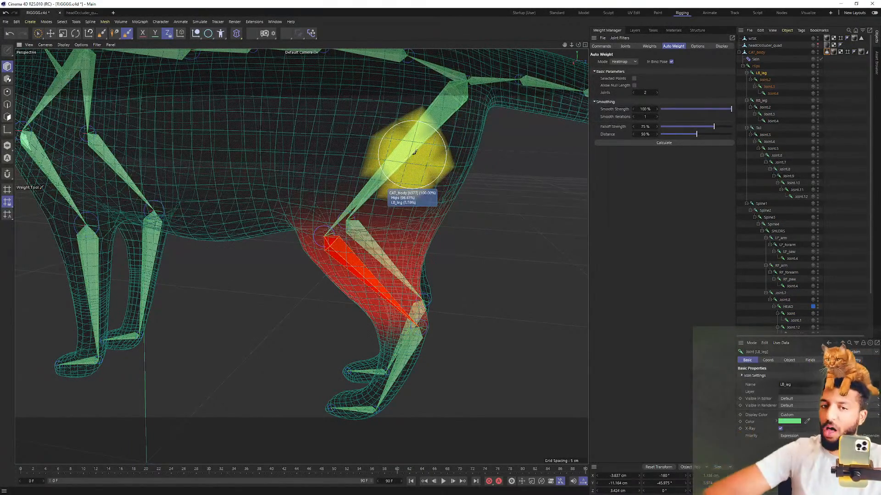
pyautogui.moveTo(419, 234)
pyautogui.keyDown('alt'); pyautogui.mouseDown()
pyautogui.moveTo(420, 183)
pyautogui.moveTo(435, 163)
pyautogui.moveTo(440, 188)
pyautogui.mouseUp(); pyautogui.keyUp('alt')
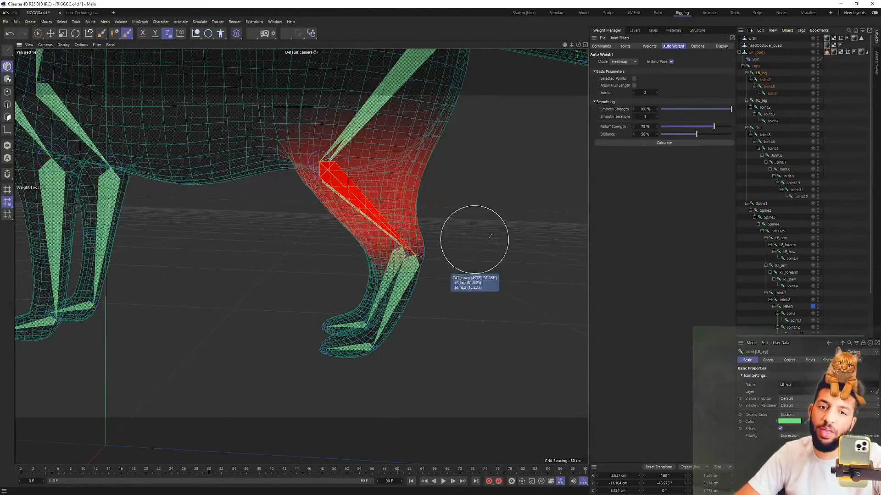
pyautogui.click(765, 83)
pyautogui.keyDown('alt'); pyautogui.moveTo(302, 255); pyautogui.dragTo(373, 185); pyautogui.keyUp('alt')
pyautogui.keyDown('alt'); pyautogui.moveTo(373, 185); pyautogui.dragTo(321, 308, button='middle'); pyautogui.keyUp('alt')
pyautogui.keyDown('alt'); pyautogui.moveTo(321, 309); pyautogui.dragTo(309, 301); pyautogui.keyUp('alt')
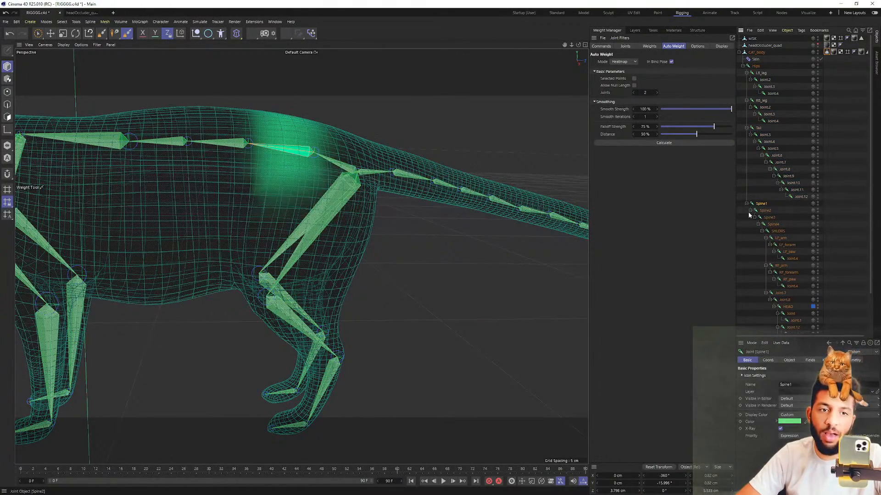
# Paint Spine1 weights from the lower back down the flank to the belly ahead of the hind thigh, softening the edges
pyautogui.keyDown('alt'); pyautogui.moveTo(317, 151); pyautogui.dragTo(326, 143); pyautogui.keyUp('alt')
pyautogui.keyDown('alt'); pyautogui.moveTo(326, 144); pyautogui.dragTo(358, 112, button='middle'); pyautogui.keyUp('alt')
pyautogui.moveTo(358, 111)
pyautogui.keyDown('alt'); pyautogui.mouseDown()
pyautogui.moveTo(362, 129)
pyautogui.moveTo(317, 153)
pyautogui.mouseUp(); pyautogui.keyUp('alt')
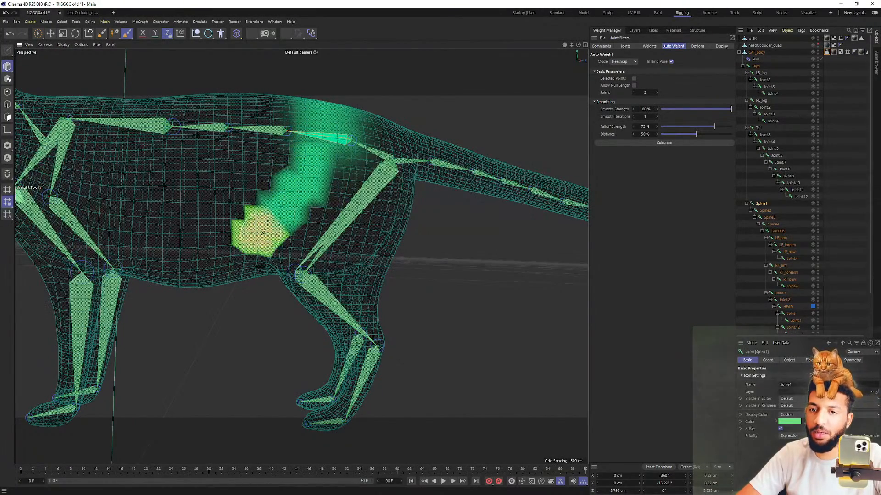
pyautogui.keyDown('alt'); pyautogui.moveTo(262, 233); pyautogui.dragTo(264, 227); pyautogui.keyUp('alt')
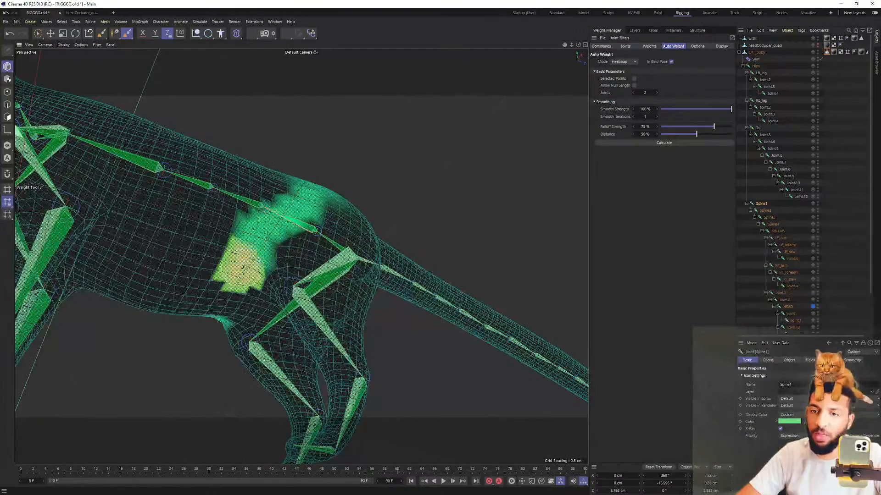
pyautogui.keyDown('alt'); pyautogui.moveTo(230, 288); pyautogui.dragTo(209, 293); pyautogui.keyUp('alt')
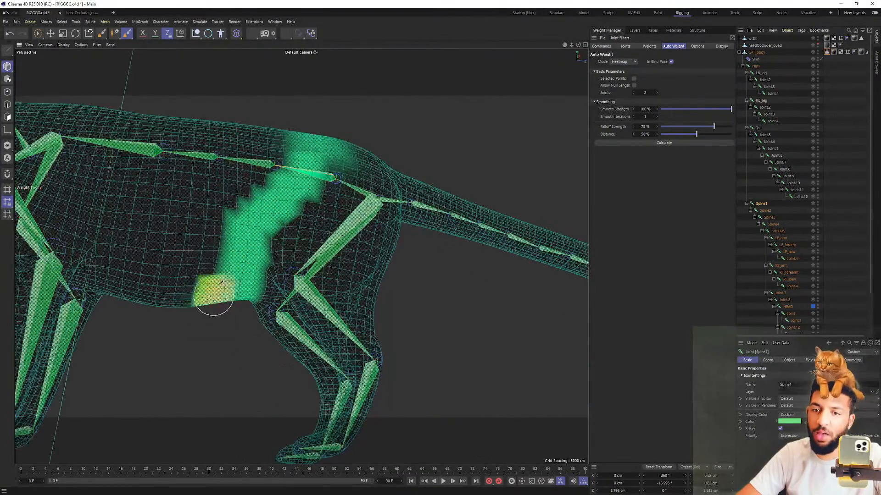
pyautogui.keyDown('alt'); pyautogui.moveTo(302, 188); pyautogui.dragTo(248, 248); pyautogui.keyUp('alt')
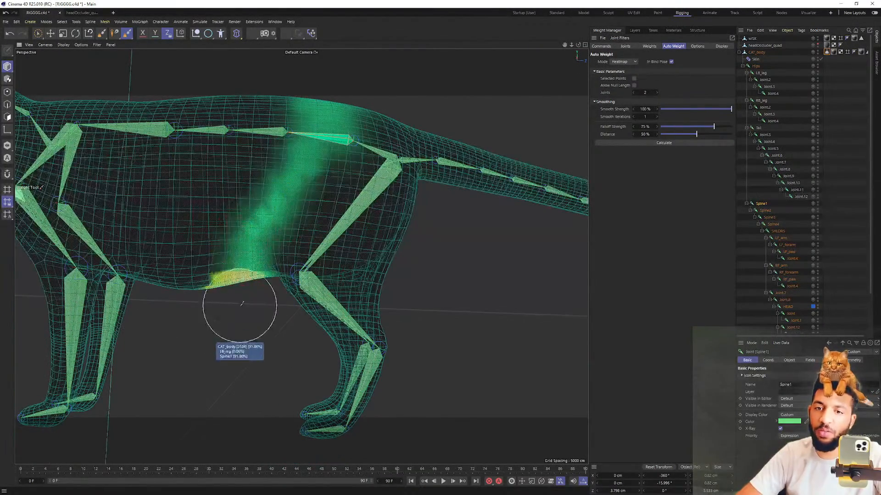
pyautogui.keyDown('alt'); pyautogui.moveTo(278, 172); pyautogui.dragTo(285, 221); pyautogui.keyUp('alt')
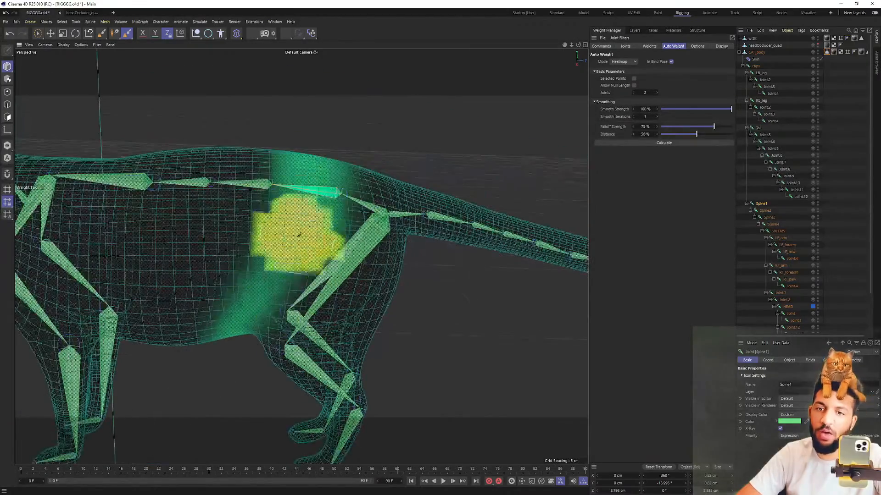
pyautogui.moveTo(310, 193)
pyautogui.keyDown('alt'); pyautogui.mouseDown()
pyautogui.moveTo(295, 196)
pyautogui.moveTo(314, 207)
pyautogui.moveTo(344, 198)
pyautogui.moveTo(413, 156)
pyautogui.moveTo(399, 232)
pyautogui.moveTo(362, 260)
pyautogui.mouseUp(); pyautogui.keyUp('alt')
# Rotate the Spine1 joint to test how the hindquarters and belly deform, and undo the rotation
pyautogui.press('r')
pyautogui.hotkey('ctrl', 'z')
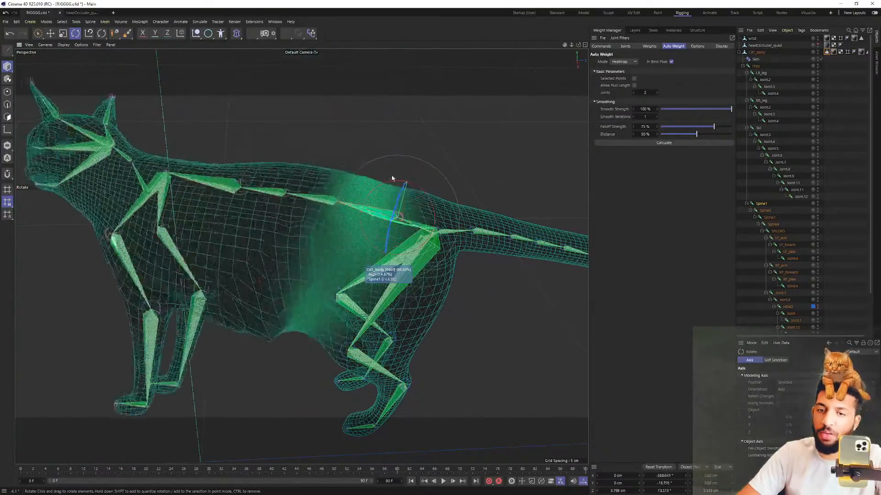
pyautogui.keyDown('alt'); pyautogui.moveTo(368, 189); pyautogui.dragTo(439, 150); pyautogui.keyUp('alt')
pyautogui.hotkey('ctrl', 'z')
pyautogui.moveTo(379, 196); pyautogui.dragTo(331, 232)
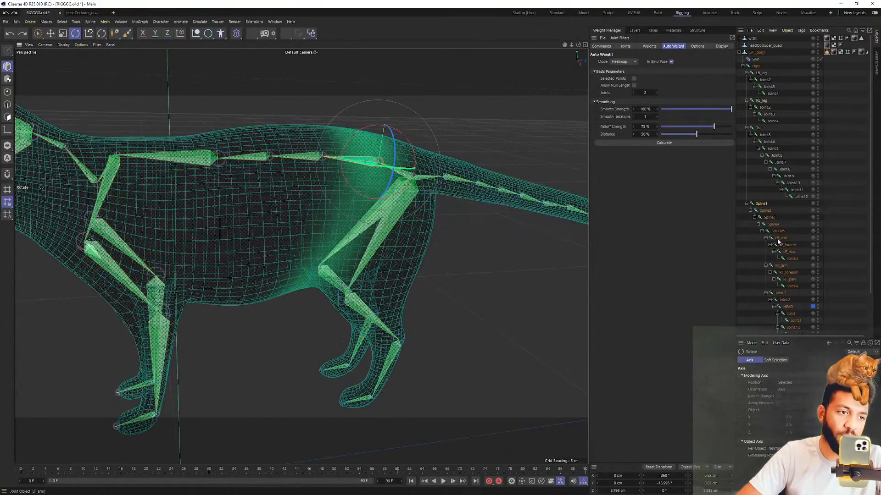
# Paint Spine2 weights as a band from the back down the flank to the belly, beside the Spine1 area
pyautogui.click(764, 211)
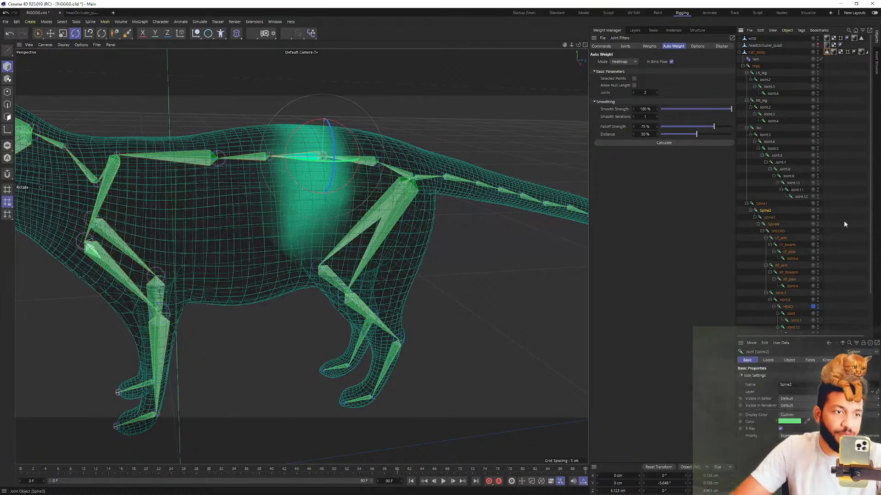
pyautogui.click(763, 205)
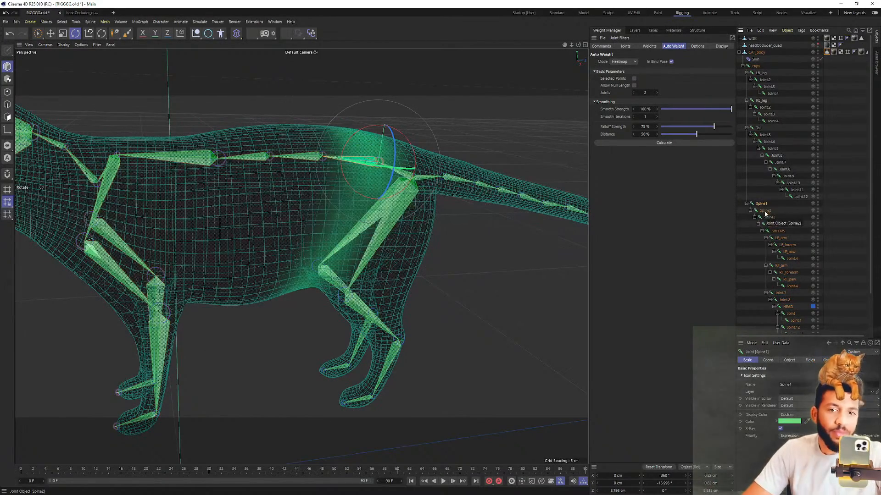
pyautogui.click(765, 211)
pyautogui.keyDown('alt'); pyautogui.moveTo(211, 232); pyautogui.dragTo(238, 106); pyautogui.keyUp('alt')
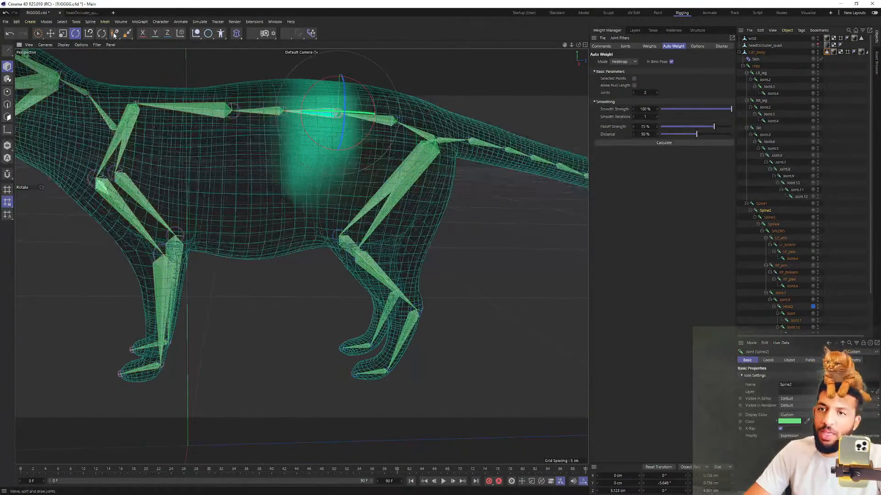
pyautogui.click(126, 35)
pyautogui.keyDown('alt'); pyautogui.moveTo(275, 194); pyautogui.dragTo(281, 178); pyautogui.keyUp('alt')
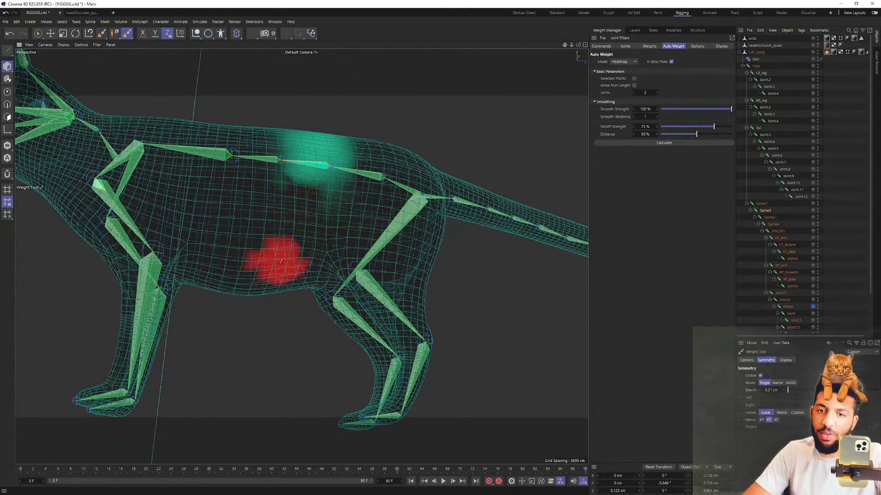
pyautogui.keyDown('alt'); pyautogui.moveTo(260, 308); pyautogui.dragTo(308, 222); pyautogui.keyUp('alt')
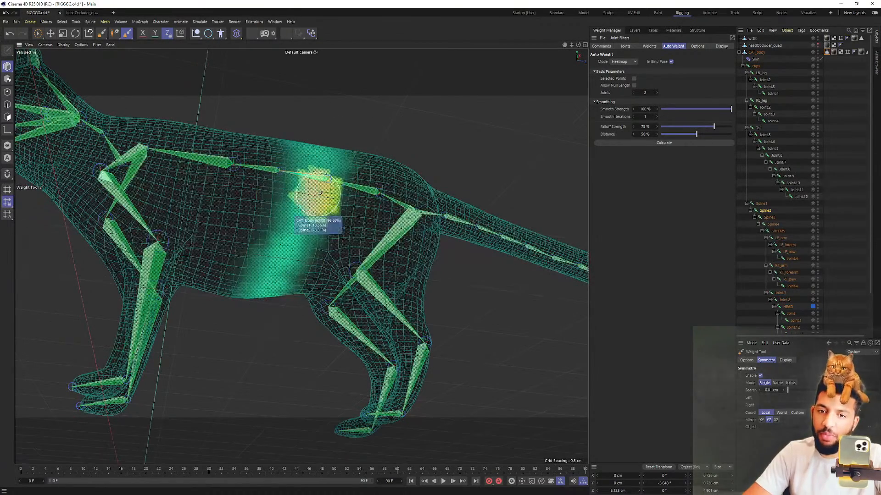
pyautogui.keyDown('alt'); pyautogui.moveTo(310, 143); pyautogui.dragTo(295, 232); pyautogui.keyUp('alt')
pyautogui.moveTo(349, 171)
pyautogui.keyDown('alt'); pyautogui.mouseDown()
pyautogui.moveTo(335, 187)
pyautogui.moveTo(347, 238)
pyautogui.moveTo(344, 196)
pyautogui.moveTo(334, 235)
pyautogui.moveTo(360, 203)
pyautogui.moveTo(353, 192)
pyautogui.moveTo(327, 197)
pyautogui.moveTo(359, 157)
pyautogui.moveTo(347, 188)
pyautogui.moveTo(352, 175)
pyautogui.moveTo(331, 191)
pyautogui.moveTo(438, 141)
pyautogui.moveTo(366, 171)
pyautogui.mouseUp(); pyautogui.keyUp('alt')
# Rotate Spine1 and Spine2 in turn to test the torso deformation, undoing each rotation
pyautogui.press('r')
pyautogui.click(761, 203)
pyautogui.hotkey('ctrl', 'z')
pyautogui.scroll(5, 413, 147)
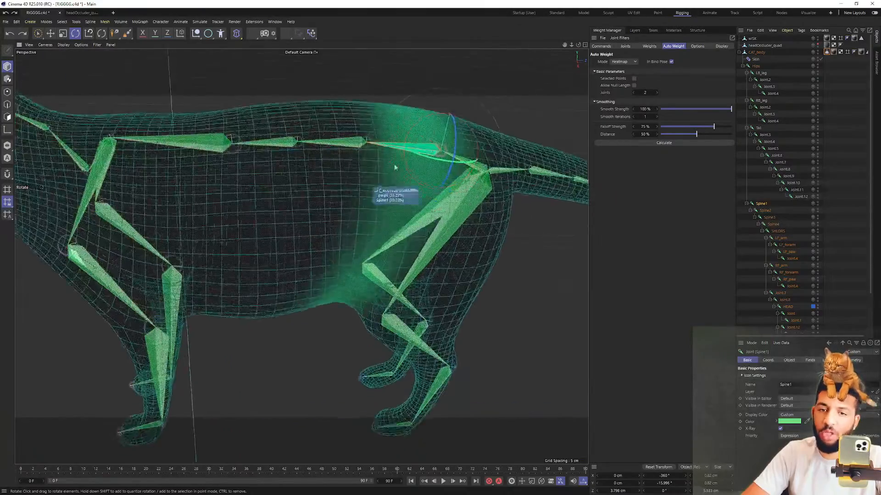
pyautogui.moveTo(418, 136); pyautogui.dragTo(428, 128)
pyautogui.hotkey('ctrl', 'z')
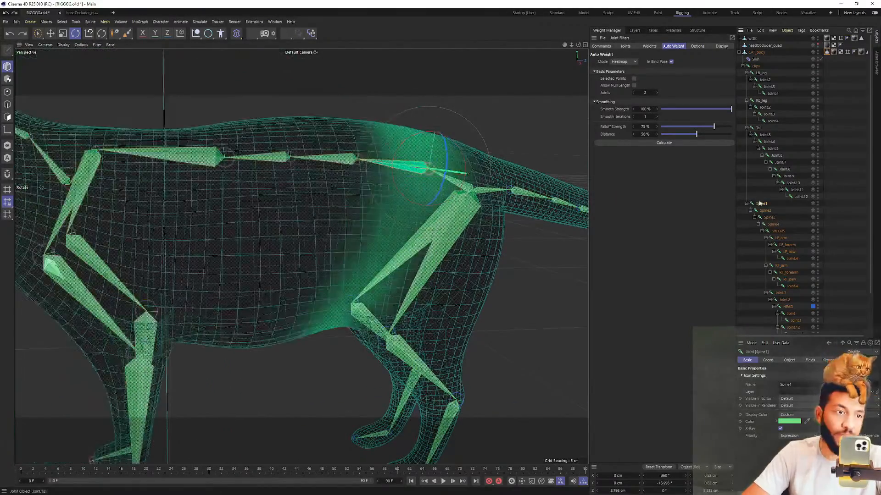
pyautogui.click(763, 212)
pyautogui.moveTo(334, 140); pyautogui.dragTo(446, 143)
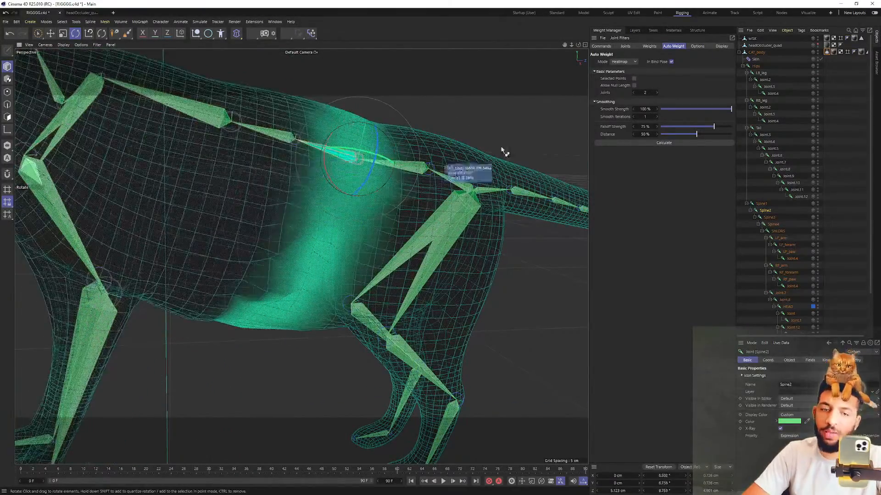
pyautogui.hotkey('ctrl', 'z')
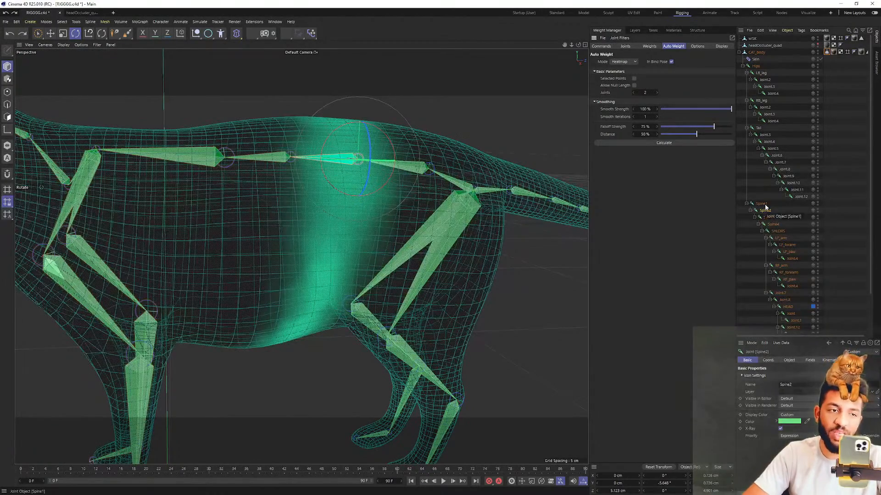
# Select Spine1 and Spine2 together and blend their weights across the flank and belly with an enlarged Weight Tool brush
pyautogui.click(764, 205)
pyautogui.keyDown('shift'); pyautogui.click(765, 211); pyautogui.keyUp('shift')
pyautogui.keyDown('alt'); pyautogui.moveTo(313, 242); pyautogui.dragTo(328, 232); pyautogui.keyUp('alt')
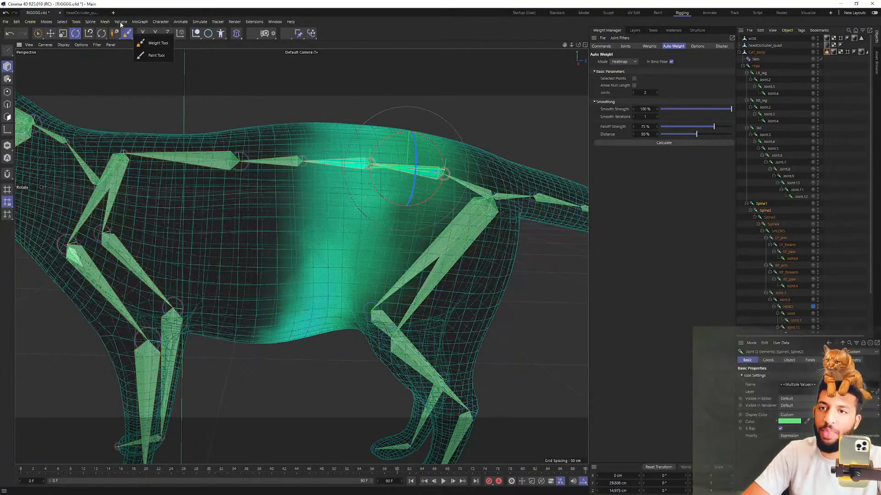
pyautogui.moveTo(386, 257); pyautogui.dragTo(392, 257, button='middle')
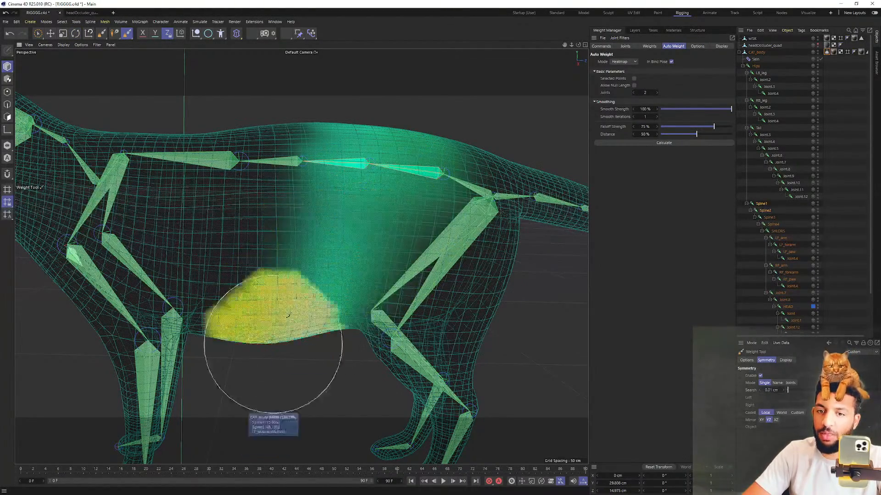
pyautogui.keyDown('alt'); pyautogui.moveTo(379, 173); pyautogui.dragTo(372, 172); pyautogui.keyUp('alt')
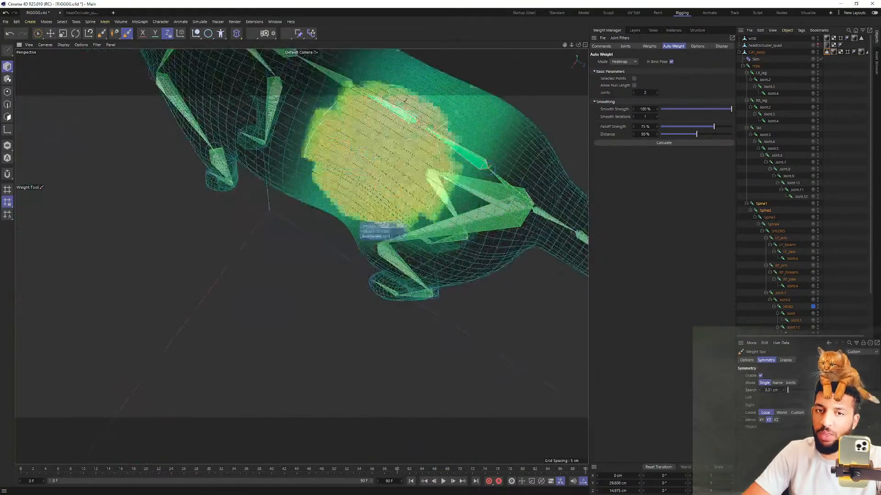
# Continue blending the combined Spine1 and Spine2 weights over the underside, opposite flank and back
pyautogui.keyDown('alt'); pyautogui.moveTo(308, 225); pyautogui.dragTo(301, 229); pyautogui.keyUp('alt')
pyautogui.moveTo(288, 197)
pyautogui.keyDown('alt'); pyautogui.mouseDown()
pyautogui.moveTo(279, 320)
pyautogui.moveTo(238, 209)
pyautogui.mouseUp(); pyautogui.keyUp('alt')
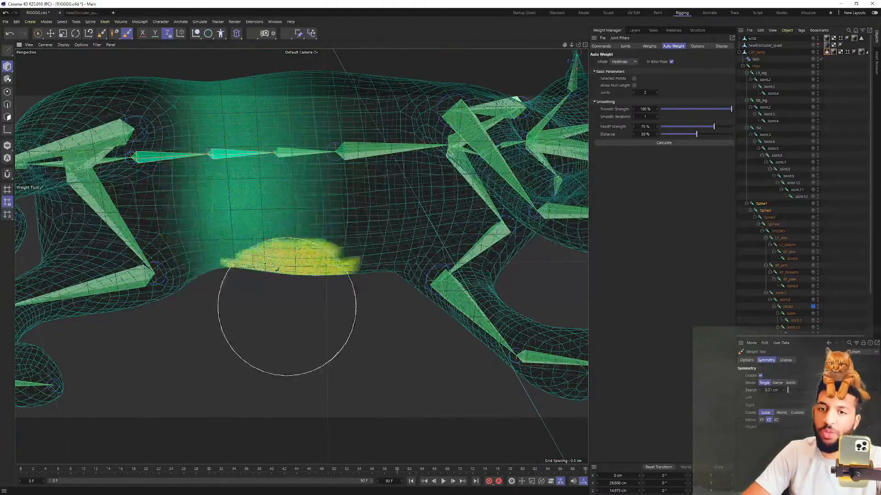
pyautogui.moveTo(257, 269)
pyautogui.keyDown('alt'); pyautogui.mouseDown()
pyautogui.moveTo(326, 117)
pyautogui.moveTo(187, 225)
pyautogui.mouseUp(); pyautogui.keyUp('alt')
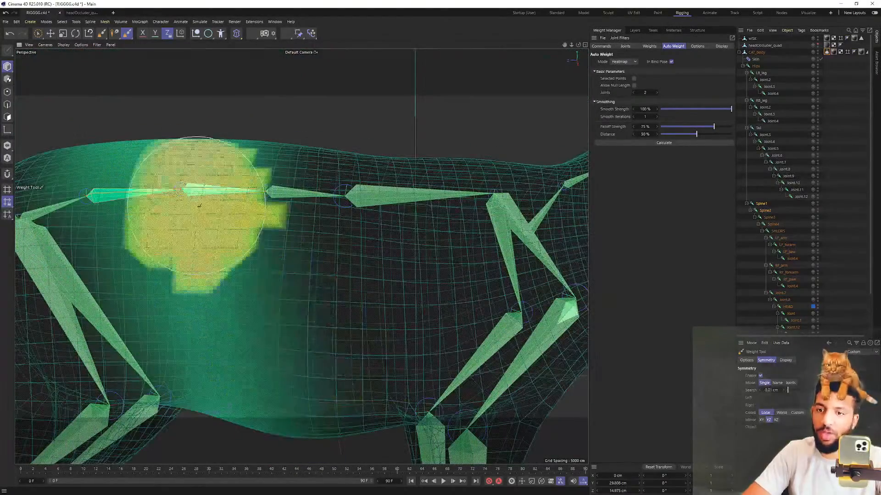
pyautogui.moveTo(245, 246)
pyautogui.keyDown('alt'); pyautogui.mouseDown()
pyautogui.moveTo(236, 353)
pyautogui.moveTo(198, 328)
pyautogui.mouseUp(); pyautogui.keyUp('alt')
pyautogui.scroll(-10, 236, 353)
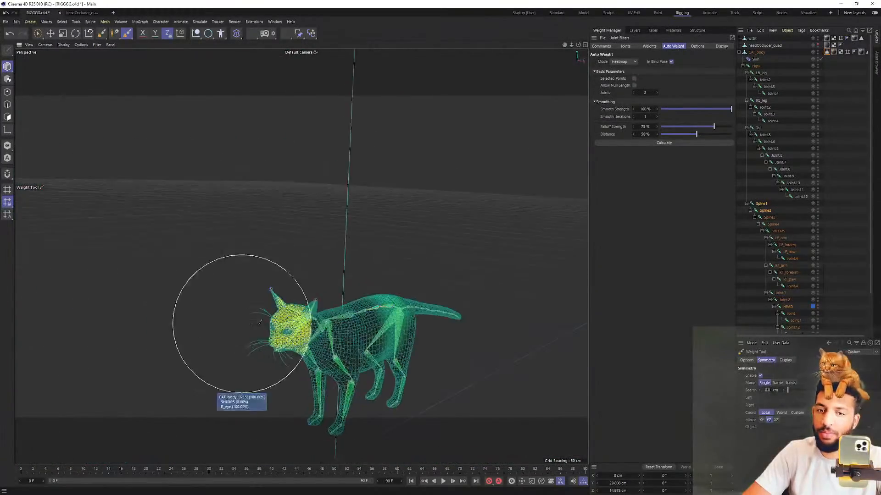
pyautogui.scroll(8, 413, 298)
pyautogui.keyDown('alt'); pyautogui.moveTo(354, 257); pyautogui.dragTo(324, 251); pyautogui.keyUp('alt')
pyautogui.scroll(-3, 354, 257)
# Rotate Spine1 and Spine3 in turn to test how the torso bends, undoing each rotation
pyautogui.press('e')
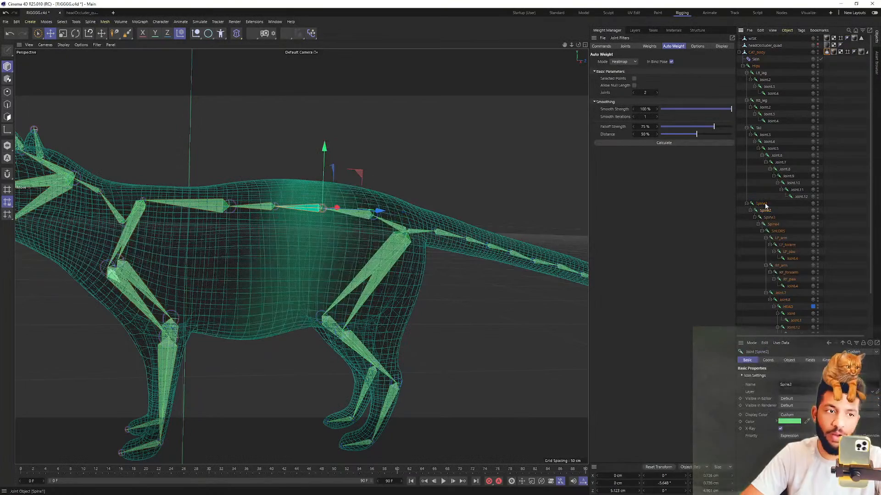
pyautogui.press('r')
pyautogui.moveTo(369, 214); pyautogui.dragTo(331, 219)
pyautogui.hotkey('ctrl', 'z')
pyautogui.hotkey('ctrl', 'z')
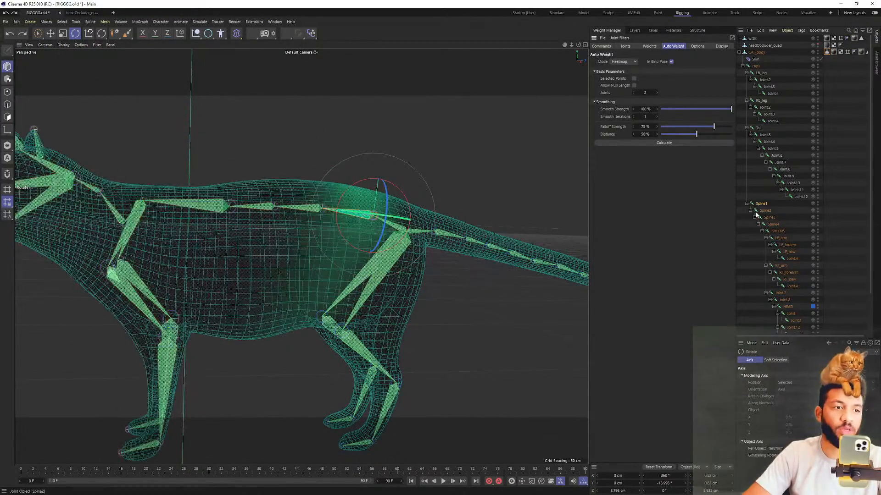
pyautogui.click(762, 217)
pyautogui.moveTo(252, 198); pyautogui.dragTo(268, 176)
pyautogui.hotkey('ctrl', 'z')
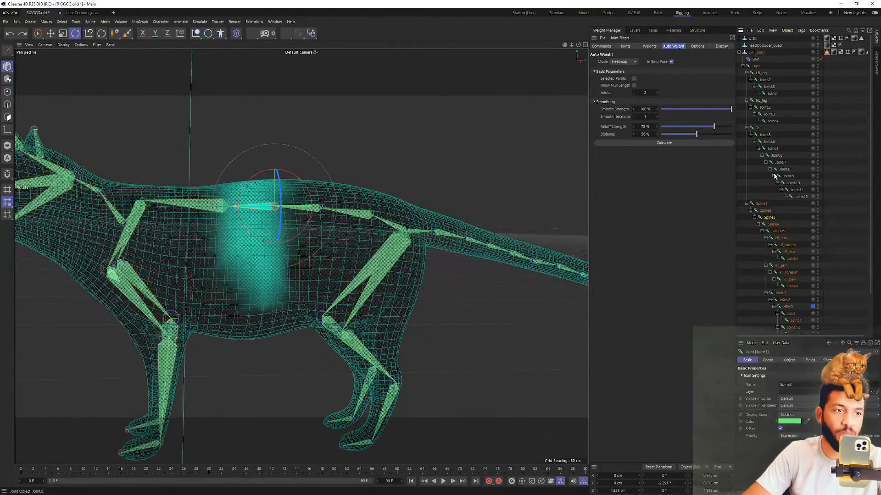
# Compare Spine4 with Spine3, then paint Spine3 weights as a full band from the mid-back down to the belly
pyautogui.click(772, 225)
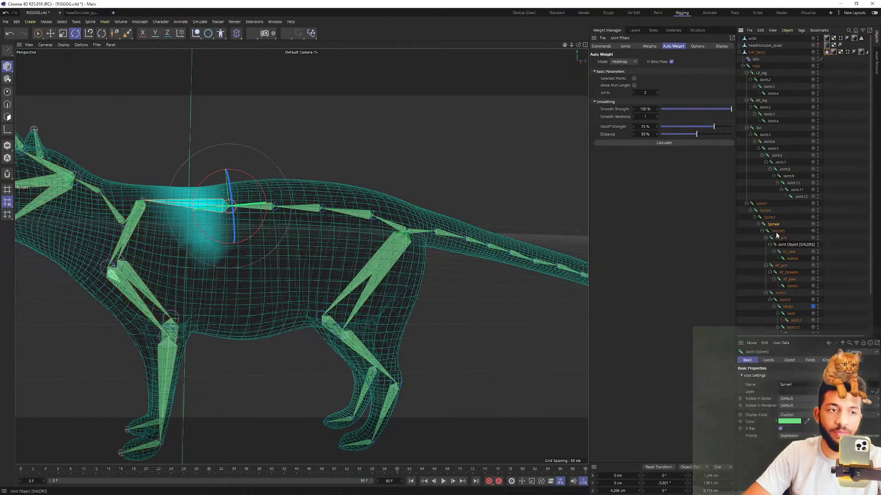
pyautogui.click(769, 218)
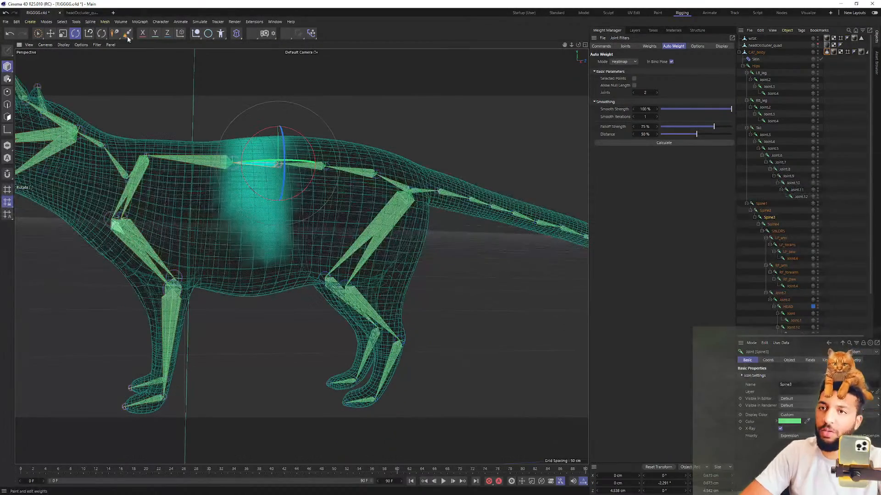
pyautogui.click(127, 33)
pyautogui.keyDown('alt'); pyautogui.moveTo(246, 233); pyautogui.dragTo(250, 236); pyautogui.keyUp('alt')
pyautogui.keyDown('alt'); pyautogui.moveTo(251, 281); pyautogui.dragTo(260, 246); pyautogui.keyUp('alt')
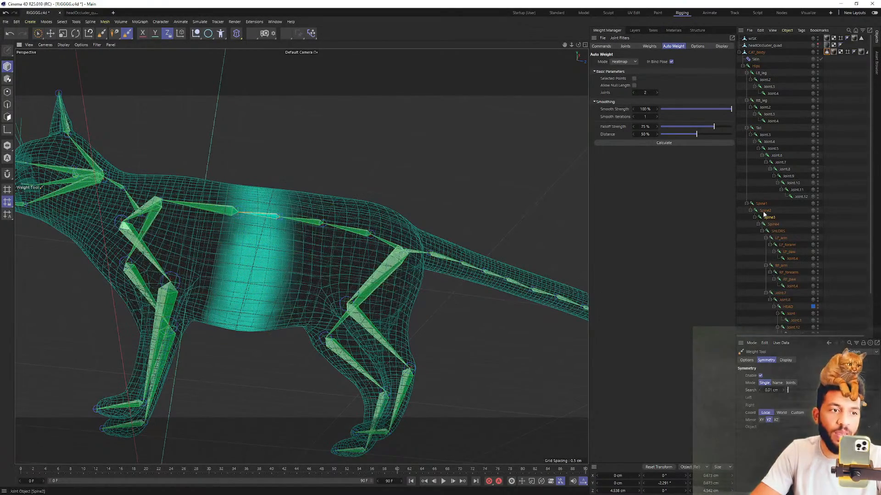
# Paint Spine4 weights from the upper back behind the shoulder down the ribcage to the belly
pyautogui.moveTo(257, 226)
pyautogui.keyDown('alt'); pyautogui.mouseDown()
pyautogui.moveTo(199, 234)
pyautogui.moveTo(217, 242)
pyautogui.mouseUp(); pyautogui.keyUp('alt')
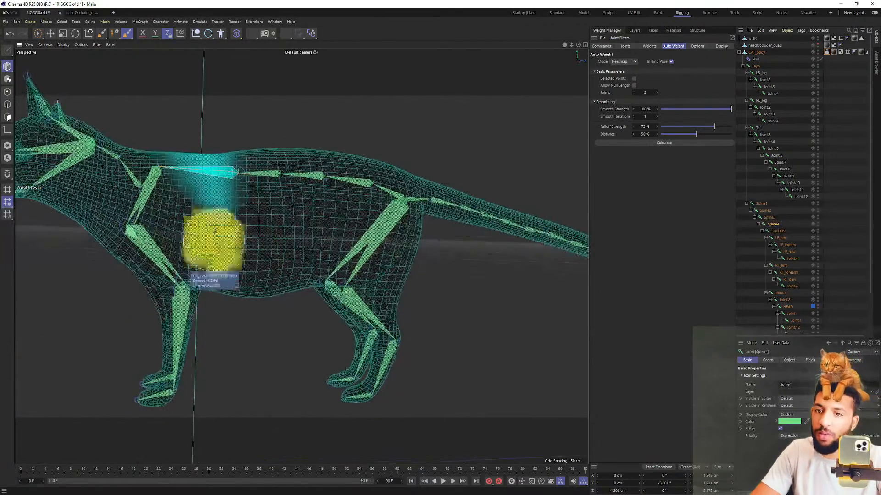
pyautogui.keyDown('alt'); pyautogui.moveTo(229, 188); pyautogui.dragTo(217, 189); pyautogui.keyUp('alt')
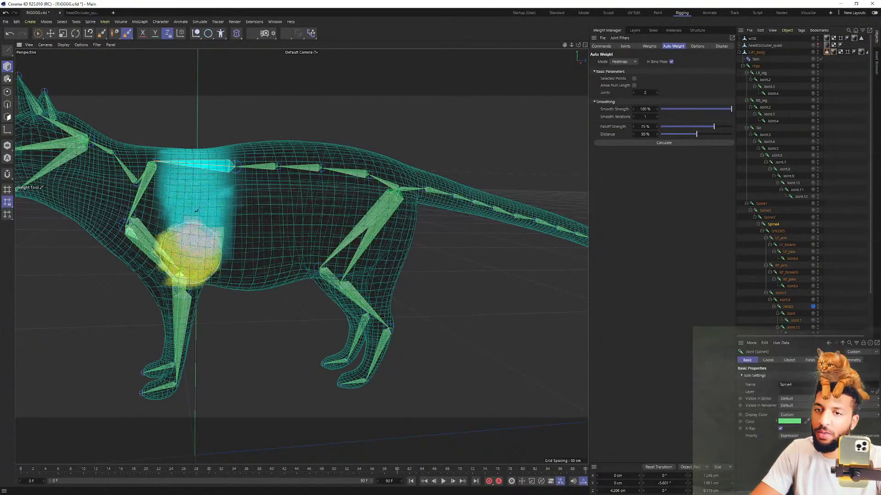
pyautogui.moveTo(215, 255)
pyautogui.keyDown('alt'); pyautogui.mouseDown()
pyautogui.moveTo(253, 281)
pyautogui.moveTo(216, 268)
pyautogui.mouseUp(); pyautogui.keyUp('alt')
pyautogui.keyDown('alt'); pyautogui.moveTo(212, 267); pyautogui.dragTo(234, 265, button='right'); pyautogui.keyUp('alt')
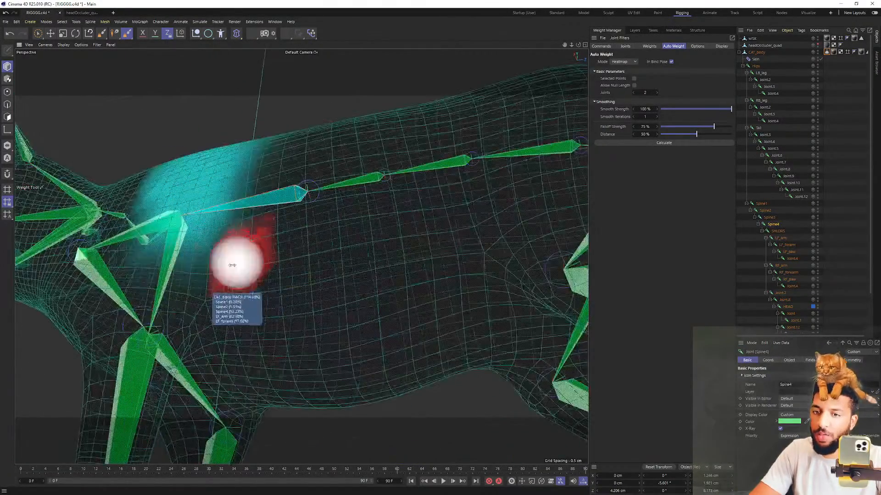
pyautogui.moveTo(254, 385); pyautogui.dragTo(216, 185)
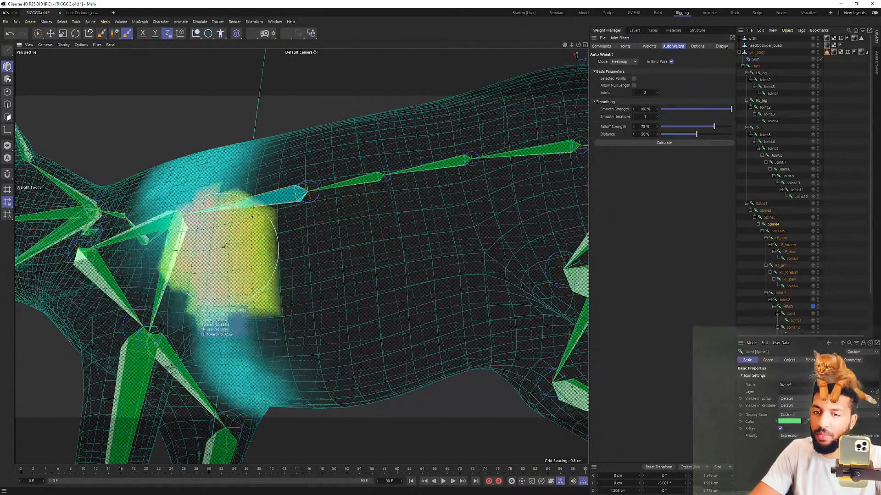
# Fill and soften the Spine4 weights across the ribcage, underside and border with Spine3 behind the front legs
pyautogui.keyDown('alt'); pyautogui.moveTo(252, 314); pyautogui.dragTo(224, 314, button='right'); pyautogui.keyUp('alt')
pyautogui.moveTo(248, 311)
pyautogui.keyDown('alt'); pyautogui.mouseDown()
pyautogui.moveTo(279, 374)
pyautogui.moveTo(248, 344)
pyautogui.mouseUp(); pyautogui.keyUp('alt')
pyautogui.moveTo(246, 344)
pyautogui.mouseDown()
pyautogui.moveTo(213, 216)
pyautogui.moveTo(220, 240)
pyautogui.mouseUp()
pyautogui.keyDown('alt'); pyautogui.moveTo(243, 317); pyautogui.dragTo(240, 350); pyautogui.keyUp('alt')
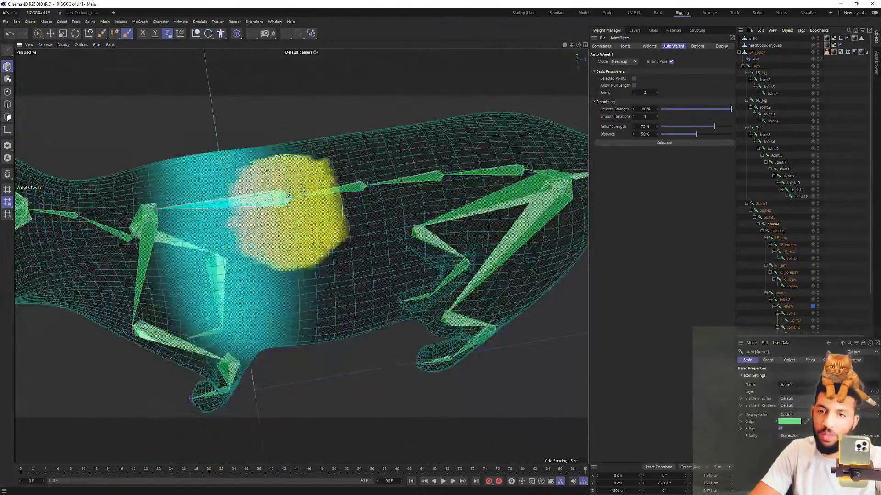
pyautogui.moveTo(381, 380)
pyautogui.keyDown('alt'); pyautogui.mouseDown()
pyautogui.moveTo(303, 269)
pyautogui.moveTo(301, 330)
pyautogui.mouseUp(); pyautogui.keyUp('alt')
pyautogui.moveTo(213, 278); pyautogui.dragTo(222, 317)
pyautogui.moveTo(222, 316)
pyautogui.keyDown('alt'); pyautogui.mouseDown()
pyautogui.moveTo(251, 356)
pyautogui.moveTo(225, 316)
pyautogui.mouseUp(); pyautogui.keyUp('alt')
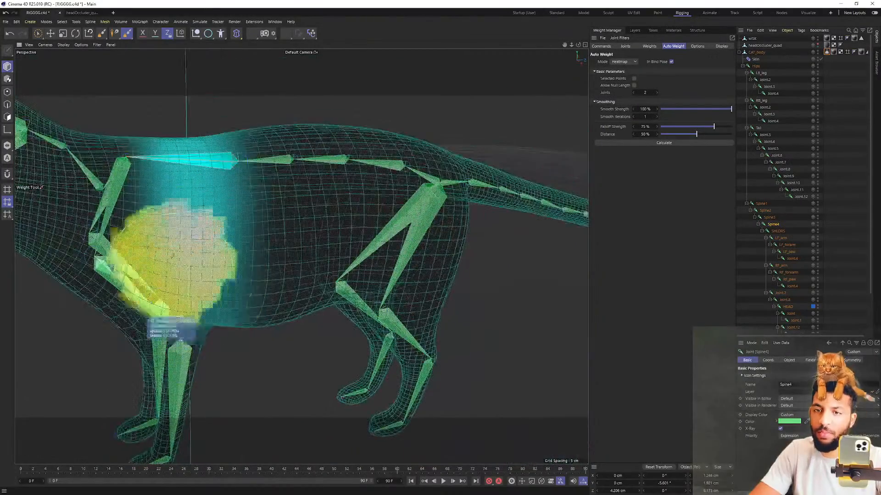
# Examine the combined weights of Spine1 through Spine4 on both flanks, the underside and the border with the shoulders
pyautogui.click(763, 204)
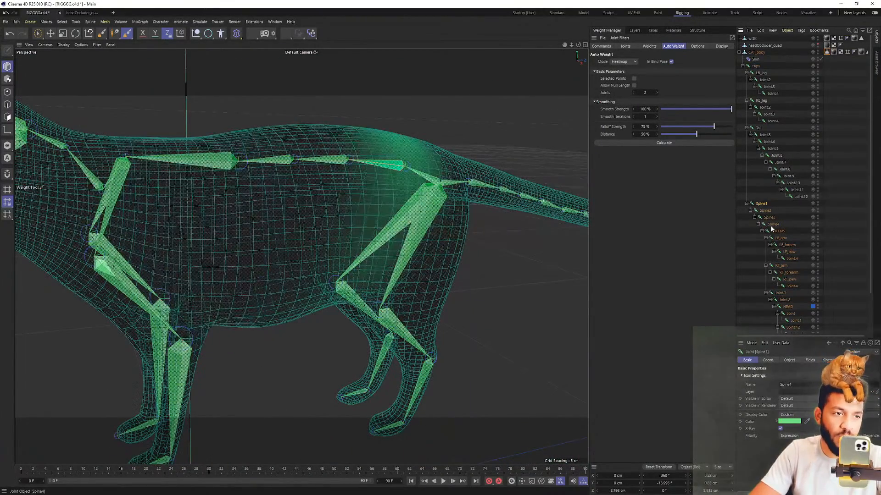
pyautogui.keyDown('shift'); pyautogui.click(771, 226); pyautogui.keyUp('shift')
pyautogui.keyDown('alt'); pyautogui.moveTo(277, 179); pyautogui.dragTo(259, 154); pyautogui.keyUp('alt')
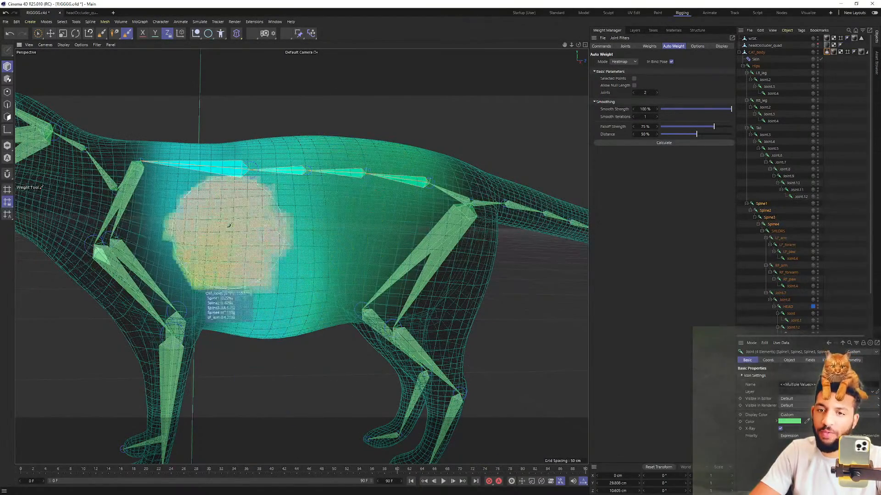
pyautogui.moveTo(338, 276)
pyautogui.keyDown('alt'); pyautogui.mouseDown()
pyautogui.moveTo(301, 256)
pyautogui.moveTo(225, 312)
pyautogui.moveTo(213, 226)
pyautogui.mouseUp(); pyautogui.keyUp('alt')
pyautogui.moveTo(394, 329)
pyautogui.keyDown('alt'); pyautogui.mouseDown()
pyautogui.moveTo(378, 238)
pyautogui.moveTo(345, 149)
pyautogui.moveTo(314, 167)
pyautogui.moveTo(362, 179)
pyautogui.moveTo(362, 206)
pyautogui.mouseUp(); pyautogui.keyUp('alt')
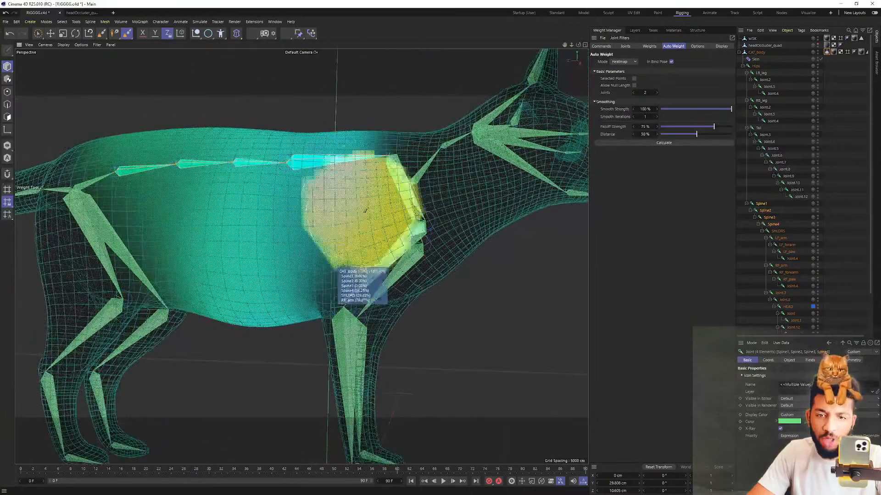
pyautogui.moveTo(393, 153)
pyautogui.keyDown('alt'); pyautogui.mouseDown()
pyautogui.moveTo(301, 257)
pyautogui.moveTo(314, 209)
pyautogui.mouseUp(); pyautogui.keyUp('alt')
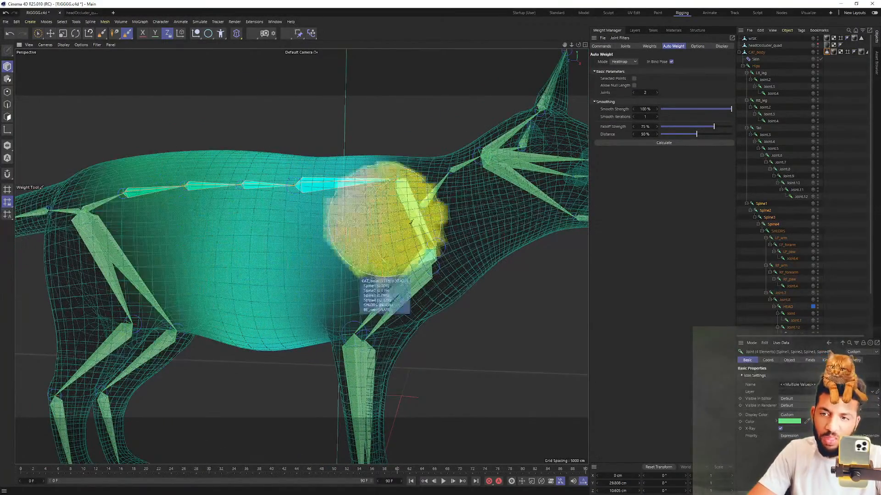
pyautogui.keyDown('alt'); pyautogui.moveTo(362, 317); pyautogui.dragTo(362, 247); pyautogui.keyUp('alt')
pyautogui.moveTo(262, 347)
pyautogui.keyDown('alt'); pyautogui.mouseDown()
pyautogui.moveTo(336, 303)
pyautogui.moveTo(301, 257)
pyautogui.moveTo(368, 280)
pyautogui.moveTo(301, 255)
pyautogui.moveTo(364, 387)
pyautogui.moveTo(366, 353)
pyautogui.mouseUp(); pyautogui.keyUp('alt')
pyautogui.keyDown('alt'); pyautogui.moveTo(366, 352); pyautogui.dragTo(295, 133, button='middle'); pyautogui.keyUp('alt')
pyautogui.keyDown('alt'); pyautogui.moveTo(295, 133); pyautogui.dragTo(390, 188); pyautogui.keyUp('alt')
pyautogui.keyDown('alt'); pyautogui.moveTo(380, 267); pyautogui.dragTo(391, 238); pyautogui.keyUp('alt')
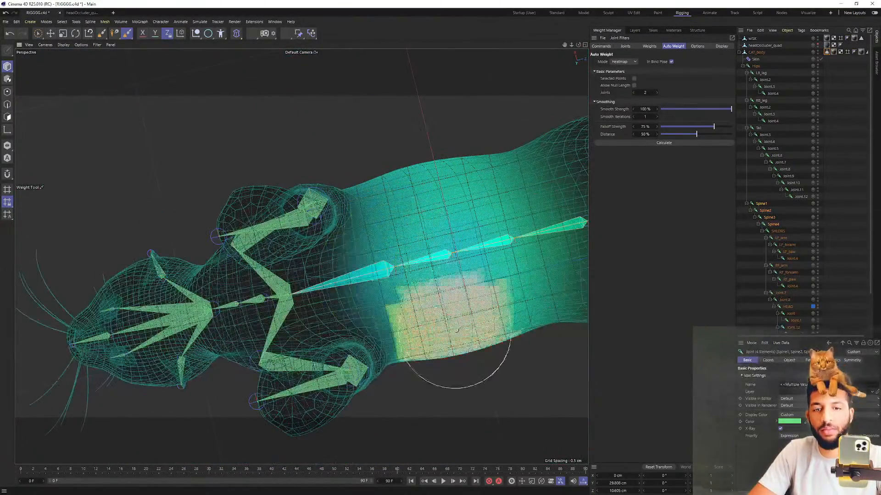
pyautogui.keyDown('alt'); pyautogui.moveTo(456, 326); pyautogui.dragTo(476, 277); pyautogui.keyUp('alt')
pyautogui.keyDown('alt'); pyautogui.moveTo(475, 278); pyautogui.dragTo(272, 321, button='right'); pyautogui.keyUp('alt')
pyautogui.scroll(6, 398, 258)
pyautogui.keyDown('alt'); pyautogui.moveTo(408, 255); pyautogui.dragTo(407, 269); pyautogui.keyUp('alt')
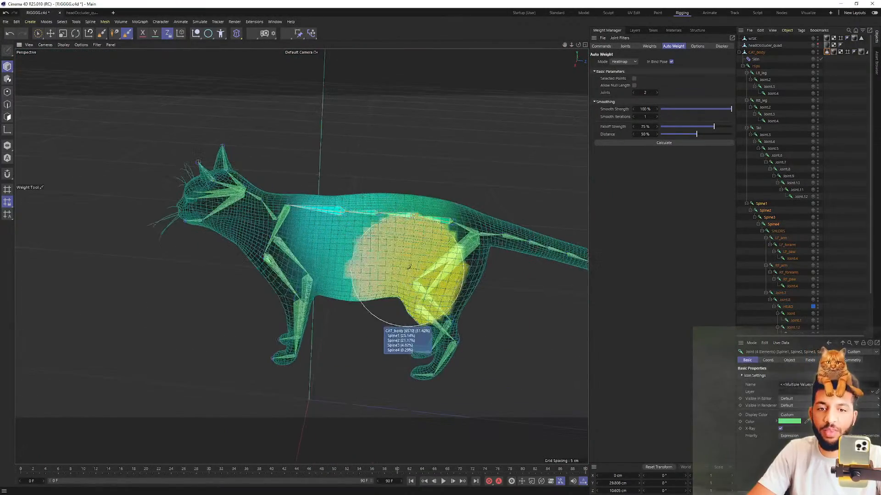
pyautogui.scroll(3, 387, 248)
# Rotate Spine2 to test the lower-back bend and select Spine1 for comparison, undoing the rotations
pyautogui.press('e')
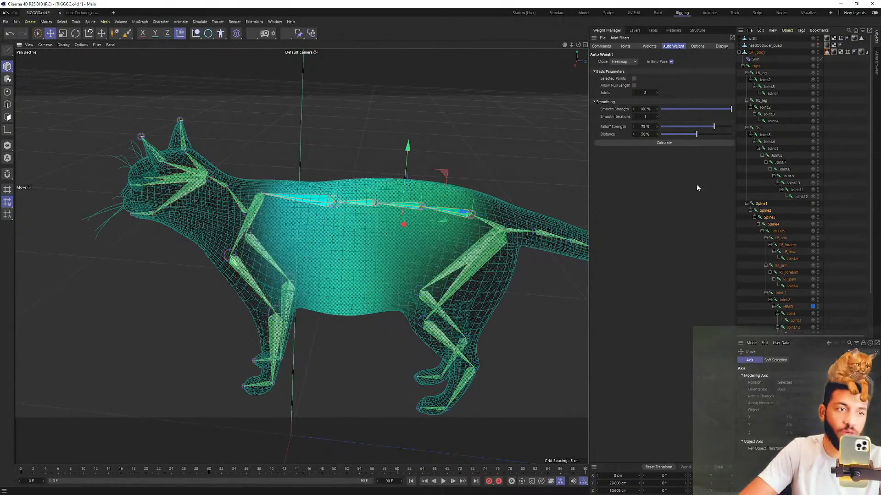
pyautogui.click(764, 210)
pyautogui.moveTo(442, 202); pyautogui.dragTo(374, 196)
pyautogui.hotkey('ctrl', 'z')
pyautogui.hotkey('ctrl', 'z')
pyautogui.hotkey('ctrl', 'z')
pyautogui.keyDown('alt'); pyautogui.moveTo(362, 239); pyautogui.dragTo(366, 200); pyautogui.keyUp('alt')
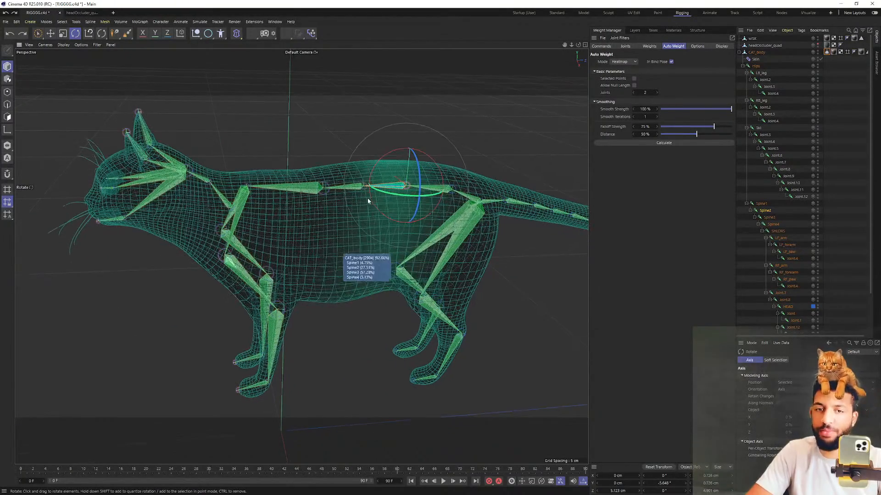
pyautogui.moveTo(391, 156); pyautogui.dragTo(403, 193)
pyautogui.hotkey('ctrl', 'z')
pyautogui.click(762, 204)
pyautogui.hotkey('ctrl', 'z')
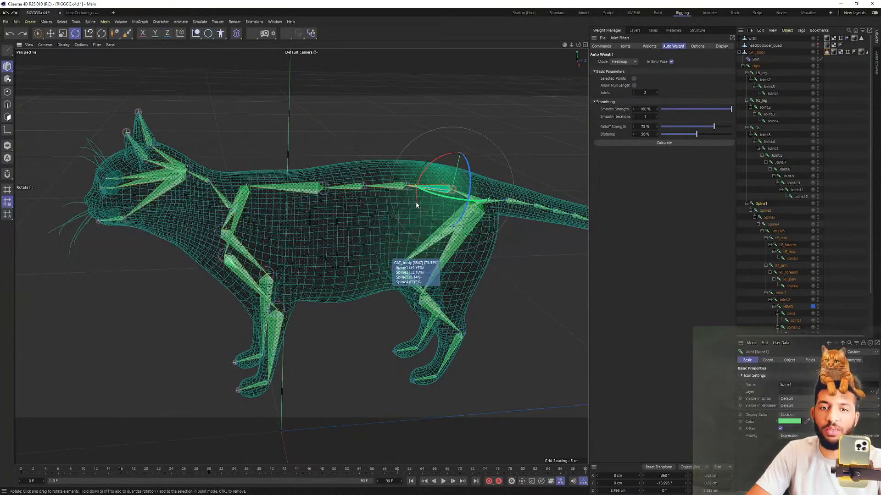
# Rotate Spine4 and Spine3 in turn as a bend test, undo the rotations, and inspect the Spine1 weights above the hind legs
pyautogui.click(779, 232)
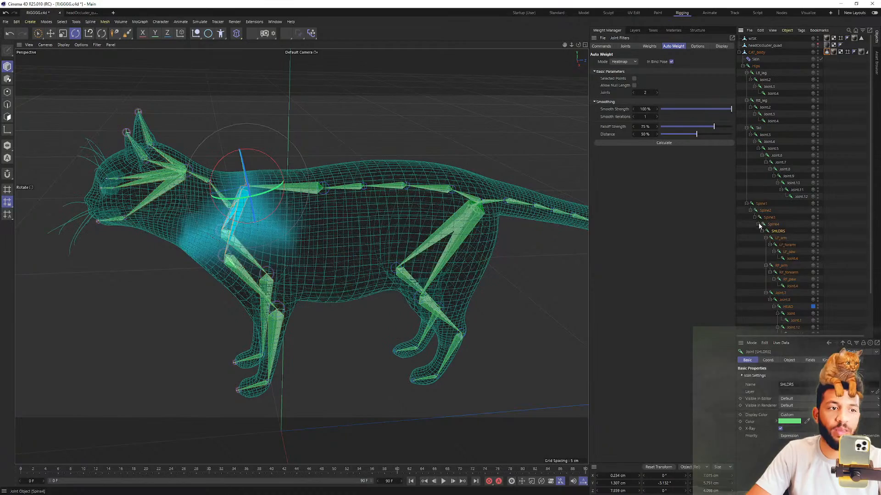
pyautogui.click(765, 224)
pyautogui.moveTo(295, 166); pyautogui.dragTo(355, 195)
pyautogui.keyDown('alt'); pyautogui.moveTo(291, 185); pyautogui.dragTo(302, 173, button='right'); pyautogui.keyUp('alt')
pyautogui.keyDown('alt'); pyautogui.moveTo(302, 173); pyautogui.dragTo(358, 160); pyautogui.keyUp('alt')
pyautogui.click(765, 218)
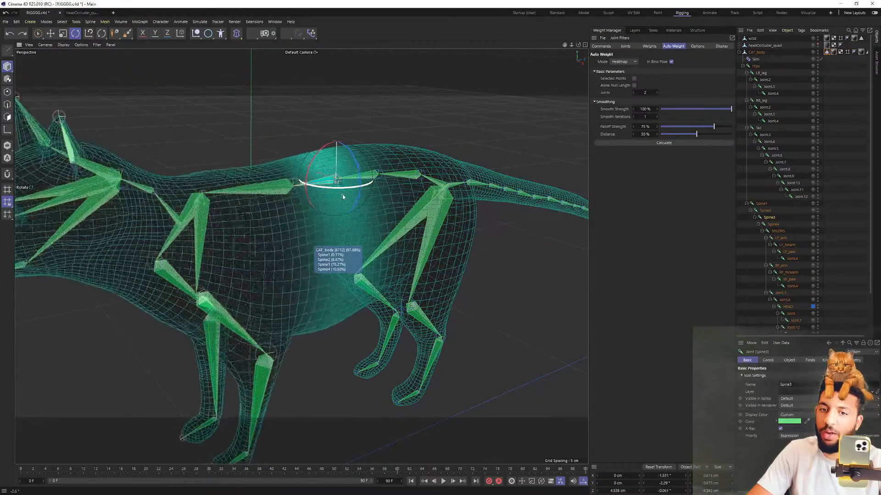
pyautogui.click(777, 225)
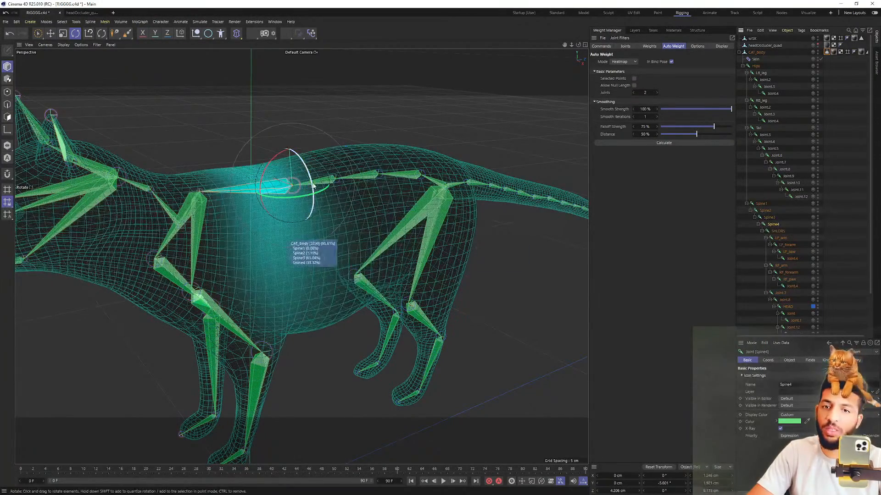
pyautogui.moveTo(297, 199); pyautogui.dragTo(713, 173)
pyautogui.click(761, 204)
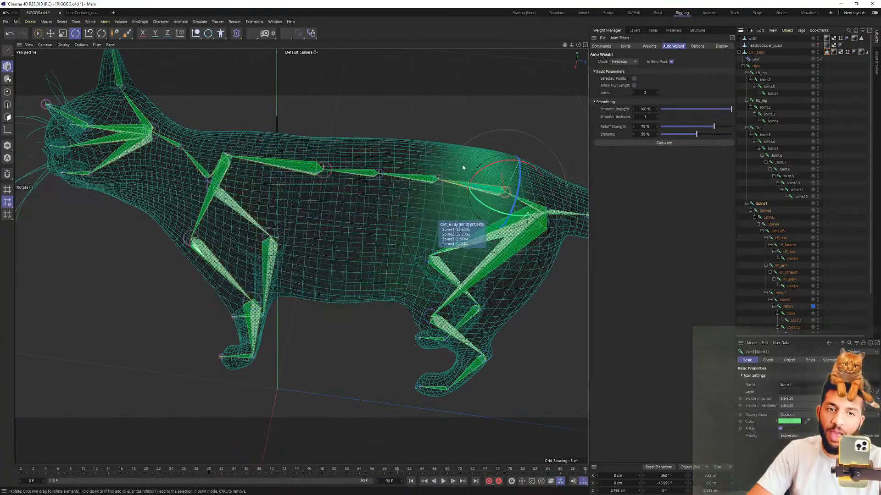
pyautogui.keyDown('alt'); pyautogui.moveTo(475, 202); pyautogui.dragTo(368, 205); pyautogui.keyUp('alt')
pyautogui.moveTo(377, 136)
pyautogui.keyDown('alt'); pyautogui.mouseDown()
pyautogui.moveTo(363, 151)
pyautogui.moveTo(366, 134)
pyautogui.mouseUp(); pyautogui.keyUp('alt')
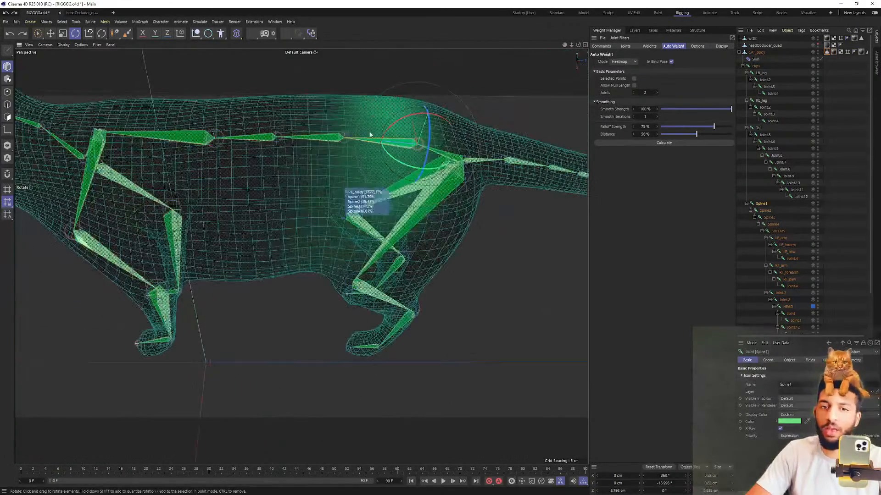
pyautogui.keyDown('alt'); pyautogui.moveTo(418, 187); pyautogui.dragTo(397, 150); pyautogui.keyUp('alt')
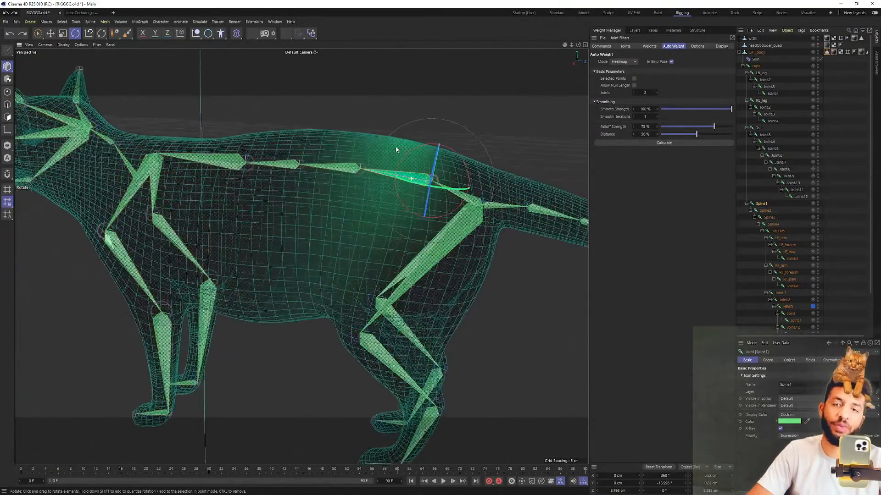
# Select Spine1 through Spine4, activate the Weight tool and turn off its Projection option
pyautogui.click(774, 224)
pyautogui.keyDown('shift'); pyautogui.click(761, 204); pyautogui.keyUp('shift')
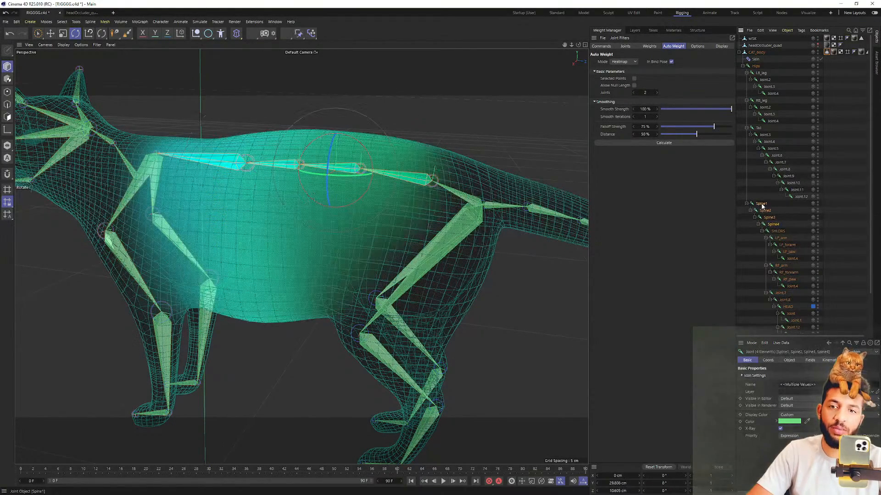
pyautogui.click(128, 34)
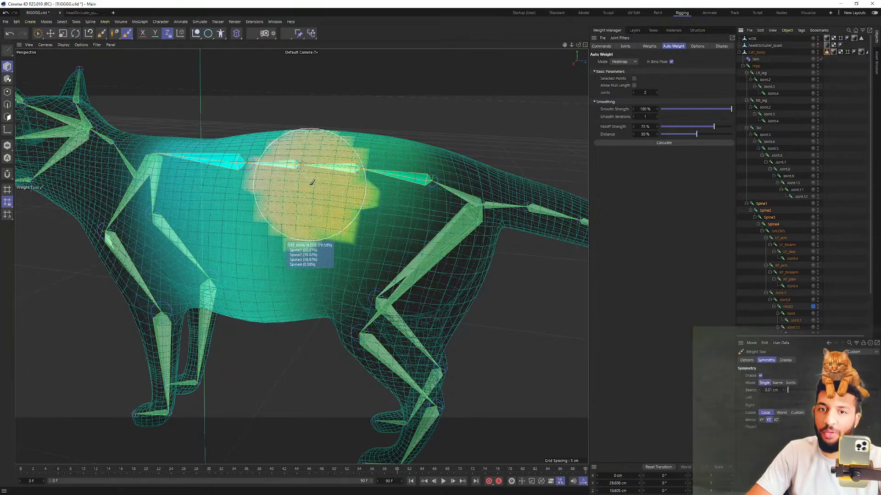
pyautogui.click(776, 376)
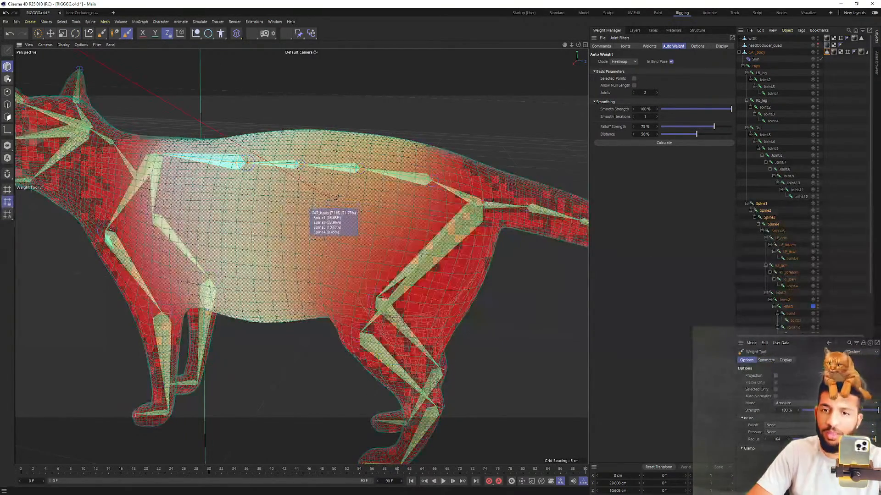
# Rotate Spine2 to test the torso without spine weights, and undo back to the painted spine weights
pyautogui.press('r')
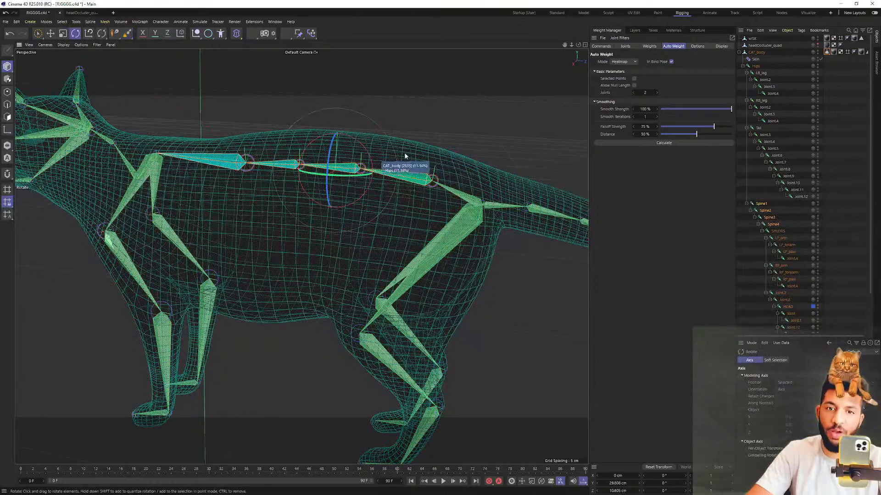
pyautogui.click(766, 211)
pyautogui.moveTo(404, 159); pyautogui.dragTo(418, 133)
pyautogui.hotkey('ctrl', 'z')
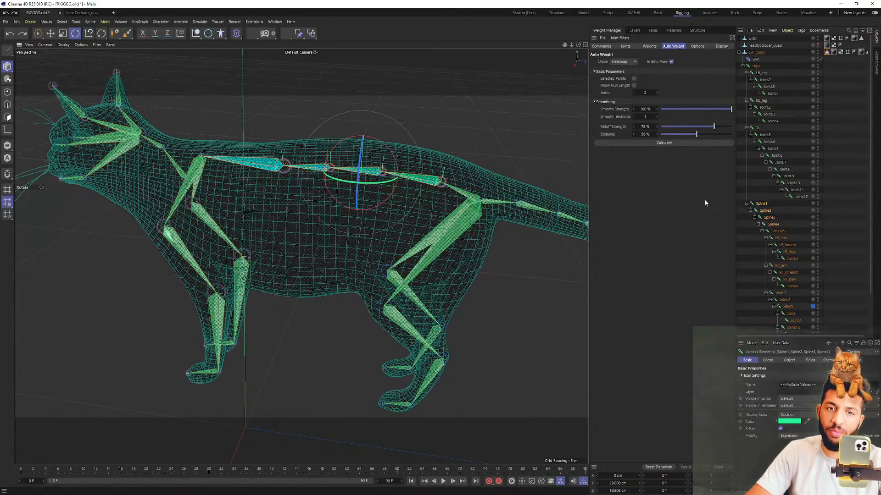
pyautogui.moveTo(356, 160)
pyautogui.mouseDown()
pyautogui.moveTo(352, 134)
pyautogui.moveTo(316, 170)
pyautogui.moveTo(347, 147)
pyautogui.moveTo(340, 159)
pyautogui.moveTo(346, 134)
pyautogui.moveTo(332, 159)
pyautogui.moveTo(386, 171)
pyautogui.moveTo(388, 148)
pyautogui.moveTo(369, 165)
pyautogui.mouseUp()
pyautogui.hotkey('ctrl', 'z')
pyautogui.hotkey('ctrl', 'z')
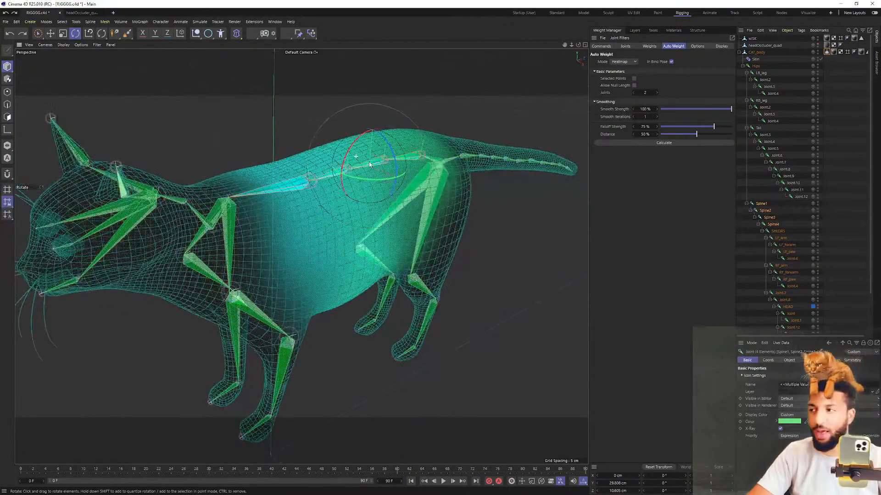
# Inspect the weights of tail Joint.6, Spine1 and Spine2 in turn along the back
pyautogui.click(398, 137)
pyautogui.click(769, 157)
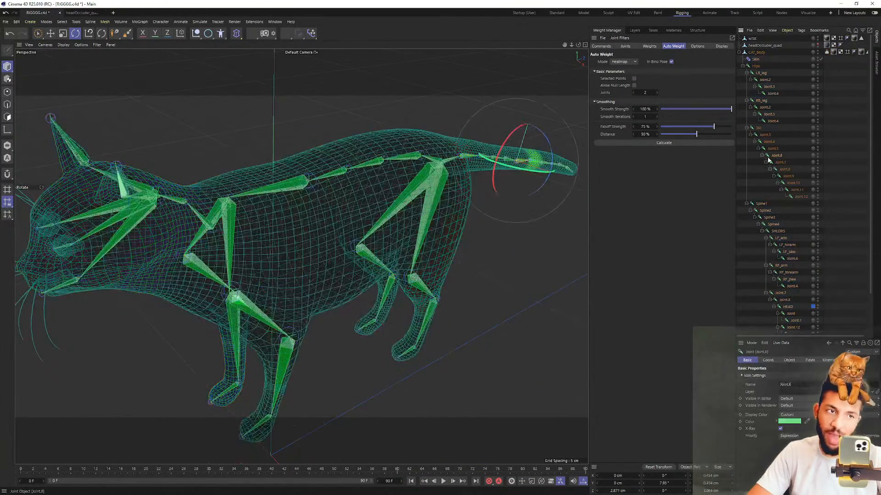
pyautogui.click(762, 203)
pyautogui.keyDown('alt'); pyautogui.moveTo(489, 208); pyautogui.dragTo(436, 170); pyautogui.keyUp('alt')
pyautogui.keyDown('alt'); pyautogui.moveTo(435, 169); pyautogui.dragTo(385, 159, button='middle'); pyautogui.keyUp('alt')
pyautogui.click(764, 211)
pyautogui.keyDown('alt'); pyautogui.moveTo(431, 151); pyautogui.dragTo(369, 143); pyautogui.keyUp('alt')
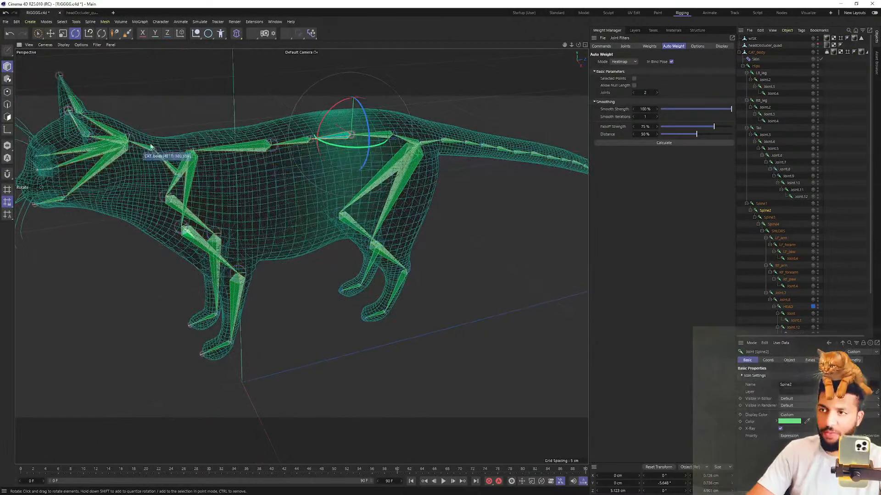
pyautogui.keyDown('alt'); pyautogui.moveTo(205, 143); pyautogui.dragTo(243, 141, button='middle'); pyautogui.keyUp('alt')
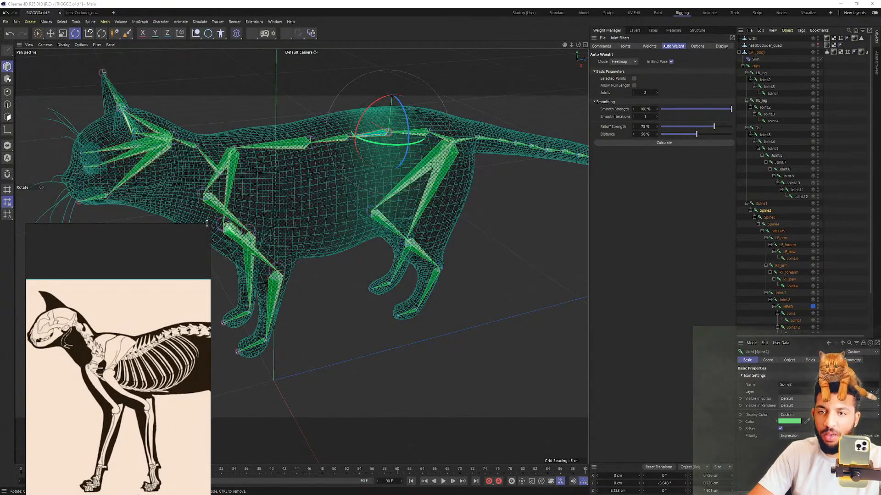
# Trim the empty strip above the cat skeleton reference image, then test-rotate Spine2 and undo the rotation
pyautogui.moveTo(207, 224); pyautogui.dragTo(210, 273)
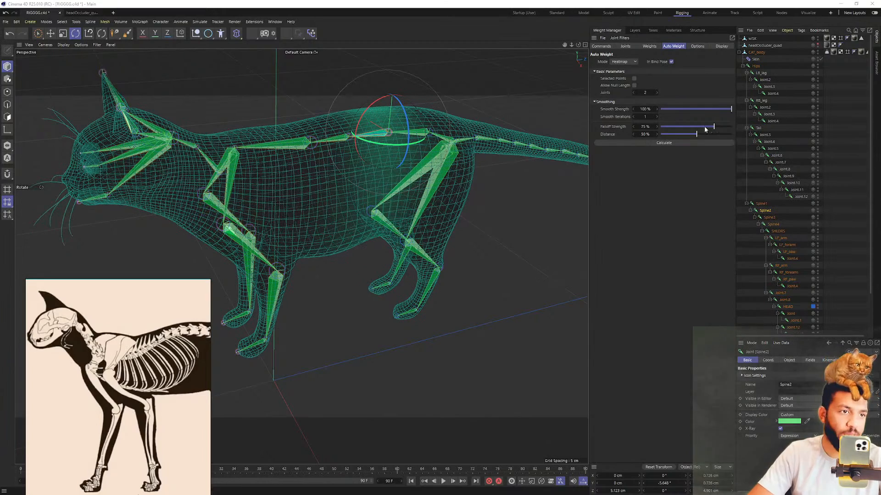
pyautogui.click(760, 73)
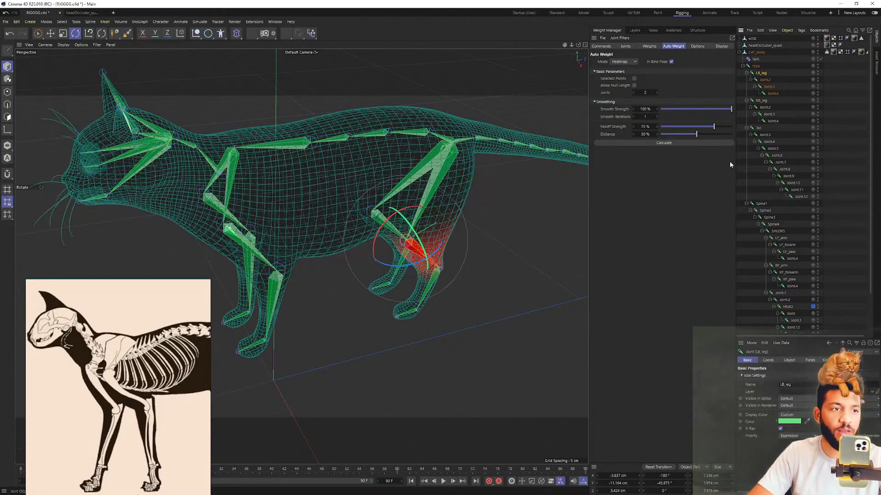
pyautogui.click(761, 210)
pyautogui.keyDown('alt'); pyautogui.moveTo(524, 217); pyautogui.dragTo(366, 151); pyautogui.keyUp('alt')
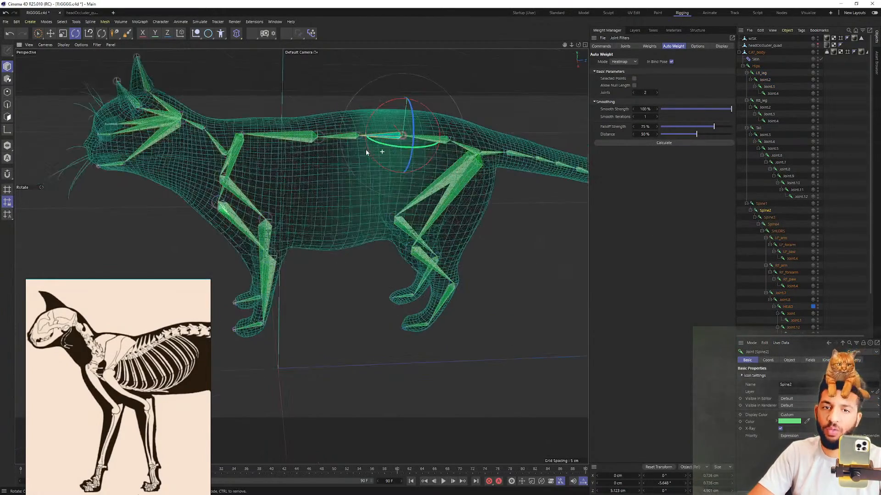
pyautogui.moveTo(384, 111)
pyautogui.mouseDown()
pyautogui.moveTo(393, 105)
pyautogui.moveTo(387, 114)
pyautogui.mouseUp()
pyautogui.hotkey('ctrl', 'z')
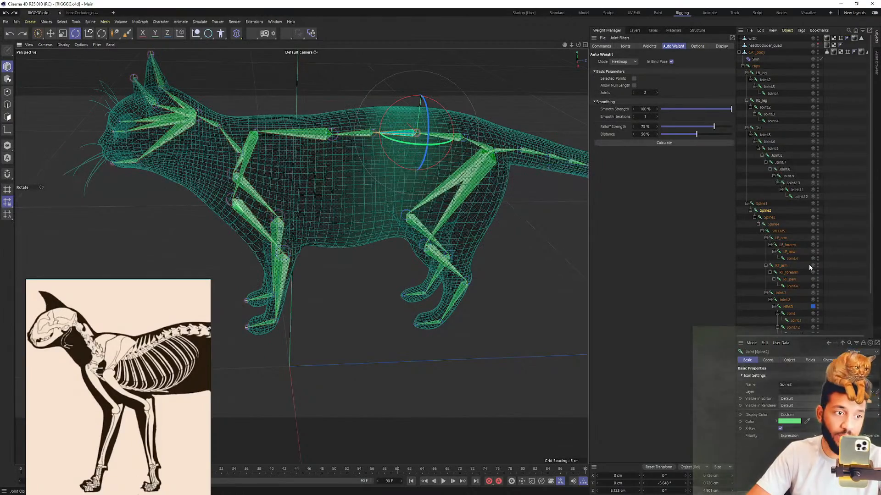
# Rotate the SHLDRS joint to test how the shoulders and chest deform, and undo the rotation
pyautogui.click(776, 238)
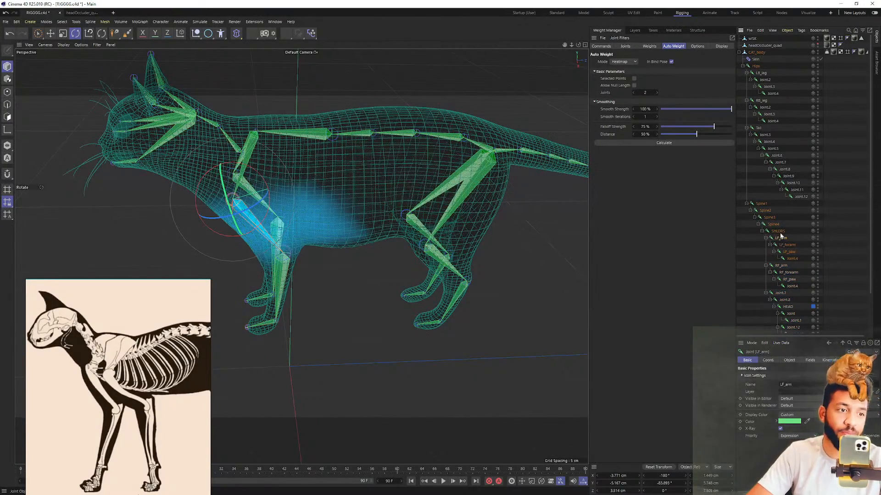
pyautogui.click(777, 231)
pyautogui.keyDown('alt'); pyautogui.moveTo(302, 153); pyautogui.dragTo(290, 122); pyautogui.keyUp('alt')
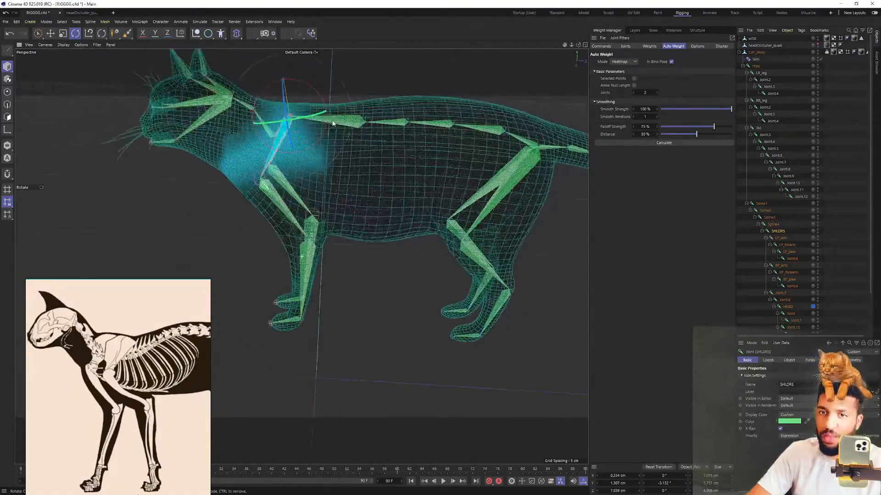
pyautogui.scroll(4, 303, 133)
pyautogui.keyDown('alt'); pyautogui.moveTo(328, 167); pyautogui.dragTo(298, 111); pyautogui.keyUp('alt')
pyautogui.hotkey('ctrl', 'z')
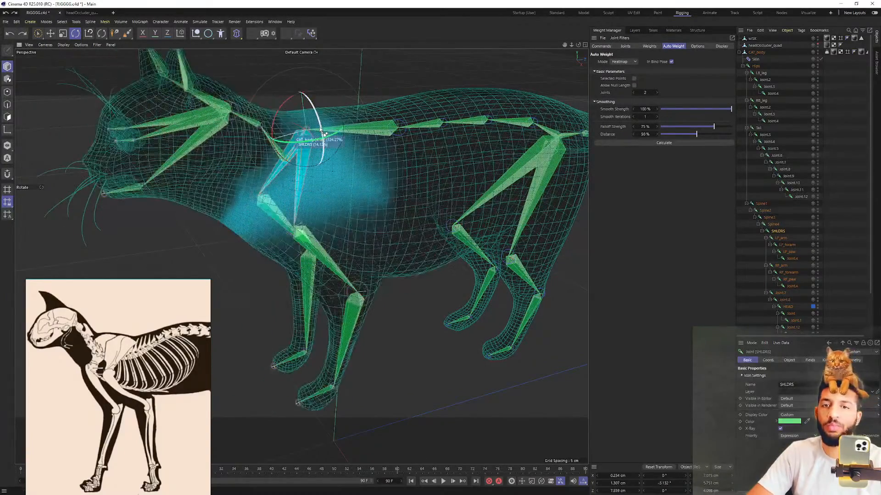
pyautogui.keyDown('alt'); pyautogui.moveTo(323, 131); pyautogui.dragTo(359, 126, button='middle'); pyautogui.keyUp('alt')
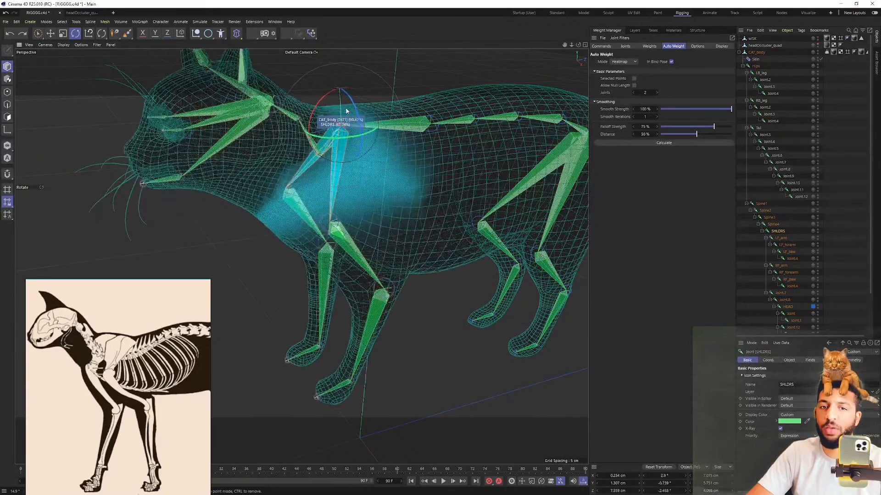
# Inspect the LF_arm weights across the chest and ribcage and undo the last test change
pyautogui.click(781, 238)
pyautogui.keyDown('alt'); pyautogui.moveTo(361, 183); pyautogui.dragTo(367, 151, button='middle'); pyautogui.keyUp('alt')
pyautogui.keyDown('alt'); pyautogui.moveTo(367, 150); pyautogui.dragTo(344, 152); pyautogui.keyUp('alt')
pyautogui.hotkey('ctrl', 'z')
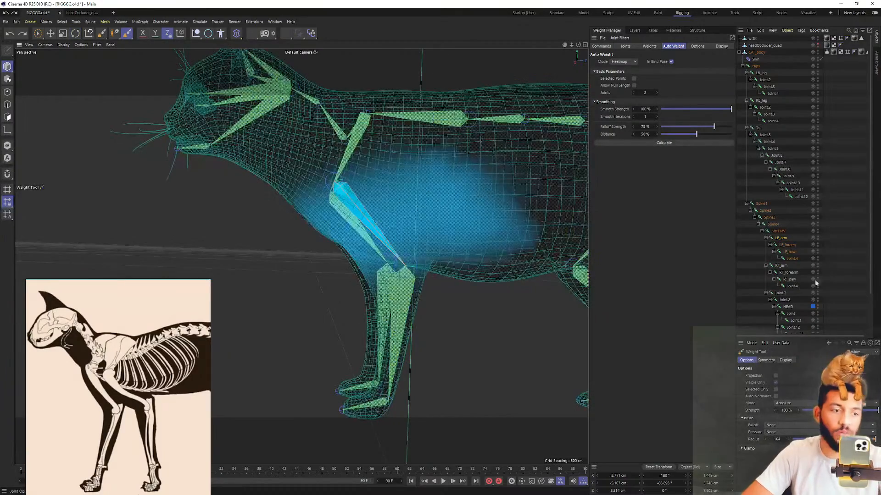
# Erase the LF_arm weights from the ribcage and belly behind the front leg, using Projection, Visible Only and a brush radius of 106
pyautogui.moveTo(466, 153); pyautogui.dragTo(438, 152, button='middle')
pyautogui.moveTo(424, 151)
pyautogui.keyDown('ctrl'); pyautogui.mouseDown()
pyautogui.moveTo(485, 205)
pyautogui.moveTo(438, 143)
pyautogui.mouseUp(); pyautogui.keyUp('ctrl')
pyautogui.moveTo(452, 197)
pyautogui.keyDown('alt'); pyautogui.mouseDown()
pyautogui.moveTo(456, 206)
pyautogui.moveTo(513, 162)
pyautogui.mouseUp(); pyautogui.keyUp('alt')
pyautogui.moveTo(482, 276)
pyautogui.keyDown('alt'); pyautogui.mouseDown()
pyautogui.moveTo(477, 202)
pyautogui.moveTo(464, 197)
pyautogui.moveTo(481, 207)
pyautogui.moveTo(439, 195)
pyautogui.mouseUp(); pyautogui.keyUp('alt')
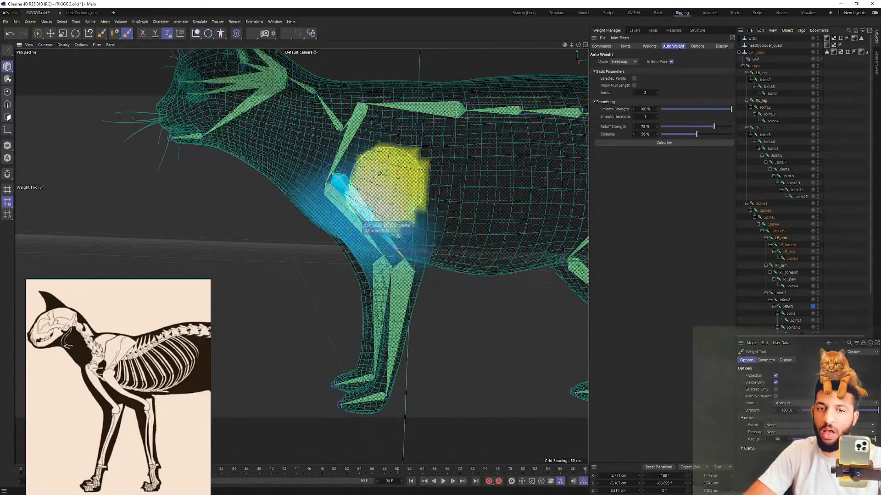
pyautogui.keyDown('alt'); pyautogui.moveTo(494, 273); pyautogui.dragTo(495, 250); pyautogui.keyUp('alt')
pyautogui.press('r')
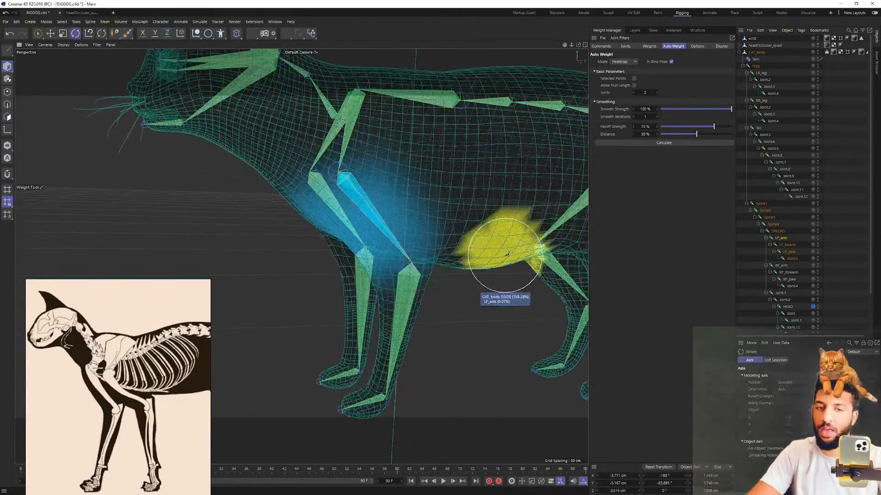
# Rotate the LF_arm joint to test how the chest and belly deform, and undo the rotations
pyautogui.moveTo(404, 208)
pyautogui.keyDown('alt'); pyautogui.mouseDown()
pyautogui.moveTo(327, 178)
pyautogui.moveTo(315, 154)
pyautogui.moveTo(342, 199)
pyautogui.mouseUp(); pyautogui.keyUp('alt')
pyautogui.hotkey('ctrl', 'z')
pyautogui.keyDown('alt'); pyautogui.moveTo(474, 196); pyautogui.dragTo(355, 172); pyautogui.keyUp('alt')
pyautogui.hotkey('ctrl', 'z')
pyautogui.keyDown('alt'); pyautogui.moveTo(443, 190); pyautogui.dragTo(438, 207); pyautogui.keyUp('alt')
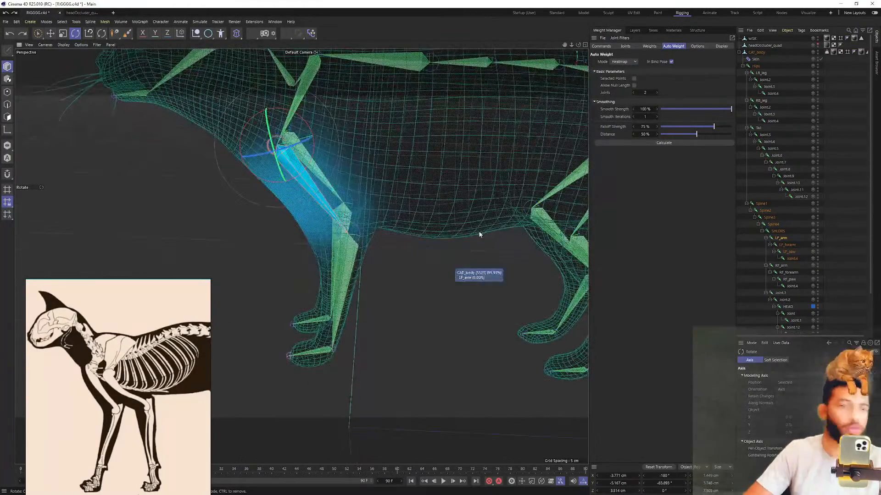
# Change the viewport display to shading without wireframe lines, then test-rotate LF_arm and undo the rotation
pyautogui.click(81, 45)
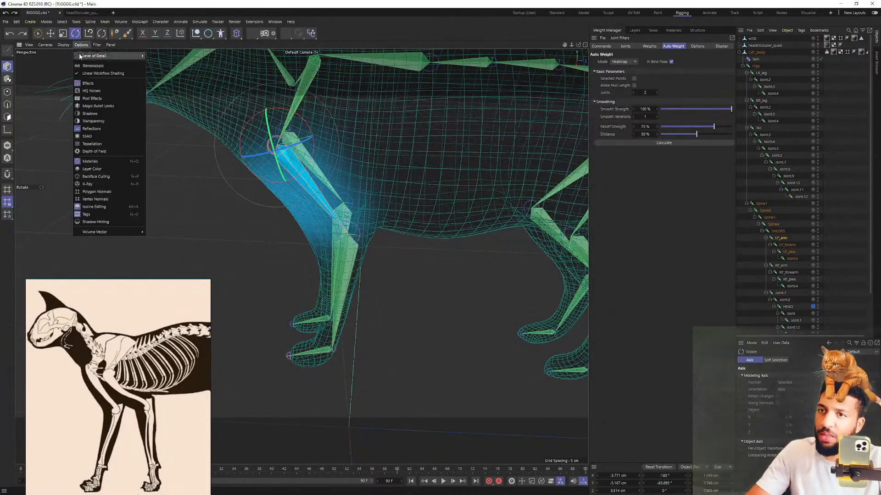
pyautogui.click(64, 45)
pyautogui.click(78, 56)
pyautogui.moveTo(520, 229)
pyautogui.keyDown('alt'); pyautogui.mouseDown()
pyautogui.moveTo(462, 156)
pyautogui.moveTo(496, 127)
pyautogui.moveTo(436, 173)
pyautogui.moveTo(466, 170)
pyautogui.moveTo(376, 160)
pyautogui.moveTo(435, 121)
pyautogui.moveTo(469, 124)
pyautogui.moveTo(427, 172)
pyautogui.moveTo(378, 186)
pyautogui.moveTo(461, 169)
pyautogui.moveTo(381, 158)
pyautogui.moveTo(395, 135)
pyautogui.moveTo(447, 140)
pyautogui.moveTo(379, 198)
pyautogui.mouseUp(); pyautogui.keyUp('alt')
pyautogui.moveTo(304, 191); pyautogui.dragTo(322, 226)
pyautogui.hotkey('ctrl', 'z')
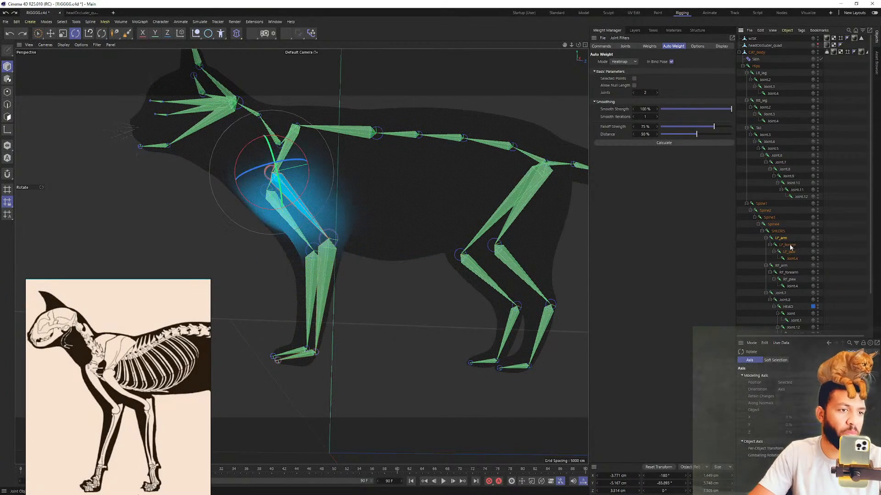
# Activate the Weight Tool and select the whole left front leg chain from LF_arm down to the paw's end joint
pyautogui.click(789, 246)
pyautogui.keyDown('alt'); pyautogui.moveTo(356, 226); pyautogui.dragTo(338, 234); pyautogui.keyUp('alt')
pyautogui.keyDown('alt'); pyautogui.moveTo(354, 222); pyautogui.dragTo(358, 192, button='middle'); pyautogui.keyUp('alt')
pyautogui.keyDown('alt'); pyautogui.moveTo(355, 194); pyautogui.dragTo(222, 84); pyautogui.keyUp('alt')
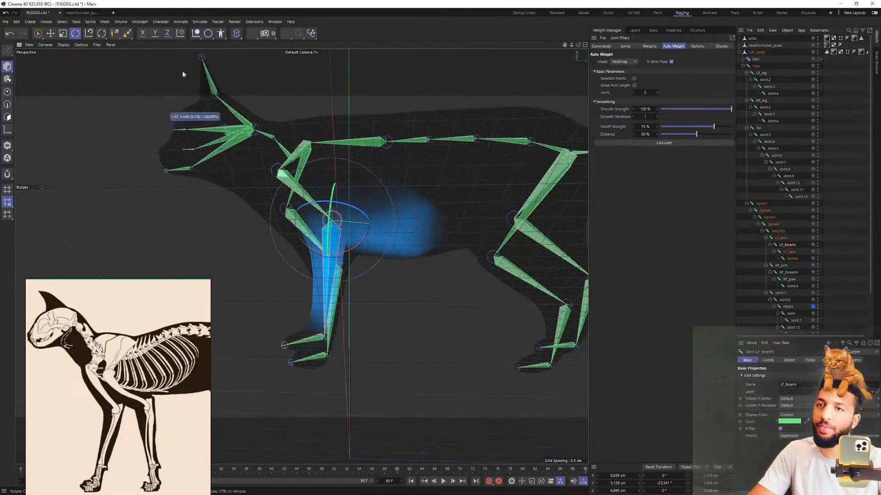
pyautogui.click(127, 33)
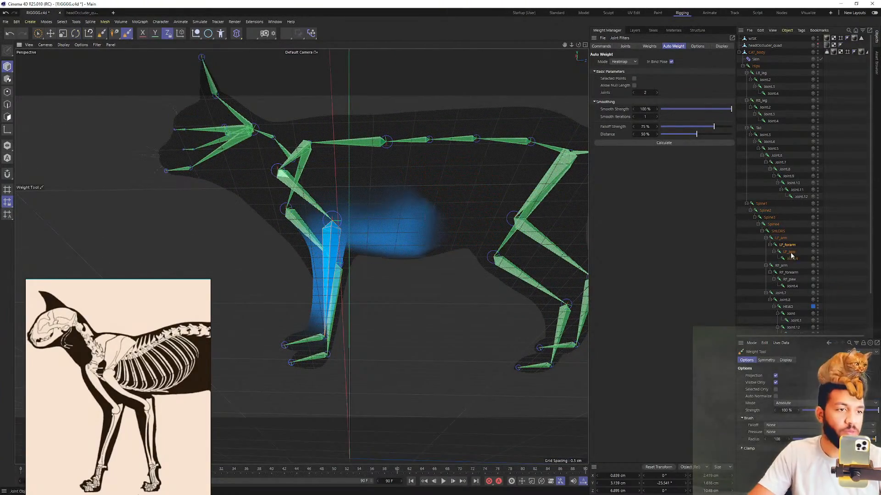
pyautogui.click(775, 239)
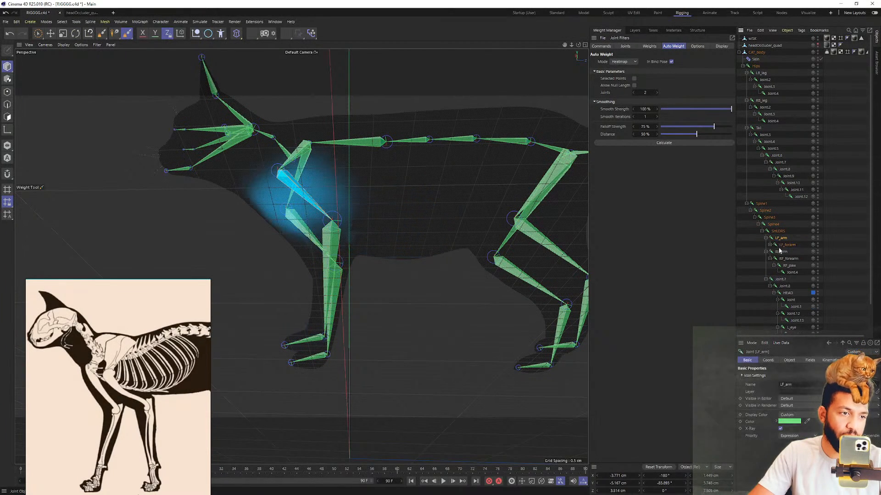
pyautogui.keyDown('shift'); pyautogui.click(786, 260); pyautogui.keyUp('shift')
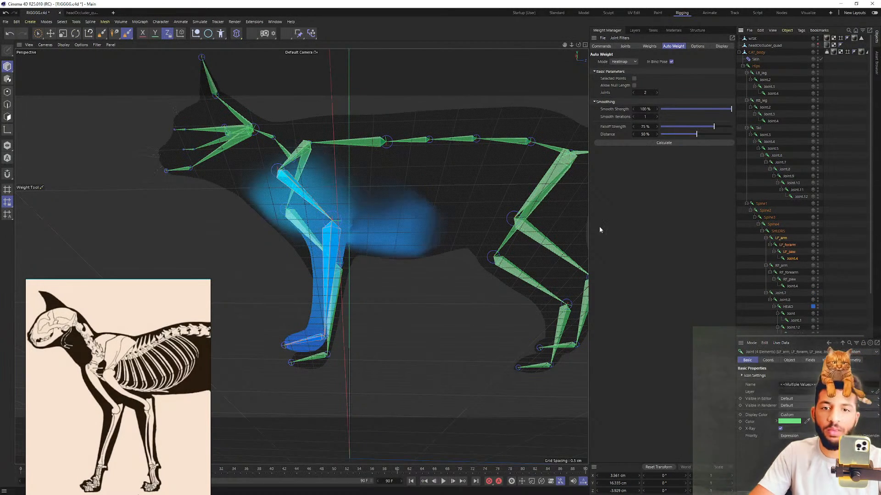
# Erase the selected left front leg chain's stray weights around the centreline of the chest underside
pyautogui.moveTo(422, 200)
pyautogui.keyDown('alt'); pyautogui.mouseDown()
pyautogui.moveTo(390, 214)
pyautogui.moveTo(358, 175)
pyautogui.moveTo(349, 234)
pyautogui.mouseUp(); pyautogui.keyUp('alt')
pyautogui.hotkey('ctrl', 'z')
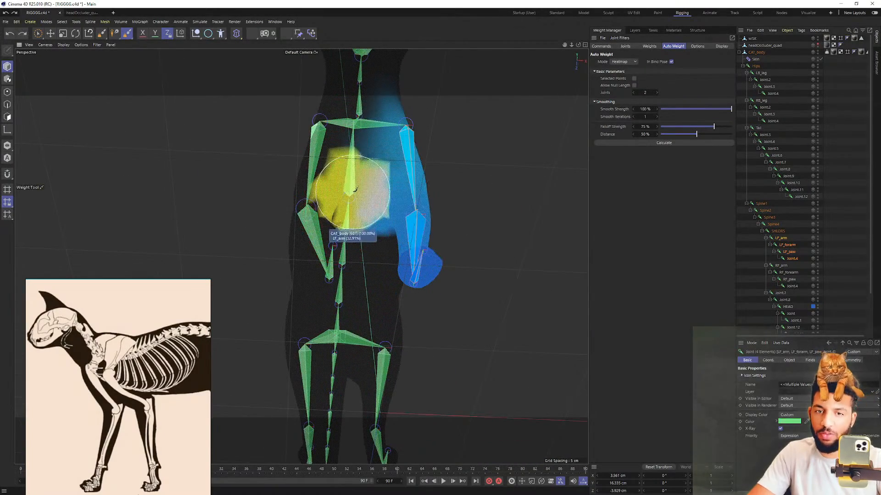
pyautogui.keyDown('alt'); pyautogui.moveTo(355, 190); pyautogui.dragTo(366, 190); pyautogui.keyUp('alt')
pyautogui.scroll(3, 366, 191)
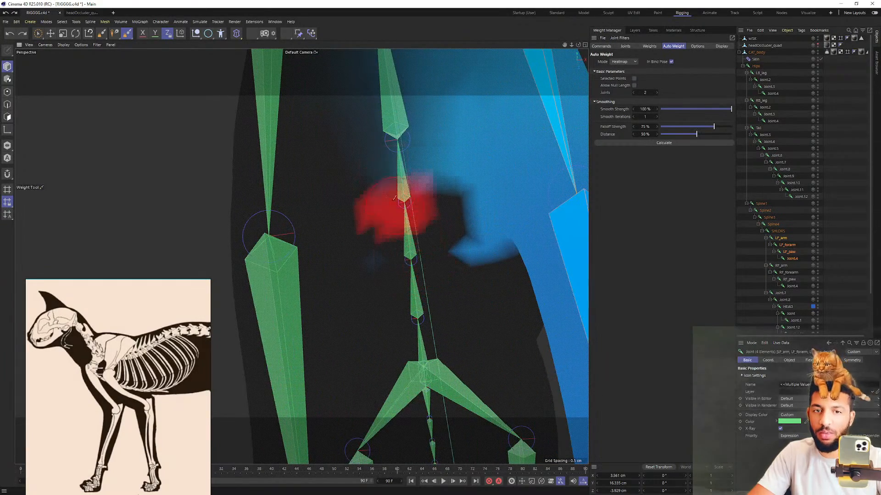
pyautogui.keyDown('ctrl'); pyautogui.moveTo(423, 191); pyautogui.dragTo(413, 182); pyautogui.keyUp('ctrl')
pyautogui.keyDown('alt'); pyautogui.moveTo(397, 143); pyautogui.dragTo(400, 188, button='middle'); pyautogui.keyUp('alt')
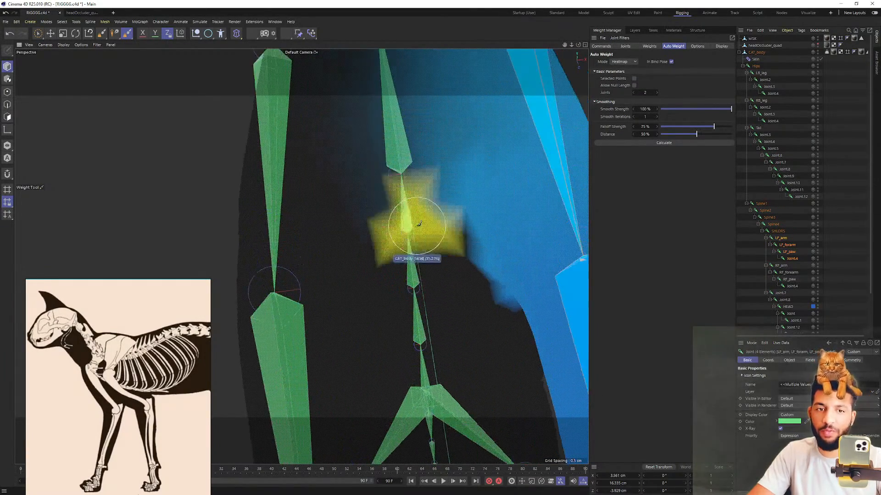
# Clean the remaining left front leg weights off the belly and ribcage behind the elbow, checking from several sides
pyautogui.scroll(-3, 403, 255)
pyautogui.scroll(-2, 403, 255)
pyautogui.keyDown('alt'); pyautogui.moveTo(401, 257); pyautogui.dragTo(398, 267); pyautogui.keyUp('alt')
pyautogui.moveTo(447, 165)
pyautogui.keyDown('alt'); pyautogui.mouseDown()
pyautogui.moveTo(394, 202)
pyautogui.moveTo(439, 174)
pyautogui.moveTo(427, 132)
pyautogui.moveTo(412, 138)
pyautogui.mouseUp(); pyautogui.keyUp('alt')
pyautogui.moveTo(461, 158)
pyautogui.keyDown('alt'); pyautogui.mouseDown()
pyautogui.moveTo(480, 159)
pyautogui.moveTo(422, 197)
pyautogui.moveTo(397, 201)
pyautogui.mouseUp(); pyautogui.keyUp('alt')
pyautogui.keyDown('alt'); pyautogui.moveTo(412, 165); pyautogui.dragTo(288, 139); pyautogui.keyUp('alt')
pyautogui.keyDown('alt'); pyautogui.moveTo(388, 188); pyautogui.dragTo(430, 240); pyautogui.keyUp('alt')
pyautogui.keyDown('alt'); pyautogui.moveTo(362, 186); pyautogui.dragTo(360, 213); pyautogui.keyUp('alt')
pyautogui.moveTo(415, 241)
pyautogui.keyDown('alt'); pyautogui.mouseDown()
pyautogui.moveTo(432, 236)
pyautogui.moveTo(472, 161)
pyautogui.mouseUp(); pyautogui.keyUp('alt')
pyautogui.keyDown('alt'); pyautogui.moveTo(443, 212); pyautogui.dragTo(422, 201); pyautogui.keyUp('alt')
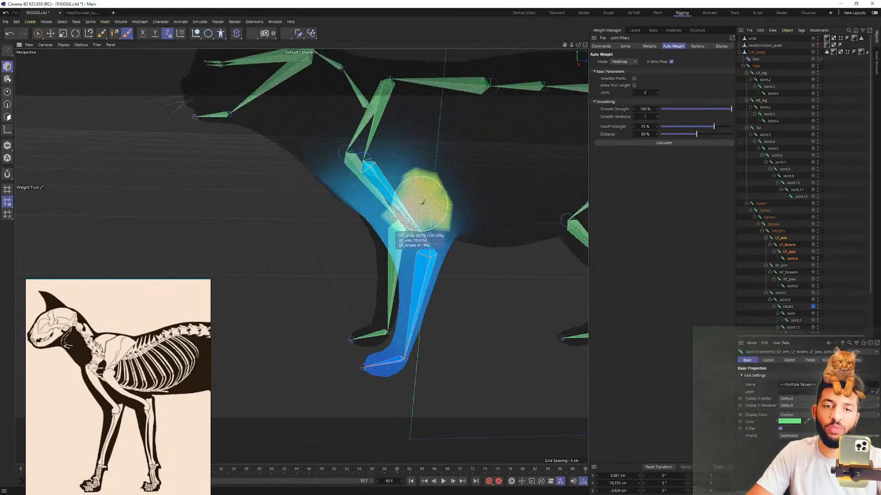
pyautogui.moveTo(362, 179)
pyautogui.keyDown('alt'); pyautogui.mouseDown()
pyautogui.moveTo(443, 167)
pyautogui.moveTo(337, 181)
pyautogui.moveTo(324, 172)
pyautogui.mouseUp(); pyautogui.keyUp('alt')
pyautogui.moveTo(430, 195)
pyautogui.keyDown('alt'); pyautogui.mouseDown()
pyautogui.moveTo(393, 197)
pyautogui.moveTo(403, 242)
pyautogui.mouseUp(); pyautogui.keyUp('alt')
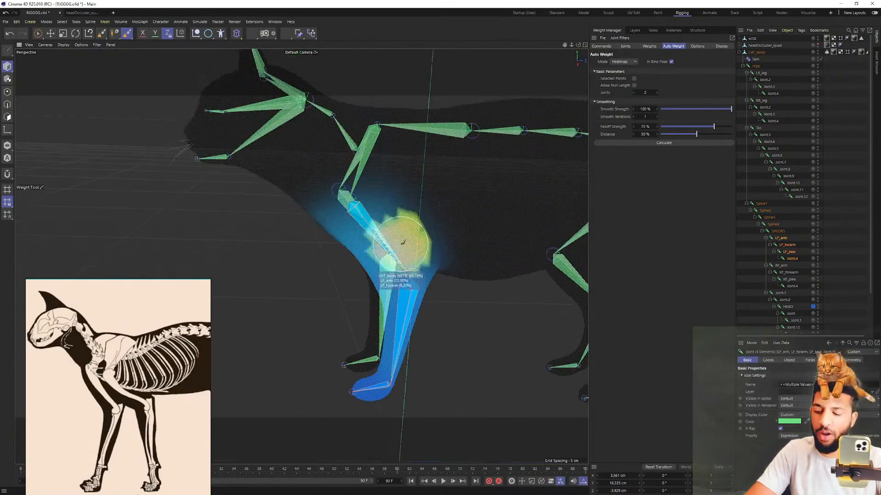
# Check the LF_forarm weights, then test-rotate LF_arm and undo the rotation
pyautogui.click(787, 245)
pyautogui.press('r')
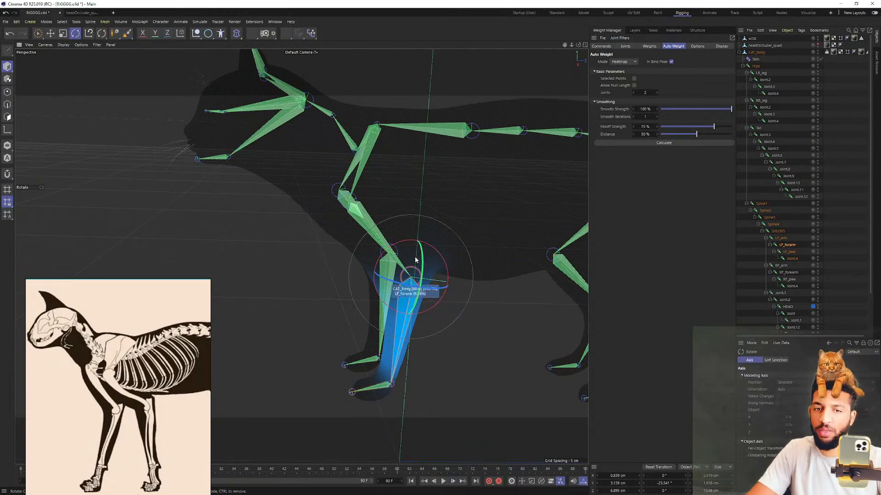
pyautogui.click(781, 238)
pyautogui.keyDown('alt'); pyautogui.moveTo(442, 281); pyautogui.dragTo(380, 196); pyautogui.keyUp('alt')
pyautogui.moveTo(376, 227); pyautogui.dragTo(301, 270)
pyautogui.hotkey('ctrl', 'z')
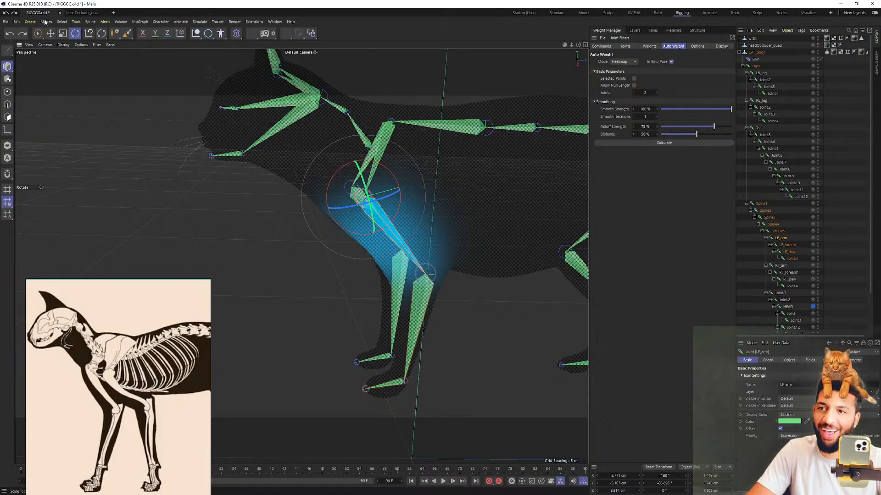
# Turn the wireframe lines back on in the viewport shading, then test-rotate LF_arm and undo it
pyautogui.click(64, 45)
pyautogui.click(74, 63)
pyautogui.scroll(5, 339, 198)
pyautogui.moveTo(326, 166); pyautogui.dragTo(321, 133)
pyautogui.hotkey('ctrl', 'z')
pyautogui.keyDown('alt'); pyautogui.moveTo(301, 161); pyautogui.dragTo(310, 119); pyautogui.keyUp('alt')
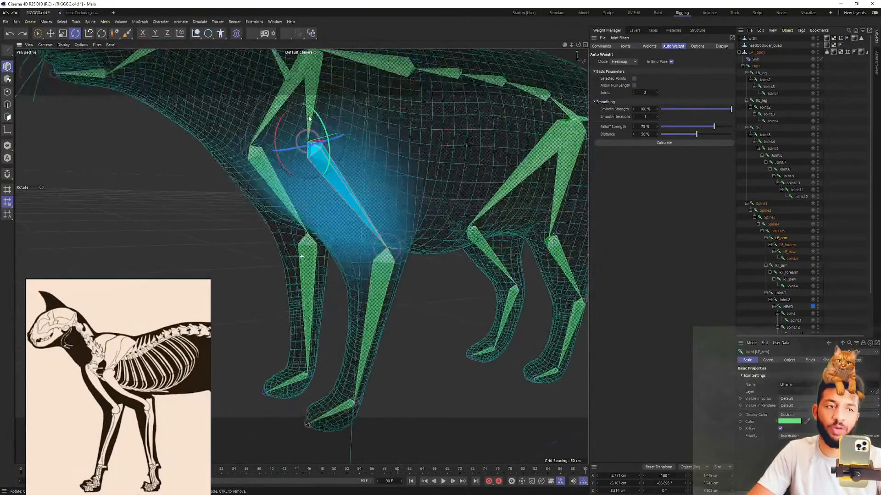
# Test-rotate LF_forarm and LF_paw to check how the lower left front leg deforms, restoring the pose
pyautogui.click(792, 246)
pyautogui.moveTo(361, 229); pyautogui.dragTo(411, 213)
pyautogui.hotkey('ctrl', 'z')
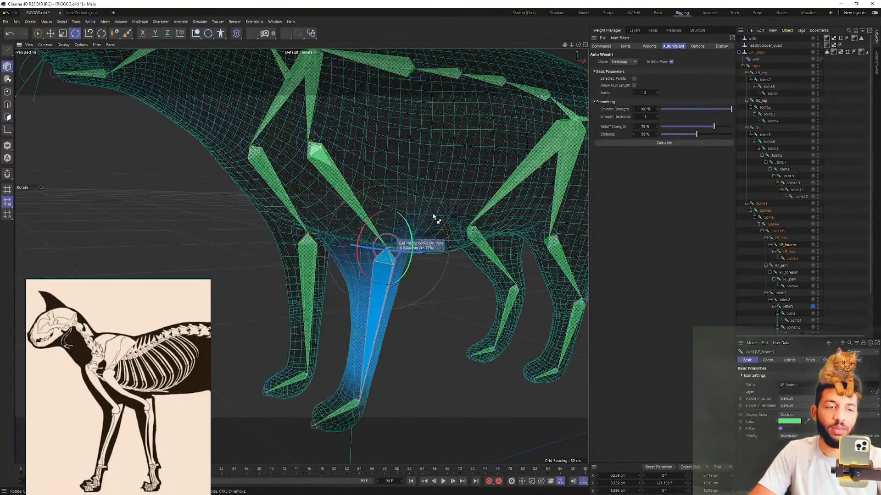
pyautogui.click(780, 252)
pyautogui.keyDown('alt'); pyautogui.moveTo(375, 339); pyautogui.dragTo(386, 276, button='middle'); pyautogui.keyUp('alt')
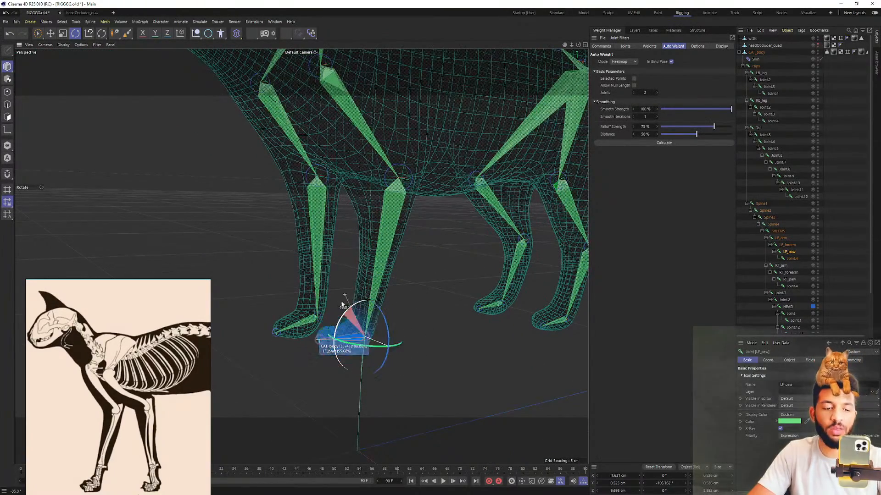
pyautogui.scroll(-3, 358, 229)
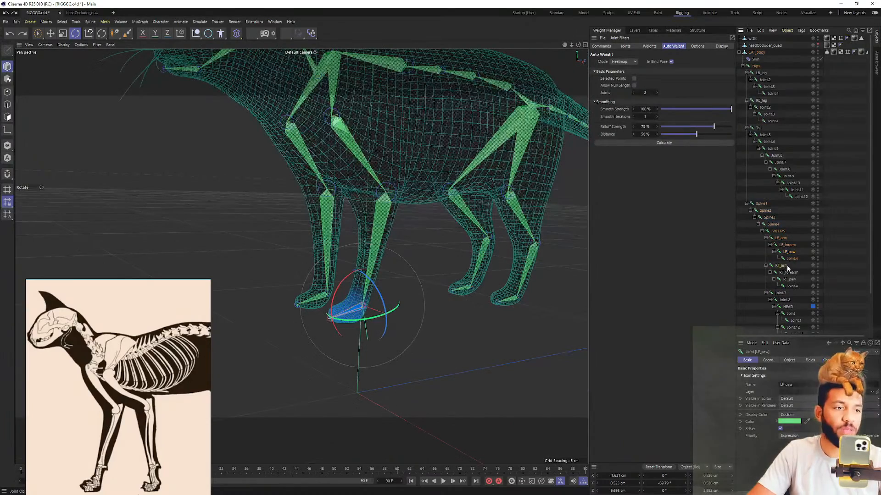
# Inspect the weight distribution of the RF_arm, Spine1, Spine3 and Spine4 joints
pyautogui.scroll(-3, 419, 164)
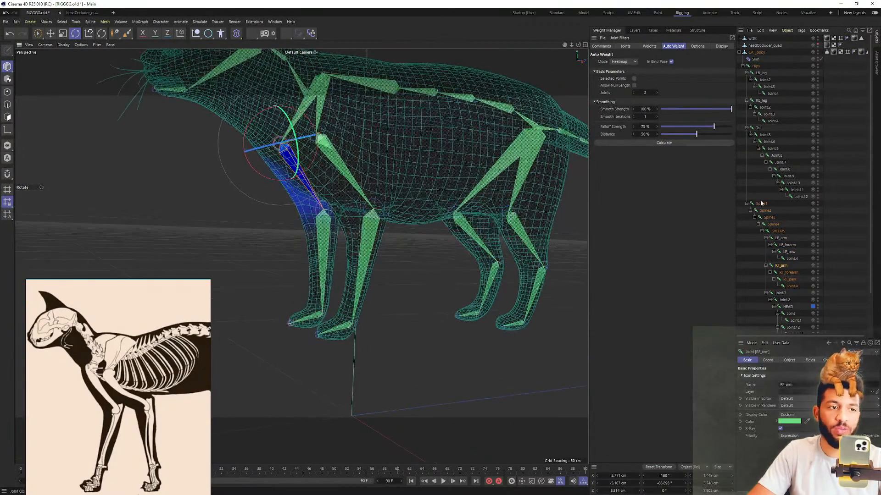
pyautogui.click(761, 204)
pyautogui.scroll(3, 438, 135)
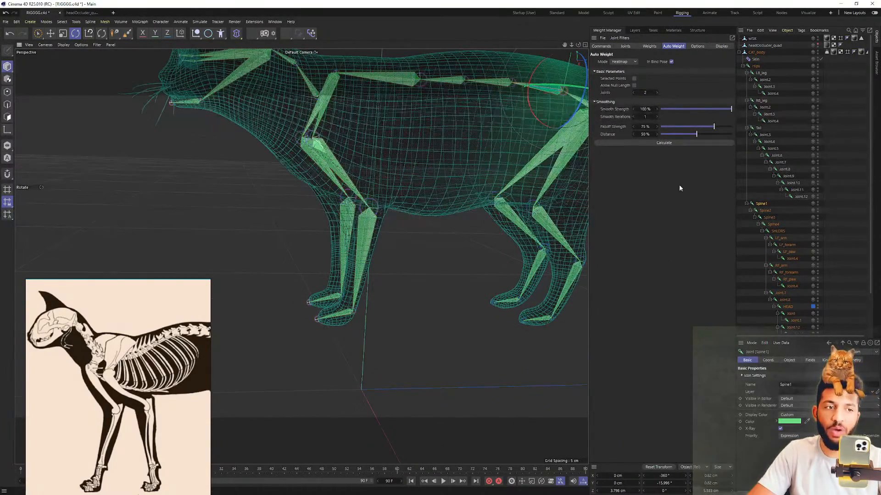
pyautogui.click(771, 218)
pyautogui.click(774, 225)
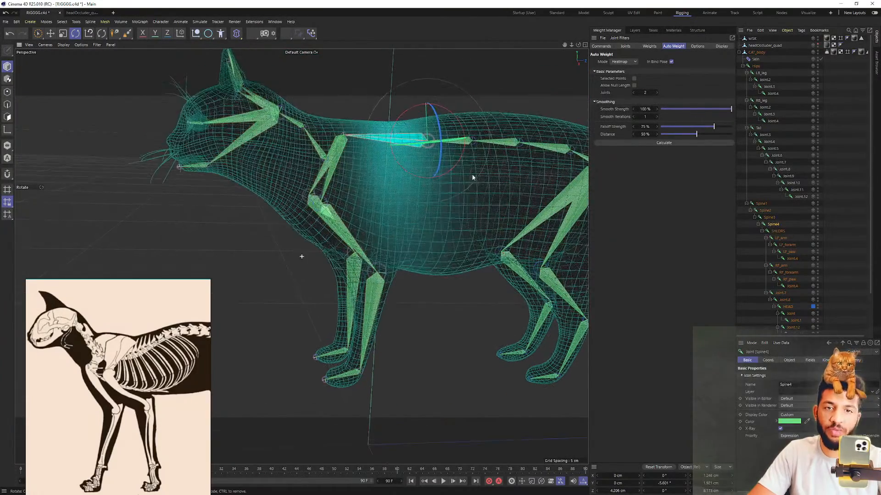
pyautogui.keyDown('alt'); pyautogui.moveTo(384, 120); pyautogui.dragTo(447, 188); pyautogui.keyUp('alt')
# Rotate the Spine3 joint several ways to test how the mid-back deforms, undoing each rotation
pyautogui.click(769, 217)
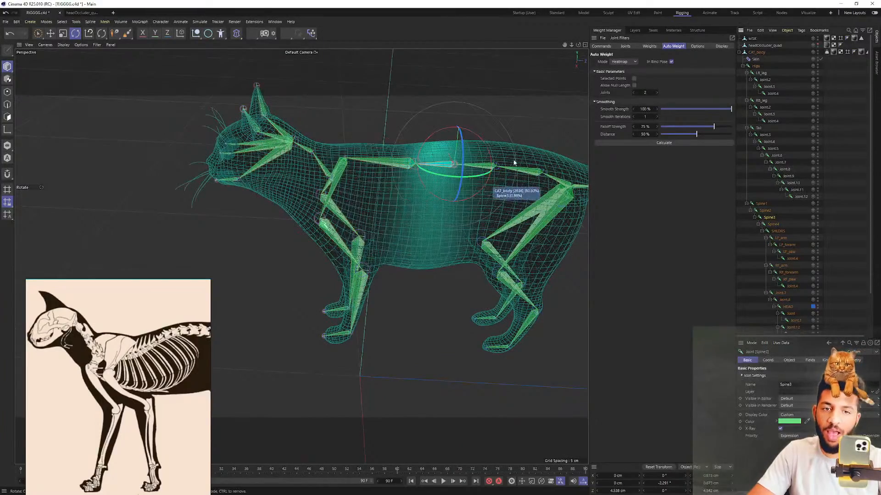
pyautogui.moveTo(439, 157); pyautogui.dragTo(490, 140)
pyautogui.hotkey('ctrl', 'z')
pyautogui.hotkey('ctrl', 'z')
pyautogui.keyDown('alt'); pyautogui.moveTo(489, 140); pyautogui.dragTo(491, 176, button='middle'); pyautogui.keyUp('alt')
pyautogui.keyDown('alt'); pyautogui.moveTo(470, 181); pyautogui.dragTo(474, 203); pyautogui.keyUp('alt')
pyautogui.hotkey('ctrl', 'z')
pyautogui.hotkey('ctrl', 'z')
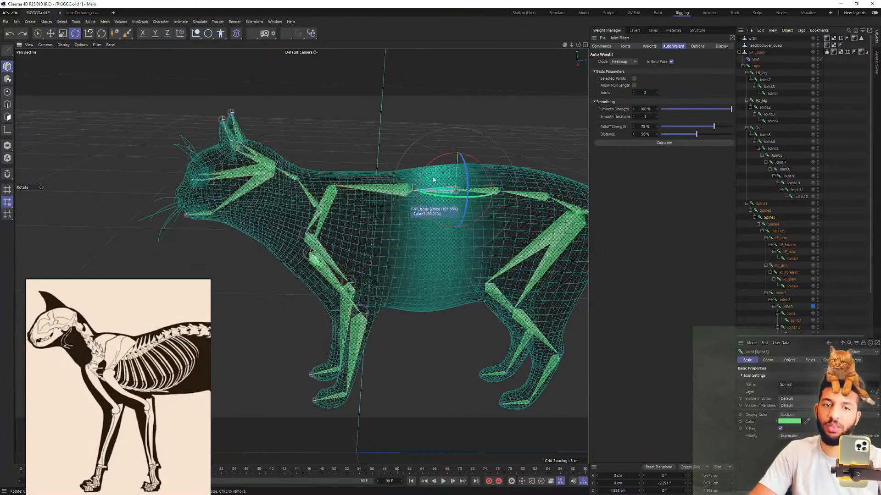
pyautogui.moveTo(422, 179); pyautogui.dragTo(424, 173)
pyautogui.hotkey('ctrl', 'z')
pyautogui.keyDown('alt'); pyautogui.moveTo(363, 225); pyautogui.dragTo(603, 238); pyautogui.keyUp('alt')
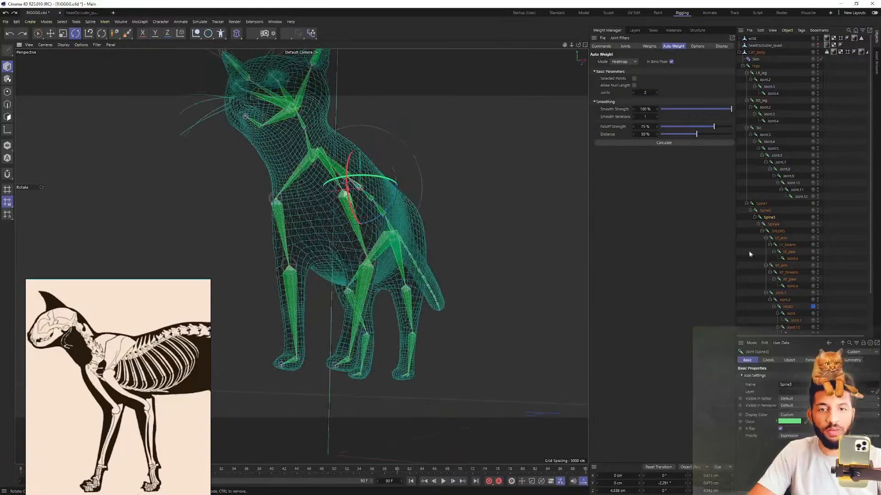
# Erase the SHLDRS joint's weights from the ribs behind the shoulder blades on both sides with the Weight Tool
pyautogui.click(779, 231)
pyautogui.keyDown('alt'); pyautogui.moveTo(376, 220); pyautogui.dragTo(344, 262); pyautogui.keyUp('alt')
pyautogui.scroll(3, 362, 226)
pyautogui.keyDown('alt'); pyautogui.moveTo(362, 226); pyautogui.dragTo(340, 193); pyautogui.keyUp('alt')
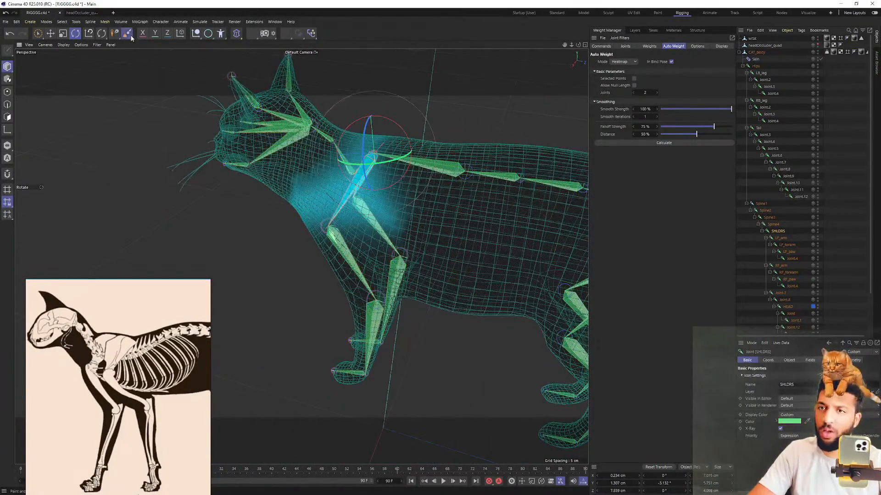
pyautogui.keyDown('alt'); pyautogui.moveTo(471, 262); pyautogui.dragTo(442, 236); pyautogui.keyUp('alt')
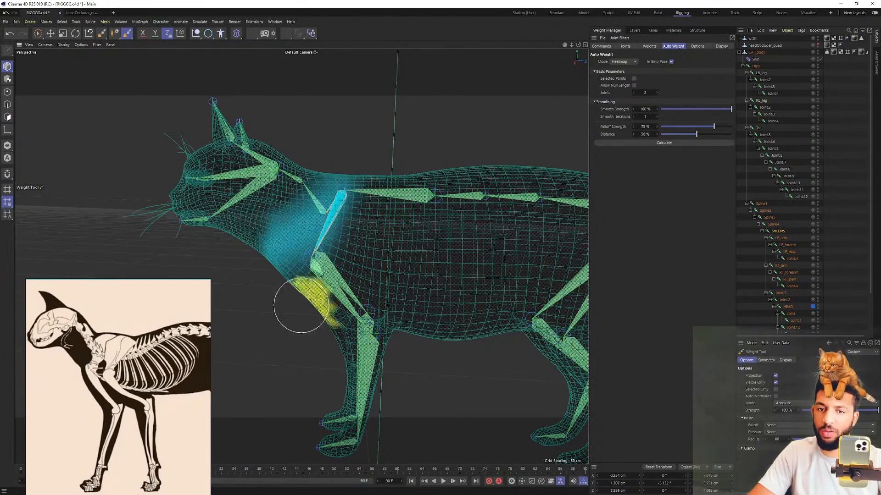
pyautogui.keyDown('alt'); pyautogui.moveTo(361, 167); pyautogui.dragTo(326, 183); pyautogui.keyUp('alt')
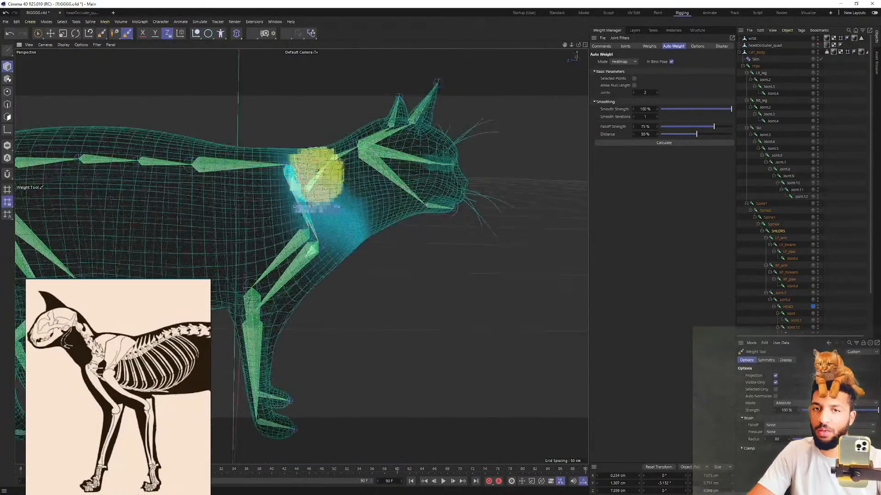
pyautogui.moveTo(380, 237)
pyautogui.keyDown('alt'); pyautogui.mouseDown()
pyautogui.moveTo(373, 222)
pyautogui.moveTo(346, 232)
pyautogui.moveTo(393, 197)
pyautogui.moveTo(404, 210)
pyautogui.moveTo(386, 197)
pyautogui.moveTo(338, 202)
pyautogui.moveTo(370, 223)
pyautogui.mouseUp(); pyautogui.keyUp('alt')
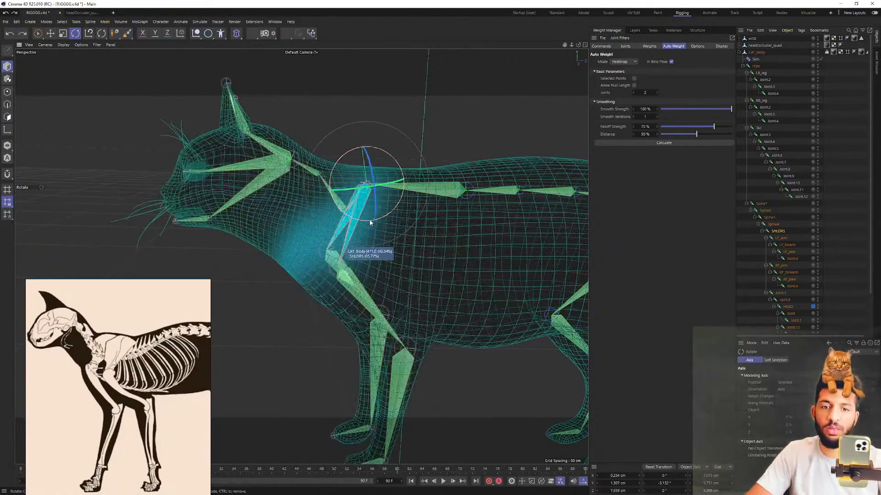
# Rotate the Spine4 joint to test how the upper back deforms, and undo the rotations
pyautogui.click(773, 224)
pyautogui.moveTo(446, 194)
pyautogui.mouseDown()
pyautogui.moveTo(407, 186)
pyautogui.moveTo(453, 196)
pyautogui.mouseUp()
pyautogui.hotkey('ctrl', 'z')
pyautogui.keyDown('alt'); pyautogui.moveTo(422, 209); pyautogui.dragTo(331, 193, button='middle'); pyautogui.keyUp('alt')
pyautogui.keyDown('alt'); pyautogui.moveTo(331, 194); pyautogui.dragTo(331, 208, button='right'); pyautogui.keyUp('alt')
pyautogui.moveTo(389, 151); pyautogui.dragTo(404, 167)
pyautogui.hotkey('ctrl', 'z')
pyautogui.hotkey('ctrl', 'z')
# Test-rotate the SHLDRS joint with its cleaned weights and undo the rotation
pyautogui.click(776, 231)
pyautogui.scroll(2, 348, 208)
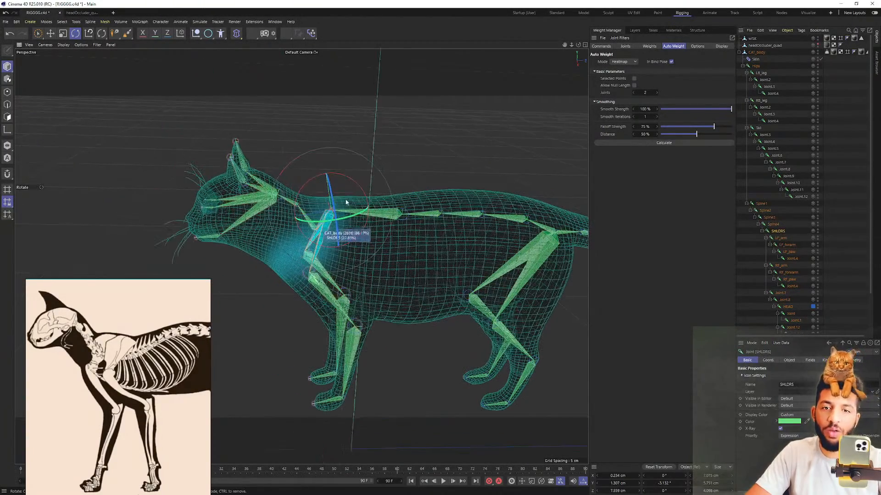
pyautogui.moveTo(350, 182); pyautogui.dragTo(346, 185)
pyautogui.hotkey('ctrl', 'z')
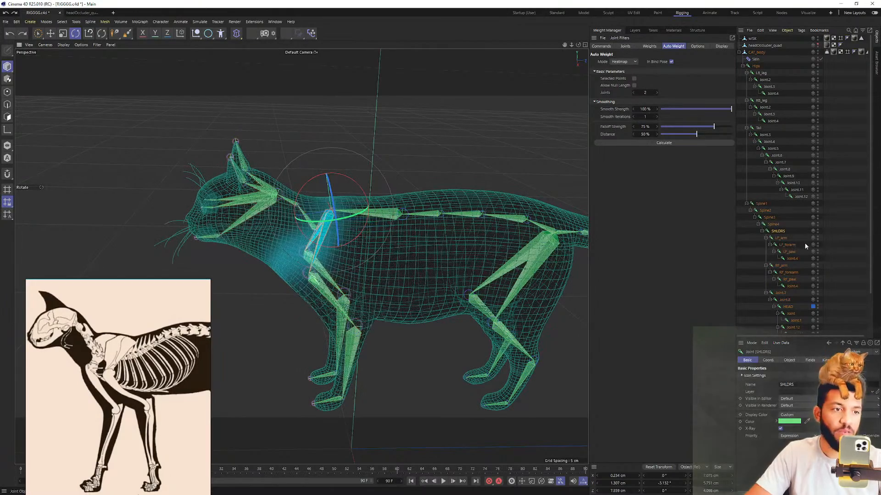
# Check the LF_paw weights, then clear the selection and collapse the tail joint hierarchy
pyautogui.click(787, 245)
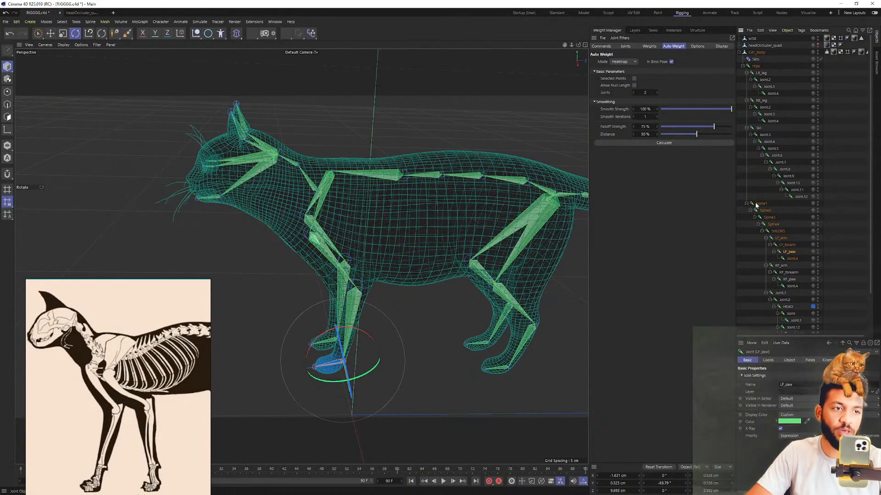
pyautogui.click(748, 131)
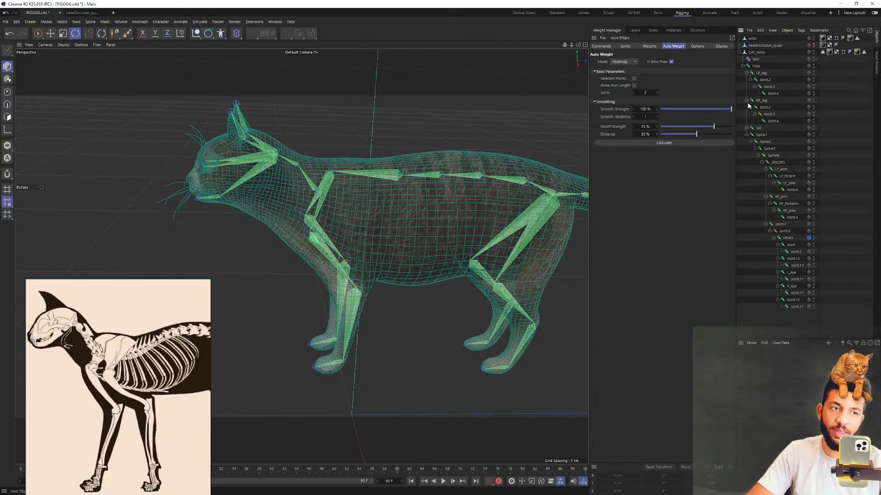
pyautogui.keyDown('alt'); pyautogui.moveTo(330, 156); pyautogui.dragTo(335, 181); pyautogui.keyUp('alt')
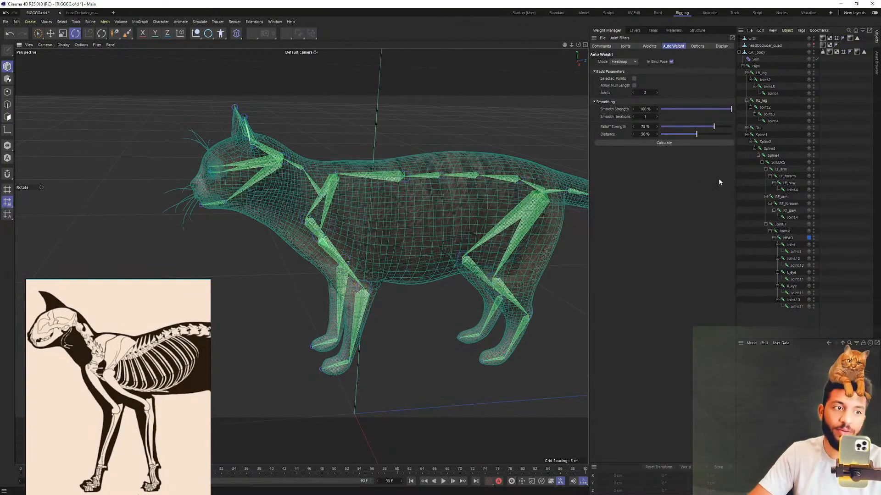
# Select SHLDRS, rotate it to recheck the shoulder deformation, and undo the rotation
pyautogui.click(778, 163)
pyautogui.moveTo(323, 165); pyautogui.dragTo(345, 147)
pyautogui.hotkey('ctrl', 'z')
# Select the right front leg chain from RF_arm down to its end joint and show its weights on the body's right side
pyautogui.keyDown('alt'); pyautogui.moveTo(351, 191); pyautogui.dragTo(592, 167); pyautogui.keyUp('alt')
pyautogui.click(780, 197)
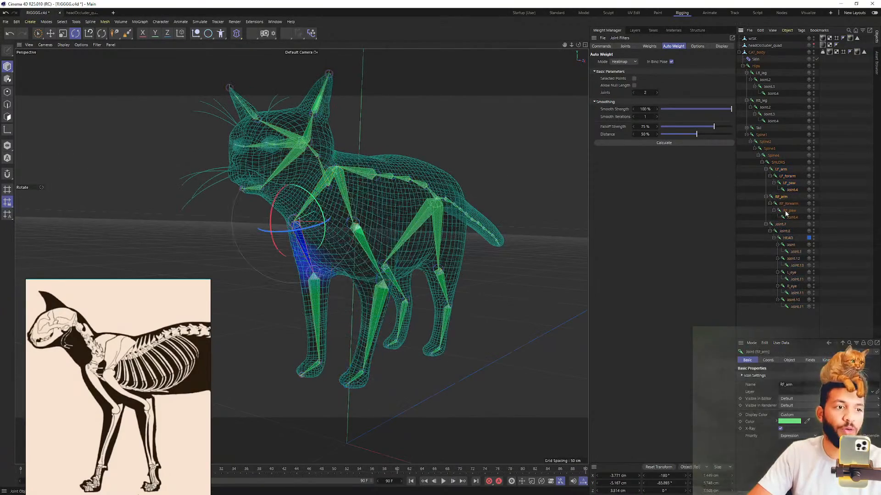
pyautogui.keyDown('alt'); pyautogui.moveTo(541, 195); pyautogui.dragTo(300, 256); pyautogui.keyUp('alt')
pyautogui.keyDown('alt'); pyautogui.moveTo(426, 191); pyautogui.dragTo(429, 211); pyautogui.keyUp('alt')
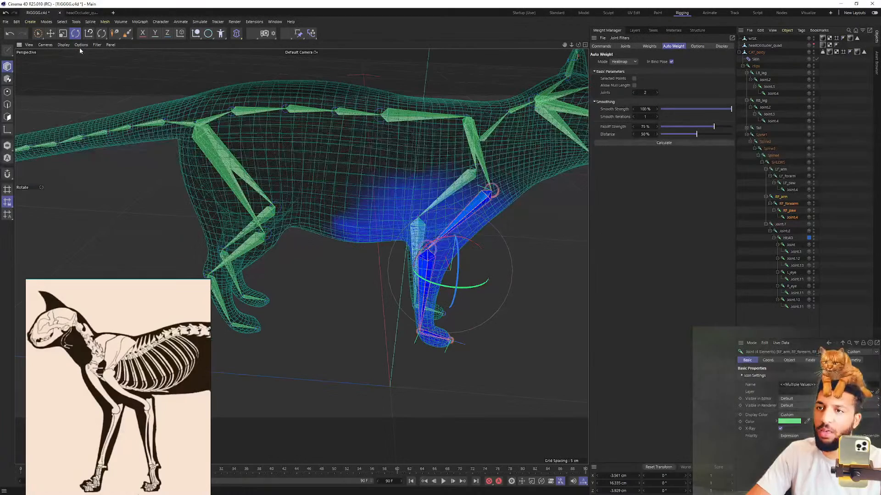
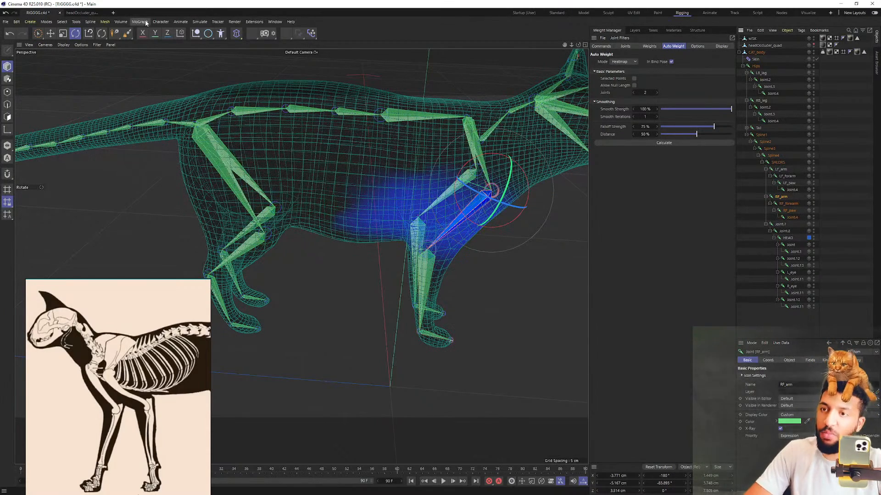
# Erase the stray RF_arm weights from the belly and chest with the Weight tool
pyautogui.click(789, 204)
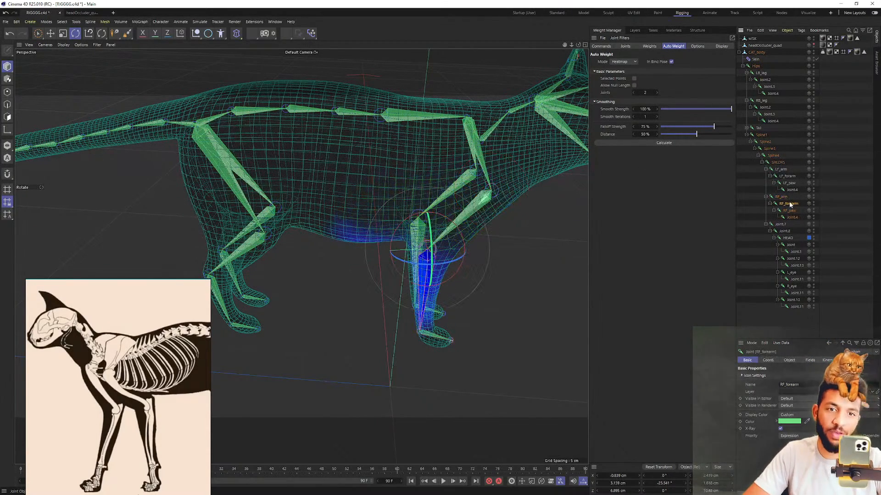
pyautogui.click(784, 196)
pyautogui.keyDown('alt'); pyautogui.moveTo(468, 194); pyautogui.dragTo(444, 160); pyautogui.keyUp('alt')
pyautogui.keyDown('alt'); pyautogui.moveTo(444, 160); pyautogui.dragTo(427, 116, button='middle'); pyautogui.keyUp('alt')
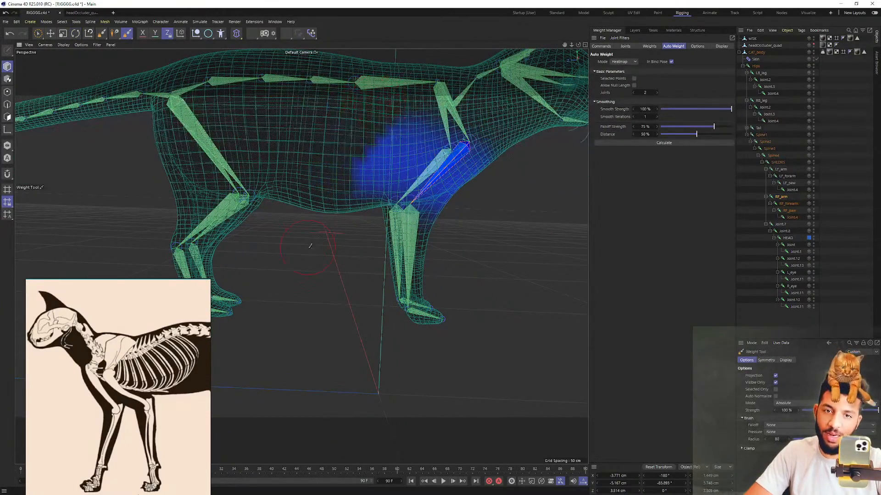
pyautogui.keyDown('alt'); pyautogui.moveTo(380, 106); pyautogui.dragTo(287, 136); pyautogui.keyUp('alt')
pyautogui.scroll(3, 287, 136)
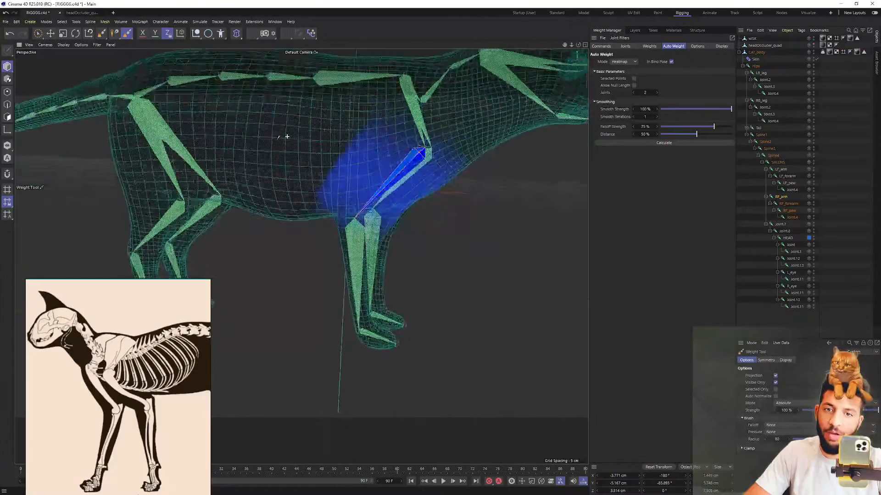
pyautogui.keyDown('alt'); pyautogui.moveTo(330, 118); pyautogui.dragTo(352, 94); pyautogui.keyUp('alt')
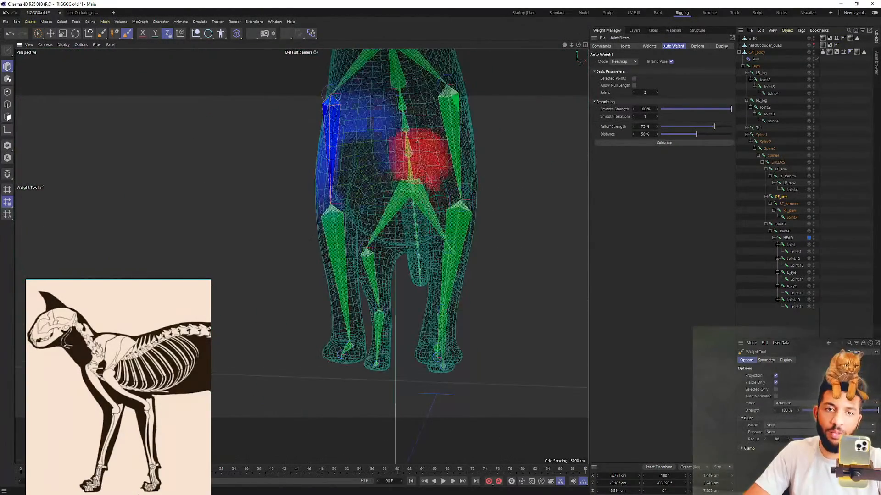
pyautogui.moveTo(411, 82)
pyautogui.keyDown('alt'); pyautogui.mouseDown()
pyautogui.moveTo(415, 111)
pyautogui.moveTo(424, 88)
pyautogui.mouseUp(); pyautogui.keyUp('alt')
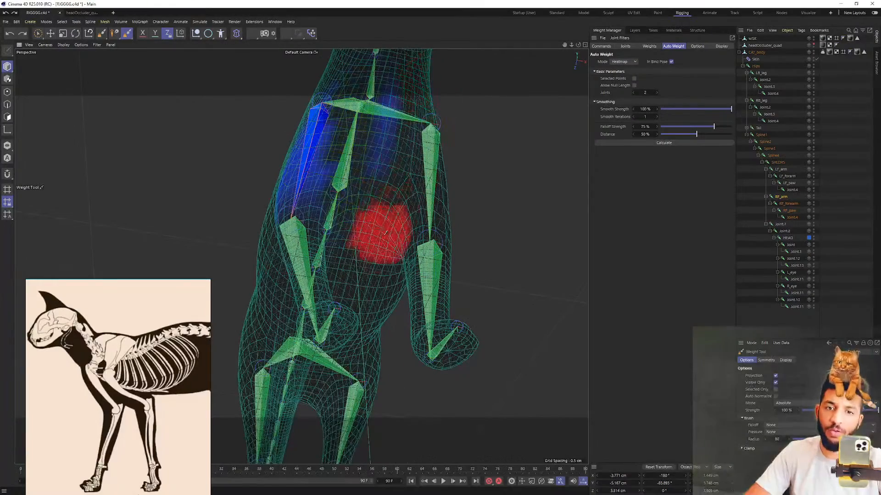
pyautogui.keyDown('alt'); pyautogui.moveTo(402, 118); pyautogui.dragTo(392, 118); pyautogui.keyUp('alt')
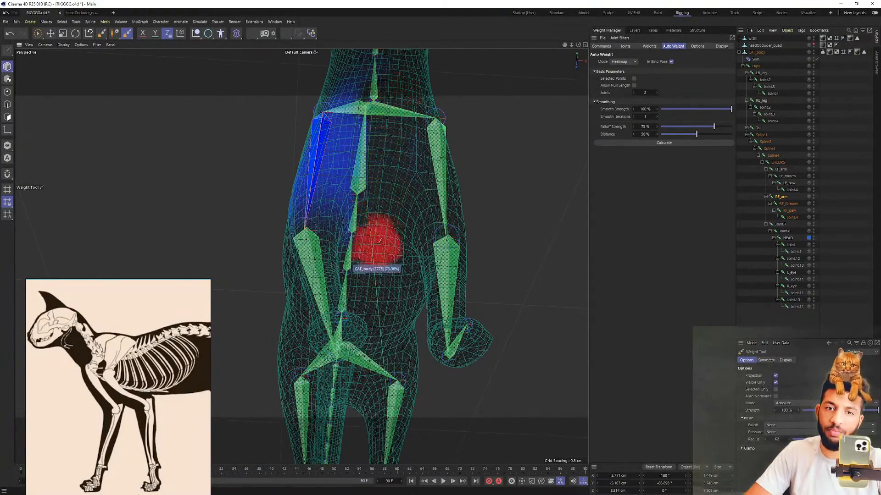
# Refine the RF_arm weights around the right shoulder and the underside of the chest
pyautogui.keyDown('alt'); pyautogui.moveTo(350, 242); pyautogui.dragTo(417, 117); pyautogui.keyUp('alt')
pyautogui.keyDown('alt'); pyautogui.moveTo(388, 90); pyautogui.dragTo(458, 146); pyautogui.keyUp('alt')
pyautogui.keyDown('alt'); pyautogui.moveTo(349, 116); pyautogui.dragTo(395, 116); pyautogui.keyUp('alt')
pyautogui.keyDown('alt'); pyautogui.moveTo(320, 177); pyautogui.dragTo(301, 159); pyautogui.keyUp('alt')
pyautogui.moveTo(299, 153); pyautogui.dragTo(321, 153, button='middle')
pyautogui.keyDown('alt'); pyautogui.moveTo(383, 122); pyautogui.dragTo(427, 210); pyautogui.keyUp('alt')
pyautogui.moveTo(413, 98)
pyautogui.keyDown('alt'); pyautogui.mouseDown()
pyautogui.moveTo(403, 137)
pyautogui.moveTo(373, 147)
pyautogui.moveTo(419, 142)
pyautogui.moveTo(426, 152)
pyautogui.moveTo(384, 157)
pyautogui.mouseUp(); pyautogui.keyUp('alt')
# Test-rotate the RF_arm joint to check the shoulder deformation and undo the rotation
pyautogui.press('r')
pyautogui.keyDown('alt'); pyautogui.moveTo(382, 165); pyautogui.dragTo(406, 153, button='middle'); pyautogui.keyUp('alt')
pyautogui.moveTo(409, 146)
pyautogui.mouseDown()
pyautogui.moveTo(416, 153)
pyautogui.moveTo(410, 143)
pyautogui.mouseUp()
pyautogui.hotkey('ctrl', 'z')
pyautogui.keyDown('alt'); pyautogui.moveTo(269, 153); pyautogui.dragTo(283, 125, button='middle'); pyautogui.keyUp('alt')
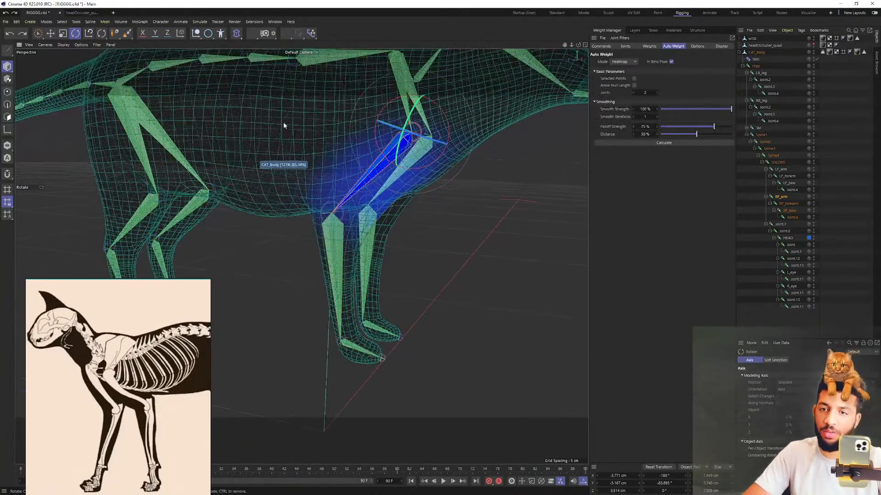
# Set the viewport display to Gouraud Shading without lines and show the RF_forearm weights
pyautogui.press('t')
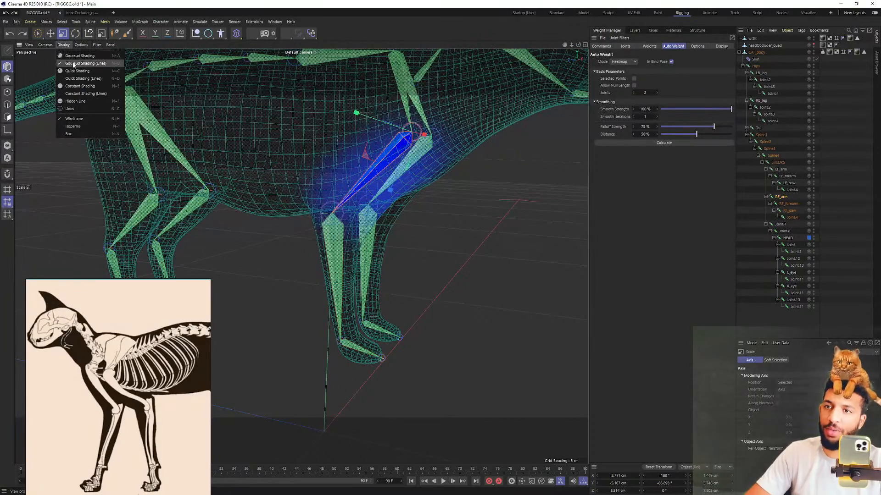
pyautogui.click(74, 56)
pyautogui.moveTo(148, 118)
pyautogui.keyDown('alt'); pyautogui.mouseDown()
pyautogui.moveTo(242, 164)
pyautogui.moveTo(225, 165)
pyautogui.mouseUp(); pyautogui.keyUp('alt')
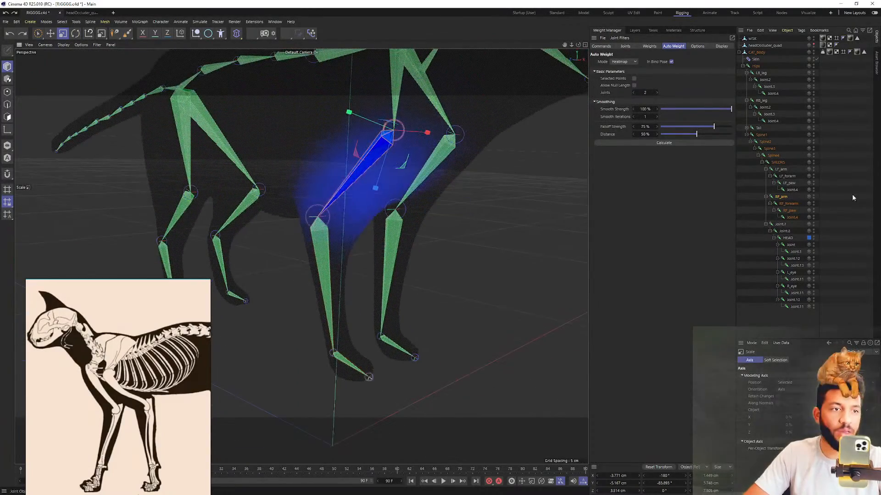
pyautogui.click(791, 205)
pyautogui.keyDown('alt'); pyautogui.moveTo(319, 139); pyautogui.dragTo(433, 128); pyautogui.keyUp('alt')
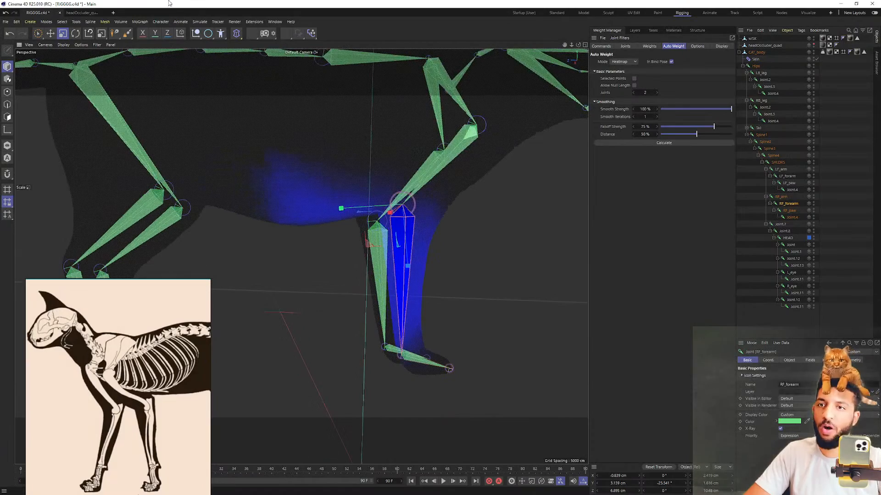
# Select the right front leg chain from RF_arm to its end joint and erase its stray weights from the flank and belly
pyautogui.click(784, 197)
pyautogui.keyDown('shift'); pyautogui.click(791, 217); pyautogui.keyUp('shift')
pyautogui.keyDown('alt'); pyautogui.moveTo(353, 124); pyautogui.dragTo(358, 105); pyautogui.keyUp('alt')
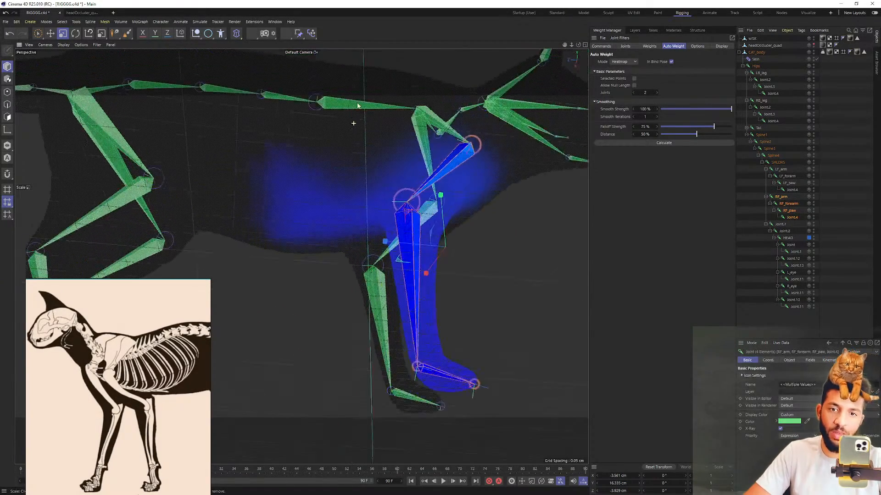
pyautogui.click(127, 33)
pyautogui.keyDown('alt'); pyautogui.moveTo(304, 234); pyautogui.dragTo(246, 202); pyautogui.keyUp('alt')
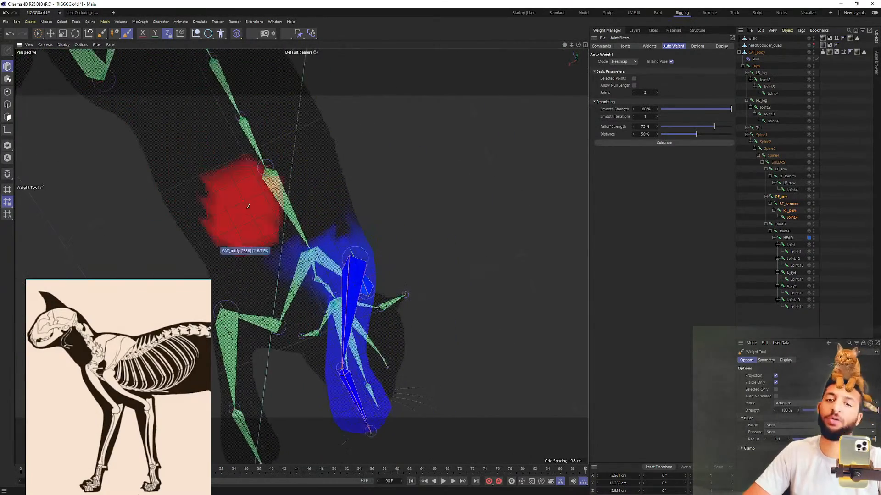
pyautogui.keyDown('alt'); pyautogui.moveTo(307, 209); pyautogui.dragTo(287, 150); pyautogui.keyUp('alt')
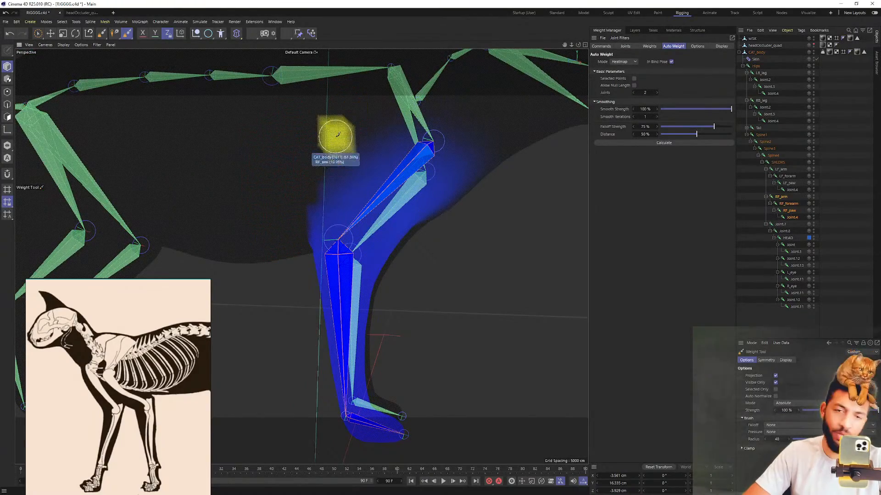
# Smooth the right front leg's weights along the flank behind the upper arm with the Weight tool
pyautogui.moveTo(314, 212)
pyautogui.keyDown('alt'); pyautogui.mouseDown()
pyautogui.moveTo(314, 150)
pyautogui.moveTo(325, 197)
pyautogui.moveTo(331, 167)
pyautogui.moveTo(358, 165)
pyautogui.moveTo(358, 185)
pyautogui.mouseUp(); pyautogui.keyUp('alt')
pyautogui.moveTo(293, 133)
pyautogui.keyDown('alt'); pyautogui.mouseDown()
pyautogui.moveTo(368, 144)
pyautogui.moveTo(394, 214)
pyautogui.moveTo(340, 213)
pyautogui.moveTo(349, 203)
pyautogui.mouseUp(); pyautogui.keyUp('alt')
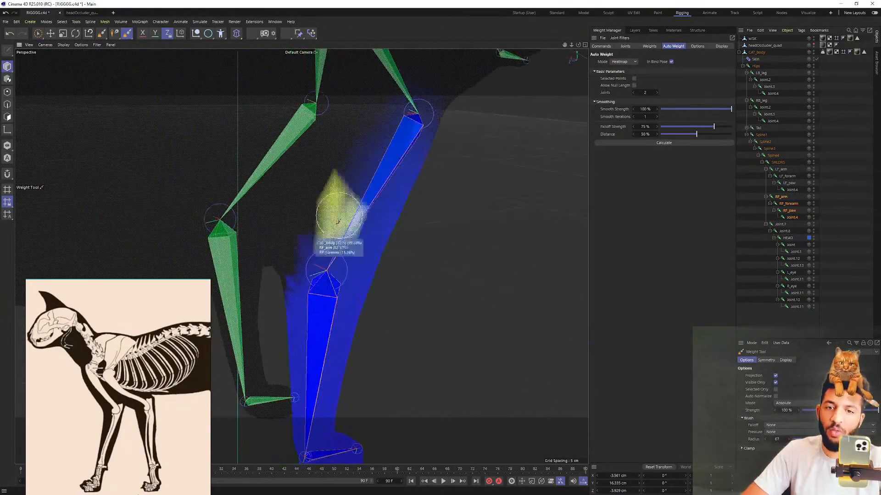
pyautogui.moveTo(408, 100)
pyautogui.keyDown('alt'); pyautogui.mouseDown()
pyautogui.moveTo(379, 154)
pyautogui.moveTo(301, 142)
pyautogui.moveTo(334, 125)
pyautogui.moveTo(291, 108)
pyautogui.mouseUp(); pyautogui.keyUp('alt')
pyautogui.moveTo(360, 327)
pyautogui.keyDown('alt'); pyautogui.mouseDown()
pyautogui.moveTo(293, 174)
pyautogui.moveTo(275, 158)
pyautogui.moveTo(403, 144)
pyautogui.mouseUp(); pyautogui.keyUp('alt')
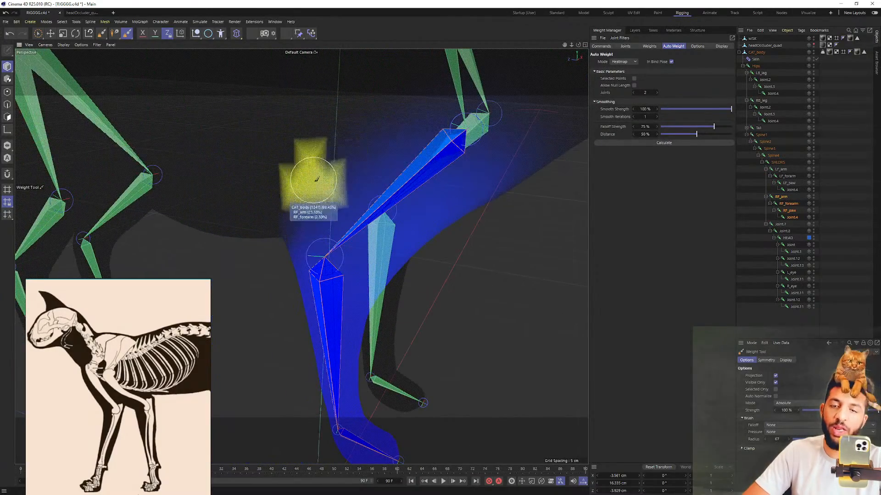
pyautogui.keyDown('alt'); pyautogui.moveTo(315, 177); pyautogui.dragTo(342, 161); pyautogui.keyUp('alt')
pyautogui.keyDown('alt'); pyautogui.moveTo(276, 236); pyautogui.dragTo(310, 298); pyautogui.keyUp('alt')
pyautogui.keyDown('alt'); pyautogui.moveTo(270, 196); pyautogui.dragTo(349, 176, button='right'); pyautogui.keyUp('alt')
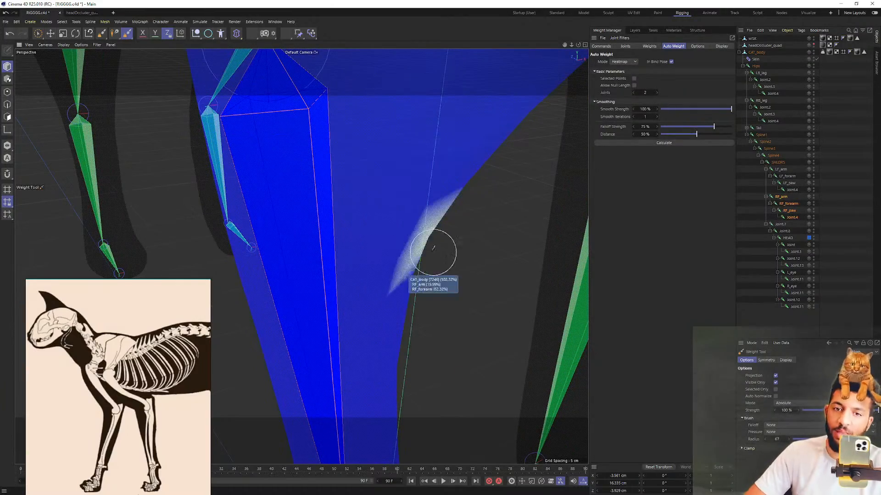
# Smooth the right front leg's weights around the elbow and the inner side of the leg
pyautogui.keyDown('alt'); pyautogui.moveTo(415, 182); pyautogui.dragTo(372, 184, button='right'); pyautogui.keyUp('alt')
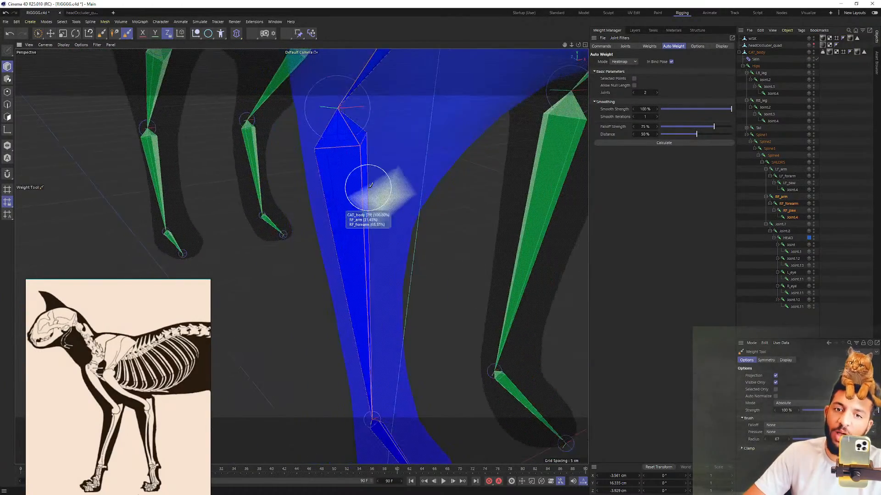
pyautogui.keyDown('alt'); pyautogui.moveTo(371, 184); pyautogui.dragTo(310, 184, button='middle'); pyautogui.keyUp('alt')
pyautogui.moveTo(328, 162)
pyautogui.keyDown('alt'); pyautogui.mouseDown()
pyautogui.moveTo(337, 159)
pyautogui.moveTo(325, 256)
pyautogui.moveTo(348, 252)
pyautogui.moveTo(301, 256)
pyautogui.mouseUp(); pyautogui.keyUp('alt')
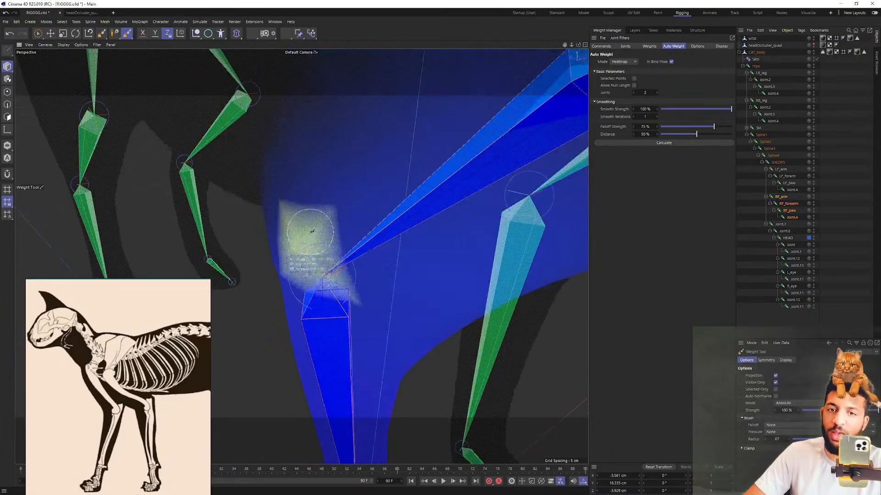
pyautogui.moveTo(376, 182)
pyautogui.keyDown('alt'); pyautogui.mouseDown()
pyautogui.moveTo(317, 215)
pyautogui.moveTo(331, 243)
pyautogui.mouseUp(); pyautogui.keyUp('alt')
pyautogui.scroll(-3, 367, 209)
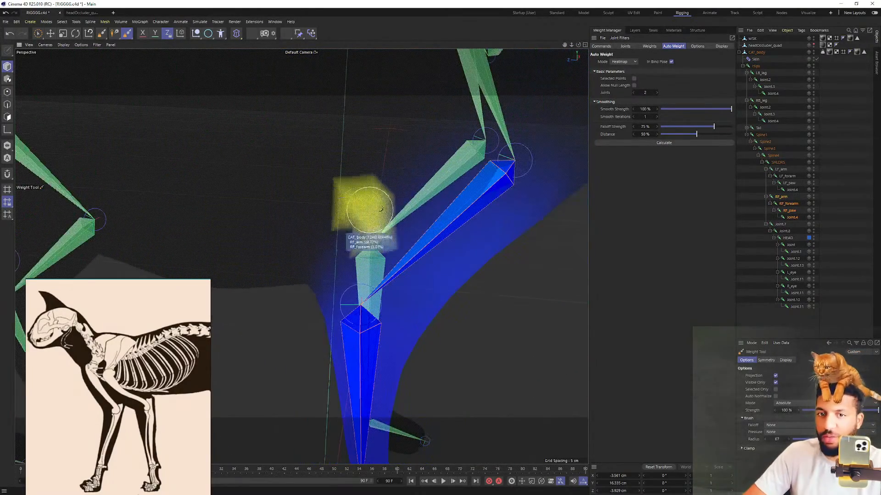
pyautogui.keyDown('alt'); pyautogui.moveTo(301, 273); pyautogui.dragTo(380, 249); pyautogui.keyUp('alt')
pyautogui.scroll(-3, 368, 202)
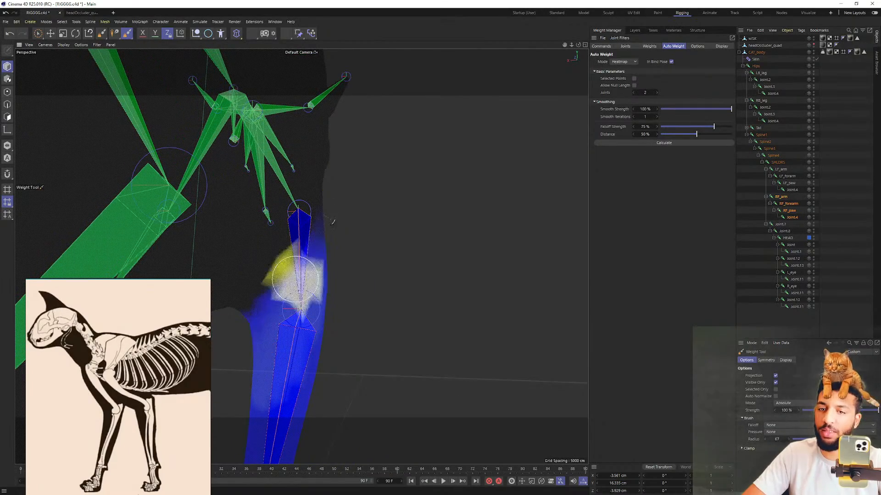
# Remove the right leg chain's stray weights from the left front leg and the middle of the chest
pyautogui.keyDown('alt'); pyautogui.moveTo(329, 194); pyautogui.dragTo(290, 250); pyautogui.keyUp('alt')
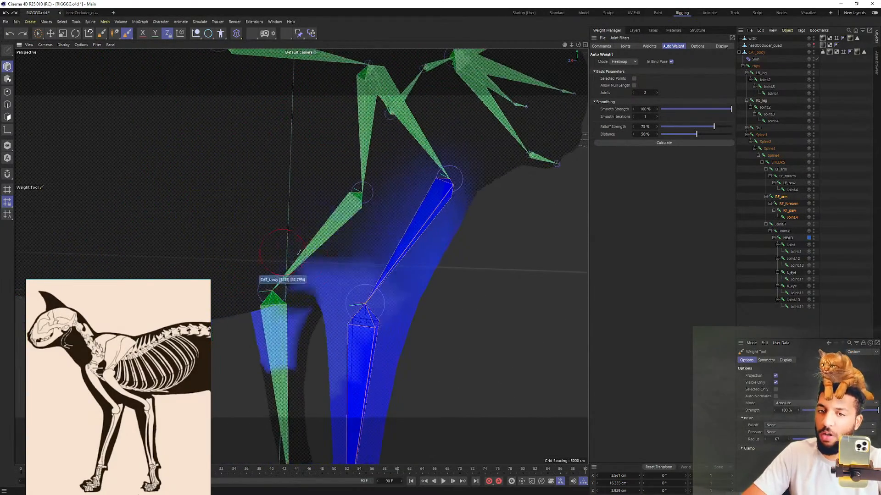
pyautogui.keyDown('alt'); pyautogui.moveTo(309, 222); pyautogui.dragTo(246, 213); pyautogui.keyUp('alt')
pyautogui.keyDown('alt'); pyautogui.moveTo(301, 256); pyautogui.dragTo(459, 231); pyautogui.keyUp('alt')
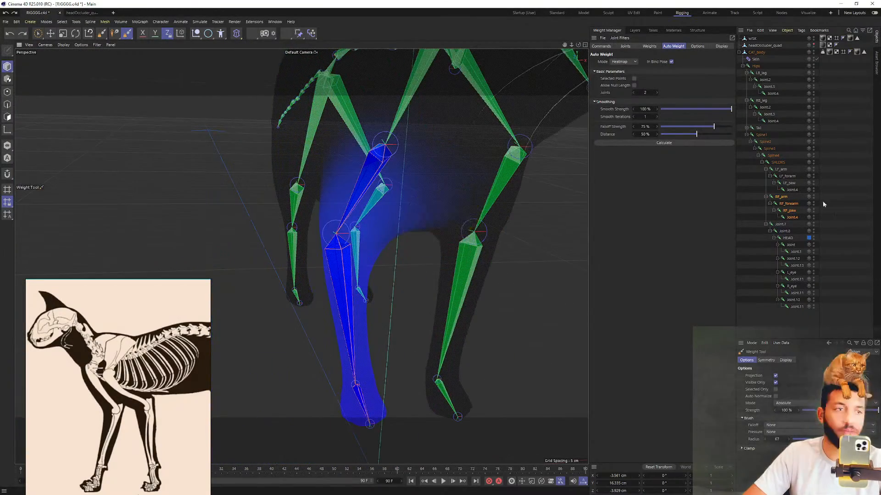
# Select RF_arm alone, test-rotate it with the smoothed weights, and undo the rotations
pyautogui.click(788, 203)
pyautogui.click(780, 197)
pyautogui.keyDown('alt'); pyautogui.moveTo(370, 222); pyautogui.dragTo(393, 217); pyautogui.keyUp('alt')
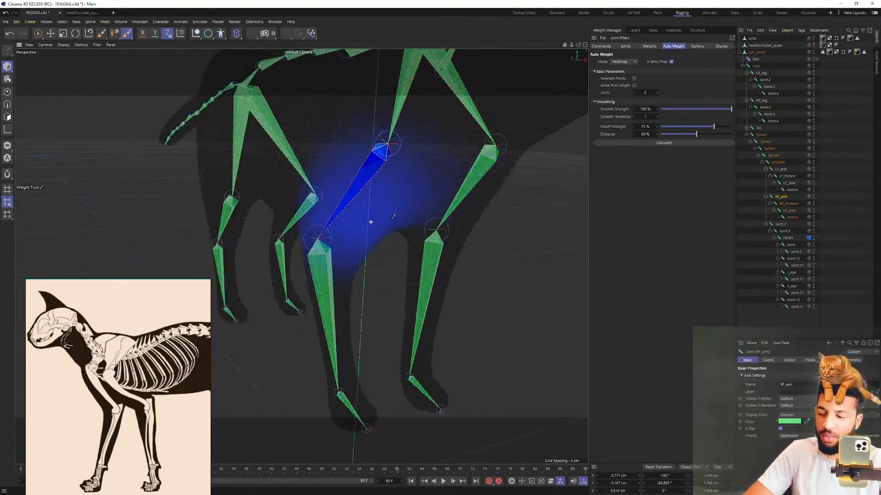
pyautogui.moveTo(394, 139); pyautogui.dragTo(420, 117)
pyautogui.hotkey('ctrl', 'z')
pyautogui.keyDown('alt'); pyautogui.moveTo(275, 172); pyautogui.dragTo(337, 166); pyautogui.keyUp('alt')
pyautogui.moveTo(394, 138)
pyautogui.mouseDown()
pyautogui.moveTo(455, 117)
pyautogui.moveTo(408, 136)
pyautogui.mouseUp()
pyautogui.hotkey('ctrl', 'z')
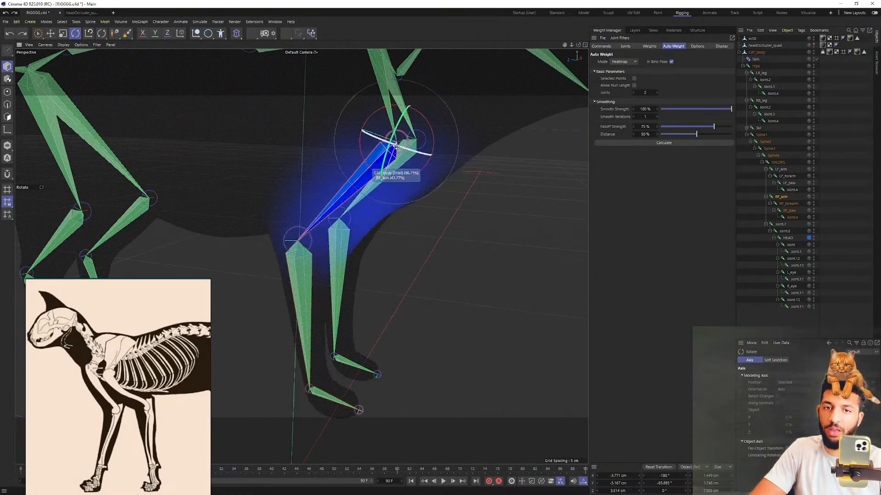
# Switch the display to Gouraud Shading (Lines), then test-rotate RF_arm and undo the rotations
pyautogui.scroll(-5, 394, 148)
pyautogui.click(86, 64)
pyautogui.moveTo(400, 168)
pyautogui.keyDown('alt'); pyautogui.mouseDown()
pyautogui.moveTo(423, 154)
pyautogui.moveTo(504, 157)
pyautogui.moveTo(439, 181)
pyautogui.moveTo(405, 149)
pyautogui.mouseUp(); pyautogui.keyUp('alt')
pyautogui.scroll(3, 405, 149)
pyautogui.moveTo(428, 119); pyautogui.dragTo(294, 163)
pyautogui.hotkey('ctrl', 'z')
pyautogui.keyDown('alt'); pyautogui.moveTo(224, 178); pyautogui.dragTo(275, 161); pyautogui.keyUp('alt')
pyautogui.scroll(4, 411, 162)
pyautogui.moveTo(429, 142); pyautogui.dragTo(427, 186)
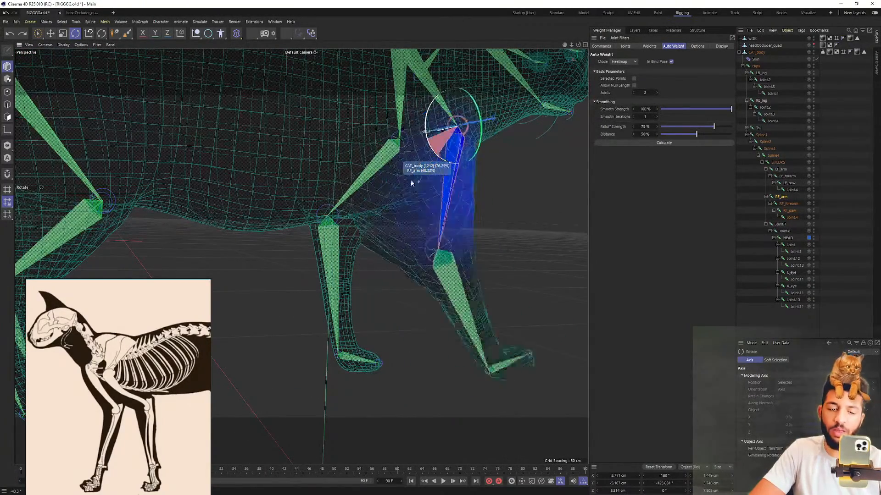
pyautogui.hotkey('ctrl', 'z')
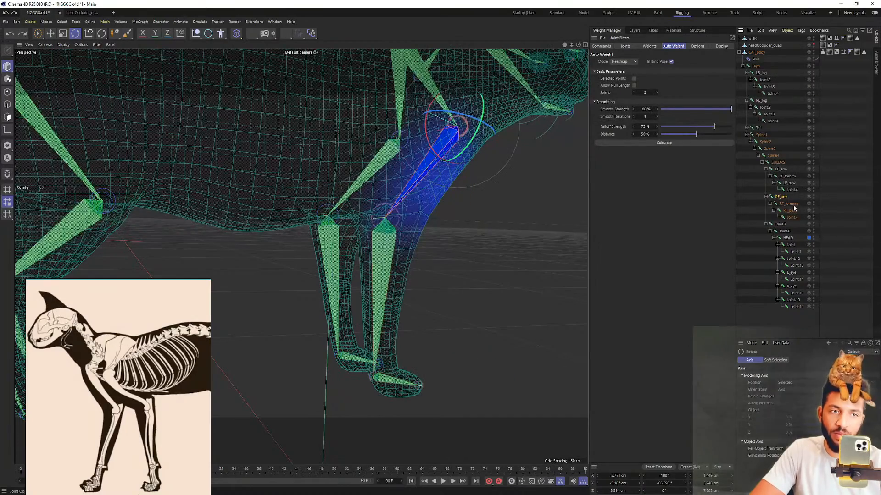
# Test-rotate the RF_forearm joint to check the elbow deformation and undo the rotation
pyautogui.click(789, 203)
pyautogui.moveTo(354, 212); pyautogui.dragTo(317, 216)
pyautogui.hotkey('ctrl', 'z')
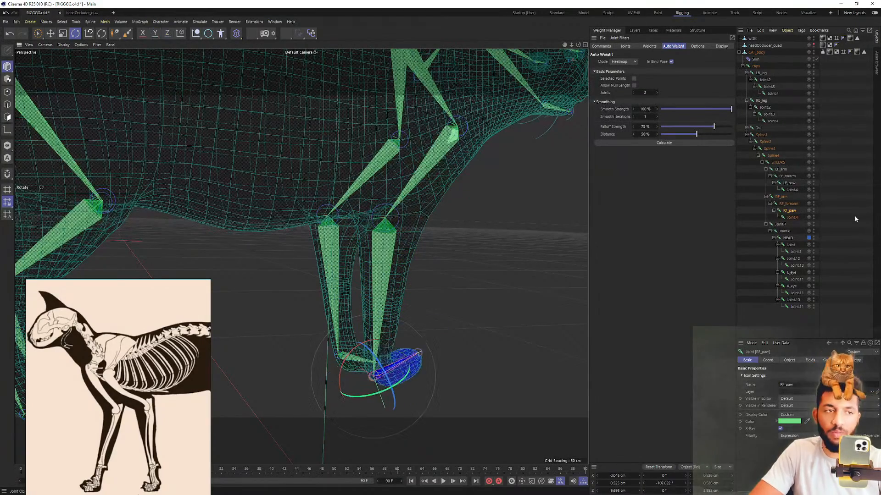
# Erase the stray RF_forearm weights from the belly with an enlarged Weight tool brush
pyautogui.click(793, 204)
pyautogui.keyDown('alt'); pyautogui.moveTo(321, 149); pyautogui.dragTo(315, 126); pyautogui.keyUp('alt')
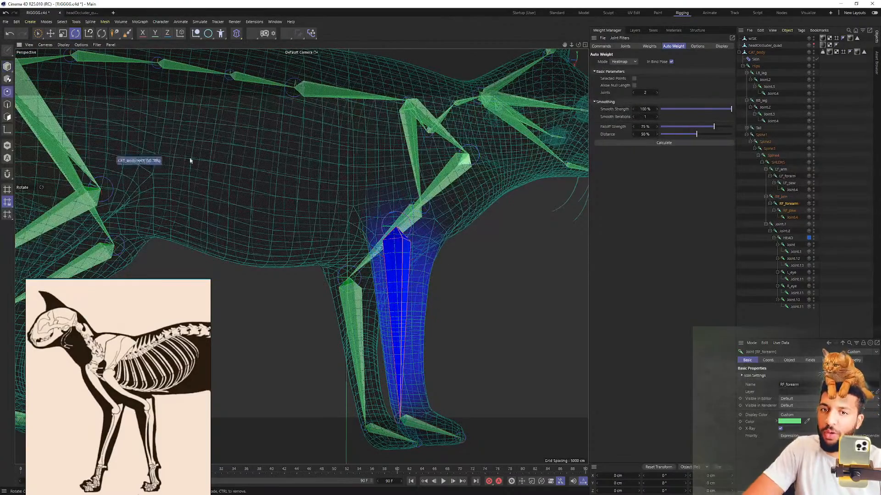
pyautogui.click(127, 33)
pyautogui.scroll(2, 266, 215)
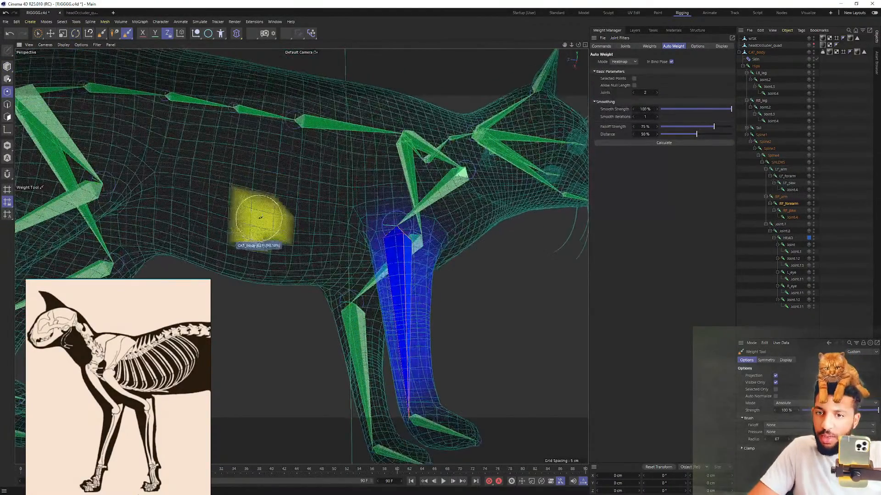
pyautogui.moveTo(243, 232); pyautogui.dragTo(246, 232, button='middle')
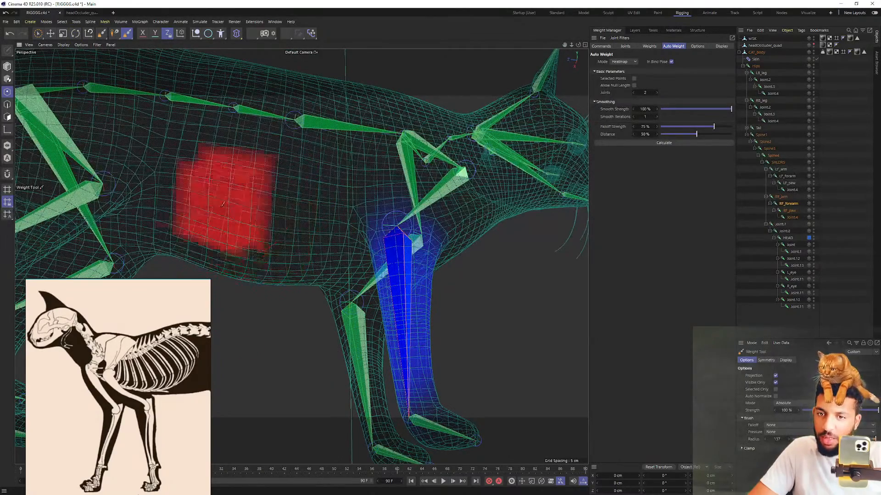
pyautogui.keyDown('alt'); pyautogui.moveTo(247, 270); pyautogui.dragTo(255, 280); pyautogui.keyUp('alt')
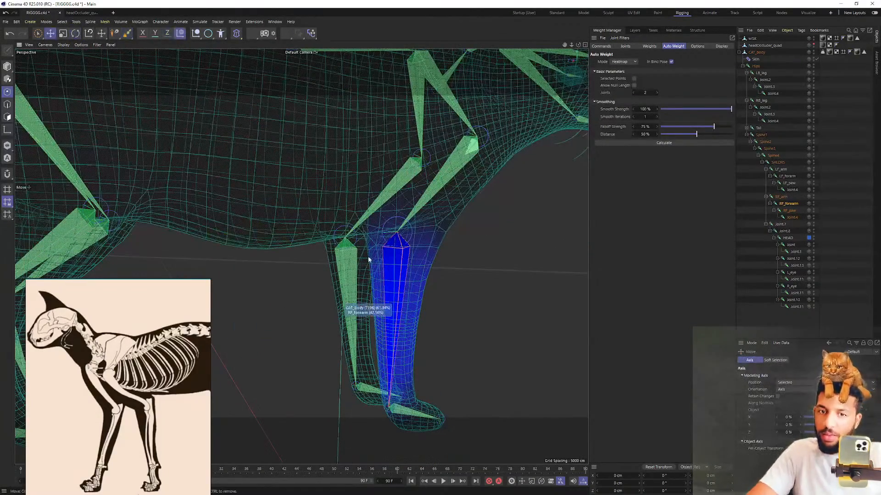
# Rotate RF_forearm again to recheck the elbow bend from the side and undo the rotations
pyautogui.click(790, 209)
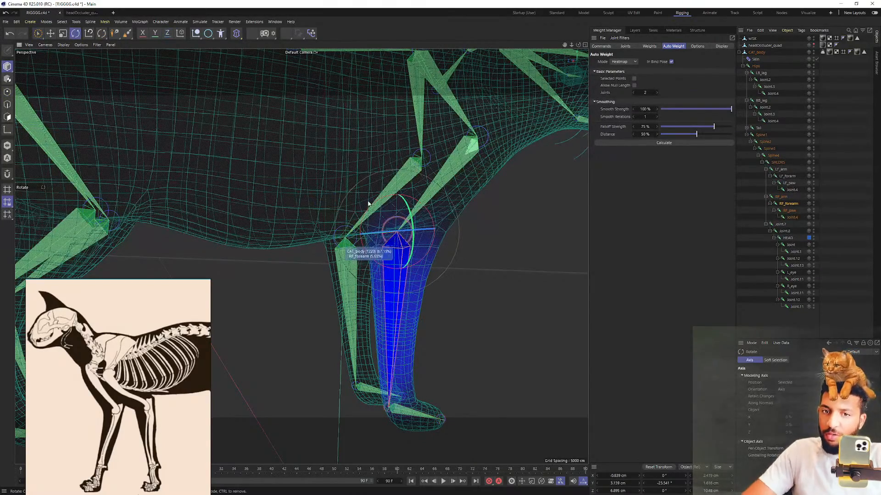
pyautogui.moveTo(371, 209)
pyautogui.mouseDown()
pyautogui.moveTo(367, 202)
pyautogui.moveTo(366, 216)
pyautogui.moveTo(359, 210)
pyautogui.mouseUp()
pyautogui.hotkey('ctrl', 'z')
pyautogui.keyDown('alt'); pyautogui.moveTo(345, 140); pyautogui.dragTo(266, 129); pyautogui.keyUp('alt')
pyautogui.keyDown('alt'); pyautogui.moveTo(266, 129); pyautogui.dragTo(299, 188, button='right'); pyautogui.keyUp('alt')
pyautogui.moveTo(325, 139); pyautogui.dragTo(293, 131)
pyautogui.hotkey('ctrl', 'z')
# Test-rotate the RF_paw joint and check the paw deformation and weights up close
pyautogui.keyDown('alt'); pyautogui.moveTo(335, 216); pyautogui.dragTo(323, 184, button='right'); pyautogui.keyUp('alt')
pyautogui.keyDown('alt'); pyautogui.moveTo(323, 184); pyautogui.dragTo(346, 214); pyautogui.keyUp('alt')
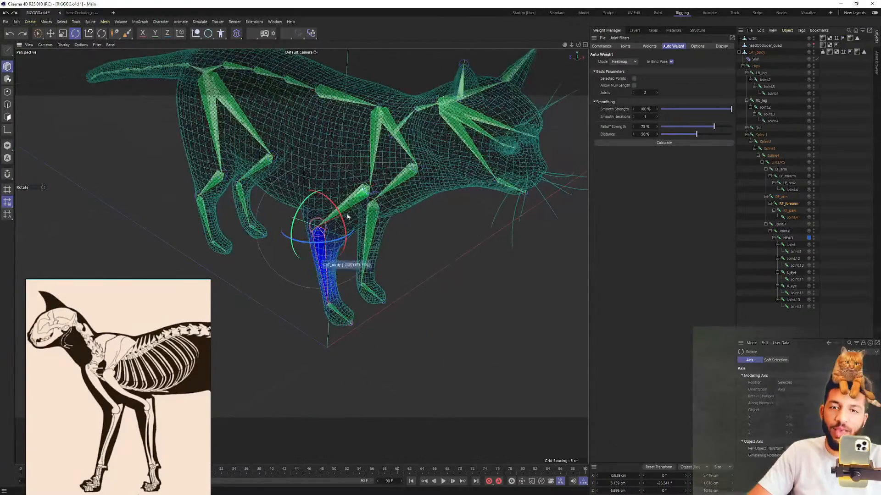
pyautogui.keyDown('alt'); pyautogui.moveTo(324, 298); pyautogui.dragTo(331, 264, button='middle'); pyautogui.keyUp('alt')
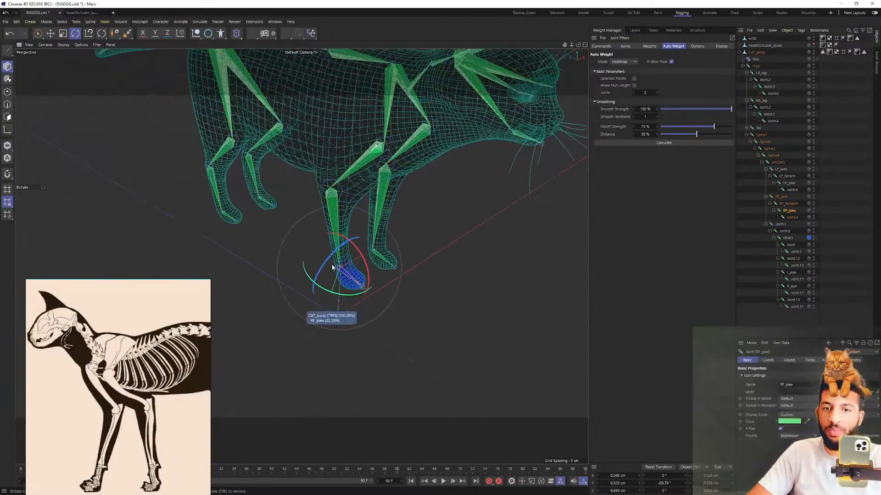
pyautogui.keyDown('alt'); pyautogui.moveTo(331, 264); pyautogui.dragTo(408, 278, button='right'); pyautogui.keyUp('alt')
pyautogui.keyDown('alt'); pyautogui.moveTo(408, 278); pyautogui.dragTo(381, 200); pyautogui.keyUp('alt')
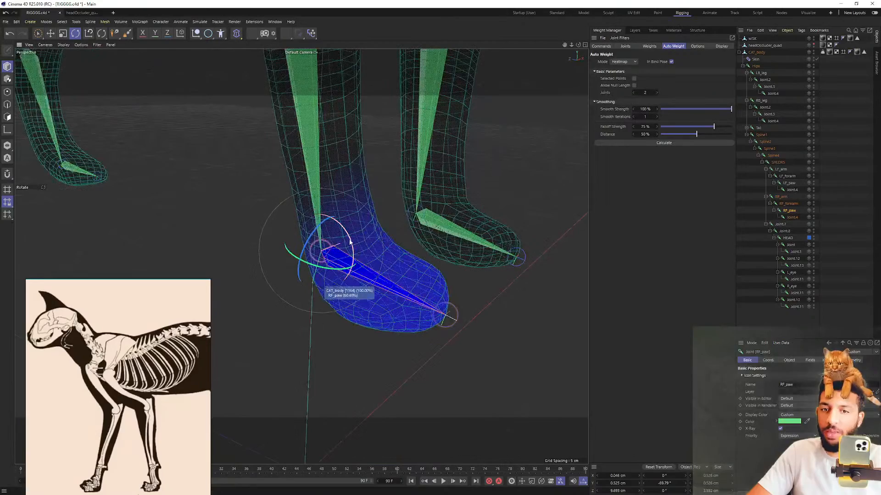
pyautogui.moveTo(350, 242); pyautogui.dragTo(357, 282)
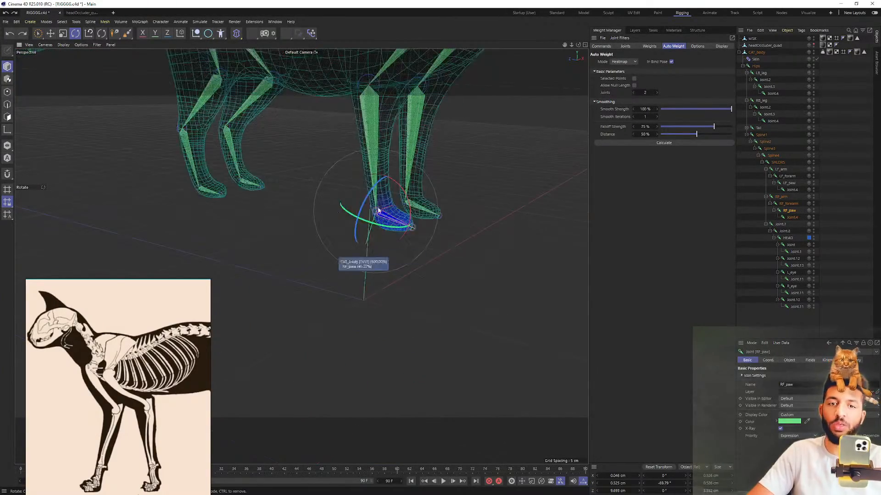
pyautogui.keyDown('alt'); pyautogui.moveTo(411, 96); pyautogui.dragTo(418, 266, button='middle'); pyautogui.keyUp('alt')
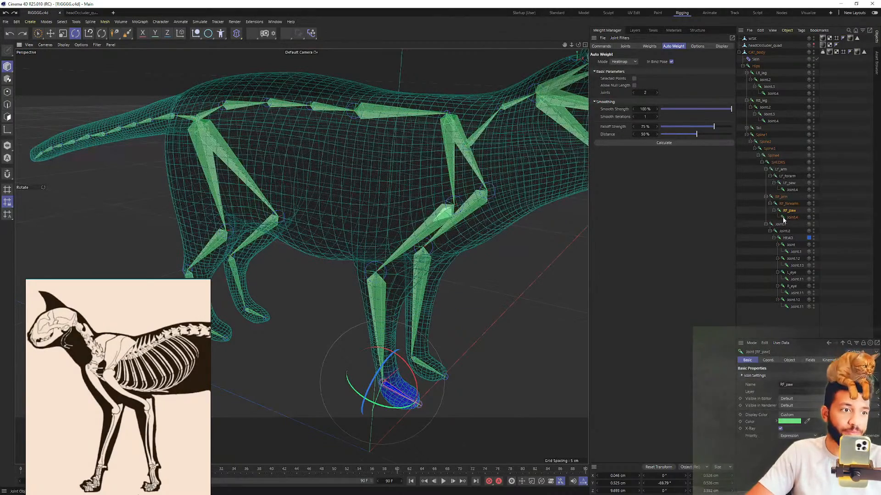
pyautogui.scroll(-5, 442, 215)
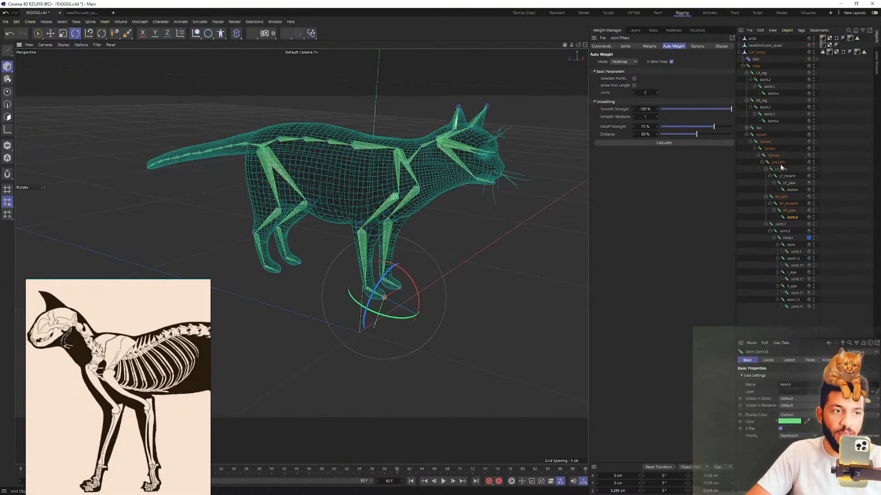
# Test-rotate RF_arm once more to check the upper arm deformation and undo the rotation
pyautogui.click(783, 197)
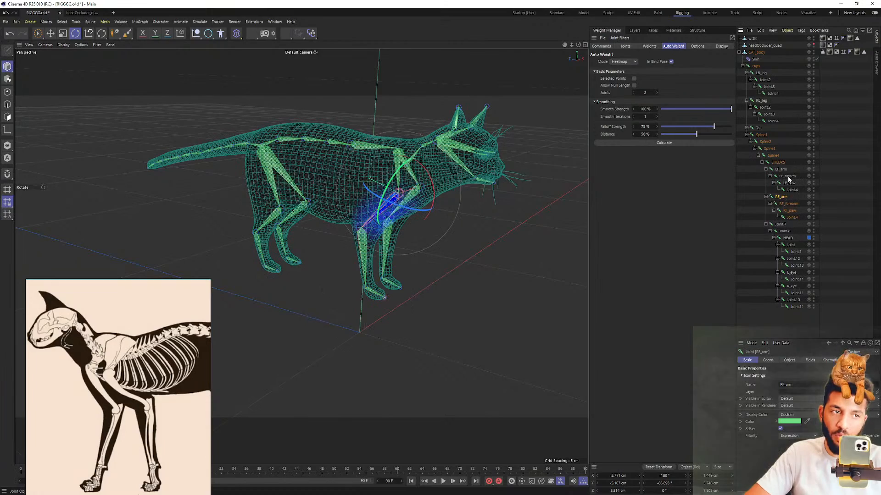
pyautogui.moveTo(405, 144); pyautogui.dragTo(424, 109)
pyautogui.hotkey('ctrl', 'z')
pyautogui.hotkey('ctrl', 'z')
# Test-rotate the SHLDRS joint from the side to check how the chest and front legs follow, undoing each rotation
pyautogui.keyDown('alt'); pyautogui.moveTo(413, 179); pyautogui.dragTo(453, 177); pyautogui.keyUp('alt')
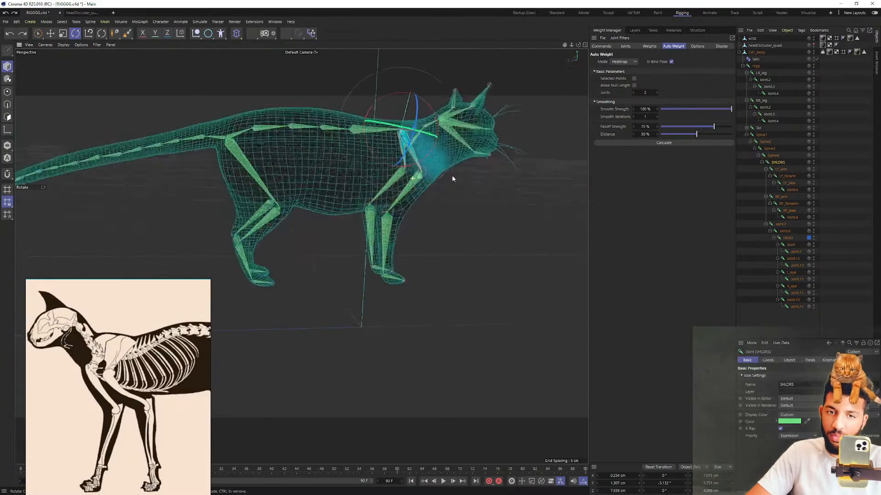
pyautogui.moveTo(386, 103); pyautogui.dragTo(290, 141)
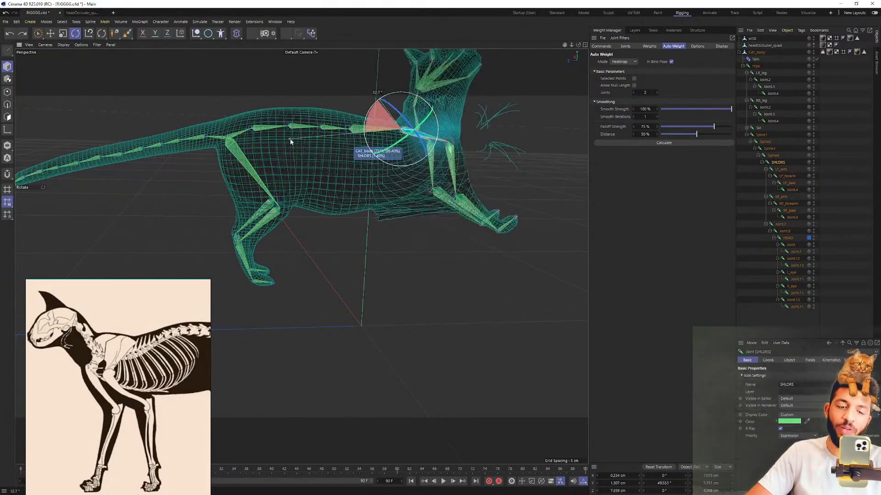
pyautogui.hotkey('ctrl', 'z')
pyautogui.scroll(6, 393, 195)
pyautogui.scroll(-4, 395, 169)
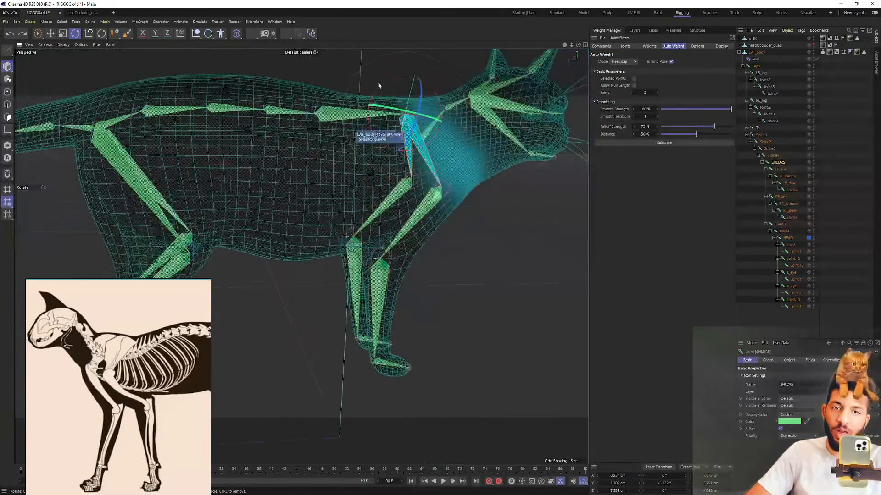
pyautogui.moveTo(377, 87); pyautogui.dragTo(329, 138)
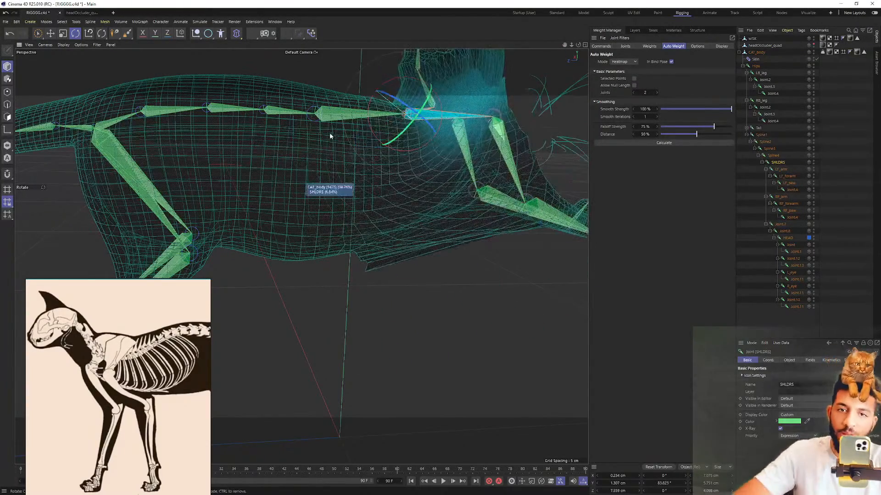
# Examine the weight areas of Spine1 through Spine4, individually and selected together, around the torso
pyautogui.click(773, 155)
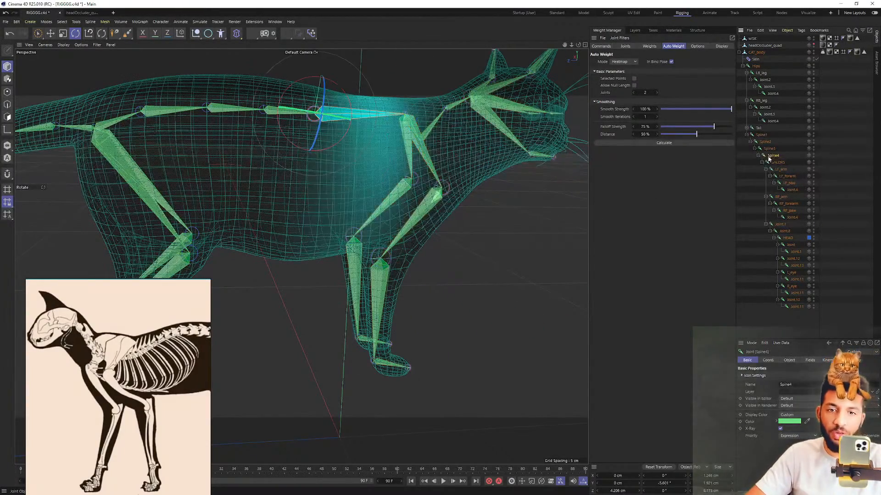
pyautogui.moveTo(365, 179)
pyautogui.keyDown('alt'); pyautogui.mouseDown()
pyautogui.moveTo(389, 108)
pyautogui.moveTo(360, 173)
pyautogui.mouseUp(); pyautogui.keyUp('alt')
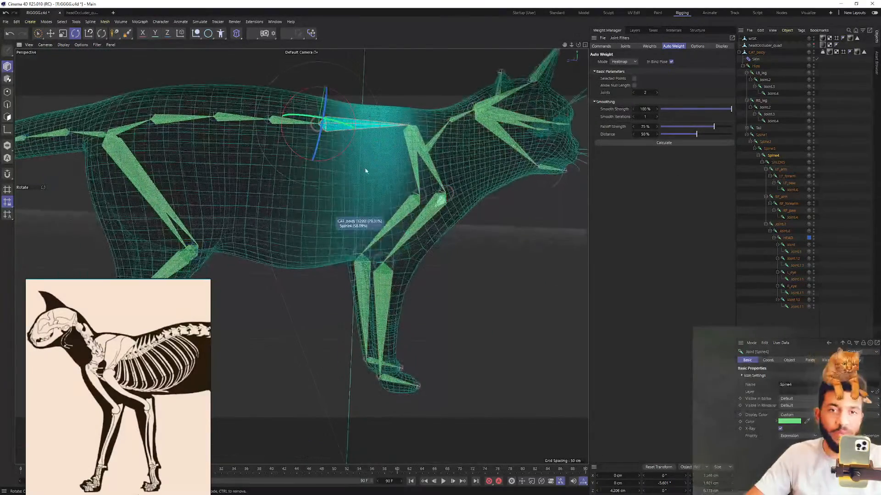
pyautogui.click(768, 148)
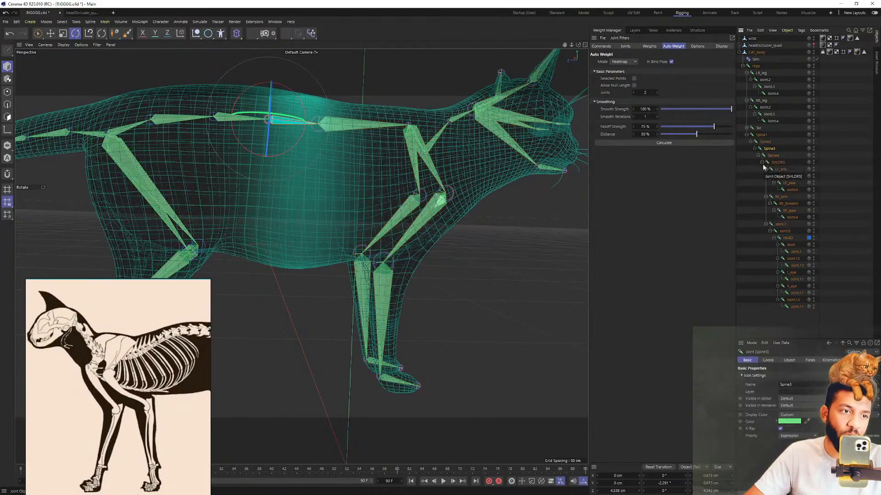
pyautogui.click(764, 165)
pyautogui.click(768, 142)
pyautogui.click(765, 136)
pyautogui.keyDown('ctrl'); pyautogui.click(769, 142); pyautogui.keyUp('ctrl')
pyautogui.keyDown('ctrl'); pyautogui.click(771, 149); pyautogui.keyUp('ctrl')
pyautogui.keyDown('ctrl'); pyautogui.click(773, 156); pyautogui.keyUp('ctrl')
pyautogui.keyDown('alt'); pyautogui.moveTo(279, 192); pyautogui.dragTo(304, 245); pyautogui.keyUp('alt')
pyautogui.keyDown('alt'); pyautogui.moveTo(304, 245); pyautogui.dragTo(416, 148, button='right'); pyautogui.keyUp('alt')
pyautogui.moveTo(417, 148)
pyautogui.keyDown('alt'); pyautogui.mouseDown()
pyautogui.moveTo(387, 177)
pyautogui.moveTo(440, 161)
pyautogui.mouseUp(); pyautogui.keyUp('alt')
# Paint Spine4 weights onto the side of the chest behind the shoulder with the Weight tool, adjusting the brush size
pyautogui.click(773, 156)
pyautogui.moveTo(383, 149)
pyautogui.keyDown('alt'); pyautogui.mouseDown()
pyautogui.moveTo(344, 138)
pyautogui.moveTo(317, 179)
pyautogui.moveTo(353, 193)
pyautogui.mouseUp(); pyautogui.keyUp('alt')
pyautogui.click(127, 35)
pyautogui.scroll(-5, 309, 245)
pyautogui.moveTo(308, 245)
pyautogui.keyDown('alt'); pyautogui.mouseDown()
pyautogui.moveTo(303, 234)
pyautogui.moveTo(315, 234)
pyautogui.moveTo(321, 202)
pyautogui.moveTo(325, 231)
pyautogui.mouseUp(); pyautogui.keyUp('alt')
pyautogui.scroll(5, 296, 263)
pyautogui.click(340, 242)
pyautogui.click(331, 202)
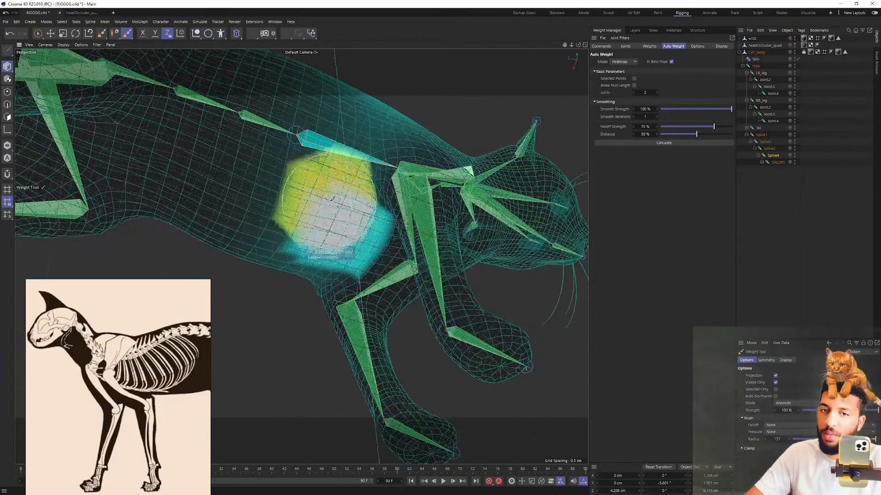
pyautogui.moveTo(329, 198); pyautogui.dragTo(354, 156)
pyautogui.moveTo(360, 137); pyautogui.dragTo(353, 137, button='middle')
pyautogui.moveTo(353, 137)
pyautogui.keyDown('alt'); pyautogui.mouseDown()
pyautogui.moveTo(355, 146)
pyautogui.moveTo(365, 100)
pyautogui.moveTo(350, 148)
pyautogui.moveTo(376, 255)
pyautogui.moveTo(356, 189)
pyautogui.moveTo(325, 244)
pyautogui.moveTo(373, 139)
pyautogui.mouseUp(); pyautogui.keyUp('alt')
pyautogui.click(353, 146)
pyautogui.moveTo(373, 139)
pyautogui.keyDown('alt'); pyautogui.mouseDown()
pyautogui.moveTo(383, 139)
pyautogui.moveTo(374, 163)
pyautogui.moveTo(395, 135)
pyautogui.mouseUp(); pyautogui.keyUp('alt')
pyautogui.moveTo(383, 163)
pyautogui.keyDown('alt'); pyautogui.mouseDown(button='right')
pyautogui.moveTo(301, 256)
pyautogui.moveTo(321, 222)
pyautogui.mouseUp(button='right'); pyautogui.keyUp('alt')
pyautogui.keyDown('alt'); pyautogui.moveTo(371, 158); pyautogui.dragTo(348, 171); pyautogui.keyUp('alt')
# Test-rotate Spine4 to check the repainted chest weights and undo the rotations
pyautogui.press('r')
pyautogui.hotkey('ctrl', 'z')
pyautogui.keyDown('alt'); pyautogui.moveTo(371, 236); pyautogui.dragTo(390, 217, button='middle'); pyautogui.keyUp('alt')
pyautogui.moveTo(301, 126); pyautogui.dragTo(292, 167)
pyautogui.hotkey('ctrl', 'z')
pyautogui.keyDown('alt'); pyautogui.moveTo(356, 191); pyautogui.dragTo(386, 184, button='right'); pyautogui.keyUp('alt')
pyautogui.keyDown('alt'); pyautogui.moveTo(386, 184); pyautogui.dragTo(414, 212); pyautogui.keyUp('alt')
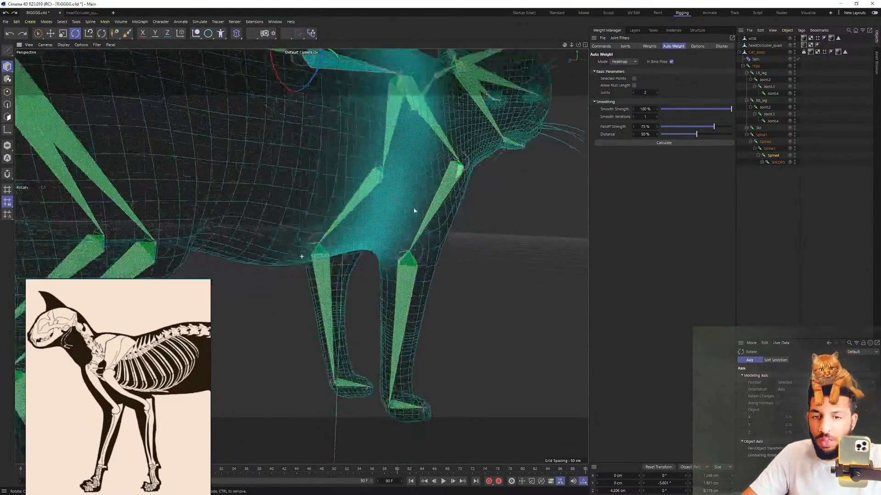
# Repeat the Spine4 rotation test from several angles to check the underside around the front legs, undoing each rotation
pyautogui.moveTo(281, 82); pyautogui.dragTo(295, 110)
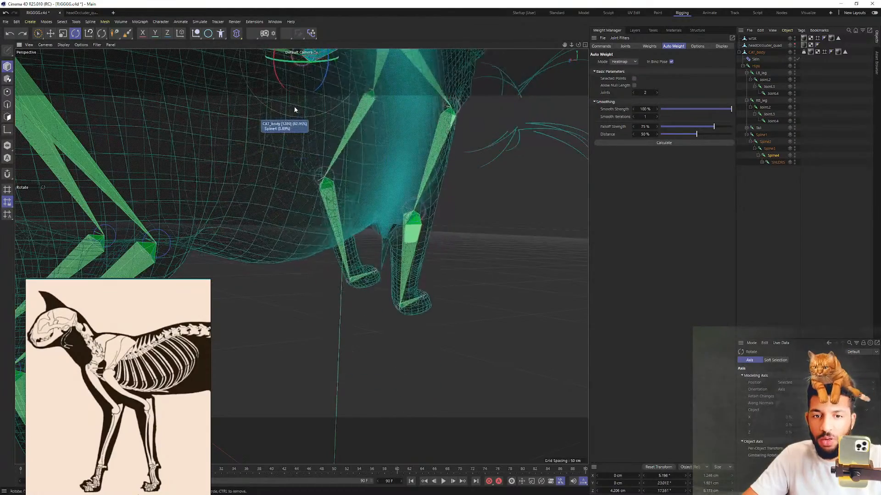
pyautogui.hotkey('ctrl', 'z')
pyautogui.moveTo(356, 147)
pyautogui.keyDown('alt'); pyautogui.mouseDown()
pyautogui.moveTo(411, 175)
pyautogui.moveTo(341, 149)
pyautogui.mouseUp(); pyautogui.keyUp('alt')
pyautogui.moveTo(286, 91); pyautogui.dragTo(295, 354)
pyautogui.hotkey('ctrl', 'z')
pyautogui.keyDown('alt'); pyautogui.moveTo(435, 284); pyautogui.dragTo(374, 263); pyautogui.keyUp('alt')
pyautogui.scroll(3, 373, 262)
pyautogui.scroll(-3, 408, 294)
pyautogui.keyDown('alt'); pyautogui.moveTo(411, 297); pyautogui.dragTo(377, 288); pyautogui.keyUp('alt')
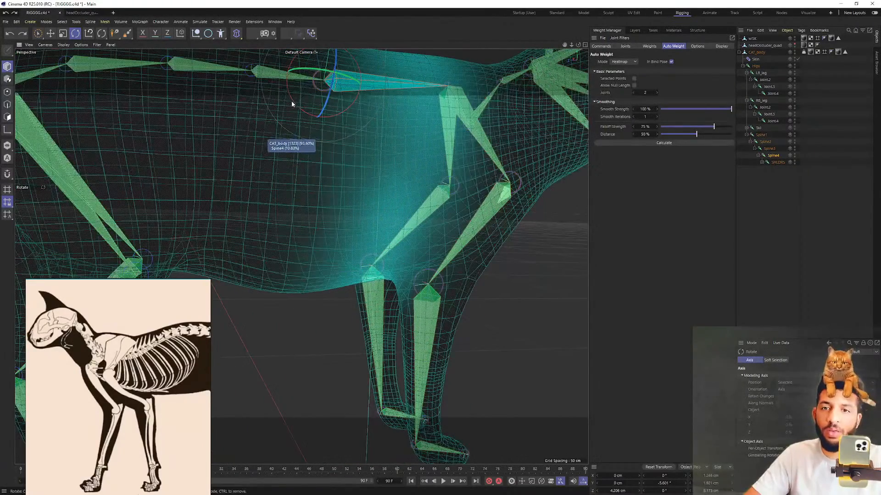
pyautogui.moveTo(287, 86); pyautogui.dragTo(325, 137)
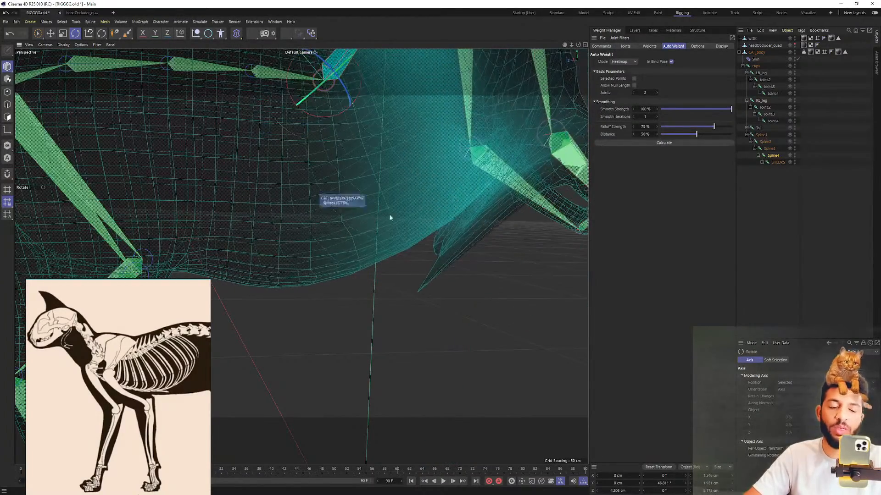
pyautogui.hotkey('ctrl', 'z')
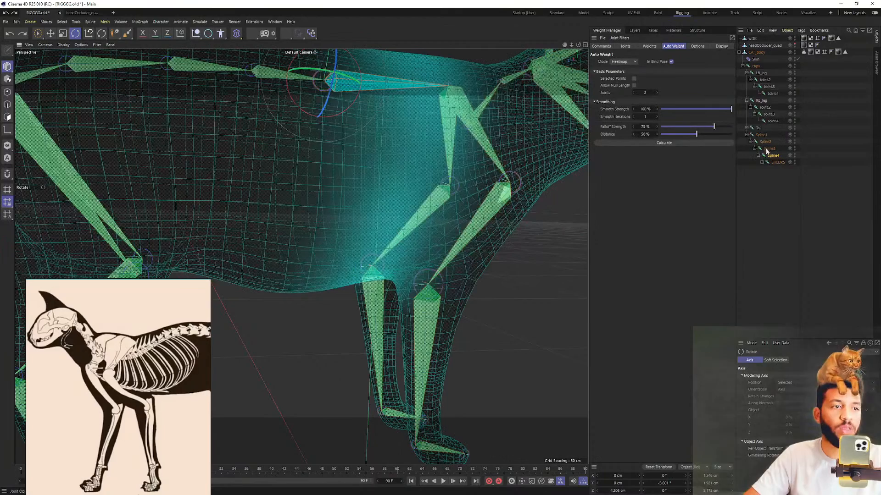
# Test-rotate SHLDRS, undo the rotation, and examine its weights from the front of the chest
pyautogui.click(776, 162)
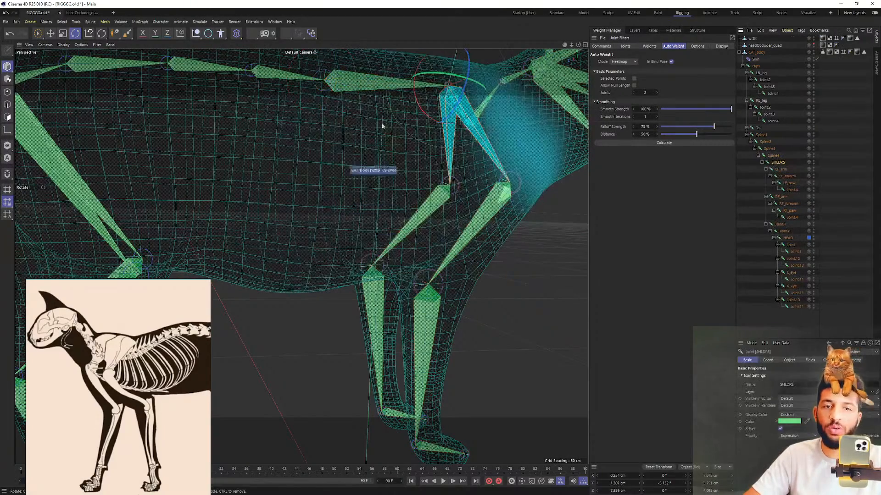
pyautogui.moveTo(415, 98); pyautogui.dragTo(393, 158)
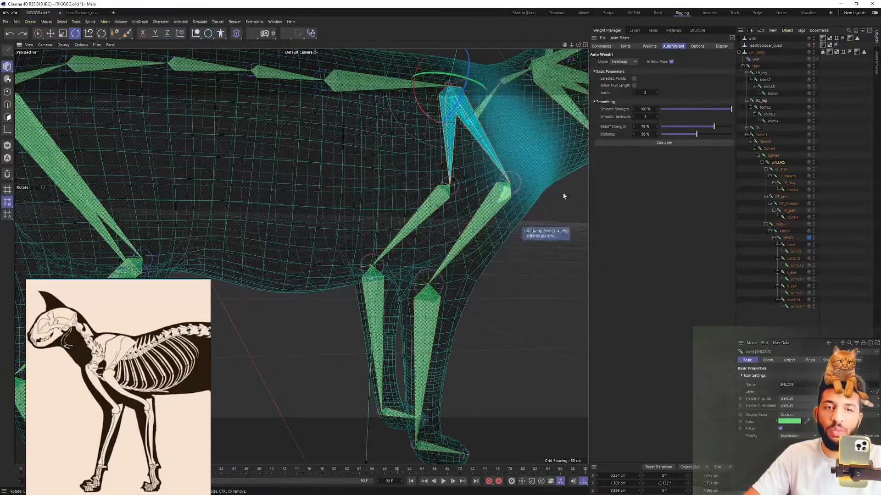
pyautogui.keyDown('alt'); pyautogui.moveTo(514, 197); pyautogui.dragTo(469, 189); pyautogui.keyUp('alt')
pyautogui.keyDown('alt'); pyautogui.moveTo(470, 188); pyautogui.dragTo(430, 232, button='middle'); pyautogui.keyUp('alt')
pyautogui.keyDown('alt'); pyautogui.moveTo(430, 232); pyautogui.dragTo(271, 113); pyautogui.keyUp('alt')
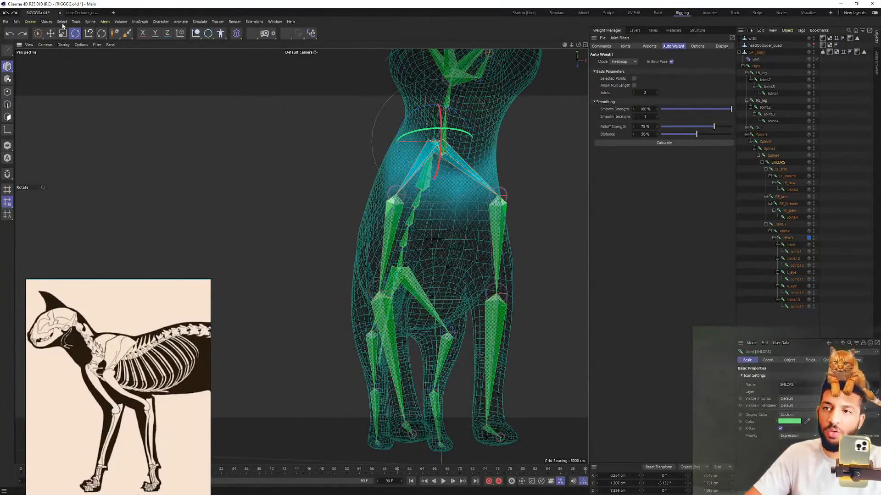
# Paint SHLDRS weights over the front of the chest between the front legs with the Weight tool
pyautogui.click(127, 33)
pyautogui.moveTo(367, 187)
pyautogui.keyDown('alt'); pyautogui.mouseDown()
pyautogui.moveTo(413, 177)
pyautogui.moveTo(394, 189)
pyautogui.moveTo(407, 194)
pyautogui.moveTo(405, 228)
pyautogui.mouseUp(); pyautogui.keyUp('alt')
pyautogui.scroll(3, 399, 188)
pyautogui.moveTo(403, 210)
pyautogui.keyDown('alt'); pyautogui.mouseDown()
pyautogui.moveTo(421, 220)
pyautogui.moveTo(485, 334)
pyautogui.moveTo(444, 314)
pyautogui.moveTo(415, 212)
pyautogui.mouseUp(); pyautogui.keyUp('alt')
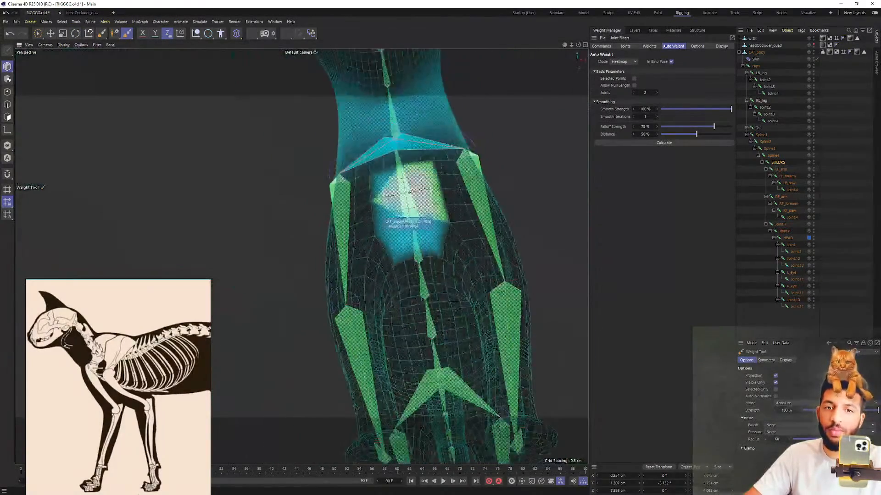
pyautogui.moveTo(402, 159)
pyautogui.keyDown('alt'); pyautogui.mouseDown()
pyautogui.moveTo(409, 173)
pyautogui.moveTo(393, 232)
pyautogui.mouseUp(); pyautogui.keyUp('alt')
pyautogui.scroll(2, 387, 197)
pyautogui.scroll(-2, 386, 197)
pyautogui.moveTo(386, 198)
pyautogui.mouseDown()
pyautogui.moveTo(375, 202)
pyautogui.moveTo(379, 225)
pyautogui.moveTo(364, 232)
pyautogui.moveTo(367, 181)
pyautogui.moveTo(419, 151)
pyautogui.mouseUp()
pyautogui.scroll(2, 423, 270)
pyautogui.scroll(-2, 423, 270)
pyautogui.moveTo(413, 188)
pyautogui.mouseDown()
pyautogui.moveTo(433, 179)
pyautogui.moveTo(354, 220)
pyautogui.moveTo(442, 177)
pyautogui.moveTo(455, 202)
pyautogui.moveTo(409, 210)
pyautogui.moveTo(442, 181)
pyautogui.moveTo(419, 241)
pyautogui.mouseUp()
pyautogui.scroll(-5, 442, 182)
pyautogui.scroll(3, 479, 186)
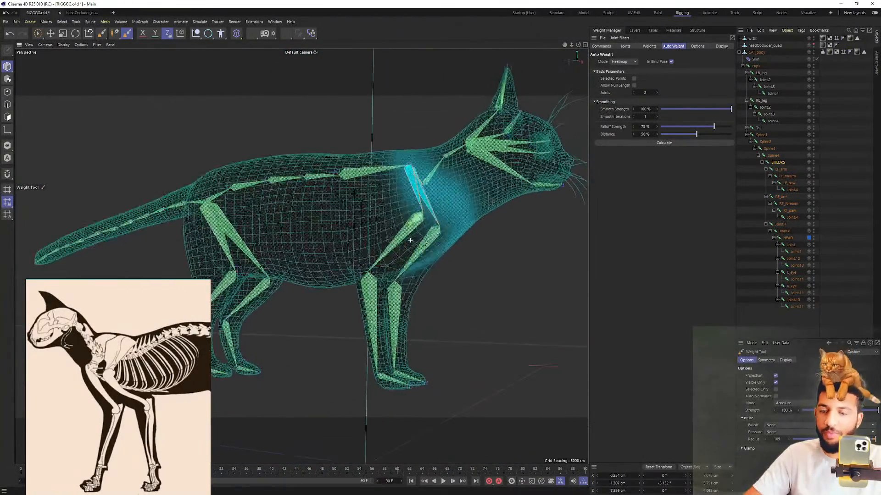
# Rotate SHLDRS to check the repainted front chest and undo the rotation
pyautogui.press('r')
pyautogui.moveTo(430, 134); pyautogui.dragTo(379, 141)
pyautogui.hotkey('ctrl', 'z')
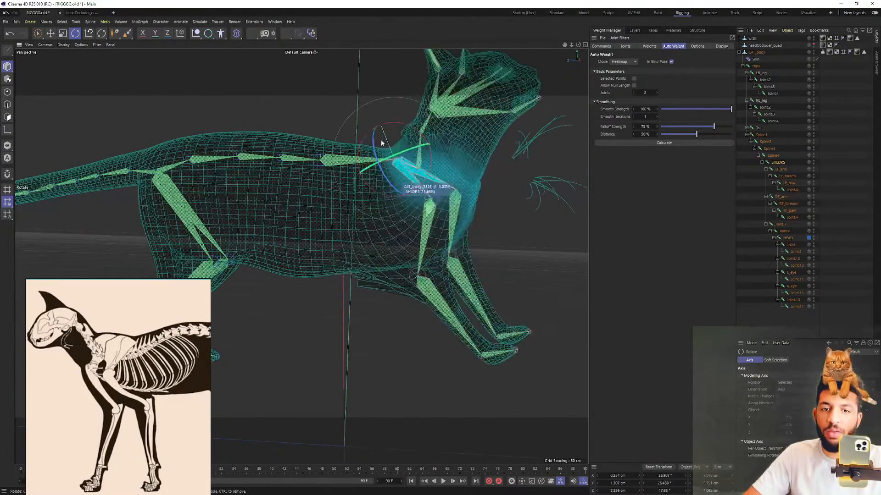
pyautogui.hotkey('ctrl', 'z')
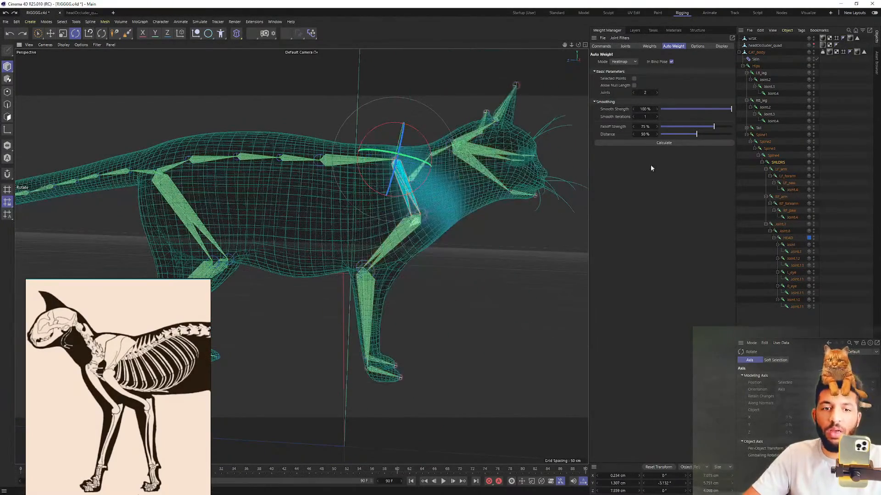
# Select LF_arm and RF_arm together and compare their upper arm weights
pyautogui.click(782, 169)
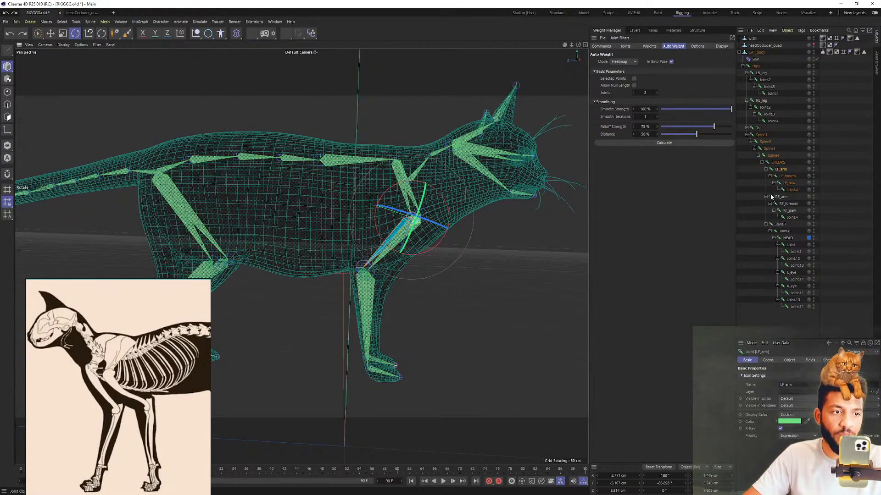
pyautogui.moveTo(391, 193)
pyautogui.keyDown('alt'); pyautogui.mouseDown()
pyautogui.moveTo(461, 217)
pyautogui.moveTo(473, 209)
pyautogui.moveTo(440, 201)
pyautogui.moveTo(447, 239)
pyautogui.moveTo(440, 204)
pyautogui.moveTo(440, 226)
pyautogui.moveTo(438, 202)
pyautogui.moveTo(431, 219)
pyautogui.moveTo(403, 206)
pyautogui.moveTo(405, 193)
pyautogui.mouseUp(); pyautogui.keyUp('alt')
pyautogui.keyDown('alt'); pyautogui.moveTo(405, 193); pyautogui.dragTo(425, 169); pyautogui.keyUp('alt')
pyautogui.keyDown('alt'); pyautogui.moveTo(408, 178); pyautogui.dragTo(448, 141, button='middle'); pyautogui.keyUp('alt')
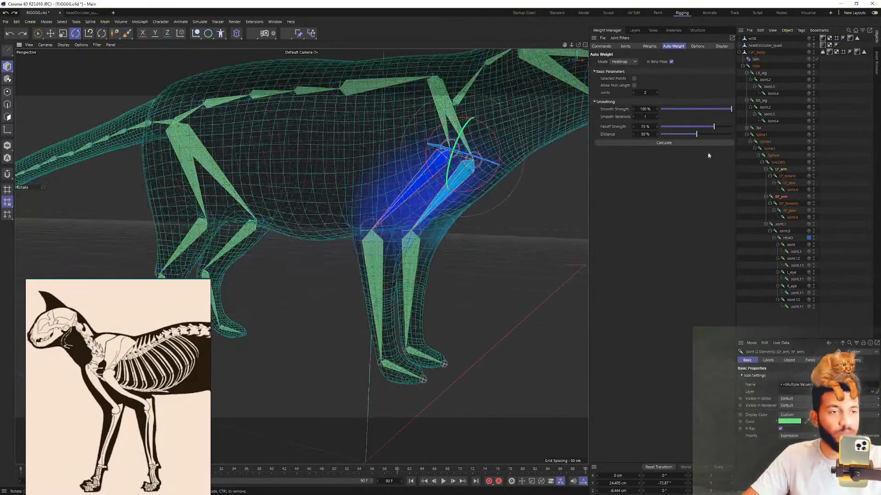
# Select LF_forearm and RF_forearm together, test-rotate both elbows and undo the rotations
pyautogui.click(788, 177)
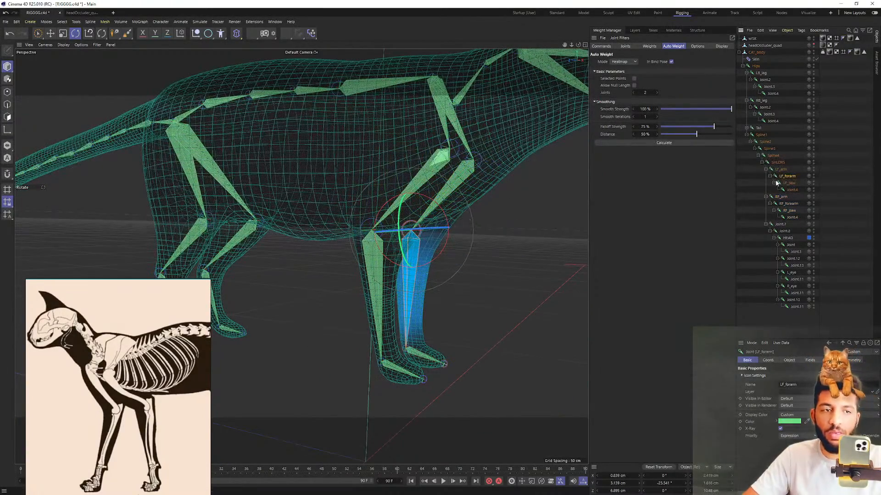
pyautogui.keyDown('alt'); pyautogui.moveTo(473, 198); pyautogui.dragTo(488, 197); pyautogui.keyUp('alt')
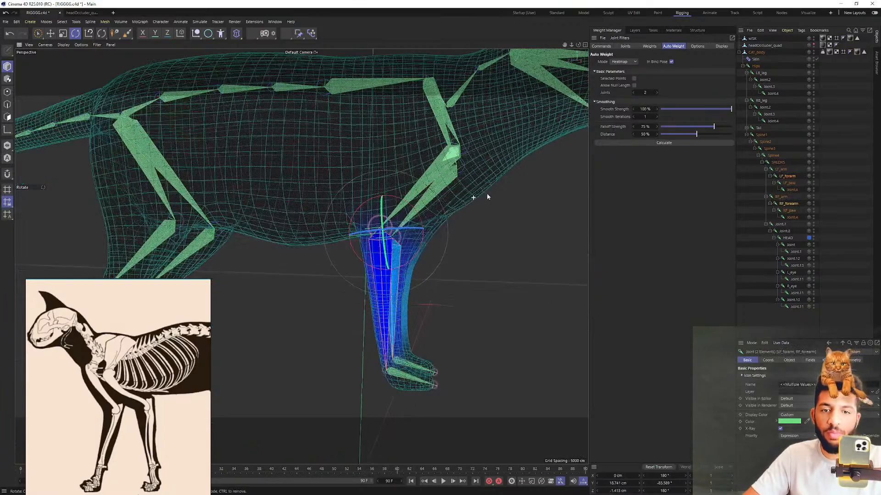
pyautogui.moveTo(413, 212)
pyautogui.mouseDown()
pyautogui.moveTo(435, 202)
pyautogui.moveTo(379, 188)
pyautogui.moveTo(419, 208)
pyautogui.mouseUp()
pyautogui.hotkey('ctrl', 'z')
pyautogui.hotkey('ctrl', 'z')
pyautogui.moveTo(347, 195); pyautogui.dragTo(439, 181)
pyautogui.hotkey('ctrl', 'z')
# Select RF_forearm alone and turn off symmetry for the Weight tool
pyautogui.scroll(4, 431, 186)
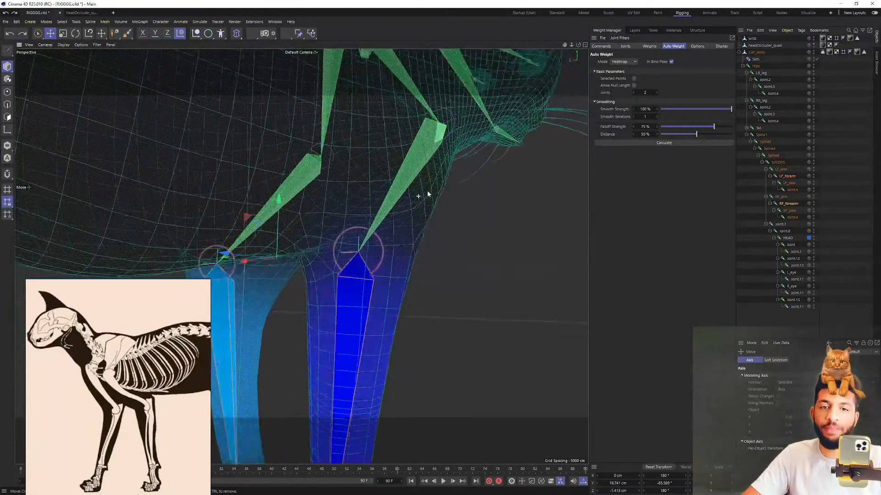
pyautogui.click(790, 204)
pyautogui.keyDown('alt'); pyautogui.moveTo(386, 243); pyautogui.dragTo(367, 248); pyautogui.keyUp('alt')
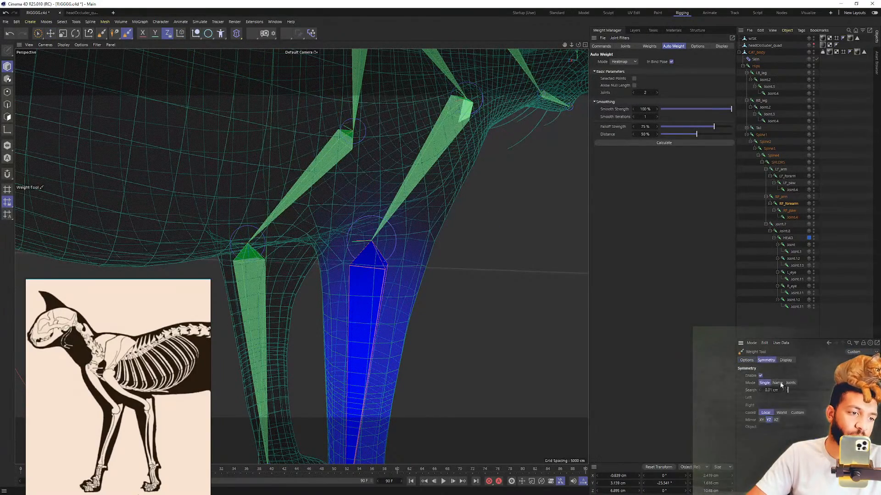
pyautogui.click(760, 376)
# Clean up the RF_forearm weights around the elbow from the inner and outer sides with the Weight tool
pyautogui.moveTo(335, 196)
pyautogui.keyDown('alt'); pyautogui.mouseDown()
pyautogui.moveTo(300, 256)
pyautogui.moveTo(321, 238)
pyautogui.moveTo(285, 267)
pyautogui.moveTo(370, 269)
pyautogui.moveTo(389, 295)
pyautogui.mouseUp(); pyautogui.keyUp('alt')
pyautogui.scroll(4, 394, 265)
pyautogui.moveTo(393, 265)
pyautogui.keyDown('alt'); pyautogui.mouseDown()
pyautogui.moveTo(331, 271)
pyautogui.moveTo(324, 281)
pyautogui.moveTo(365, 278)
pyautogui.mouseUp(); pyautogui.keyUp('alt')
pyautogui.moveTo(462, 173)
pyautogui.keyDown('alt'); pyautogui.mouseDown()
pyautogui.moveTo(433, 187)
pyautogui.moveTo(456, 173)
pyautogui.moveTo(431, 170)
pyautogui.moveTo(447, 154)
pyautogui.mouseUp(); pyautogui.keyUp('alt')
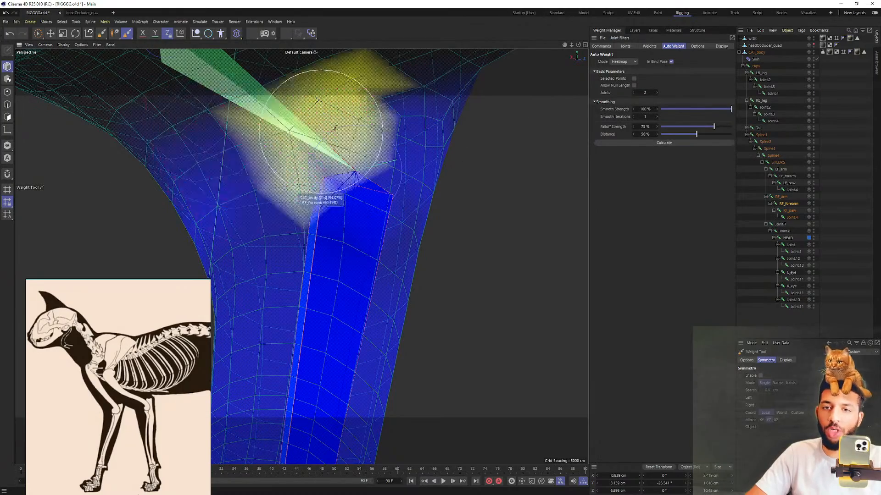
pyautogui.moveTo(515, 112)
pyautogui.keyDown('alt'); pyautogui.mouseDown()
pyautogui.moveTo(382, 114)
pyautogui.moveTo(298, 139)
pyautogui.mouseUp(); pyautogui.keyUp('alt')
pyautogui.scroll(-5, 356, 118)
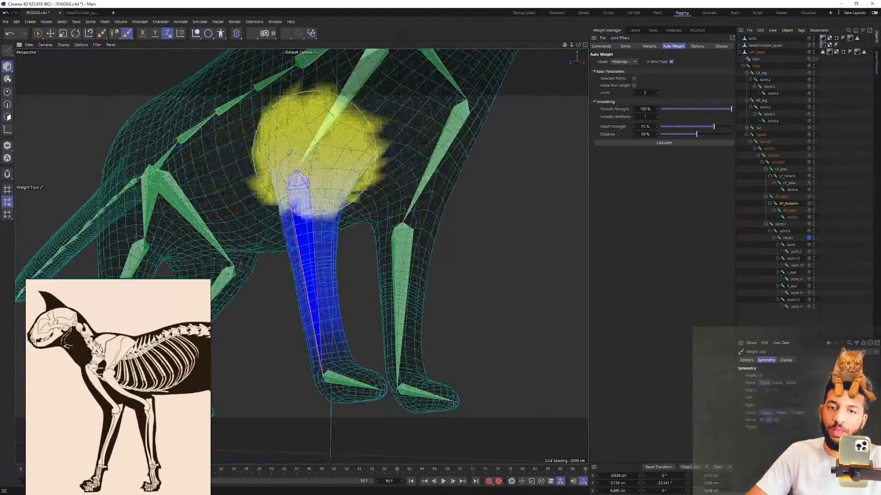
# Select LF_forearm, test-rotate it to check the elbow deformation and undo the rotation
pyautogui.scroll(5, 344, 146)
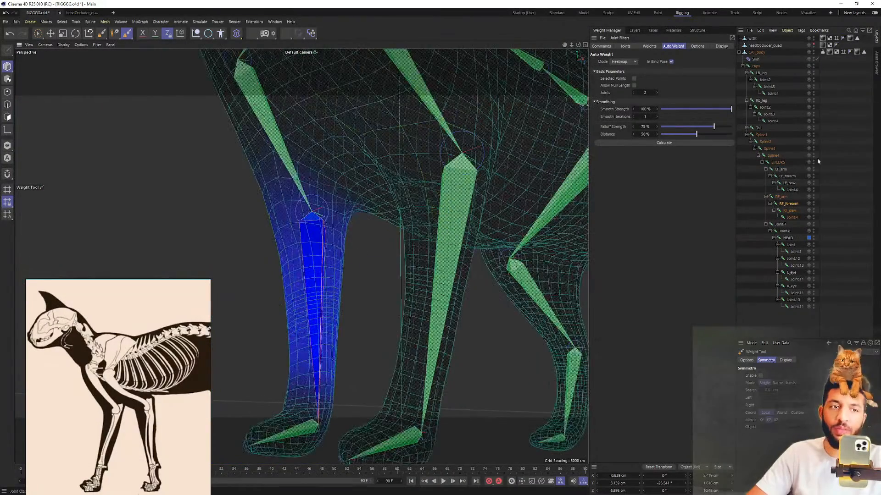
pyautogui.click(789, 178)
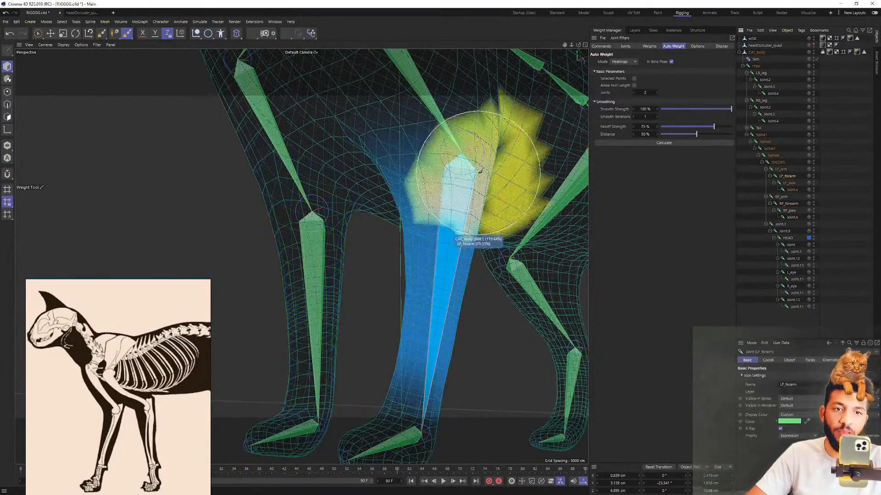
pyautogui.press('o')
pyautogui.moveTo(163, 150)
pyautogui.keyDown('alt'); pyautogui.mouseDown()
pyautogui.moveTo(276, 118)
pyautogui.moveTo(316, 126)
pyautogui.moveTo(354, 111)
pyautogui.moveTo(390, 146)
pyautogui.moveTo(466, 173)
pyautogui.mouseUp(); pyautogui.keyUp('alt')
pyautogui.scroll(-5, 458, 179)
pyautogui.keyDown('alt'); pyautogui.moveTo(400, 214); pyautogui.dragTo(454, 224); pyautogui.keyUp('alt')
pyautogui.keyDown('alt'); pyautogui.moveTo(301, 256); pyautogui.dragTo(358, 252); pyautogui.keyUp('alt')
pyautogui.scroll(5, 470, 198)
pyautogui.press('r')
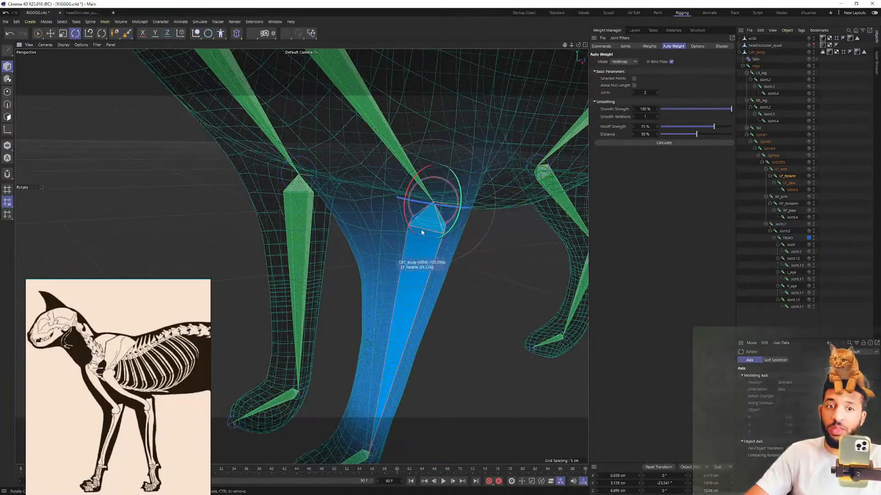
pyautogui.moveTo(424, 212); pyautogui.dragTo(380, 263)
pyautogui.hotkey('ctrl', 'z')
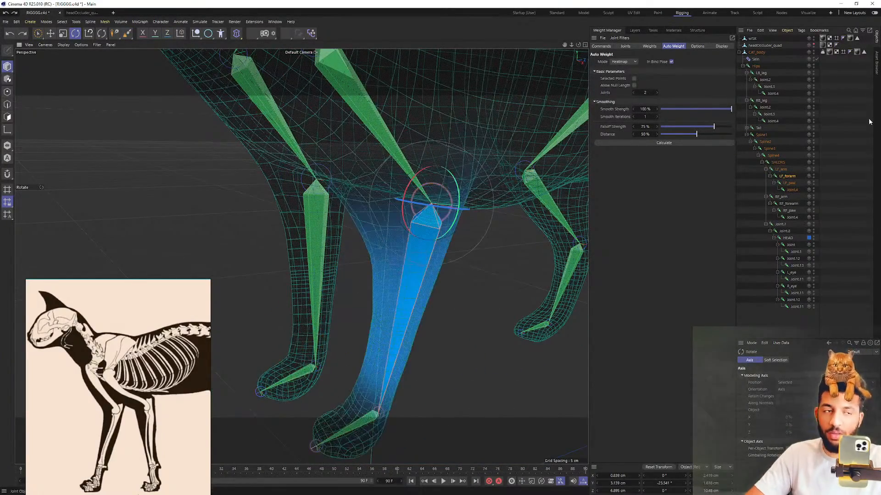
# Inspect the RF_arm weights, test-rotate RF_forearm and undo the rotation
pyautogui.click(781, 197)
pyautogui.keyDown('alt'); pyautogui.moveTo(368, 169); pyautogui.dragTo(387, 179); pyautogui.keyUp('alt')
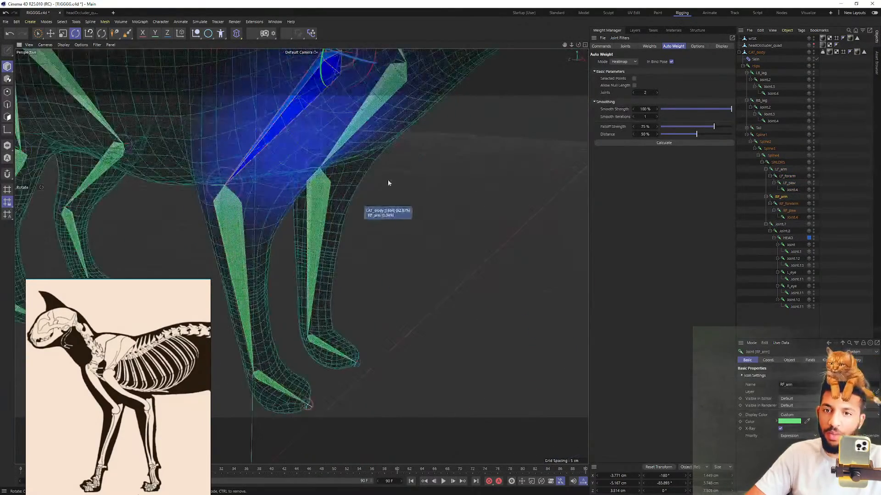
pyautogui.keyDown('alt'); pyautogui.moveTo(387, 179); pyautogui.dragTo(438, 168, button='middle'); pyautogui.keyUp('alt')
pyautogui.click(795, 204)
pyautogui.keyDown('alt'); pyautogui.moveTo(453, 203); pyautogui.dragTo(480, 186, button='middle'); pyautogui.keyUp('alt')
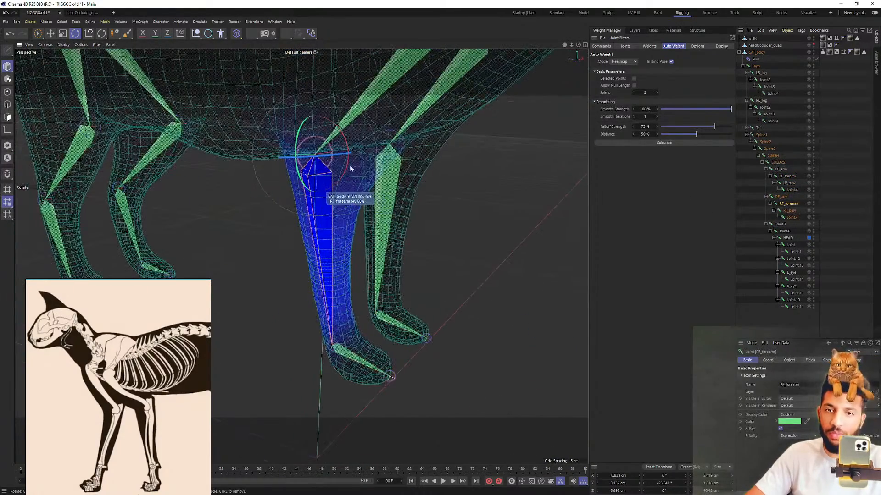
pyautogui.moveTo(347, 166)
pyautogui.mouseDown()
pyautogui.moveTo(343, 133)
pyautogui.moveTo(343, 172)
pyautogui.moveTo(348, 158)
pyautogui.mouseUp()
pyautogui.hotkey('ctrl', 'z')
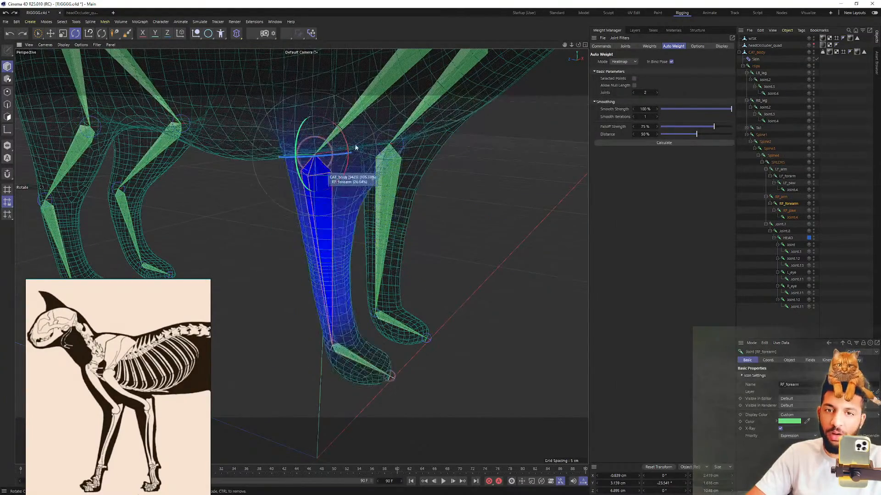
# Select the SHLDRS joint, test-rotate it in several directions and undo each rotation
pyautogui.scroll(-3, 350, 153)
pyautogui.keyDown('alt'); pyautogui.moveTo(367, 197); pyautogui.dragTo(411, 233); pyautogui.keyUp('alt')
pyautogui.keyDown('alt'); pyautogui.moveTo(411, 233); pyautogui.dragTo(420, 242, button='middle'); pyautogui.keyUp('alt')
pyautogui.click(774, 163)
pyautogui.keyDown('alt'); pyautogui.moveTo(371, 174); pyautogui.dragTo(379, 225, button='middle'); pyautogui.keyUp('alt')
pyautogui.moveTo(496, 141)
pyautogui.mouseDown()
pyautogui.moveTo(504, 155)
pyautogui.moveTo(500, 147)
pyautogui.mouseUp()
pyautogui.hotkey('ctrl', 'z')
pyautogui.scroll(-3, 481, 149)
pyautogui.moveTo(421, 124); pyautogui.dragTo(429, 143)
pyautogui.hotkey('ctrl', 'z')
pyautogui.scroll(4, 447, 166)
pyautogui.hotkey('ctrl', 'z')
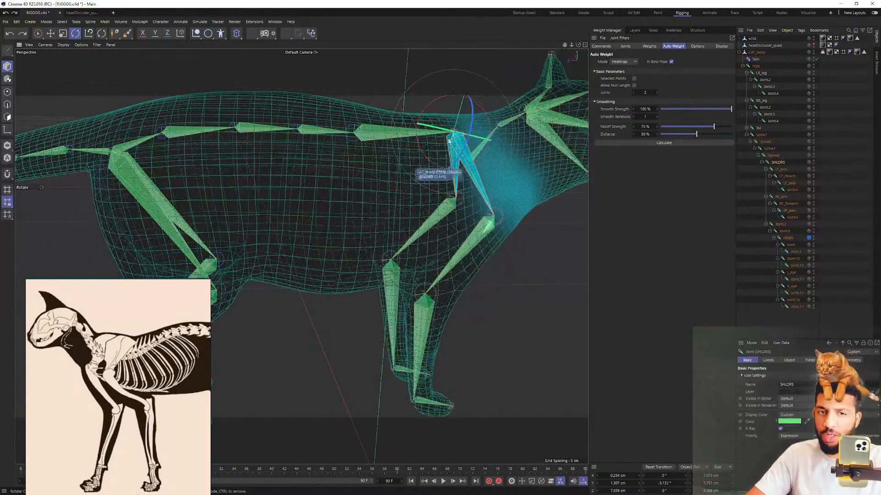
pyautogui.moveTo(473, 125)
pyautogui.mouseDown()
pyautogui.moveTo(459, 179)
pyautogui.moveTo(468, 127)
pyautogui.mouseUp()
pyautogui.hotkey('ctrl', 'z')
pyautogui.keyDown('alt'); pyautogui.moveTo(467, 127); pyautogui.dragTo(437, 143, button='middle'); pyautogui.keyUp('alt')
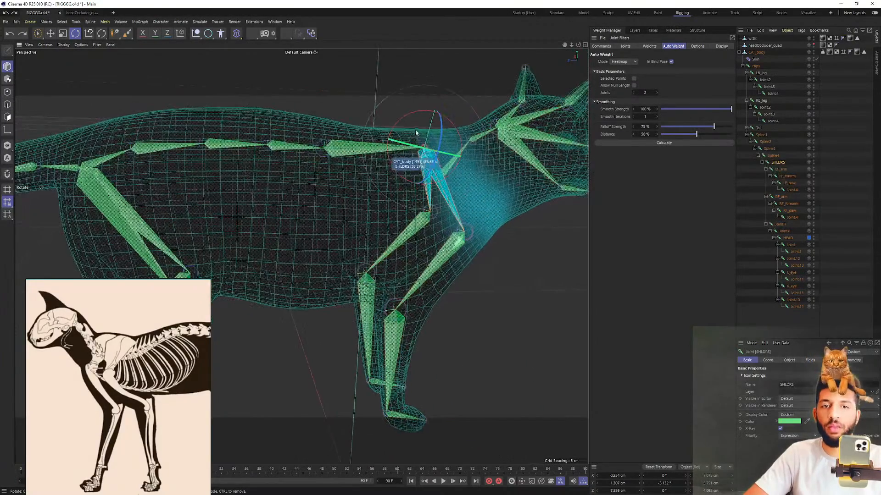
pyautogui.moveTo(405, 120); pyautogui.dragTo(357, 193)
pyautogui.hotkey('ctrl', 'z')
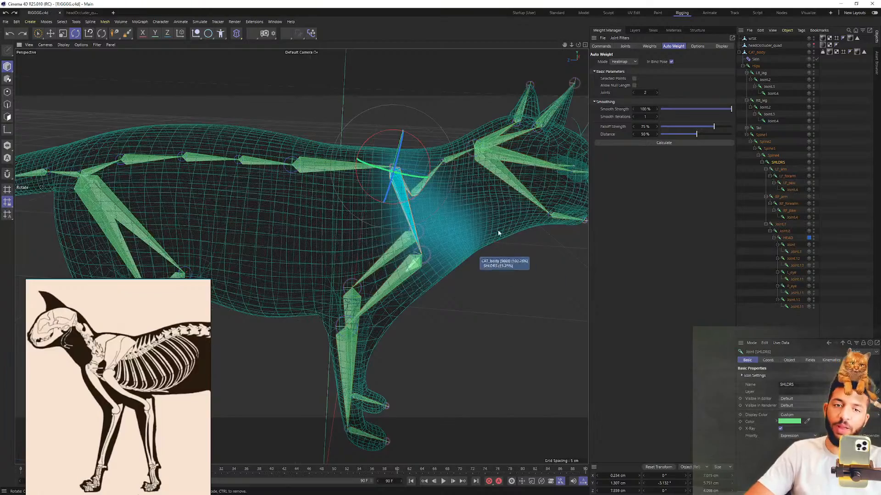
pyautogui.keyDown('alt'); pyautogui.moveTo(509, 233); pyautogui.dragTo(433, 203); pyautogui.keyUp('alt')
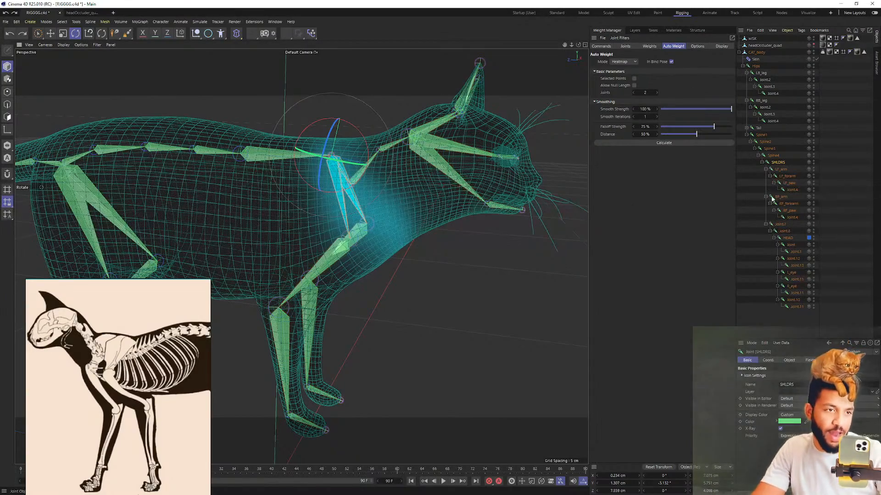
# Rename the first neck joint after SHLDRS as neck_1 and its child joint as neck_2
pyautogui.click(785, 223)
pyautogui.scroll(2, 363, 168)
pyautogui.keyDown('alt'); pyautogui.moveTo(364, 169); pyautogui.dragTo(303, 174); pyautogui.keyUp('alt')
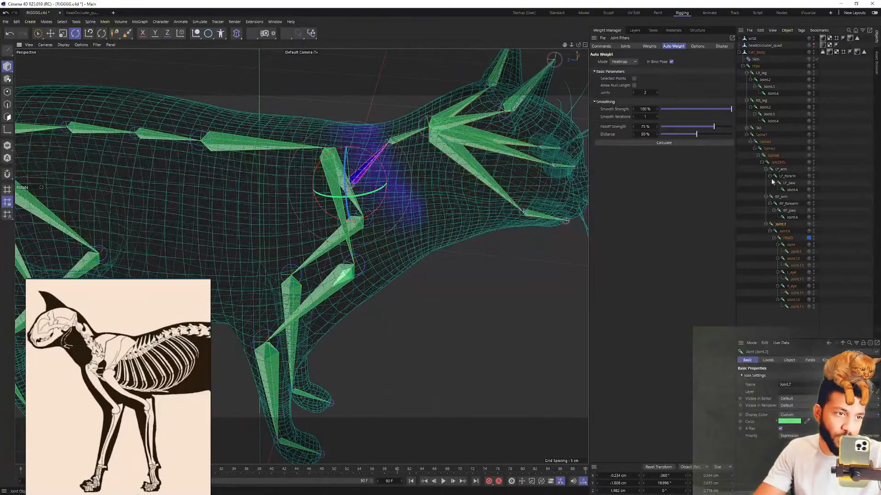
pyautogui.keyDown('alt'); pyautogui.moveTo(375, 151); pyautogui.dragTo(421, 139, button='right'); pyautogui.keyUp('alt')
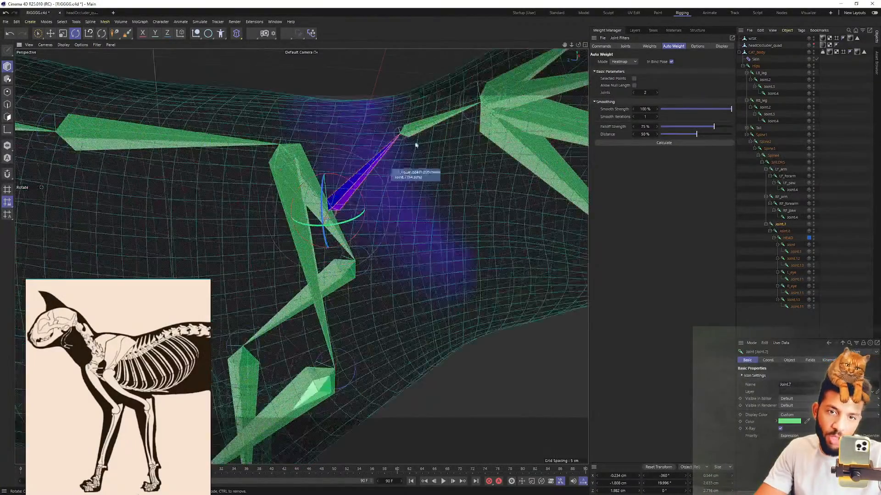
pyautogui.keyDown('alt'); pyautogui.moveTo(407, 147); pyautogui.dragTo(399, 152); pyautogui.keyUp('alt')
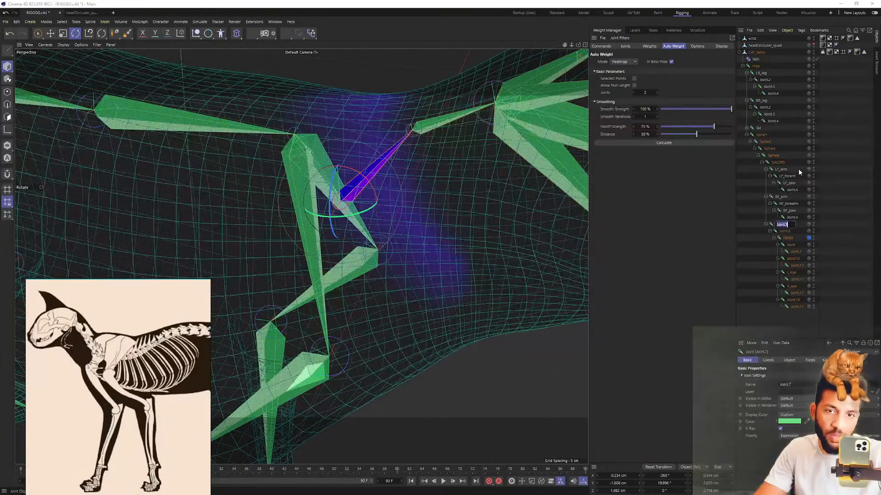
pyautogui.write('ne k')
pyautogui.press('BackSpace')
pyautogui.press('BackSpace')
pyautogui.write('ck_1')
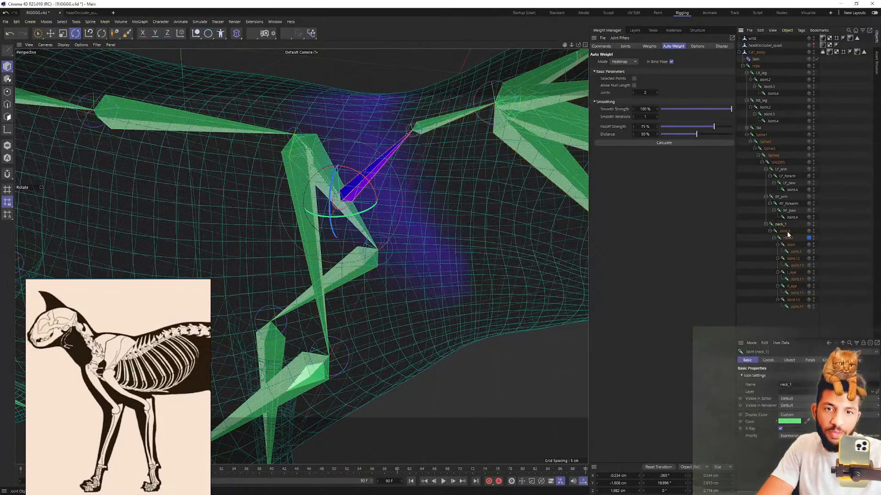
pyautogui.click(785, 231)
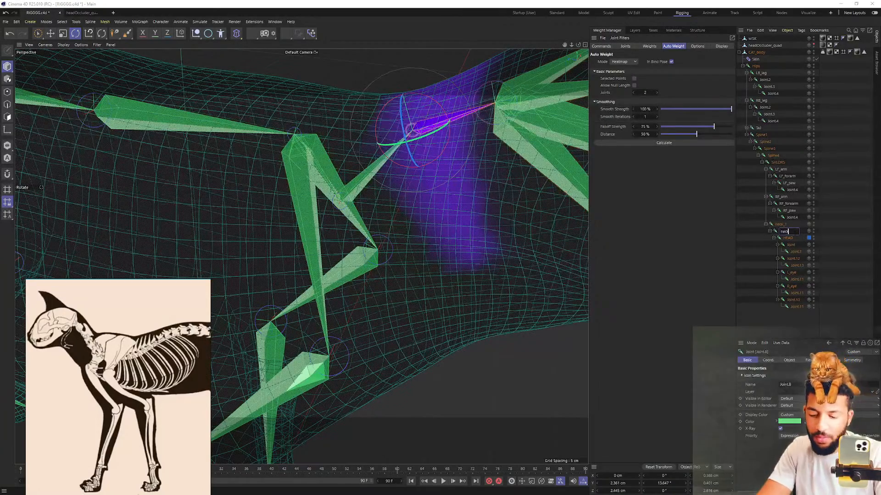
pyautogui.press('Return')
# Inspect the HEAD weights, test-rotate neck_1 and undo the rotation
pyautogui.click(791, 240)
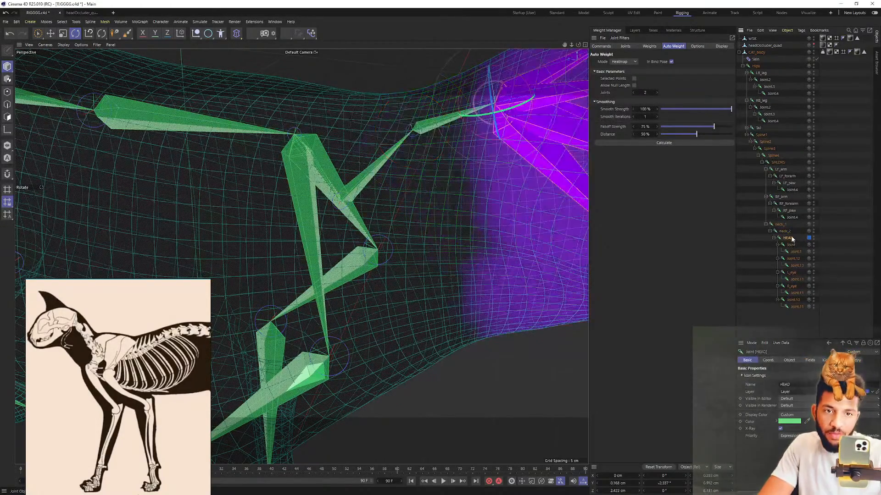
pyautogui.scroll(-3, 435, 166)
pyautogui.keyDown('alt'); pyautogui.moveTo(435, 166); pyautogui.dragTo(392, 189, button='middle'); pyautogui.keyUp('alt')
pyautogui.click(781, 224)
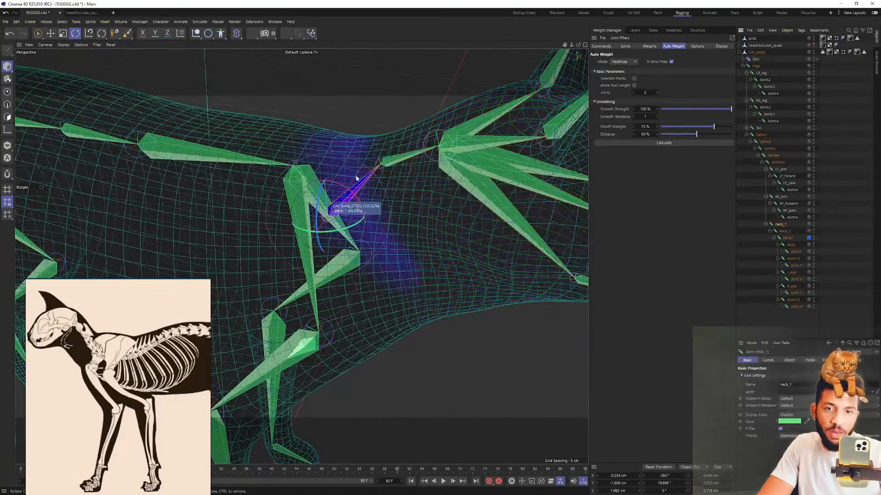
pyautogui.scroll(-5, 330, 219)
pyautogui.moveTo(330, 220); pyautogui.dragTo(350, 220)
pyautogui.hotkey('ctrl', 'z')
pyautogui.scroll(4, 353, 216)
pyautogui.keyDown('alt'); pyautogui.moveTo(358, 214); pyautogui.dragTo(377, 134, button='middle'); pyautogui.keyUp('alt')
pyautogui.keyDown('alt'); pyautogui.moveTo(377, 134); pyautogui.dragTo(400, 163); pyautogui.keyUp('alt')
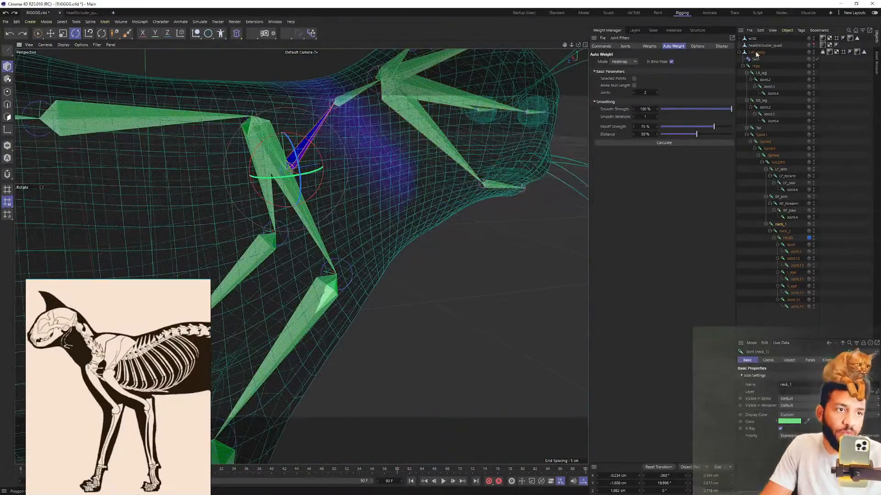
# Select CAT_body and turn off its X-Ray display
pyautogui.click(756, 52)
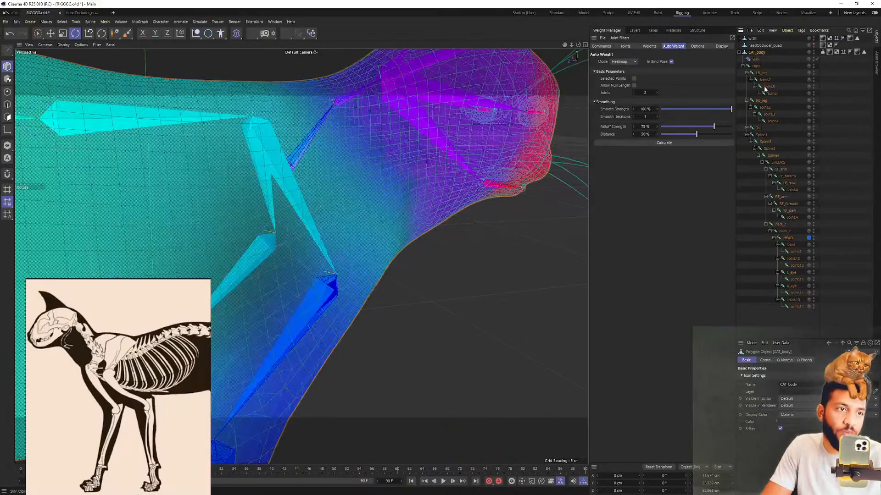
pyautogui.click(780, 429)
pyautogui.keyDown('alt'); pyautogui.moveTo(384, 200); pyautogui.dragTo(363, 188); pyautogui.keyUp('alt')
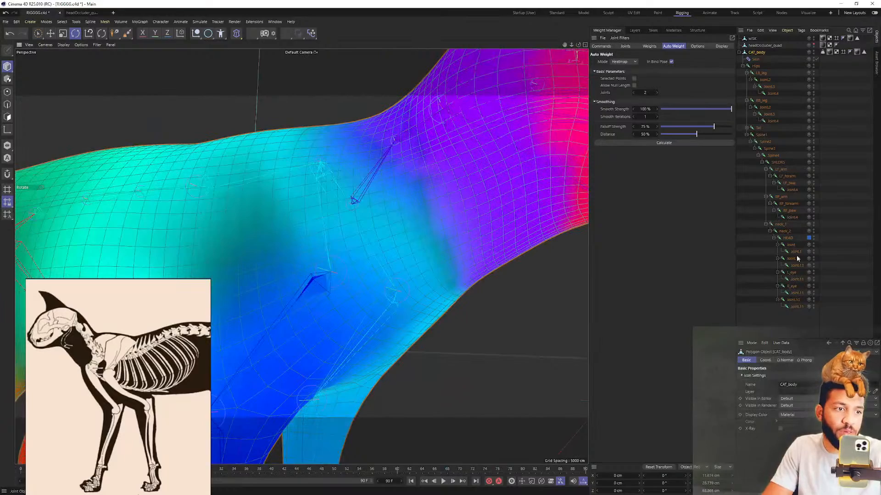
# Select neck_1 and enable symmetry for the Weight tool in preparation for painting the neck
pyautogui.click(785, 224)
pyautogui.keyDown('alt'); pyautogui.moveTo(369, 169); pyautogui.dragTo(394, 169); pyautogui.keyUp('alt')
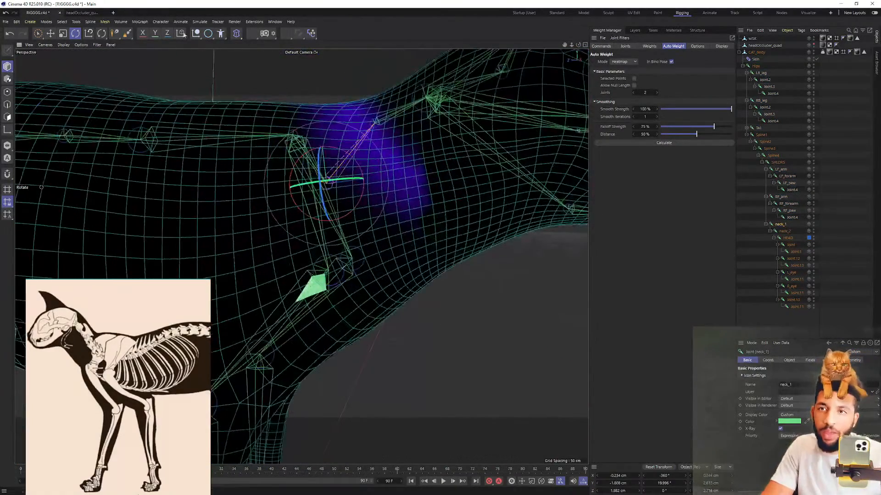
pyautogui.click(126, 33)
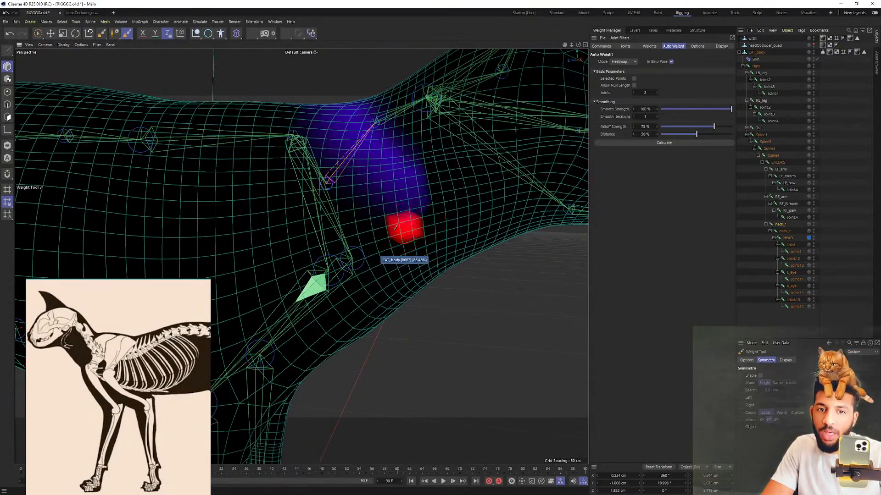
pyautogui.moveTo(406, 225)
pyautogui.keyDown('alt'); pyautogui.mouseDown()
pyautogui.moveTo(321, 131)
pyautogui.moveTo(456, 161)
pyautogui.moveTo(406, 137)
pyautogui.mouseUp(); pyautogui.keyUp('alt')
pyautogui.scroll(-7, 405, 138)
pyautogui.keyDown('alt'); pyautogui.moveTo(367, 195); pyautogui.dragTo(400, 166); pyautogui.keyUp('alt')
pyautogui.scroll(2, 399, 166)
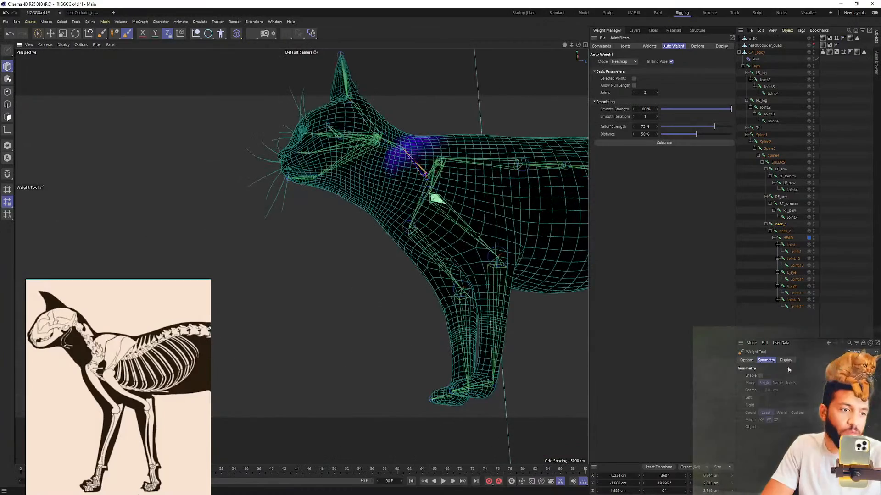
pyautogui.keyDown('alt'); pyautogui.moveTo(329, 183); pyautogui.dragTo(374, 156); pyautogui.keyUp('alt')
pyautogui.keyDown('alt'); pyautogui.moveTo(336, 195); pyautogui.dragTo(403, 177, button='right'); pyautogui.keyUp('alt')
pyautogui.moveTo(403, 177)
pyautogui.keyDown('alt'); pyautogui.mouseDown()
pyautogui.moveTo(373, 200)
pyautogui.moveTo(342, 274)
pyautogui.mouseUp(); pyautogui.keyUp('alt')
pyautogui.moveTo(342, 275)
pyautogui.keyDown('alt'); pyautogui.mouseDown()
pyautogui.moveTo(401, 257)
pyautogui.moveTo(393, 269)
pyautogui.moveTo(402, 260)
pyautogui.mouseUp(); pyautogui.keyUp('alt')
pyautogui.hotkey('ctrl', 'z')
# Paint a band of neck_1 weight down to the throat and smooth its edges with the Weight tool
pyautogui.moveTo(447, 205); pyautogui.dragTo(396, 281)
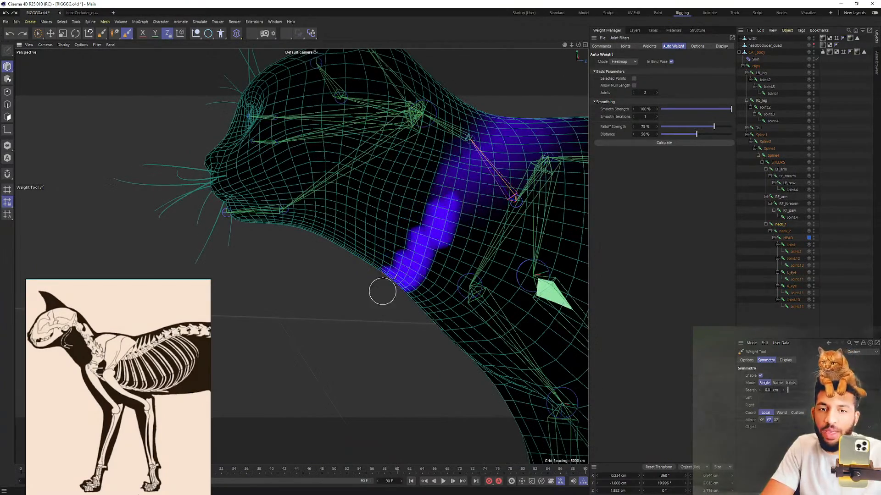
pyautogui.moveTo(385, 245); pyautogui.dragTo(446, 222)
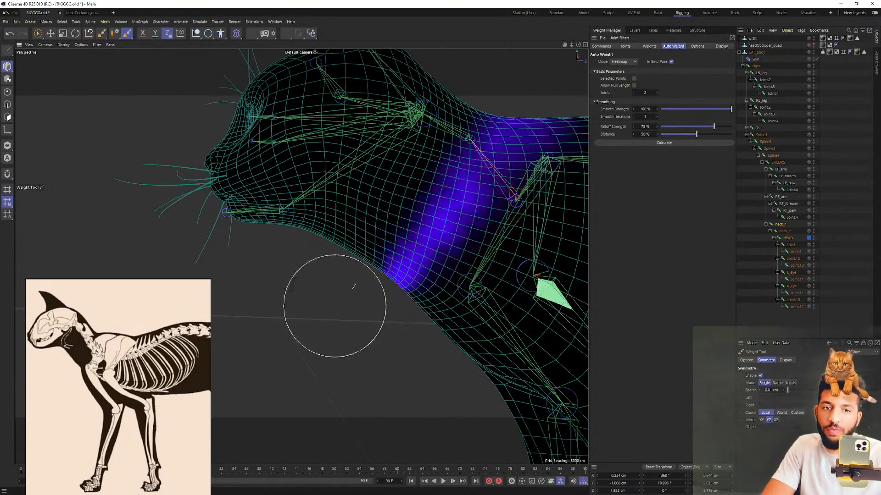
pyautogui.moveTo(364, 289); pyautogui.dragTo(430, 234)
pyautogui.moveTo(350, 293)
pyautogui.keyDown('alt'); pyautogui.mouseDown()
pyautogui.moveTo(293, 266)
pyautogui.moveTo(284, 238)
pyautogui.mouseUp(); pyautogui.keyUp('alt')
pyautogui.click(298, 216)
pyautogui.keyDown('alt'); pyautogui.moveTo(368, 330); pyautogui.dragTo(346, 225); pyautogui.keyUp('alt')
pyautogui.keyDown('alt'); pyautogui.moveTo(345, 221); pyautogui.dragTo(402, 259, button='middle'); pyautogui.keyUp('alt')
# Test-rotate neck_1 several times to check the painted neck weights and undo each rotation
pyautogui.press('r')
pyautogui.moveTo(358, 228); pyautogui.dragTo(403, 216)
pyautogui.hotkey('ctrl', 'z')
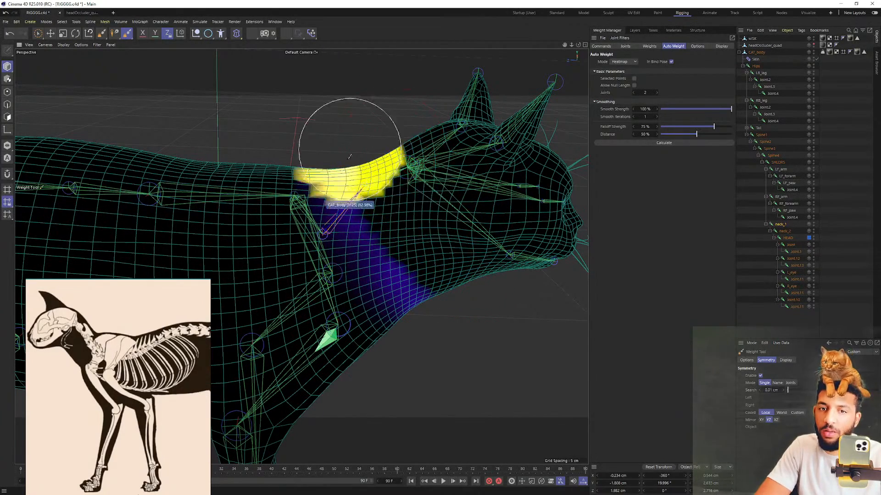
pyautogui.press('r')
pyautogui.moveTo(353, 236); pyautogui.dragTo(348, 216)
pyautogui.hotkey('ctrl', 'z')
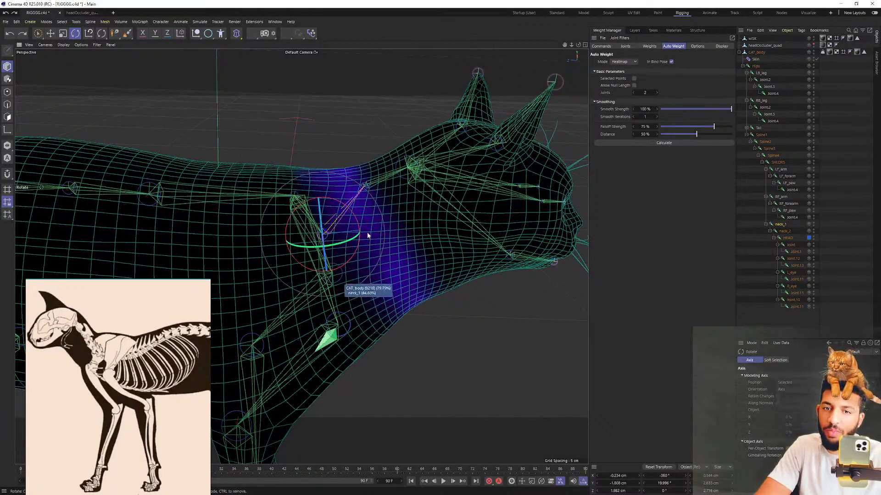
pyautogui.moveTo(348, 216); pyautogui.dragTo(380, 201)
pyautogui.hotkey('ctrl', 'z')
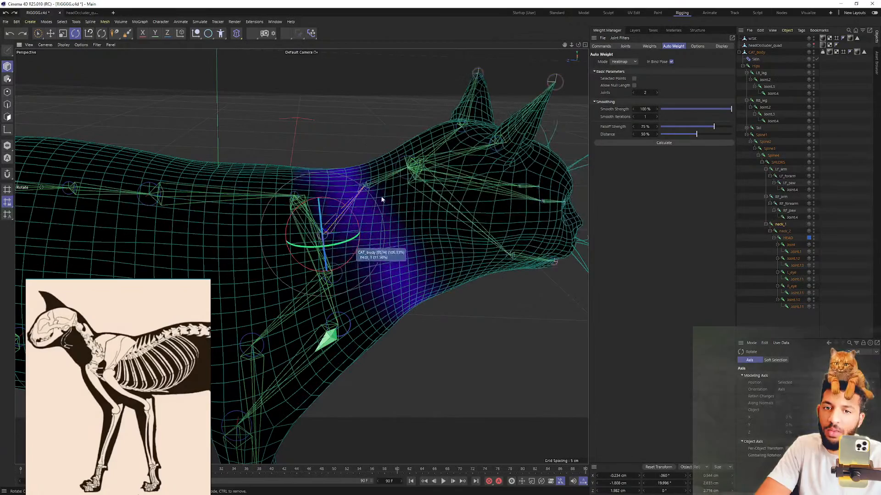
# Select neck_1 and neck_2 together and smooth their weights around both sides of the neck with the Weight tool
pyautogui.click(790, 234)
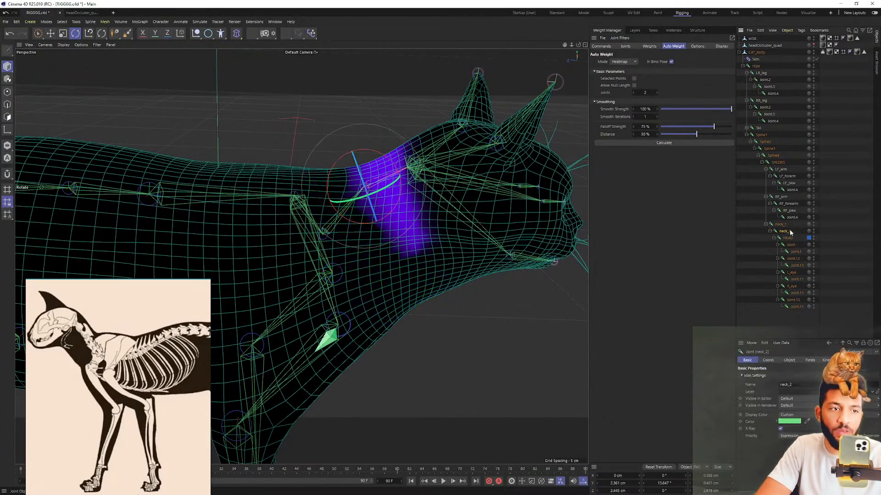
pyautogui.keyDown('shift'); pyautogui.click(784, 227); pyautogui.keyUp('shift')
pyautogui.keyDown('alt'); pyautogui.moveTo(413, 202); pyautogui.dragTo(387, 206); pyautogui.keyUp('alt')
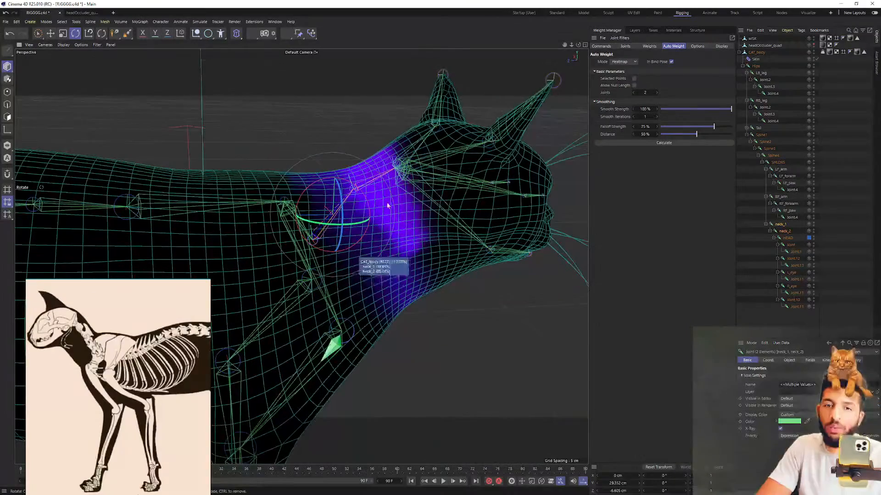
pyautogui.click(128, 35)
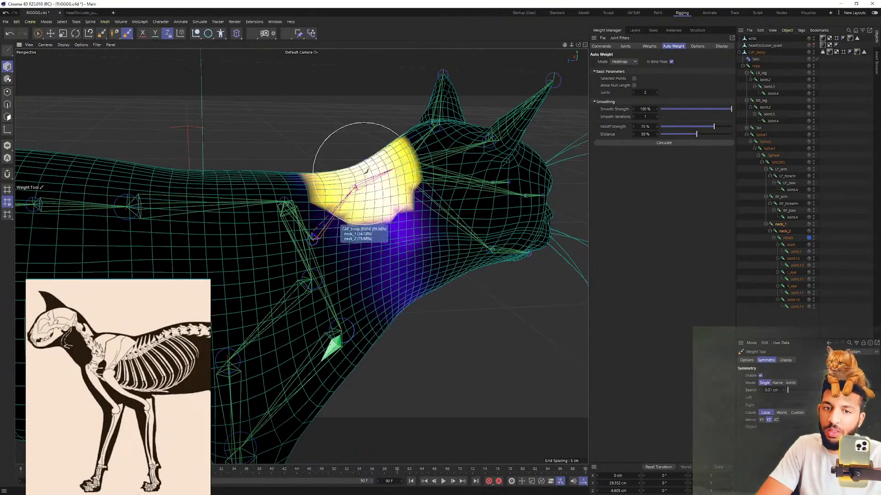
pyautogui.moveTo(487, 334)
pyautogui.keyDown('alt'); pyautogui.mouseDown()
pyautogui.moveTo(367, 276)
pyautogui.moveTo(295, 186)
pyautogui.moveTo(403, 168)
pyautogui.moveTo(325, 264)
pyautogui.moveTo(298, 255)
pyautogui.moveTo(321, 275)
pyautogui.mouseUp(); pyautogui.keyUp('alt')
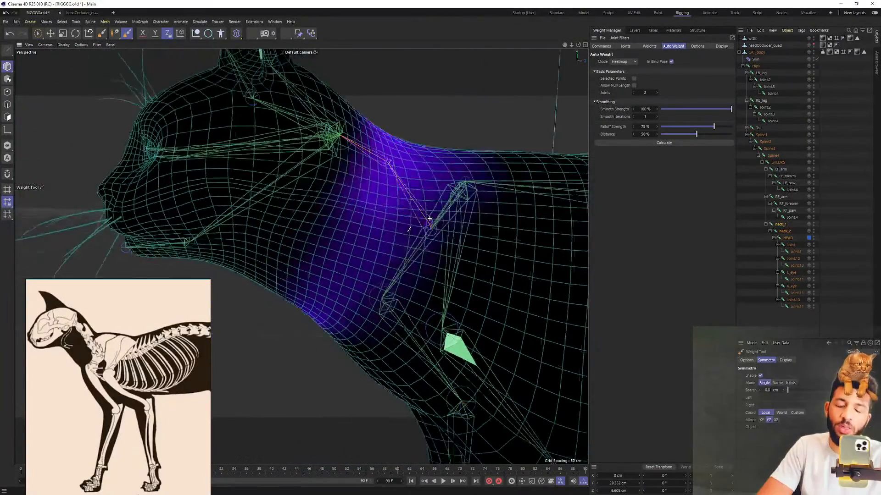
pyautogui.keyDown('alt'); pyautogui.moveTo(329, 324); pyautogui.dragTo(475, 191); pyautogui.keyUp('alt')
pyautogui.keyDown('alt'); pyautogui.moveTo(399, 185); pyautogui.dragTo(407, 170); pyautogui.keyUp('alt')
pyautogui.moveTo(436, 198)
pyautogui.keyDown('alt'); pyautogui.mouseDown()
pyautogui.moveTo(498, 197)
pyautogui.moveTo(434, 222)
pyautogui.moveTo(335, 239)
pyautogui.mouseUp(); pyautogui.keyUp('alt')
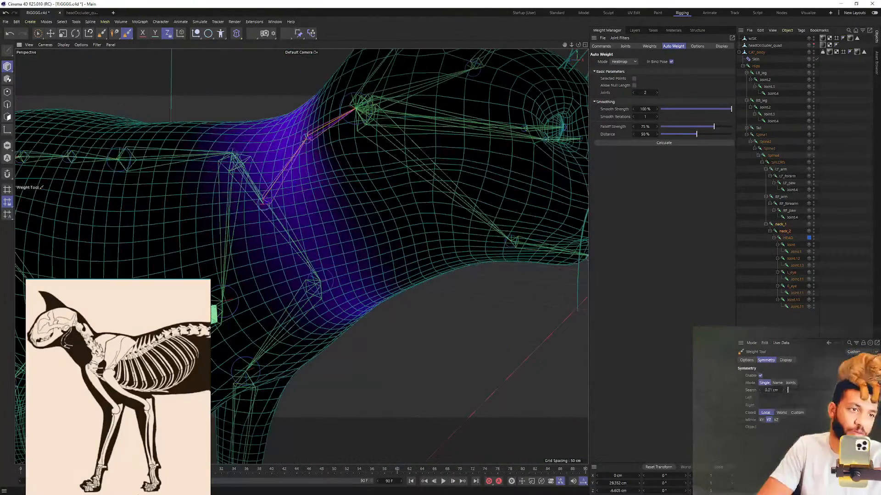
# Select neck_1 alone, test-rotate it to check the smoothed neck deformation, and undo each rotation
pyautogui.click(780, 225)
pyautogui.keyDown('alt'); pyautogui.moveTo(270, 257); pyautogui.dragTo(358, 247); pyautogui.keyUp('alt')
pyautogui.press('r')
pyautogui.keyDown('alt'); pyautogui.moveTo(370, 205); pyautogui.dragTo(323, 188); pyautogui.keyUp('alt')
pyautogui.scroll(-5, 403, 223)
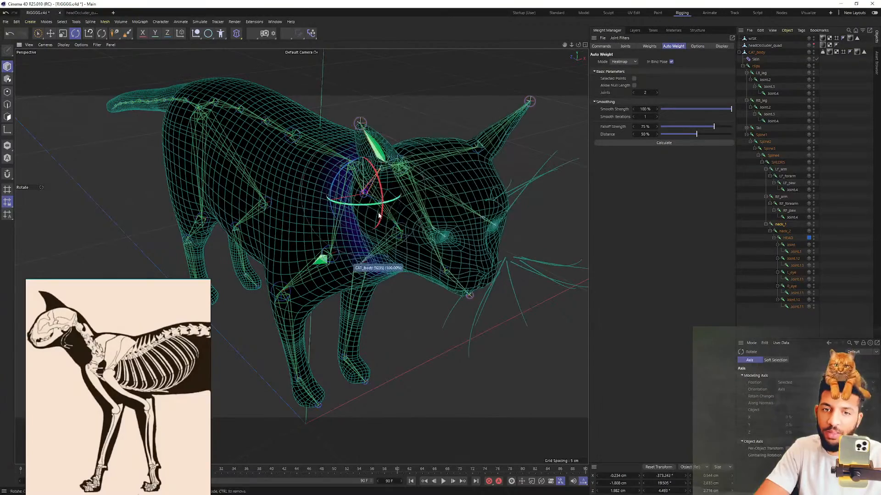
pyautogui.hotkey('ctrl', 'z')
pyautogui.hotkey('ctrl', 'z')
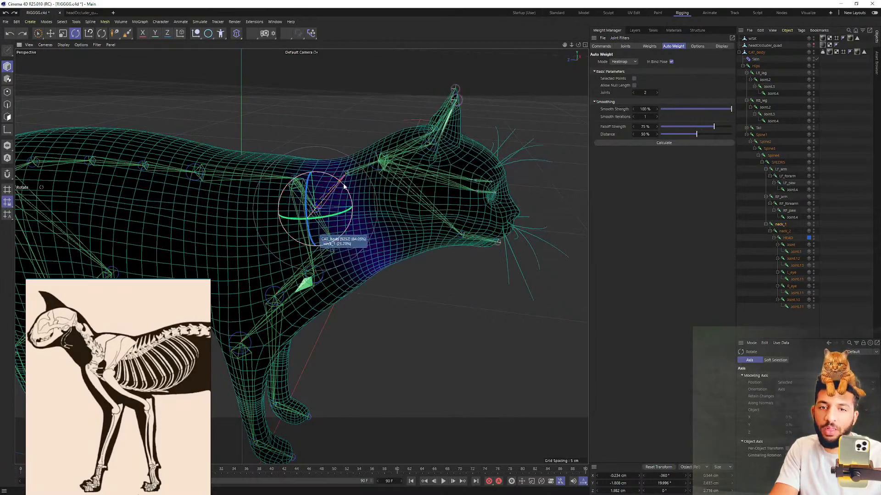
pyautogui.moveTo(327, 197); pyautogui.dragTo(358, 229)
pyautogui.hotkey('ctrl', 'z')
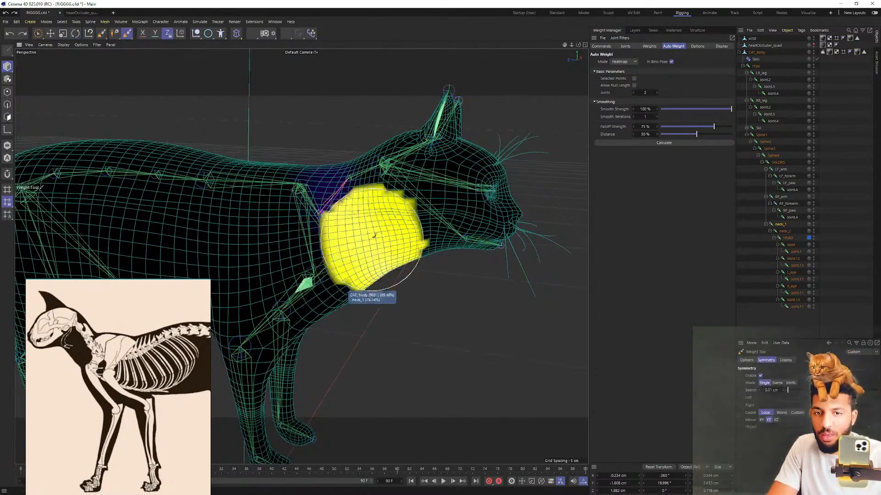
# Smooth the neck_1 weights across the side of the neck and throat with the Weight tool
pyautogui.scroll(5, 373, 244)
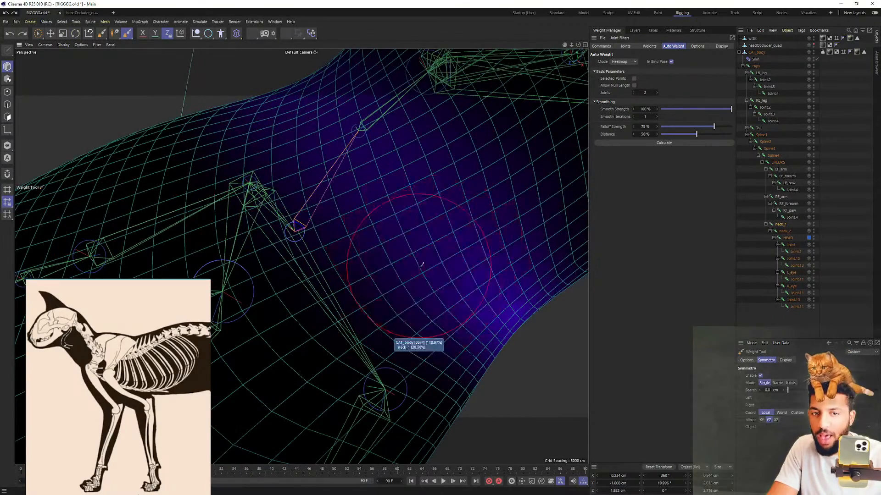
pyautogui.scroll(-4, 418, 280)
pyautogui.moveTo(413, 296)
pyautogui.keyDown('alt'); pyautogui.mouseDown()
pyautogui.moveTo(460, 321)
pyautogui.moveTo(362, 224)
pyautogui.moveTo(409, 299)
pyautogui.moveTo(411, 284)
pyautogui.moveTo(370, 195)
pyautogui.moveTo(418, 310)
pyautogui.moveTo(336, 226)
pyautogui.moveTo(379, 271)
pyautogui.mouseUp(); pyautogui.keyUp('alt')
pyautogui.scroll(3, 409, 257)
pyautogui.moveTo(383, 270)
pyautogui.keyDown('alt'); pyautogui.mouseDown()
pyautogui.moveTo(423, 324)
pyautogui.moveTo(413, 303)
pyautogui.moveTo(303, 271)
pyautogui.moveTo(358, 248)
pyautogui.mouseUp(); pyautogui.keyUp('alt')
pyautogui.scroll(-4, 413, 303)
pyautogui.keyDown('shift'); pyautogui.moveTo(367, 210); pyautogui.dragTo(342, 273); pyautogui.keyUp('shift')
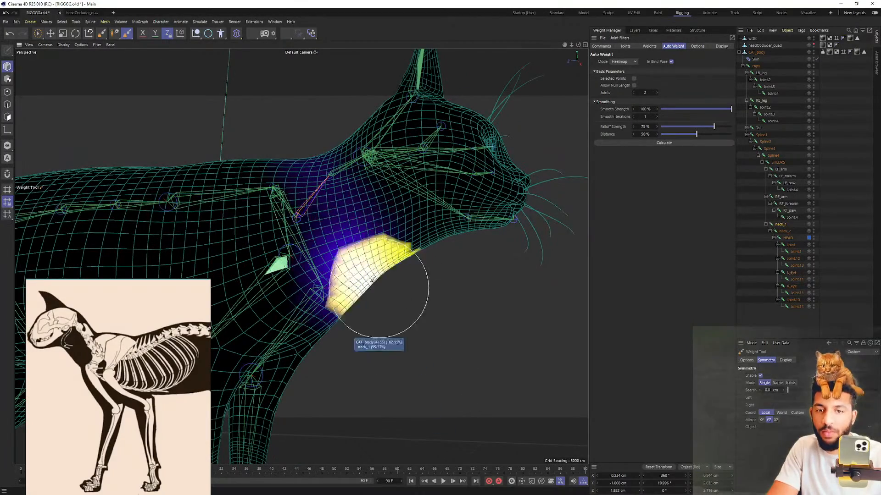
pyautogui.keyDown('alt'); pyautogui.moveTo(444, 343); pyautogui.dragTo(354, 257); pyautogui.keyUp('alt')
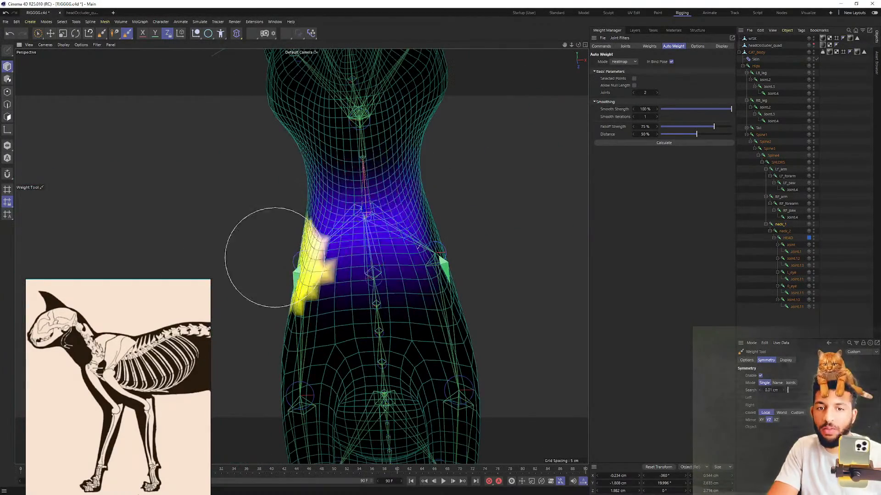
# Test-rotate neck_1 to bend the head downward and check the throat deformation, undoing the rotation
pyautogui.moveTo(504, 224)
pyautogui.keyDown('alt'); pyautogui.mouseDown()
pyautogui.moveTo(481, 240)
pyautogui.moveTo(472, 287)
pyautogui.moveTo(427, 266)
pyautogui.mouseUp(); pyautogui.keyUp('alt')
pyautogui.scroll(5, 281, 108)
pyautogui.scroll(-2, 354, 184)
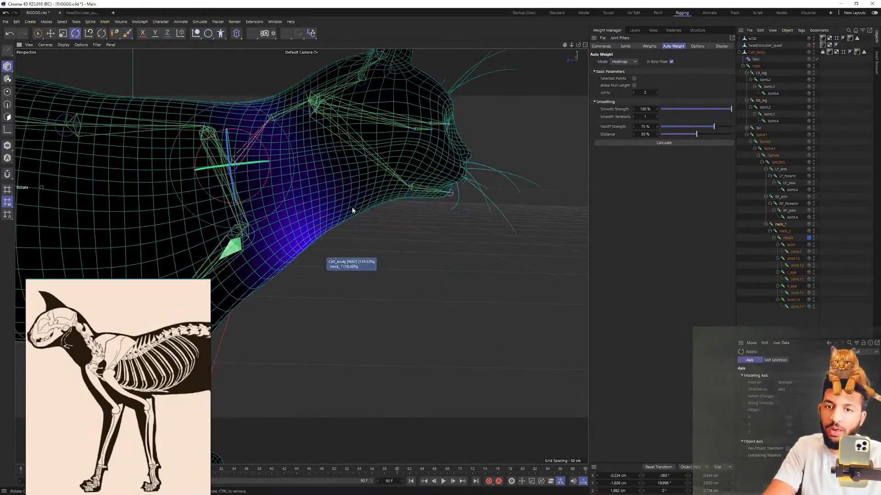
pyautogui.moveTo(260, 171)
pyautogui.mouseDown()
pyautogui.moveTo(260, 181)
pyautogui.moveTo(253, 142)
pyautogui.moveTo(262, 131)
pyautogui.moveTo(258, 164)
pyautogui.moveTo(267, 189)
pyautogui.moveTo(272, 170)
pyautogui.moveTo(273, 178)
pyautogui.mouseUp()
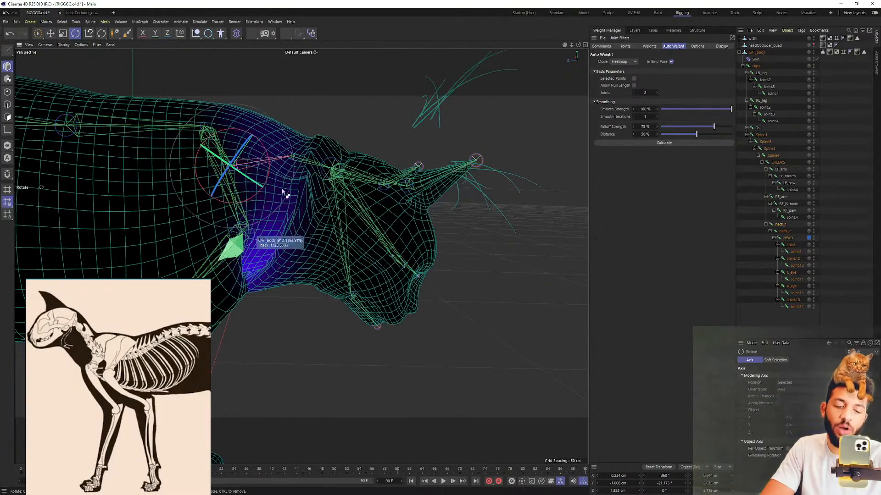
pyautogui.hotkey('ctrl', 'z')
pyautogui.hotkey('ctrl', 'z')
pyautogui.hotkey('ctrl', 'z')
pyautogui.hotkey('ctrl', 'z')
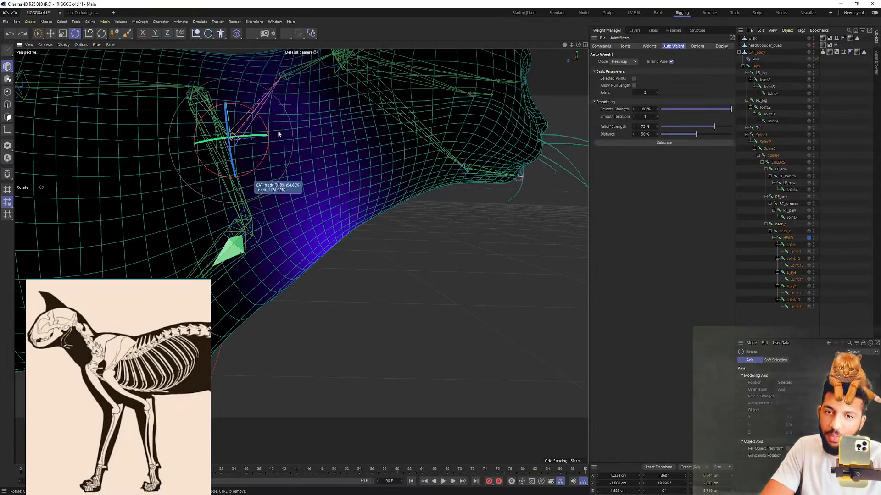
# Test-rotate the neck_1 joint to check how the neck deforms, and undo the rotation
pyautogui.moveTo(266, 131); pyautogui.dragTo(305, 169)
pyautogui.hotkey('ctrl', 'z')
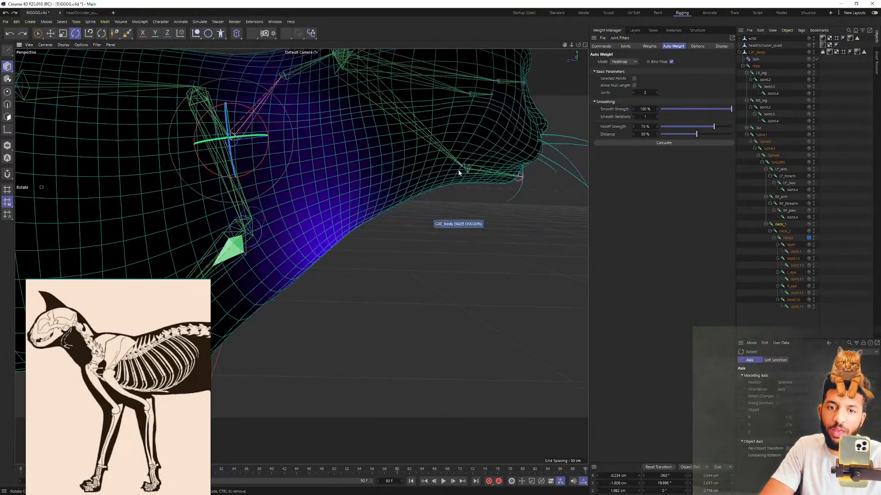
# Paint weight for the neck_2 joint onto the side of the neck and the throat with the Weight Tool
pyautogui.click(786, 231)
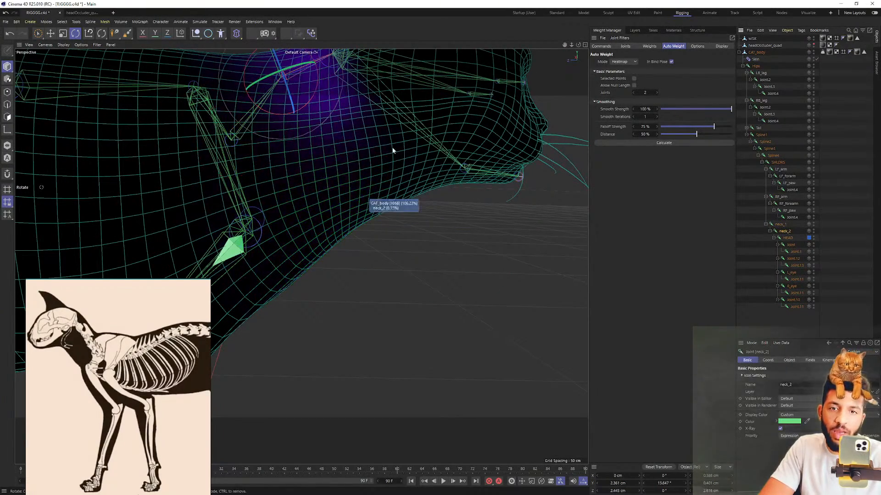
pyautogui.click(128, 37)
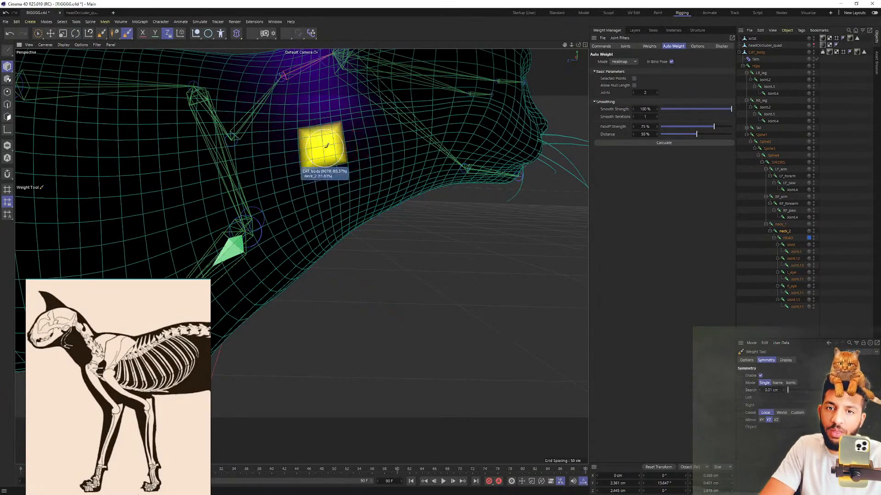
pyautogui.moveTo(386, 221)
pyautogui.keyDown('alt'); pyautogui.mouseDown()
pyautogui.moveTo(305, 260)
pyautogui.moveTo(370, 192)
pyautogui.moveTo(321, 177)
pyautogui.moveTo(413, 232)
pyautogui.moveTo(366, 180)
pyautogui.mouseUp(); pyautogui.keyUp('alt')
pyautogui.moveTo(334, 150); pyautogui.dragTo(359, 167)
pyautogui.scroll(-3, 454, 199)
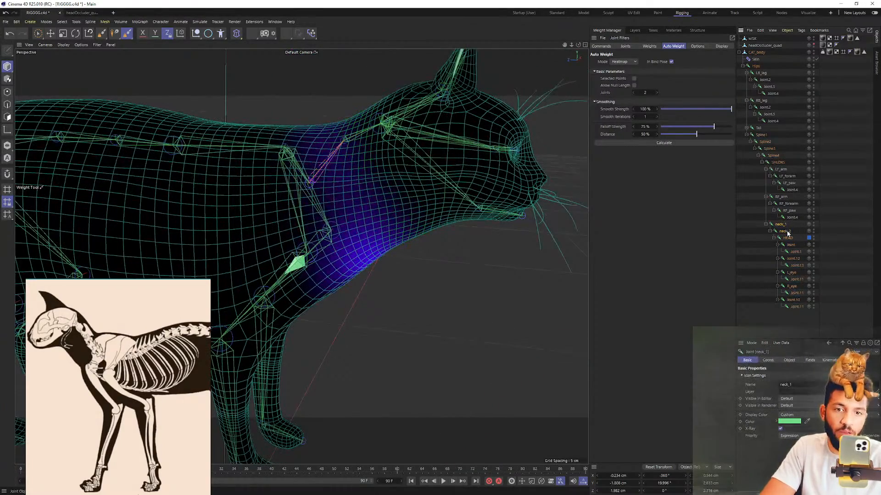
# Select neck_1 and neck_2 together and blend their weights around the neck, throat and upper chest
pyautogui.keyDown('ctrl'); pyautogui.click(786, 231); pyautogui.keyUp('ctrl')
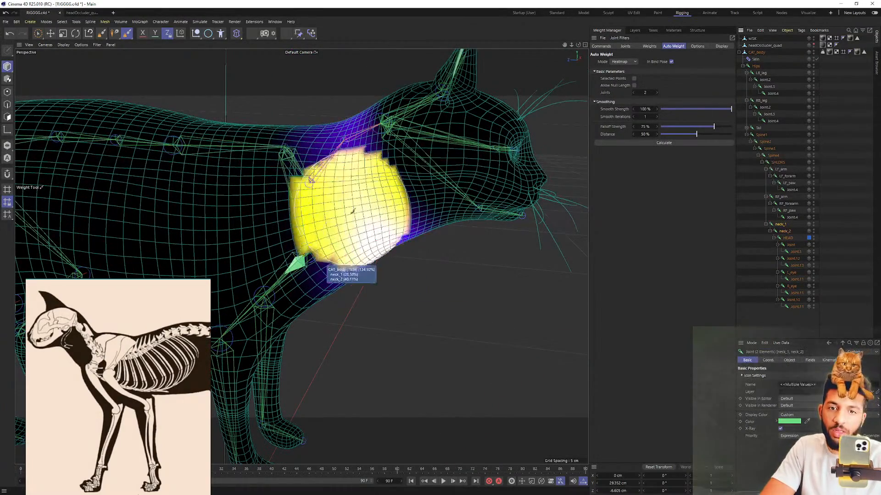
pyautogui.keyDown('alt'); pyautogui.moveTo(311, 180); pyautogui.dragTo(417, 246); pyautogui.keyUp('alt')
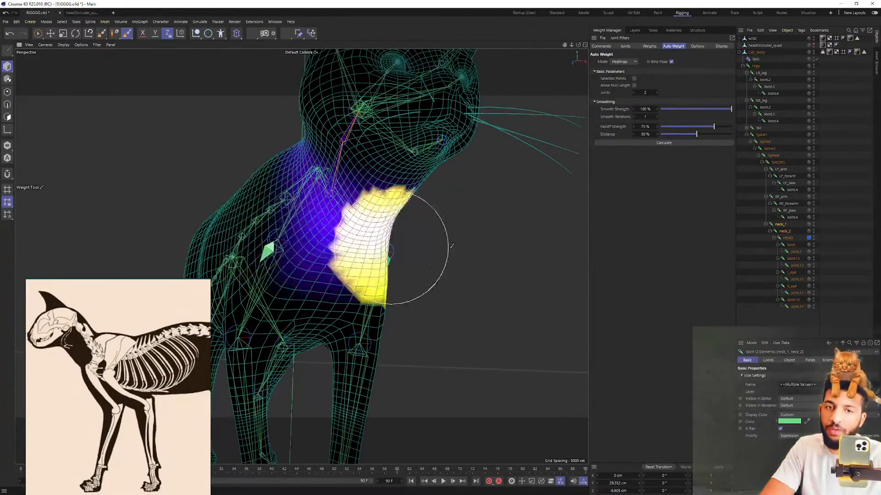
pyautogui.scroll(4, 271, 195)
pyautogui.keyDown('alt'); pyautogui.moveTo(311, 206); pyautogui.dragTo(353, 222); pyautogui.keyUp('alt')
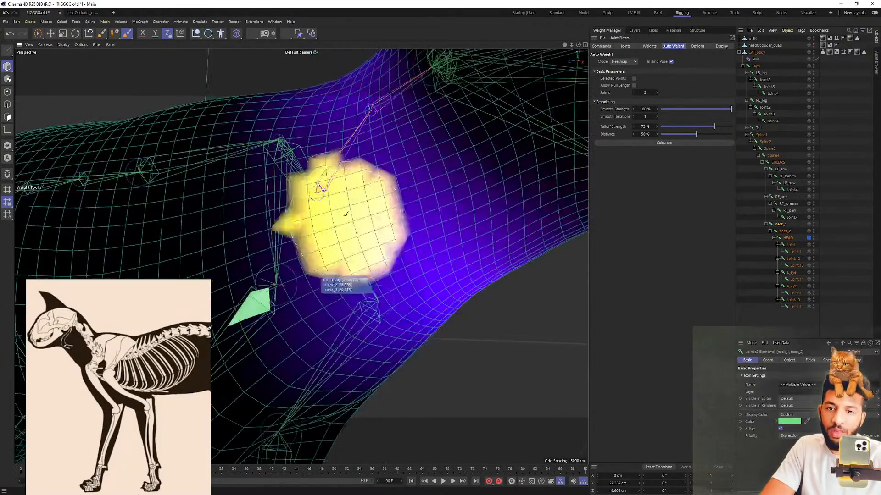
pyautogui.moveTo(429, 221); pyautogui.dragTo(408, 219, button='middle')
pyautogui.scroll(-5, 453, 206)
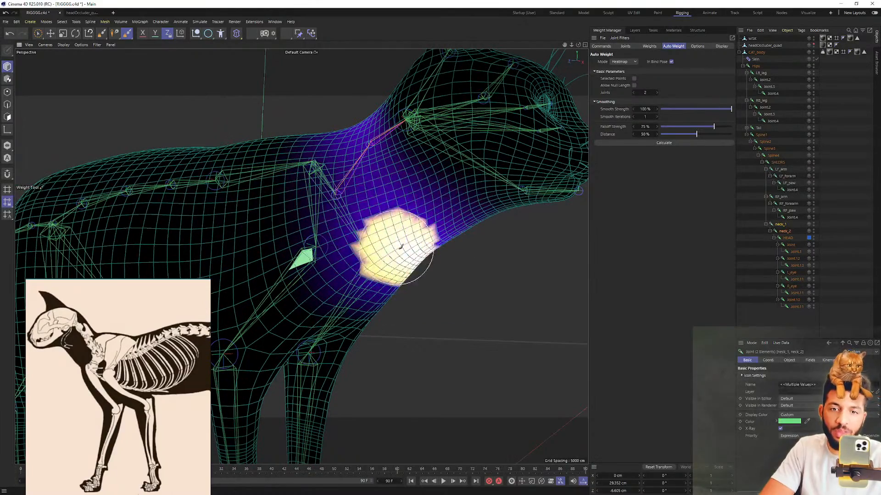
pyautogui.moveTo(398, 208)
pyautogui.keyDown('alt'); pyautogui.mouseDown()
pyautogui.moveTo(436, 230)
pyautogui.moveTo(393, 218)
pyautogui.mouseUp(); pyautogui.keyUp('alt')
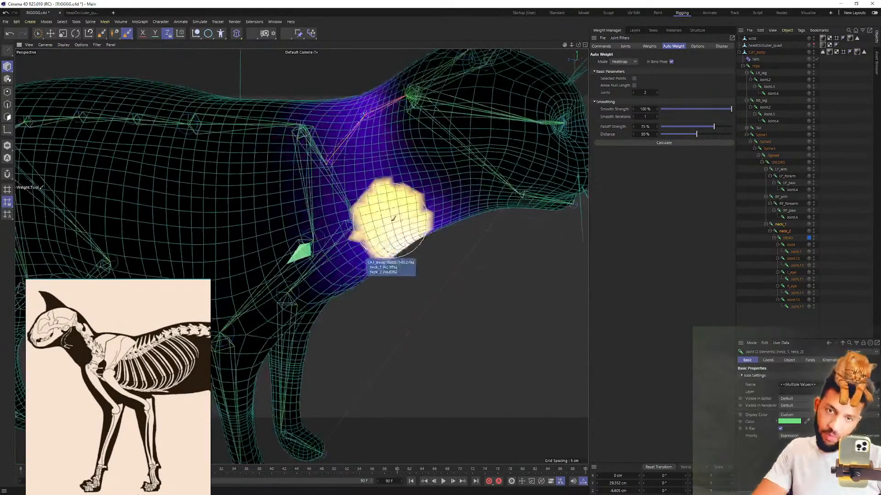
# Rotate the neck_1 joint in several directions to check the neck deformation, undoing each rotation
pyautogui.click(781, 220)
pyautogui.moveTo(352, 165)
pyautogui.mouseDown()
pyautogui.moveTo(354, 191)
pyautogui.moveTo(354, 158)
pyautogui.moveTo(355, 182)
pyautogui.mouseUp()
pyautogui.keyDown('alt'); pyautogui.moveTo(410, 165); pyautogui.dragTo(403, 202); pyautogui.keyUp('alt')
pyautogui.hotkey('ctrl', 'z')
pyautogui.moveTo(356, 176); pyautogui.dragTo(376, 108)
pyautogui.hotkey('ctrl', 'z')
pyautogui.hotkey('ctrl', 'z')
pyautogui.scroll(-4, 388, 188)
pyautogui.hotkey('ctrl', 'z')
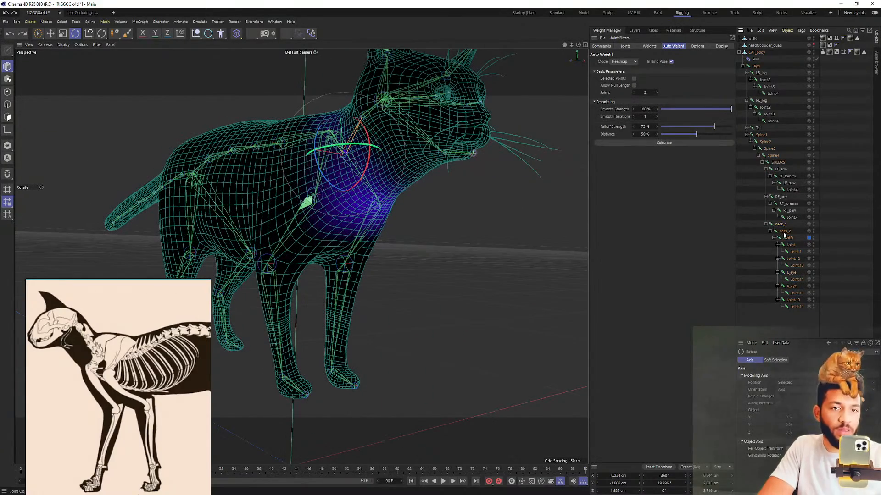
# Test-rotate the neck_2 and HEAD joints to check their deformation, undoing each rotation
pyautogui.moveTo(388, 133); pyautogui.dragTo(384, 146)
pyautogui.hotkey('ctrl', 'z')
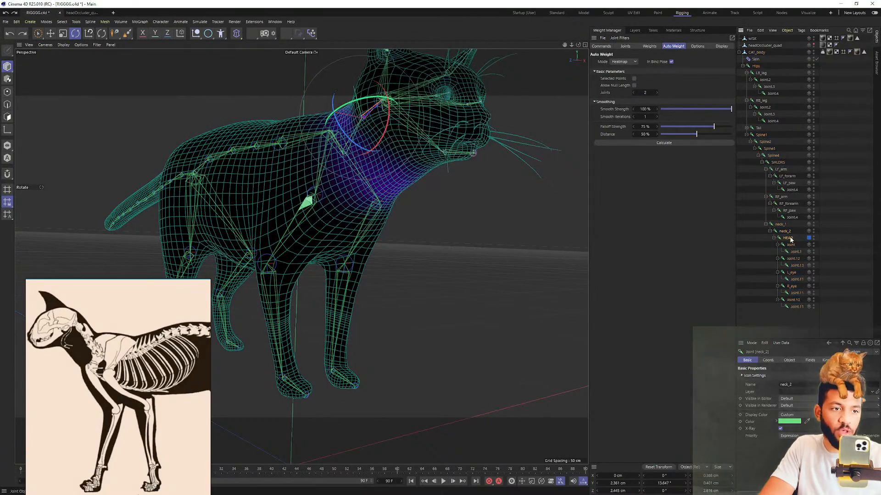
pyautogui.moveTo(412, 108)
pyautogui.mouseDown()
pyautogui.moveTo(409, 95)
pyautogui.moveTo(406, 125)
pyautogui.moveTo(409, 115)
pyautogui.mouseUp()
pyautogui.hotkey('ctrl', 'z')
# Rework the HEAD joint's weight boundary along the throat and lower jaw on both sides of the neck
pyautogui.keyDown('alt'); pyautogui.moveTo(352, 114); pyautogui.dragTo(381, 121); pyautogui.keyUp('alt')
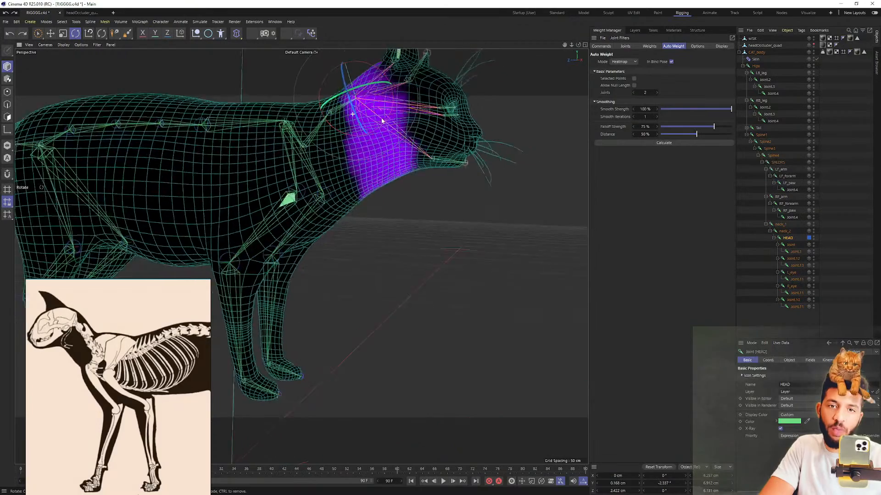
pyautogui.keyDown('alt'); pyautogui.moveTo(381, 121); pyautogui.dragTo(373, 165, button='middle'); pyautogui.keyUp('alt')
pyautogui.keyDown('alt'); pyautogui.moveTo(373, 165); pyautogui.dragTo(385, 133, button='right'); pyautogui.keyUp('alt')
pyautogui.moveTo(355, 103)
pyautogui.keyDown('alt'); pyautogui.mouseDown()
pyautogui.moveTo(344, 108)
pyautogui.moveTo(354, 97)
pyautogui.mouseUp(); pyautogui.keyUp('alt')
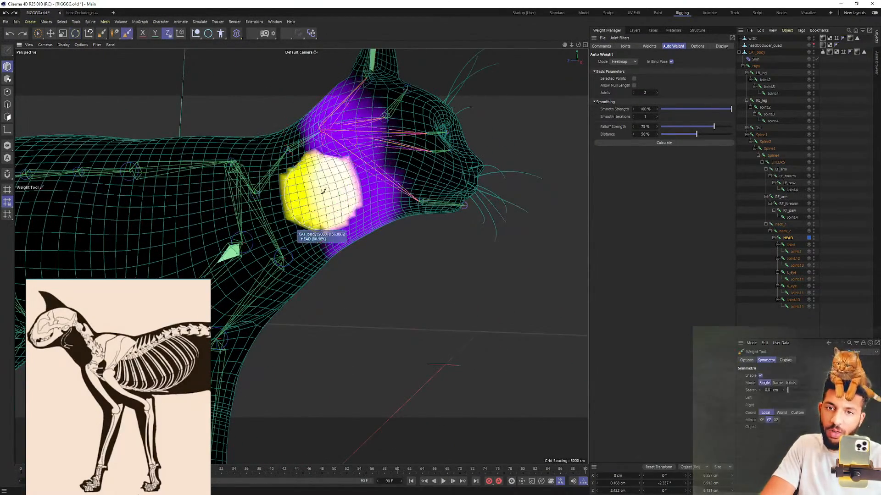
pyautogui.keyDown('alt'); pyautogui.moveTo(395, 279); pyautogui.dragTo(214, 270); pyautogui.keyUp('alt')
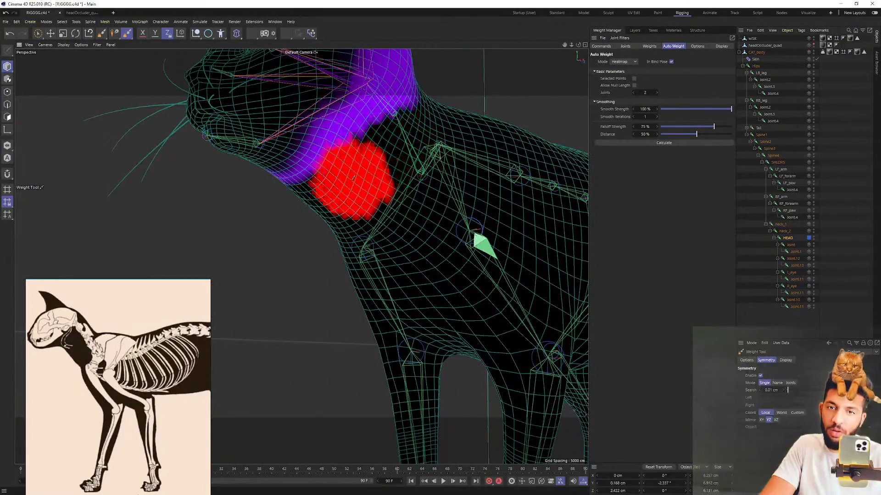
pyautogui.keyDown('alt'); pyautogui.moveTo(272, 237); pyautogui.dragTo(341, 265); pyautogui.keyUp('alt')
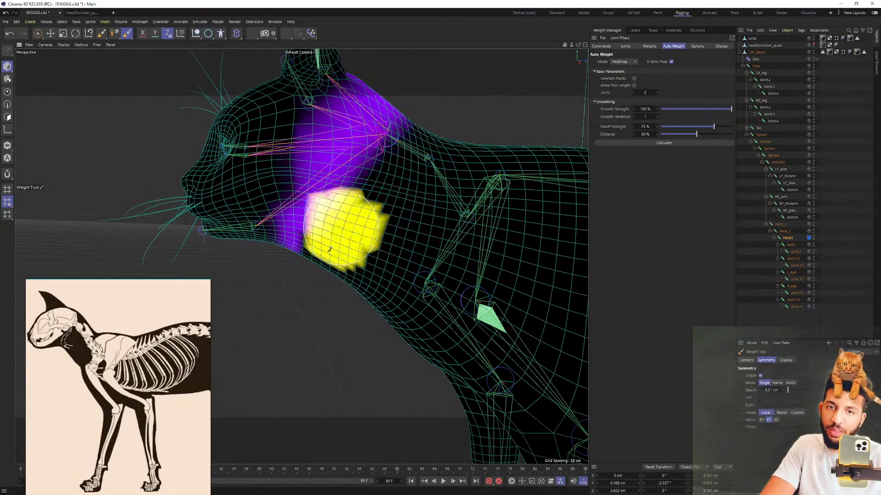
pyautogui.keyDown('alt'); pyautogui.moveTo(310, 225); pyautogui.dragTo(424, 221); pyautogui.keyUp('alt')
pyautogui.moveTo(284, 130)
pyautogui.keyDown('alt'); pyautogui.mouseDown(button='middle')
pyautogui.moveTo(381, 179)
pyautogui.moveTo(342, 114)
pyautogui.mouseUp(button='middle'); pyautogui.keyUp('alt')
pyautogui.scroll(-2, 342, 115)
# Test the reworked head and neck weights by rotating HEAD and neck_2, and undo the rotations
pyautogui.moveTo(332, 167)
pyautogui.keyDown('alt'); pyautogui.mouseDown()
pyautogui.moveTo(358, 169)
pyautogui.moveTo(312, 160)
pyautogui.mouseUp(); pyautogui.keyUp('alt')
pyautogui.keyDown('alt'); pyautogui.moveTo(314, 126); pyautogui.dragTo(289, 126); pyautogui.keyUp('alt')
pyautogui.hotkey('ctrl', 'z')
pyautogui.click(783, 231)
pyautogui.hotkey('ctrl', 'z')
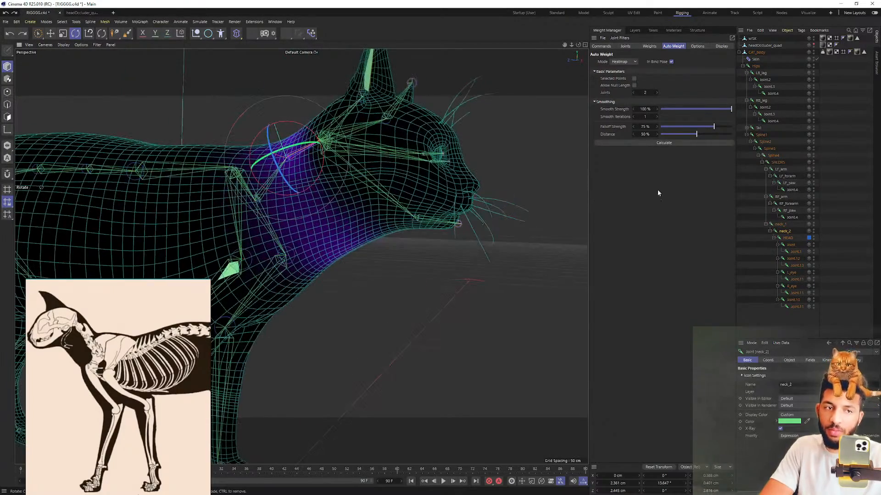
# Select neck_1, neck_2 and HEAD together and blend their weights across the neck, throat and back of the head
pyautogui.click(785, 225)
pyautogui.keyDown('alt'); pyautogui.moveTo(338, 181); pyautogui.dragTo(324, 159); pyautogui.keyUp('alt')
pyautogui.keyDown('alt'); pyautogui.moveTo(324, 159); pyautogui.dragTo(348, 147, button='right'); pyautogui.keyUp('alt')
pyautogui.keyDown('alt'); pyautogui.moveTo(329, 144); pyautogui.dragTo(298, 126); pyautogui.keyUp('alt')
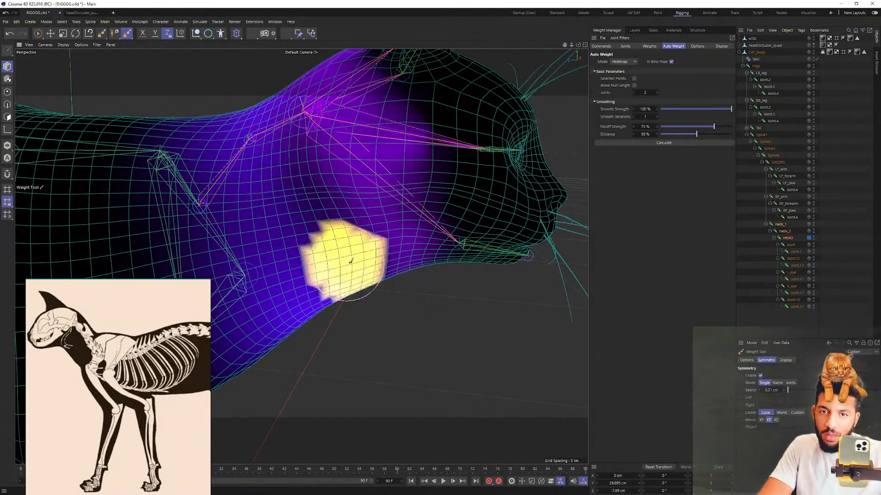
pyautogui.moveTo(309, 197)
pyautogui.keyDown('alt'); pyautogui.mouseDown()
pyautogui.moveTo(314, 236)
pyautogui.moveTo(353, 201)
pyautogui.moveTo(413, 193)
pyautogui.moveTo(298, 256)
pyautogui.moveTo(370, 246)
pyautogui.moveTo(364, 167)
pyautogui.moveTo(338, 168)
pyautogui.moveTo(291, 364)
pyautogui.moveTo(393, 299)
pyautogui.moveTo(393, 309)
pyautogui.moveTo(295, 197)
pyautogui.moveTo(364, 206)
pyautogui.moveTo(385, 235)
pyautogui.moveTo(468, 258)
pyautogui.moveTo(295, 196)
pyautogui.moveTo(409, 362)
pyautogui.mouseUp(); pyautogui.keyUp('alt')
pyautogui.keyDown('alt'); pyautogui.moveTo(438, 312); pyautogui.dragTo(321, 227); pyautogui.keyUp('alt')
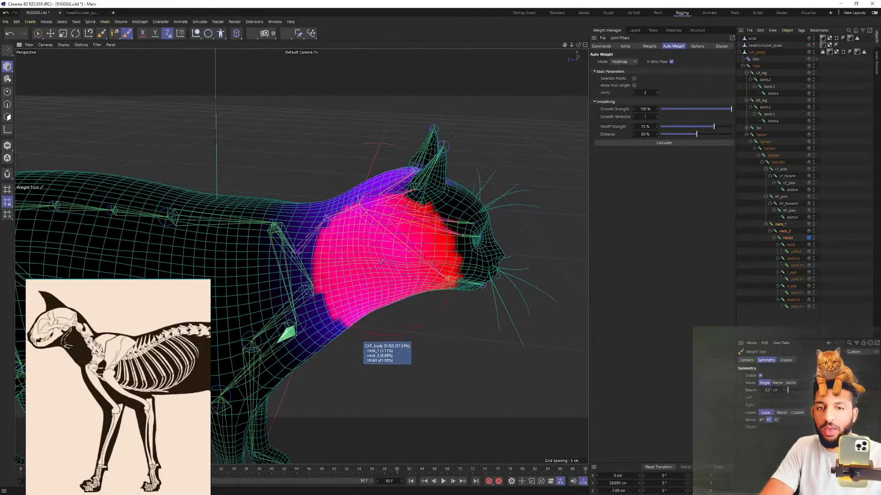
# Rotate neck_1, neck_2 and HEAD in turn to check the blended neck deformation, undoing each rotation
pyautogui.keyDown('alt'); pyautogui.moveTo(452, 217); pyautogui.dragTo(450, 193); pyautogui.keyUp('alt')
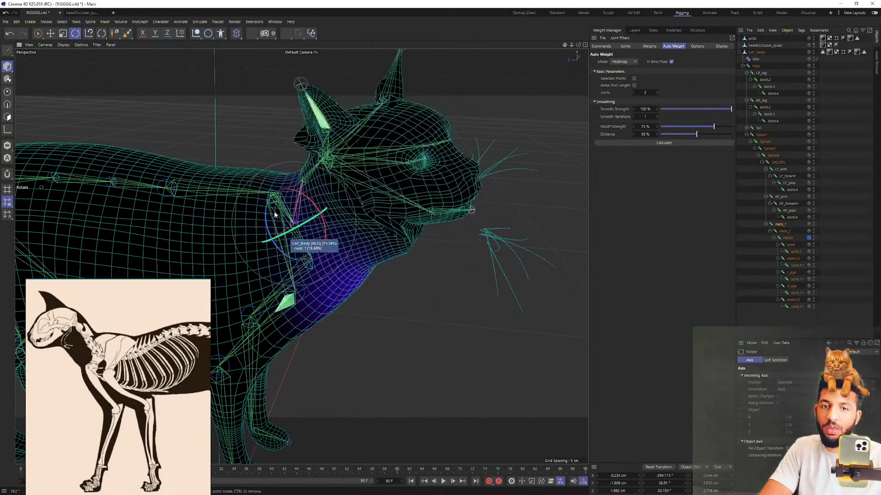
pyautogui.hotkey('ctrl', 'z')
pyautogui.keyDown('alt'); pyautogui.moveTo(358, 216); pyautogui.dragTo(403, 202, button='right'); pyautogui.keyUp('alt')
pyautogui.keyDown('alt'); pyautogui.moveTo(403, 202); pyautogui.dragTo(482, 188); pyautogui.keyUp('alt')
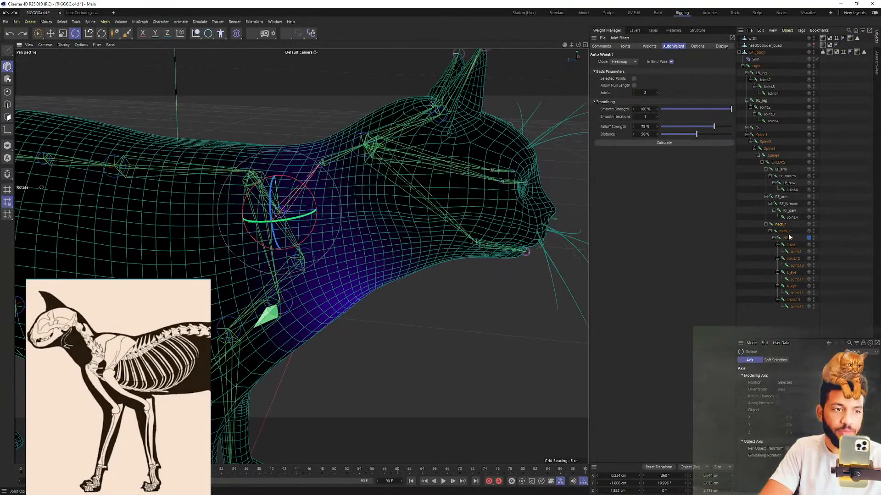
pyautogui.click(784, 231)
pyautogui.moveTo(353, 222); pyautogui.dragTo(320, 160)
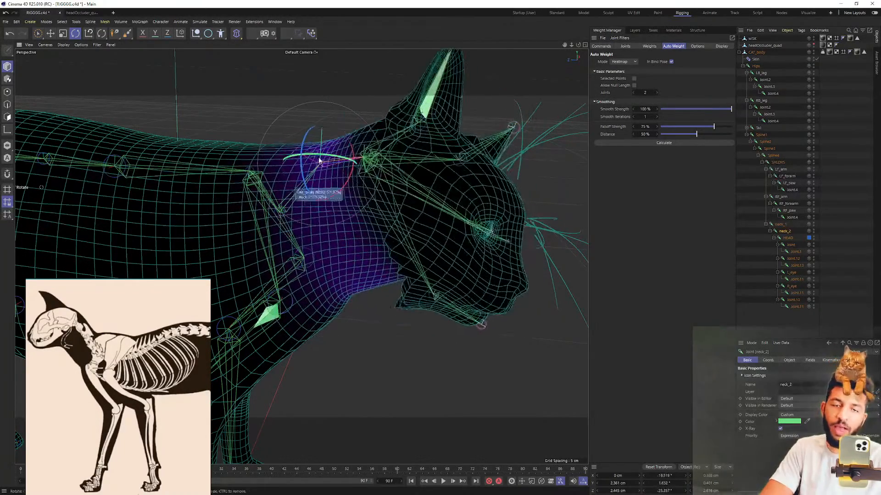
pyautogui.hotkey('ctrl', 'z')
pyautogui.click(788, 238)
pyautogui.moveTo(380, 161); pyautogui.dragTo(333, 150)
pyautogui.hotkey('ctrl', 'z')
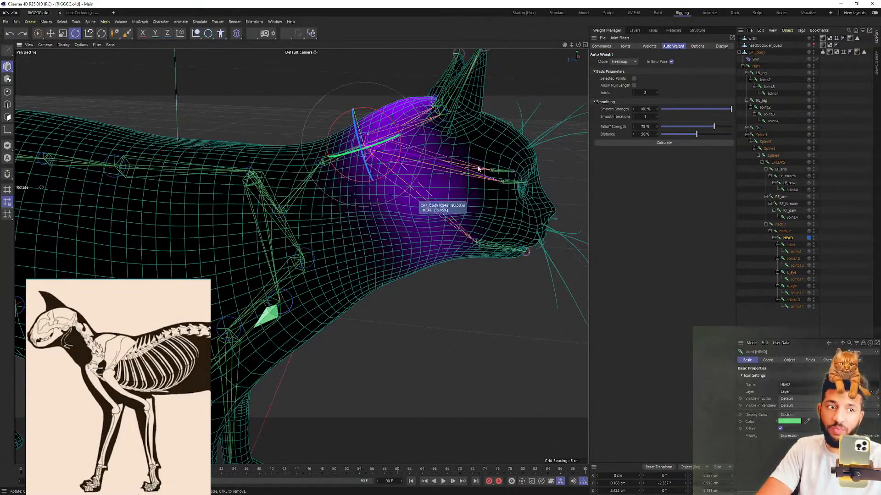
# Paint HEAD joint weight at 55% strength in Absolute mode over the crown and forehead between the ears
pyautogui.keyDown('alt'); pyautogui.moveTo(459, 202); pyautogui.dragTo(504, 224); pyautogui.keyUp('alt')
pyautogui.click(787, 237)
pyautogui.keyDown('alt'); pyautogui.moveTo(377, 202); pyautogui.dragTo(377, 166); pyautogui.keyUp('alt')
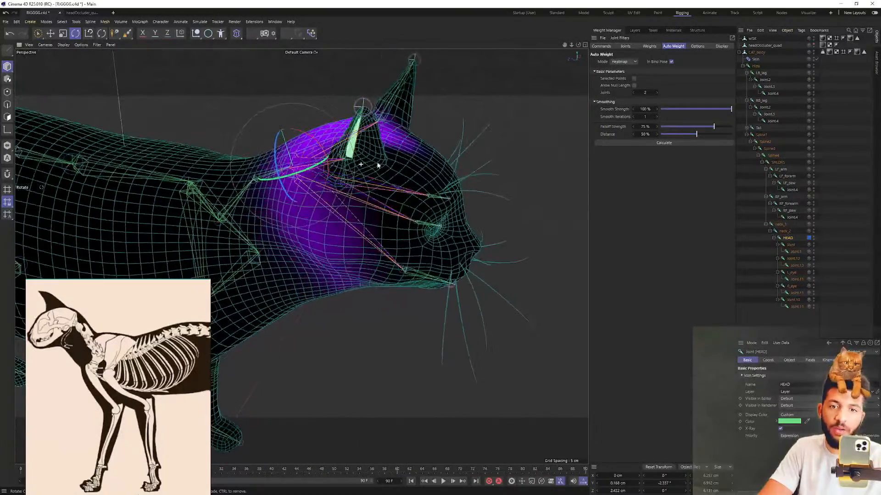
pyautogui.click(125, 33)
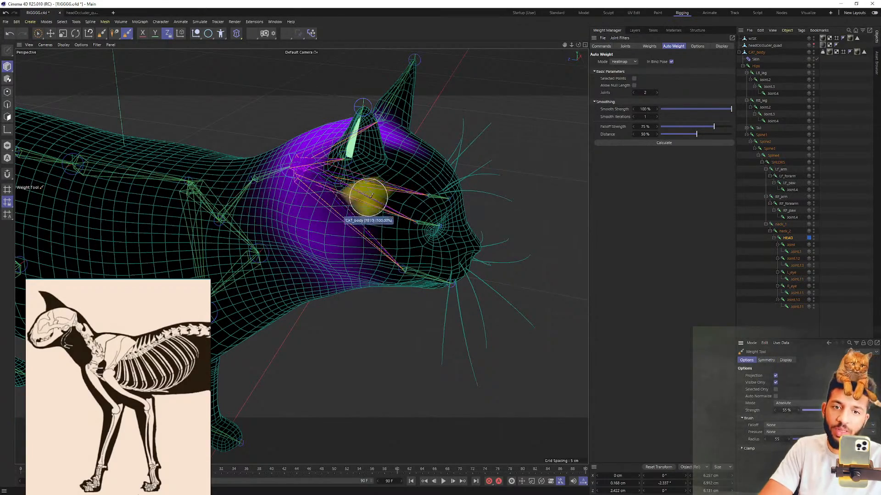
pyautogui.moveTo(374, 196)
pyautogui.keyDown('alt'); pyautogui.mouseDown()
pyautogui.moveTo(301, 255)
pyautogui.moveTo(302, 197)
pyautogui.mouseUp(); pyautogui.keyUp('alt')
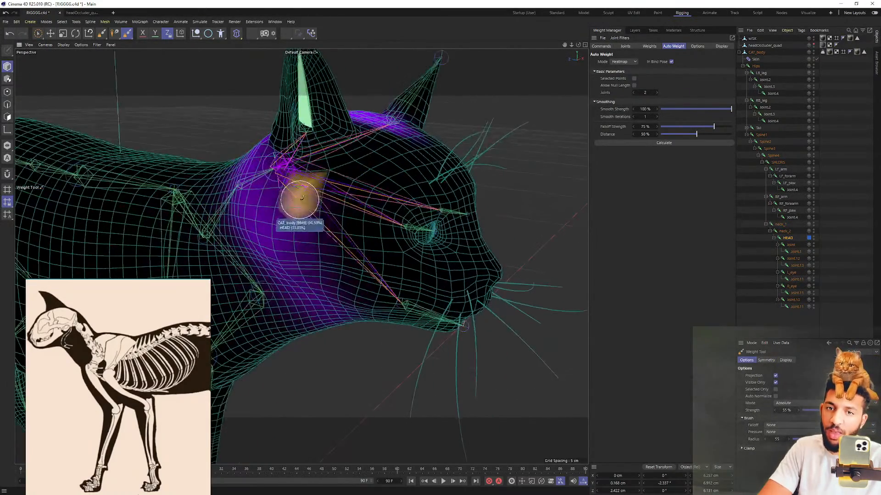
pyautogui.moveTo(422, 138)
pyautogui.keyDown('alt'); pyautogui.mouseDown()
pyautogui.moveTo(301, 256)
pyautogui.moveTo(365, 138)
pyautogui.moveTo(367, 152)
pyautogui.moveTo(395, 147)
pyautogui.moveTo(389, 138)
pyautogui.moveTo(400, 147)
pyautogui.moveTo(376, 178)
pyautogui.mouseUp(); pyautogui.keyUp('alt')
pyautogui.keyDown('alt'); pyautogui.moveTo(467, 181); pyautogui.dragTo(432, 117); pyautogui.keyUp('alt')
pyautogui.moveTo(370, 114)
pyautogui.keyDown('alt'); pyautogui.mouseDown()
pyautogui.moveTo(363, 142)
pyautogui.moveTo(325, 93)
pyautogui.mouseUp(); pyautogui.keyUp('alt')
pyautogui.keyDown('alt'); pyautogui.moveTo(415, 120); pyautogui.dragTo(413, 123); pyautogui.keyUp('alt')
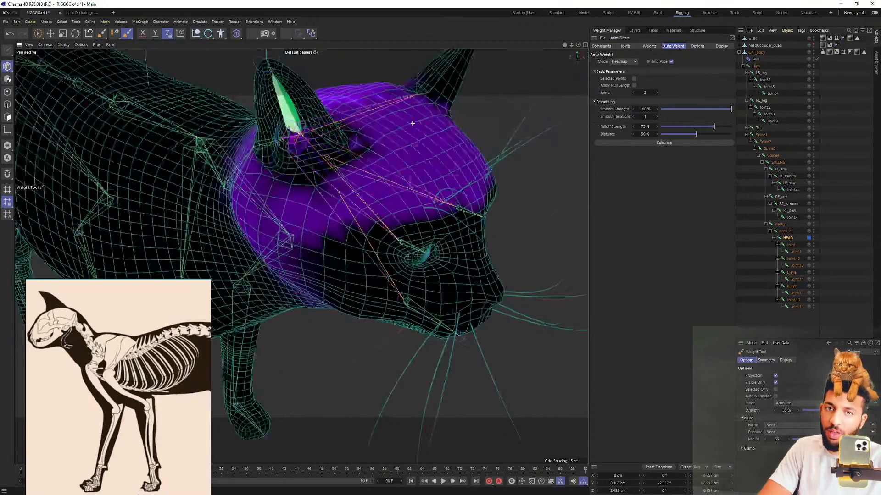
# Extend the HEAD joint's weight over the side of the head, the cheek and the underside of the jaw
pyautogui.moveTo(287, 248)
pyautogui.keyDown('alt'); pyautogui.mouseDown()
pyautogui.moveTo(315, 192)
pyautogui.moveTo(294, 188)
pyautogui.mouseUp(); pyautogui.keyUp('alt')
pyautogui.moveTo(294, 188); pyautogui.dragTo(322, 195, button='middle')
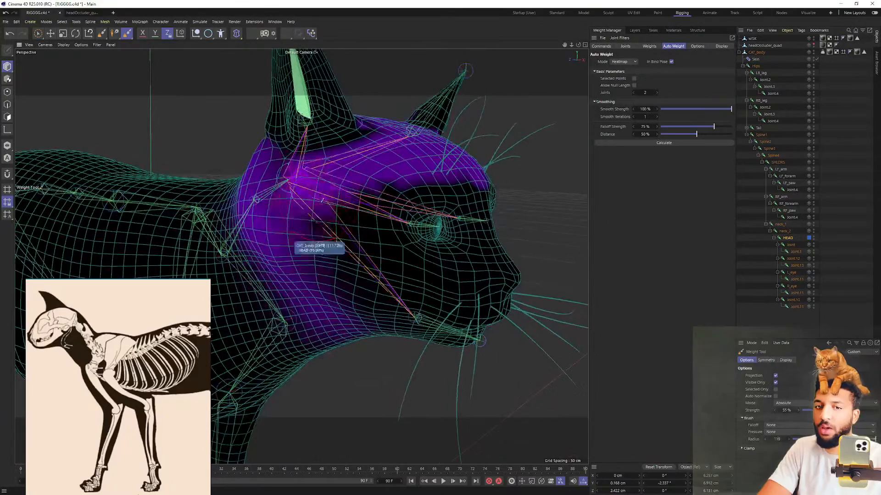
pyautogui.moveTo(324, 198)
pyautogui.keyDown('alt'); pyautogui.mouseDown()
pyautogui.moveTo(314, 279)
pyautogui.moveTo(276, 167)
pyautogui.moveTo(289, 171)
pyautogui.moveTo(300, 202)
pyautogui.moveTo(275, 268)
pyautogui.moveTo(288, 286)
pyautogui.moveTo(281, 294)
pyautogui.mouseUp(); pyautogui.keyUp('alt')
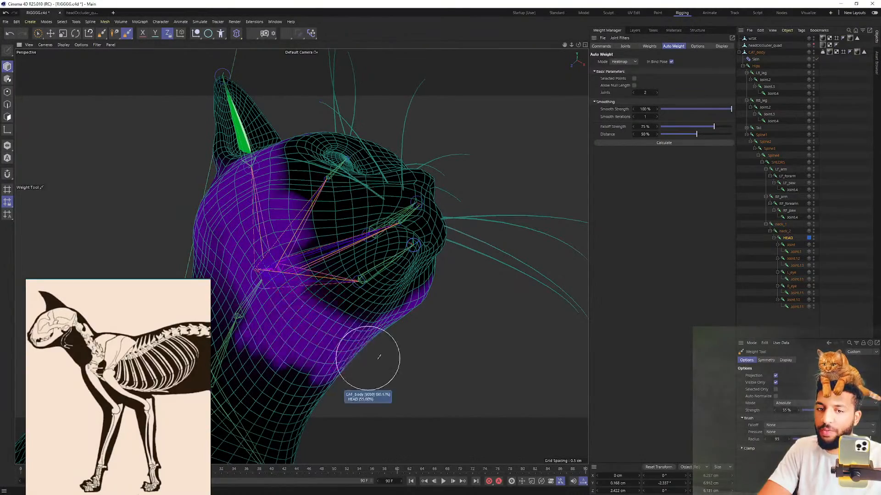
pyautogui.scroll(-3, 330, 315)
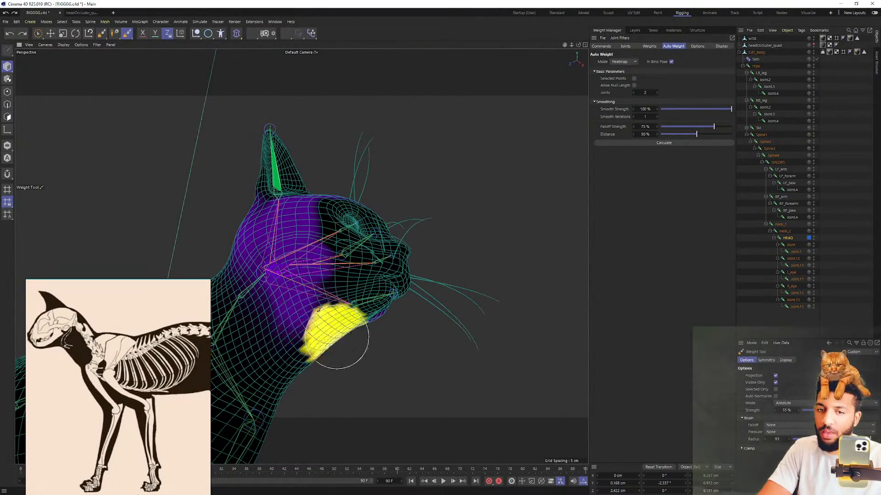
pyautogui.keyDown('alt'); pyautogui.moveTo(300, 229); pyautogui.dragTo(331, 375); pyautogui.keyUp('alt')
pyautogui.keyDown('alt'); pyautogui.moveTo(338, 260); pyautogui.dragTo(329, 367); pyautogui.keyUp('alt')
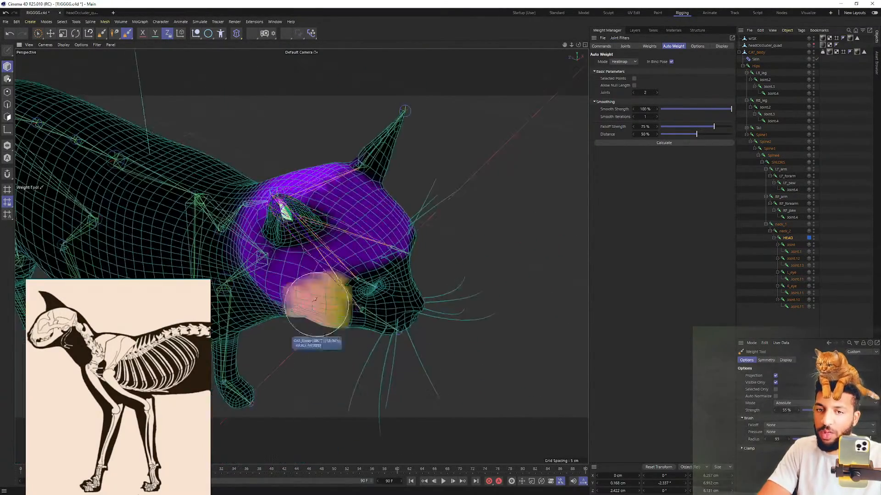
# Fill in the HEAD joint's weight over the crown, forehead and brow on both sides of the head
pyautogui.scroll(5, 362, 229)
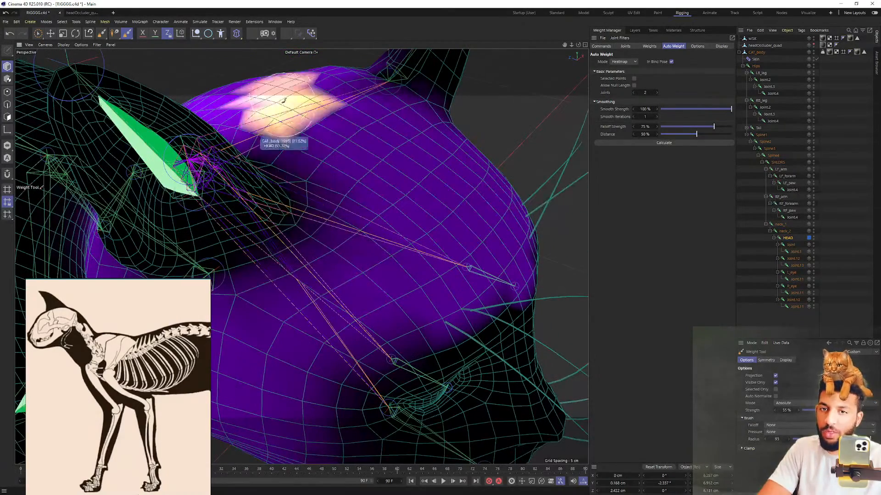
pyautogui.scroll(3, 360, 273)
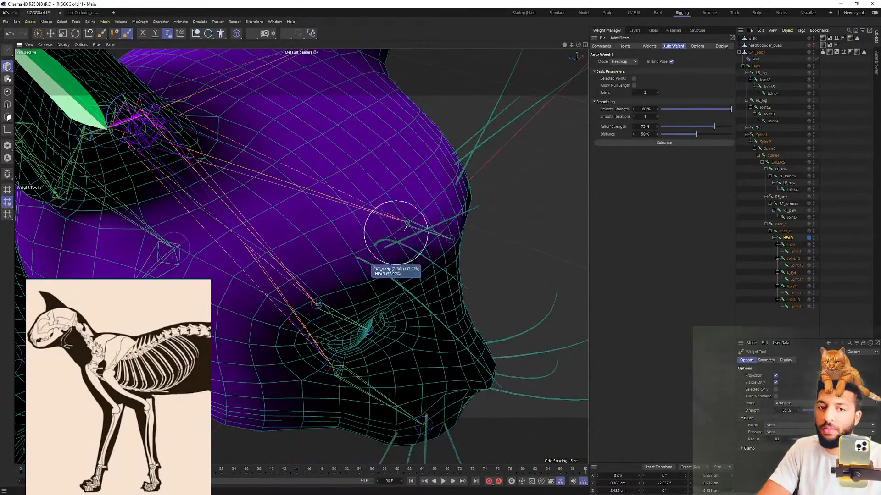
pyautogui.scroll(-4, 390, 188)
pyautogui.moveTo(393, 181)
pyautogui.keyDown('alt'); pyautogui.mouseDown()
pyautogui.moveTo(354, 164)
pyautogui.moveTo(247, 161)
pyautogui.mouseUp(); pyautogui.keyUp('alt')
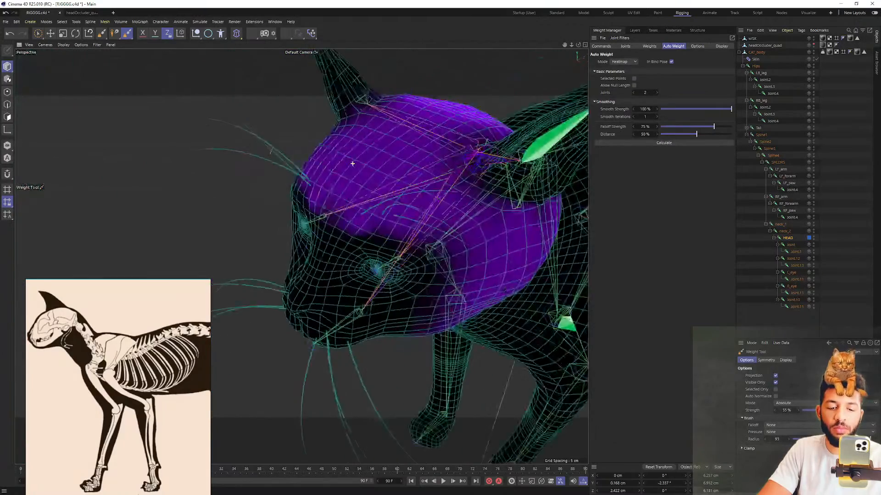
pyautogui.keyDown('alt'); pyautogui.moveTo(381, 171); pyautogui.dragTo(344, 179); pyautogui.keyUp('alt')
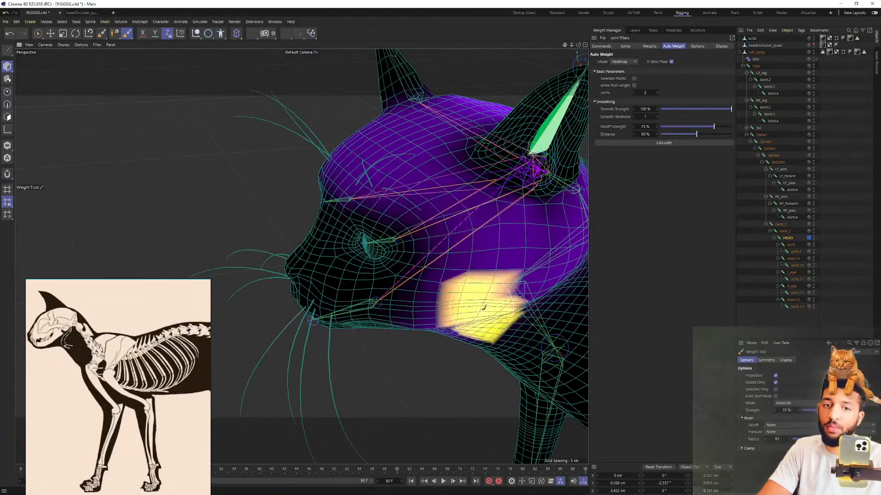
# Extend the HEAD joint's weight over the cat's left cheek, behind the jaw and down to the throat
pyautogui.keyDown('alt'); pyautogui.moveTo(483, 260); pyautogui.dragTo(422, 232); pyautogui.keyUp('alt')
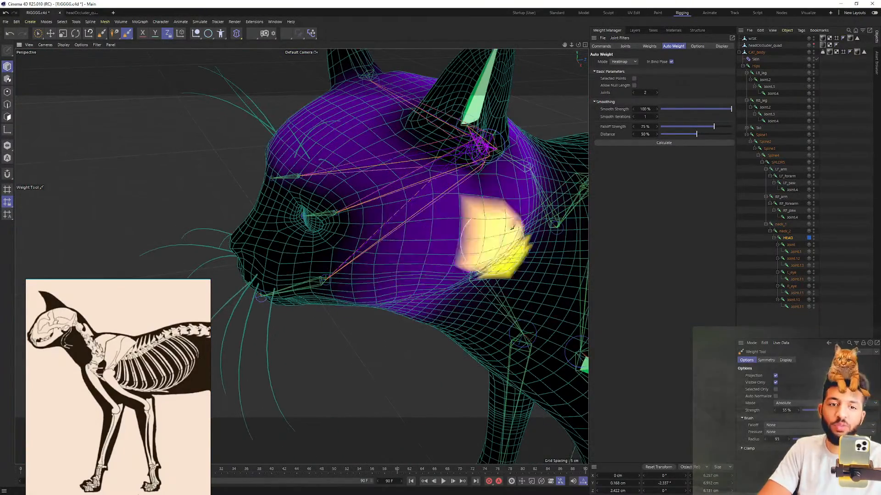
pyautogui.moveTo(352, 295)
pyautogui.keyDown('alt'); pyautogui.mouseDown()
pyautogui.moveTo(298, 208)
pyautogui.moveTo(298, 252)
pyautogui.moveTo(264, 236)
pyautogui.mouseUp(); pyautogui.keyUp('alt')
pyautogui.moveTo(372, 168)
pyautogui.keyDown('alt'); pyautogui.mouseDown()
pyautogui.moveTo(364, 222)
pyautogui.moveTo(364, 187)
pyautogui.moveTo(390, 216)
pyautogui.moveTo(393, 206)
pyautogui.moveTo(380, 225)
pyautogui.moveTo(387, 237)
pyautogui.mouseUp(); pyautogui.keyUp('alt')
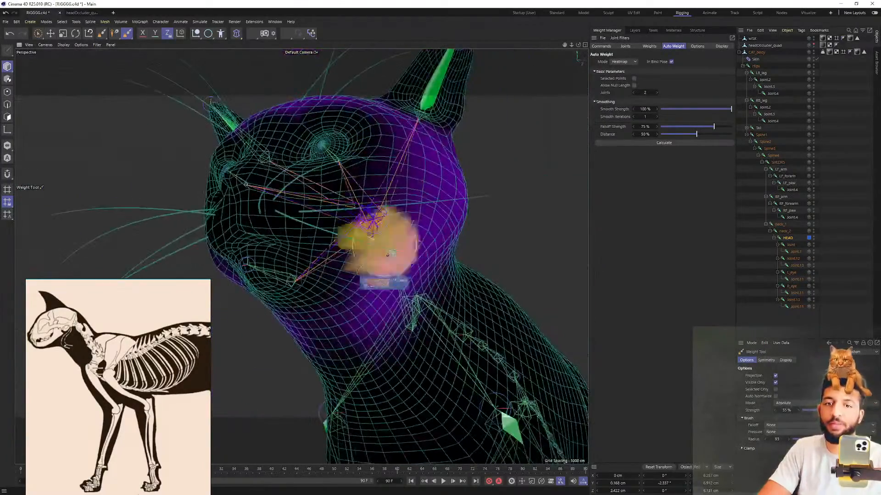
pyautogui.moveTo(403, 204)
pyautogui.keyDown('alt'); pyautogui.mouseDown()
pyautogui.moveTo(301, 256)
pyautogui.moveTo(382, 211)
pyautogui.mouseUp(); pyautogui.keyUp('alt')
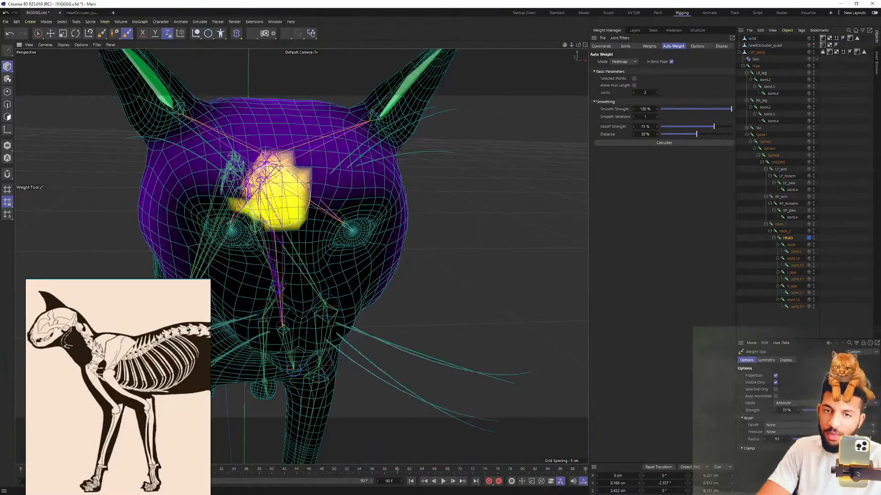
pyautogui.moveTo(317, 187)
pyautogui.keyDown('alt'); pyautogui.mouseDown()
pyautogui.moveTo(250, 229)
pyautogui.moveTo(230, 225)
pyautogui.mouseUp(); pyautogui.keyUp('alt')
pyautogui.keyDown('alt'); pyautogui.moveTo(425, 176); pyautogui.dragTo(362, 177); pyautogui.keyUp('alt')
pyautogui.moveTo(459, 185)
pyautogui.keyDown('alt'); pyautogui.mouseDown()
pyautogui.moveTo(432, 171)
pyautogui.moveTo(414, 223)
pyautogui.moveTo(419, 235)
pyautogui.moveTo(403, 221)
pyautogui.moveTo(435, 186)
pyautogui.moveTo(480, 168)
pyautogui.moveTo(457, 212)
pyautogui.moveTo(493, 185)
pyautogui.mouseUp(); pyautogui.keyUp('alt')
# Rotate the HEAD joint to check the deformation of the head and ears, and undo the rotation
pyautogui.press('r')
pyautogui.hotkey('ctrl', 'z')
pyautogui.keyDown('alt'); pyautogui.moveTo(413, 195); pyautogui.dragTo(380, 156); pyautogui.keyUp('alt')
pyautogui.keyDown('alt'); pyautogui.moveTo(377, 155); pyautogui.dragTo(374, 192, button='middle'); pyautogui.keyUp('alt')
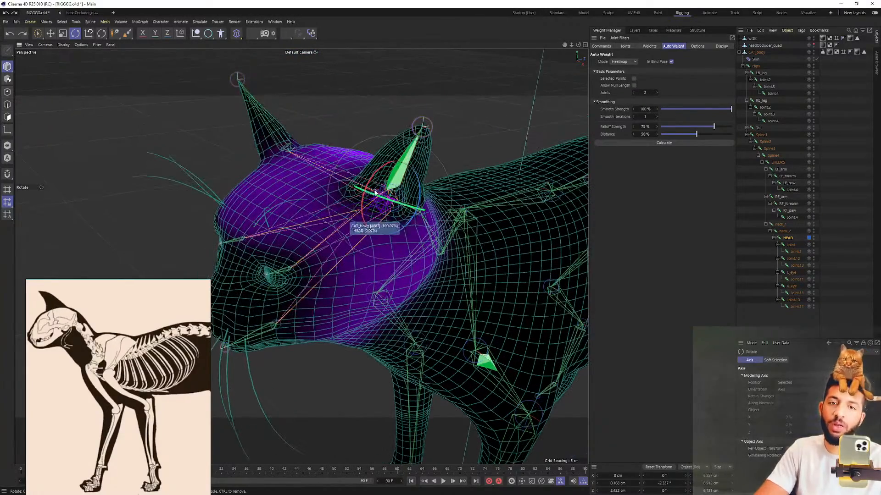
# Select the right ear's joint, named Joint, and remove its weight from the side of the head with the Weight Tool
pyautogui.click(790, 247)
pyautogui.keyDown('alt'); pyautogui.moveTo(117, 189); pyautogui.dragTo(390, 181); pyautogui.keyUp('alt')
pyautogui.keyDown('alt'); pyautogui.moveTo(283, 202); pyautogui.dragTo(351, 174, button='right'); pyautogui.keyUp('alt')
pyautogui.keyDown('alt'); pyautogui.moveTo(351, 174); pyautogui.dragTo(358, 178, button='middle'); pyautogui.keyUp('alt')
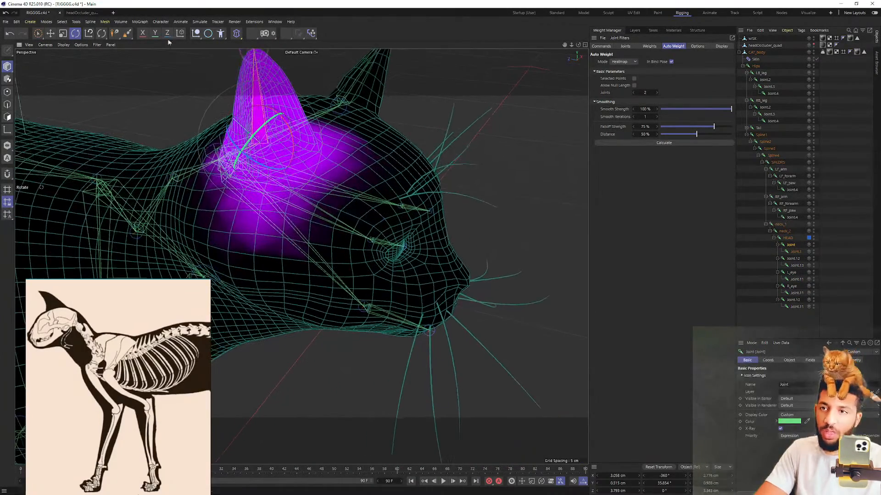
pyautogui.click(127, 33)
pyautogui.moveTo(345, 133)
pyautogui.mouseDown()
pyautogui.moveTo(326, 201)
pyautogui.moveTo(355, 212)
pyautogui.moveTo(248, 209)
pyautogui.mouseUp()
pyautogui.hotkey('ctrl', 'z')
pyautogui.click(306, 193)
pyautogui.moveTo(378, 123)
pyautogui.keyDown('alt'); pyautogui.mouseDown()
pyautogui.moveTo(312, 192)
pyautogui.moveTo(287, 192)
pyautogui.mouseUp(); pyautogui.keyUp('alt')
pyautogui.keyDown('alt'); pyautogui.moveTo(313, 230); pyautogui.dragTo(306, 122); pyautogui.keyUp('alt')
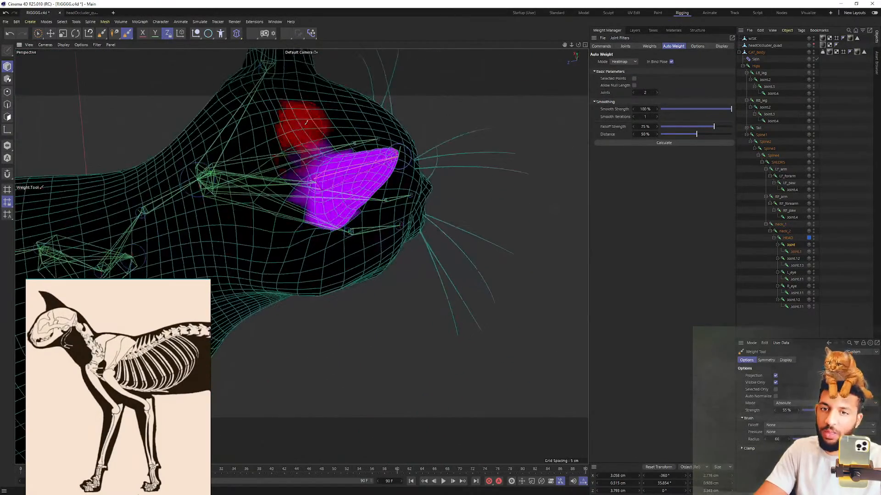
# Clean the remaining weight of the right ear's joint off the crown and around the ear base
pyautogui.moveTo(287, 229)
pyautogui.keyDown('alt'); pyautogui.mouseDown()
pyautogui.moveTo(331, 252)
pyautogui.moveTo(433, 177)
pyautogui.mouseUp(); pyautogui.keyUp('alt')
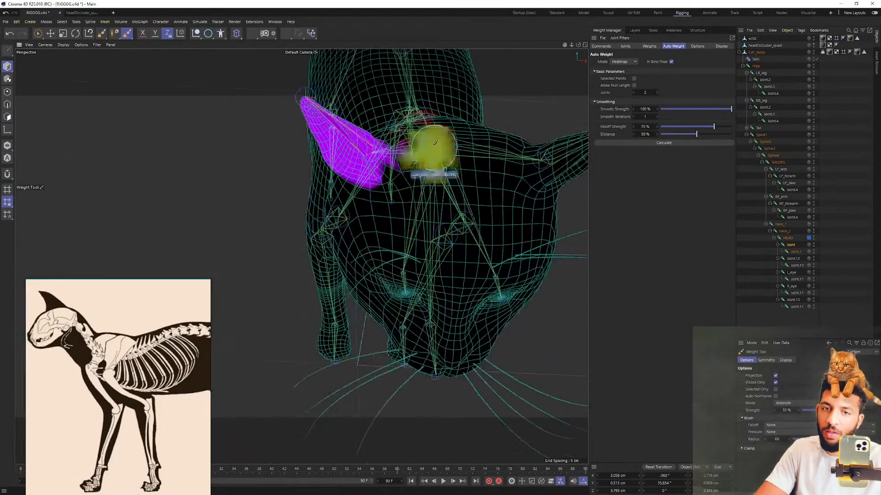
pyautogui.keyDown('alt'); pyautogui.moveTo(304, 95); pyautogui.dragTo(502, 180); pyautogui.keyUp('alt')
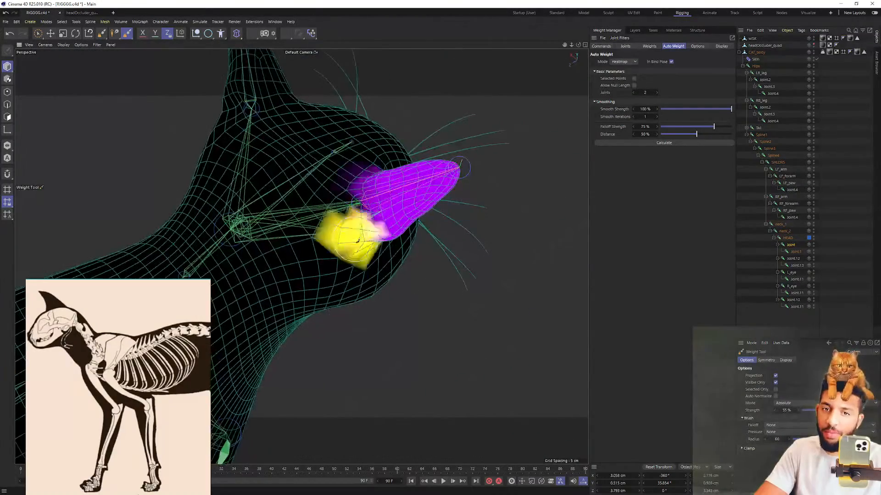
pyautogui.keyDown('alt'); pyautogui.moveTo(371, 250); pyautogui.dragTo(359, 192); pyautogui.keyUp('alt')
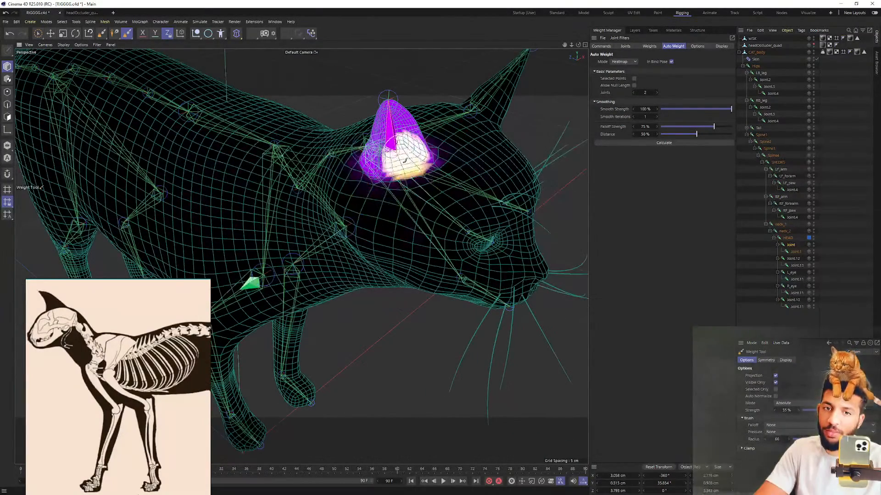
pyautogui.keyDown('alt'); pyautogui.moveTo(408, 171); pyautogui.dragTo(463, 168); pyautogui.keyUp('alt')
pyautogui.keyDown('alt'); pyautogui.moveTo(500, 108); pyautogui.dragTo(366, 220); pyautogui.keyUp('alt')
pyautogui.moveTo(419, 152)
pyautogui.keyDown('alt'); pyautogui.mouseDown()
pyautogui.moveTo(419, 167)
pyautogui.moveTo(406, 171)
pyautogui.mouseUp(); pyautogui.keyUp('alt')
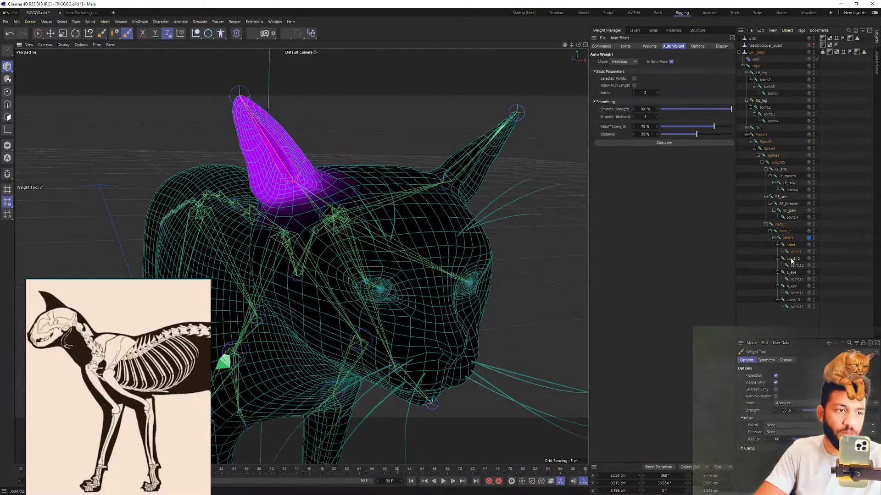
# Select Joint.12 and remove its spilled weight from the head so it mainly covers the left ear
pyautogui.keyDown('alt'); pyautogui.moveTo(463, 185); pyautogui.dragTo(375, 146); pyautogui.keyUp('alt')
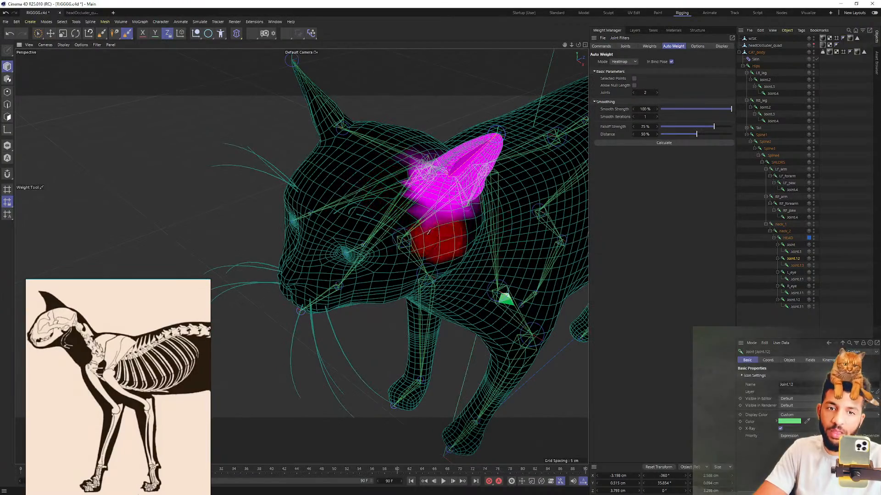
pyautogui.scroll(4, 465, 231)
pyautogui.keyDown('alt'); pyautogui.moveTo(503, 229); pyautogui.dragTo(441, 216); pyautogui.keyUp('alt')
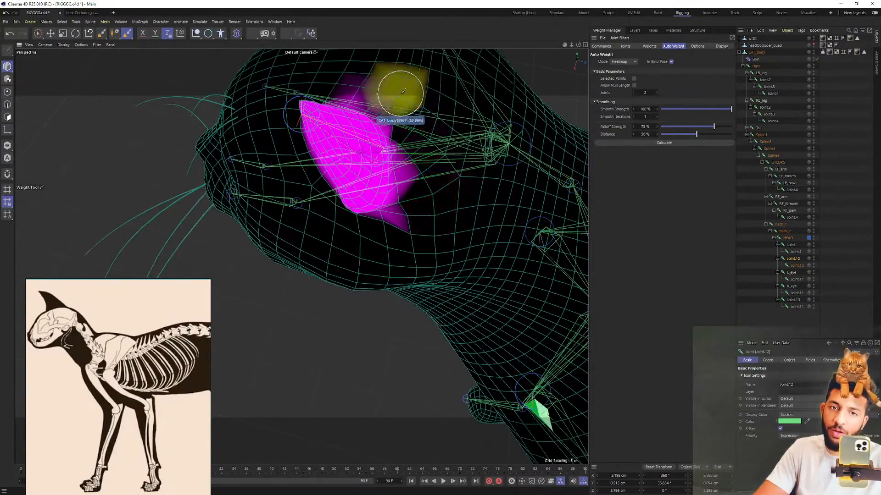
pyautogui.keyDown('alt'); pyautogui.moveTo(402, 91); pyautogui.dragTo(437, 99); pyautogui.keyUp('alt')
pyautogui.keyDown('alt'); pyautogui.moveTo(369, 100); pyautogui.dragTo(363, 162); pyautogui.keyUp('alt')
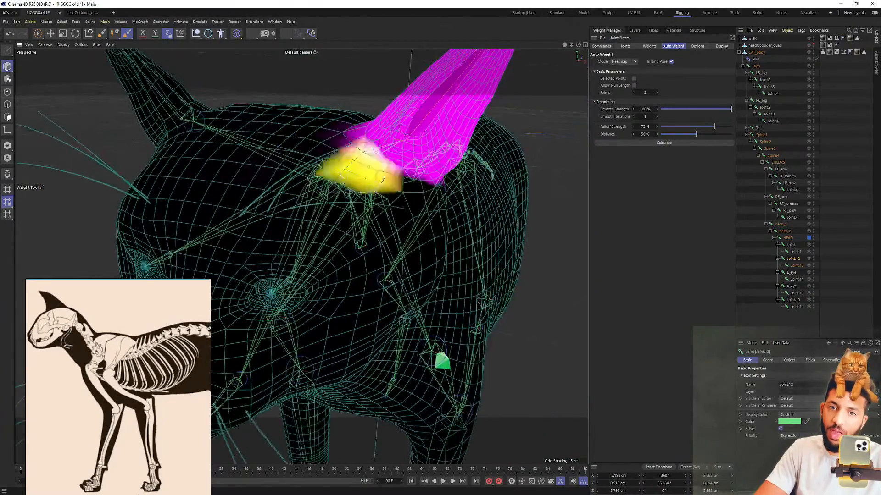
pyautogui.keyDown('alt'); pyautogui.moveTo(430, 163); pyautogui.dragTo(362, 159); pyautogui.keyUp('alt')
pyautogui.moveTo(424, 190)
pyautogui.keyDown('alt'); pyautogui.mouseDown()
pyautogui.moveTo(363, 243)
pyautogui.moveTo(417, 189)
pyautogui.mouseUp(); pyautogui.keyUp('alt')
pyautogui.keyDown('alt'); pyautogui.moveTo(444, 143); pyautogui.dragTo(463, 197); pyautogui.keyUp('alt')
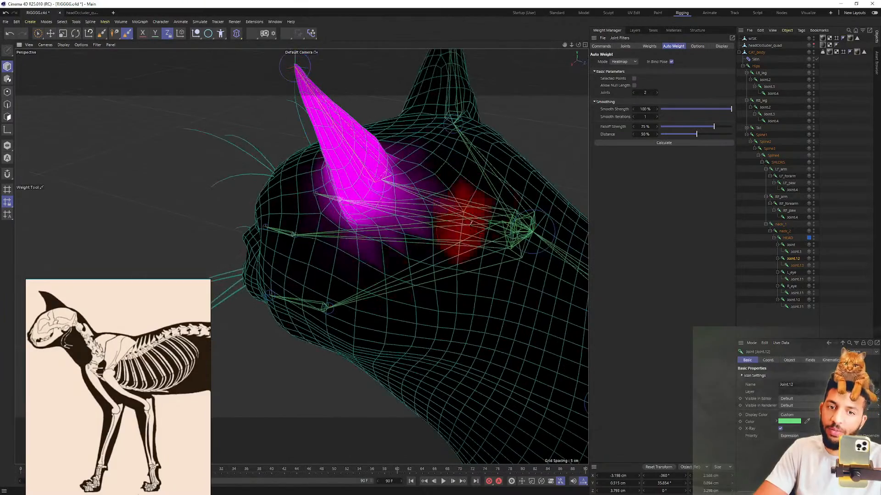
pyautogui.moveTo(452, 150)
pyautogui.keyDown('alt'); pyautogui.mouseDown()
pyautogui.moveTo(489, 189)
pyautogui.moveTo(450, 179)
pyautogui.moveTo(408, 152)
pyautogui.mouseUp(); pyautogui.keyUp('alt')
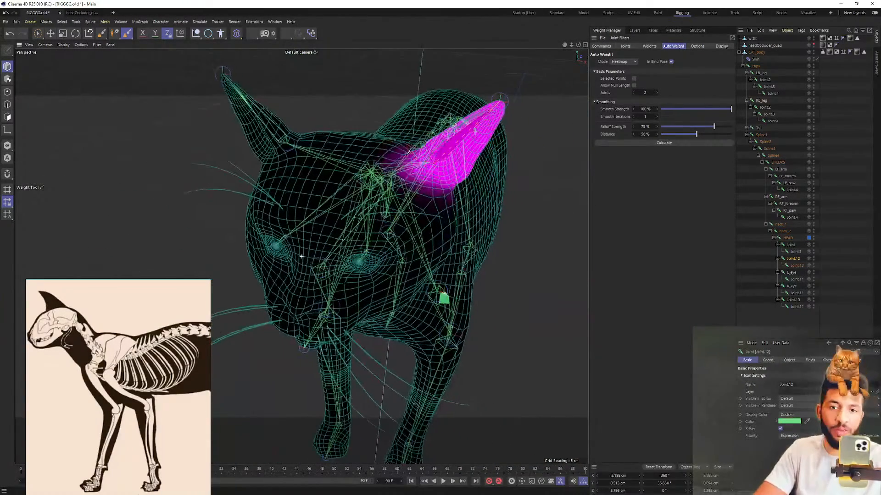
# Rotate the ear joints Joint and Joint.12 in turn to check the ear deformation, undoing each rotation
pyautogui.click(795, 252)
pyautogui.press('r')
pyautogui.moveTo(300, 168); pyautogui.dragTo(322, 146)
pyautogui.hotkey('ctrl', 'z')
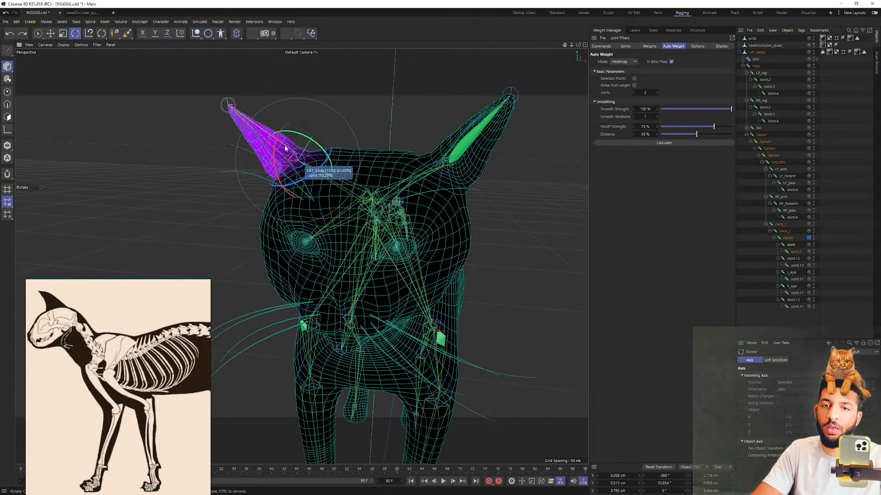
pyautogui.moveTo(261, 151); pyautogui.dragTo(213, 150)
pyautogui.hotkey('ctrl', 'z')
pyautogui.moveTo(309, 133); pyautogui.dragTo(247, 132)
pyautogui.click(788, 259)
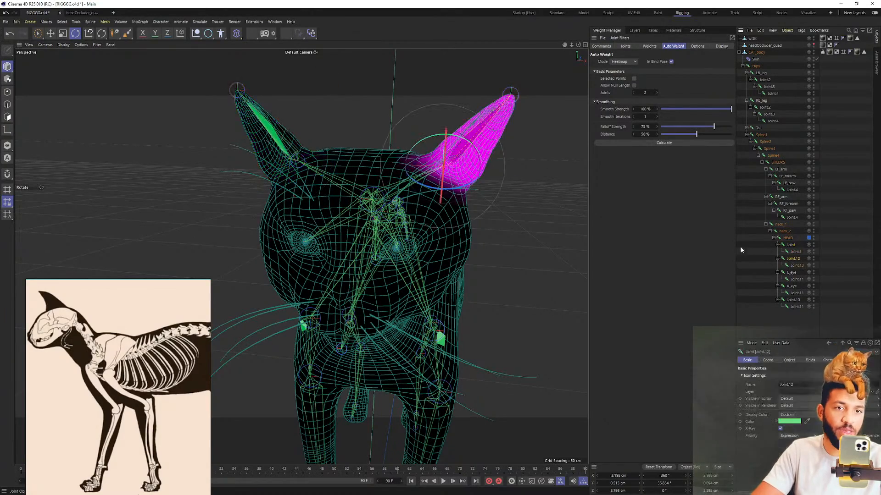
pyautogui.moveTo(469, 147); pyautogui.dragTo(507, 177)
pyautogui.hotkey('ctrl', 'z')
pyautogui.hotkey('ctrl', 'z')
# Test-rotate HEAD and undo it, and select HEAD with all its child joints to examine their combined weights
pyautogui.keyDown('alt'); pyautogui.moveTo(389, 144); pyautogui.dragTo(270, 163); pyautogui.keyUp('alt')
pyautogui.click(788, 239)
pyautogui.moveTo(442, 159)
pyautogui.keyDown('alt'); pyautogui.mouseDown()
pyautogui.moveTo(472, 151)
pyautogui.moveTo(431, 158)
pyautogui.mouseUp(); pyautogui.keyUp('alt')
pyautogui.hotkey('ctrl', 'z')
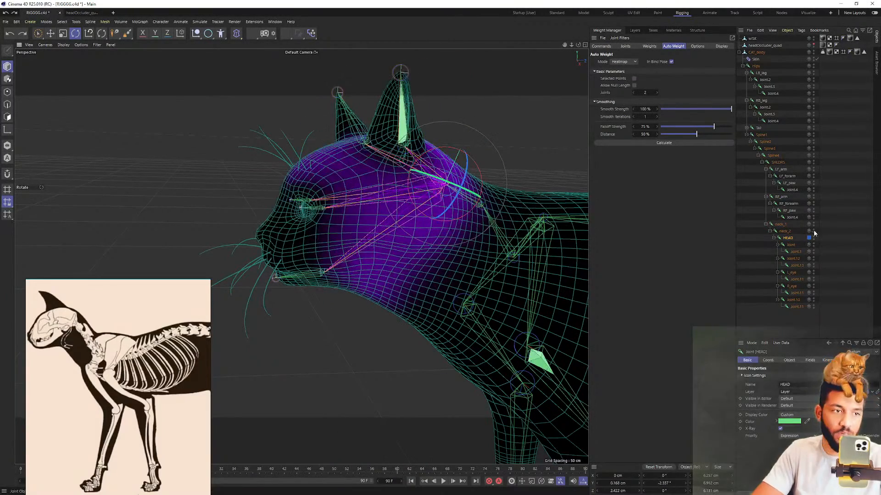
pyautogui.keyDown('shift'); pyautogui.click(793, 309); pyautogui.keyUp('shift')
pyautogui.moveTo(285, 193)
pyautogui.keyDown('alt'); pyautogui.mouseDown()
pyautogui.moveTo(357, 202)
pyautogui.moveTo(289, 200)
pyautogui.mouseUp(); pyautogui.keyUp('alt')
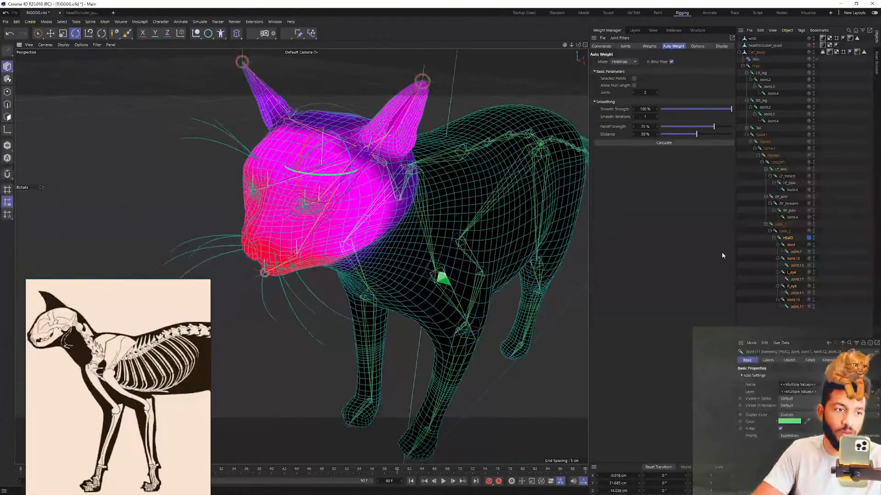
# Select L_eye, turn off the Weight Tool's Projection option, and clear the joint's weight from the body surface, leaving the eyes weighted
pyautogui.click(790, 274)
pyautogui.keyDown('alt'); pyautogui.moveTo(299, 150); pyautogui.dragTo(354, 166); pyautogui.keyUp('alt')
pyautogui.scroll(5, 353, 165)
pyautogui.keyDown('alt'); pyautogui.moveTo(373, 137); pyautogui.dragTo(280, 103); pyautogui.keyUp('alt')
pyautogui.click(126, 33)
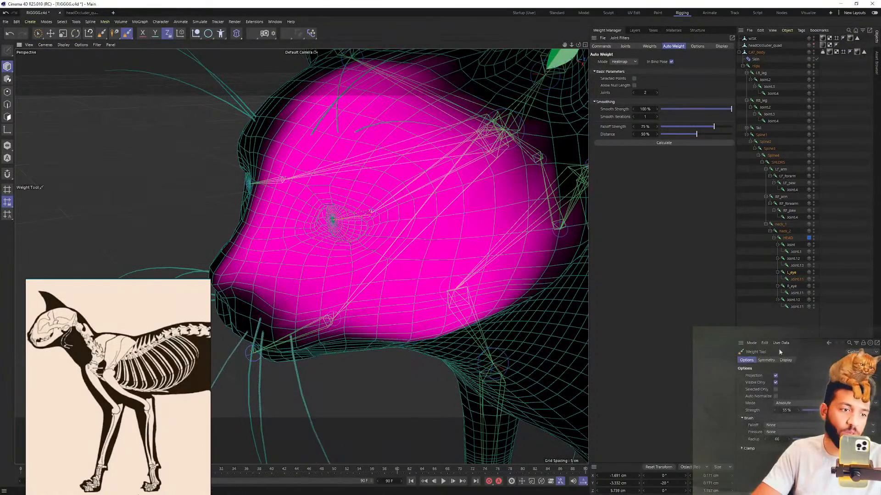
pyautogui.click(776, 377)
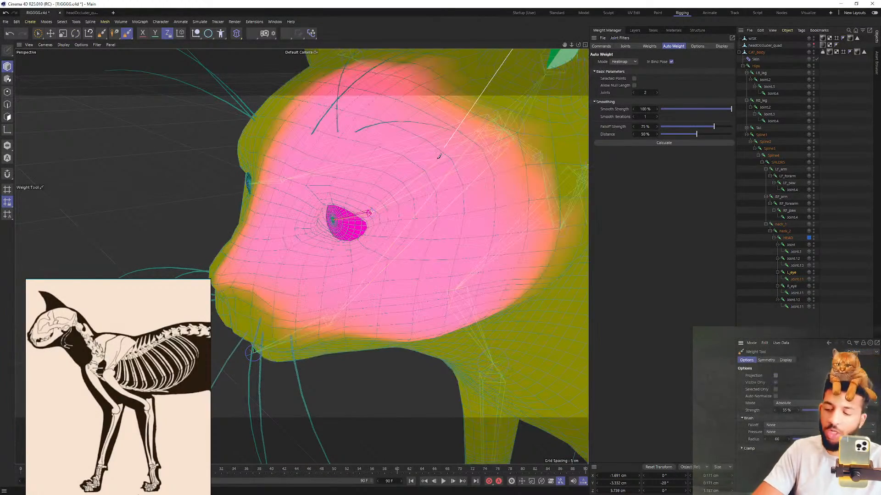
pyautogui.moveTo(439, 156); pyautogui.dragTo(466, 155)
pyautogui.hotkey('ctrl', 'z')
pyautogui.moveTo(362, 153)
pyautogui.keyDown('alt'); pyautogui.mouseDown()
pyautogui.moveTo(390, 145)
pyautogui.moveTo(353, 162)
pyautogui.moveTo(309, 164)
pyautogui.moveTo(381, 172)
pyautogui.mouseUp(); pyautogui.keyUp('alt')
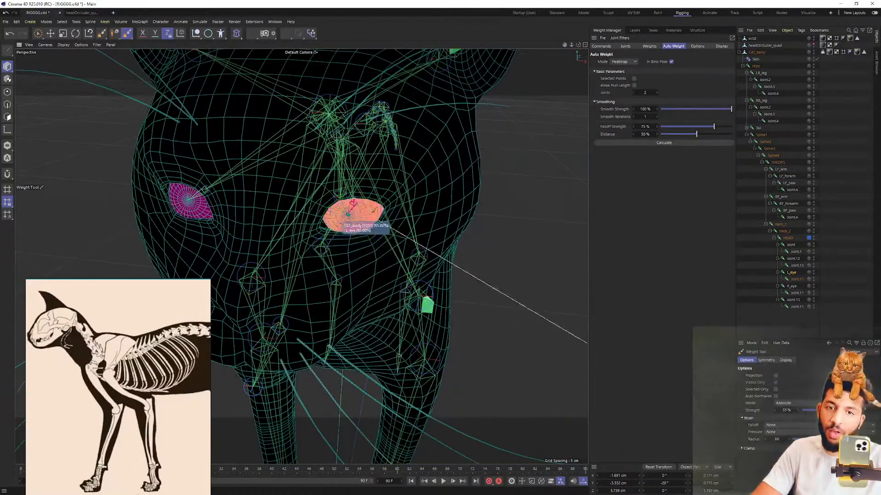
# Select R_eye and clear its weight from the body surface, leaving only the right eyeball weighted
pyautogui.keyDown('alt'); pyautogui.moveTo(526, 214); pyautogui.dragTo(451, 170); pyautogui.keyUp('alt')
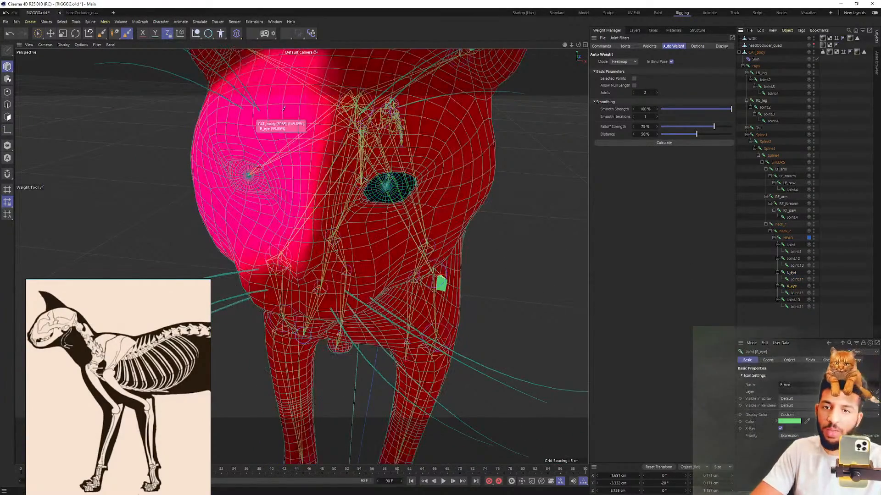
pyautogui.hotkey('ctrl', 'z')
pyautogui.keyDown('alt'); pyautogui.moveTo(281, 258); pyautogui.dragTo(302, 257); pyautogui.keyUp('alt')
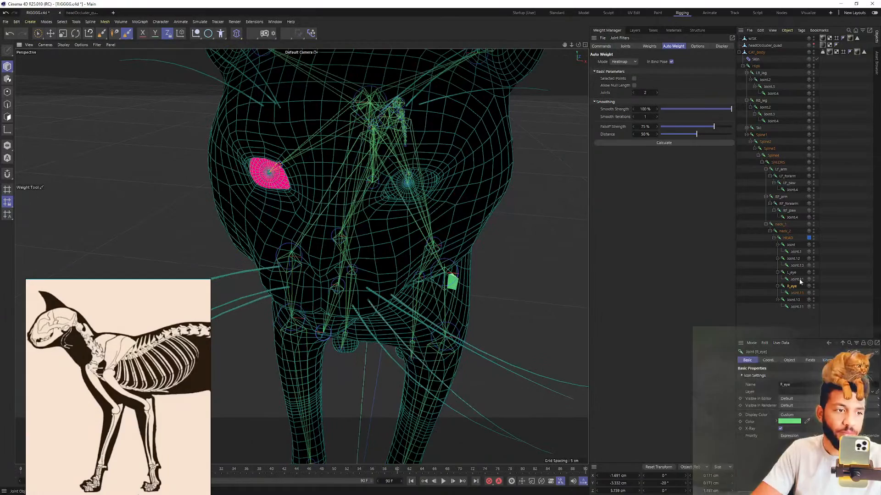
pyautogui.keyDown('alt'); pyautogui.moveTo(463, 192); pyautogui.dragTo(456, 199); pyautogui.keyUp('alt')
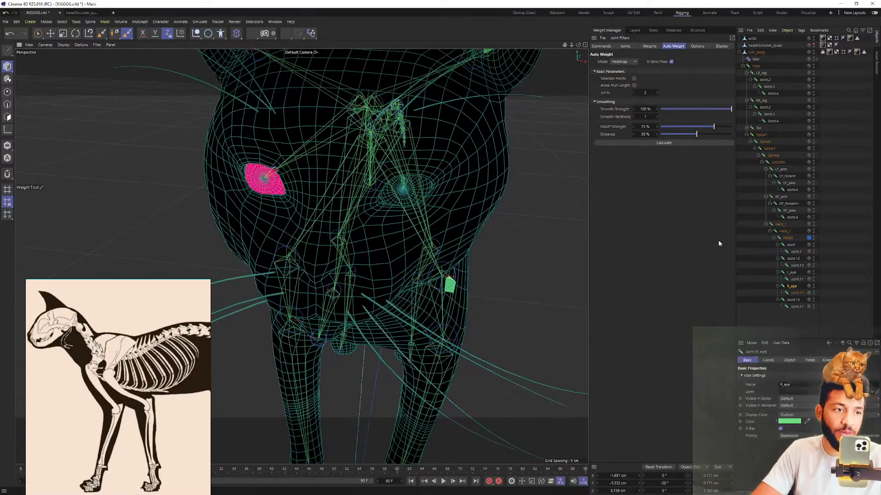
# Rotate the HEAD joint twice to check how the face and eyes follow, undoing each rotation
pyautogui.click(789, 237)
pyautogui.scroll(-3, 412, 160)
pyautogui.press('e')
pyautogui.moveTo(413, 151)
pyautogui.keyDown('alt'); pyautogui.mouseDown()
pyautogui.moveTo(440, 130)
pyautogui.moveTo(419, 133)
pyautogui.moveTo(409, 161)
pyautogui.mouseUp(); pyautogui.keyUp('alt')
pyautogui.press('r')
pyautogui.moveTo(492, 152); pyautogui.dragTo(436, 152)
pyautogui.hotkey('ctrl', 'z')
pyautogui.keyDown('alt'); pyautogui.moveTo(418, 171); pyautogui.dragTo(412, 181, button='middle'); pyautogui.keyUp('alt')
pyautogui.moveTo(464, 152); pyautogui.dragTo(399, 168)
pyautogui.hotkey('ctrl', 'z')
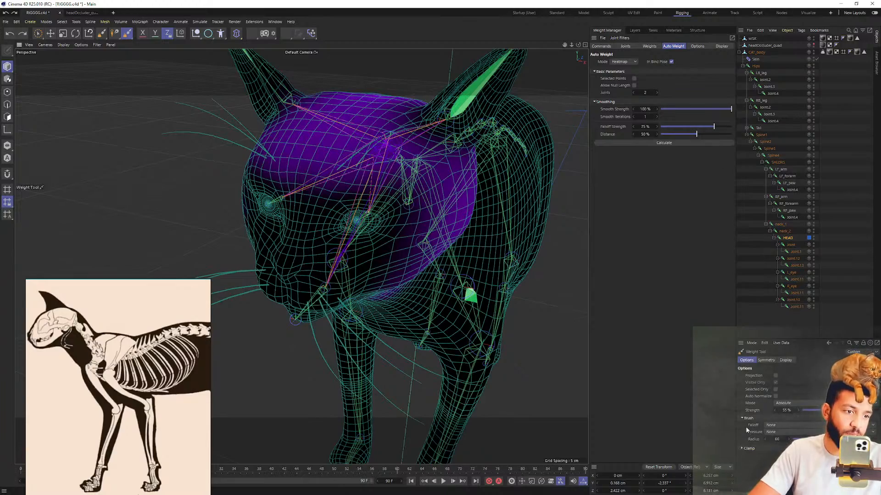
# Turn Projection back on and paint HEAD weight at 55% strength between the eyes and along the nose bridge
pyautogui.click(776, 376)
pyautogui.keyDown('alt'); pyautogui.moveTo(349, 193); pyautogui.dragTo(304, 196); pyautogui.keyUp('alt')
pyautogui.scroll(5, 312, 187)
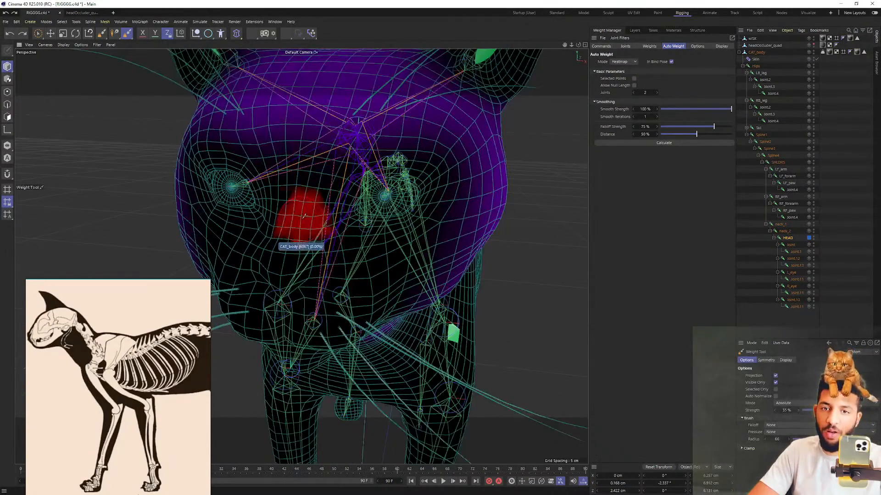
pyautogui.scroll(-4, 404, 147)
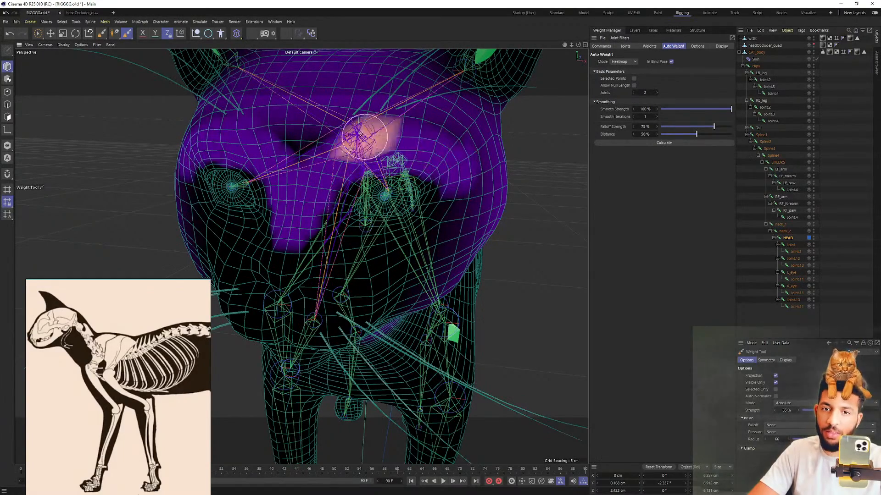
pyautogui.scroll(3, 454, 206)
# Paint HEAD weight at 55% strength across the nose, muzzle and cheek of the cat's face
pyautogui.moveTo(502, 250)
pyautogui.keyDown('alt'); pyautogui.mouseDown()
pyautogui.moveTo(454, 205)
pyautogui.moveTo(467, 182)
pyautogui.mouseUp(); pyautogui.keyUp('alt')
pyautogui.moveTo(388, 230)
pyautogui.mouseDown()
pyautogui.moveTo(292, 256)
pyautogui.moveTo(403, 240)
pyautogui.moveTo(304, 226)
pyautogui.moveTo(299, 235)
pyautogui.mouseUp()
pyautogui.scroll(5, 301, 194)
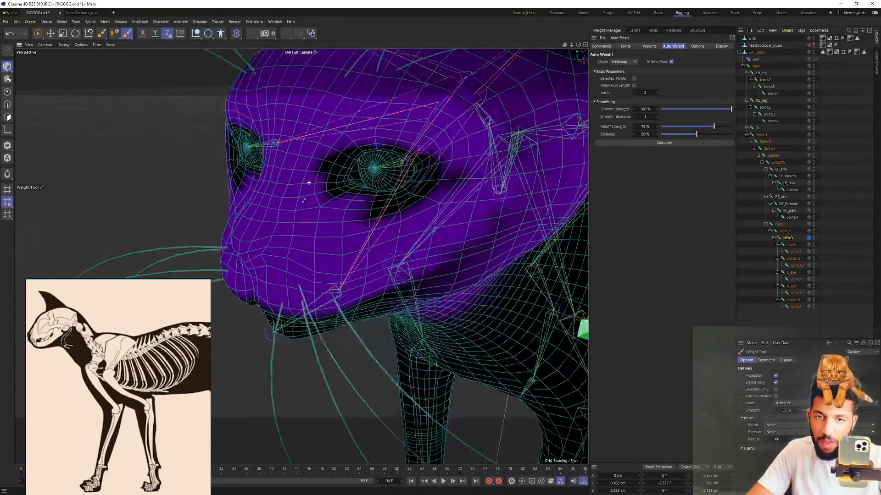
pyautogui.scroll(-4, 343, 131)
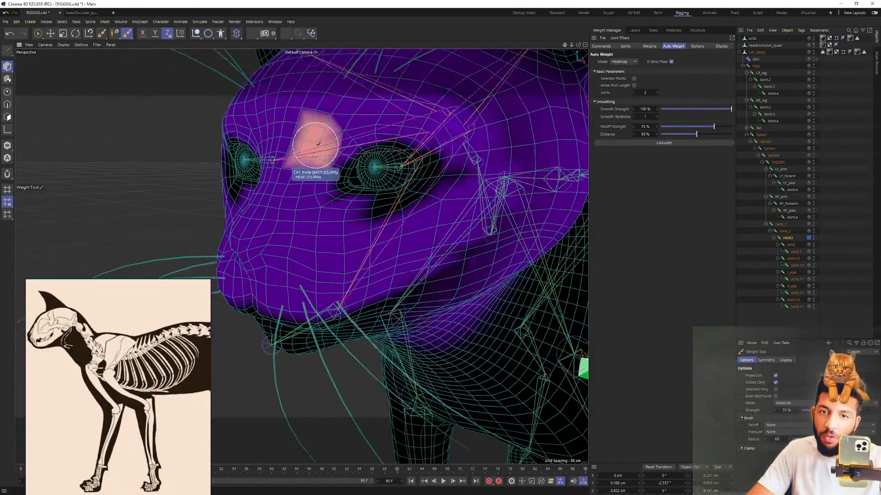
pyautogui.scroll(2, 327, 134)
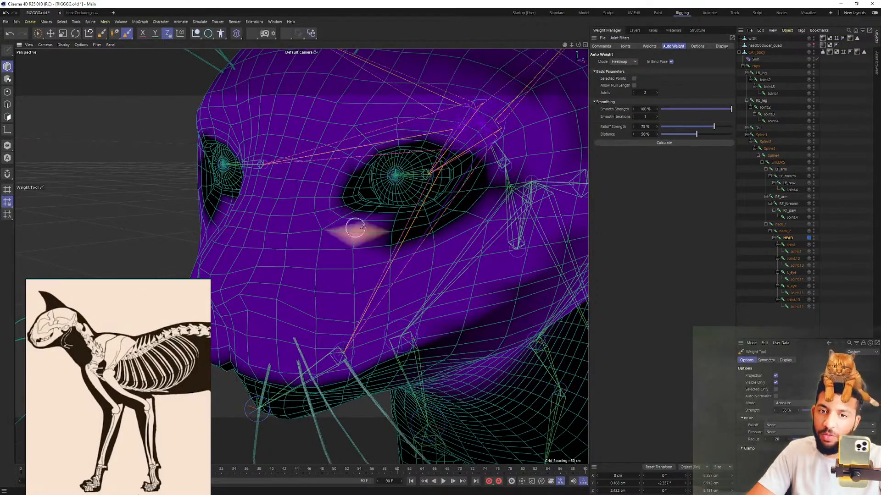
# Fill the HEAD weight in closer around the left eye and over the brow and forehead, adjusting the brush radius
pyautogui.moveTo(502, 165); pyautogui.dragTo(515, 164, button='middle')
pyautogui.keyDown('alt'); pyautogui.moveTo(514, 164); pyautogui.dragTo(502, 179); pyautogui.keyUp('alt')
pyautogui.keyDown('alt'); pyautogui.moveTo(457, 152); pyautogui.dragTo(490, 174); pyautogui.keyUp('alt')
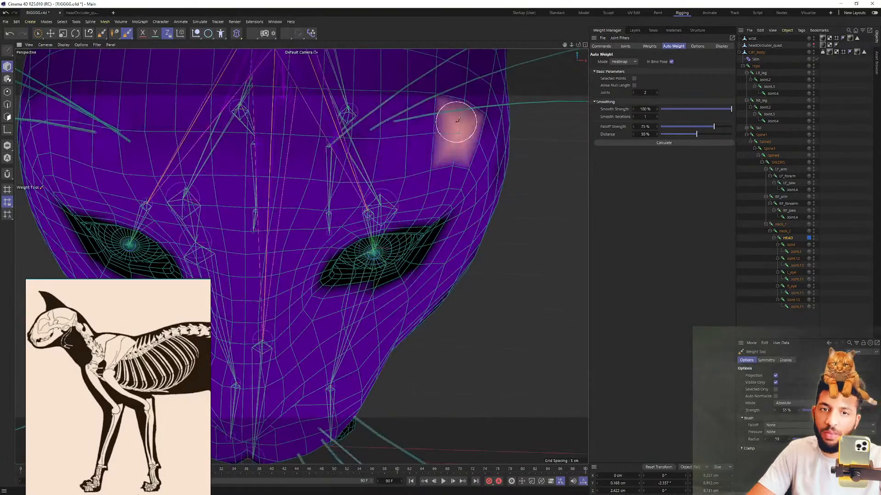
pyautogui.scroll(-5, 251, 119)
pyautogui.keyDown('alt'); pyautogui.moveTo(301, 250); pyautogui.dragTo(321, 238); pyautogui.keyUp('alt')
pyautogui.scroll(5, 436, 142)
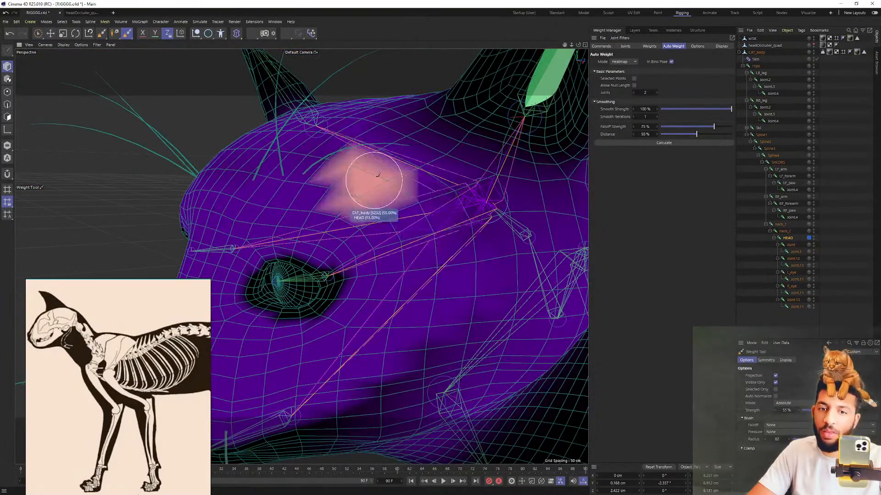
# Paint HEAD weight on the skin at the outer corner and cheek side of the left eye socket
pyautogui.moveTo(378, 175)
pyautogui.keyDown('alt'); pyautogui.mouseDown()
pyautogui.moveTo(466, 243)
pyautogui.moveTo(495, 188)
pyautogui.moveTo(471, 230)
pyautogui.moveTo(428, 230)
pyautogui.moveTo(367, 257)
pyautogui.moveTo(393, 196)
pyautogui.moveTo(295, 142)
pyautogui.mouseUp(); pyautogui.keyUp('alt')
pyautogui.moveTo(334, 209)
pyautogui.keyDown('alt'); pyautogui.mouseDown()
pyautogui.moveTo(346, 181)
pyautogui.moveTo(383, 197)
pyautogui.moveTo(402, 238)
pyautogui.mouseUp(); pyautogui.keyUp('alt')
pyautogui.keyDown('alt'); pyautogui.moveTo(509, 253); pyautogui.dragTo(480, 233); pyautogui.keyUp('alt')
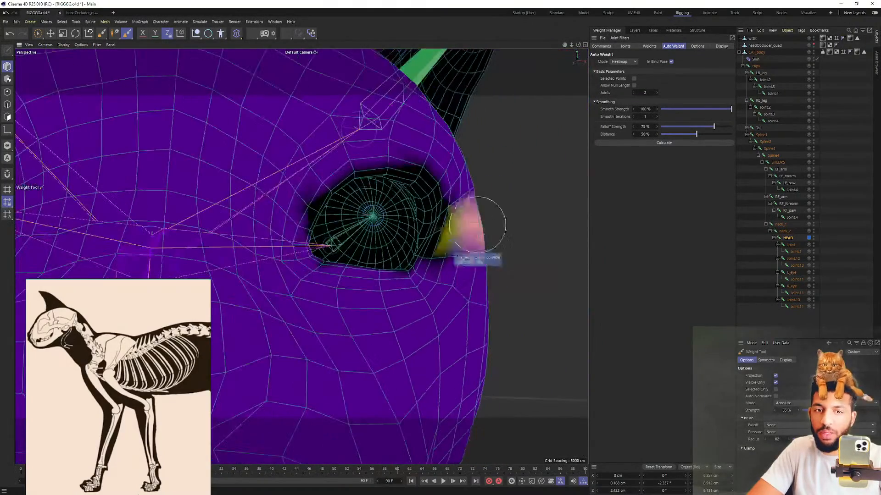
pyautogui.keyDown('alt'); pyautogui.moveTo(460, 265); pyautogui.dragTo(456, 178); pyautogui.keyUp('alt')
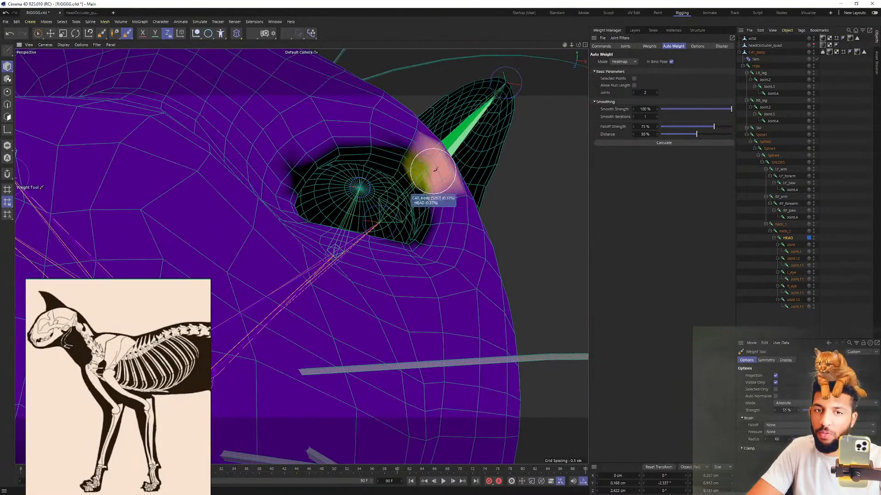
pyautogui.moveTo(268, 178)
pyautogui.keyDown('alt'); pyautogui.mouseDown()
pyautogui.moveTo(250, 173)
pyautogui.moveTo(310, 147)
pyautogui.mouseUp(); pyautogui.keyUp('alt')
pyautogui.keyDown('alt'); pyautogui.moveTo(288, 304); pyautogui.dragTo(324, 214); pyautogui.keyUp('alt')
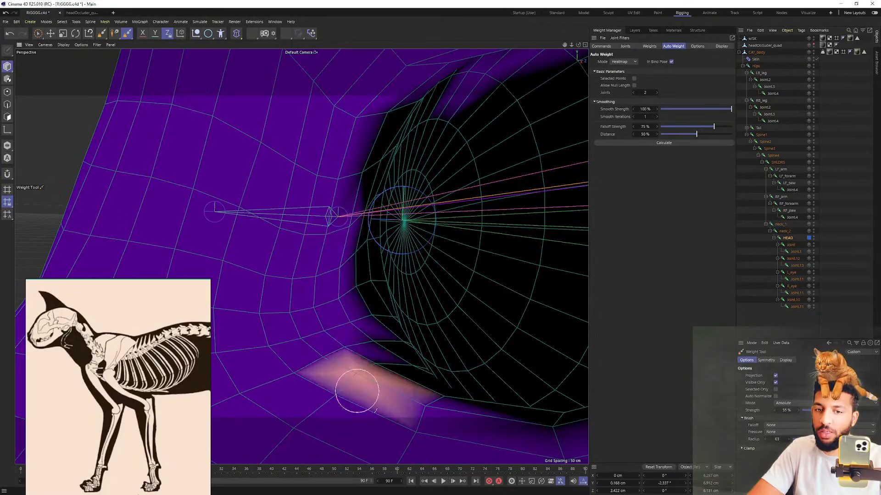
# Paint HEAD weight into the left eyelid rim and inner eye corner, right up to the eyeball
pyautogui.keyDown('alt'); pyautogui.moveTo(342, 391); pyautogui.dragTo(328, 345); pyautogui.keyUp('alt')
pyautogui.keyDown('alt'); pyautogui.moveTo(442, 328); pyautogui.dragTo(367, 315); pyautogui.keyUp('alt')
pyautogui.keyDown('alt'); pyautogui.moveTo(404, 283); pyautogui.dragTo(388, 195); pyautogui.keyUp('alt')
pyautogui.keyDown('alt'); pyautogui.moveTo(387, 271); pyautogui.dragTo(264, 200); pyautogui.keyUp('alt')
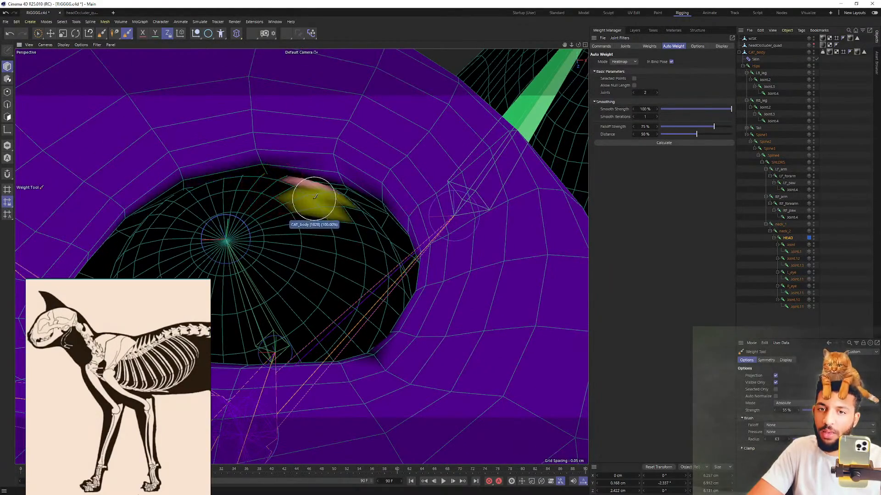
pyautogui.moveTo(362, 155)
pyautogui.keyDown('alt'); pyautogui.mouseDown()
pyautogui.moveTo(328, 161)
pyautogui.moveTo(308, 178)
pyautogui.moveTo(372, 169)
pyautogui.moveTo(337, 182)
pyautogui.mouseUp(); pyautogui.keyUp('alt')
pyautogui.scroll(-5, 337, 182)
pyautogui.keyDown('alt'); pyautogui.moveTo(342, 149); pyautogui.dragTo(302, 182); pyautogui.keyUp('alt')
pyautogui.scroll(4, 308, 188)
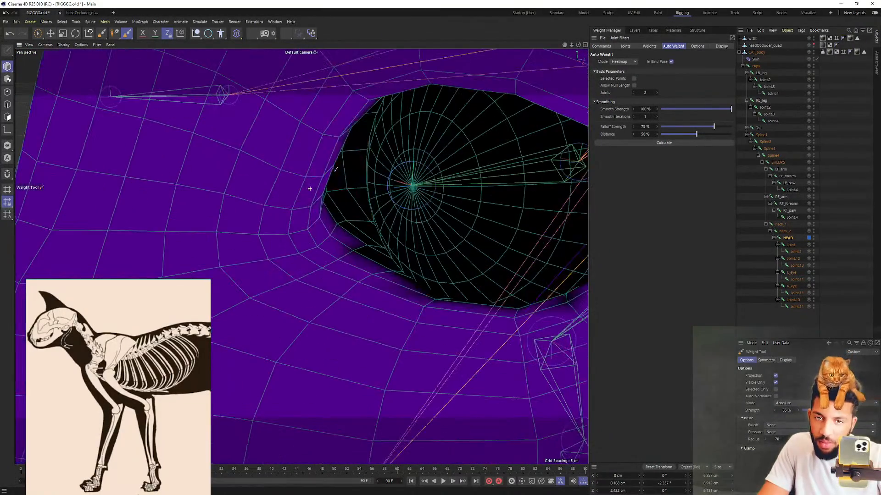
pyautogui.moveTo(342, 187)
pyautogui.keyDown('alt'); pyautogui.mouseDown(button='right')
pyautogui.moveTo(321, 199)
pyautogui.moveTo(349, 177)
pyautogui.mouseUp(button='right'); pyautogui.keyUp('alt')
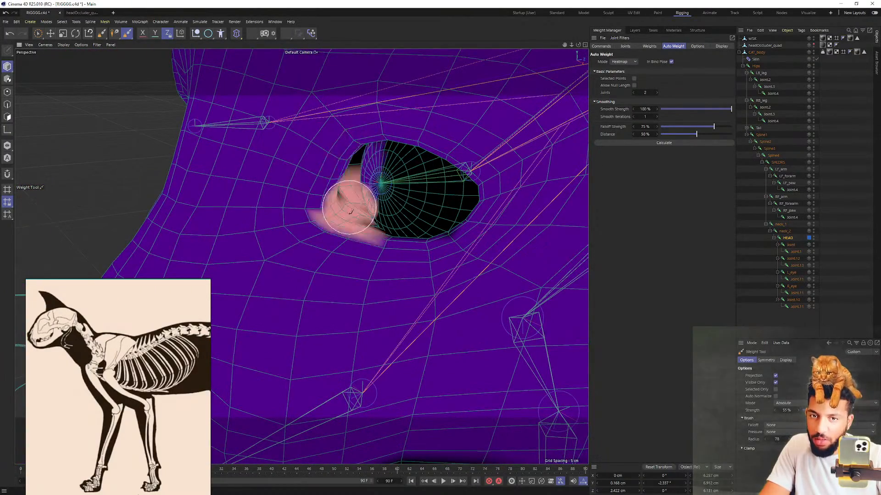
# Undo the last eyelid stroke and fill the eyelid folds with HEAD weight using a larger brush of radius 174
pyautogui.moveTo(332, 179)
pyautogui.keyDown('alt'); pyautogui.mouseDown()
pyautogui.moveTo(358, 156)
pyautogui.moveTo(364, 164)
pyautogui.mouseUp(); pyautogui.keyUp('alt')
pyautogui.hotkey('ctrl', 'z')
pyautogui.keyDown('alt'); pyautogui.moveTo(393, 132); pyautogui.dragTo(457, 187); pyautogui.keyUp('alt')
pyautogui.keyDown('alt'); pyautogui.moveTo(457, 186); pyautogui.dragTo(469, 175, button='right'); pyautogui.keyUp('alt')
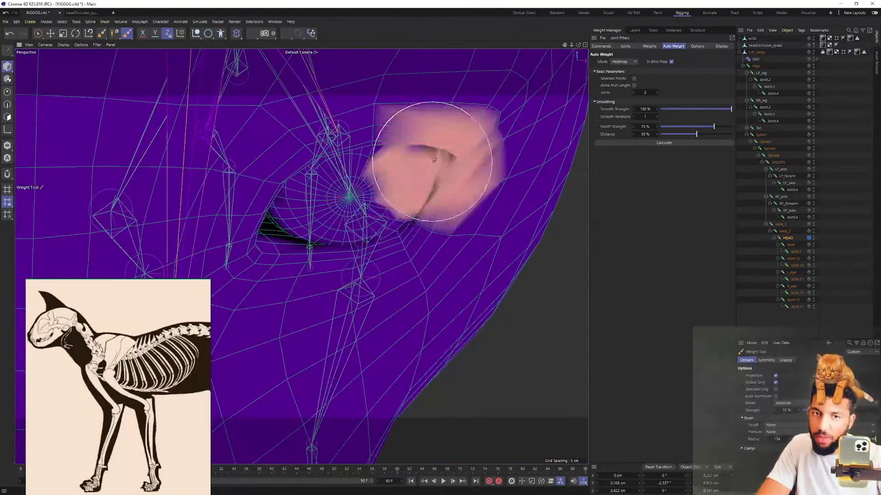
pyautogui.scroll(8, 269, 226)
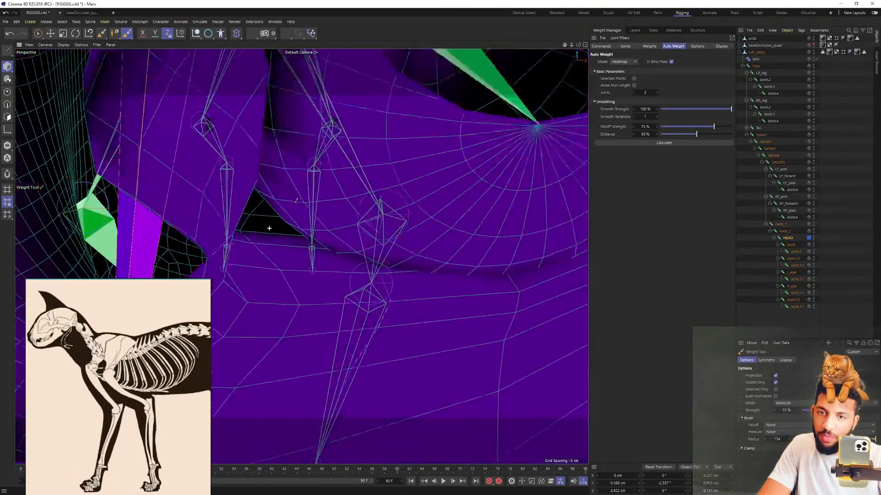
pyautogui.scroll(-12, 254, 199)
pyautogui.scroll(4, 294, 178)
pyautogui.keyDown('alt'); pyautogui.moveTo(299, 178); pyautogui.dragTo(377, 166); pyautogui.keyUp('alt')
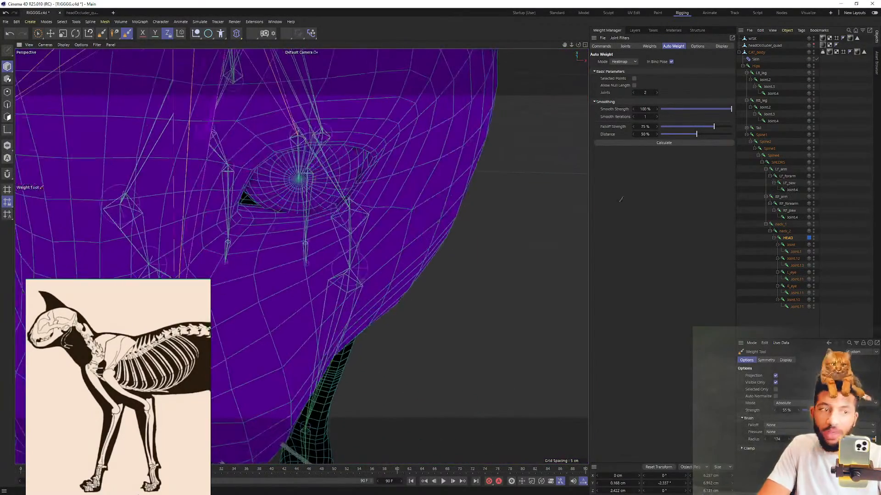
# Clear the HEAD weight from both eyeballs with the Weight Tool's Projection option off, and turn Projection back on
pyautogui.click(776, 377)
pyautogui.keyDown('ctrl'); pyautogui.click(338, 190); pyautogui.keyUp('ctrl')
pyautogui.keyDown('alt'); pyautogui.moveTo(337, 206); pyautogui.dragTo(320, 189); pyautogui.keyUp('alt')
pyautogui.keyDown('alt'); pyautogui.moveTo(381, 192); pyautogui.dragTo(424, 190); pyautogui.keyUp('alt')
pyautogui.scroll(4, 301, 255)
pyautogui.keyDown('alt'); pyautogui.moveTo(310, 179); pyautogui.dragTo(257, 172); pyautogui.keyUp('alt')
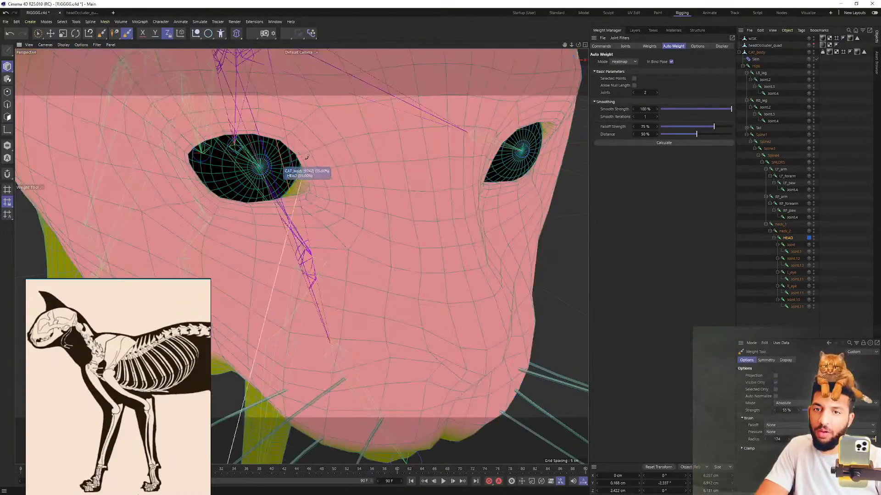
pyautogui.scroll(3, 313, 167)
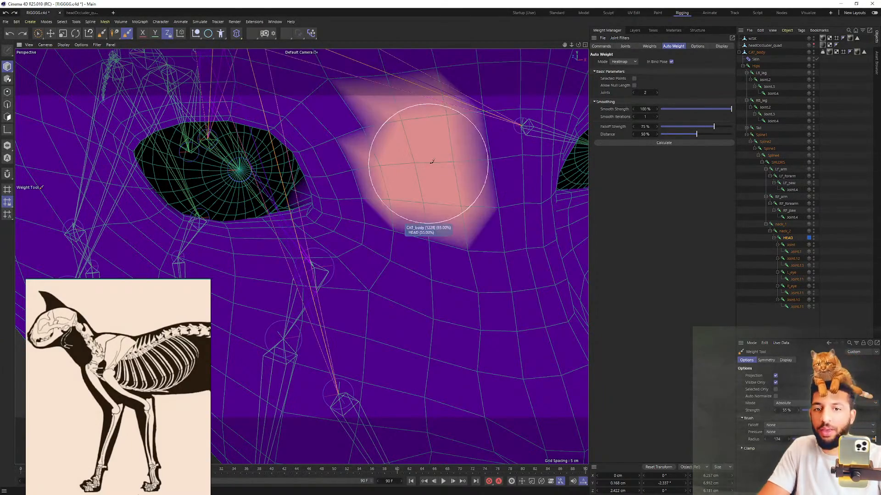
# Paint HEAD weight along the upper lip and the side of the muzzle above the mouth, leaving out the lower jaw
pyautogui.scroll(-8, 422, 165)
pyautogui.keyDown('alt'); pyautogui.moveTo(422, 165); pyautogui.dragTo(320, 153); pyautogui.keyUp('alt')
pyautogui.moveTo(302, 256)
pyautogui.keyDown('alt'); pyautogui.mouseDown()
pyautogui.moveTo(220, 250)
pyautogui.moveTo(366, 243)
pyautogui.mouseUp(); pyautogui.keyUp('alt')
pyautogui.moveTo(507, 216)
pyautogui.keyDown('alt'); pyautogui.mouseDown()
pyautogui.moveTo(403, 167)
pyautogui.moveTo(486, 153)
pyautogui.mouseUp(); pyautogui.keyUp('alt')
pyautogui.scroll(-4, 427, 151)
pyautogui.keyDown('alt'); pyautogui.moveTo(358, 136); pyautogui.dragTo(252, 124); pyautogui.keyUp('alt')
pyautogui.keyDown('alt'); pyautogui.moveTo(223, 155); pyautogui.dragTo(319, 106); pyautogui.keyUp('alt')
pyautogui.scroll(4, 209, 111)
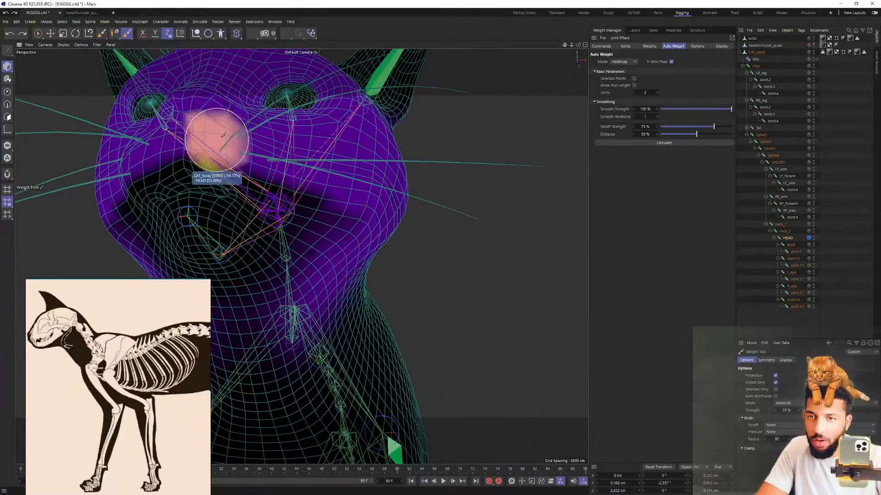
pyautogui.keyDown('alt'); pyautogui.moveTo(217, 138); pyautogui.dragTo(295, 95); pyautogui.keyUp('alt')
pyautogui.keyDown('alt'); pyautogui.moveTo(434, 142); pyautogui.dragTo(332, 185); pyautogui.keyUp('alt')
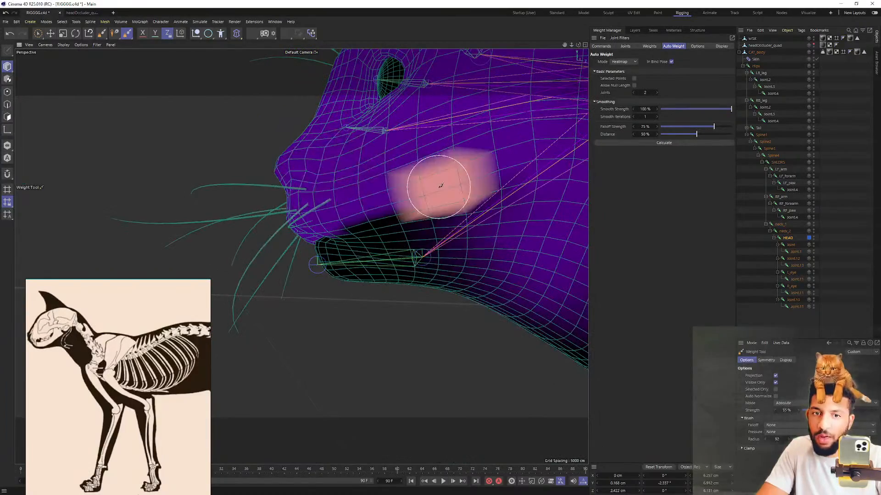
pyautogui.keyDown('alt'); pyautogui.moveTo(492, 186); pyautogui.dragTo(348, 171); pyautogui.keyUp('alt')
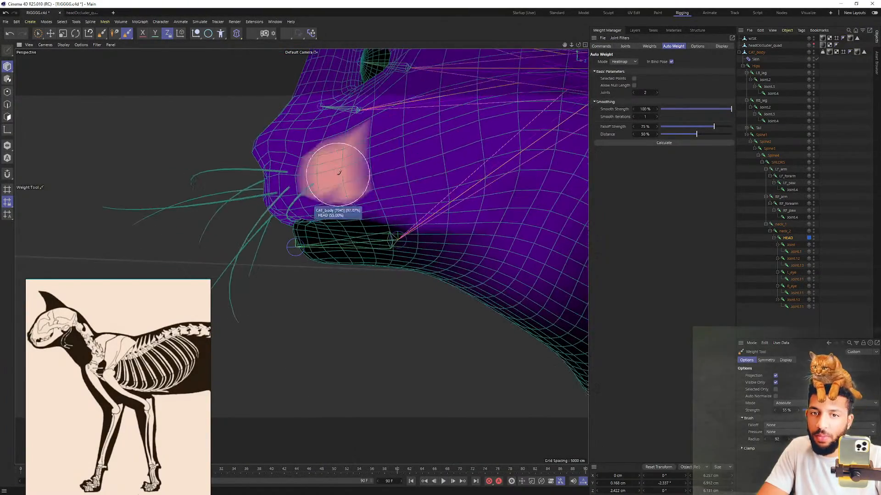
# Paint HEAD weight over the throat behind the lower jaw and across the top of the head, enlarging the brush
pyautogui.moveTo(391, 189)
pyautogui.keyDown('alt'); pyautogui.mouseDown()
pyautogui.moveTo(301, 256)
pyautogui.moveTo(411, 199)
pyautogui.moveTo(421, 170)
pyautogui.moveTo(415, 229)
pyautogui.moveTo(433, 192)
pyautogui.moveTo(321, 185)
pyautogui.moveTo(394, 296)
pyautogui.mouseUp(); pyautogui.keyUp('alt')
pyautogui.moveTo(411, 253)
pyautogui.keyDown('alt'); pyautogui.mouseDown()
pyautogui.moveTo(301, 257)
pyautogui.moveTo(354, 182)
pyautogui.mouseUp(); pyautogui.keyUp('alt')
pyautogui.keyDown('alt'); pyautogui.moveTo(293, 127); pyautogui.dragTo(226, 237); pyautogui.keyUp('alt')
pyautogui.moveTo(391, 208)
pyautogui.keyDown('alt'); pyautogui.mouseDown()
pyautogui.moveTo(379, 171)
pyautogui.moveTo(355, 164)
pyautogui.mouseUp(); pyautogui.keyUp('alt')
pyautogui.moveTo(397, 146)
pyautogui.keyDown('alt'); pyautogui.mouseDown()
pyautogui.moveTo(383, 138)
pyautogui.moveTo(413, 142)
pyautogui.moveTo(489, 113)
pyautogui.moveTo(348, 181)
pyautogui.mouseUp(); pyautogui.keyUp('alt')
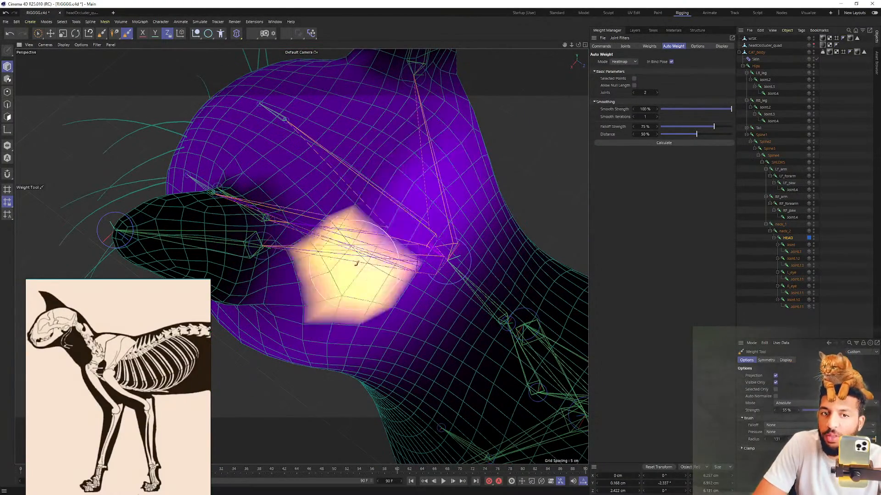
pyautogui.moveTo(398, 251); pyautogui.dragTo(437, 251, button='middle')
pyautogui.moveTo(315, 145)
pyautogui.keyDown('alt'); pyautogui.mouseDown()
pyautogui.moveTo(384, 310)
pyautogui.moveTo(453, 226)
pyautogui.moveTo(433, 252)
pyautogui.moveTo(238, 271)
pyautogui.moveTo(331, 156)
pyautogui.mouseUp(); pyautogui.keyUp('alt')
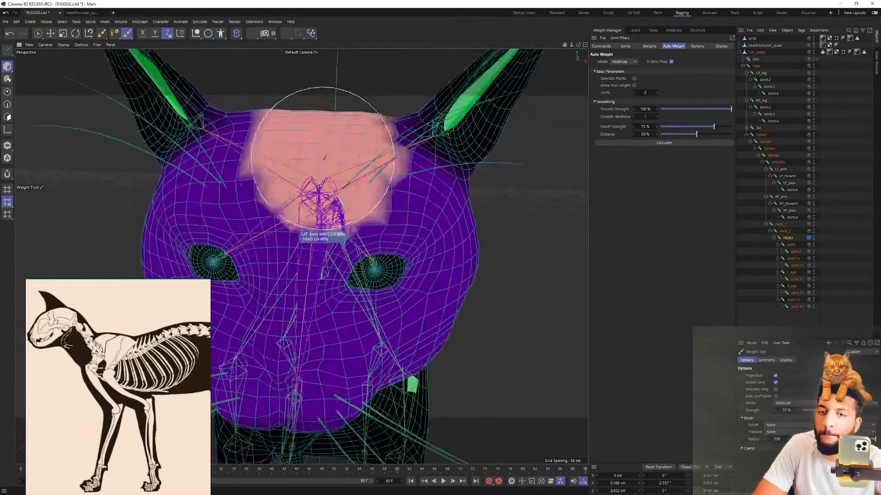
# Rotate the HEAD joint to check how the face and eyes deform, and undo the rotation
pyautogui.scroll(-6, 316, 170)
pyautogui.keyDown('alt'); pyautogui.moveTo(301, 257); pyautogui.dragTo(401, 185); pyautogui.keyUp('alt')
pyautogui.press('r')
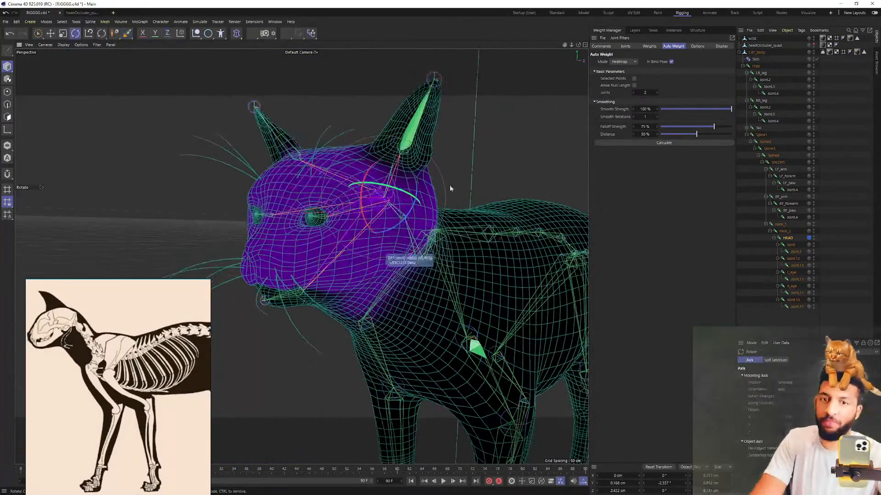
pyautogui.moveTo(391, 229)
pyautogui.mouseDown()
pyautogui.moveTo(384, 171)
pyautogui.moveTo(393, 210)
pyautogui.moveTo(388, 192)
pyautogui.moveTo(384, 220)
pyautogui.mouseUp()
pyautogui.hotkey('ctrl', 'z')
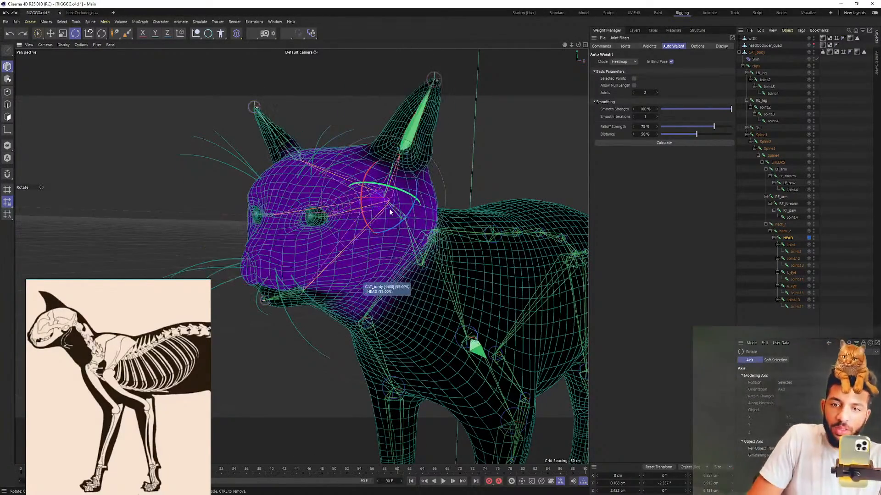
# Select the jaw joint Joint.10 and clear its weight from the nose and upper muzzle with the Weight Tool
pyautogui.click(793, 300)
pyautogui.scroll(2, 271, 257)
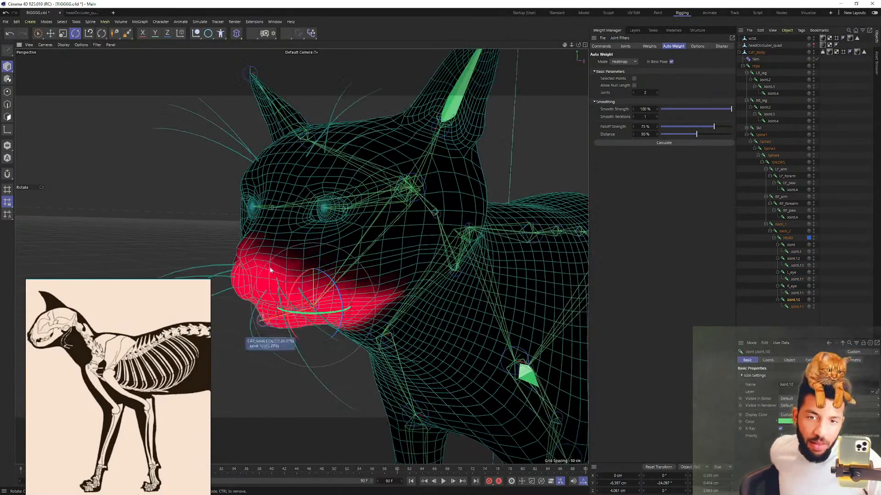
pyautogui.scroll(3, 307, 304)
pyautogui.keyDown('alt'); pyautogui.moveTo(334, 219); pyautogui.dragTo(411, 152); pyautogui.keyUp('alt')
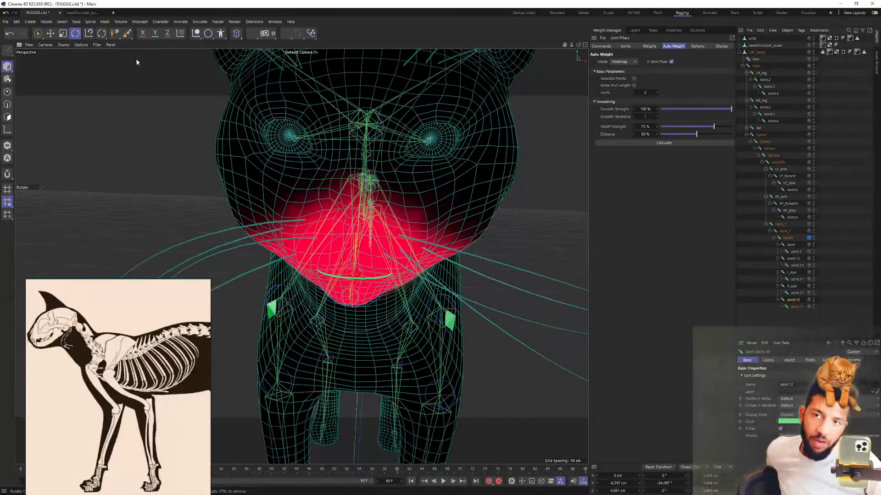
pyautogui.click(127, 33)
pyautogui.moveTo(362, 135)
pyautogui.mouseDown()
pyautogui.moveTo(349, 165)
pyautogui.moveTo(382, 171)
pyautogui.moveTo(376, 159)
pyautogui.mouseUp()
pyautogui.moveTo(383, 154); pyautogui.dragTo(377, 155, button='middle')
pyautogui.keyDown('ctrl'); pyautogui.moveTo(376, 170); pyautogui.dragTo(344, 229); pyautogui.keyUp('ctrl')
# Clear more of the Joint.10 weight from the cheeks and upper lip with a smaller brush
pyautogui.moveTo(464, 214)
pyautogui.keyDown('alt'); pyautogui.mouseDown()
pyautogui.moveTo(381, 195)
pyautogui.moveTo(337, 208)
pyautogui.moveTo(416, 215)
pyautogui.mouseUp(); pyautogui.keyUp('alt')
pyautogui.click(395, 203)
pyautogui.moveTo(320, 215)
pyautogui.keyDown('alt'); pyautogui.mouseDown()
pyautogui.moveTo(351, 209)
pyautogui.moveTo(362, 181)
pyautogui.moveTo(347, 201)
pyautogui.mouseUp(); pyautogui.keyUp('alt')
pyautogui.scroll(5, 347, 201)
pyautogui.moveTo(360, 230); pyautogui.dragTo(347, 231, button='middle')
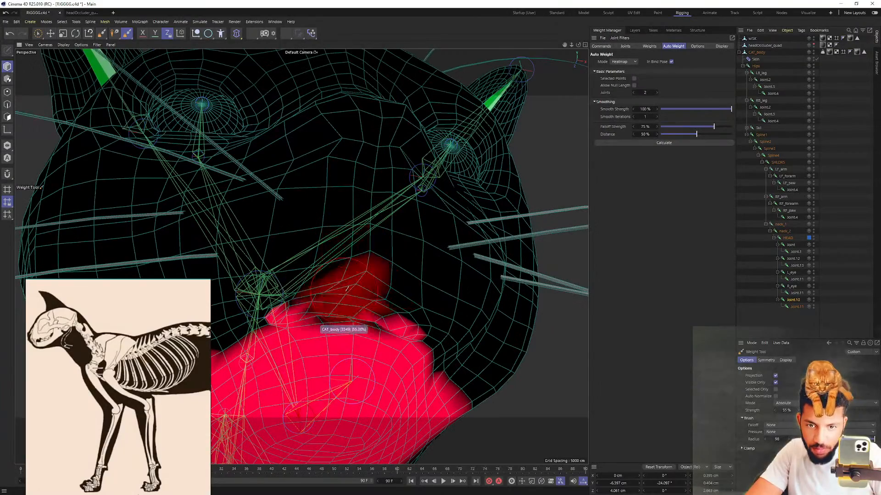
pyautogui.scroll(6, 347, 288)
pyautogui.moveTo(347, 279)
pyautogui.keyDown('alt'); pyautogui.mouseDown()
pyautogui.moveTo(424, 306)
pyautogui.moveTo(402, 258)
pyautogui.mouseUp(); pyautogui.keyUp('alt')
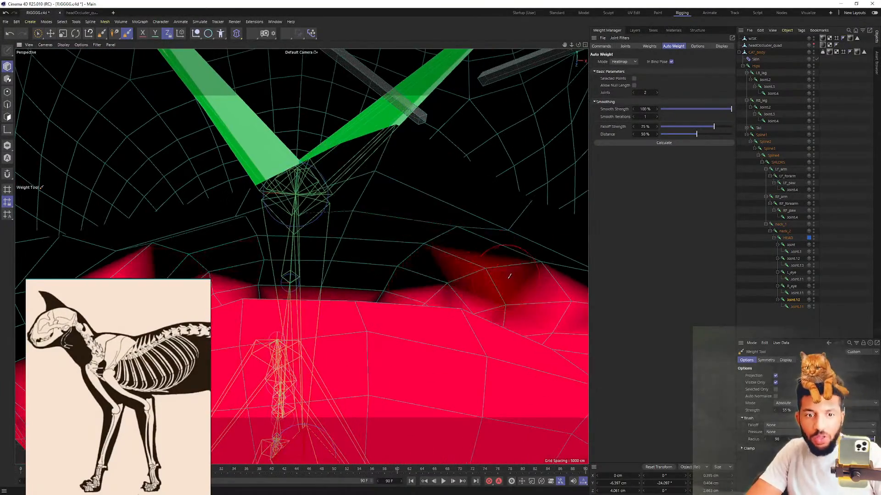
# Clear stray Joint.10 weight along the inner edge of the upper lip, undoing the misplaced stroke
pyautogui.moveTo(339, 285)
pyautogui.keyDown('alt'); pyautogui.mouseDown()
pyautogui.moveTo(301, 257)
pyautogui.moveTo(459, 220)
pyautogui.mouseUp(); pyautogui.keyUp('alt')
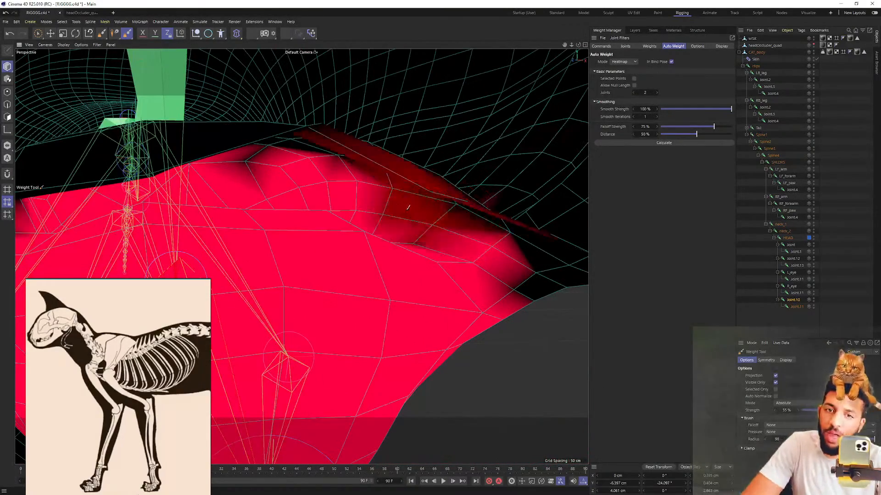
pyautogui.moveTo(316, 167)
pyautogui.keyDown('alt'); pyautogui.mouseDown()
pyautogui.moveTo(490, 117)
pyautogui.moveTo(446, 93)
pyautogui.mouseUp(); pyautogui.keyUp('alt')
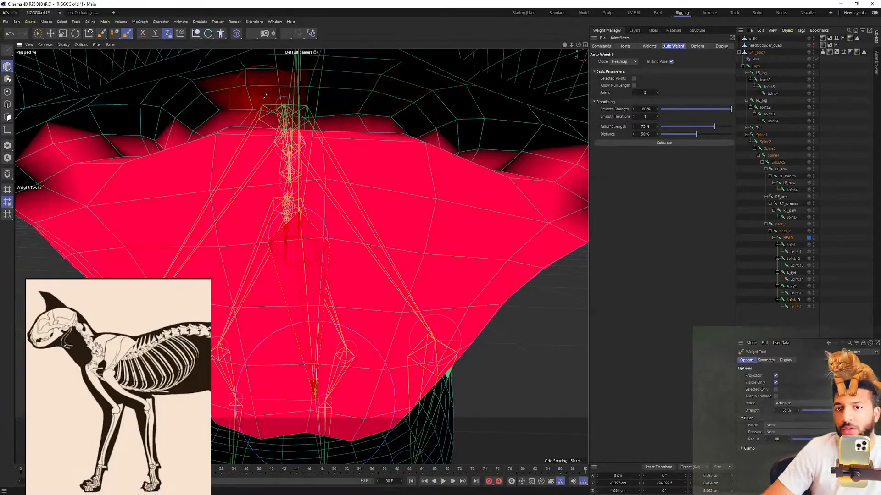
pyautogui.scroll(2, 312, 92)
pyautogui.keyDown('alt'); pyautogui.moveTo(330, 92); pyautogui.dragTo(372, 124); pyautogui.keyUp('alt')
pyautogui.keyDown('alt'); pyautogui.moveTo(507, 165); pyautogui.dragTo(463, 173); pyautogui.keyUp('alt')
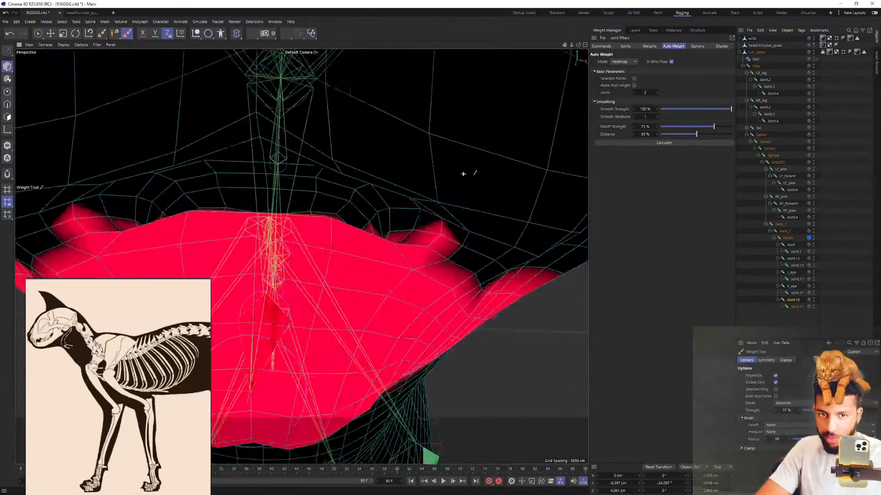
pyautogui.moveTo(399, 204)
pyautogui.keyDown('alt'); pyautogui.mouseDown()
pyautogui.moveTo(390, 206)
pyautogui.moveTo(401, 212)
pyautogui.moveTo(346, 190)
pyautogui.mouseUp(); pyautogui.keyUp('alt')
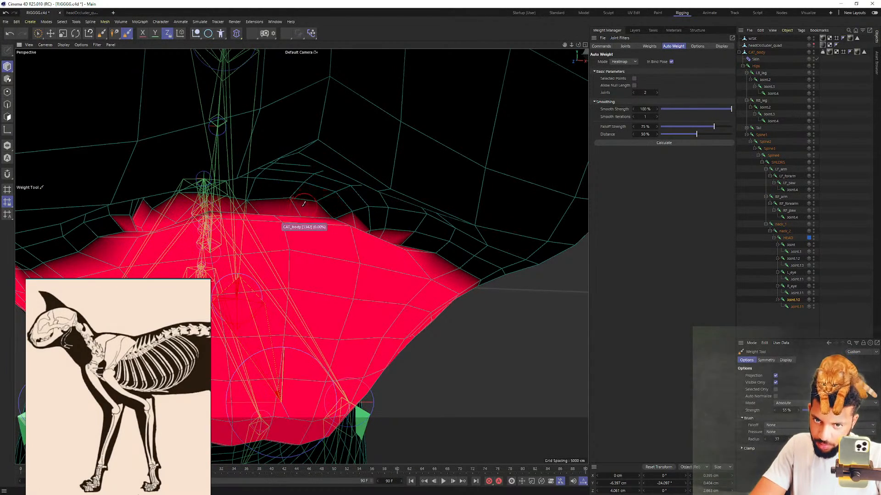
pyautogui.hotkey('ctrl', 'z')
pyautogui.scroll(4, 295, 209)
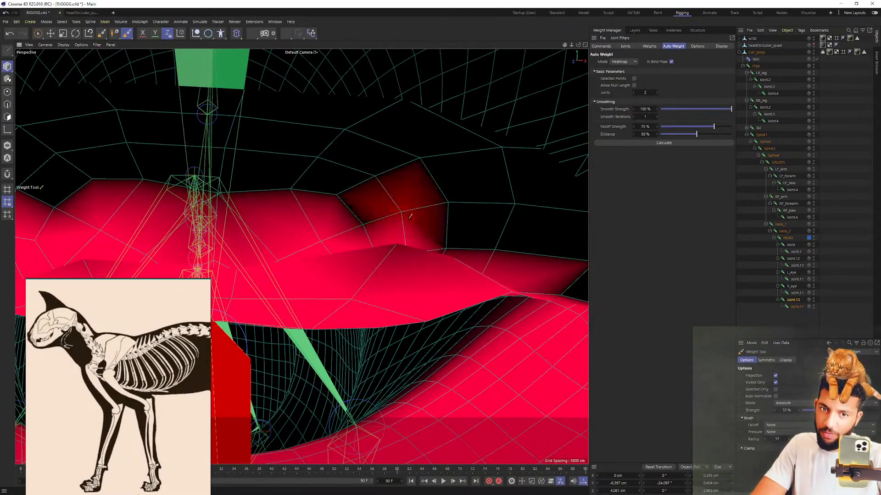
# Clean up the Joint.10 weight at the mouth corner and back of the jaw so it covers only the lower jaw
pyautogui.scroll(-6, 413, 219)
pyautogui.keyDown('alt'); pyautogui.moveTo(423, 222); pyautogui.dragTo(396, 150); pyautogui.keyUp('alt')
pyautogui.keyDown('alt'); pyautogui.moveTo(301, 256); pyautogui.dragTo(329, 125); pyautogui.keyUp('alt')
pyautogui.scroll(3, 298, 131)
pyautogui.moveTo(321, 124); pyautogui.dragTo(356, 120, button='middle')
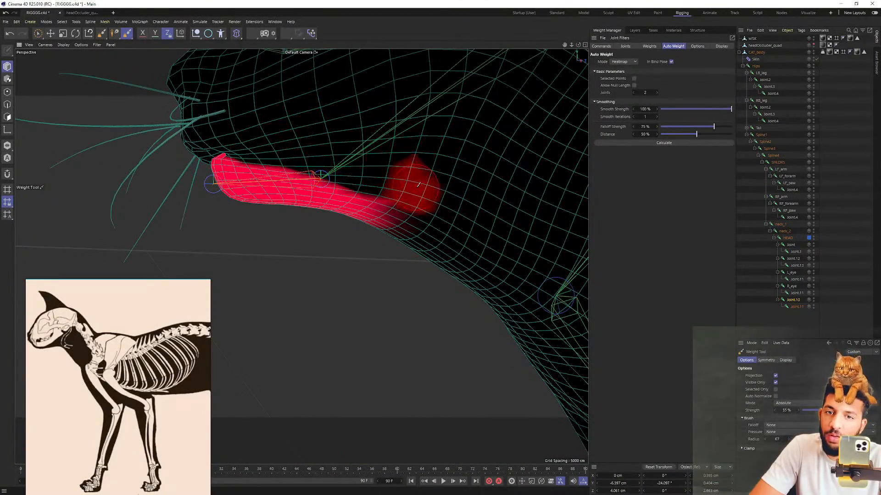
pyautogui.moveTo(335, 141)
pyautogui.keyDown('alt'); pyautogui.mouseDown()
pyautogui.moveTo(414, 98)
pyautogui.moveTo(353, 153)
pyautogui.moveTo(301, 256)
pyautogui.moveTo(393, 154)
pyautogui.moveTo(426, 171)
pyautogui.mouseUp(); pyautogui.keyUp('alt')
pyautogui.moveTo(432, 208)
pyautogui.keyDown('alt'); pyautogui.mouseDown()
pyautogui.moveTo(424, 179)
pyautogui.moveTo(411, 171)
pyautogui.mouseUp(); pyautogui.keyUp('alt')
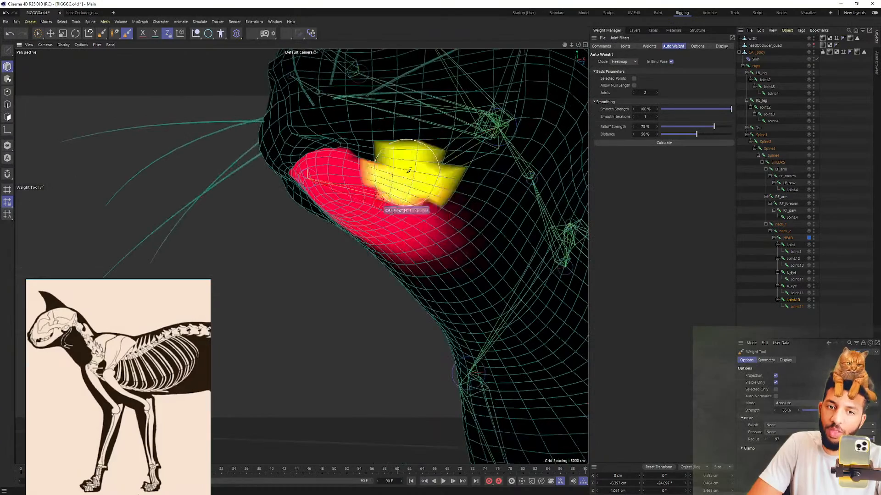
# Rotate the jaw joint Joint.10 to test how the lower jaw deforms, and restore its pose
pyautogui.keyDown('alt'); pyautogui.moveTo(338, 176); pyautogui.dragTo(360, 246); pyautogui.keyUp('alt')
pyautogui.press('r')
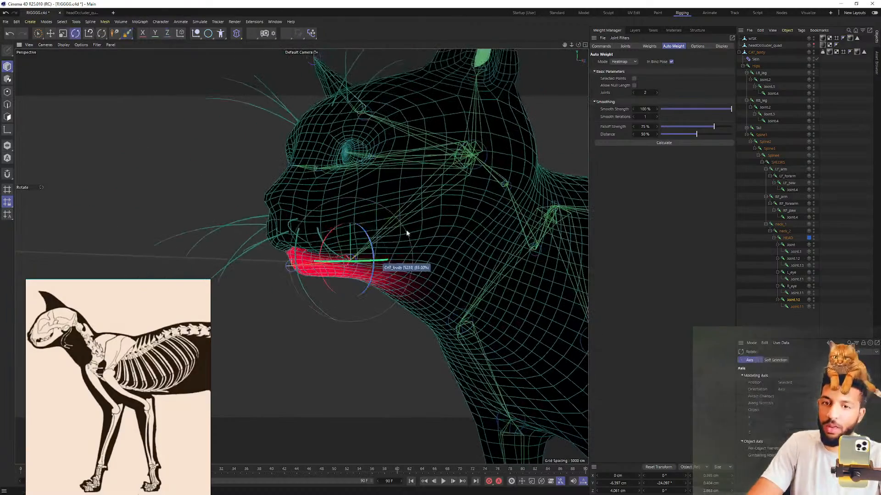
pyautogui.keyDown('alt'); pyautogui.moveTo(320, 240); pyautogui.dragTo(381, 269); pyautogui.keyUp('alt')
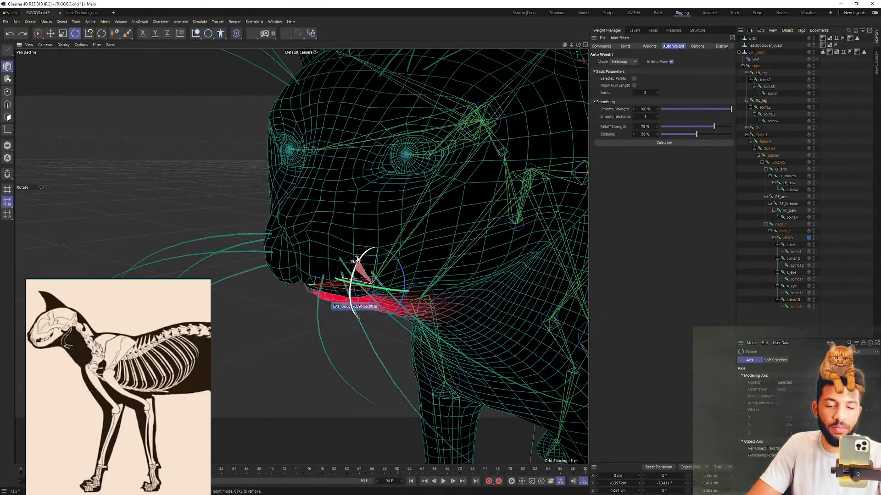
pyautogui.keyDown('alt'); pyautogui.moveTo(345, 231); pyautogui.dragTo(543, 212); pyautogui.keyUp('alt')
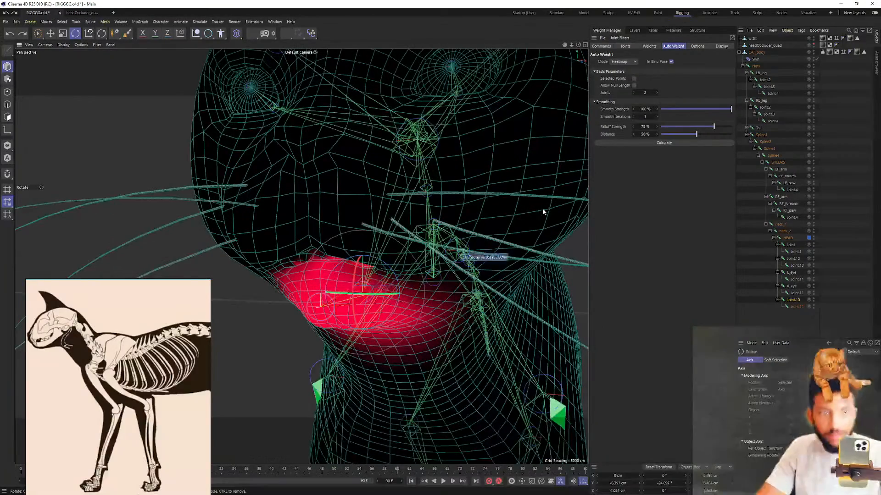
# Select the HEAD joint, test-rotate it, undo the rotation, and examine its weights around the eyes, muzzle and cheeks
pyautogui.click(787, 238)
pyautogui.keyDown('alt'); pyautogui.moveTo(459, 182); pyautogui.dragTo(481, 159); pyautogui.keyUp('alt')
pyautogui.hotkey('ctrl', 'z')
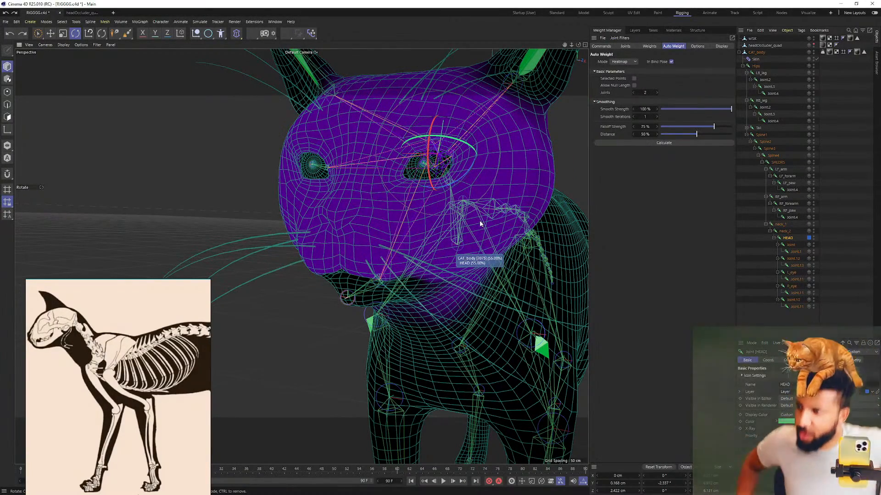
pyautogui.scroll(-5, 454, 169)
pyautogui.keyDown('alt'); pyautogui.moveTo(479, 200); pyautogui.dragTo(393, 181); pyautogui.keyUp('alt')
pyautogui.keyDown('alt'); pyautogui.moveTo(192, 98); pyautogui.dragTo(321, 184, button='middle'); pyautogui.keyUp('alt')
pyautogui.scroll(4, 280, 139)
pyautogui.keyDown('alt'); pyautogui.moveTo(320, 184); pyautogui.dragTo(367, 200); pyautogui.keyUp('alt')
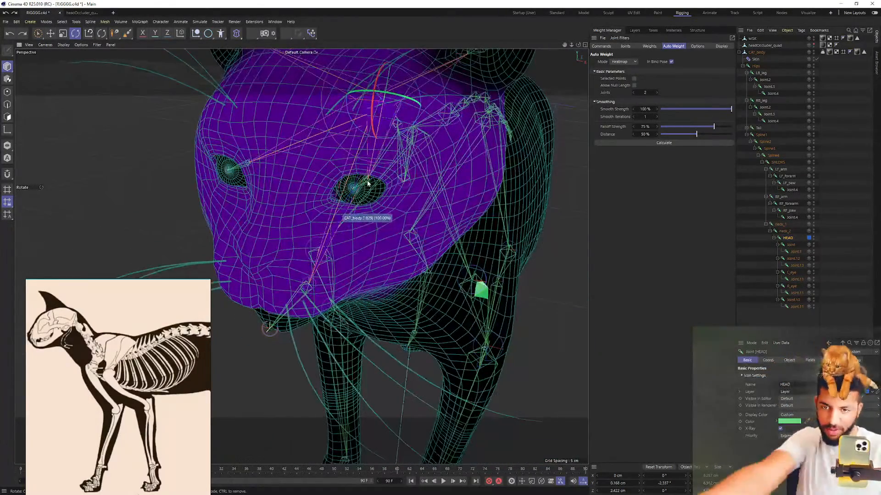
pyautogui.keyDown('alt'); pyautogui.moveTo(385, 139); pyautogui.dragTo(356, 256); pyautogui.keyUp('alt')
pyautogui.keyDown('alt'); pyautogui.moveTo(341, 138); pyautogui.dragTo(346, 212); pyautogui.keyUp('alt')
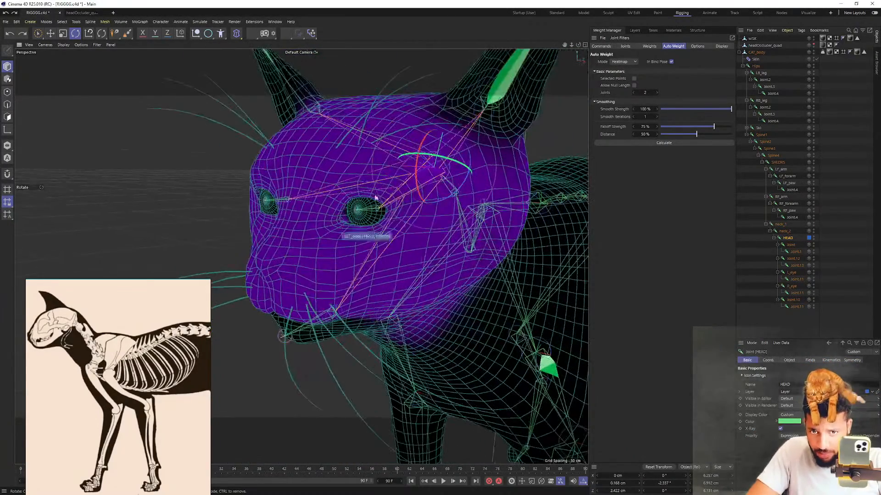
pyautogui.moveTo(426, 176)
pyautogui.keyDown('alt'); pyautogui.mouseDown()
pyautogui.moveTo(419, 185)
pyautogui.moveTo(432, 183)
pyautogui.mouseUp(); pyautogui.keyUp('alt')
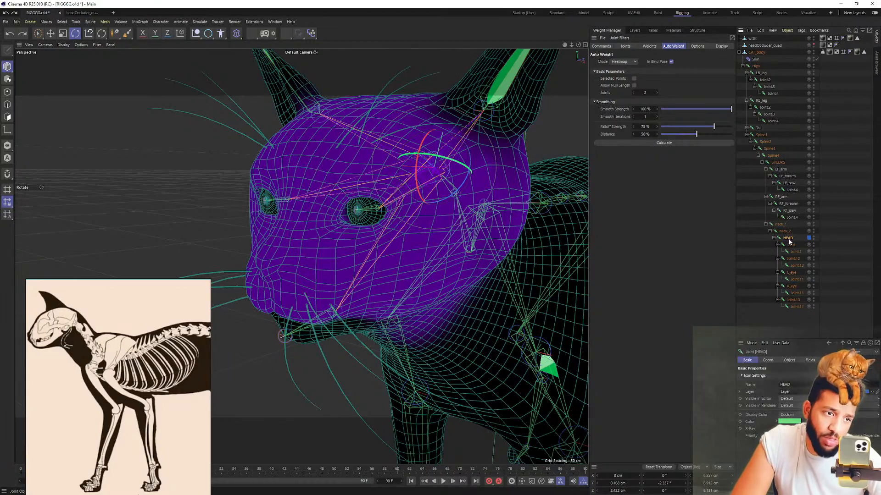
# Select the neck_1 joint, rotate it to test the neck and head deformation, and undo the rotation
pyautogui.click(782, 227)
pyautogui.keyDown('alt'); pyautogui.moveTo(507, 269); pyautogui.dragTo(397, 231); pyautogui.keyUp('alt')
pyautogui.keyDown('alt'); pyautogui.moveTo(440, 210); pyautogui.dragTo(332, 178); pyautogui.keyUp('alt')
pyautogui.hotkey('ctrl', 'z')
pyautogui.hotkey('ctrl', 'z')
# Select the HEAD joint together with all its child joints down to the last Joint.11 to show their combined weights
pyautogui.click(787, 239)
pyautogui.keyDown('shift'); pyautogui.click(797, 307); pyautogui.keyUp('shift')
pyautogui.keyDown('alt'); pyautogui.moveTo(440, 212); pyautogui.dragTo(503, 186, button='middle'); pyautogui.keyUp('alt')
pyautogui.keyDown('alt'); pyautogui.moveTo(347, 155); pyautogui.dragTo(342, 149); pyautogui.keyUp('alt')
pyautogui.keyDown('alt'); pyautogui.moveTo(342, 149); pyautogui.dragTo(395, 167, button='middle'); pyautogui.keyUp('alt')
pyautogui.keyDown('alt'); pyautogui.moveTo(328, 152); pyautogui.dragTo(311, 163); pyautogui.keyUp('alt')
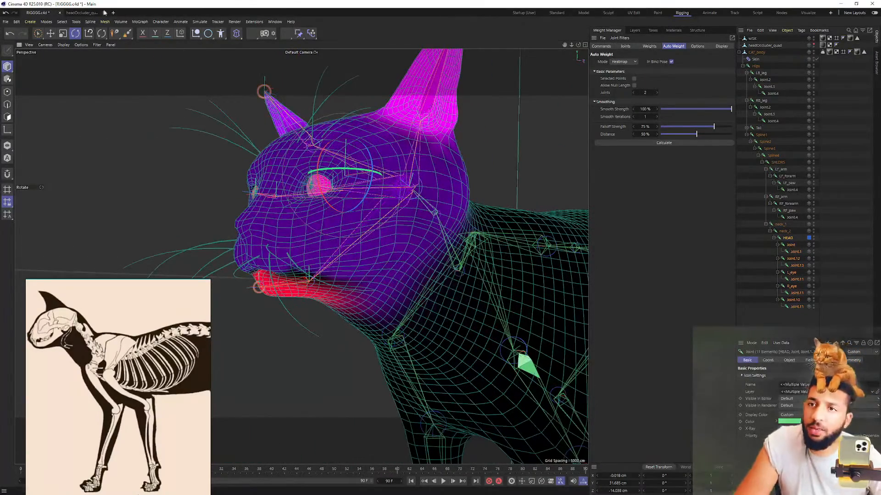
# Try the Weight Tool in Bleed mode along the back of the jaw and undo the stroke
pyautogui.click(127, 34)
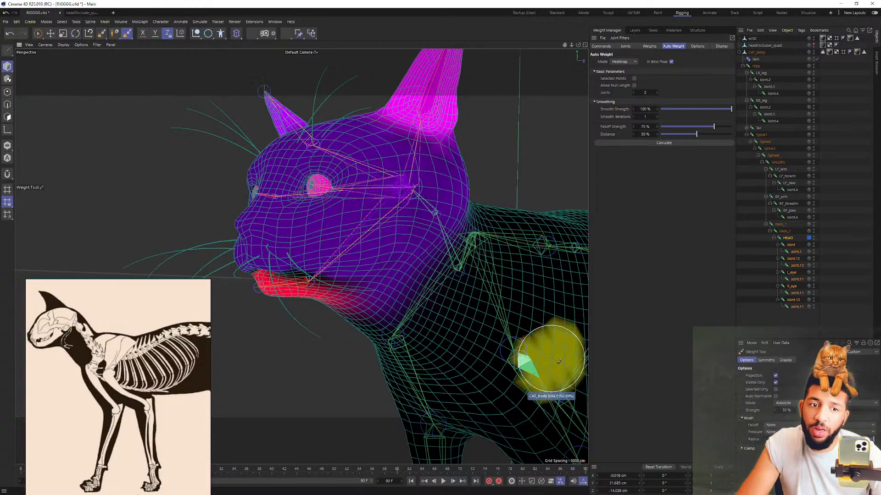
pyautogui.click(794, 403)
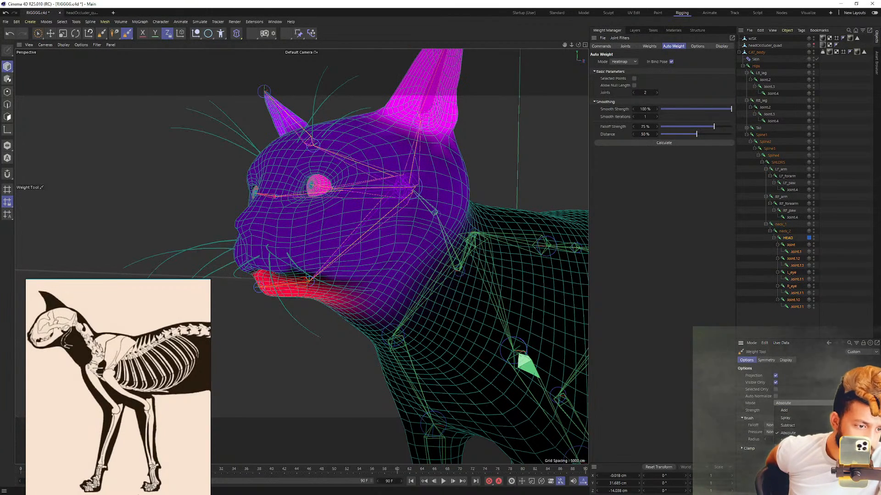
pyautogui.click(786, 448)
pyautogui.moveTo(339, 291); pyautogui.dragTo(320, 289)
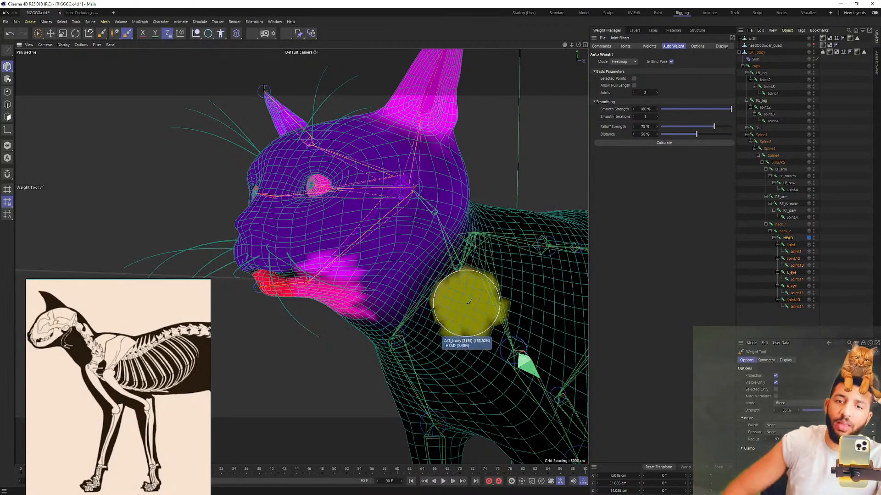
pyautogui.hotkey('ctrl', 'z')
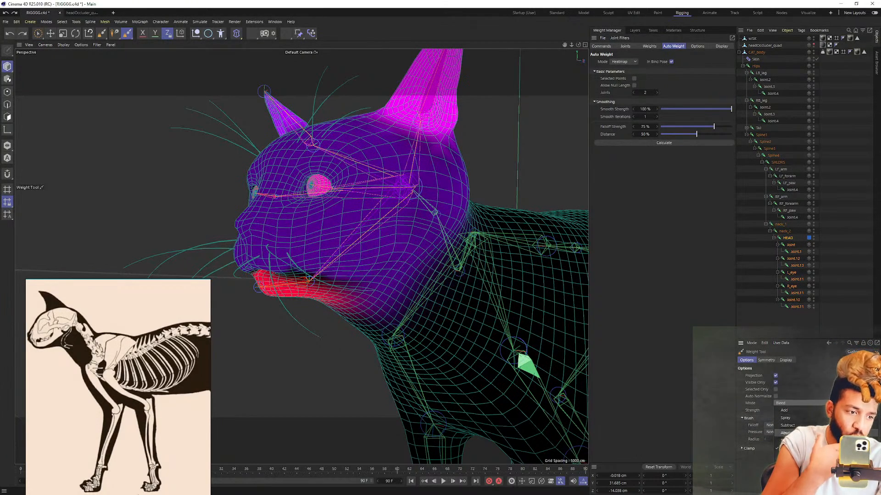
# Set the Weight Tool to Smooth mode, enlarge the brush, and smooth the weight transition between the jaw and cheek
pyautogui.click(787, 440)
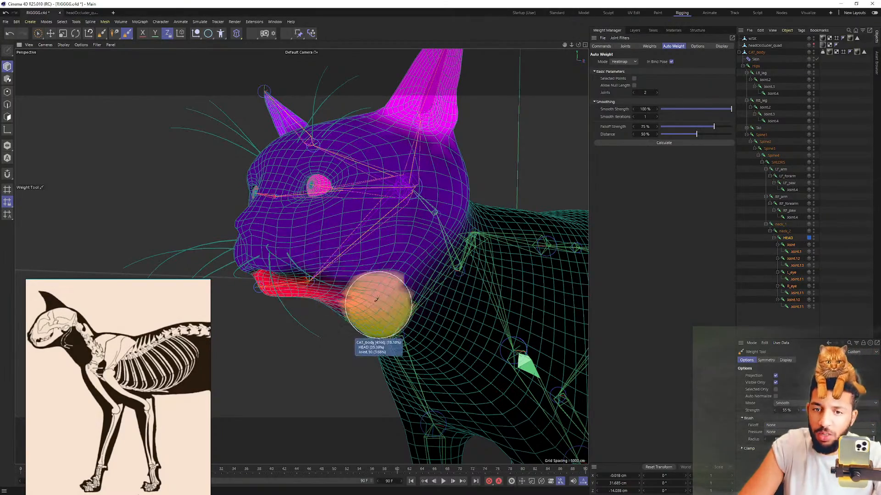
pyautogui.moveTo(316, 256); pyautogui.dragTo(338, 255, button='middle')
pyautogui.moveTo(307, 265); pyautogui.dragTo(297, 292)
pyautogui.keyDown('alt'); pyautogui.moveTo(439, 163); pyautogui.dragTo(322, 225); pyautogui.keyUp('alt')
pyautogui.moveTo(433, 216)
pyautogui.keyDown('alt'); pyautogui.mouseDown()
pyautogui.moveTo(374, 315)
pyautogui.moveTo(315, 246)
pyautogui.mouseUp(); pyautogui.keyUp('alt')
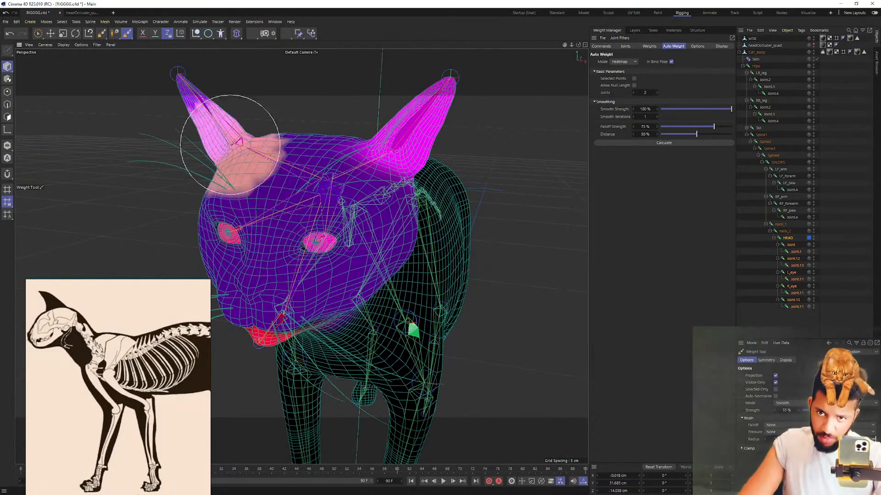
pyautogui.keyDown('alt'); pyautogui.moveTo(370, 176); pyautogui.dragTo(324, 165); pyautogui.keyUp('alt')
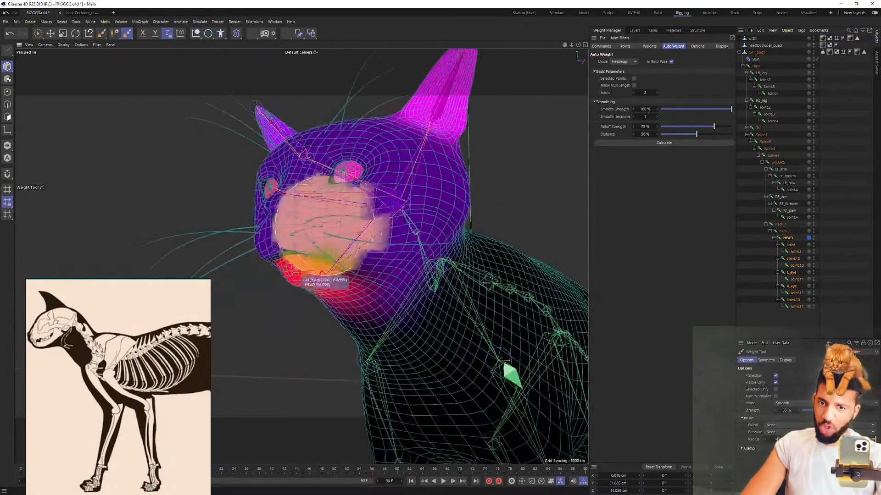
pyautogui.moveTo(400, 271)
pyautogui.keyDown('alt'); pyautogui.mouseDown()
pyautogui.moveTo(434, 221)
pyautogui.moveTo(391, 207)
pyautogui.mouseUp(); pyautogui.keyUp('alt')
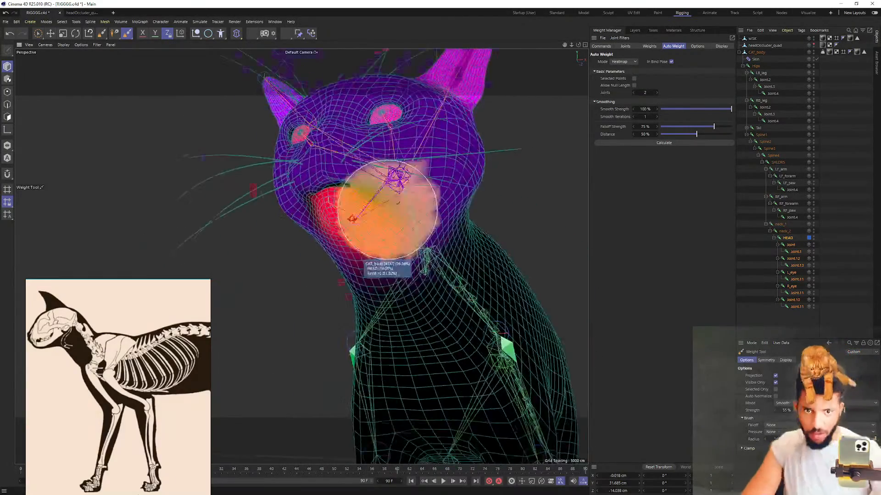
pyautogui.keyDown('alt'); pyautogui.moveTo(391, 207); pyautogui.dragTo(574, 169, button='right'); pyautogui.keyUp('alt')
pyautogui.moveTo(393, 108)
pyautogui.keyDown('alt'); pyautogui.mouseDown()
pyautogui.moveTo(383, 116)
pyautogui.moveTo(397, 170)
pyautogui.mouseUp(); pyautogui.keyUp('alt')
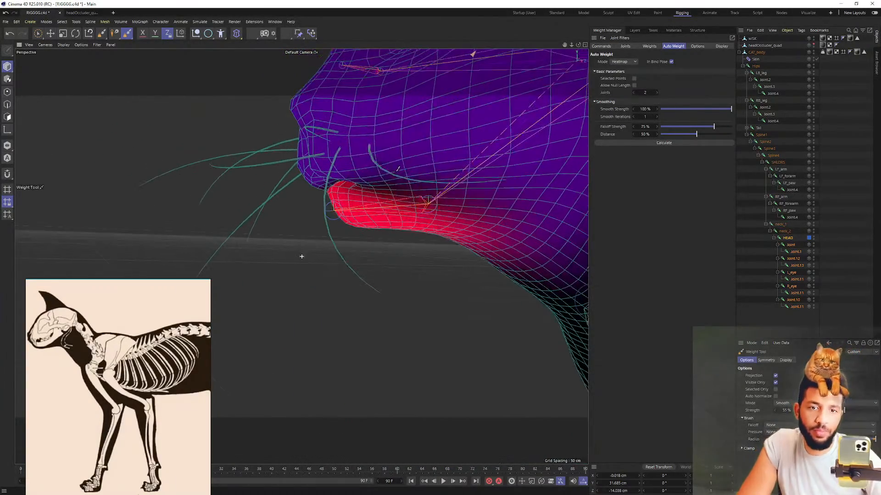
# Select only the HEAD joint and paint its weight onto the cheek and rear jaw in Add mode
pyautogui.click(789, 239)
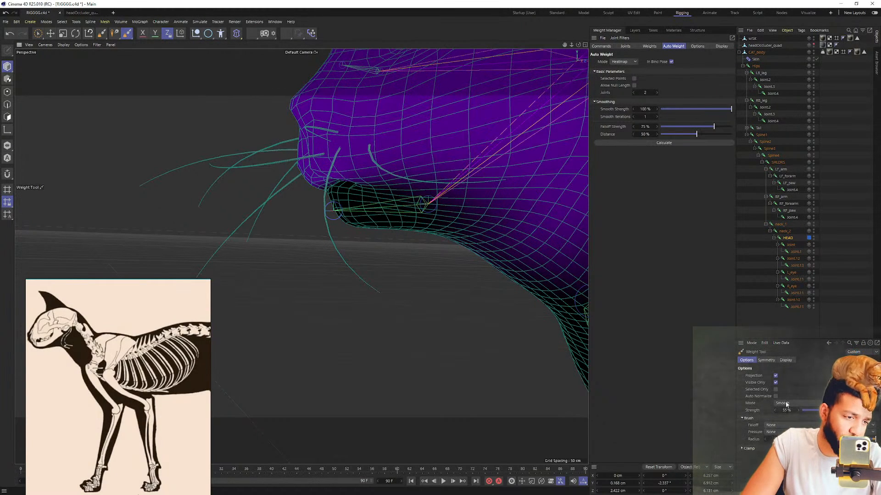
pyautogui.keyDown('alt'); pyautogui.moveTo(452, 119); pyautogui.dragTo(413, 154, button='middle'); pyautogui.keyUp('alt')
pyautogui.moveTo(412, 154)
pyautogui.keyDown('alt'); pyautogui.mouseDown()
pyautogui.moveTo(402, 143)
pyautogui.moveTo(381, 157)
pyautogui.mouseUp(); pyautogui.keyUp('alt')
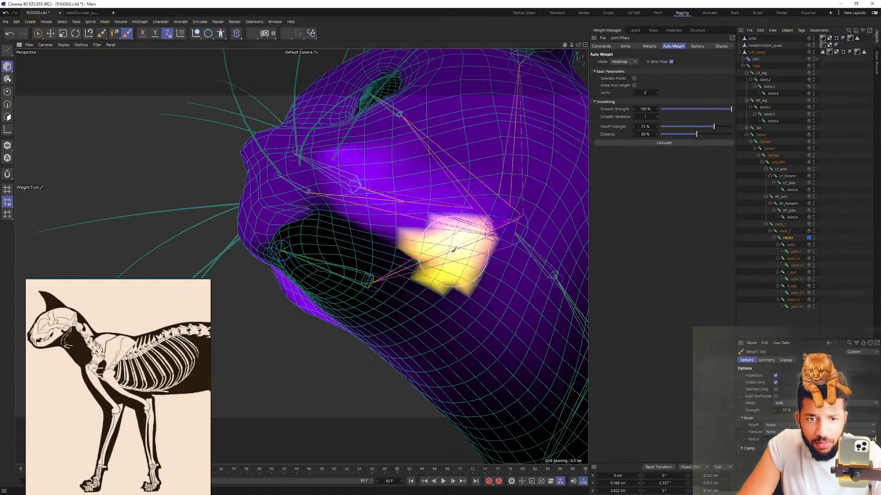
pyautogui.moveTo(406, 191)
pyautogui.keyDown('alt'); pyautogui.mouseDown()
pyautogui.moveTo(433, 191)
pyautogui.moveTo(428, 210)
pyautogui.moveTo(384, 166)
pyautogui.mouseUp(); pyautogui.keyUp('alt')
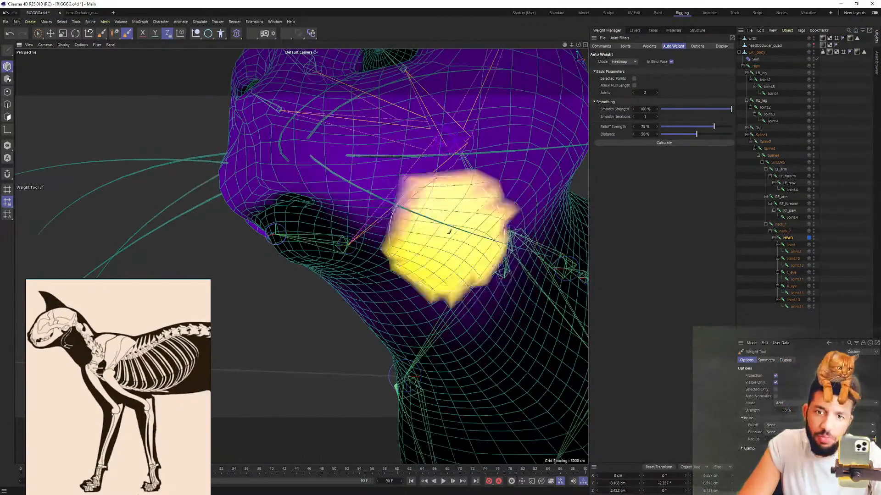
pyautogui.keyDown('alt'); pyautogui.moveTo(464, 246); pyautogui.dragTo(346, 210); pyautogui.keyUp('alt')
pyautogui.moveTo(426, 198)
pyautogui.keyDown('alt'); pyautogui.mouseDown()
pyautogui.moveTo(426, 216)
pyautogui.moveTo(428, 207)
pyautogui.mouseUp(); pyautogui.keyUp('alt')
pyautogui.scroll(-3, 431, 205)
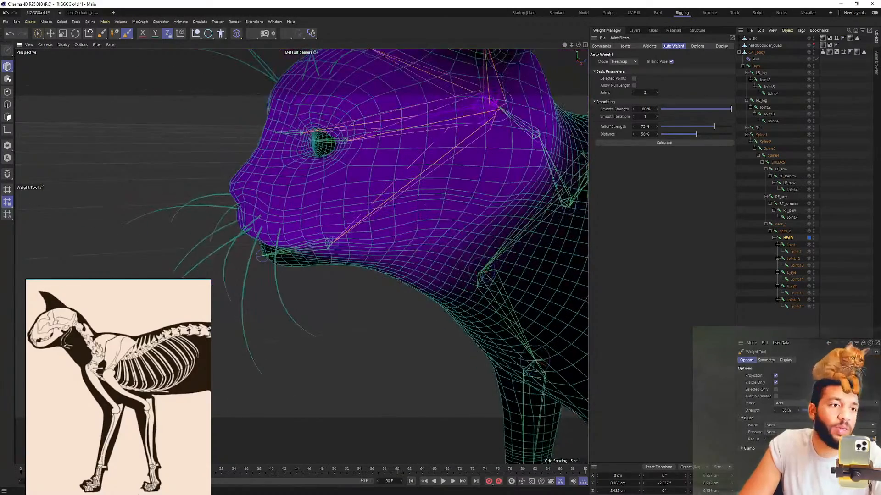
# Compare the combined weights of the head joint hierarchy with those of the HEAD joint alone
pyautogui.keyDown('shift'); pyautogui.click(794, 308); pyautogui.keyUp('shift')
pyautogui.keyDown('alt'); pyautogui.moveTo(434, 156); pyautogui.dragTo(374, 159); pyautogui.keyUp('alt')
pyautogui.scroll(-3, 374, 160)
pyautogui.click(790, 238)
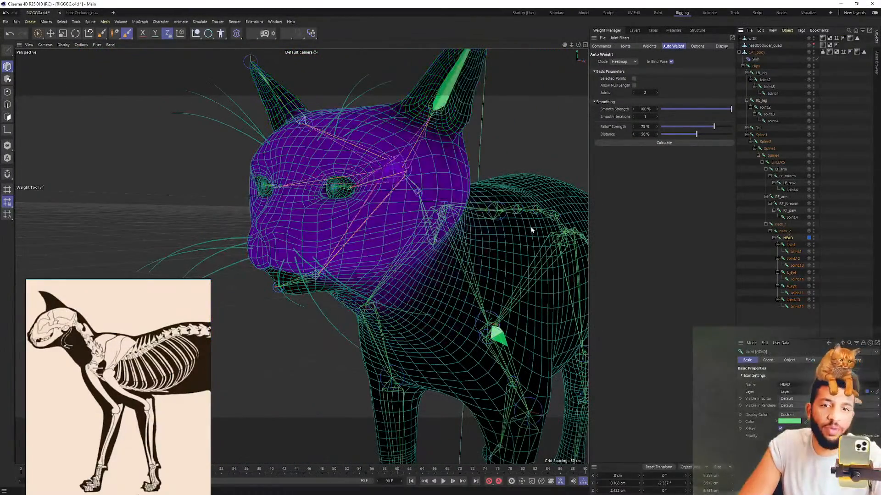
# Rotate the HEAD joint in several directions to test the face and eye deformation, undoing each rotation
pyautogui.press('r')
pyautogui.moveTo(414, 190); pyautogui.dragTo(350, 177)
pyautogui.hotkey('ctrl', 'z')
pyautogui.keyDown('alt'); pyautogui.moveTo(351, 177); pyautogui.dragTo(355, 201, button='middle'); pyautogui.keyUp('alt')
pyautogui.moveTo(390, 169); pyautogui.dragTo(393, 114)
pyautogui.hotkey('ctrl', 'z')
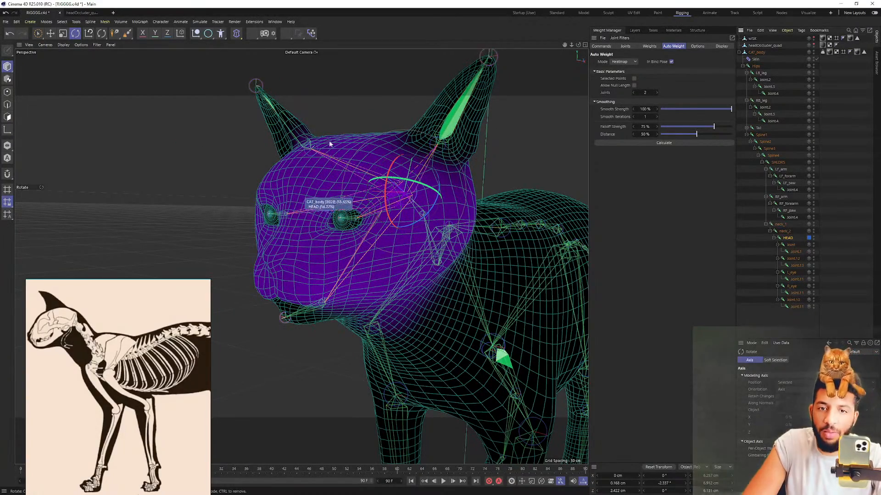
pyautogui.scroll(5, 358, 155)
pyautogui.scroll(-3, 408, 158)
pyautogui.moveTo(421, 151); pyautogui.dragTo(424, 141)
pyautogui.hotkey('ctrl', 'z')
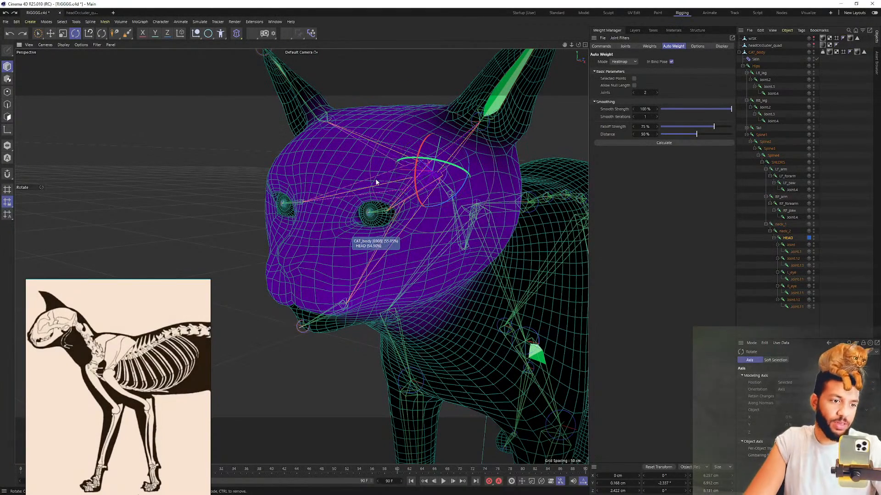
# Select the CAT_body mesh, turn off Visible Only for the Weight Tool, and inspect the weights behind the eyes
pyautogui.click(753, 53)
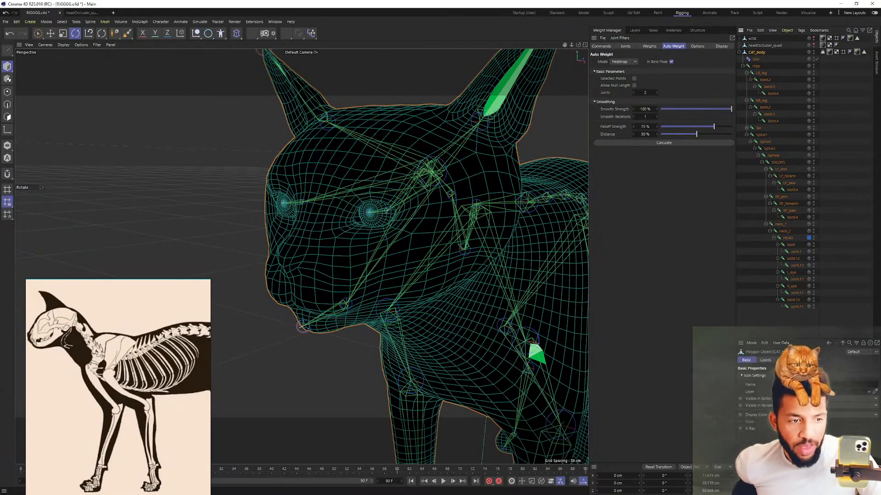
pyautogui.scroll(6, 351, 257)
pyautogui.scroll(-4, 373, 177)
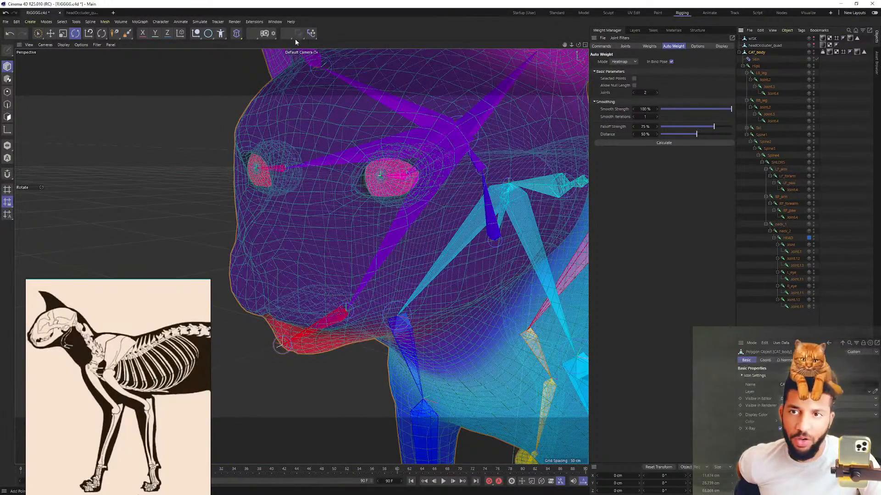
pyautogui.click(127, 33)
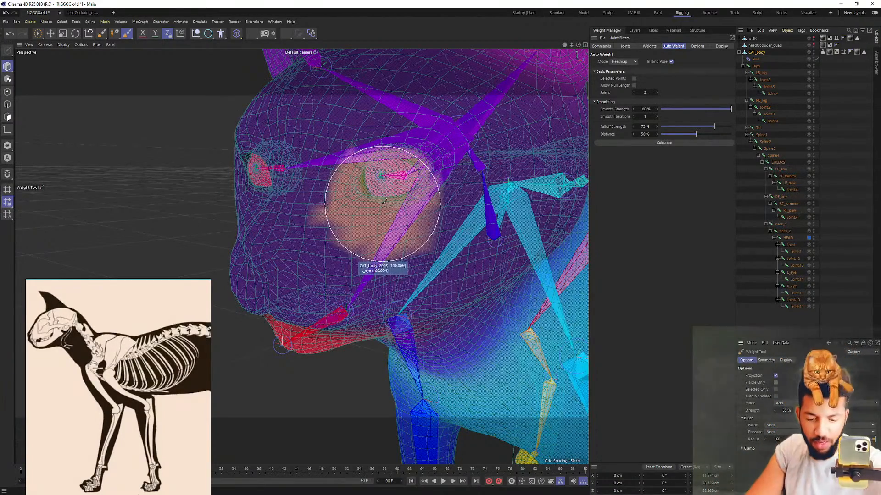
pyautogui.moveTo(384, 201)
pyautogui.keyDown('alt'); pyautogui.mouseDown()
pyautogui.moveTo(451, 186)
pyautogui.moveTo(345, 229)
pyautogui.moveTo(359, 213)
pyautogui.moveTo(360, 225)
pyautogui.moveTo(370, 224)
pyautogui.moveTo(340, 230)
pyautogui.moveTo(363, 229)
pyautogui.moveTo(334, 202)
pyautogui.moveTo(344, 212)
pyautogui.moveTo(371, 198)
pyautogui.moveTo(337, 195)
pyautogui.mouseUp(); pyautogui.keyUp('alt')
pyautogui.scroll(8, 341, 216)
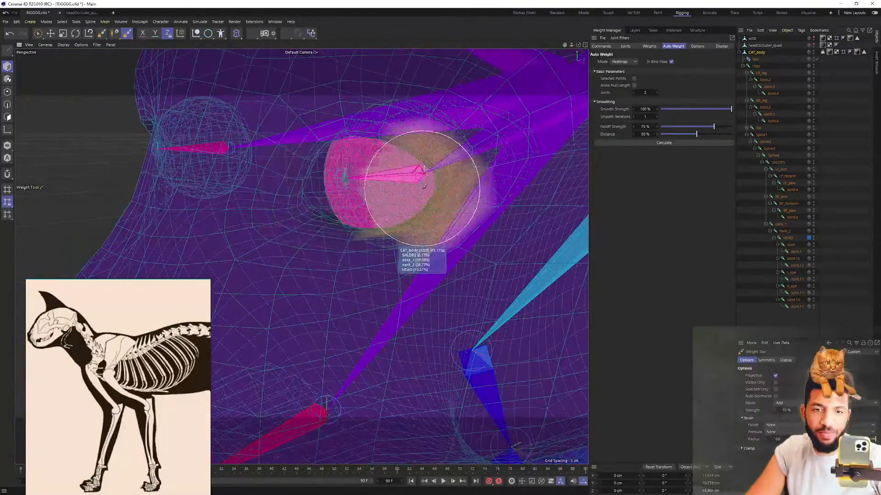
pyautogui.scroll(-3, 425, 186)
# Select the HEAD joint and add its weight through the eye sockets and upper face, adjusting the brush size
pyautogui.click(788, 238)
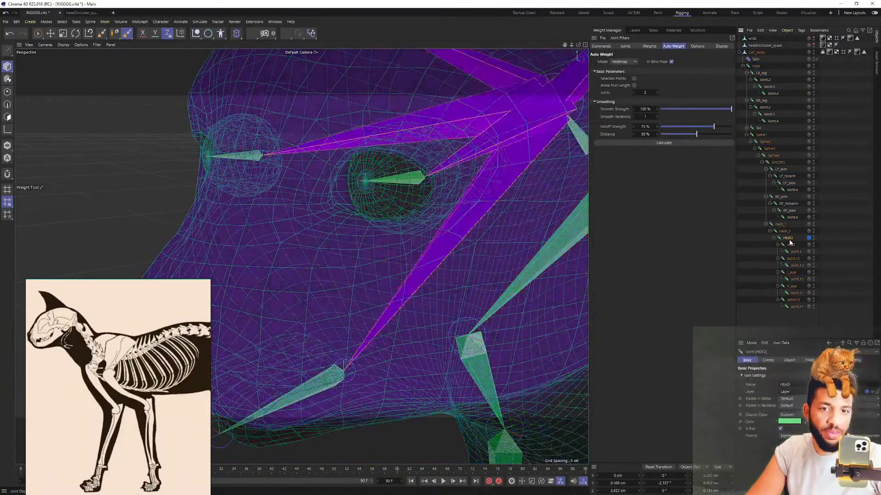
pyautogui.click(785, 231)
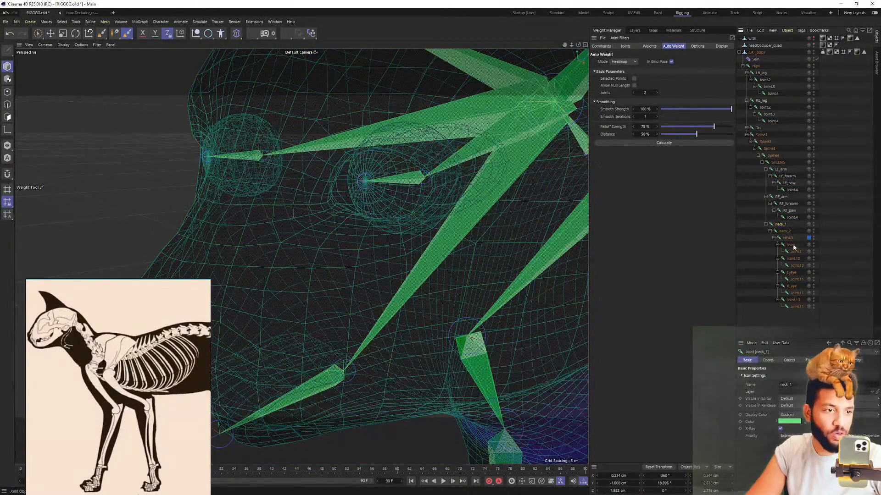
pyautogui.click(789, 238)
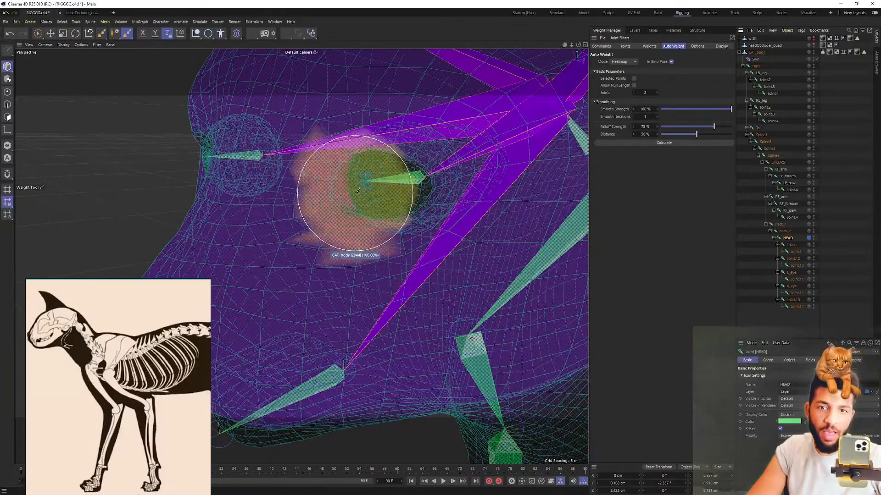
pyautogui.scroll(-5, 403, 187)
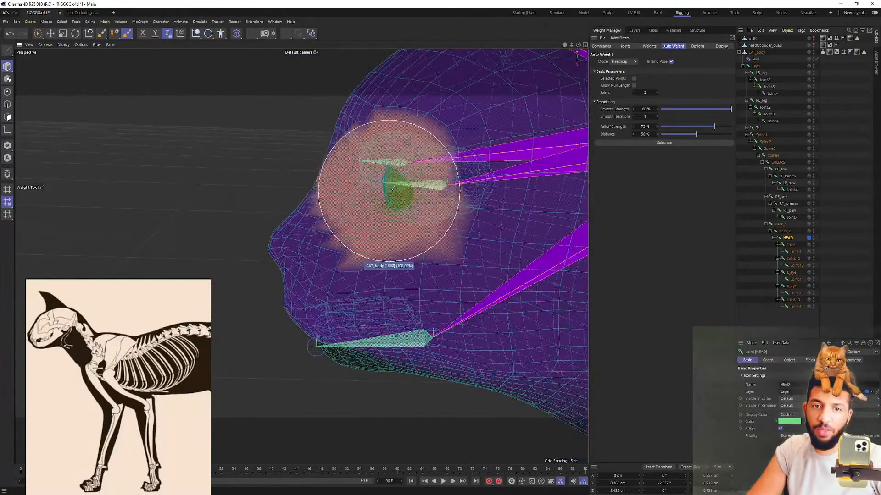
pyautogui.keyDown('alt'); pyautogui.moveTo(404, 187); pyautogui.dragTo(420, 187); pyautogui.keyUp('alt')
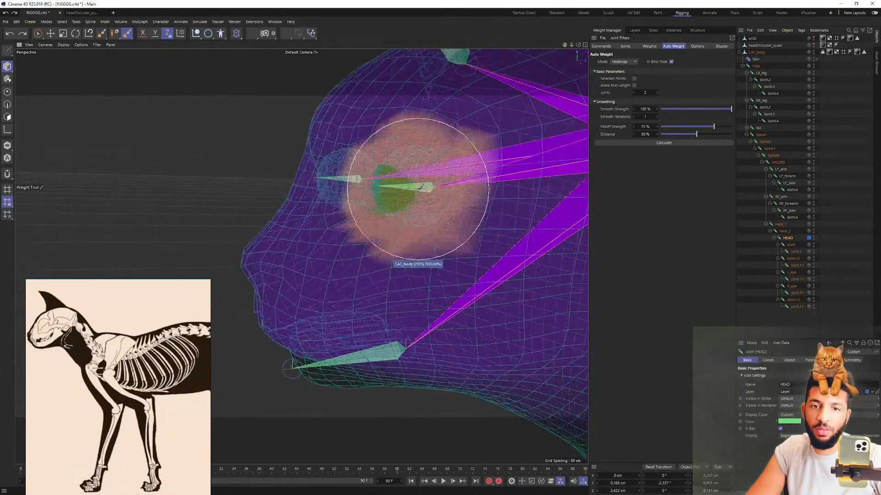
pyautogui.moveTo(420, 187); pyautogui.dragTo(473, 188, button='middle')
pyautogui.moveTo(474, 187); pyautogui.dragTo(423, 189)
pyautogui.moveTo(422, 188); pyautogui.dragTo(390, 189, button='middle')
pyautogui.moveTo(402, 184)
pyautogui.mouseDown()
pyautogui.moveTo(489, 191)
pyautogui.moveTo(407, 197)
pyautogui.moveTo(374, 226)
pyautogui.mouseUp()
pyautogui.click(390, 182)
pyautogui.scroll(-3, 407, 222)
pyautogui.moveTo(373, 223); pyautogui.dragTo(327, 212, button='middle')
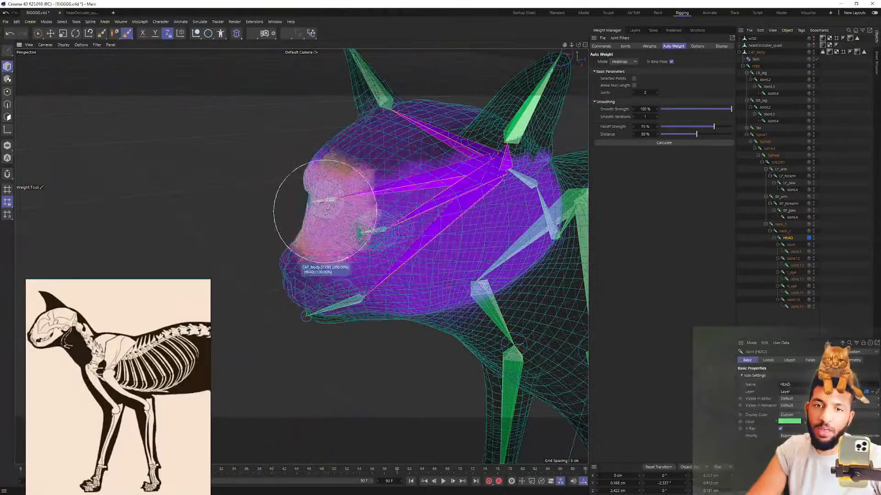
# Add HEAD joint weight over the eye sockets and the area behind the eyes from several angles
pyautogui.keyDown('alt'); pyautogui.moveTo(421, 182); pyautogui.dragTo(385, 180); pyautogui.keyUp('alt')
pyautogui.scroll(3, 406, 248)
pyautogui.click(407, 218)
pyautogui.keyDown('alt'); pyautogui.moveTo(407, 218); pyautogui.dragTo(370, 206); pyautogui.keyUp('alt')
pyautogui.moveTo(360, 210)
pyautogui.mouseDown()
pyautogui.moveTo(351, 217)
pyautogui.moveTo(357, 206)
pyautogui.moveTo(350, 198)
pyautogui.mouseUp()
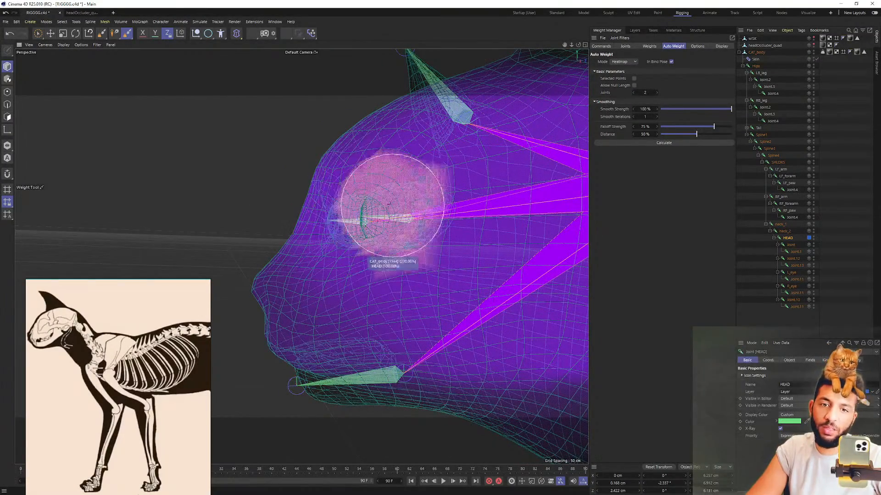
pyautogui.keyDown('alt'); pyautogui.moveTo(397, 204); pyautogui.dragTo(414, 203); pyautogui.keyUp('alt')
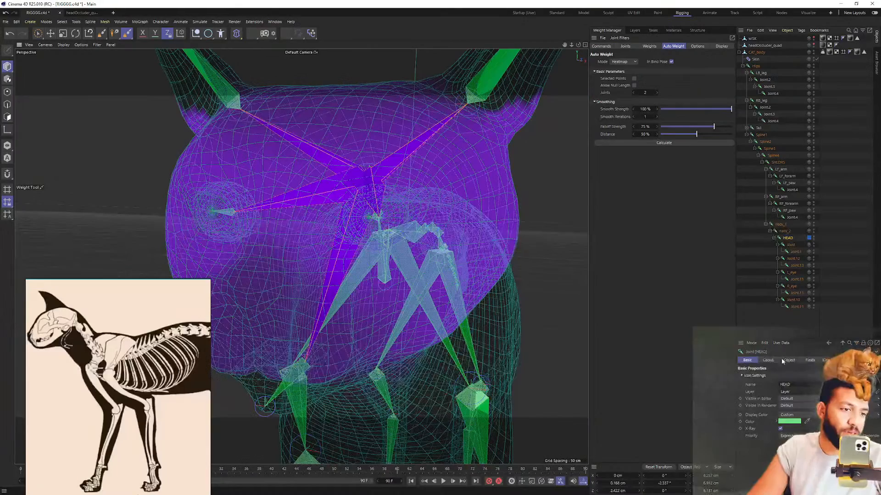
# Turn off Projection for the Weight Tool and check the HEAD weights around the face
pyautogui.click(124, 34)
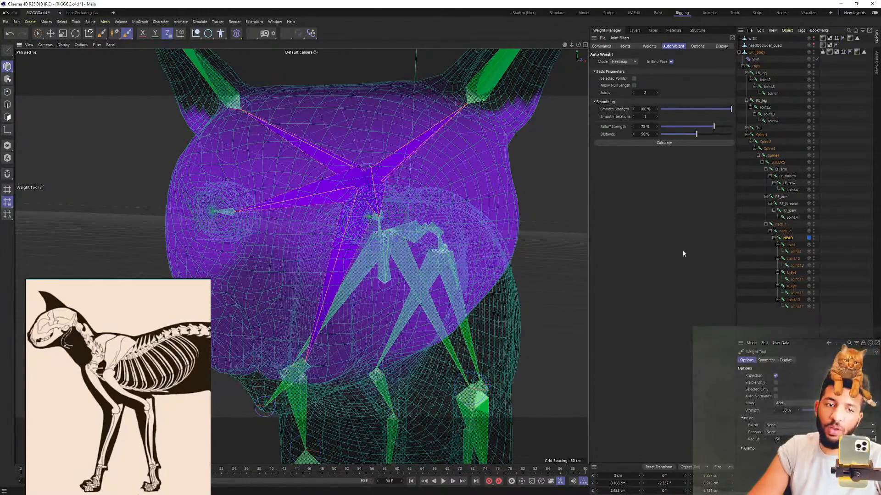
pyautogui.click(775, 377)
pyautogui.keyDown('alt'); pyautogui.moveTo(370, 191); pyautogui.dragTo(282, 229); pyautogui.keyUp('alt')
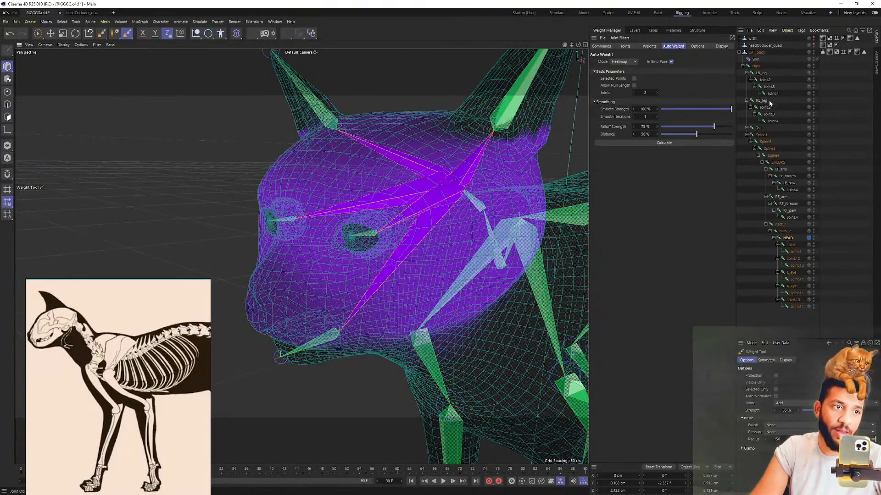
# Rotate the HEAD joint in several directions to test the face and eye socket deformation, undoing each rotation
pyautogui.click(787, 238)
pyautogui.press('r')
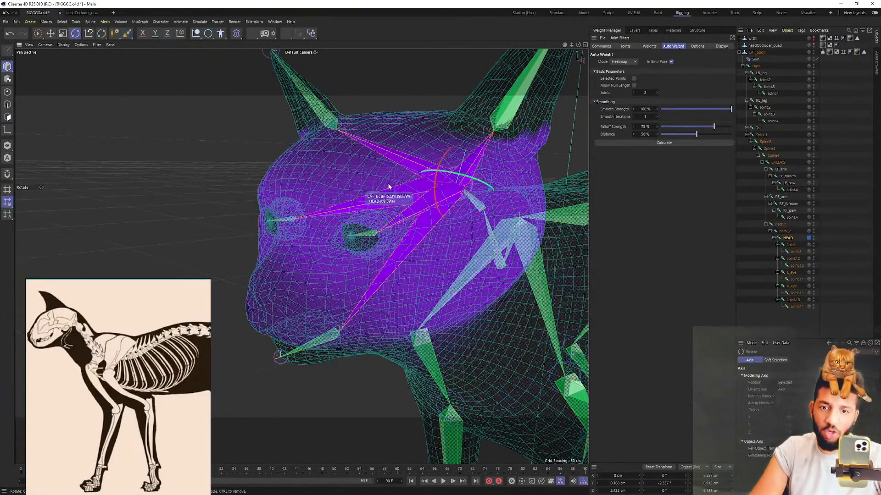
pyautogui.moveTo(446, 161); pyautogui.dragTo(455, 203)
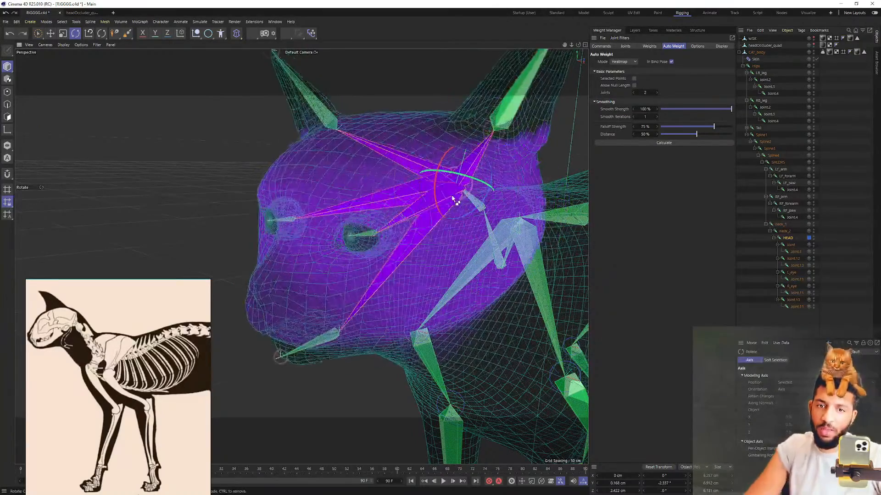
pyautogui.moveTo(443, 169); pyautogui.dragTo(414, 164)
pyautogui.hotkey('ctrl', 'z')
pyautogui.hotkey('ctrl', 'z')
pyautogui.moveTo(385, 139); pyautogui.dragTo(384, 137)
pyautogui.hotkey('ctrl', 'z')
pyautogui.keyDown('alt'); pyautogui.moveTo(361, 165); pyautogui.dragTo(398, 175); pyautogui.keyUp('alt')
pyautogui.hotkey('ctrl', 'z')
pyautogui.keyDown('alt'); pyautogui.moveTo(409, 184); pyautogui.dragTo(412, 156, button='middle'); pyautogui.keyUp('alt')
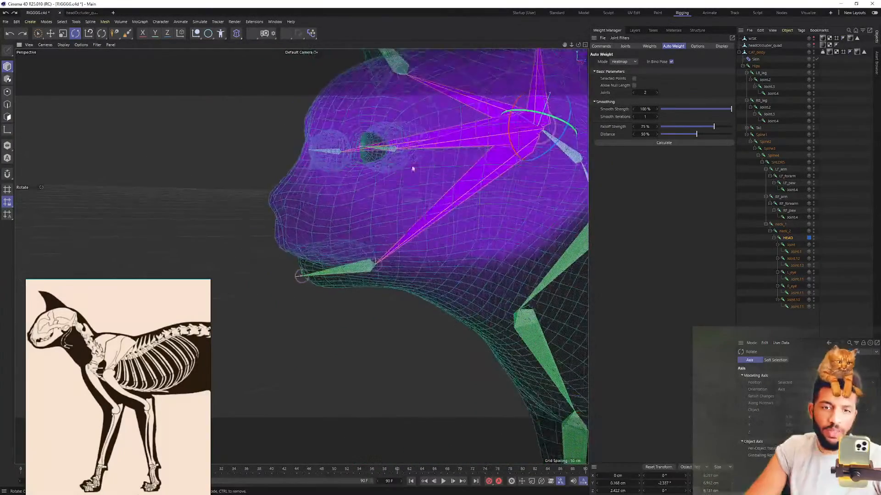
# Turn Projection back on, set the weight brush radius to 94, and add HEAD weight over the nose and muzzle
pyautogui.keyDown('alt'); pyautogui.moveTo(413, 157); pyautogui.dragTo(391, 182); pyautogui.keyUp('alt')
pyautogui.keyDown('alt'); pyautogui.moveTo(390, 183); pyautogui.dragTo(379, 175, button='middle'); pyautogui.keyUp('alt')
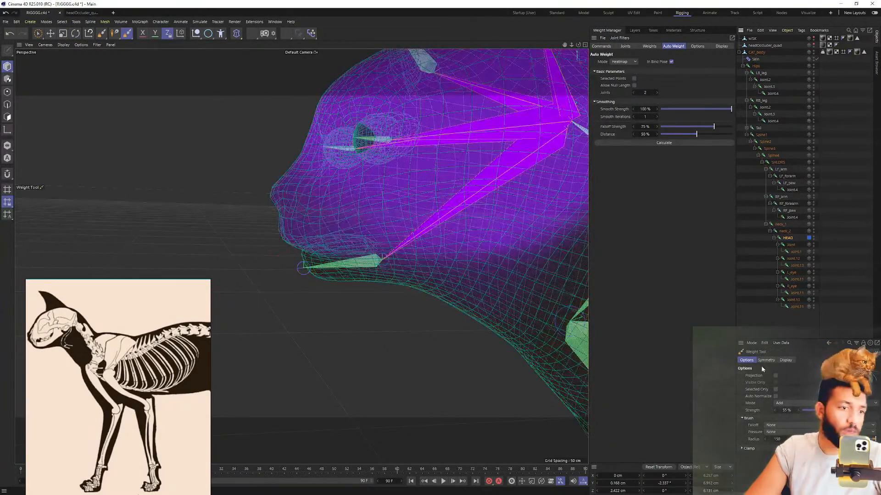
pyautogui.moveTo(394, 188); pyautogui.dragTo(363, 200, button='middle')
pyautogui.scroll(4, 353, 203)
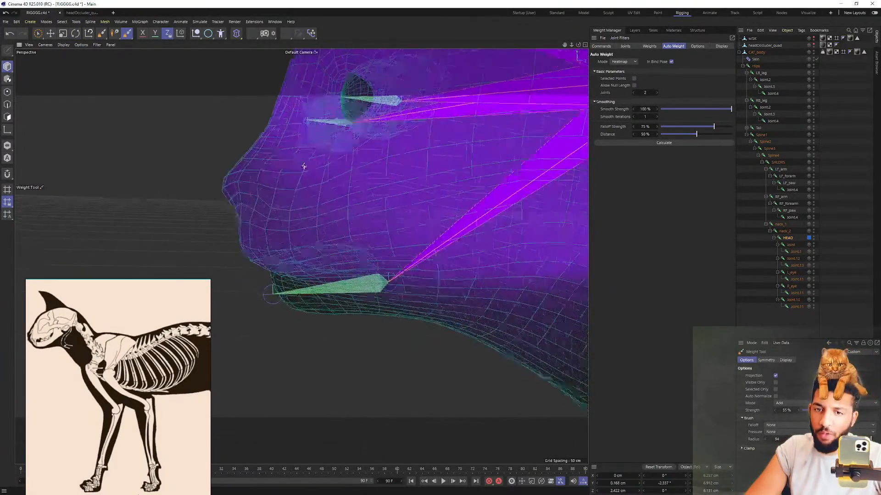
pyautogui.moveTo(273, 206)
pyautogui.mouseDown()
pyautogui.moveTo(330, 240)
pyautogui.moveTo(326, 230)
pyautogui.mouseUp()
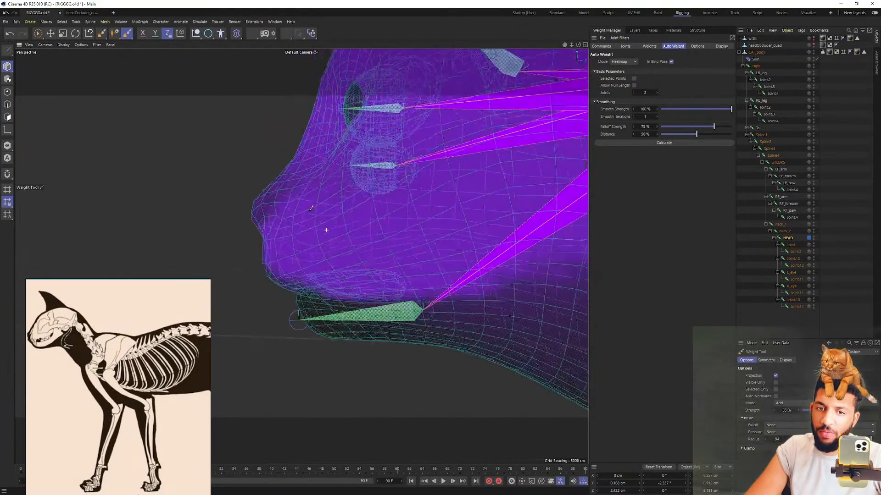
pyautogui.hotkey('ctrl', 'z')
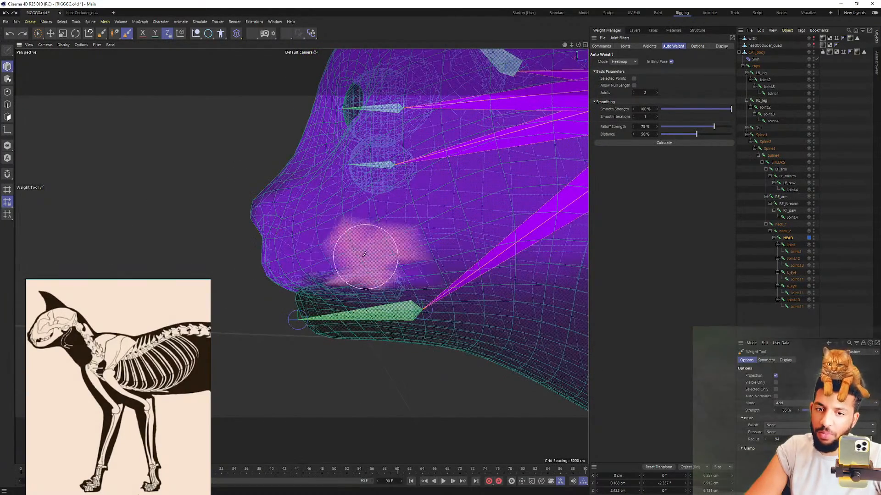
pyautogui.moveTo(353, 248)
pyautogui.keyDown('alt'); pyautogui.mouseDown()
pyautogui.moveTo(366, 252)
pyautogui.moveTo(346, 271)
pyautogui.moveTo(207, 277)
pyautogui.moveTo(225, 278)
pyautogui.mouseUp(); pyautogui.keyUp('alt')
# Add HEAD weight to the back and roof of the inner mouth cavity above the jaw joint
pyautogui.moveTo(423, 280)
pyautogui.keyDown('alt'); pyautogui.mouseDown()
pyautogui.moveTo(388, 158)
pyautogui.moveTo(444, 157)
pyautogui.moveTo(380, 212)
pyautogui.mouseUp(); pyautogui.keyUp('alt')
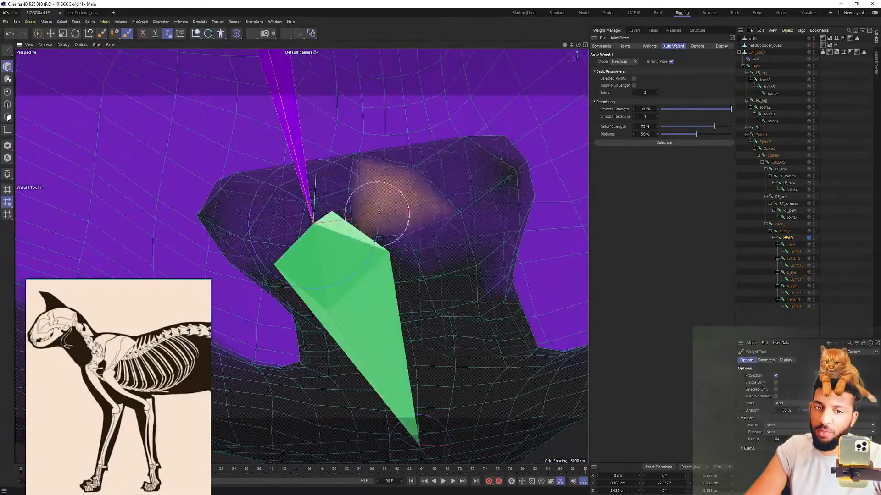
pyautogui.keyDown('alt'); pyautogui.moveTo(425, 240); pyautogui.dragTo(403, 280); pyautogui.keyUp('alt')
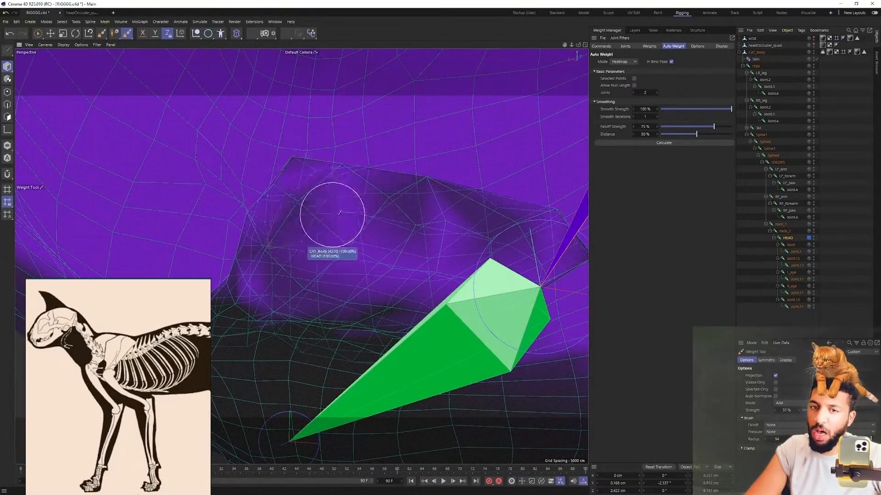
pyautogui.keyDown('alt'); pyautogui.moveTo(328, 212); pyautogui.dragTo(340, 274); pyautogui.keyUp('alt')
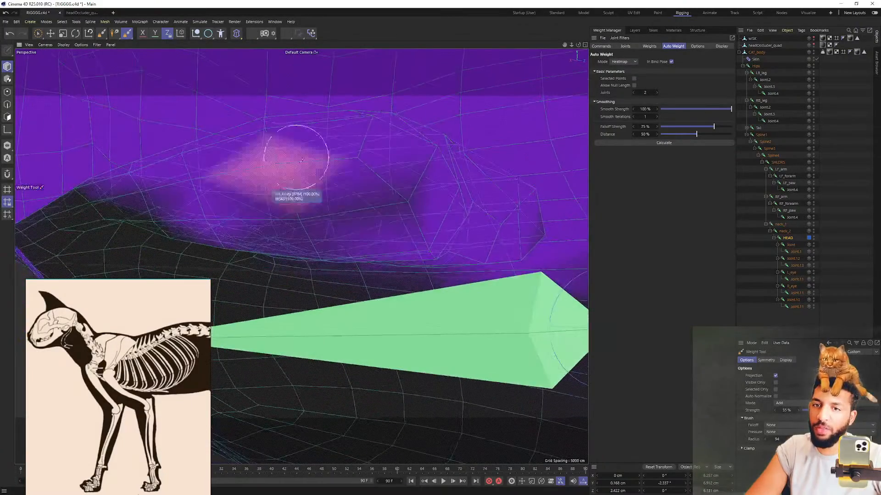
pyautogui.moveTo(317, 204)
pyautogui.keyDown('alt'); pyautogui.mouseDown()
pyautogui.moveTo(316, 163)
pyautogui.moveTo(265, 181)
pyautogui.moveTo(271, 192)
pyautogui.mouseUp(); pyautogui.keyUp('alt')
pyautogui.keyDown('alt'); pyautogui.moveTo(219, 205); pyautogui.dragTo(330, 175); pyautogui.keyUp('alt')
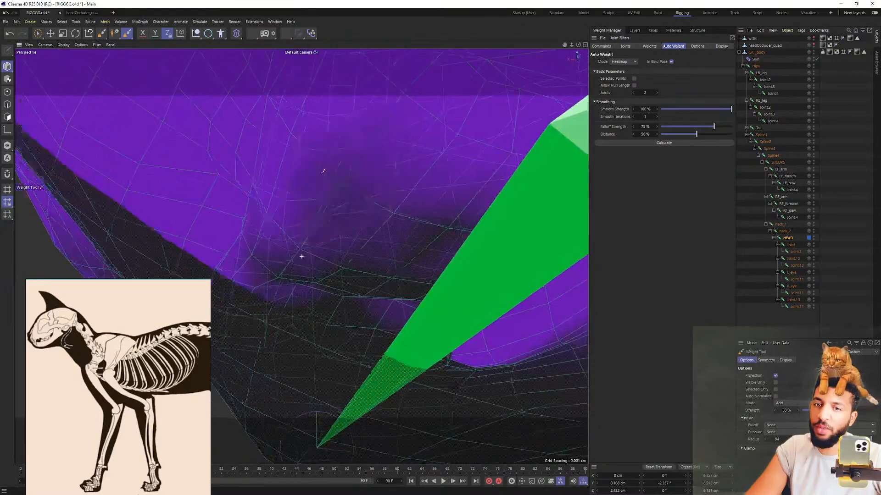
# Fill the weak patches at the front of the inner mouth behind the upper lip with HEAD weight
pyautogui.moveTo(312, 275)
pyautogui.keyDown('alt'); pyautogui.mouseDown()
pyautogui.moveTo(387, 260)
pyautogui.moveTo(381, 277)
pyautogui.moveTo(409, 265)
pyautogui.mouseUp(); pyautogui.keyUp('alt')
pyautogui.moveTo(271, 268)
pyautogui.keyDown('alt'); pyautogui.mouseDown()
pyautogui.moveTo(295, 196)
pyautogui.moveTo(305, 213)
pyautogui.moveTo(301, 255)
pyautogui.moveTo(347, 157)
pyautogui.mouseUp(); pyautogui.keyUp('alt')
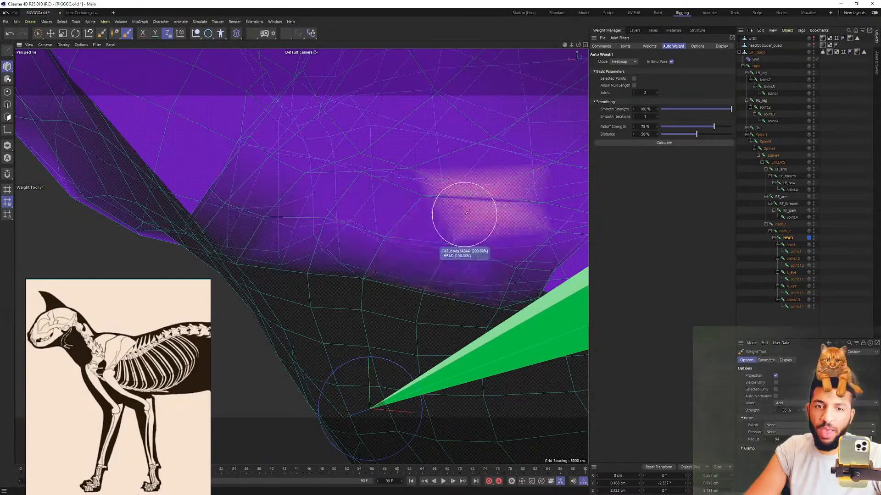
pyautogui.keyDown('alt'); pyautogui.moveTo(325, 141); pyautogui.dragTo(301, 257); pyautogui.keyUp('alt')
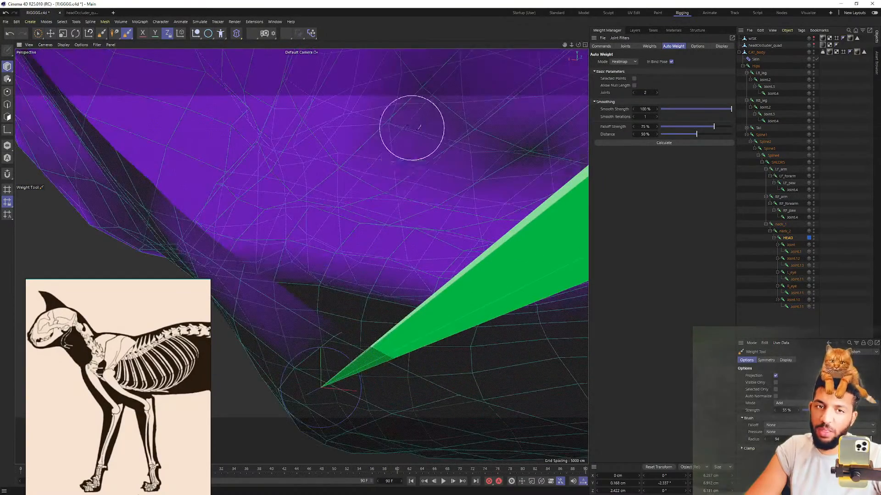
pyautogui.moveTo(368, 63)
pyautogui.keyDown('alt'); pyautogui.mouseDown()
pyautogui.moveTo(301, 256)
pyautogui.moveTo(300, 204)
pyautogui.mouseUp(); pyautogui.keyUp('alt')
pyautogui.scroll(-5, 284, 181)
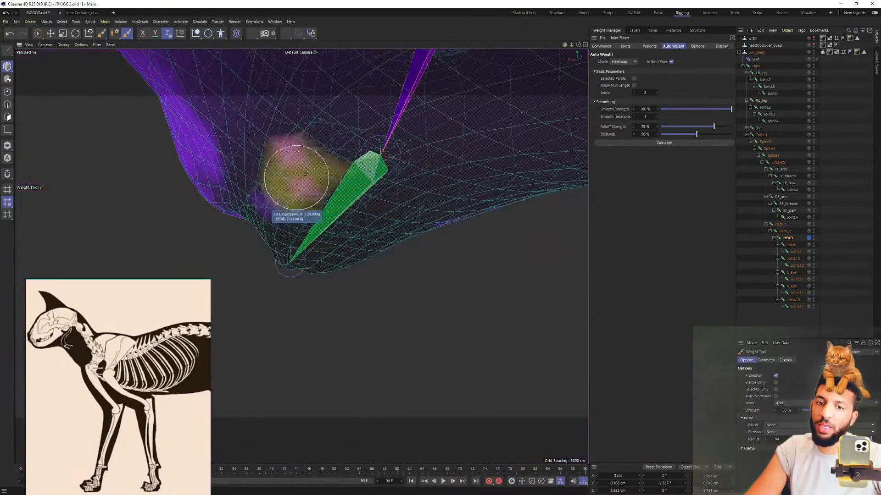
# Clean up the HEAD weight around the chin and the underside of the jaw
pyautogui.moveTo(391, 126)
pyautogui.keyDown('alt'); pyautogui.mouseDown()
pyautogui.moveTo(360, 134)
pyautogui.moveTo(299, 256)
pyautogui.moveTo(387, 144)
pyautogui.moveTo(302, 256)
pyautogui.mouseUp(); pyautogui.keyUp('alt')
pyautogui.moveTo(409, 192)
pyautogui.keyDown('alt'); pyautogui.mouseDown()
pyautogui.moveTo(369, 191)
pyautogui.moveTo(384, 193)
pyautogui.mouseUp(); pyautogui.keyUp('alt')
pyautogui.scroll(3, 384, 193)
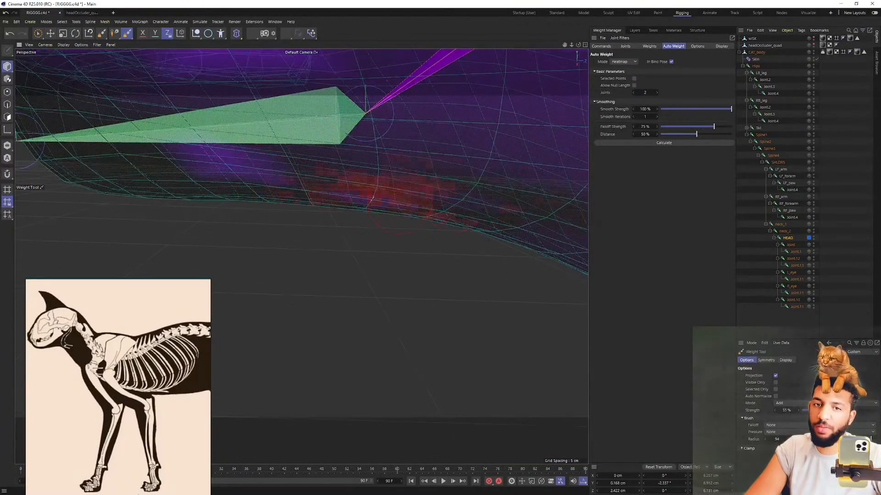
pyautogui.scroll(-9, 117, 145)
pyautogui.scroll(4, 298, 174)
# Set the weight brush radius to 180 and even out the HEAD weight across the muzzle and inside the mouth
pyautogui.moveTo(295, 171)
pyautogui.keyDown('alt'); pyautogui.mouseDown()
pyautogui.moveTo(324, 213)
pyautogui.moveTo(399, 276)
pyautogui.mouseUp(); pyautogui.keyUp('alt')
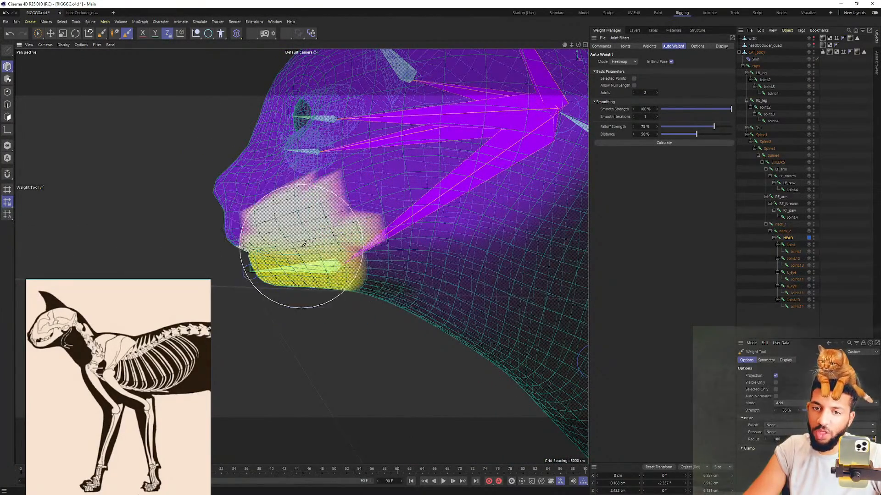
pyautogui.moveTo(339, 271)
pyautogui.keyDown('alt'); pyautogui.mouseDown()
pyautogui.moveTo(333, 260)
pyautogui.moveTo(319, 268)
pyautogui.mouseUp(); pyautogui.keyUp('alt')
pyautogui.scroll(4, 318, 267)
pyautogui.keyDown('alt'); pyautogui.moveTo(436, 244); pyautogui.dragTo(336, 233); pyautogui.keyUp('alt')
pyautogui.scroll(-2, 463, 341)
pyautogui.moveTo(464, 342)
pyautogui.keyDown('alt'); pyautogui.mouseDown()
pyautogui.moveTo(428, 269)
pyautogui.moveTo(294, 251)
pyautogui.mouseUp(); pyautogui.keyUp('alt')
pyautogui.keyDown('alt'); pyautogui.moveTo(510, 167); pyautogui.dragTo(513, 162); pyautogui.keyUp('alt')
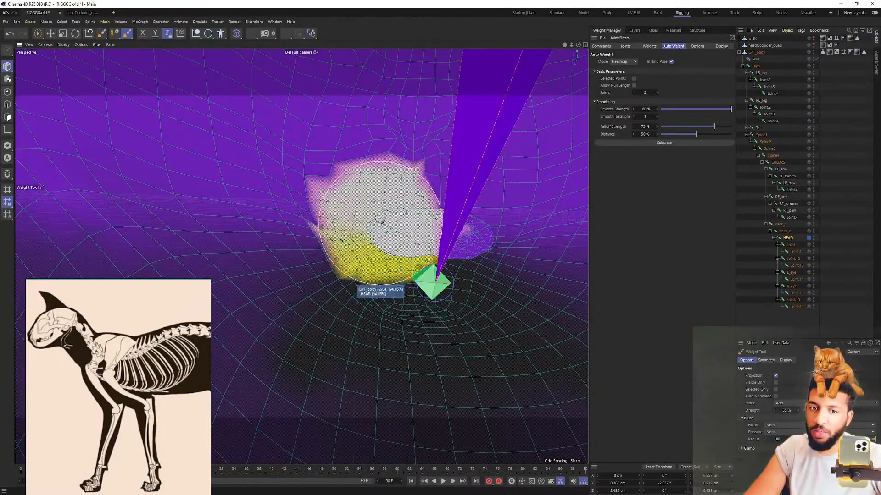
pyautogui.moveTo(446, 225)
pyautogui.keyDown('alt'); pyautogui.mouseDown()
pyautogui.moveTo(403, 139)
pyautogui.moveTo(374, 213)
pyautogui.moveTo(343, 216)
pyautogui.moveTo(334, 260)
pyautogui.moveTo(248, 251)
pyautogui.moveTo(285, 140)
pyautogui.moveTo(263, 147)
pyautogui.moveTo(302, 183)
pyautogui.moveTo(388, 158)
pyautogui.moveTo(339, 202)
pyautogui.moveTo(188, 146)
pyautogui.moveTo(269, 138)
pyautogui.mouseUp(); pyautogui.keyUp('alt')
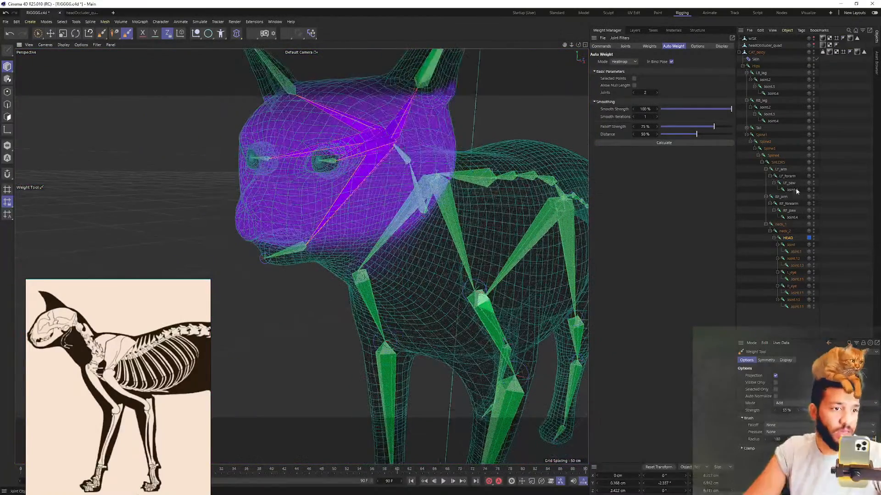
# Rotate the HEAD joint to check how the repainted muzzle and mouth deform, undoing the rotation
pyautogui.press('r')
pyautogui.moveTo(369, 138); pyautogui.dragTo(395, 147)
pyautogui.hotkey('ctrl', 'z')
pyautogui.scroll(3, 357, 188)
pyautogui.hotkey('ctrl', 'z')
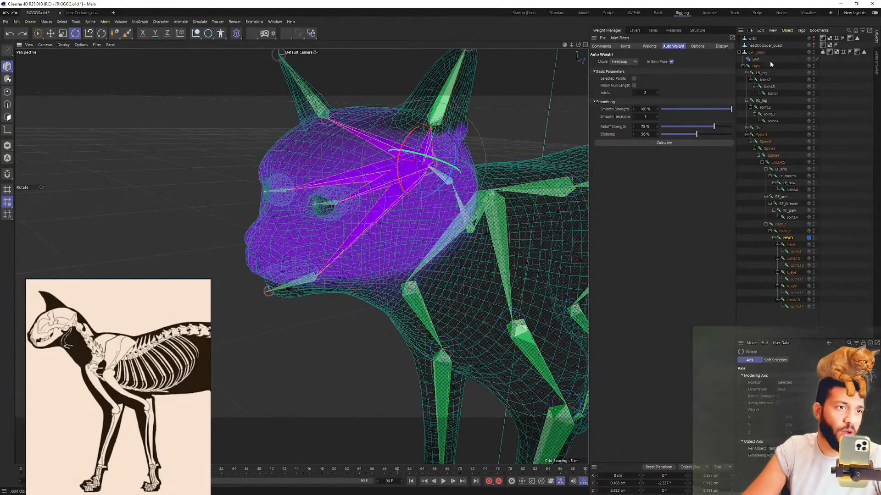
# Turn off X-Ray for CAT_body and switch to the Standard layout to see the textured cat
pyautogui.click(752, 52)
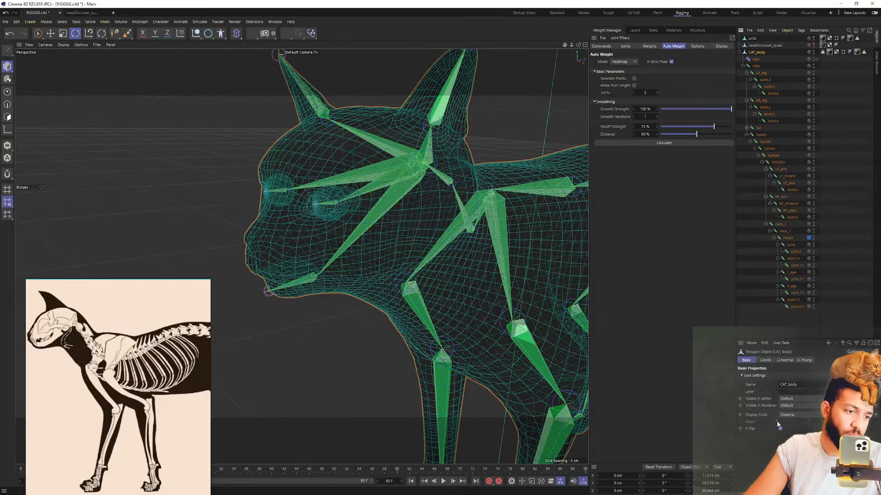
pyautogui.click(780, 429)
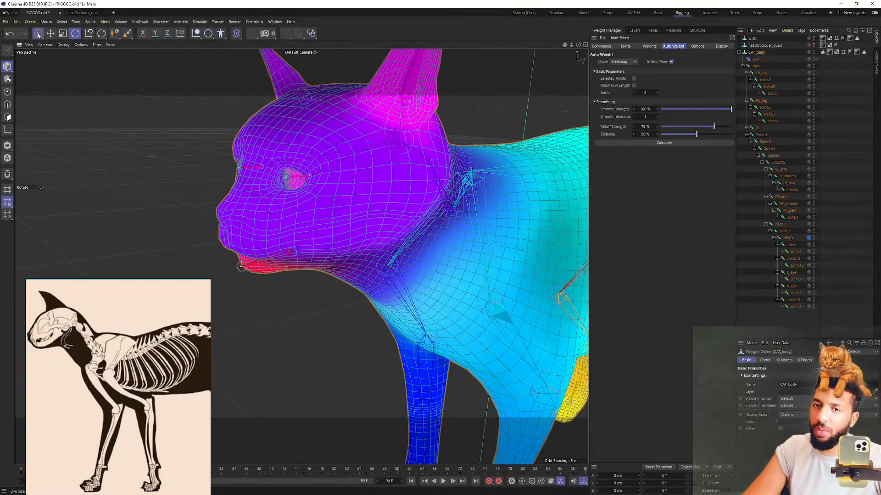
pyautogui.click(38, 34)
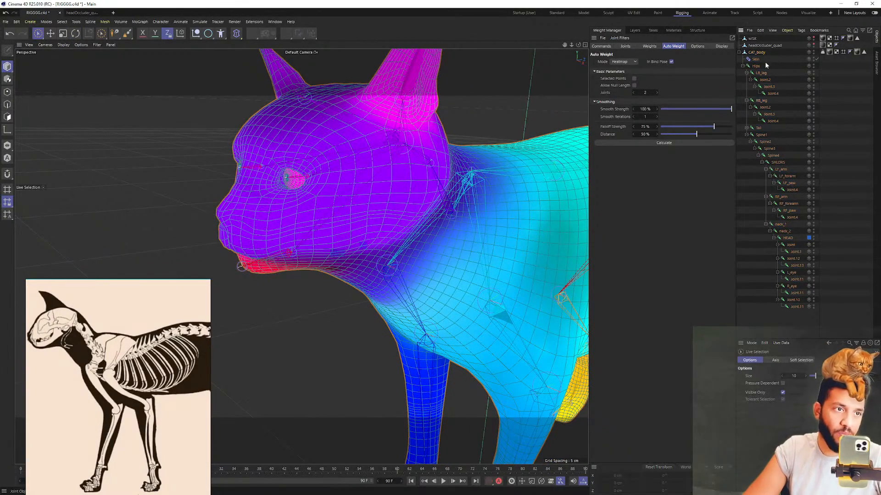
pyautogui.click(760, 52)
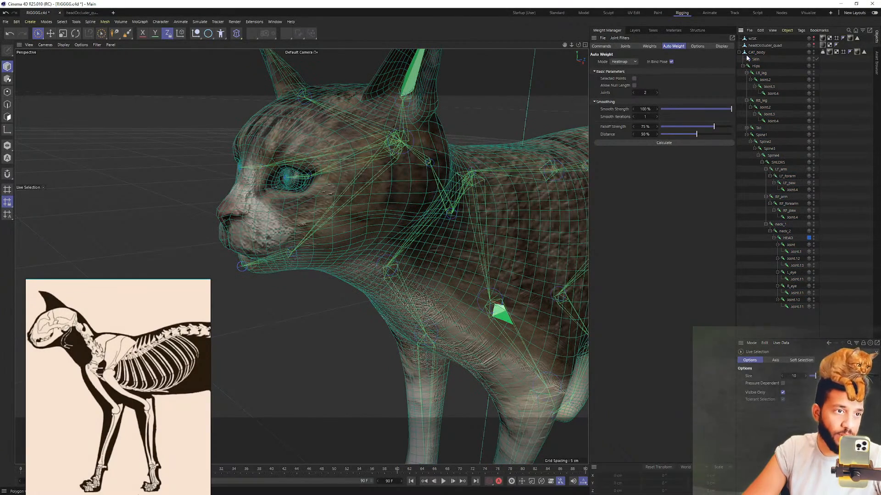
pyautogui.click(758, 46)
pyautogui.click(767, 157)
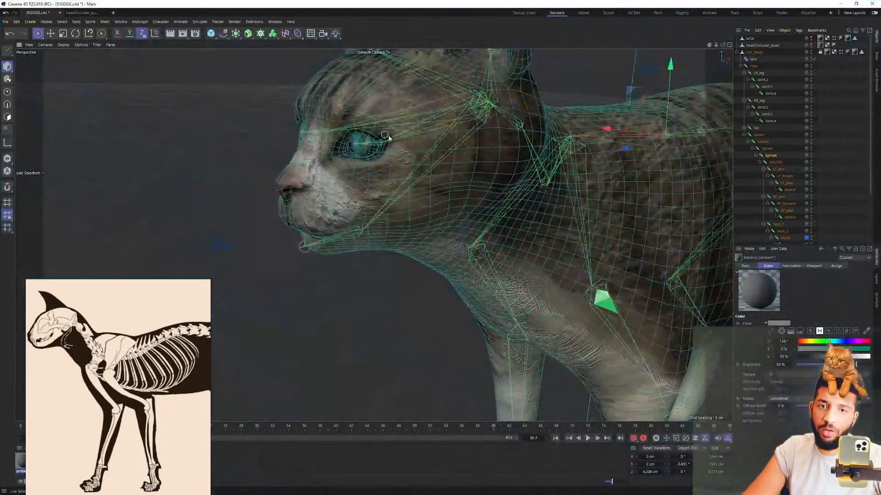
pyautogui.scroll(-3, 389, 138)
pyautogui.keyDown('alt'); pyautogui.moveTo(389, 138); pyautogui.dragTo(294, 149, button='middle'); pyautogui.keyUp('alt')
pyautogui.keyDown('alt'); pyautogui.moveTo(294, 149); pyautogui.dragTo(339, 133); pyautogui.keyUp('alt')
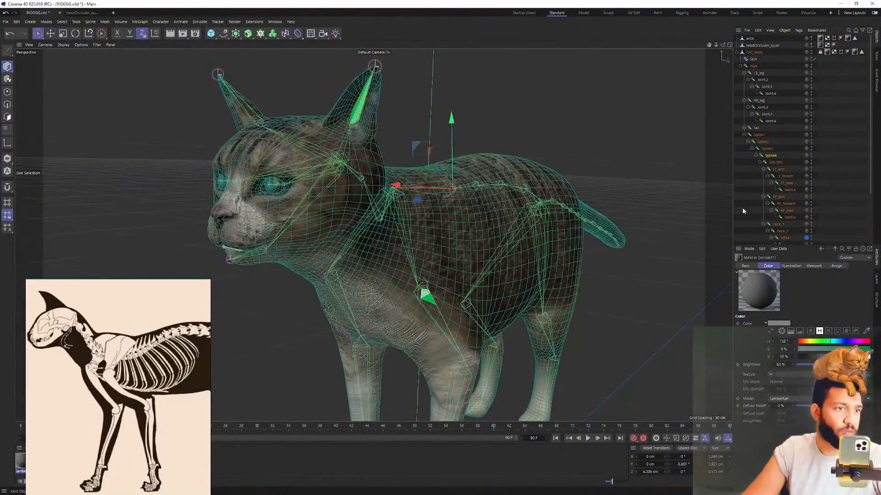
# Select the HEAD joint and rotate it in several directions to test the textured head, undoing each rotation
pyautogui.scroll(-3, 785, 232)
pyautogui.click(790, 219)
pyautogui.scroll(2, 783, 193)
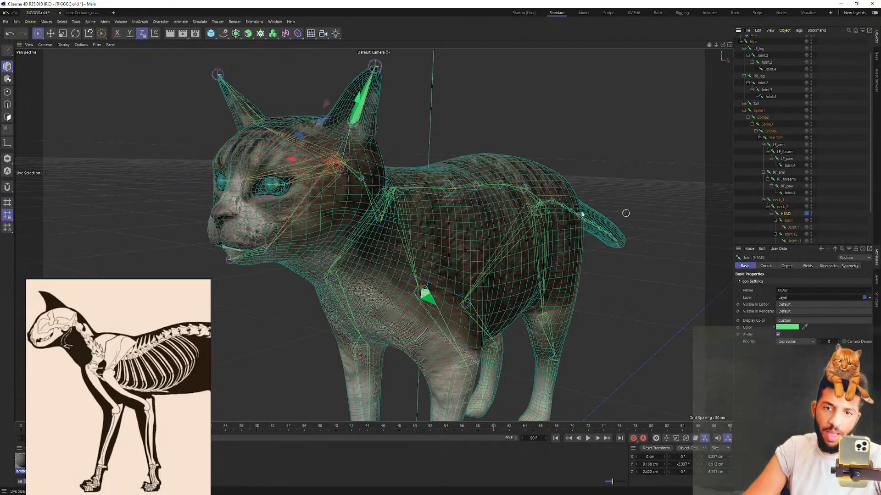
pyautogui.press('r')
pyautogui.moveTo(308, 148); pyautogui.dragTo(419, 192)
pyautogui.hotkey('ctrl', 'z')
pyautogui.scroll(3, 364, 178)
pyautogui.moveTo(393, 157); pyautogui.dragTo(334, 156)
pyautogui.hotkey('ctrl', 'z')
pyautogui.moveTo(356, 129); pyautogui.dragTo(348, 170)
pyautogui.hotkey('ctrl', 'z')
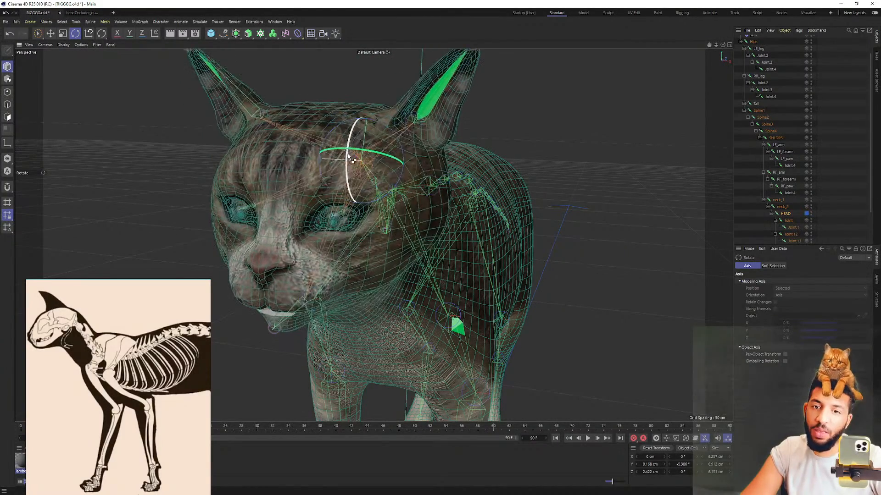
# Rotate the neck_1 and neck_2 joints to test how the neck and head deform, undoing each rotation
pyautogui.click(778, 200)
pyautogui.moveTo(401, 211); pyautogui.dragTo(387, 186)
pyautogui.hotkey('ctrl', 'z')
pyautogui.click(777, 207)
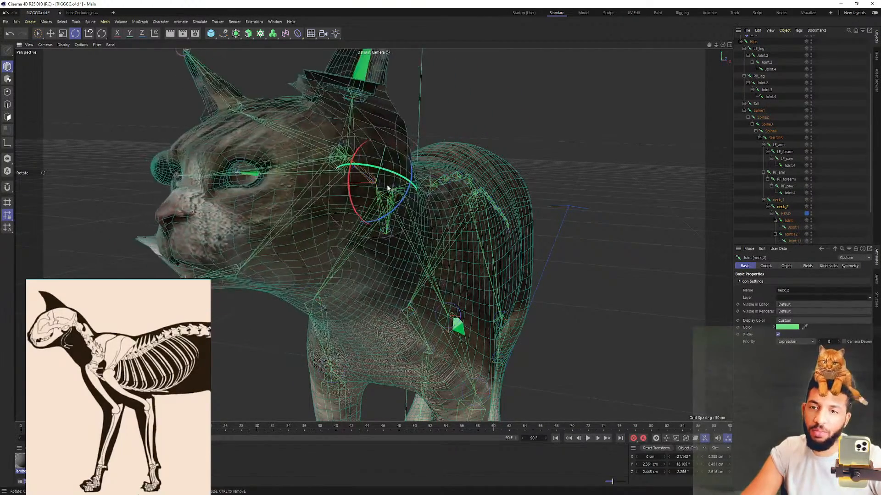
pyautogui.hotkey('ctrl', 'z')
# Rotate the first ear joint under HEAD to test the ear's deformation, undo it, and select its tip joint
pyautogui.click(786, 214)
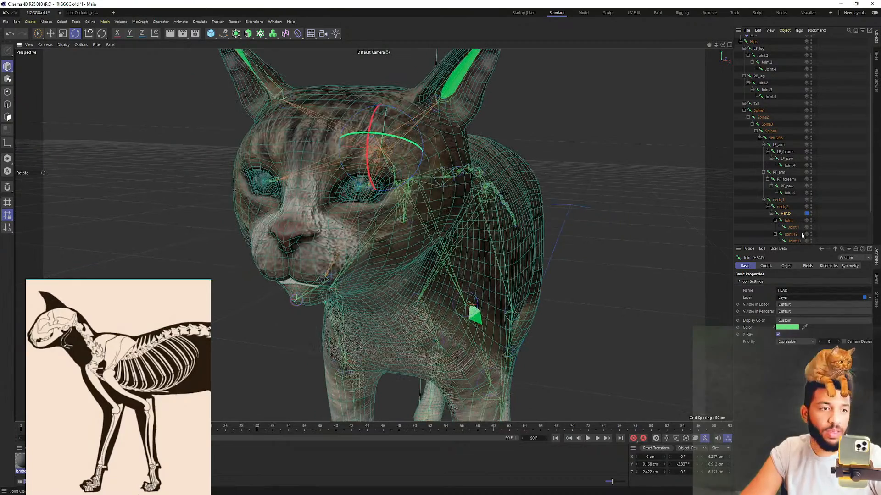
pyautogui.click(790, 222)
pyautogui.moveTo(298, 57); pyautogui.dragTo(296, 78)
pyautogui.hotkey('ctrl', 'z')
pyautogui.keyDown('alt'); pyautogui.moveTo(296, 80); pyautogui.dragTo(293, 127, button='middle'); pyautogui.keyUp('alt')
pyautogui.moveTo(305, 109); pyautogui.dragTo(412, 175)
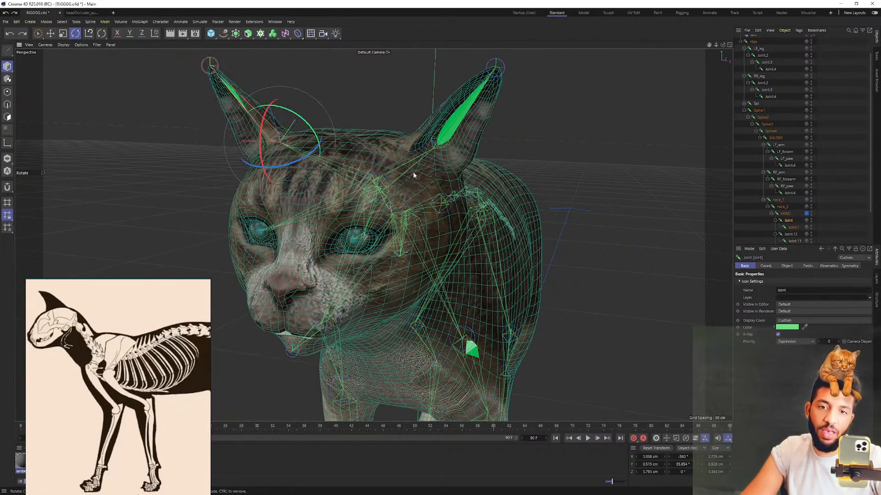
pyautogui.click(792, 228)
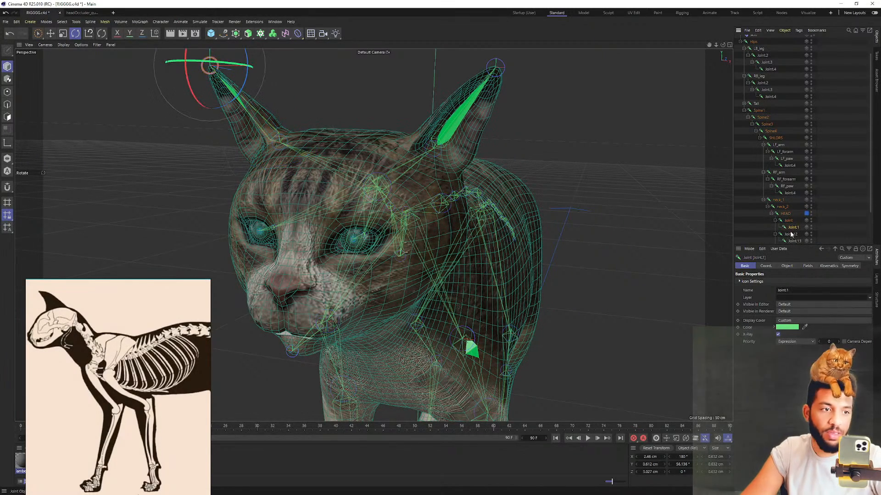
# Rotate the second ear joint, Joint.12, to test the ear's deformation, undo it, and select the jaw's tip joint
pyautogui.click(790, 235)
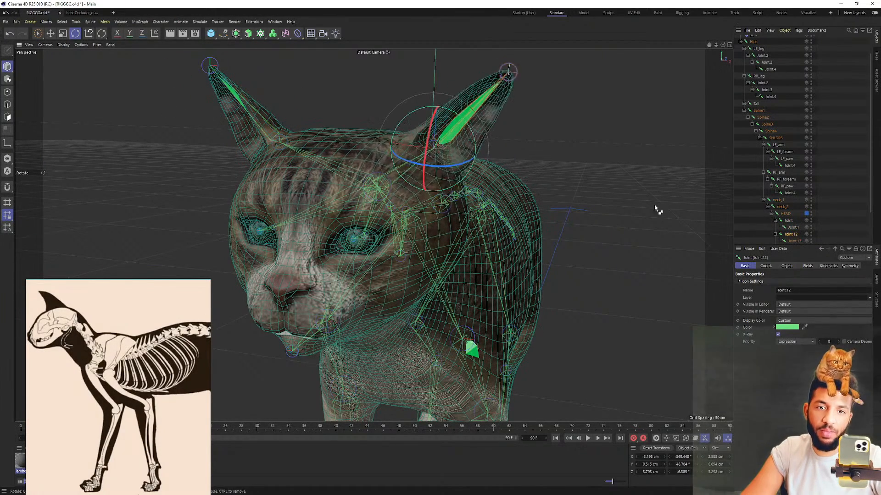
pyautogui.click(784, 214)
pyautogui.click(787, 227)
pyautogui.scroll(-3, 787, 230)
pyautogui.click(795, 241)
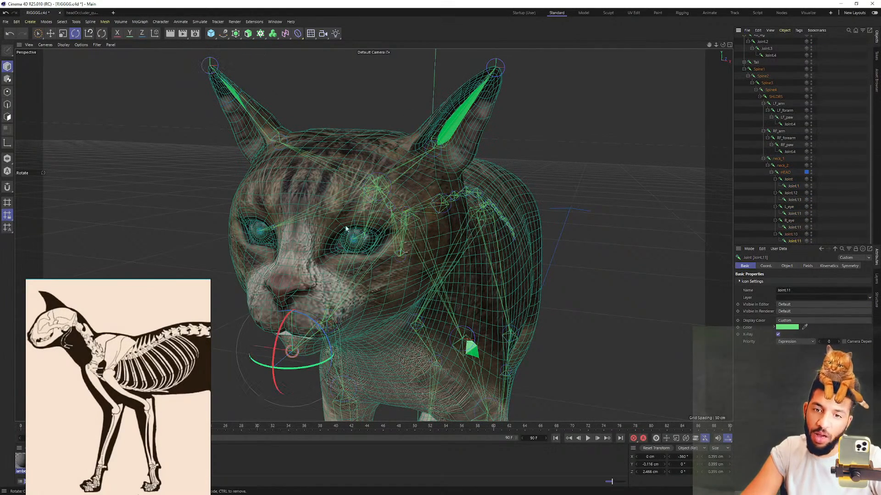
# Rotate the R_eye joint to test how the eye follows, and undo the rotation
pyautogui.click(789, 221)
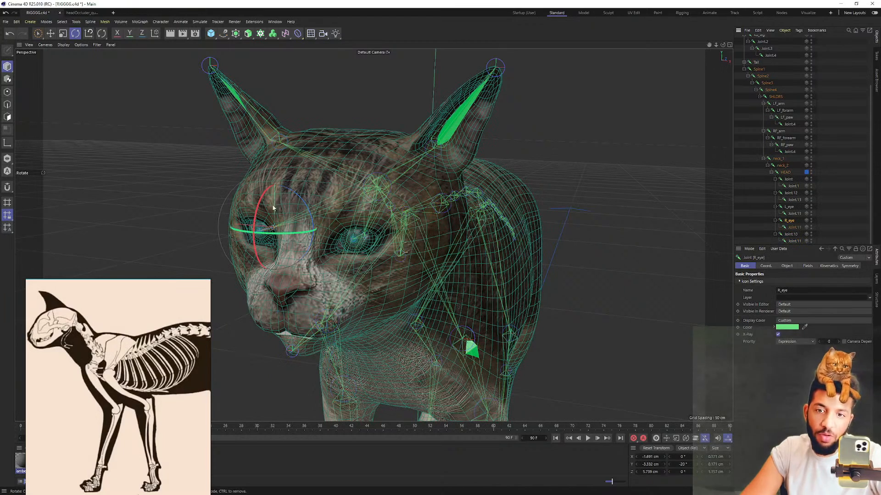
pyautogui.moveTo(237, 215); pyautogui.dragTo(319, 205)
pyautogui.hotkey('ctrl', 'z')
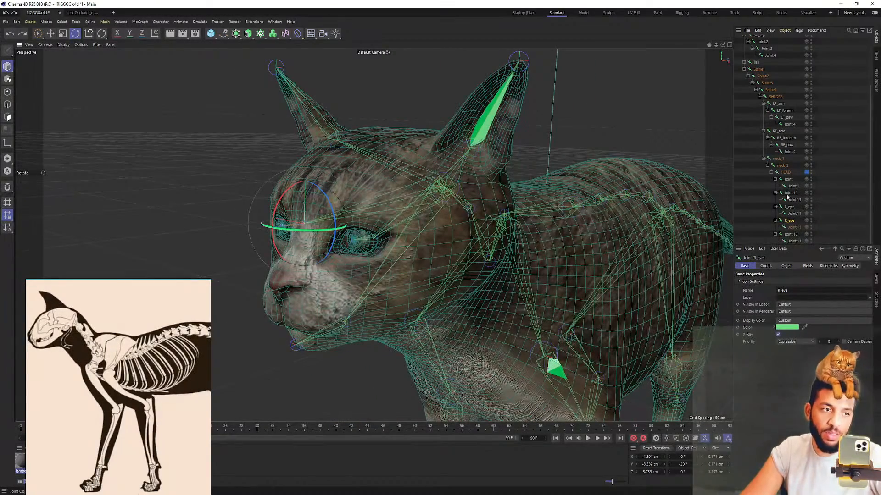
# Rotate the HEAD joint to test the face and eyes, undo it, and examine the head from closer up
pyautogui.click(786, 172)
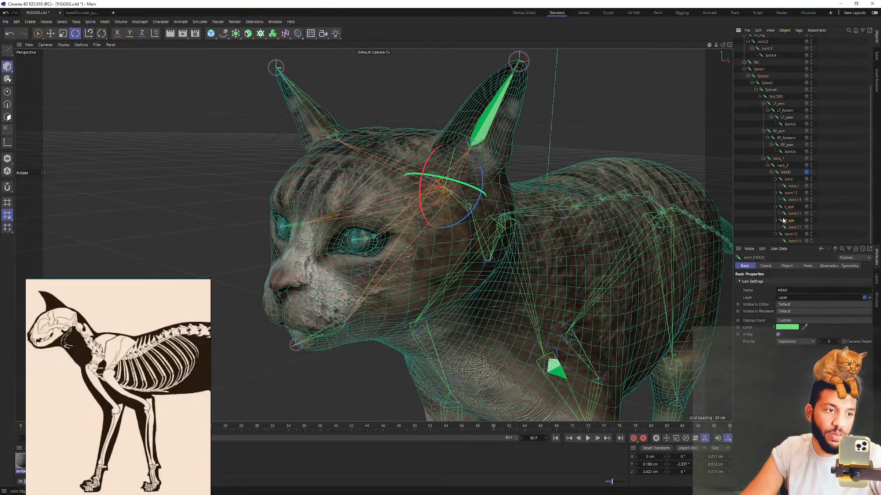
pyautogui.moveTo(441, 215)
pyautogui.mouseDown()
pyautogui.moveTo(453, 199)
pyautogui.moveTo(436, 211)
pyautogui.mouseUp()
pyautogui.hotkey('ctrl', 'z')
pyautogui.keyDown('alt'); pyautogui.moveTo(356, 218); pyautogui.dragTo(360, 179, button='middle'); pyautogui.keyUp('alt')
pyautogui.moveTo(360, 179)
pyautogui.keyDown('alt'); pyautogui.mouseDown(button='right')
pyautogui.moveTo(393, 170)
pyautogui.moveTo(367, 178)
pyautogui.mouseUp(button='right'); pyautogui.keyUp('alt')
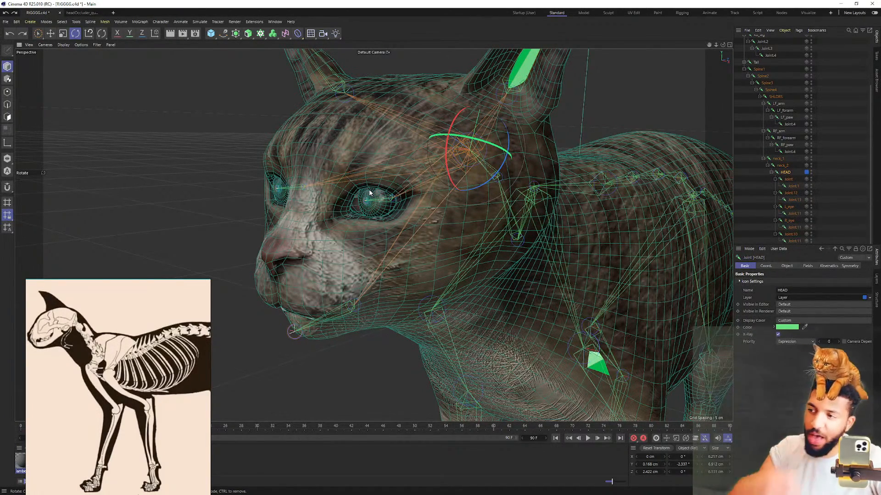
pyautogui.keyDown('alt'); pyautogui.moveTo(368, 214); pyautogui.dragTo(431, 210); pyautogui.keyUp('alt')
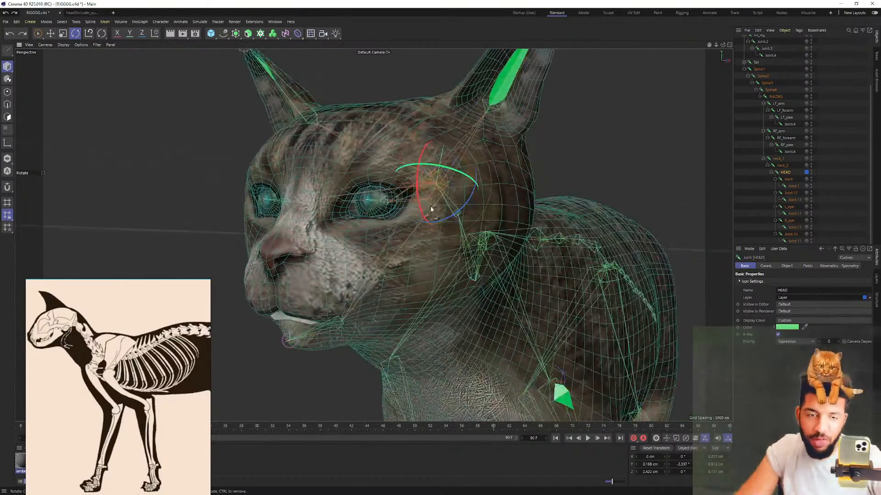
# Select the two ear base joints under HEAD in turn to check where they sit
pyautogui.click(789, 179)
pyautogui.keyDown('alt'); pyautogui.moveTo(505, 204); pyautogui.dragTo(522, 202); pyautogui.keyUp('alt')
pyautogui.scroll(3, 788, 229)
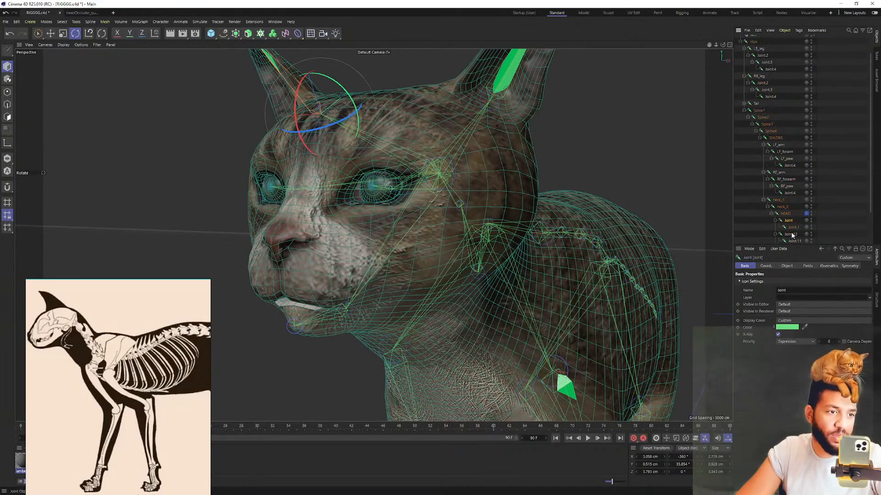
pyautogui.click(792, 234)
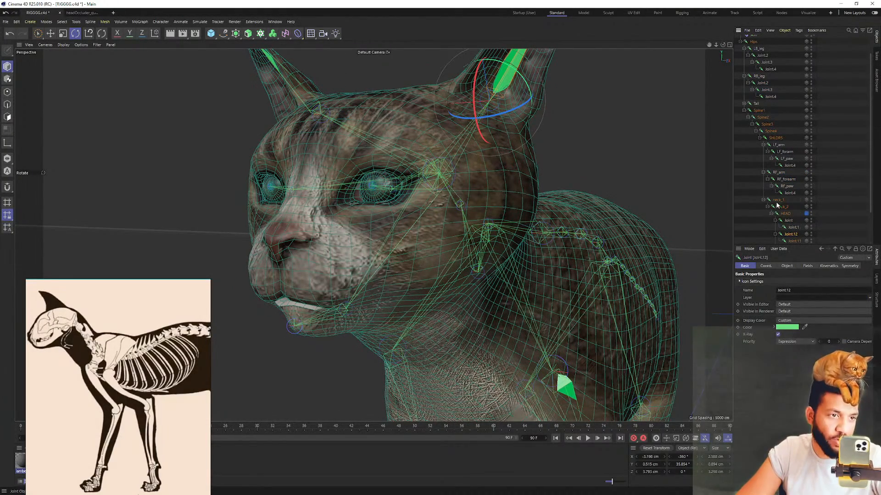
pyautogui.scroll(-3, 788, 222)
# Rotate the jaw joint, Joint.10, to test opening and closing the mouth, undoing the rotation
pyautogui.click(787, 235)
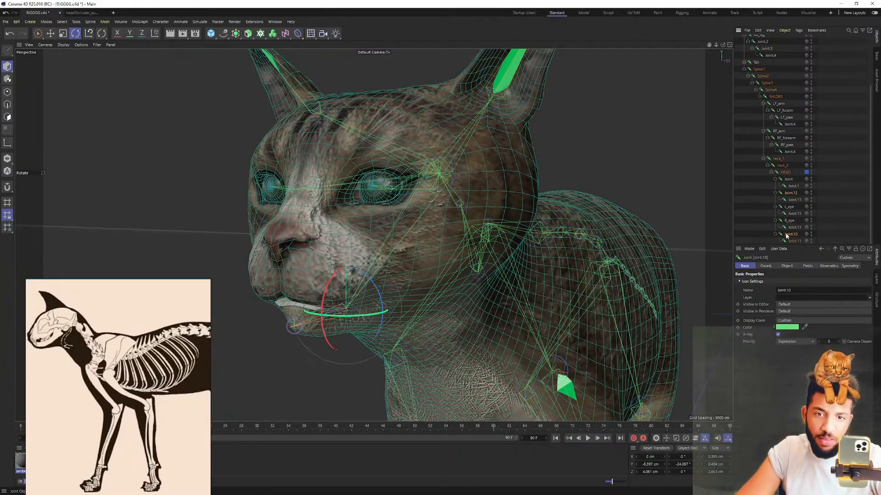
pyautogui.moveTo(323, 285)
pyautogui.mouseDown()
pyautogui.moveTo(326, 315)
pyautogui.moveTo(327, 291)
pyautogui.mouseUp()
pyautogui.keyDown('alt'); pyautogui.moveTo(327, 292); pyautogui.dragTo(386, 263, button='middle'); pyautogui.keyUp('alt')
pyautogui.moveTo(386, 263); pyautogui.dragTo(397, 230)
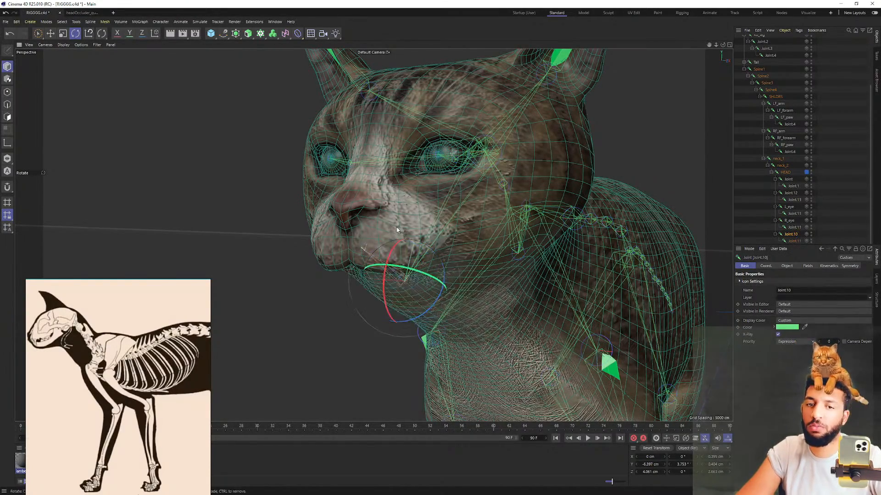
pyautogui.hotkey('ctrl', 'z')
# Rename the jaw joint JAW and check the R_eye and Joint.13 joints around the face
pyautogui.keyDown('alt'); pyautogui.moveTo(396, 227); pyautogui.dragTo(383, 245, button='middle'); pyautogui.keyUp('alt')
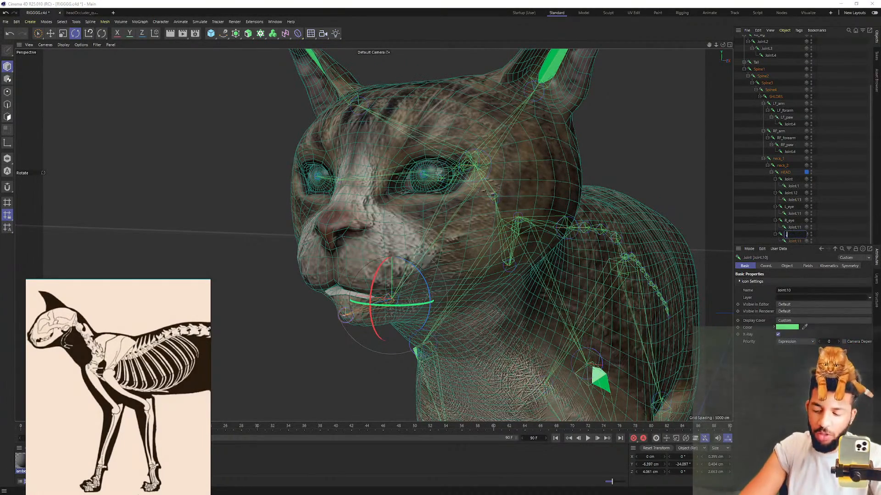
pyautogui.click(791, 223)
pyautogui.moveTo(392, 153)
pyautogui.keyDown('alt'); pyautogui.mouseDown()
pyautogui.moveTo(378, 149)
pyautogui.moveTo(420, 169)
pyautogui.moveTo(384, 165)
pyautogui.moveTo(410, 171)
pyautogui.mouseUp(); pyautogui.keyUp('alt')
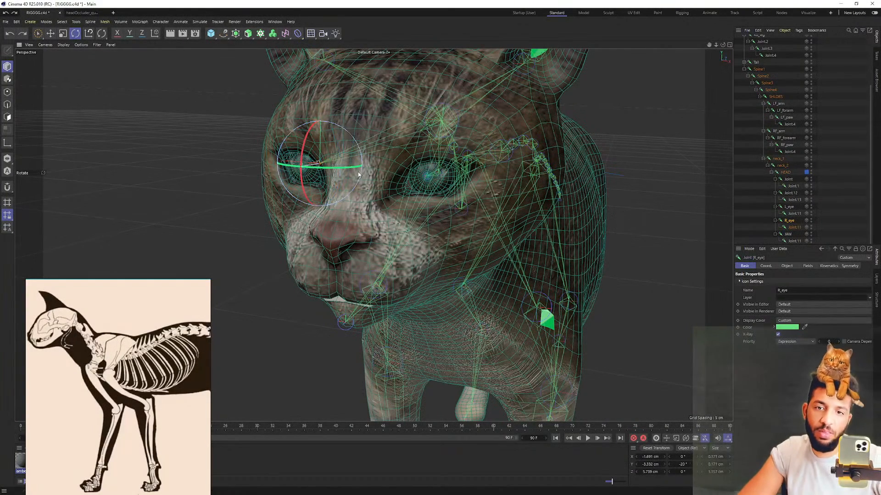
pyautogui.click(793, 200)
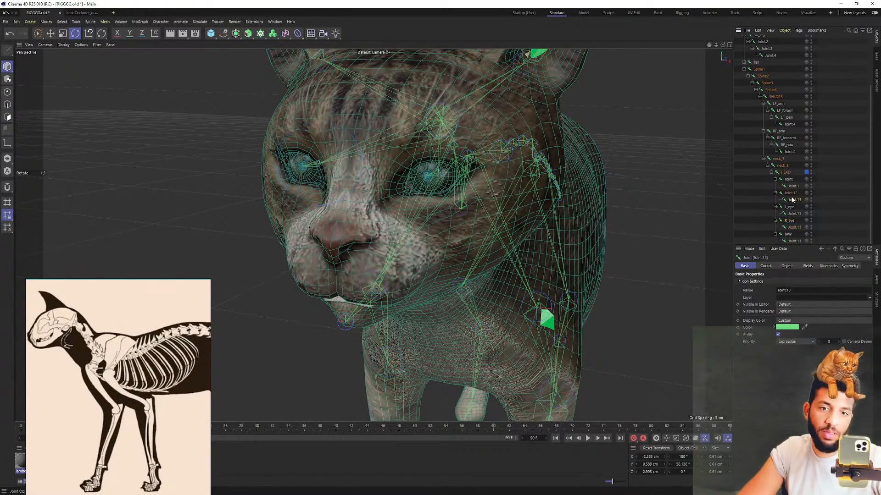
pyautogui.keyDown('alt'); pyautogui.moveTo(462, 138); pyautogui.dragTo(667, 174); pyautogui.keyUp('alt')
# In the Rigging layout, paint the HEAD joint's weight over both eyes using the Weight Tool without Projection, and turn Projection back on
pyautogui.click(785, 172)
pyautogui.keyDown('alt'); pyautogui.moveTo(410, 138); pyautogui.dragTo(393, 140); pyautogui.keyUp('alt')
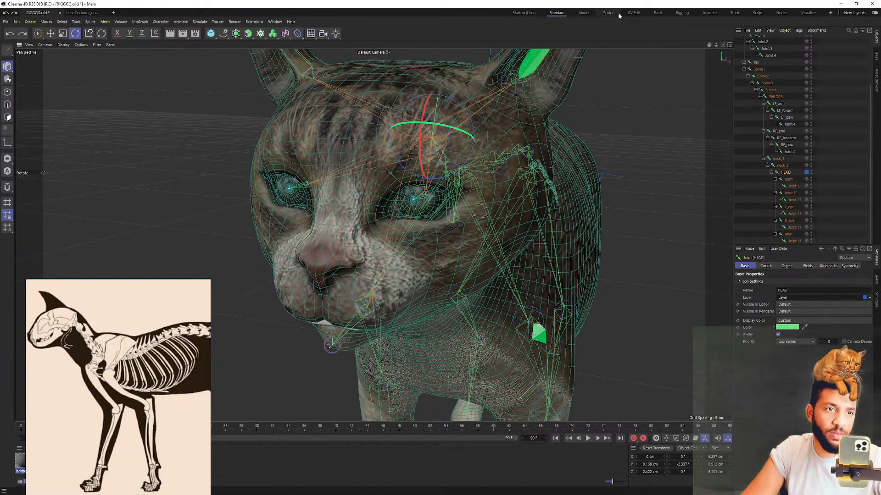
pyautogui.click(682, 13)
pyautogui.scroll(5, 300, 247)
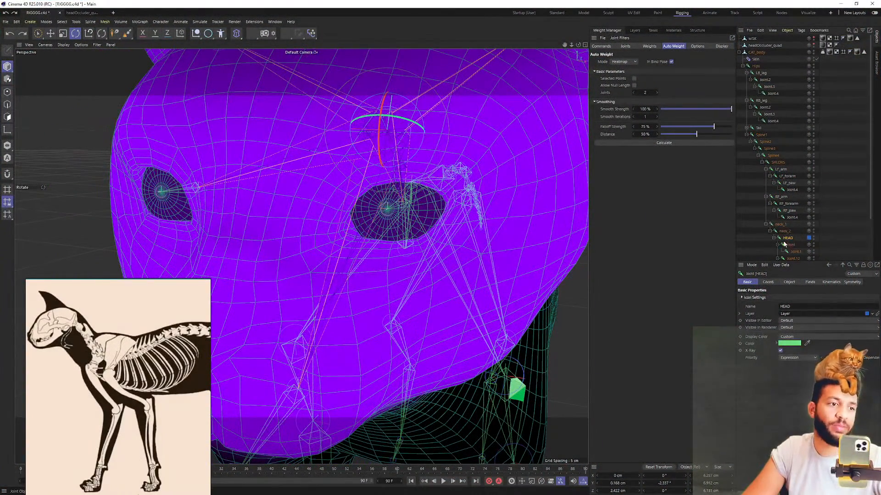
pyautogui.click(127, 33)
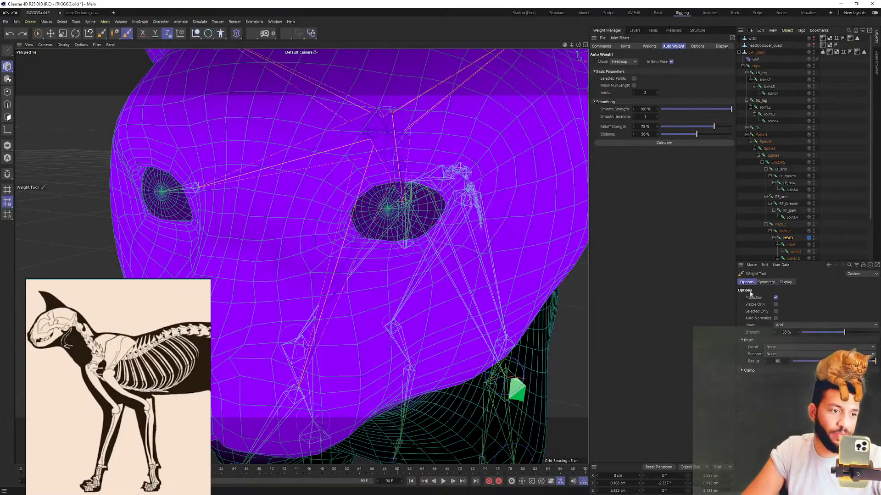
pyautogui.click(775, 297)
pyautogui.scroll(-10, 393, 215)
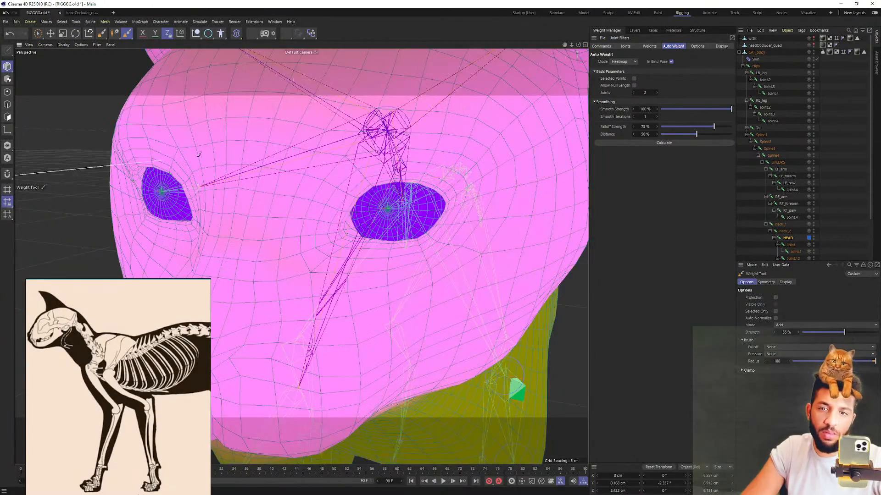
pyautogui.keyDown('alt'); pyautogui.moveTo(272, 147); pyautogui.dragTo(257, 156); pyautogui.keyUp('alt')
pyautogui.scroll(5, 390, 144)
pyautogui.keyDown('alt'); pyautogui.moveTo(373, 145); pyautogui.dragTo(227, 80); pyautogui.keyUp('alt')
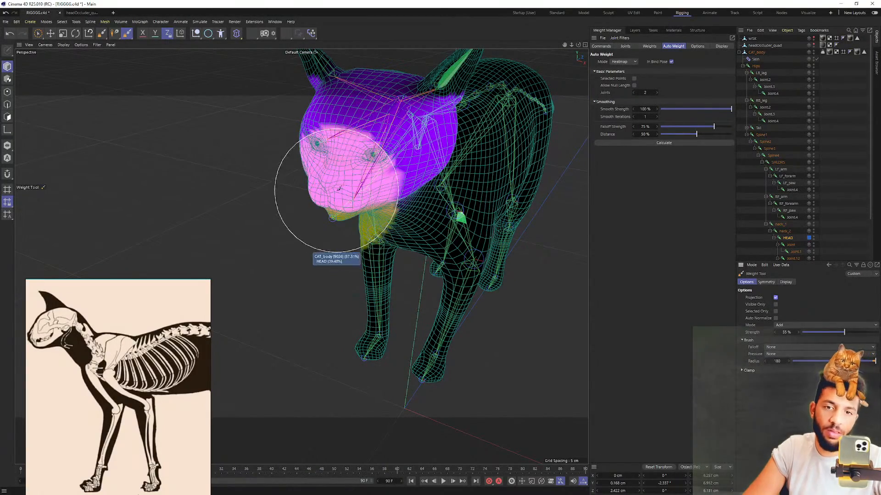
# Undo the last weight stroke and examine the HEAD joint's weights around the face and eyes
pyautogui.scroll(6, 331, 169)
pyautogui.moveTo(371, 145); pyautogui.dragTo(341, 144, button='middle')
pyautogui.keyDown('alt'); pyautogui.moveTo(402, 165); pyautogui.dragTo(354, 138); pyautogui.keyUp('alt')
pyautogui.hotkey('ctrl', 'z')
pyautogui.moveTo(426, 152)
pyautogui.mouseDown()
pyautogui.moveTo(362, 147)
pyautogui.moveTo(399, 159)
pyautogui.moveTo(300, 256)
pyautogui.mouseUp()
pyautogui.scroll(-3, 301, 256)
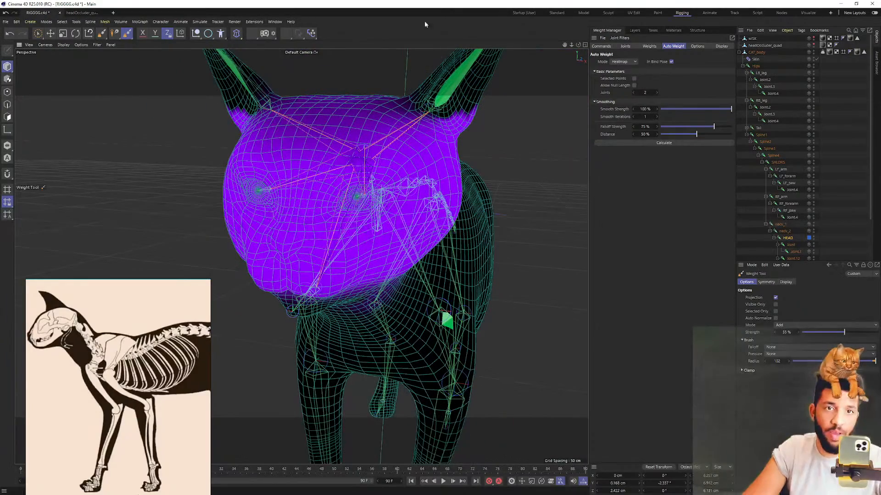
# Switch to the Startup layout and activate Live Selection to display the textured cat
pyautogui.click(524, 12)
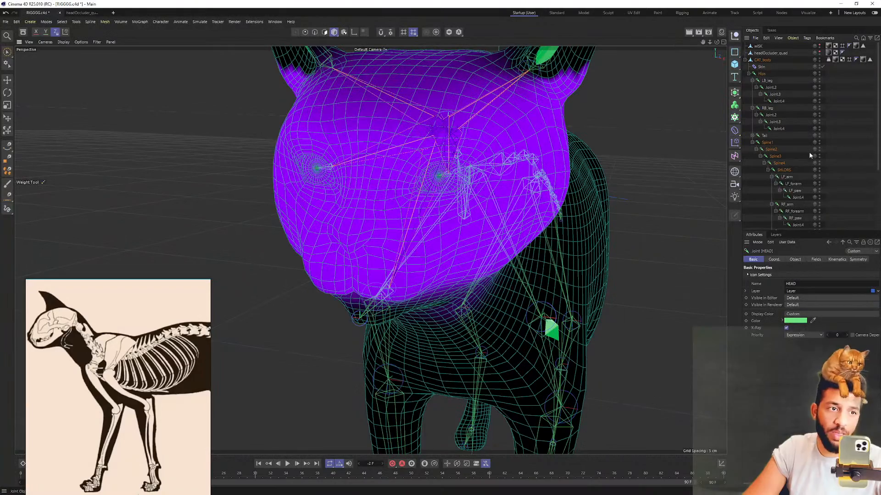
pyautogui.click(8, 51)
pyautogui.keyDown('alt'); pyautogui.moveTo(389, 147); pyautogui.dragTo(370, 162, button='middle'); pyautogui.keyUp('alt')
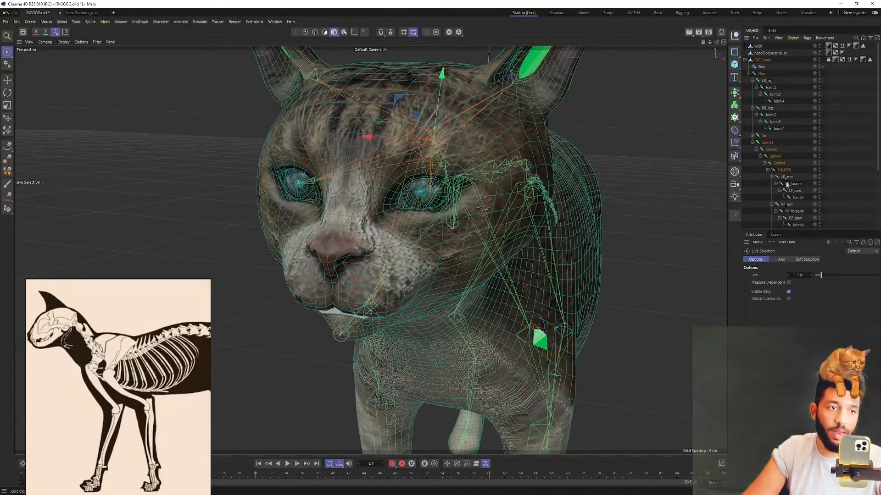
pyautogui.scroll(-4, 786, 198)
# Use the Rotate tool on the neck_1 joint to test the head's movement, and select the L_eye joint
pyautogui.click(787, 144)
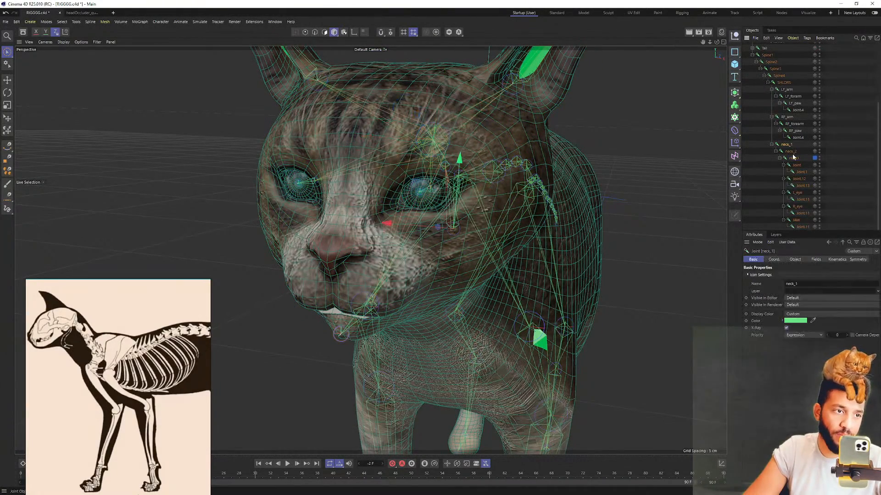
pyautogui.keyDown('alt'); pyautogui.moveTo(700, 176); pyautogui.dragTo(416, 154); pyautogui.keyUp('alt')
pyautogui.scroll(-2, 416, 154)
pyautogui.press('r')
pyautogui.moveTo(474, 161)
pyautogui.mouseDown()
pyautogui.moveTo(465, 163)
pyautogui.moveTo(475, 177)
pyautogui.moveTo(470, 167)
pyautogui.moveTo(448, 179)
pyautogui.moveTo(475, 173)
pyautogui.mouseUp()
pyautogui.click(794, 193)
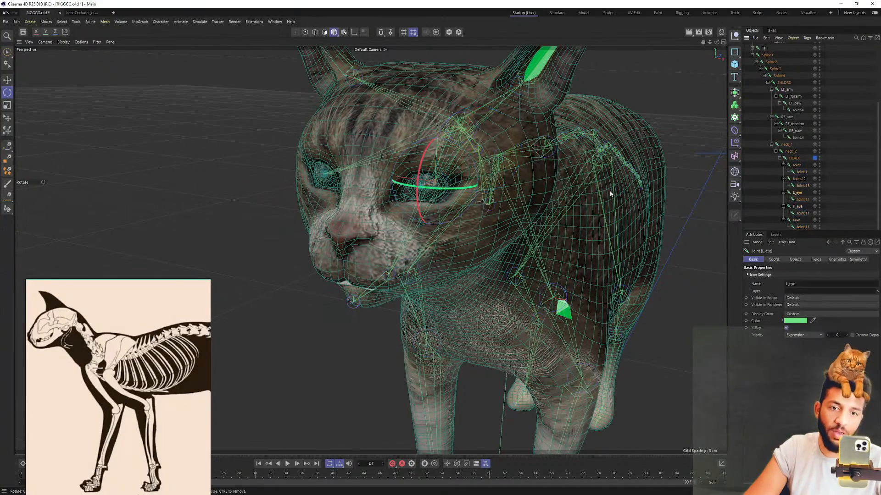
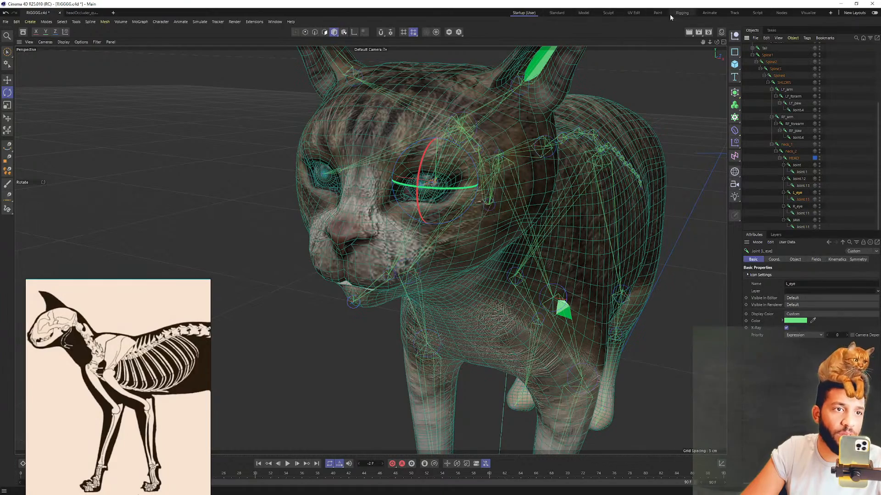
# Return to the Rigging layout and select the HEAD joint to examine its weights over the eyes
pyautogui.click(683, 13)
pyautogui.scroll(5, 352, 152)
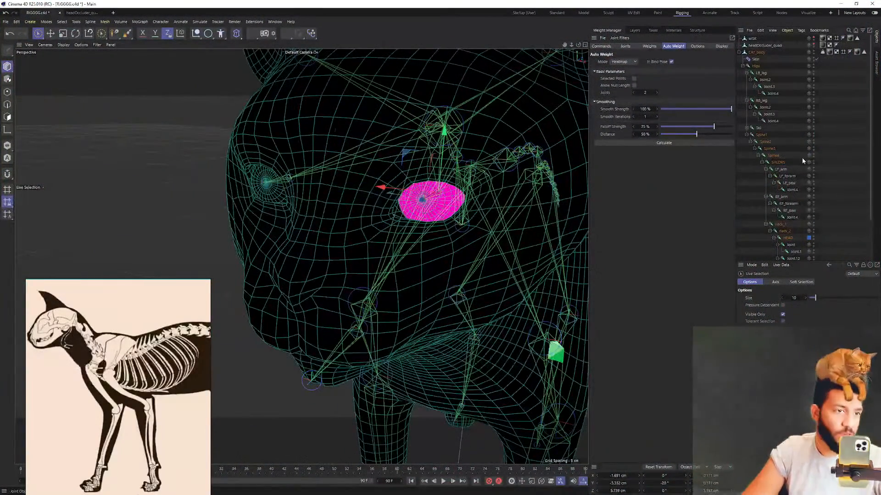
pyautogui.click(788, 239)
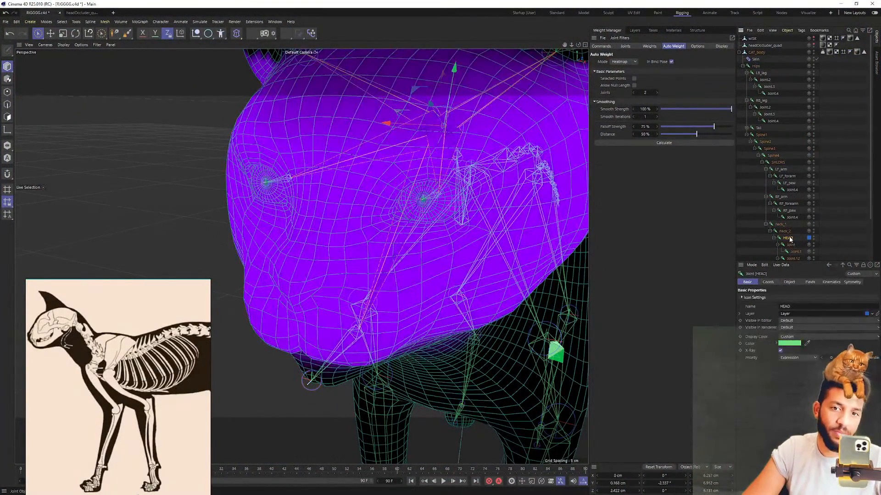
pyautogui.scroll(-3, 790, 245)
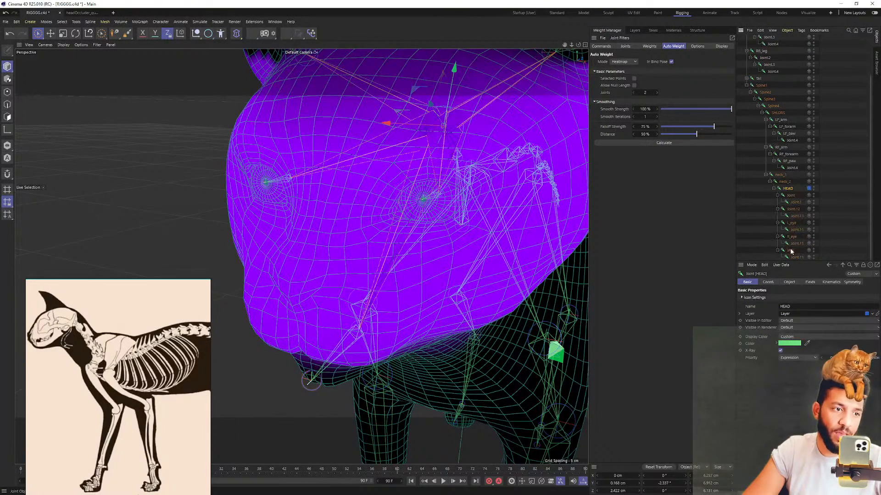
# Select the L_eye and R_eye joints and remove their weights from the eyes using the Weight Tool with Projection off
pyautogui.click(791, 224)
pyautogui.keyDown('ctrl'); pyautogui.click(791, 237); pyautogui.keyUp('ctrl')
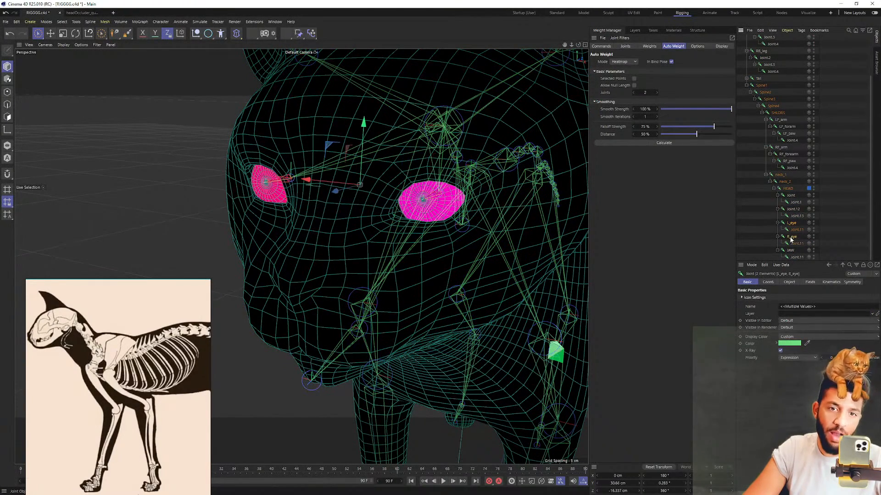
pyautogui.click(128, 34)
pyautogui.click(775, 298)
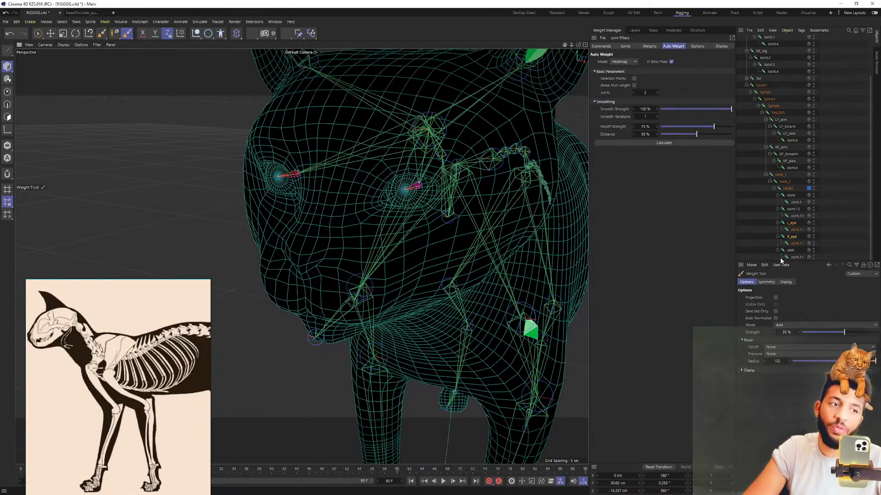
# Rotate the HEAD joint in several directions to test how the reweighted eyes follow, undoing each rotation
pyautogui.click(788, 188)
pyautogui.press('r')
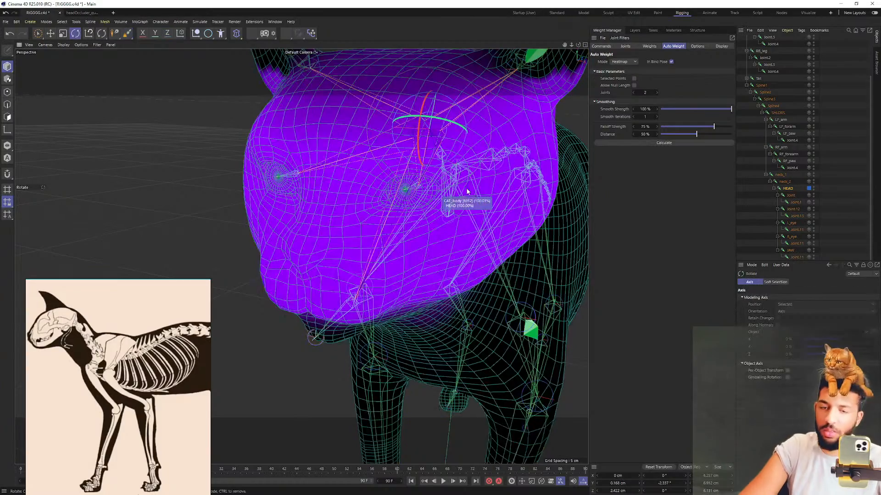
pyautogui.moveTo(436, 117); pyautogui.dragTo(410, 119)
pyautogui.moveTo(398, 124); pyautogui.dragTo(444, 151)
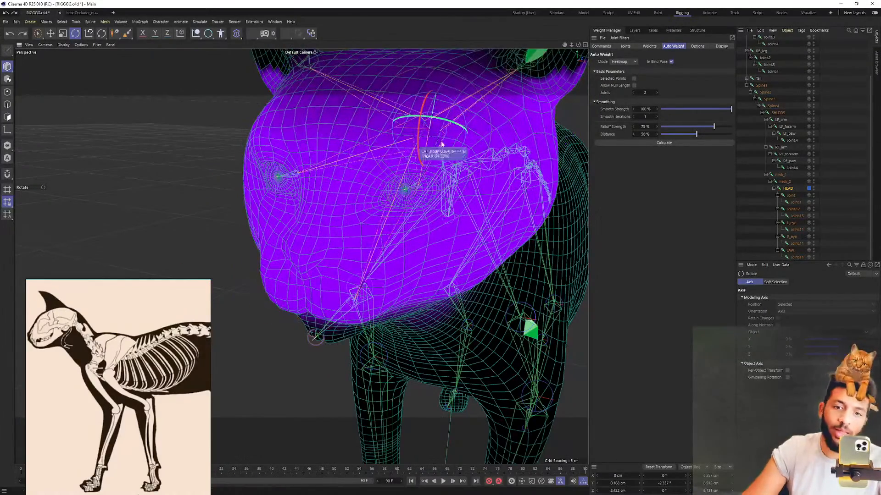
pyautogui.moveTo(430, 120); pyautogui.dragTo(411, 160)
# Enable Projection and Visible Only for the Weight Tool and paint HEAD joint weights over the face and back of the head
pyautogui.scroll(-6, 412, 160)
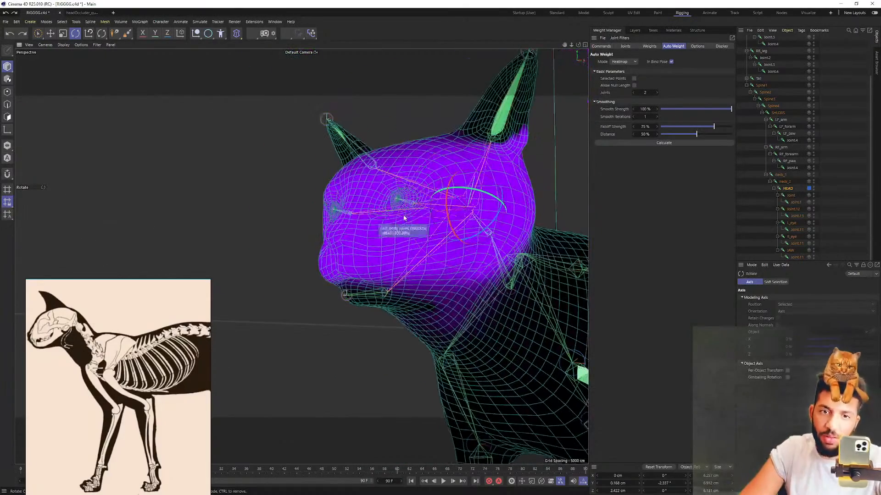
pyautogui.keyDown('alt'); pyautogui.moveTo(410, 214); pyautogui.dragTo(277, 102); pyautogui.keyUp('alt')
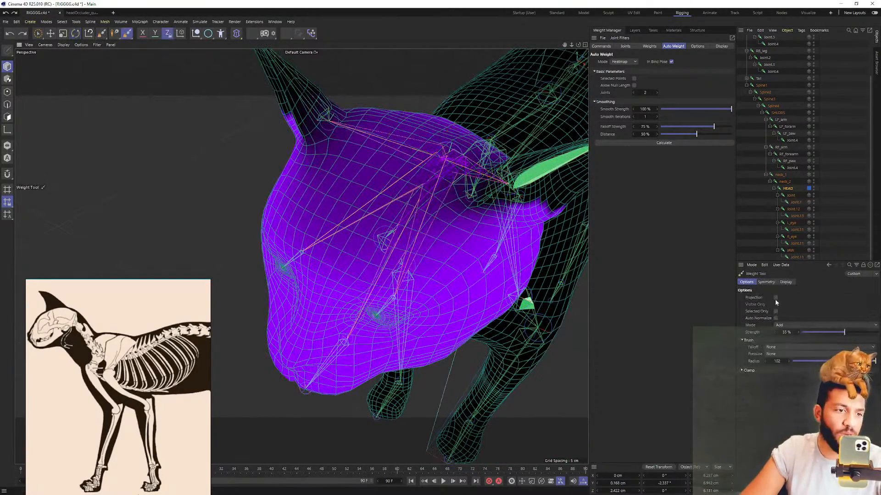
pyautogui.moveTo(371, 202); pyautogui.dragTo(384, 202, button='middle')
pyautogui.keyDown('alt'); pyautogui.moveTo(383, 203); pyautogui.dragTo(395, 144); pyautogui.keyUp('alt')
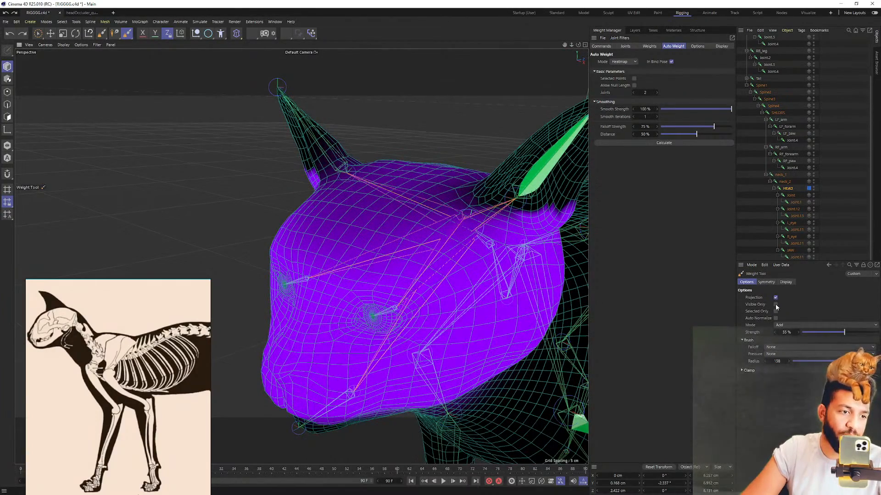
pyautogui.moveTo(368, 217); pyautogui.dragTo(386, 197)
pyautogui.keyDown('alt'); pyautogui.moveTo(369, 202); pyautogui.dragTo(356, 262); pyautogui.keyUp('alt')
pyautogui.moveTo(360, 214)
pyautogui.mouseDown()
pyautogui.moveTo(344, 220)
pyautogui.moveTo(395, 143)
pyautogui.mouseUp()
pyautogui.moveTo(346, 237)
pyautogui.mouseDown()
pyautogui.moveTo(360, 197)
pyautogui.moveTo(276, 206)
pyautogui.moveTo(330, 230)
pyautogui.moveTo(275, 220)
pyautogui.moveTo(389, 218)
pyautogui.moveTo(353, 175)
pyautogui.moveTo(411, 220)
pyautogui.mouseUp()
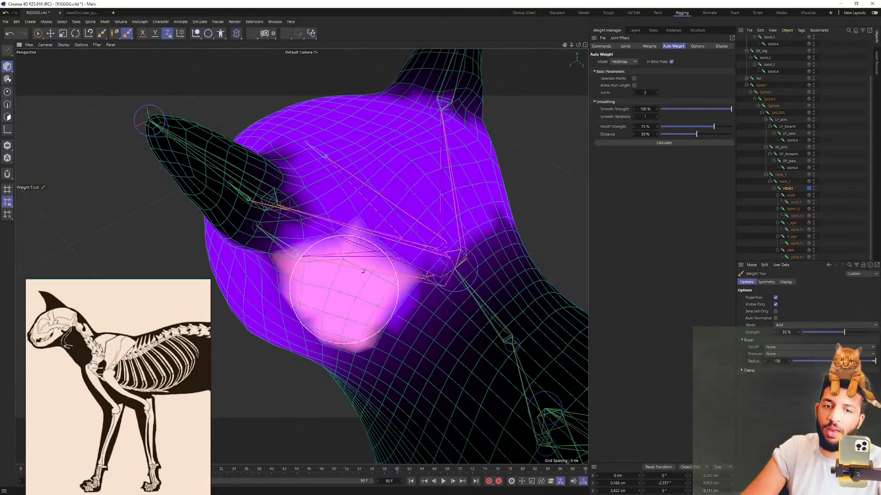
# Clean up the HEAD joint weights around the ears and even them out on the sides of the head
pyautogui.moveTo(338, 358)
pyautogui.keyDown('alt'); pyautogui.mouseDown()
pyautogui.moveTo(378, 219)
pyautogui.moveTo(419, 271)
pyautogui.moveTo(291, 295)
pyautogui.moveTo(464, 142)
pyautogui.mouseUp(); pyautogui.keyUp('alt')
pyautogui.moveTo(373, 170)
pyautogui.keyDown('alt'); pyautogui.mouseDown()
pyautogui.moveTo(325, 128)
pyautogui.moveTo(393, 92)
pyautogui.moveTo(389, 123)
pyautogui.mouseUp(); pyautogui.keyUp('alt')
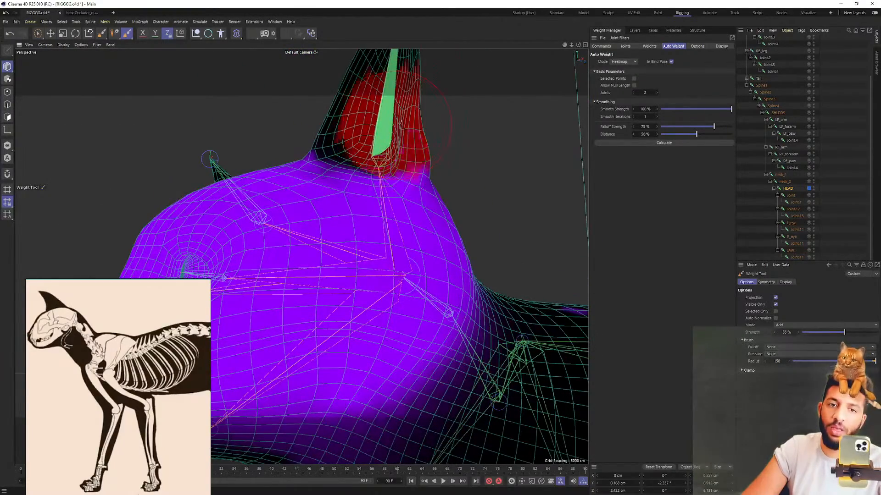
pyautogui.keyDown('alt'); pyautogui.moveTo(337, 115); pyautogui.dragTo(324, 134); pyautogui.keyUp('alt')
pyautogui.keyDown('alt'); pyautogui.moveTo(395, 191); pyautogui.dragTo(374, 161); pyautogui.keyUp('alt')
pyautogui.moveTo(320, 233)
pyautogui.keyDown('alt'); pyautogui.mouseDown()
pyautogui.moveTo(305, 271)
pyautogui.moveTo(362, 134)
pyautogui.mouseUp(); pyautogui.keyUp('alt')
pyautogui.moveTo(450, 162)
pyautogui.keyDown('alt'); pyautogui.mouseDown()
pyautogui.moveTo(364, 269)
pyautogui.moveTo(301, 255)
pyautogui.moveTo(511, 148)
pyautogui.moveTo(354, 187)
pyautogui.moveTo(315, 161)
pyautogui.mouseUp(); pyautogui.keyUp('alt')
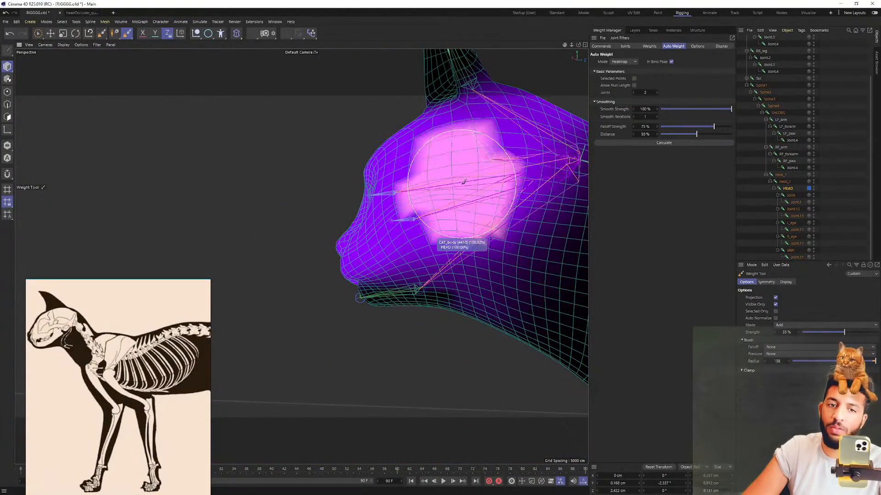
pyautogui.keyDown('alt'); pyautogui.moveTo(422, 167); pyautogui.dragTo(395, 280); pyautogui.keyUp('alt')
# Rotate the HEAD joint in several directions to test the painted head and neck weights, undoing each rotation
pyautogui.press('r')
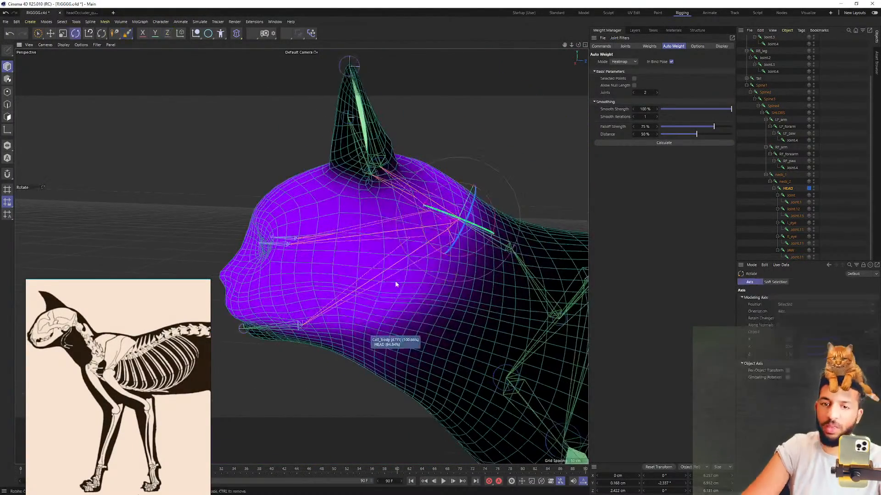
pyautogui.keyDown('alt'); pyautogui.moveTo(395, 281); pyautogui.dragTo(413, 286, button='middle'); pyautogui.keyUp('alt')
pyautogui.moveTo(465, 223); pyautogui.dragTo(455, 241)
pyautogui.hotkey('ctrl', 'z')
pyautogui.keyDown('alt'); pyautogui.moveTo(376, 226); pyautogui.dragTo(473, 180); pyautogui.keyUp('alt')
pyautogui.hotkey('ctrl', 'z')
pyautogui.keyDown('alt'); pyautogui.moveTo(296, 317); pyautogui.dragTo(489, 115); pyautogui.keyUp('alt')
pyautogui.hotkey('ctrl', 'z')
pyautogui.keyDown('alt'); pyautogui.moveTo(467, 146); pyautogui.dragTo(438, 206, button='middle'); pyautogui.keyUp('alt')
pyautogui.moveTo(427, 161); pyautogui.dragTo(403, 225)
pyautogui.hotkey('ctrl', 'z')
pyautogui.keyDown('alt'); pyautogui.moveTo(404, 250); pyautogui.dragTo(411, 221, button='middle'); pyautogui.keyUp('alt')
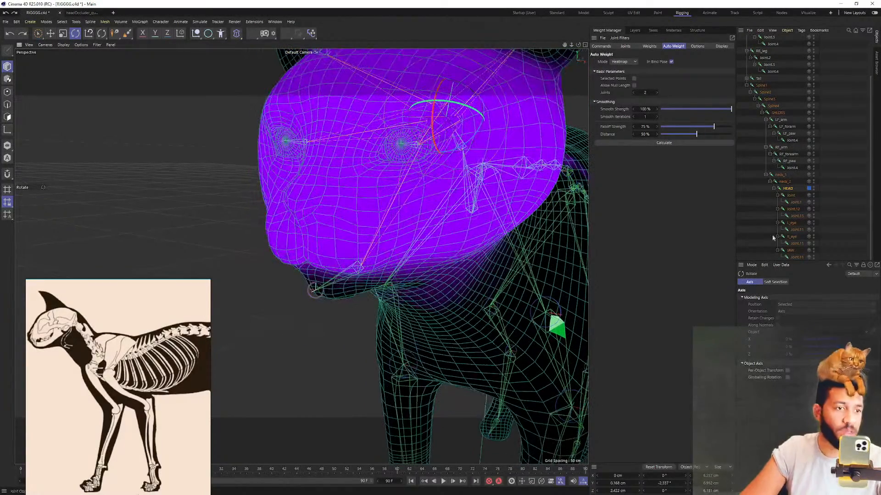
# Select the JAW joint and rotate it to test how the lower jaw deforms, undoing the rotation
pyautogui.keyDown('alt'); pyautogui.moveTo(440, 212); pyautogui.dragTo(403, 140); pyautogui.keyUp('alt')
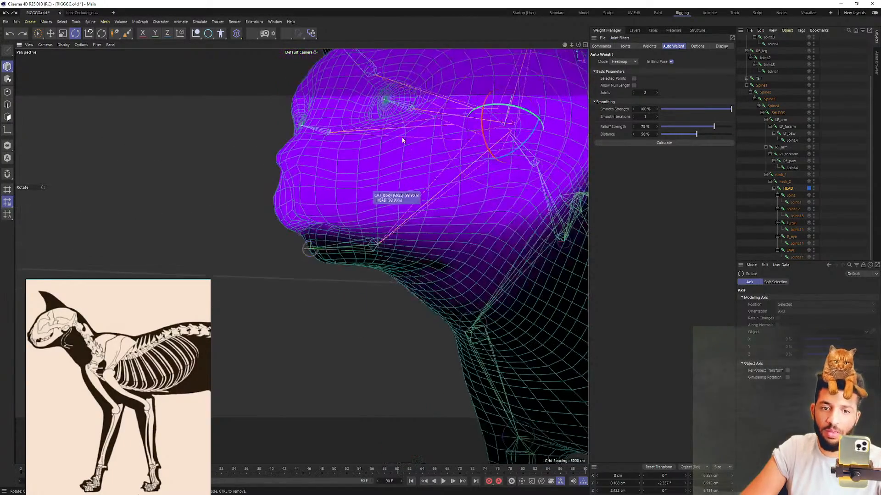
pyautogui.click(790, 250)
pyautogui.keyDown('alt'); pyautogui.moveTo(568, 248); pyautogui.dragTo(221, 121); pyautogui.keyUp('alt')
pyautogui.keyDown('alt'); pyautogui.moveTo(346, 130); pyautogui.dragTo(306, 236); pyautogui.keyUp('alt')
pyautogui.keyDown('alt'); pyautogui.moveTo(303, 154); pyautogui.dragTo(285, 145); pyautogui.keyUp('alt')
pyautogui.hotkey('ctrl', 'z')
# Remove all of the JAW joint's weights from the cat's body using the Weight Tool with Projection off
pyautogui.keyDown('alt'); pyautogui.moveTo(255, 191); pyautogui.dragTo(235, 178); pyautogui.keyUp('alt')
pyautogui.moveTo(319, 171); pyautogui.dragTo(305, 201)
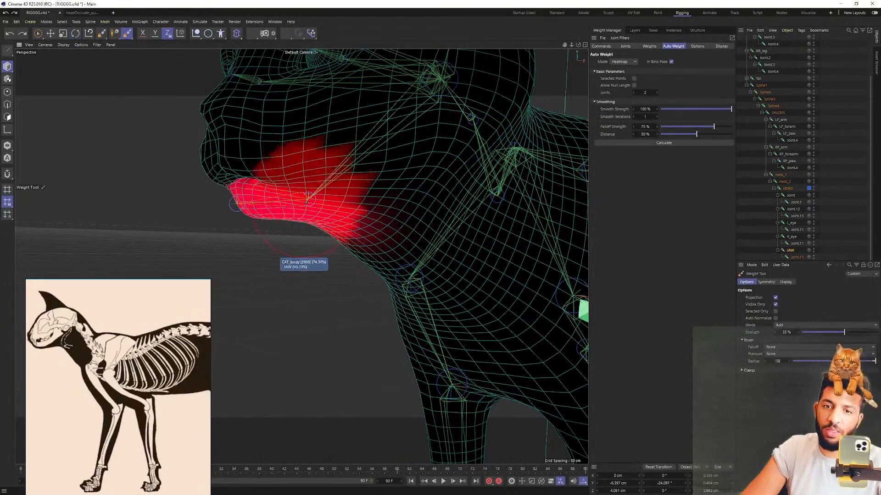
pyautogui.hotkey('ctrl', 'z')
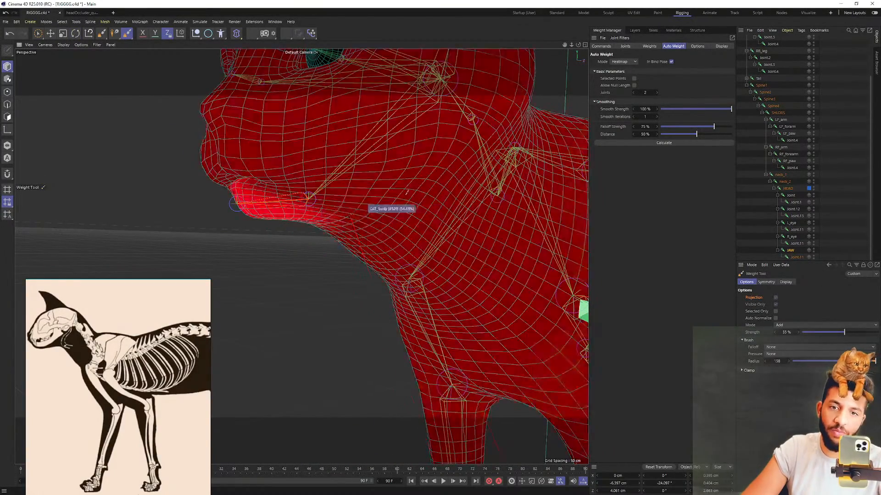
pyautogui.click(282, 186)
pyautogui.keyDown('alt'); pyautogui.moveTo(294, 238); pyautogui.dragTo(309, 274, button='middle'); pyautogui.keyUp('alt')
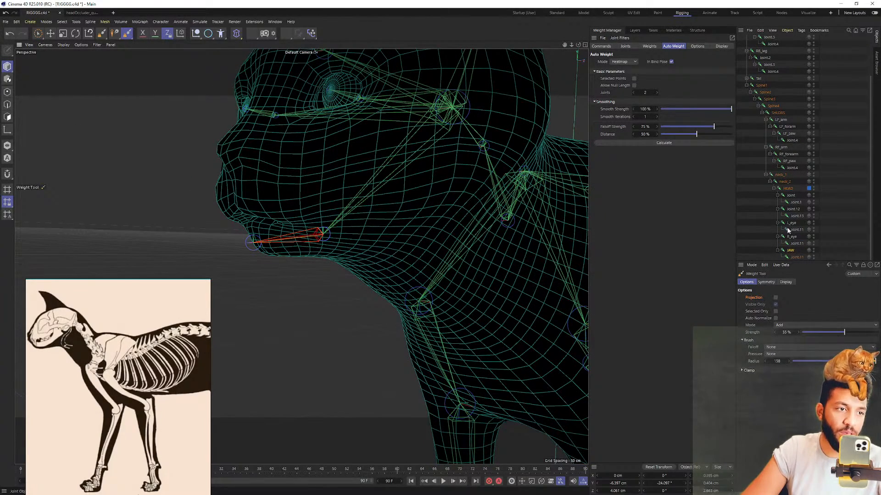
# Select the HEAD joint and paint its weights over the lower jaw and throat with Projection and Visible Only on
pyautogui.click(788, 189)
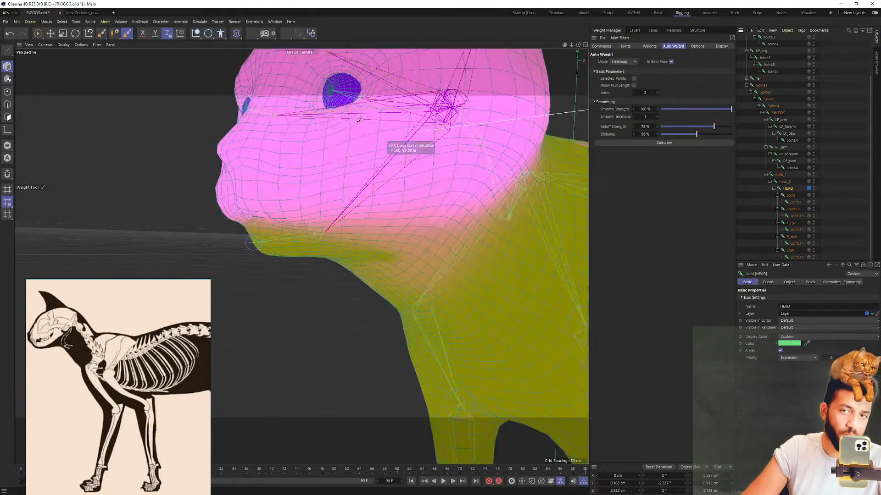
pyautogui.click(127, 34)
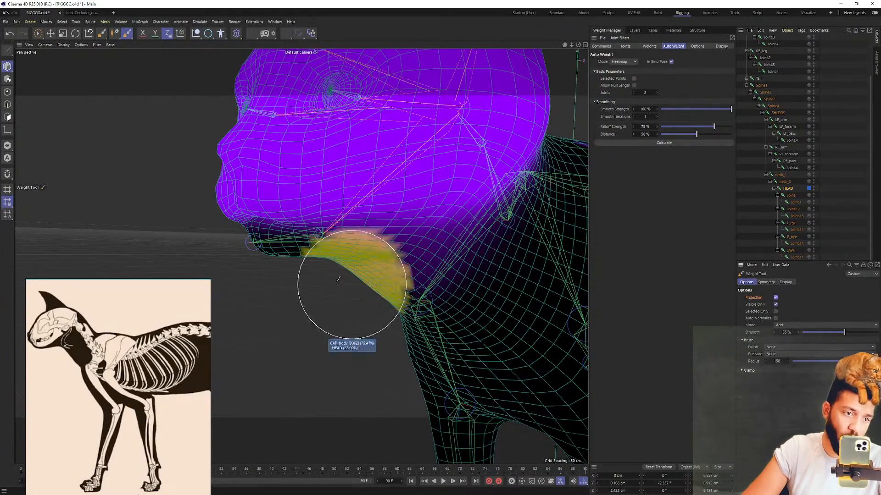
pyautogui.keyDown('alt'); pyautogui.moveTo(326, 240); pyautogui.dragTo(362, 244); pyautogui.keyUp('alt')
pyautogui.hotkey('ctrl', 'z')
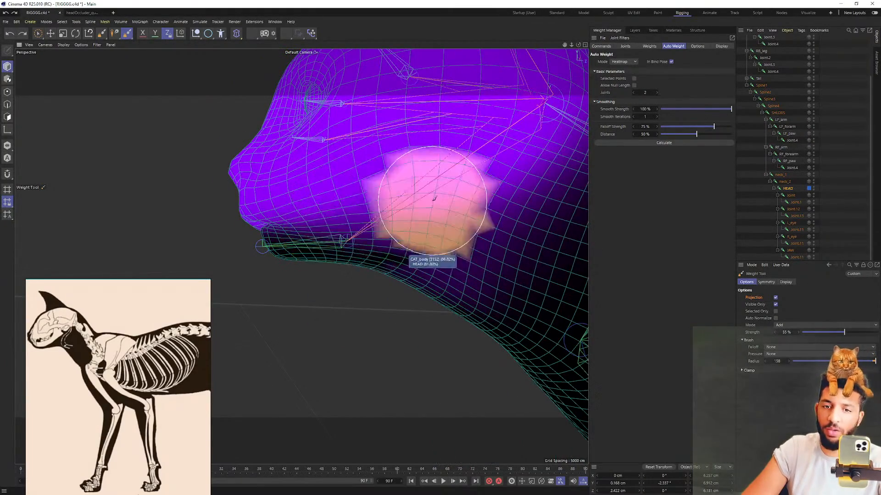
pyautogui.moveTo(438, 279)
pyautogui.mouseDown()
pyautogui.moveTo(418, 210)
pyautogui.moveTo(379, 194)
pyautogui.moveTo(450, 256)
pyautogui.mouseUp()
pyautogui.hotkey('ctrl', 'z')
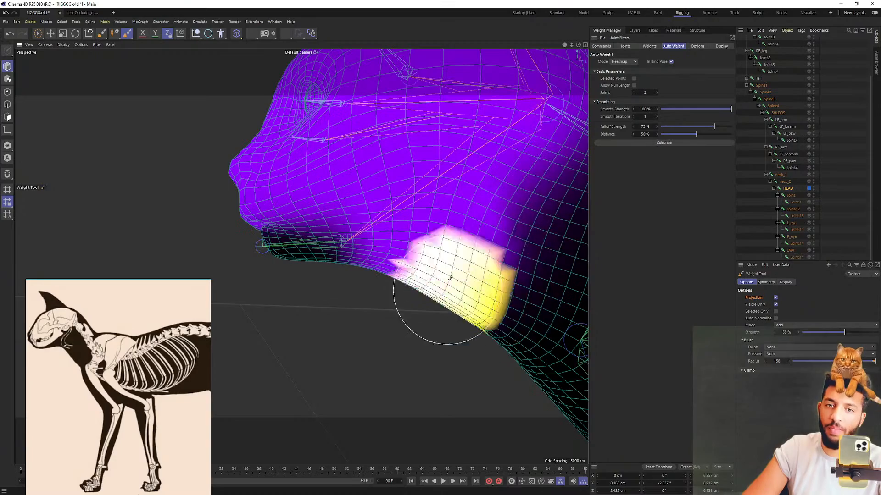
pyautogui.moveTo(364, 251)
pyautogui.keyDown('alt'); pyautogui.mouseDown()
pyautogui.moveTo(490, 249)
pyautogui.moveTo(472, 230)
pyautogui.mouseUp(); pyautogui.keyUp('alt')
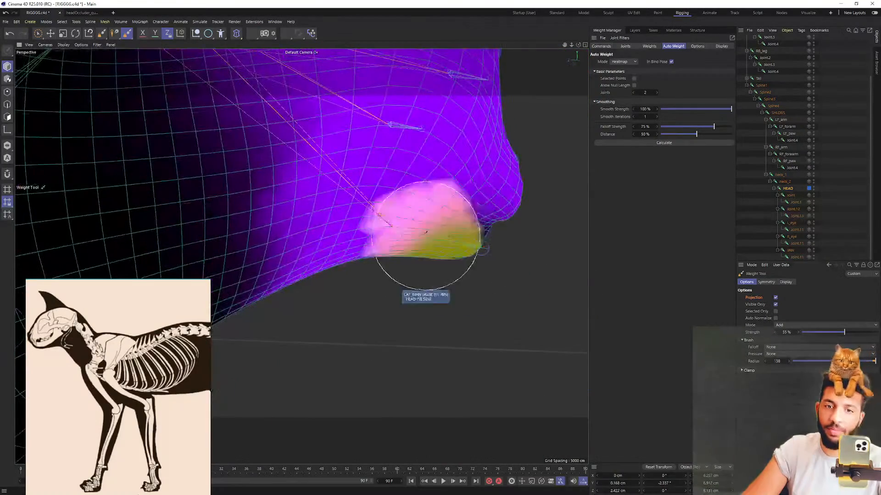
pyautogui.moveTo(418, 205)
pyautogui.keyDown('alt'); pyautogui.mouseDown()
pyautogui.moveTo(295, 217)
pyautogui.moveTo(300, 255)
pyautogui.moveTo(284, 267)
pyautogui.moveTo(321, 257)
pyautogui.moveTo(296, 316)
pyautogui.moveTo(414, 262)
pyautogui.mouseUp(); pyautogui.keyUp('alt')
# Rotate the HEAD joint to test that the lower jaw follows the head, undoing the rotation
pyautogui.press('r')
pyautogui.moveTo(416, 225)
pyautogui.mouseDown()
pyautogui.moveTo(413, 231)
pyautogui.moveTo(415, 209)
pyautogui.mouseUp()
pyautogui.hotkey('ctrl', 'z')
pyautogui.hotkey('ctrl', 'z')
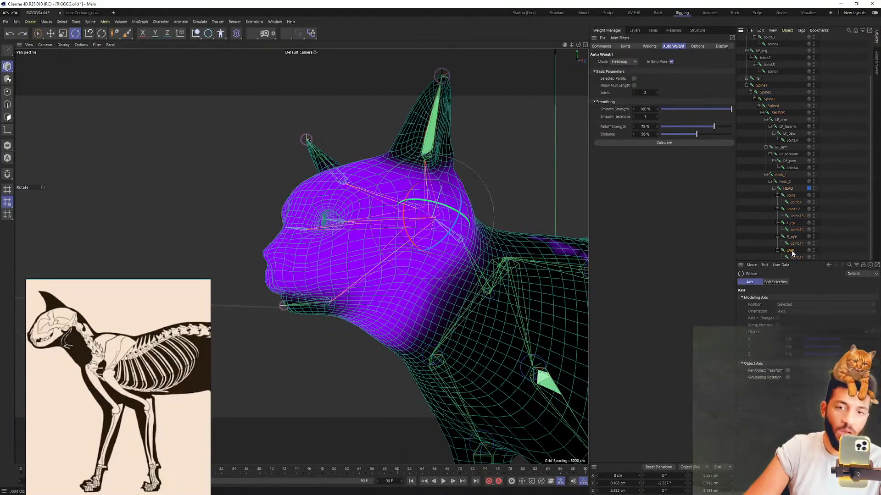
# Select the JAW joint and start painting its weights on the chin with the Weight Tool in Add mode
pyautogui.click(791, 251)
pyautogui.scroll(6, 364, 224)
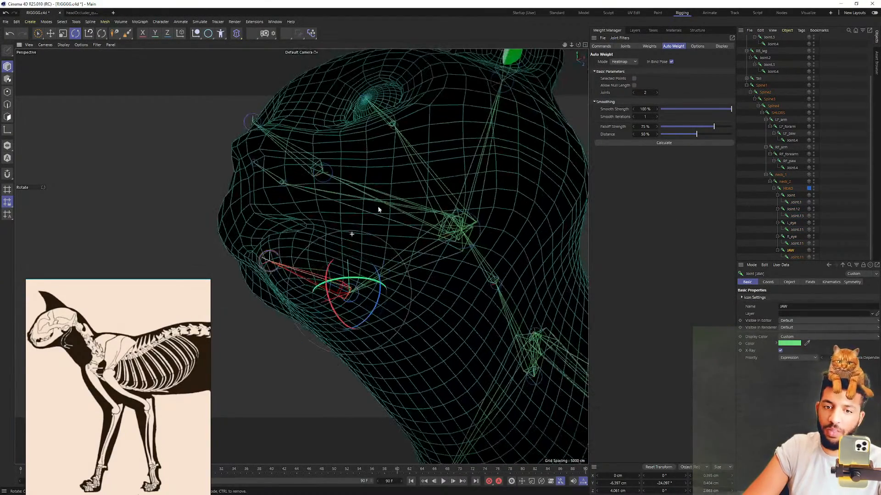
pyautogui.keyDown('alt'); pyautogui.moveTo(299, 257); pyautogui.dragTo(346, 222, button='middle'); pyautogui.keyUp('alt')
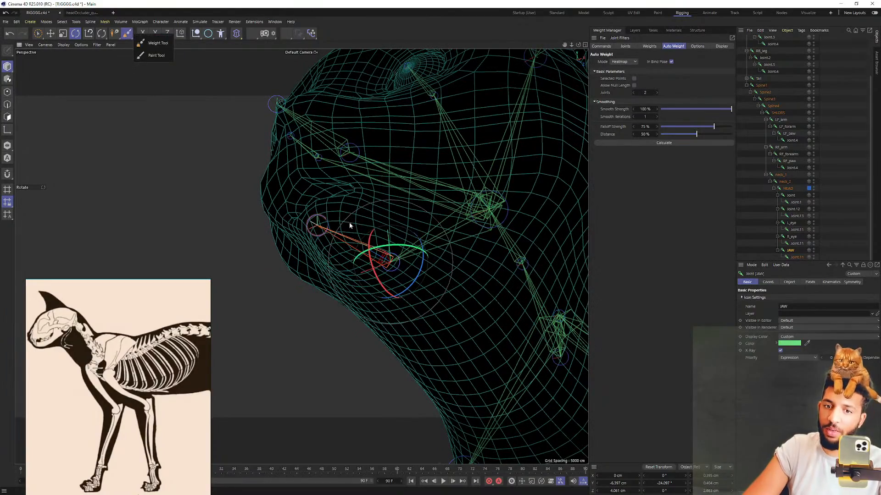
pyautogui.click(160, 44)
pyautogui.scroll(5, 352, 247)
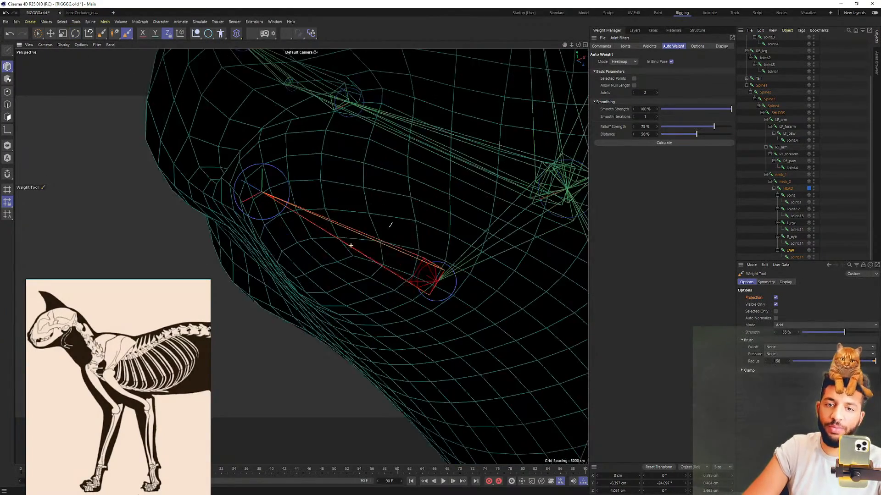
pyautogui.keyDown('alt'); pyautogui.moveTo(393, 226); pyautogui.dragTo(366, 227); pyautogui.keyUp('alt')
pyautogui.moveTo(366, 227); pyautogui.dragTo(330, 222, button='middle')
pyautogui.moveTo(336, 216)
pyautogui.keyDown('alt'); pyautogui.mouseDown()
pyautogui.moveTo(344, 212)
pyautogui.moveTo(333, 225)
pyautogui.moveTo(318, 199)
pyautogui.moveTo(323, 191)
pyautogui.mouseUp(); pyautogui.keyUp('alt')
pyautogui.moveTo(324, 190); pyautogui.dragTo(313, 182)
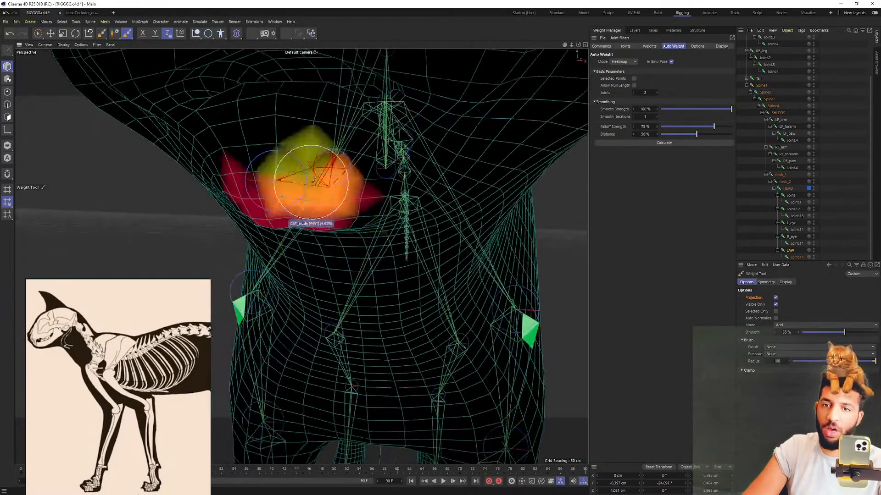
# Extend the JAW joint weights over the underside and sides of the lower jaw
pyautogui.moveTo(300, 139)
pyautogui.mouseDown()
pyautogui.moveTo(358, 171)
pyautogui.moveTo(367, 191)
pyautogui.mouseUp()
pyautogui.keyDown('alt'); pyautogui.moveTo(367, 191); pyautogui.dragTo(349, 176); pyautogui.keyUp('alt')
pyautogui.moveTo(349, 177)
pyautogui.mouseDown()
pyautogui.moveTo(335, 171)
pyautogui.moveTo(415, 227)
pyautogui.moveTo(443, 223)
pyautogui.moveTo(415, 252)
pyautogui.mouseUp()
pyautogui.moveTo(330, 248)
pyautogui.keyDown('alt'); pyautogui.mouseDown()
pyautogui.moveTo(301, 257)
pyautogui.moveTo(309, 271)
pyautogui.mouseUp(); pyautogui.keyUp('alt')
pyautogui.moveTo(376, 211)
pyautogui.mouseDown()
pyautogui.moveTo(402, 200)
pyautogui.moveTo(434, 280)
pyautogui.moveTo(336, 263)
pyautogui.moveTo(362, 192)
pyautogui.moveTo(362, 222)
pyautogui.moveTo(319, 181)
pyautogui.moveTo(403, 187)
pyautogui.moveTo(295, 180)
pyautogui.moveTo(414, 181)
pyautogui.mouseUp()
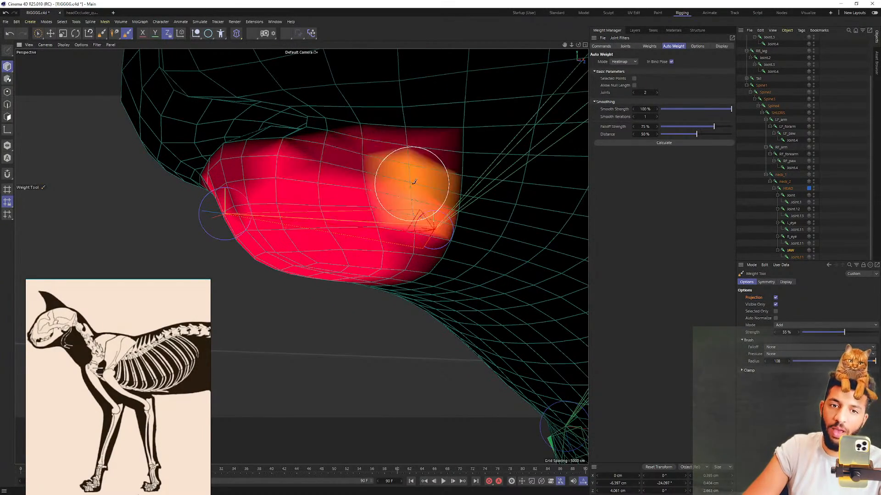
# Set the project's View Clipping to Tiny for close-up work inside the mouth
pyautogui.moveTo(294, 187)
pyautogui.keyDown('alt'); pyautogui.mouseDown()
pyautogui.moveTo(257, 180)
pyautogui.moveTo(285, 196)
pyautogui.moveTo(281, 206)
pyautogui.moveTo(318, 220)
pyautogui.moveTo(316, 230)
pyautogui.moveTo(269, 170)
pyautogui.mouseUp(); pyautogui.keyUp('alt')
pyautogui.scroll(3, 280, 204)
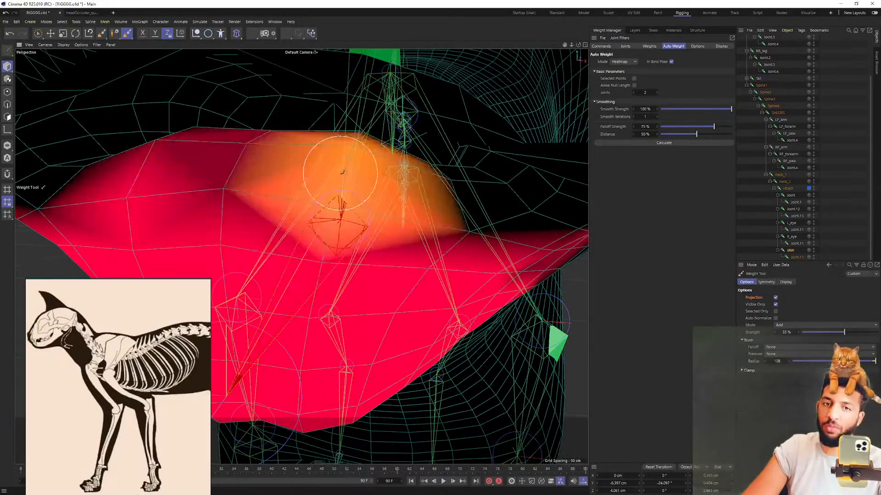
pyautogui.moveTo(384, 177)
pyautogui.keyDown('alt'); pyautogui.mouseDown()
pyautogui.moveTo(301, 255)
pyautogui.moveTo(298, 225)
pyautogui.moveTo(324, 199)
pyautogui.moveTo(324, 181)
pyautogui.mouseUp(); pyautogui.keyUp('alt')
pyautogui.scroll(3, 303, 218)
pyautogui.scroll(1, 326, 180)
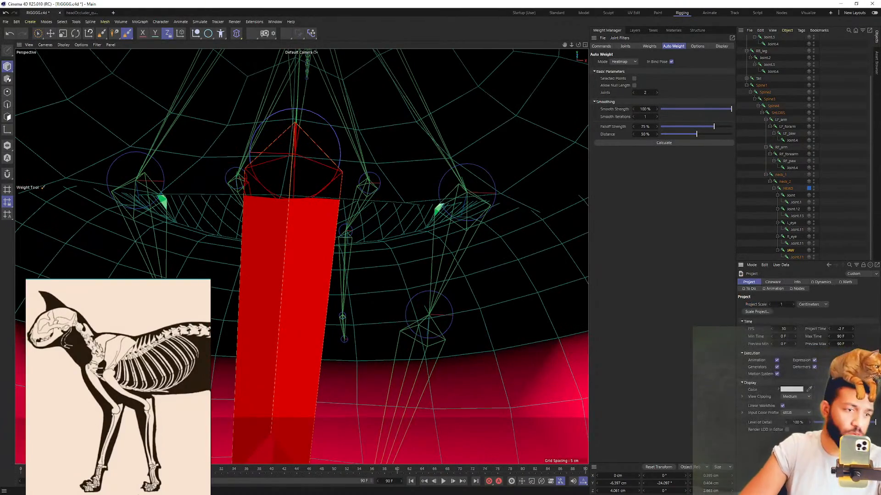
pyautogui.click(793, 405)
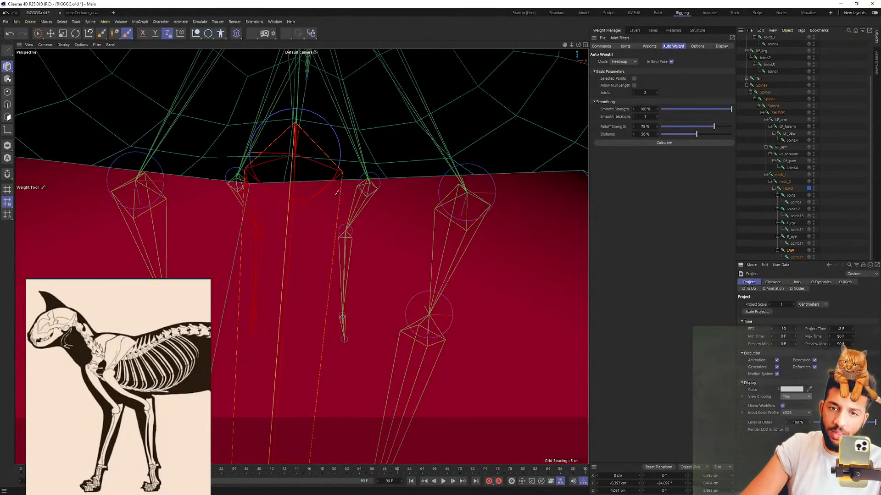
pyautogui.scroll(-5, 338, 191)
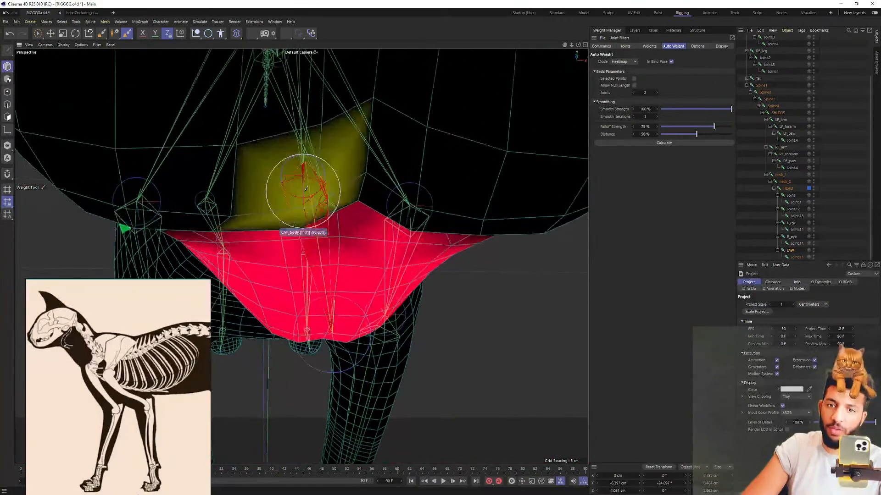
# Refine the JAW joint weights along the mouth line and the back edge of the lower jaw
pyautogui.moveTo(306, 189)
pyautogui.keyDown('alt'); pyautogui.mouseDown()
pyautogui.moveTo(301, 249)
pyautogui.moveTo(318, 222)
pyautogui.mouseUp(); pyautogui.keyUp('alt')
pyautogui.keyDown('alt'); pyautogui.moveTo(263, 251); pyautogui.dragTo(192, 215); pyautogui.keyUp('alt')
pyautogui.scroll(-4, 309, 203)
pyautogui.moveTo(309, 202)
pyautogui.keyDown('alt'); pyautogui.mouseDown()
pyautogui.moveTo(308, 249)
pyautogui.moveTo(354, 264)
pyautogui.moveTo(350, 227)
pyautogui.moveTo(321, 238)
pyautogui.moveTo(294, 221)
pyautogui.moveTo(307, 232)
pyautogui.mouseUp(); pyautogui.keyUp('alt')
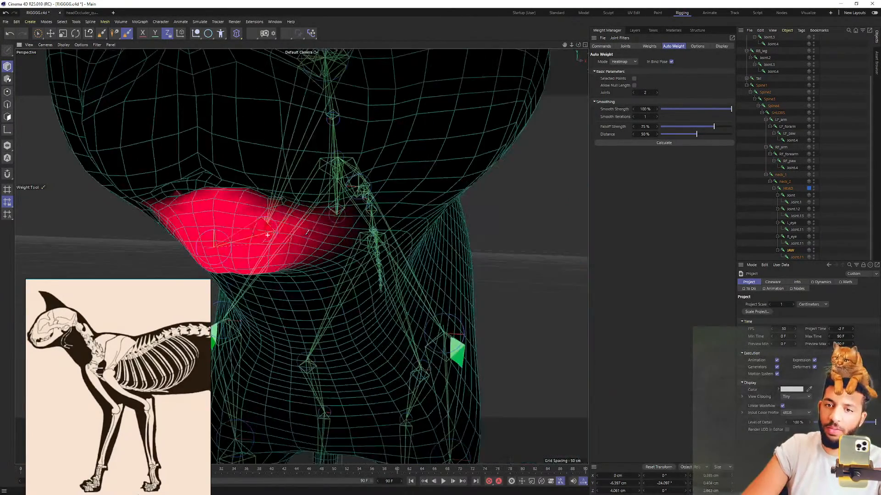
# Rotate the JAW joint wide open to expose the inside of the mouth
pyautogui.moveTo(259, 207)
pyautogui.keyDown('alt'); pyautogui.mouseDown()
pyautogui.moveTo(260, 218)
pyautogui.moveTo(316, 213)
pyautogui.moveTo(302, 203)
pyautogui.moveTo(311, 247)
pyautogui.moveTo(317, 222)
pyautogui.mouseUp(); pyautogui.keyUp('alt')
pyautogui.press('r')
pyautogui.hotkey('ctrl', 'z')
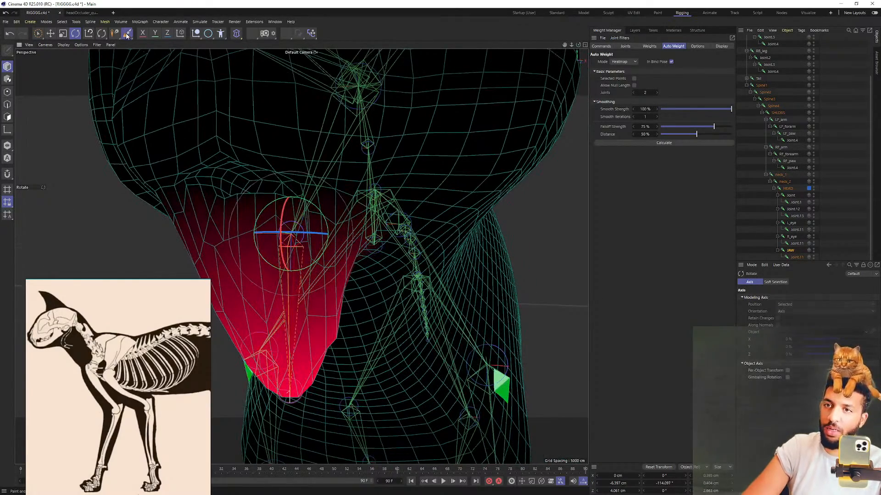
# Paint JAW joint weights across the inside of the opened mouth and around its corners
pyautogui.keyDown('alt'); pyautogui.moveTo(277, 246); pyautogui.dragTo(202, 223); pyautogui.keyUp('alt')
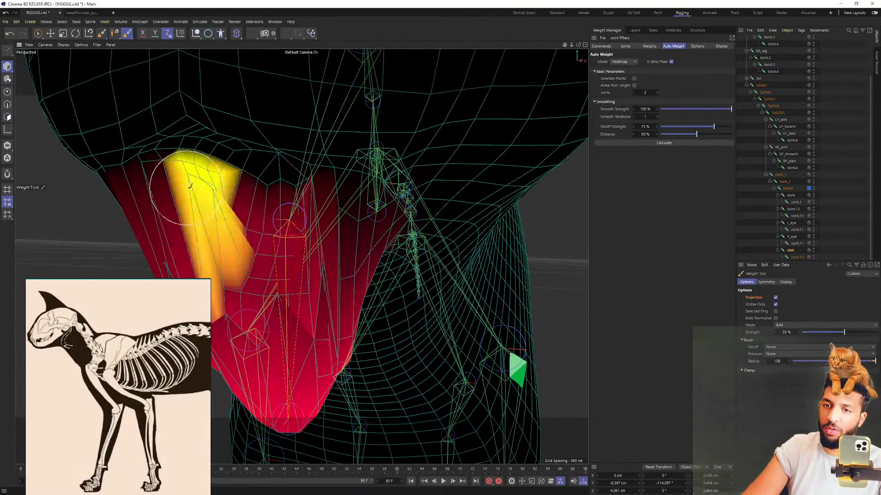
pyautogui.moveTo(192, 186)
pyautogui.keyDown('alt'); pyautogui.mouseDown()
pyautogui.moveTo(128, 232)
pyautogui.moveTo(243, 243)
pyautogui.moveTo(274, 291)
pyautogui.mouseUp(); pyautogui.keyUp('alt')
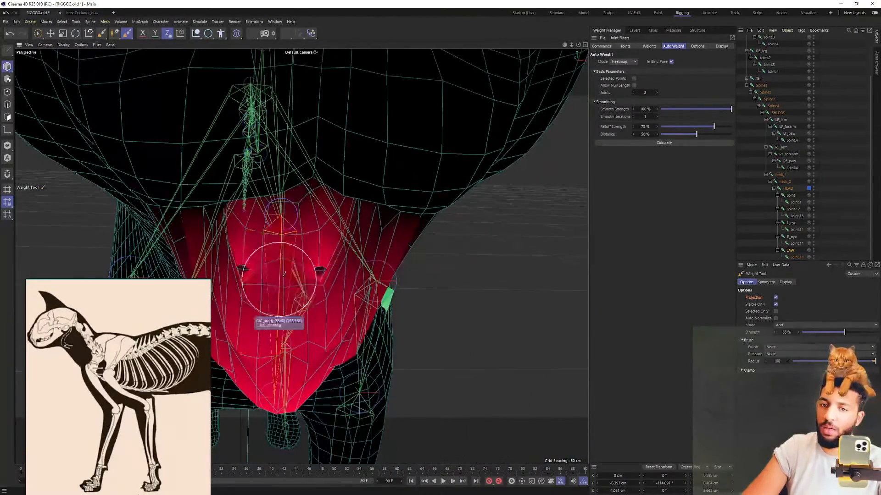
pyautogui.moveTo(305, 250)
pyautogui.keyDown('alt'); pyautogui.mouseDown()
pyautogui.moveTo(280, 231)
pyautogui.moveTo(328, 223)
pyautogui.moveTo(338, 208)
pyautogui.moveTo(267, 221)
pyautogui.moveTo(293, 195)
pyautogui.mouseUp(); pyautogui.keyUp('alt')
pyautogui.moveTo(302, 277)
pyautogui.keyDown('alt'); pyautogui.mouseDown()
pyautogui.moveTo(294, 201)
pyautogui.moveTo(394, 177)
pyautogui.moveTo(405, 185)
pyautogui.mouseUp(); pyautogui.keyUp('alt')
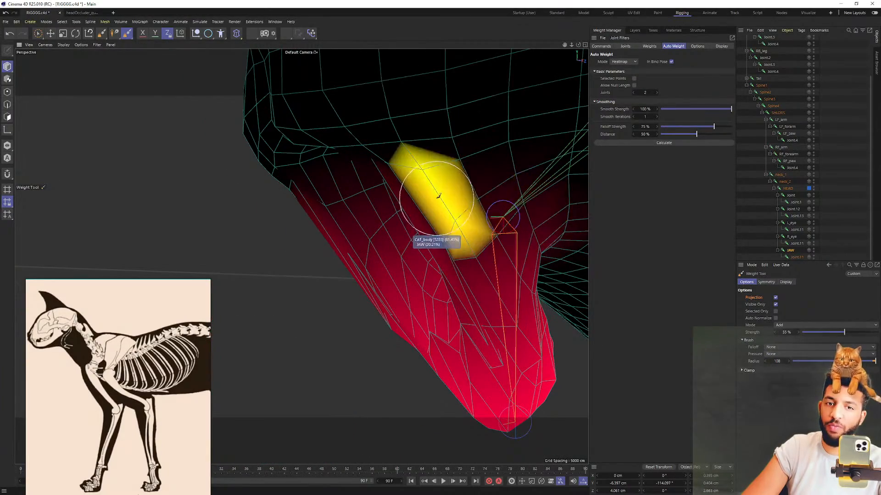
pyautogui.keyDown('alt'); pyautogui.moveTo(510, 208); pyautogui.dragTo(556, 212); pyautogui.keyUp('alt')
pyautogui.keyDown('alt'); pyautogui.moveTo(442, 224); pyautogui.dragTo(288, 250, button='middle'); pyautogui.keyUp('alt')
pyautogui.moveTo(287, 251)
pyautogui.keyDown('alt'); pyautogui.mouseDown()
pyautogui.moveTo(240, 251)
pyautogui.moveTo(335, 244)
pyautogui.moveTo(362, 275)
pyautogui.moveTo(365, 325)
pyautogui.moveTo(331, 346)
pyautogui.mouseUp(); pyautogui.keyUp('alt')
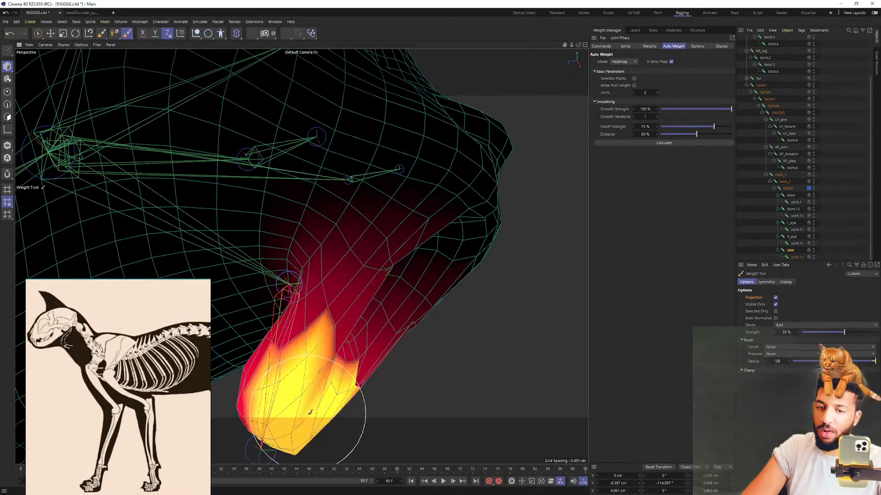
# Paint JAW joint weights over the outside of the opened lower jaw from the opposite side, undoing the unwanted stroke
pyautogui.moveTo(359, 370)
pyautogui.keyDown('alt'); pyautogui.mouseDown()
pyautogui.moveTo(351, 367)
pyautogui.moveTo(353, 383)
pyautogui.moveTo(342, 374)
pyautogui.mouseUp(); pyautogui.keyUp('alt')
pyautogui.hotkey('ctrl', 'z')
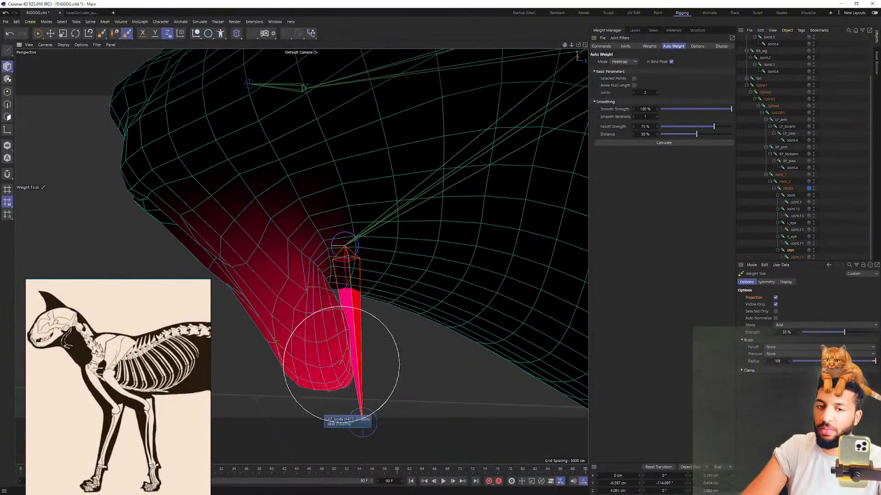
pyautogui.moveTo(305, 343)
pyautogui.keyDown('alt'); pyautogui.mouseDown()
pyautogui.moveTo(315, 246)
pyautogui.moveTo(299, 256)
pyautogui.moveTo(385, 315)
pyautogui.moveTo(364, 368)
pyautogui.moveTo(345, 351)
pyautogui.mouseUp(); pyautogui.keyUp('alt')
pyautogui.keyDown('alt'); pyautogui.moveTo(345, 353); pyautogui.dragTo(408, 342); pyautogui.keyUp('alt')
pyautogui.moveTo(342, 345)
pyautogui.mouseDown()
pyautogui.moveTo(325, 354)
pyautogui.moveTo(285, 344)
pyautogui.mouseUp()
# Rotate the JAW joint back to its closed pose at about -24.1° and inspect the mouth from several angles
pyautogui.keyDown('alt'); pyautogui.moveTo(363, 345); pyautogui.dragTo(276, 329); pyautogui.keyUp('alt')
pyautogui.moveTo(271, 328); pyautogui.dragTo(260, 338)
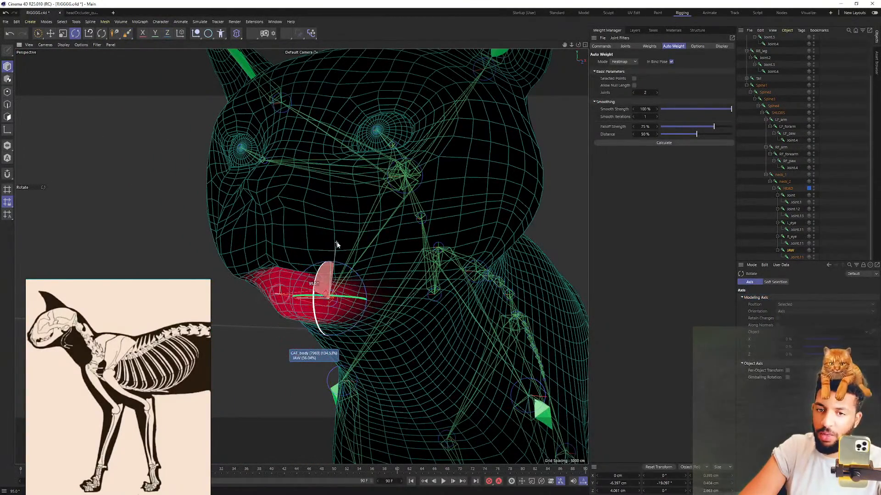
pyautogui.keyDown('alt'); pyautogui.moveTo(335, 252); pyautogui.dragTo(306, 278); pyautogui.keyUp('alt')
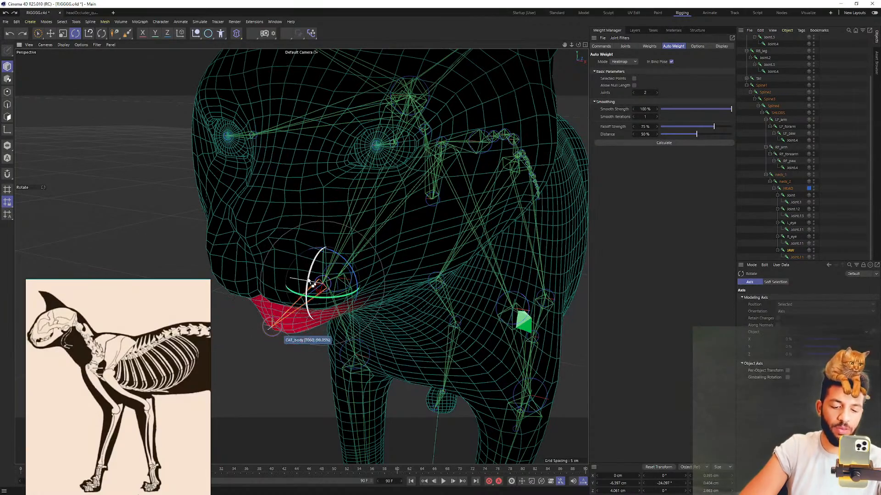
pyautogui.keyDown('alt'); pyautogui.moveTo(336, 219); pyautogui.dragTo(322, 277); pyautogui.keyUp('alt')
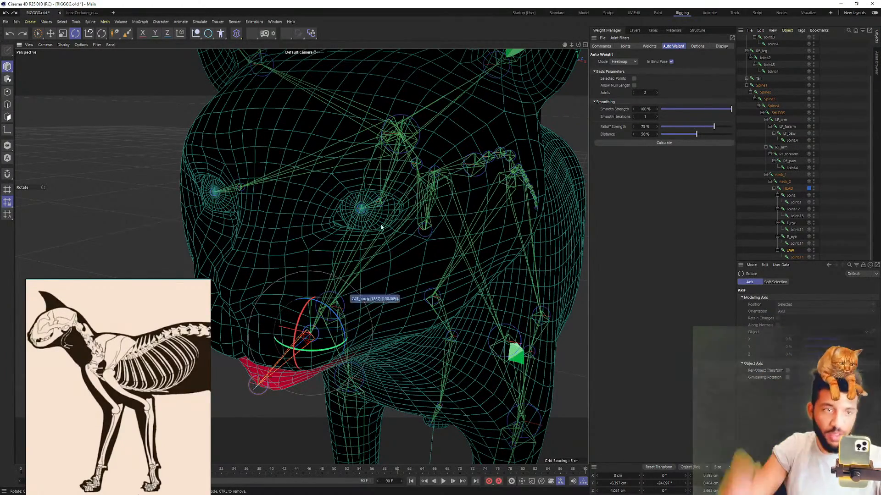
pyautogui.keyDown('alt'); pyautogui.moveTo(387, 222); pyautogui.dragTo(304, 142); pyautogui.keyUp('alt')
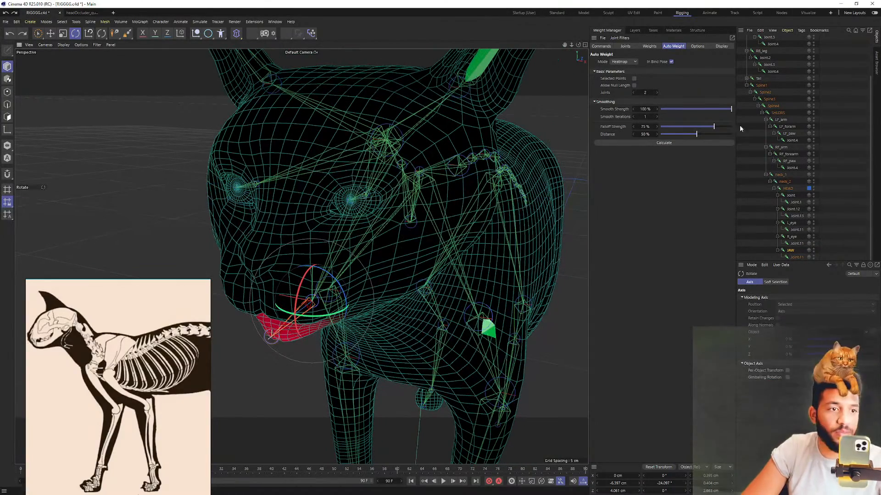
# Select the HEAD joint together with all its ear, eye and JAW child joints
pyautogui.click(790, 188)
pyautogui.moveTo(401, 153); pyautogui.dragTo(357, 228)
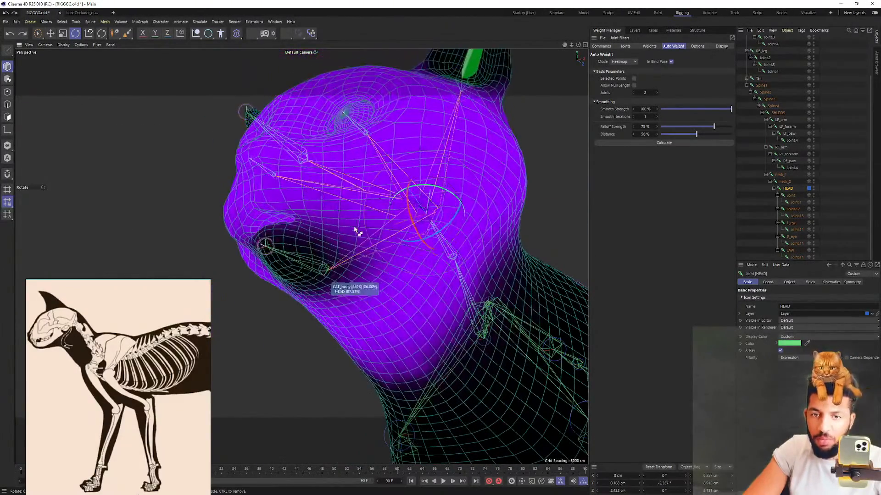
pyautogui.click(774, 188)
pyautogui.click(788, 241)
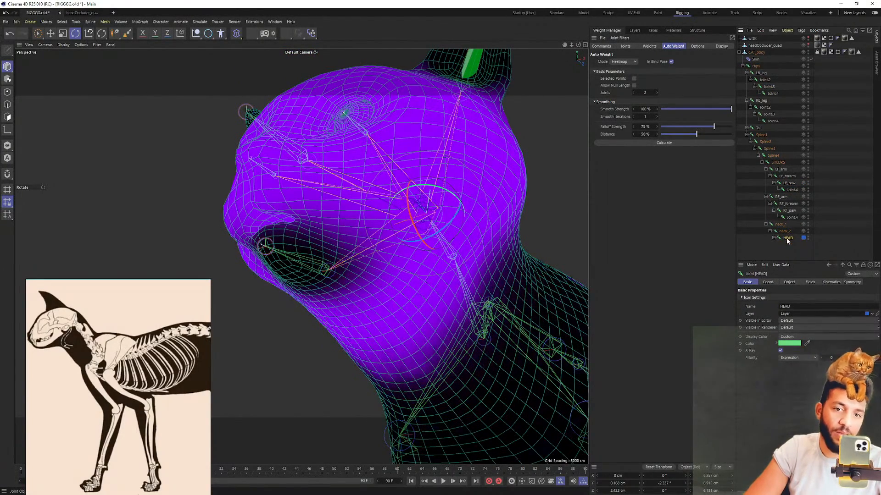
pyautogui.scroll(-3, 779, 245)
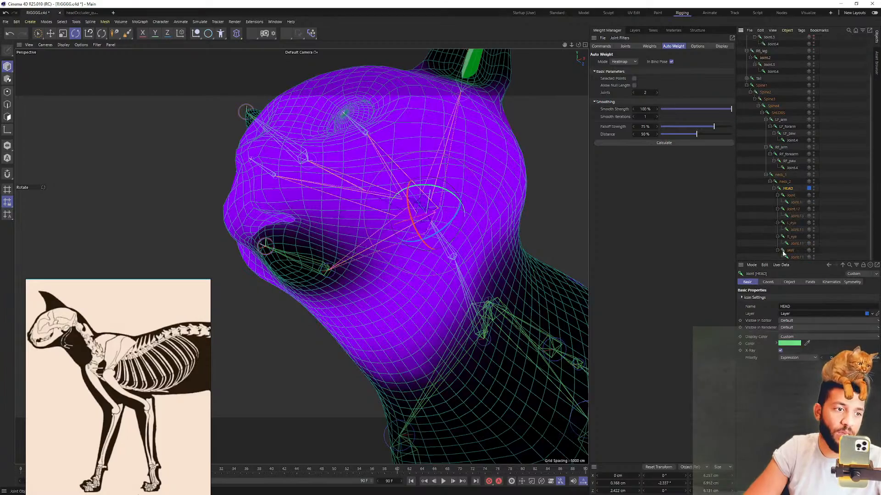
pyautogui.scroll(10, 354, 190)
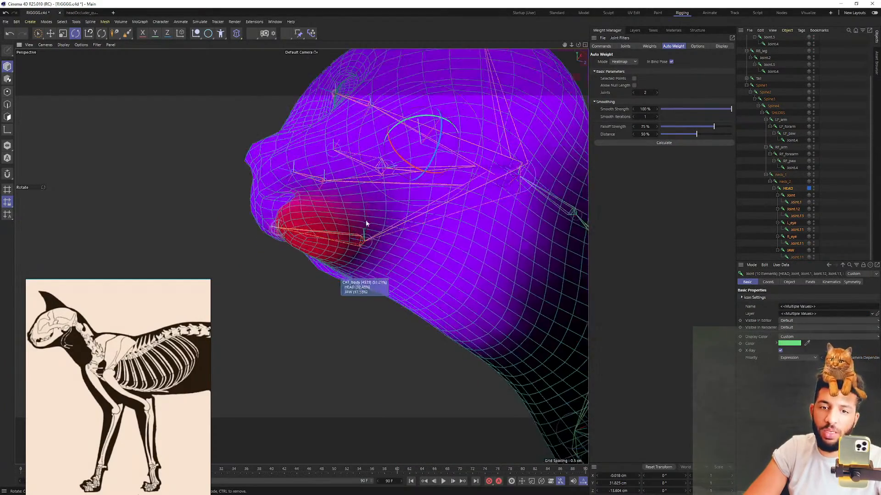
# Brush the blend between the HEAD and JAW weights around the jaw hinge and under the chin with the Weight Tool
pyautogui.keyDown('alt'); pyautogui.moveTo(385, 216); pyautogui.dragTo(395, 190); pyautogui.keyUp('alt')
pyautogui.scroll(6, 403, 184)
pyautogui.click(127, 33)
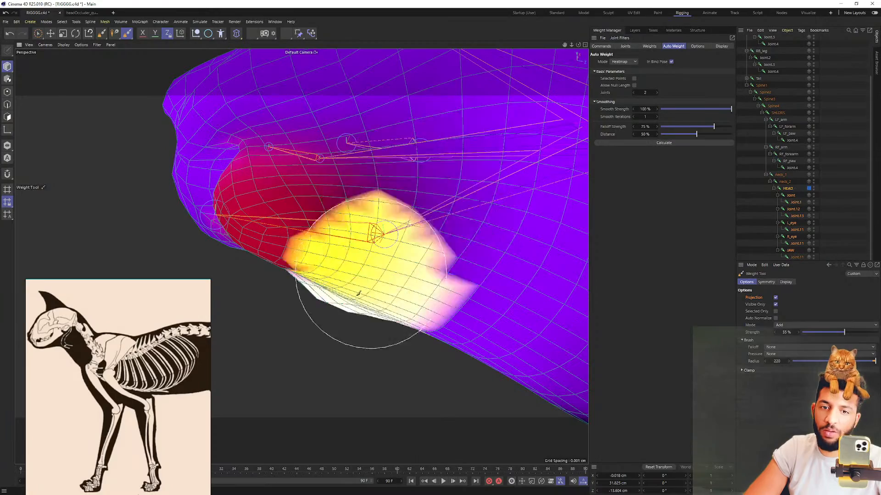
pyautogui.keyDown('alt'); pyautogui.moveTo(487, 214); pyautogui.dragTo(459, 201); pyautogui.keyUp('alt')
pyautogui.keyDown('alt'); pyautogui.moveTo(394, 244); pyautogui.dragTo(384, 170); pyautogui.keyUp('alt')
pyautogui.moveTo(305, 314)
pyautogui.keyDown('alt'); pyautogui.mouseDown()
pyautogui.moveTo(311, 324)
pyautogui.moveTo(309, 312)
pyautogui.moveTo(340, 294)
pyautogui.mouseUp(); pyautogui.keyUp('alt')
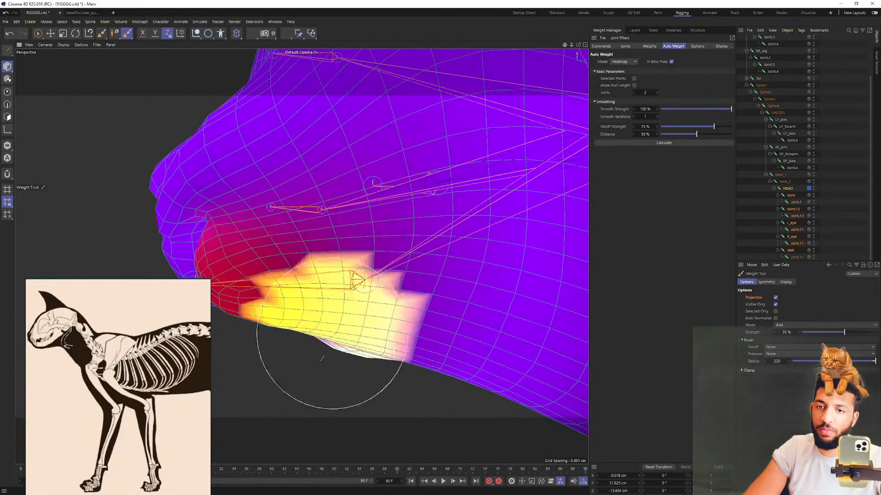
pyautogui.moveTo(333, 317)
pyautogui.keyDown('alt'); pyautogui.mouseDown()
pyautogui.moveTo(386, 251)
pyautogui.moveTo(359, 275)
pyautogui.moveTo(357, 251)
pyautogui.mouseUp(); pyautogui.keyUp('alt')
# Try rotating only the HEAD joint to check the neck deformation, and undo the rotation
pyautogui.press('r')
pyautogui.click(791, 190)
pyautogui.scroll(-1, 444, 208)
pyautogui.moveTo(499, 144); pyautogui.dragTo(471, 144)
pyautogui.hotkey('ctrl', 'z')
pyautogui.keyDown('alt'); pyautogui.moveTo(415, 146); pyautogui.dragTo(503, 229); pyautogui.keyUp('alt')
pyautogui.moveTo(421, 103)
pyautogui.mouseDown()
pyautogui.moveTo(403, 108)
pyautogui.moveTo(496, 123)
pyautogui.moveTo(474, 126)
pyautogui.moveTo(508, 152)
pyautogui.moveTo(501, 139)
pyautogui.moveTo(446, 248)
pyautogui.moveTo(382, 187)
pyautogui.moveTo(408, 181)
pyautogui.moveTo(356, 170)
pyautogui.moveTo(535, 188)
pyautogui.mouseUp()
pyautogui.click(127, 34)
pyautogui.press('r')
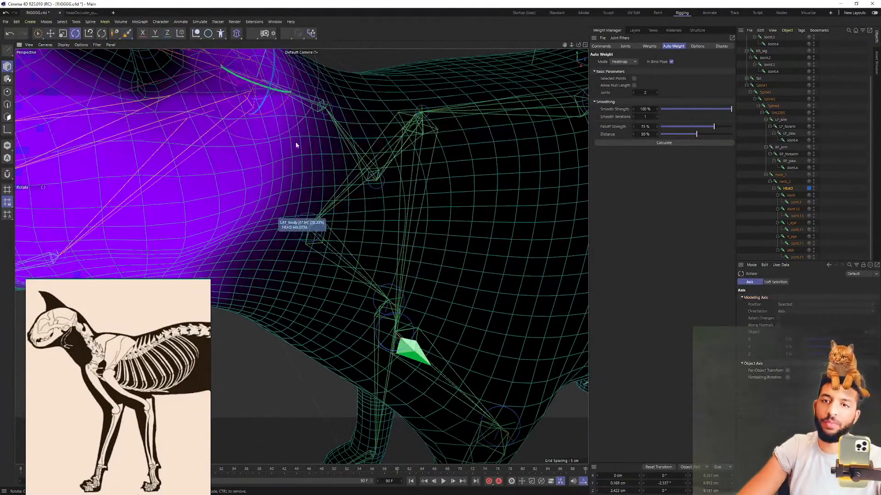
# Test-rotate the HEAD joint in several directions from side and front views, undoing each rotation
pyautogui.keyDown('alt'); pyautogui.moveTo(454, 250); pyautogui.dragTo(350, 212, button='right'); pyautogui.keyUp('alt')
pyautogui.moveTo(350, 213); pyautogui.dragTo(360, 159)
pyautogui.hotkey('ctrl', 'z')
pyautogui.keyDown('alt'); pyautogui.moveTo(294, 175); pyautogui.dragTo(389, 172, button='middle'); pyautogui.keyUp('alt')
pyautogui.keyDown('alt'); pyautogui.moveTo(341, 170); pyautogui.dragTo(409, 153); pyautogui.keyUp('alt')
pyautogui.hotkey('ctrl', 'z')
pyautogui.keyDown('alt'); pyautogui.moveTo(401, 127); pyautogui.dragTo(404, 117, button='middle'); pyautogui.keyUp('alt')
pyautogui.keyDown('alt'); pyautogui.moveTo(404, 117); pyautogui.dragTo(415, 104, button='right'); pyautogui.keyUp('alt')
pyautogui.keyDown('alt'); pyautogui.moveTo(415, 104); pyautogui.dragTo(391, 119); pyautogui.keyUp('alt')
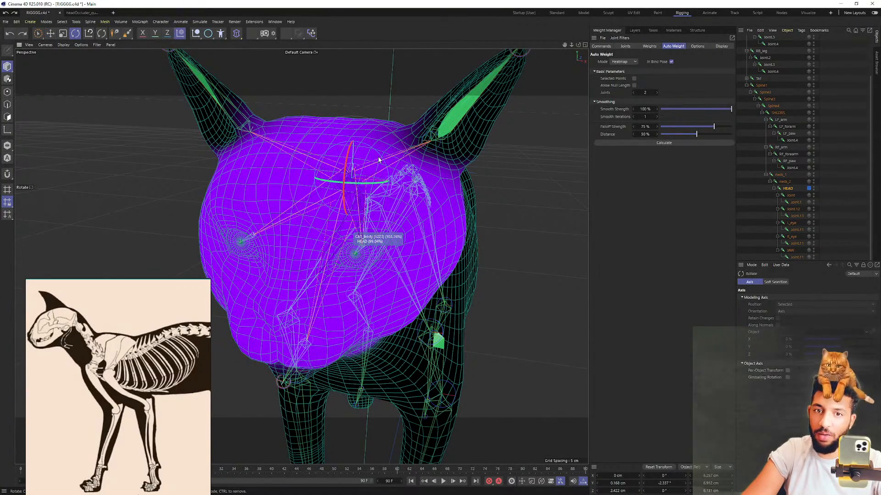
pyautogui.moveTo(381, 159); pyautogui.dragTo(370, 179)
pyautogui.hotkey('ctrl', 'z')
pyautogui.keyDown('alt'); pyautogui.moveTo(370, 184); pyautogui.dragTo(373, 238); pyautogui.keyUp('alt')
pyautogui.hotkey('ctrl', 'z')
pyautogui.keyDown('alt'); pyautogui.moveTo(374, 328); pyautogui.dragTo(317, 248); pyautogui.keyUp('alt')
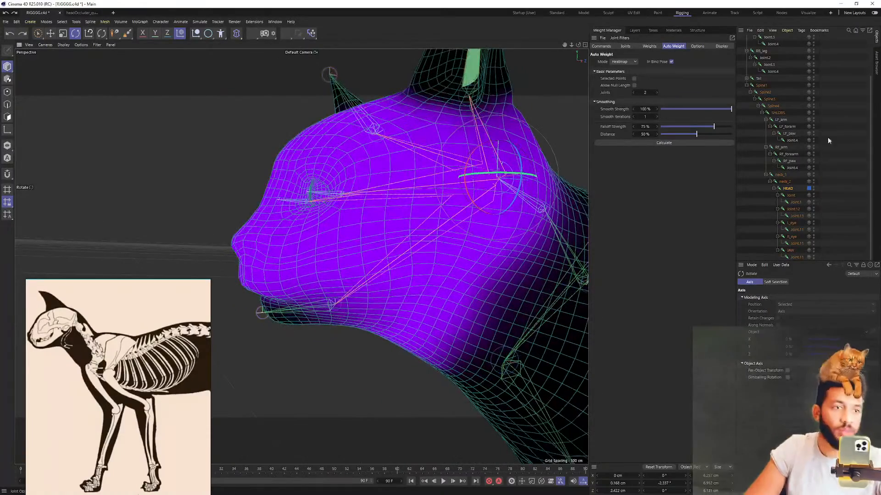
# Turn on X-Ray for CAT_body and brush the weights through the mouth area with the Weight Tool's Visible Only option off
pyautogui.scroll(3, 752, 96)
pyautogui.click(755, 52)
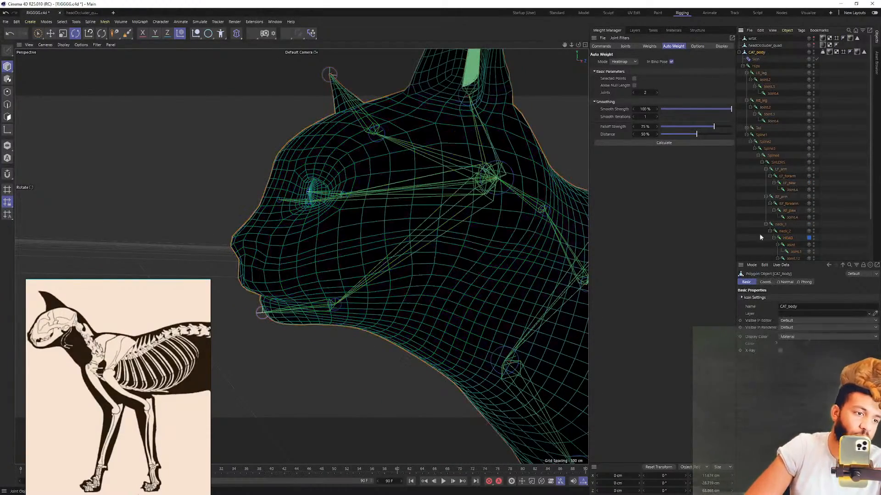
pyautogui.click(780, 351)
pyautogui.keyDown('alt'); pyautogui.moveTo(285, 260); pyautogui.dragTo(342, 236); pyautogui.keyUp('alt')
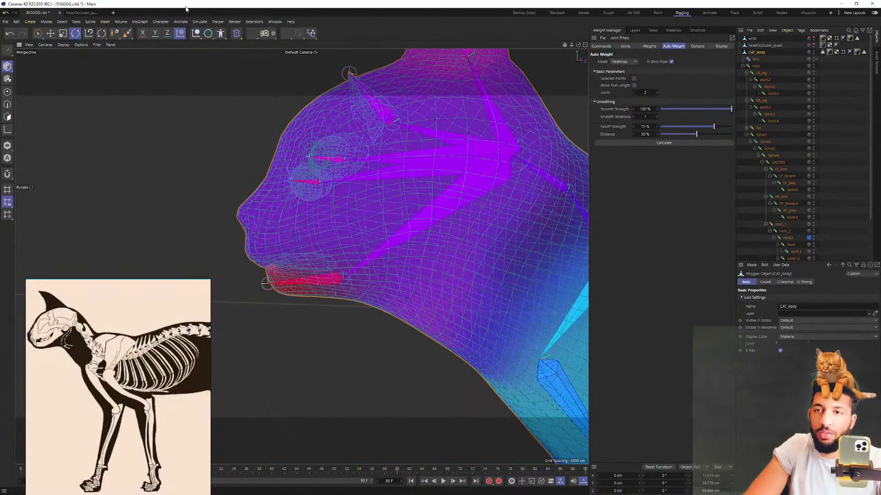
pyautogui.click(127, 34)
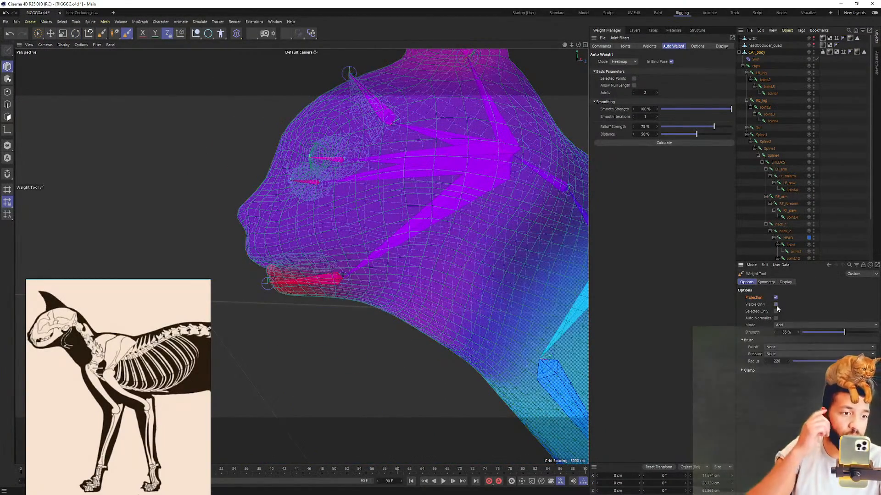
pyautogui.moveTo(348, 270); pyautogui.dragTo(319, 287)
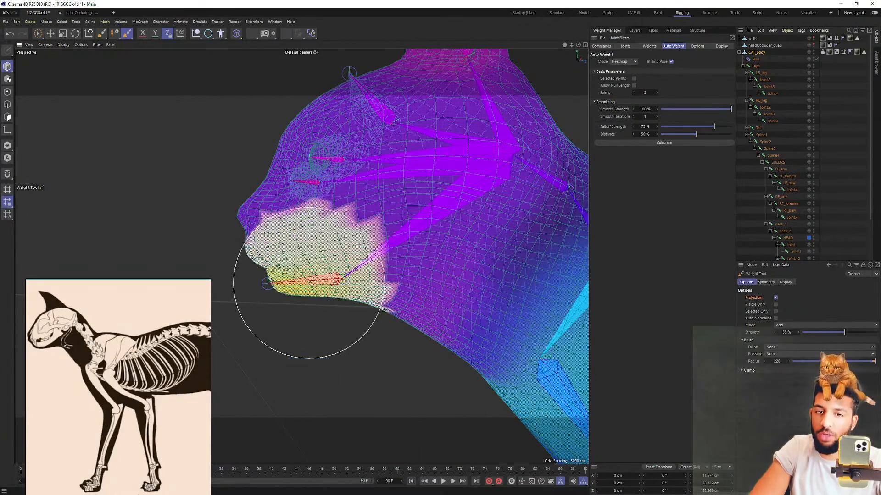
# Rotate the HEAD joint to test the inner mouth and head deformation in X-Ray display, and undo the rotations
pyautogui.press('r')
pyautogui.keyDown('alt'); pyautogui.moveTo(435, 195); pyautogui.dragTo(443, 223); pyautogui.keyUp('alt')
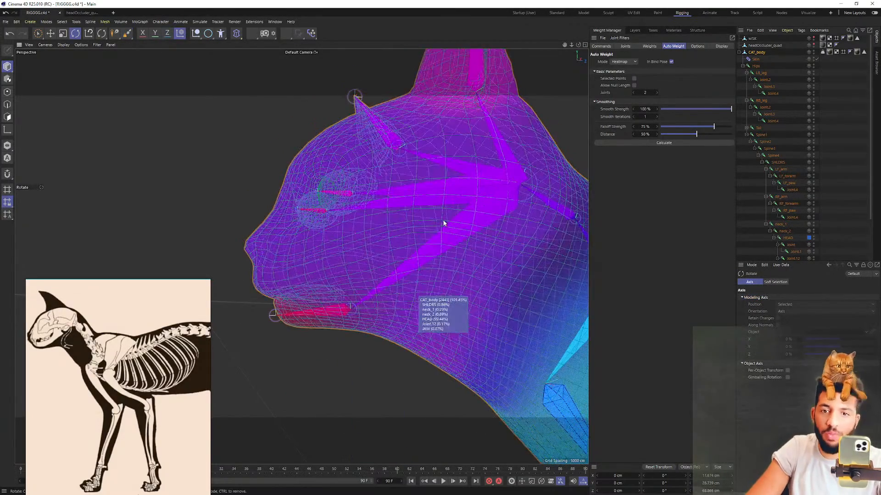
pyautogui.scroll(-3, 791, 184)
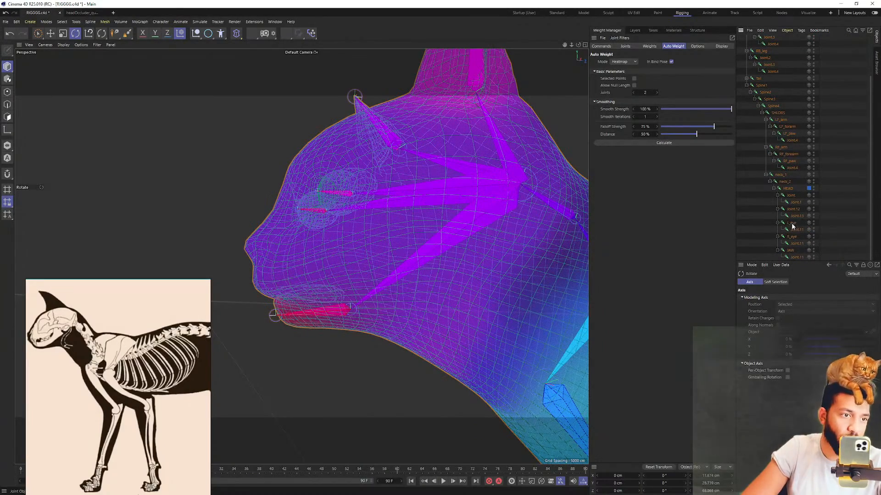
pyautogui.click(788, 190)
pyautogui.keyDown('alt'); pyautogui.moveTo(476, 178); pyautogui.dragTo(486, 296); pyautogui.keyUp('alt')
pyautogui.hotkey('ctrl', 'z')
pyautogui.moveTo(460, 203); pyautogui.dragTo(399, 133)
pyautogui.hotkey('ctrl', 'z')
pyautogui.hotkey('ctrl', 'z')
# Rotate the JAW joint open to test the mouth deformation in X-Ray display, and undo the rotation
pyautogui.click(790, 251)
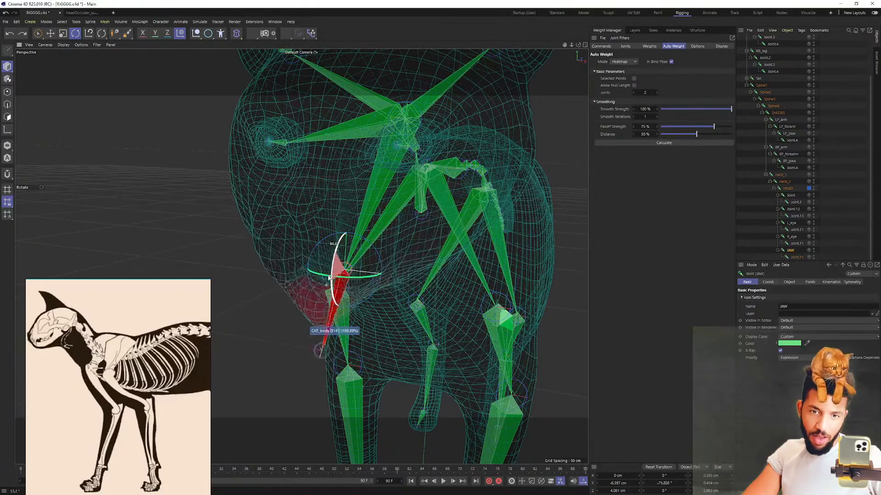
pyautogui.keyDown('alt'); pyautogui.moveTo(336, 276); pyautogui.dragTo(283, 202); pyautogui.keyUp('alt')
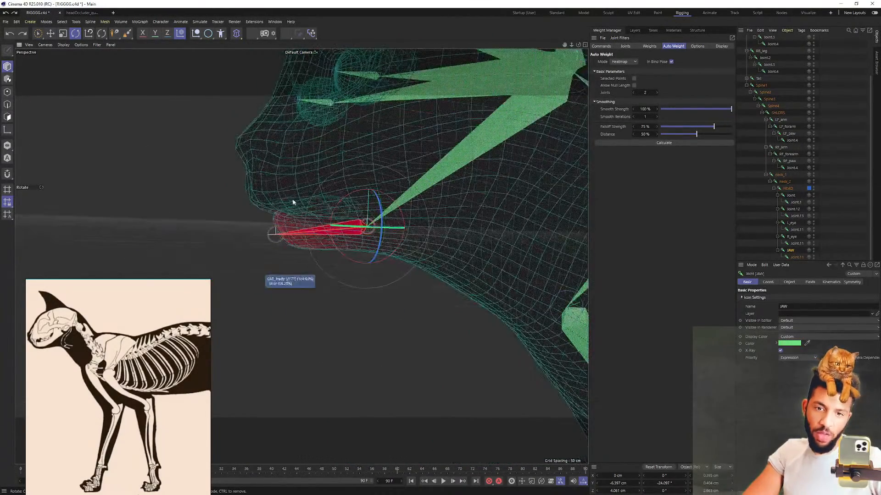
pyautogui.hotkey('ctrl', 'z')
pyautogui.scroll(-10, 336, 208)
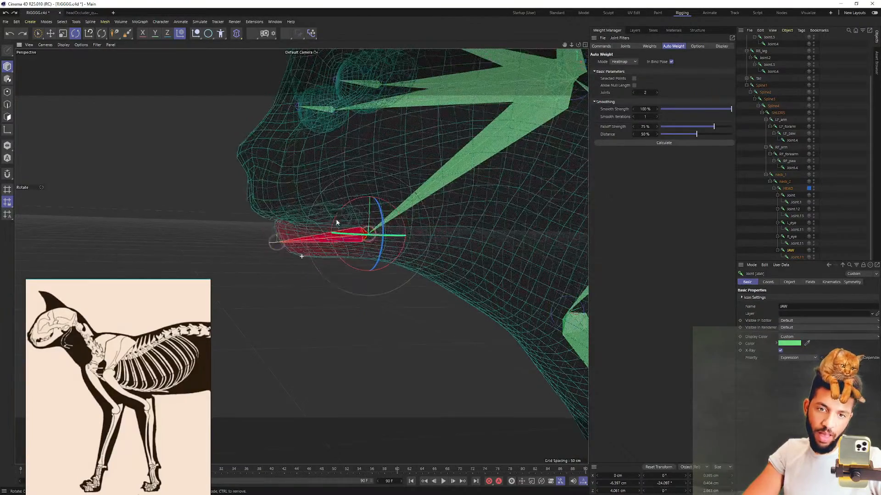
pyautogui.keyDown('alt'); pyautogui.moveTo(436, 197); pyautogui.dragTo(503, 224); pyautogui.keyUp('alt')
pyautogui.keyDown('alt'); pyautogui.moveTo(301, 256); pyautogui.dragTo(283, 248, button='middle'); pyautogui.keyUp('alt')
pyautogui.moveTo(191, 298); pyautogui.dragTo(153, 155, button='middle')
pyautogui.moveTo(175, 463); pyautogui.dragTo(158, 347, button='middle')
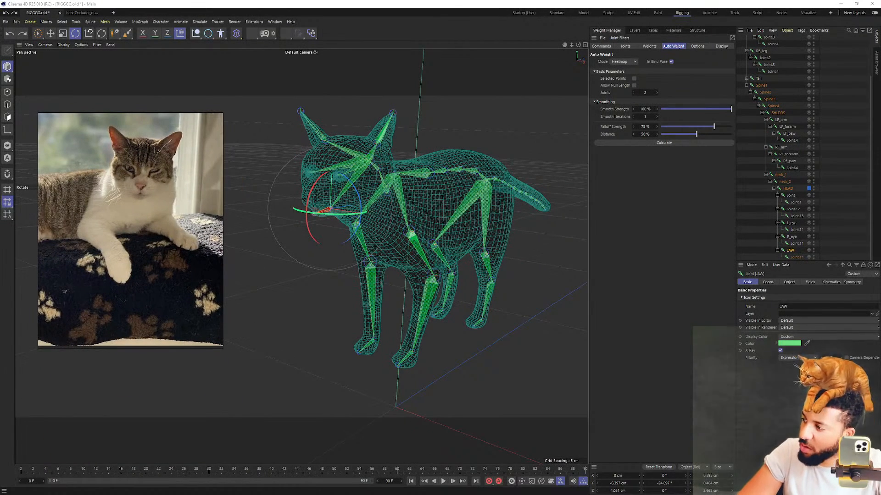
# Switch to Substance 3D Painter and view the textured cat's face and its UV texture layout
pyautogui.hotkey('alt', 'Tab')
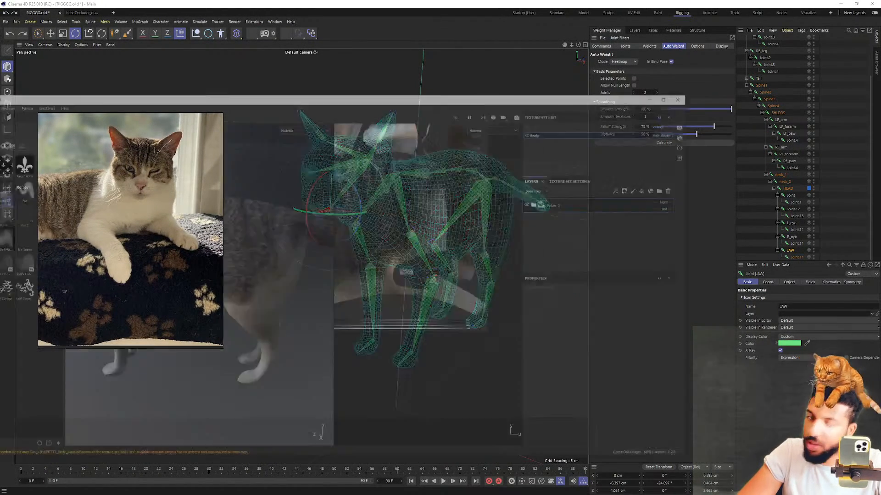
pyautogui.keyDown('alt'); pyautogui.moveTo(239, 205); pyautogui.dragTo(328, 205); pyautogui.keyUp('alt')
pyautogui.keyDown('alt'); pyautogui.moveTo(328, 204); pyautogui.dragTo(351, 196, button='right'); pyautogui.keyUp('alt')
pyautogui.click(824, 54)
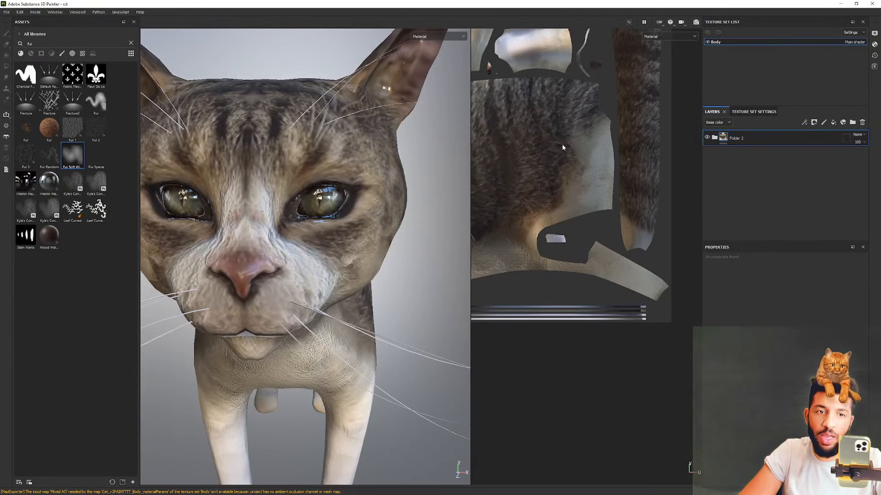
pyautogui.scroll(-3, 542, 142)
pyautogui.moveTo(542, 142)
pyautogui.keyDown('alt'); pyautogui.mouseDown(button='middle')
pyautogui.moveTo(552, 159)
pyautogui.moveTo(760, 285)
pyautogui.mouseUp(button='middle'); pyautogui.keyUp('alt')
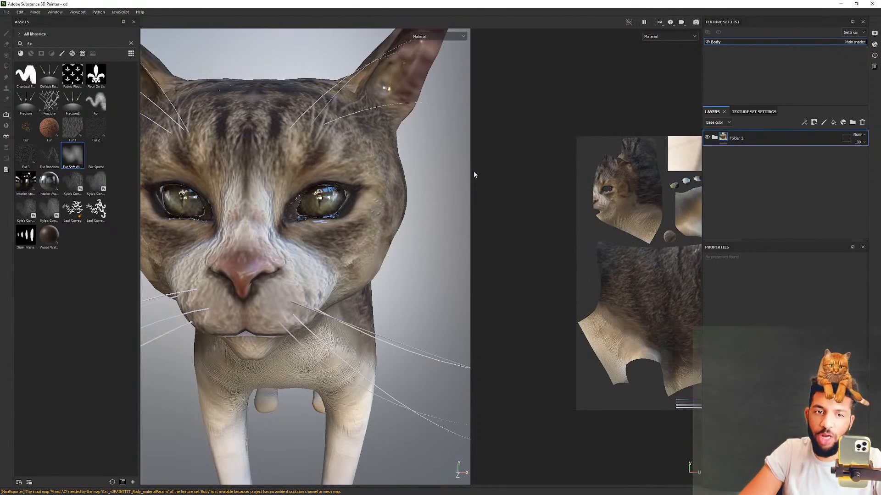
# Examine the textured cat model's face, whiskers and body from several sides, and return to Cinema 4D
pyautogui.moveTo(472, 173); pyautogui.dragTo(422, 170)
pyautogui.keyDown('shift'); pyautogui.moveTo(421, 171); pyautogui.dragTo(494, 144, button='right'); pyautogui.keyUp('shift')
pyautogui.keyDown('alt'); pyautogui.moveTo(494, 144); pyautogui.dragTo(452, 159); pyautogui.keyUp('alt')
pyautogui.keyDown('shift'); pyautogui.moveTo(452, 159); pyautogui.dragTo(403, 172, button='right'); pyautogui.keyUp('shift')
pyautogui.keyDown('alt'); pyautogui.moveTo(404, 172); pyautogui.dragTo(334, 247, button='middle'); pyautogui.keyUp('alt')
pyautogui.keyDown('alt'); pyautogui.moveTo(335, 248); pyautogui.dragTo(564, 425); pyautogui.keyUp('alt')
pyautogui.keyDown('alt'); pyautogui.moveTo(564, 425); pyautogui.dragTo(309, 212, button='right'); pyautogui.keyUp('alt')
pyautogui.keyDown('alt'); pyautogui.moveTo(308, 212); pyautogui.dragTo(266, 181, button='middle'); pyautogui.keyUp('alt')
pyautogui.keyDown('alt'); pyautogui.moveTo(266, 181); pyautogui.dragTo(332, 171); pyautogui.keyUp('alt')
pyautogui.moveTo(332, 171)
pyautogui.keyDown('shift'); pyautogui.mouseDown(button='right')
pyautogui.moveTo(305, 177)
pyautogui.moveTo(329, 180)
pyautogui.mouseUp(button='right'); pyautogui.keyUp('shift')
pyautogui.keyDown('alt'); pyautogui.moveTo(329, 180); pyautogui.dragTo(446, 206, button='middle'); pyautogui.keyUp('alt')
pyautogui.keyDown('alt'); pyautogui.moveTo(316, 206); pyautogui.dragTo(437, 200); pyautogui.keyUp('alt')
pyautogui.moveTo(436, 200)
pyautogui.keyDown('shift'); pyautogui.mouseDown(button='right')
pyautogui.moveTo(408, 208)
pyautogui.moveTo(427, 204)
pyautogui.mouseUp(button='right'); pyautogui.keyUp('shift')
pyautogui.click(845, 6)
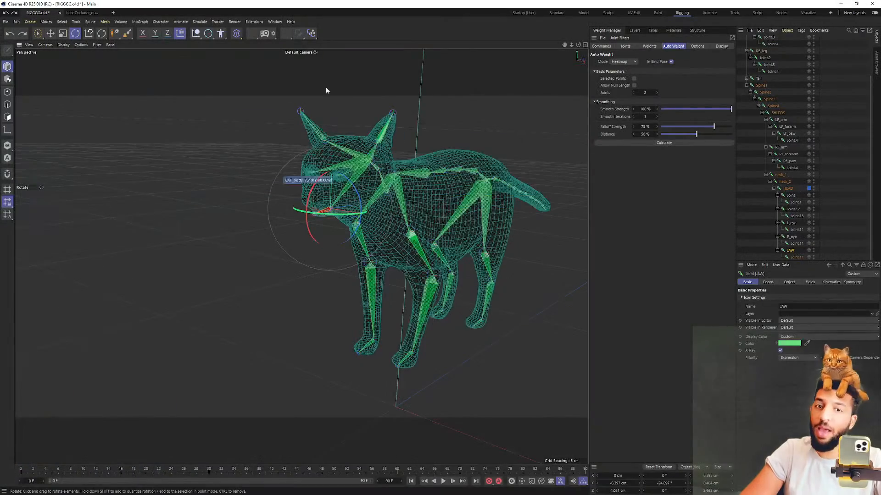
# Test-rotate the neck_2 and HEAD joints to check how the neck and head deform
pyautogui.keyDown('alt'); pyautogui.moveTo(363, 142); pyautogui.dragTo(246, 232); pyautogui.keyUp('alt')
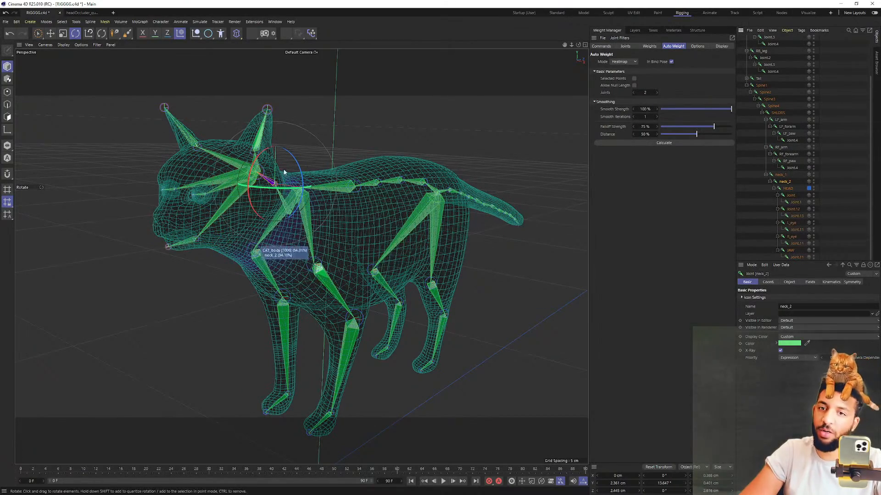
pyautogui.keyDown('alt'); pyautogui.moveTo(291, 171); pyautogui.dragTo(312, 171); pyautogui.keyUp('alt')
pyautogui.scroll(3, 286, 149)
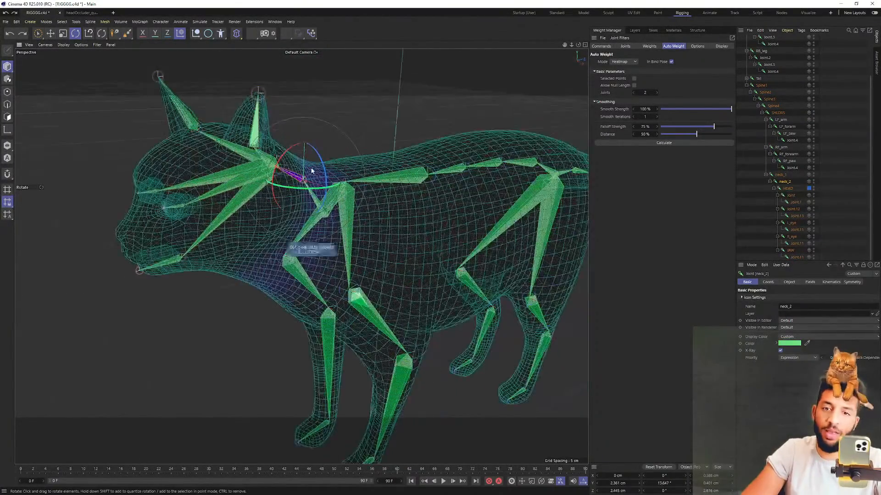
pyautogui.click(788, 189)
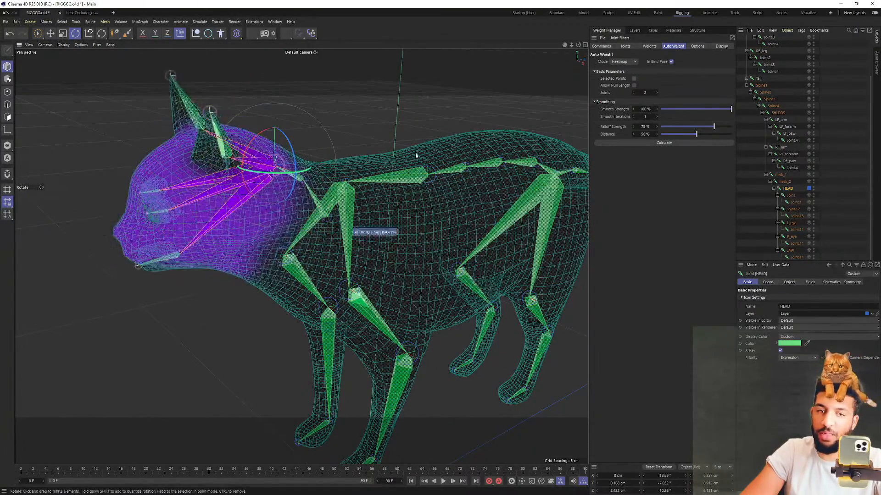
# Test the ear joint and the L_eye joint, examining the eye's movement up close
pyautogui.click(790, 196)
pyautogui.keyDown('alt'); pyautogui.moveTo(172, 114); pyautogui.dragTo(206, 120); pyautogui.keyUp('alt')
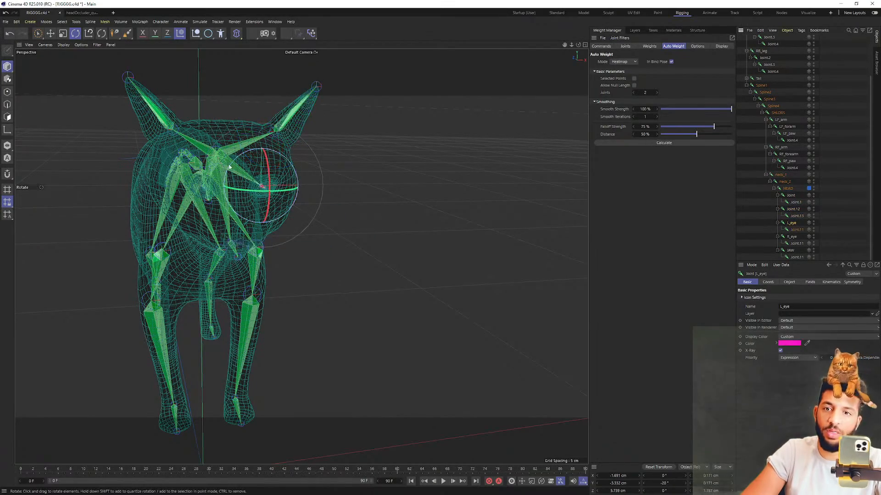
pyautogui.scroll(2, 243, 167)
pyautogui.scroll(6, 259, 196)
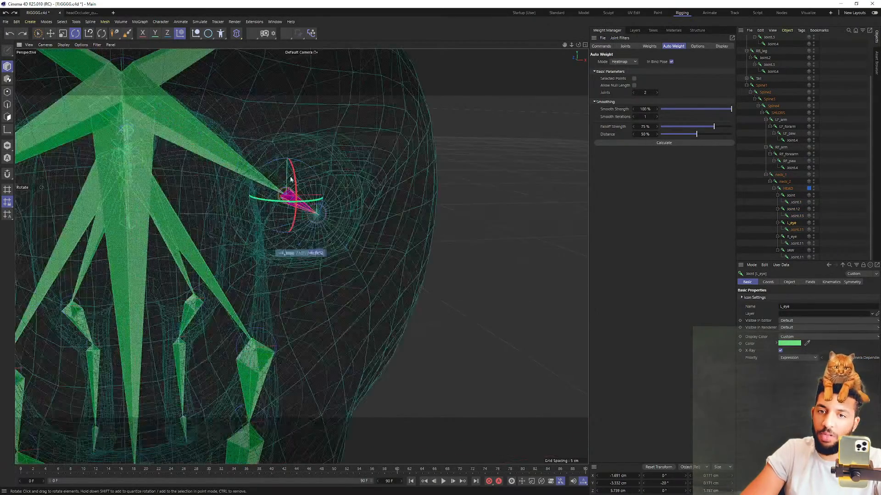
pyautogui.keyDown('alt'); pyautogui.moveTo(317, 172); pyautogui.dragTo(251, 180); pyautogui.keyUp('alt')
pyautogui.scroll(-4, 293, 185)
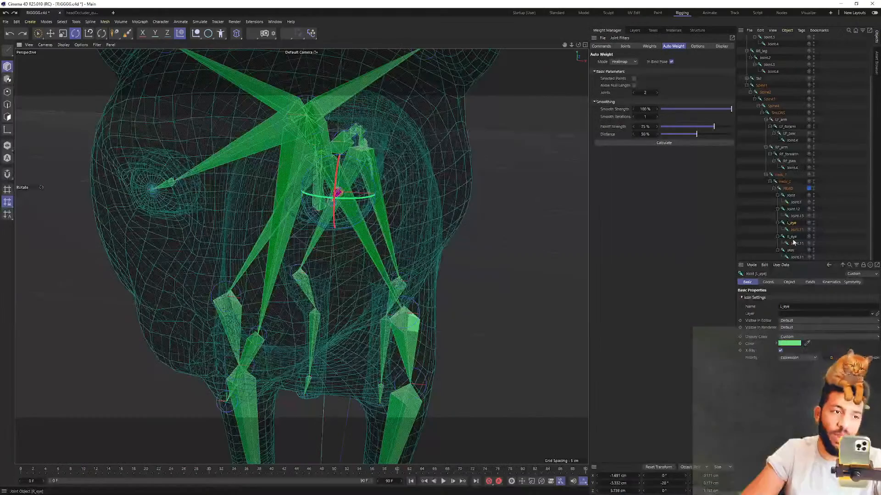
pyautogui.scroll(-3, 790, 252)
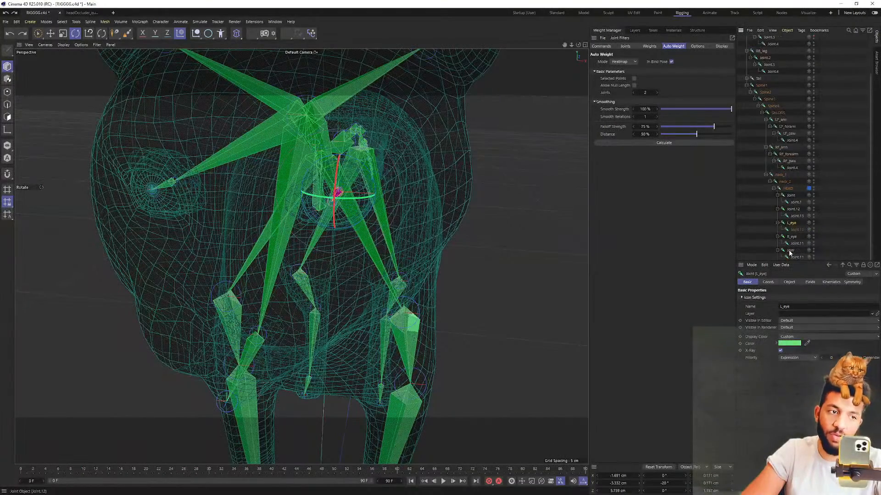
# Test-rotate the JAW joint to check how the cat's lower jaw deforms, and undo the rotation
pyautogui.scroll(-3, 789, 252)
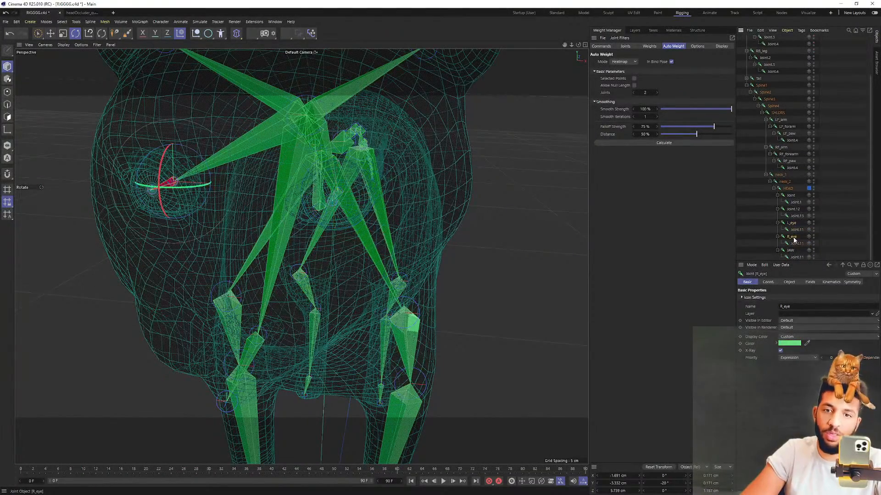
pyautogui.keyDown('alt'); pyautogui.moveTo(328, 204); pyautogui.dragTo(252, 207); pyautogui.keyUp('alt')
pyautogui.moveTo(276, 252); pyautogui.dragTo(278, 235)
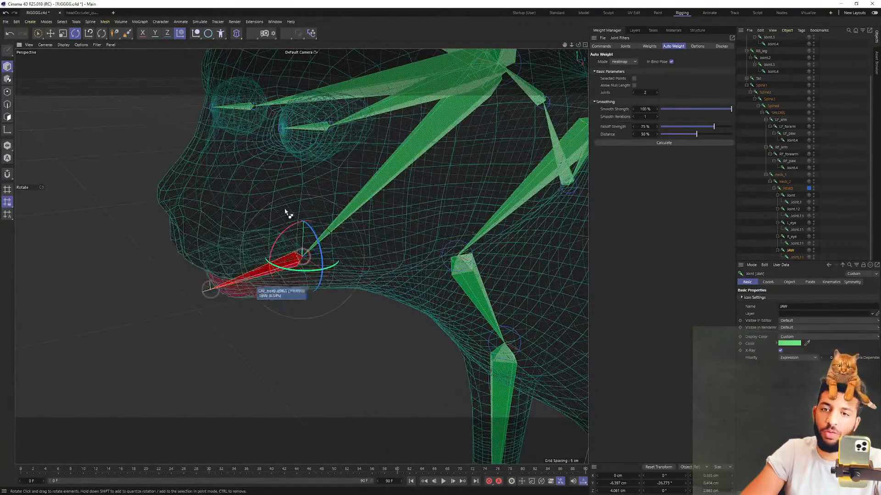
pyautogui.hotkey('ctrl', 'z')
# Test-rotate the tail joint to check how the tail deforms, and undo the rotation
pyautogui.keyDown('alt'); pyautogui.moveTo(278, 217); pyautogui.dragTo(144, 171, button='right'); pyautogui.keyUp('alt')
pyautogui.keyDown('alt'); pyautogui.moveTo(144, 172); pyautogui.dragTo(46, 170, button='middle'); pyautogui.keyUp('alt')
pyautogui.keyDown('alt'); pyautogui.moveTo(261, 153); pyautogui.dragTo(282, 152, button='right'); pyautogui.keyUp('alt')
pyautogui.keyDown('alt'); pyautogui.moveTo(281, 149); pyautogui.dragTo(279, 149); pyautogui.keyUp('alt')
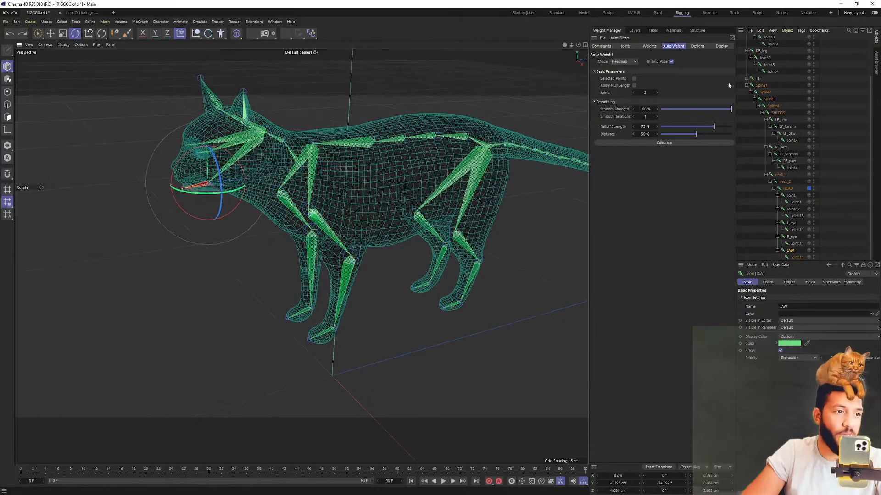
pyautogui.click(756, 78)
pyautogui.keyDown('alt'); pyautogui.moveTo(363, 202); pyautogui.dragTo(322, 202); pyautogui.keyUp('alt')
pyautogui.moveTo(336, 157); pyautogui.dragTo(322, 171)
pyautogui.hotkey('ctrl', 'z')
# Test-rotate the RB_leg joint to check how the back leg deforms, and undo the rotation
pyautogui.click(760, 51)
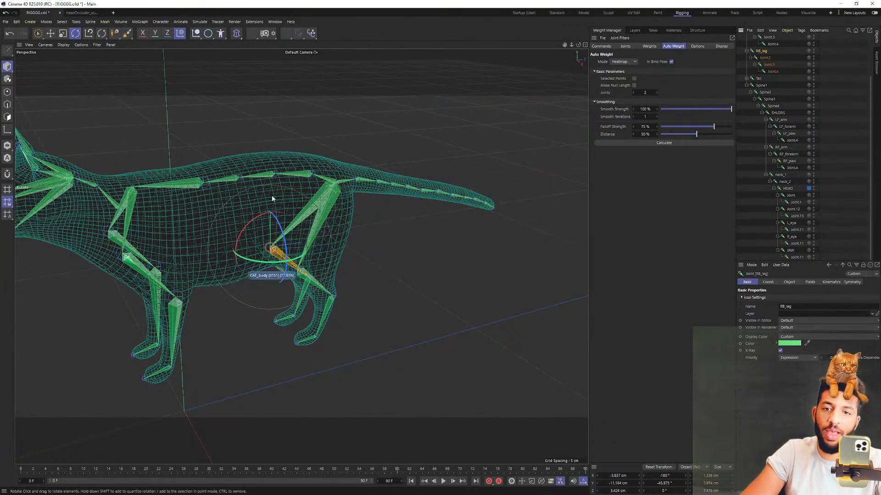
pyautogui.keyDown('alt'); pyautogui.moveTo(258, 241); pyautogui.dragTo(161, 245); pyautogui.keyUp('alt')
pyautogui.hotkey('ctrl', 'z')
pyautogui.hotkey('ctrl', 'z')
pyautogui.keyDown('alt'); pyautogui.moveTo(220, 237); pyautogui.dragTo(205, 199); pyautogui.keyUp('alt')
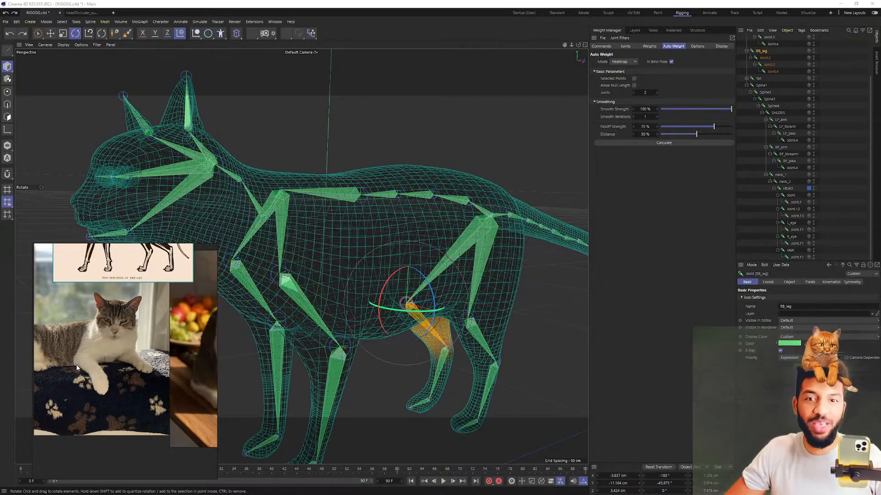
# Widen the reference image window and frame the full cat skeleton diagram beside the rigged cat
pyautogui.scroll(-1, 312, 272)
pyautogui.keyDown('alt'); pyautogui.moveTo(324, 248); pyautogui.dragTo(340, 203, button='middle'); pyautogui.keyUp('alt')
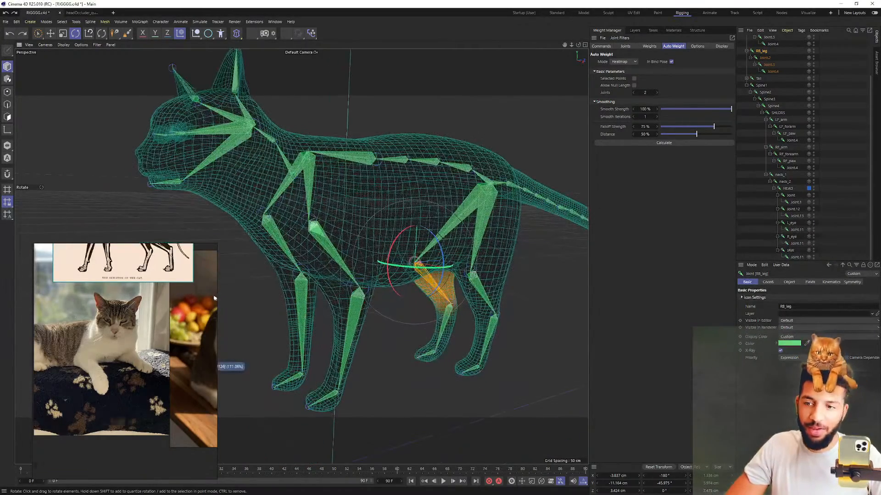
pyautogui.moveTo(175, 305); pyautogui.dragTo(204, 425, button='middle')
pyautogui.scroll(2, 205, 425)
pyautogui.scroll(3, 157, 332)
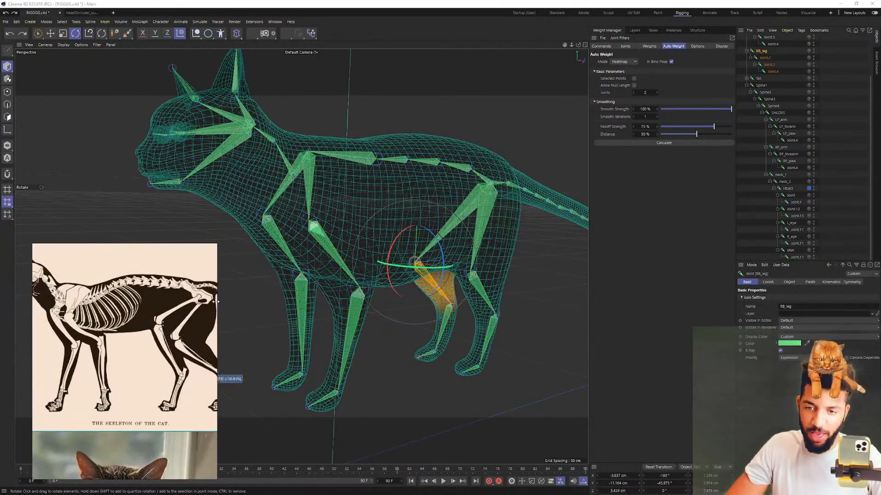
pyautogui.moveTo(217, 302); pyautogui.dragTo(269, 304)
pyautogui.moveTo(186, 313); pyautogui.dragTo(212, 323, button='middle')
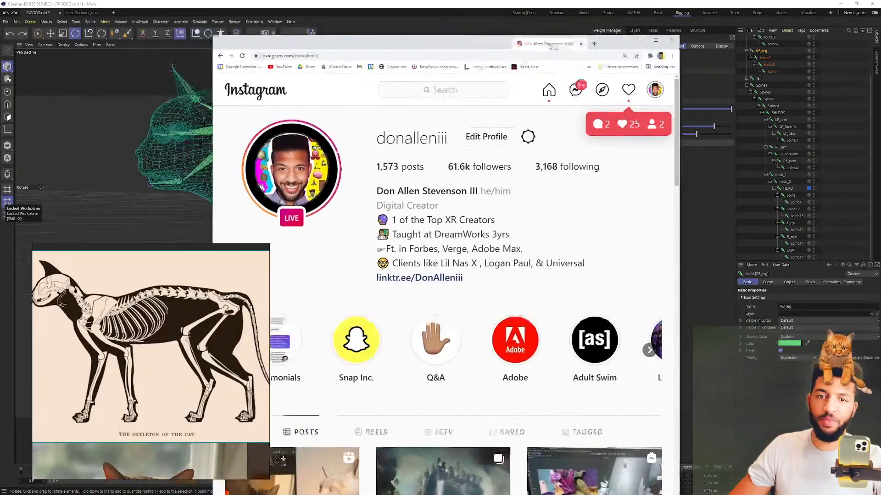
# Switch to the web browser and open the creator's Etsy shop through the Linktree page linked on the Instagram profile
pyautogui.click(426, 278)
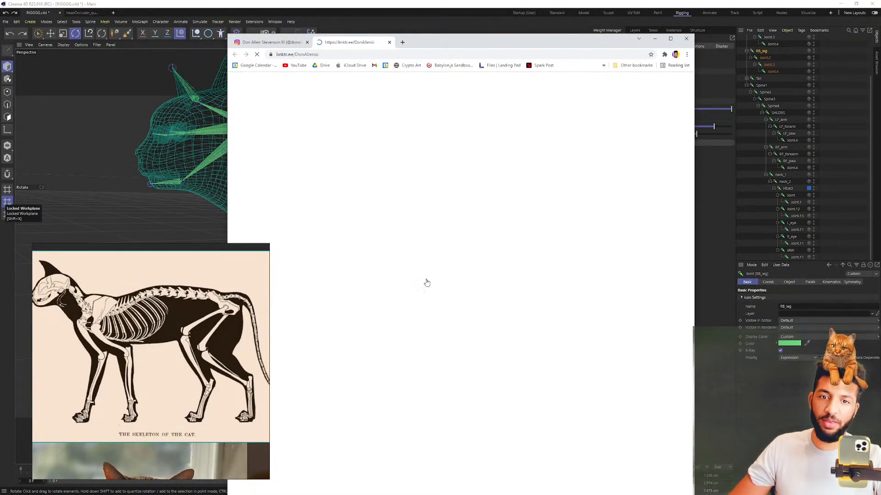
pyautogui.click(481, 216)
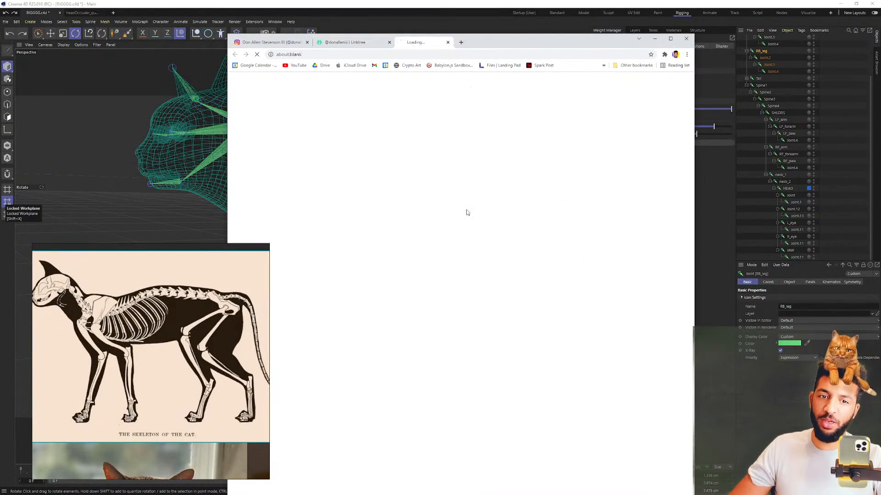
pyautogui.scroll(-1, 435, 218)
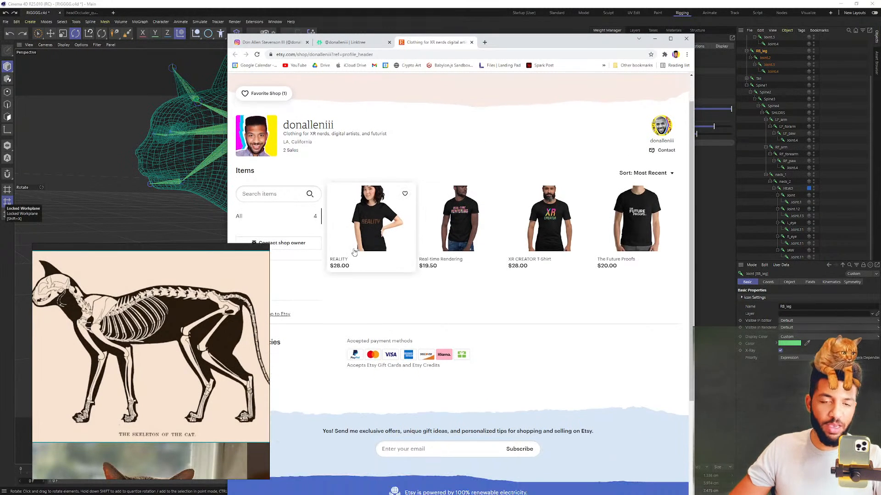
# Open the Real-time Rendering T-shirt listing and look through its product photos
pyautogui.click(442, 224)
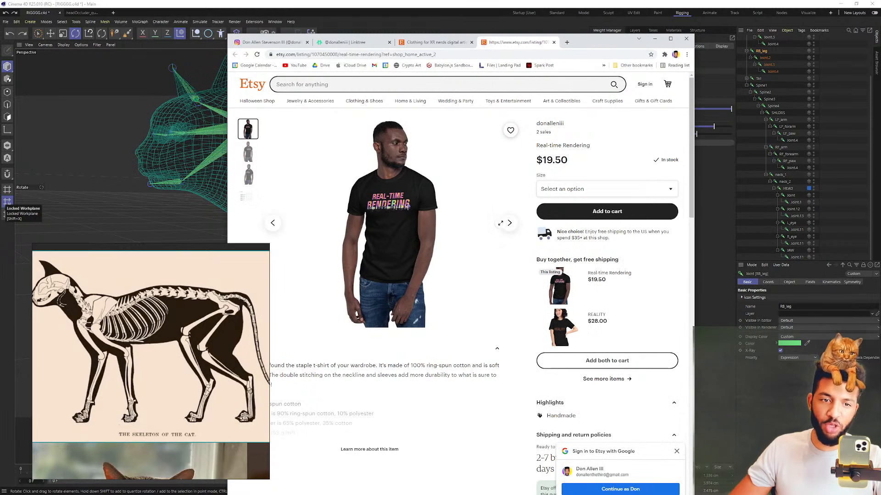
pyautogui.click(510, 223)
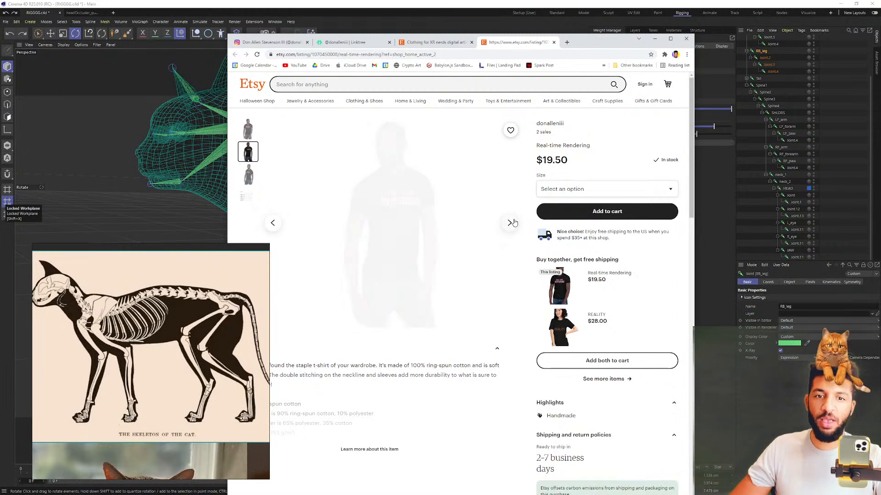
pyautogui.click(510, 223)
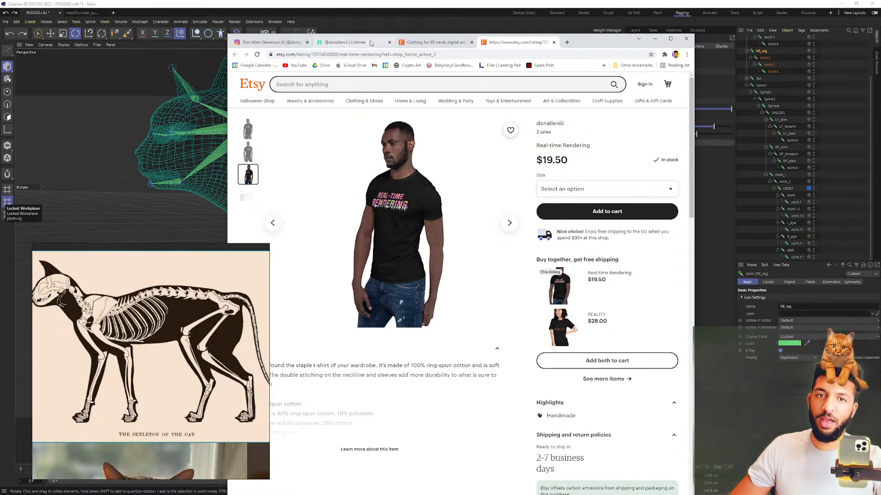
# View the XR CREATOR T-Shirt and The Future Proofs listings from the shop page
pyautogui.click(433, 43)
pyautogui.click(549, 221)
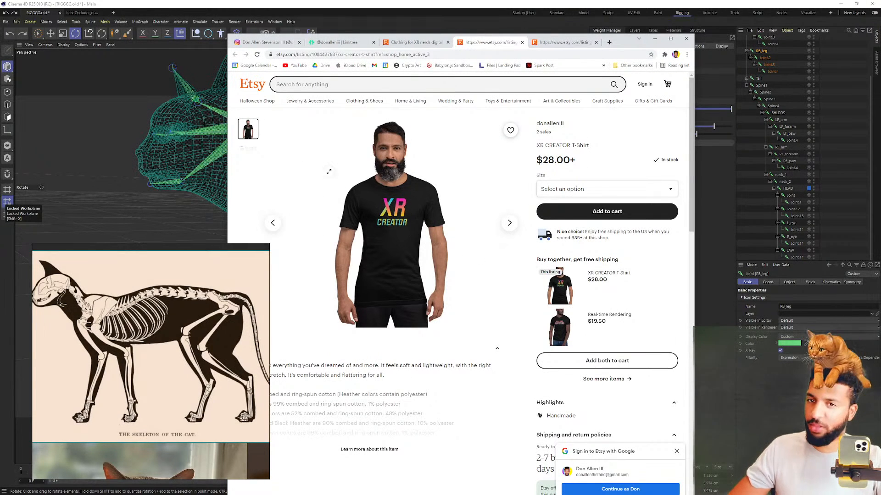
pyautogui.click(416, 42)
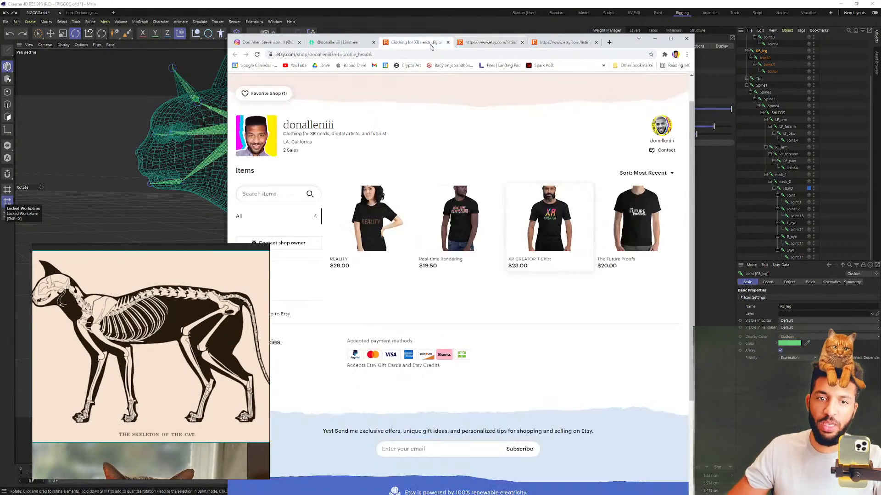
pyautogui.click(646, 223)
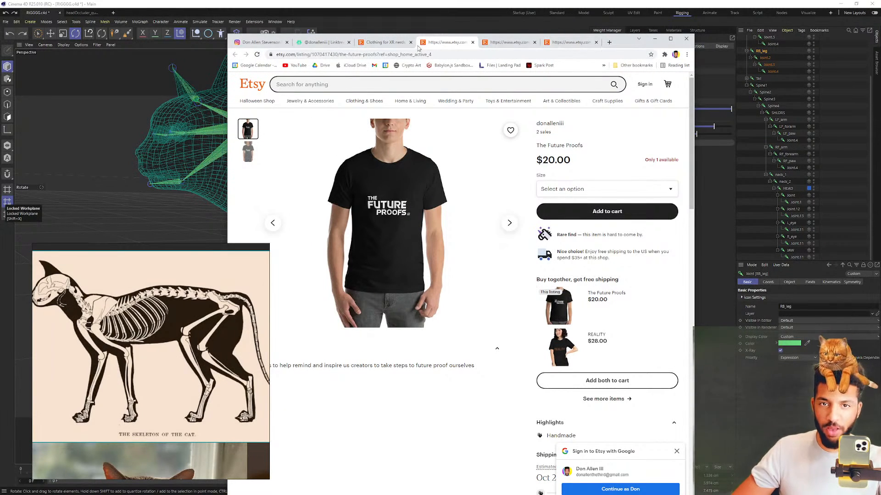
# Open the REALITY T-shirt listing from the shop page, reposition the browser window and look through the product photos
pyautogui.click(390, 42)
pyautogui.click(380, 215)
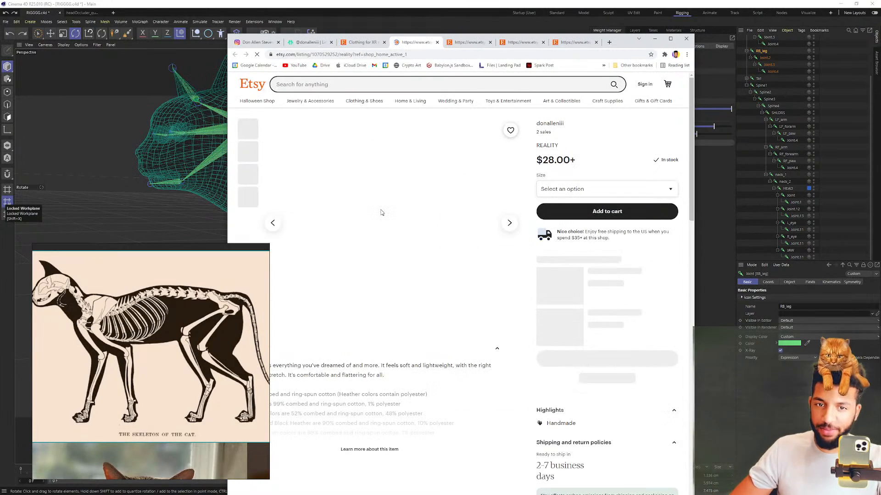
pyautogui.moveTo(625, 42); pyautogui.dragTo(683, 22)
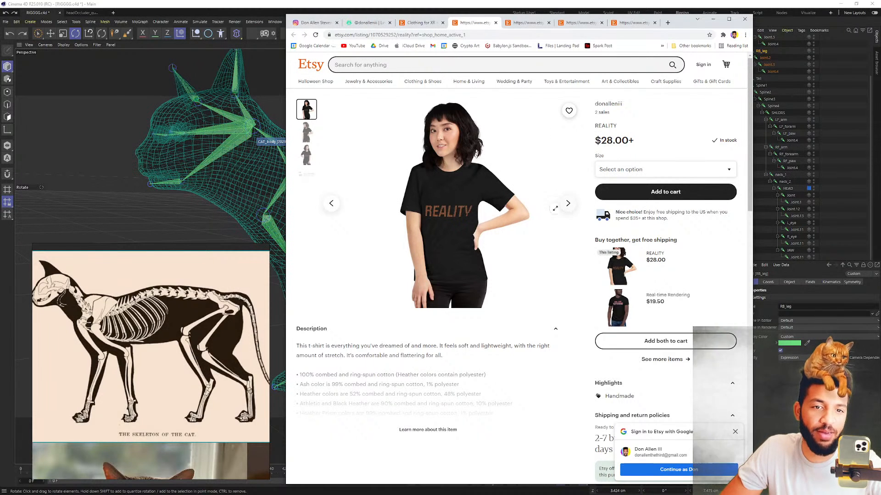
pyautogui.click(567, 209)
pyautogui.click(568, 209)
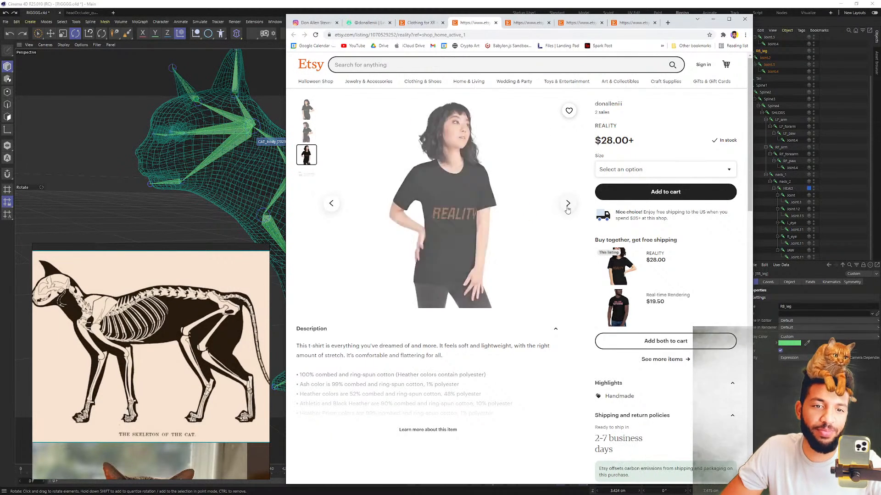